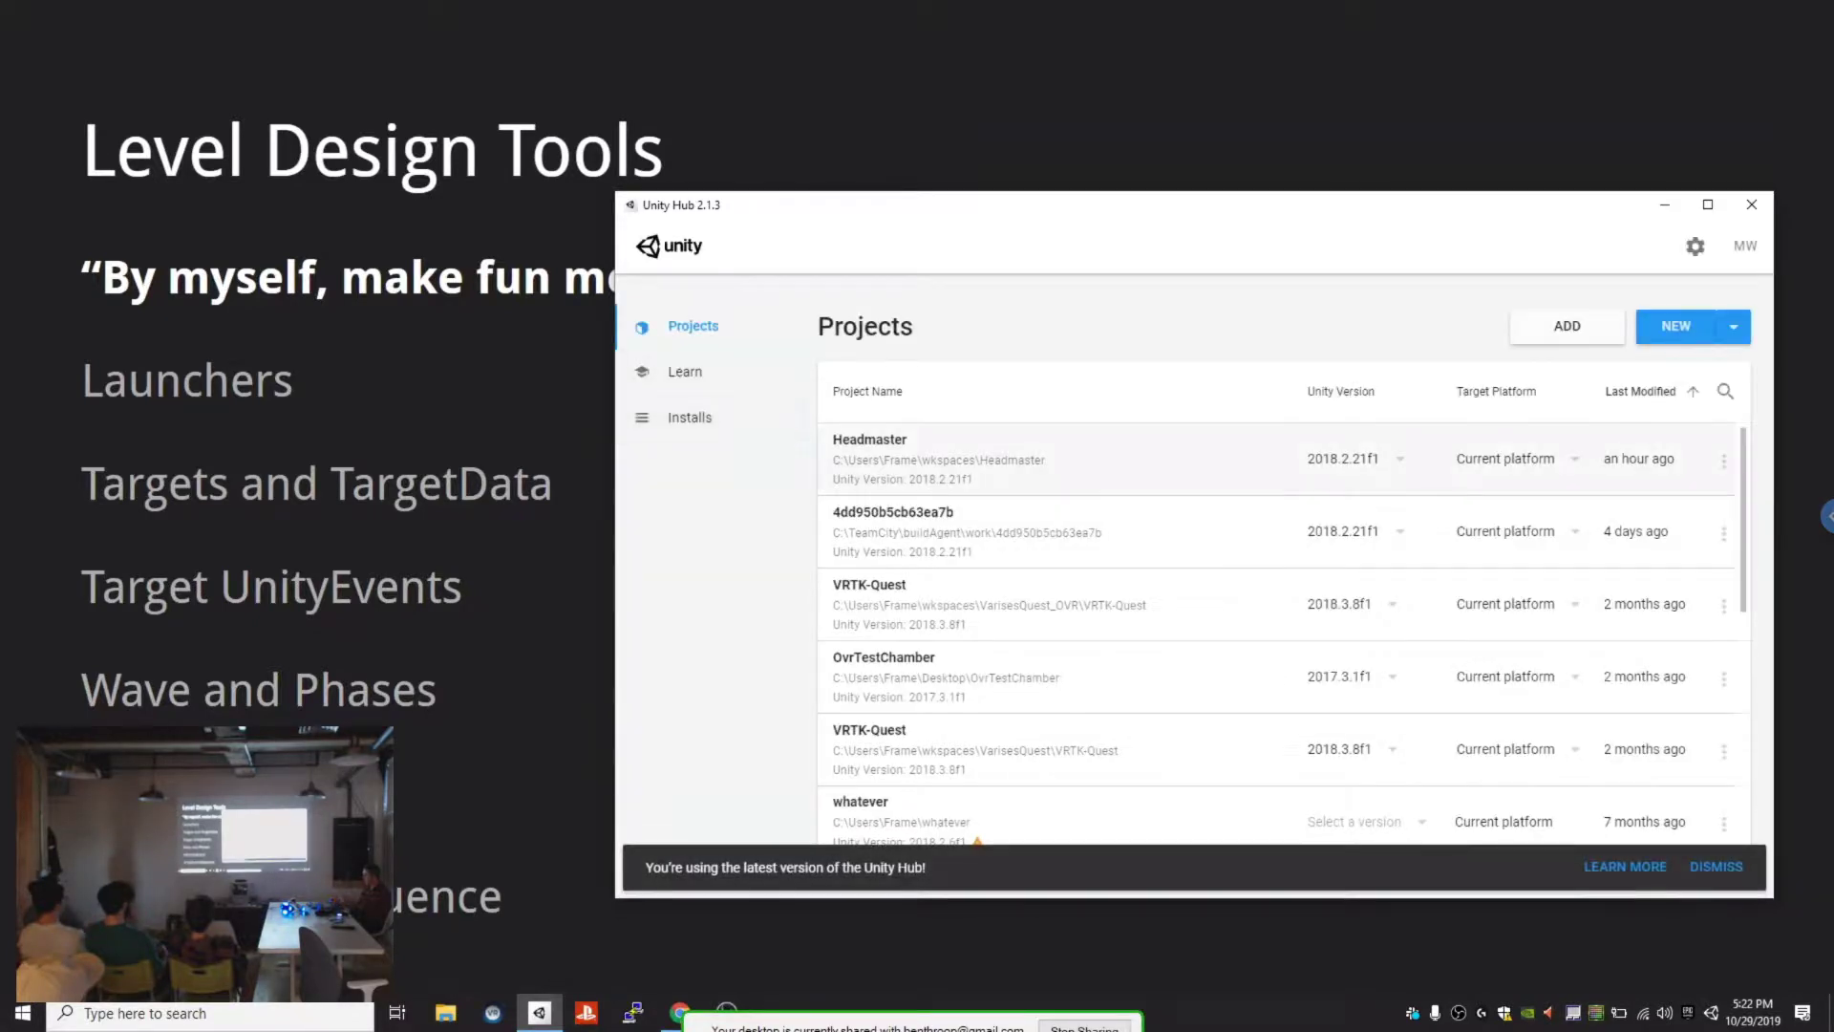
Step: Open the Headmaster project and bring up the Wave Bank Editor
click(917, 459)
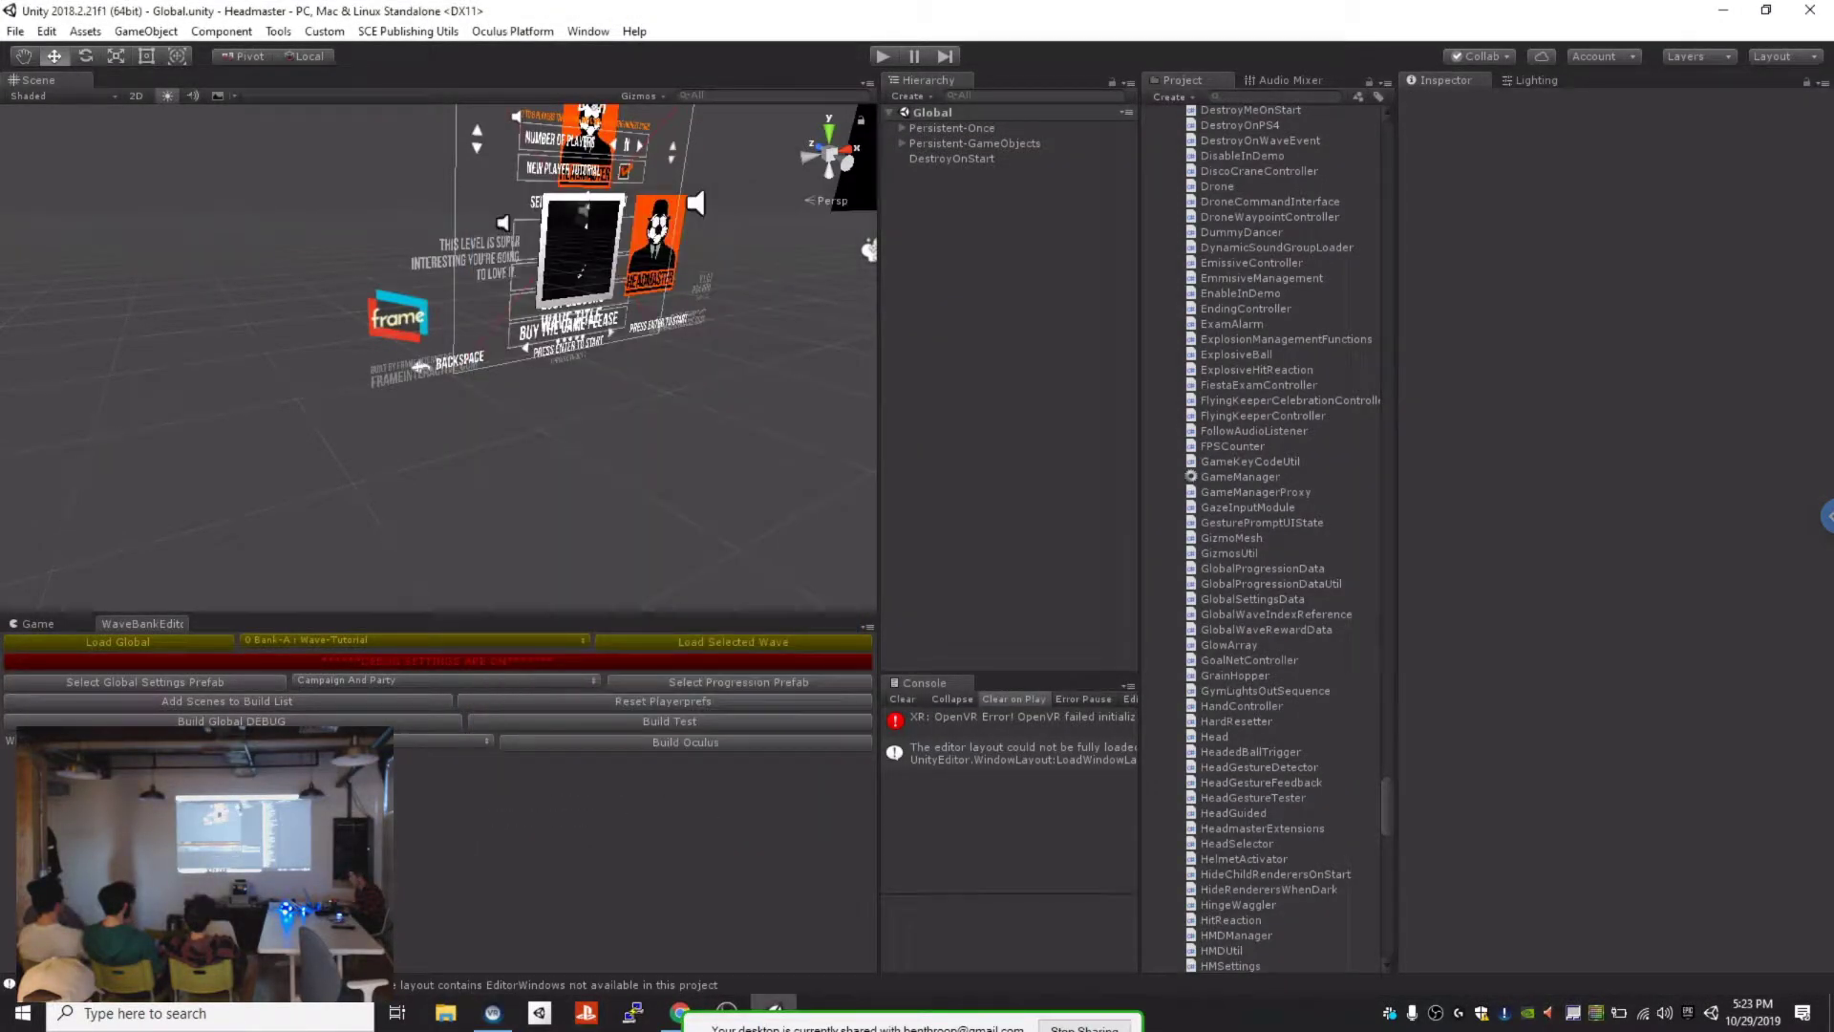
click(589, 30)
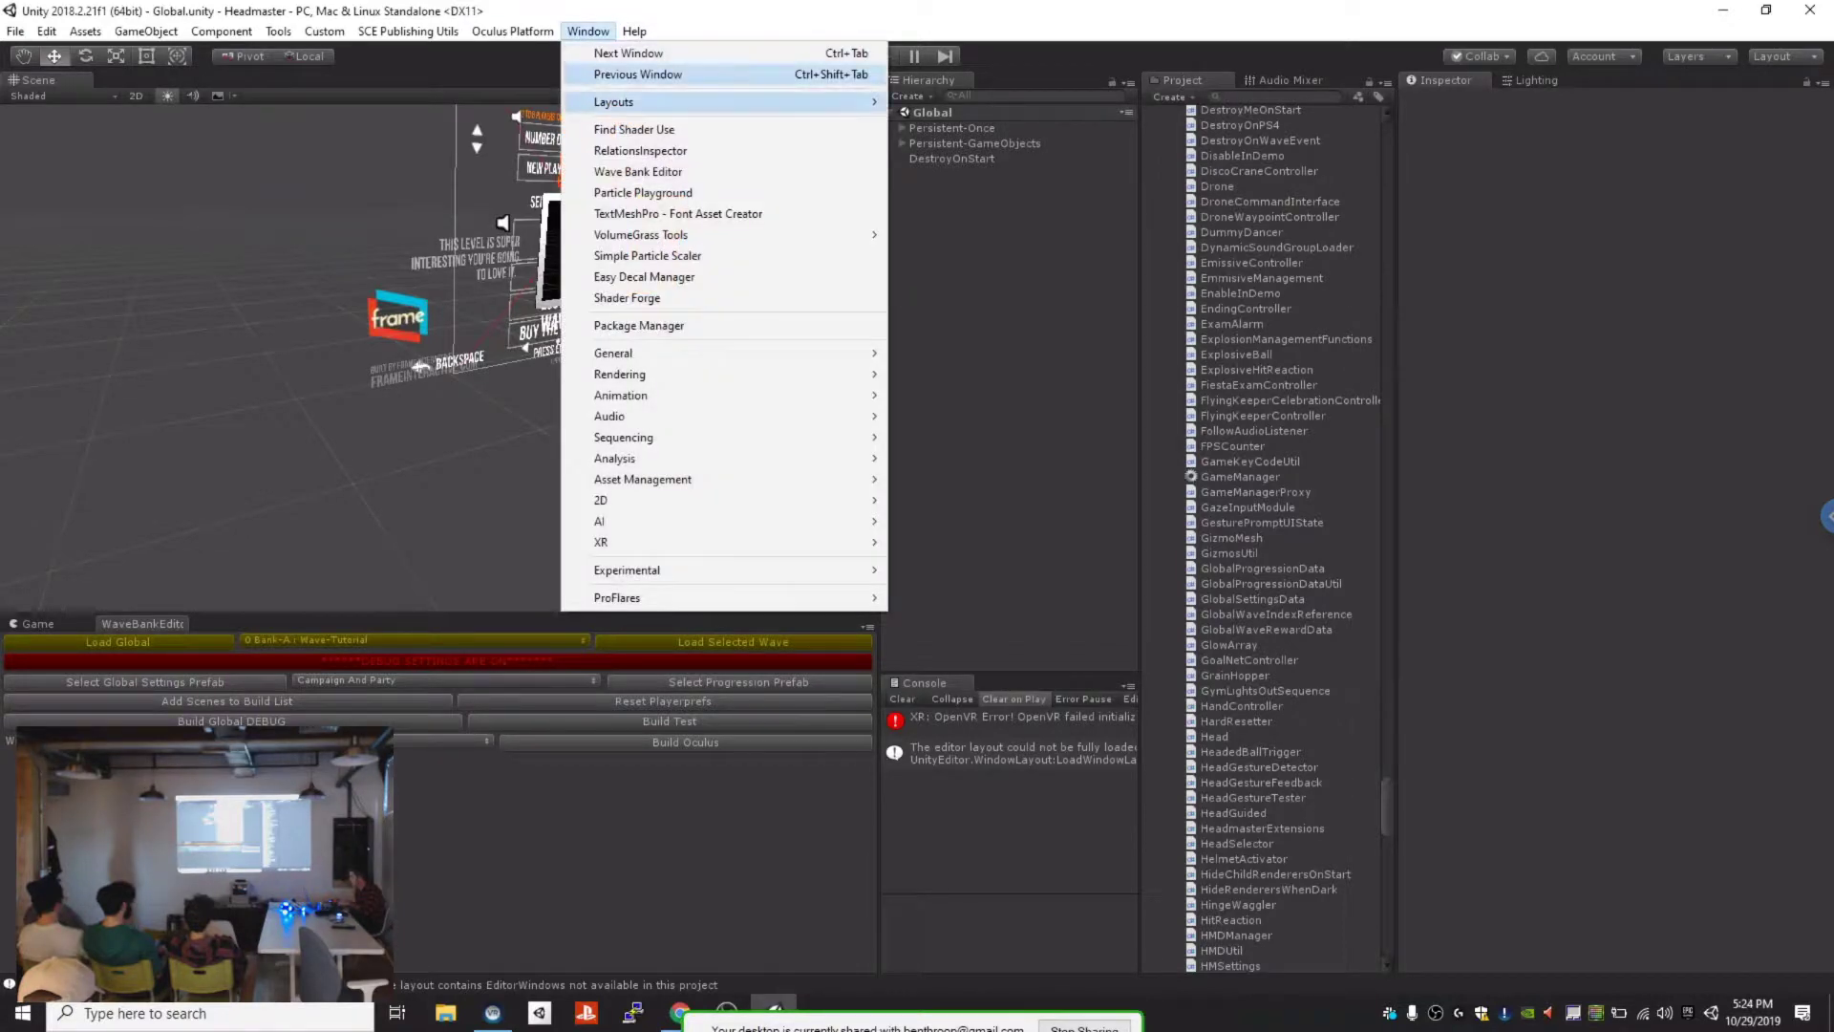
click(639, 172)
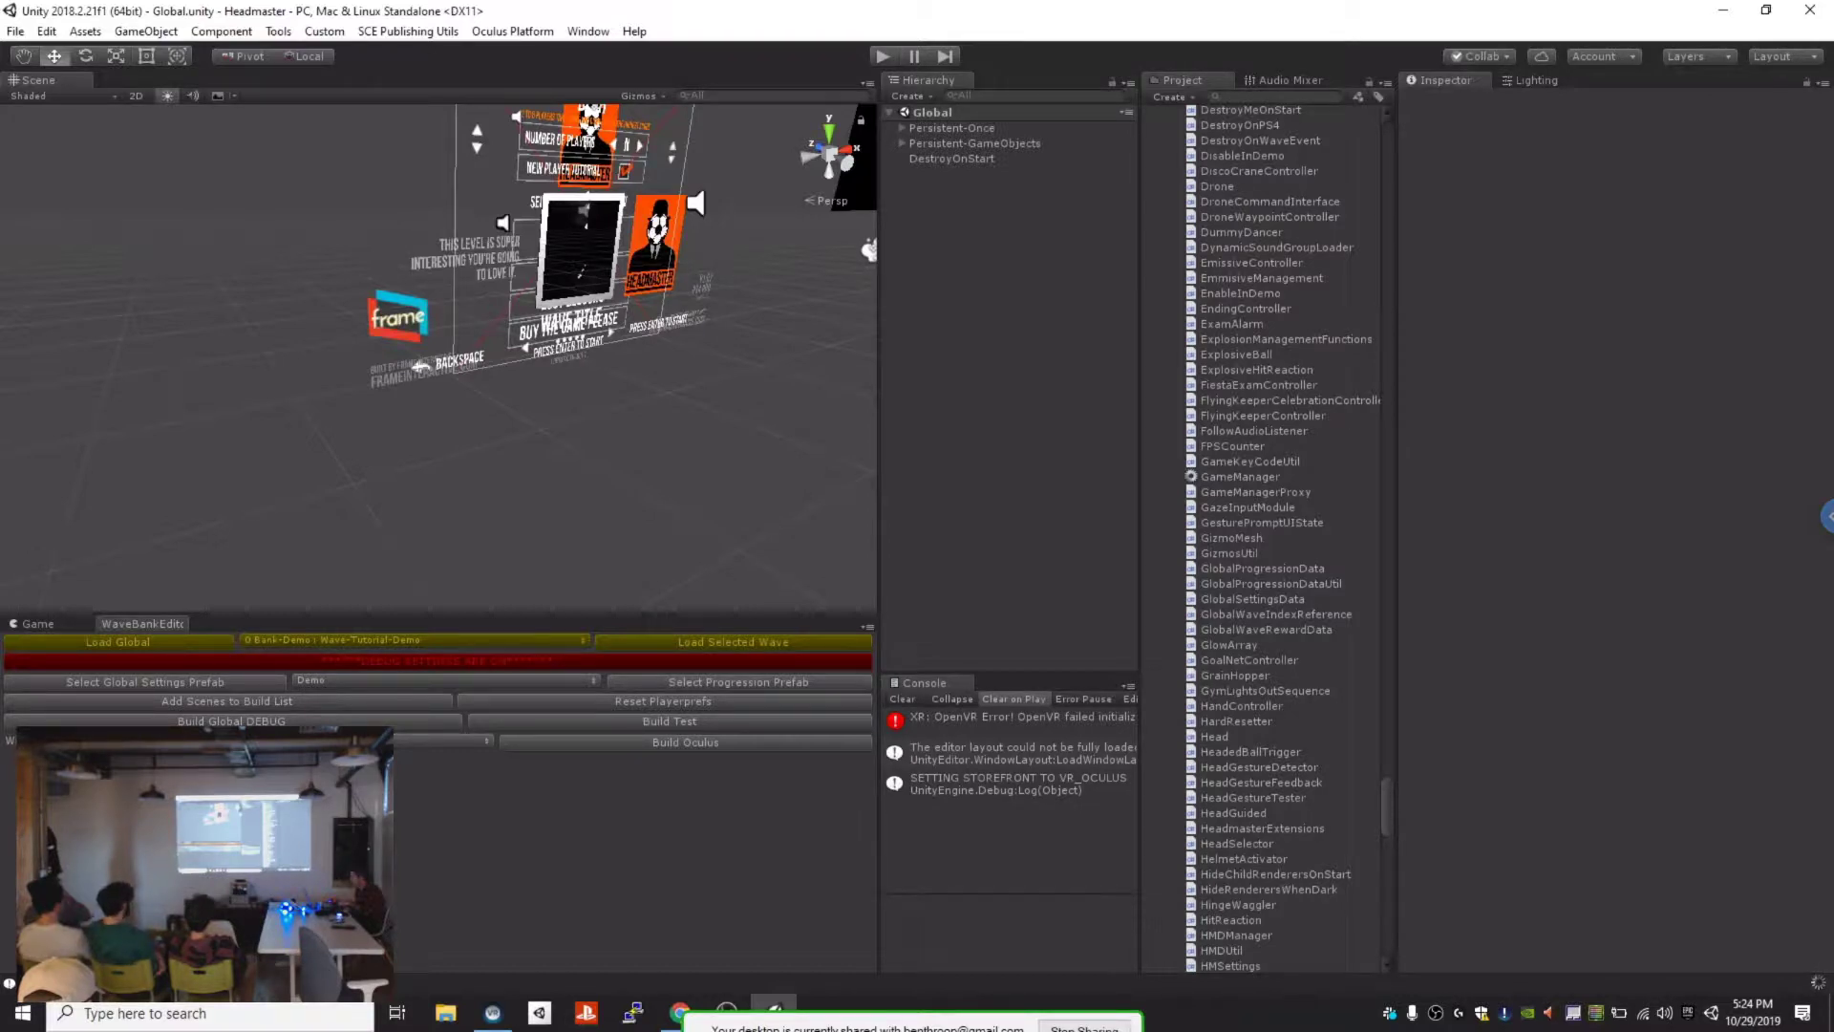
click(588, 31)
click(639, 172)
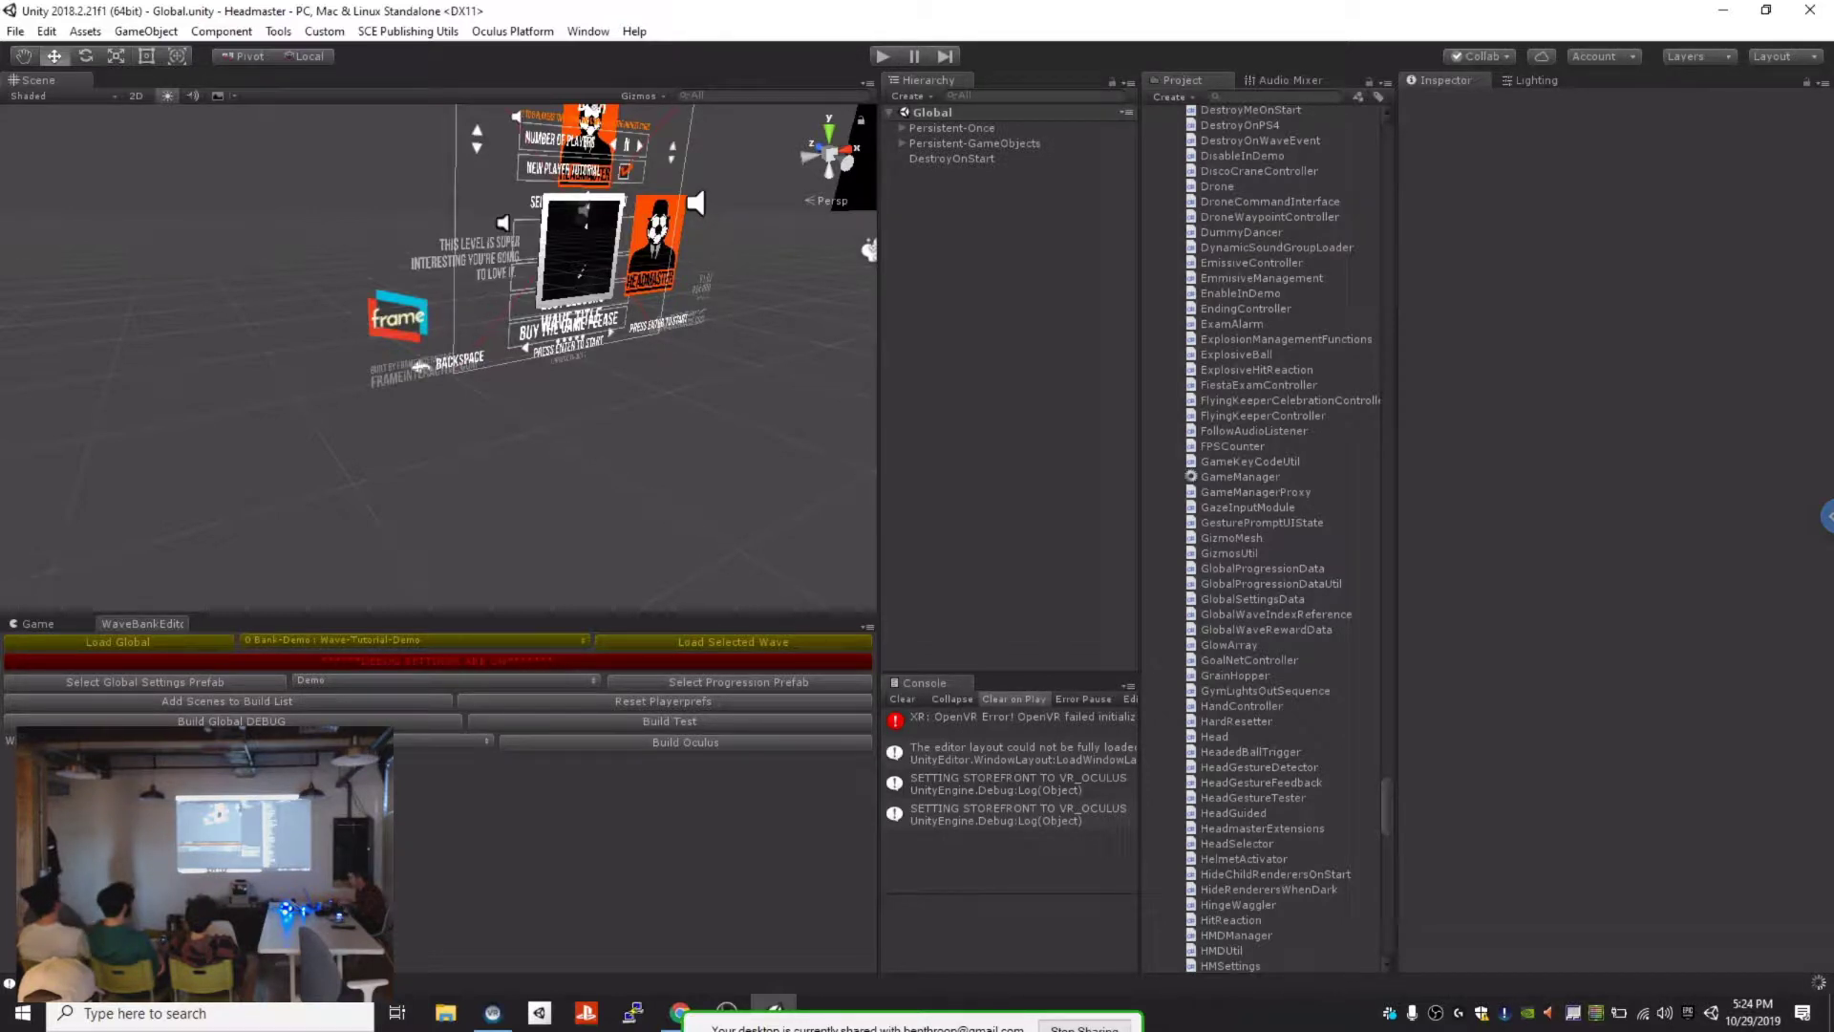
Step: Set the Wave Bank Editor's progression to Campaign And Party
click(415, 641)
click(382, 661)
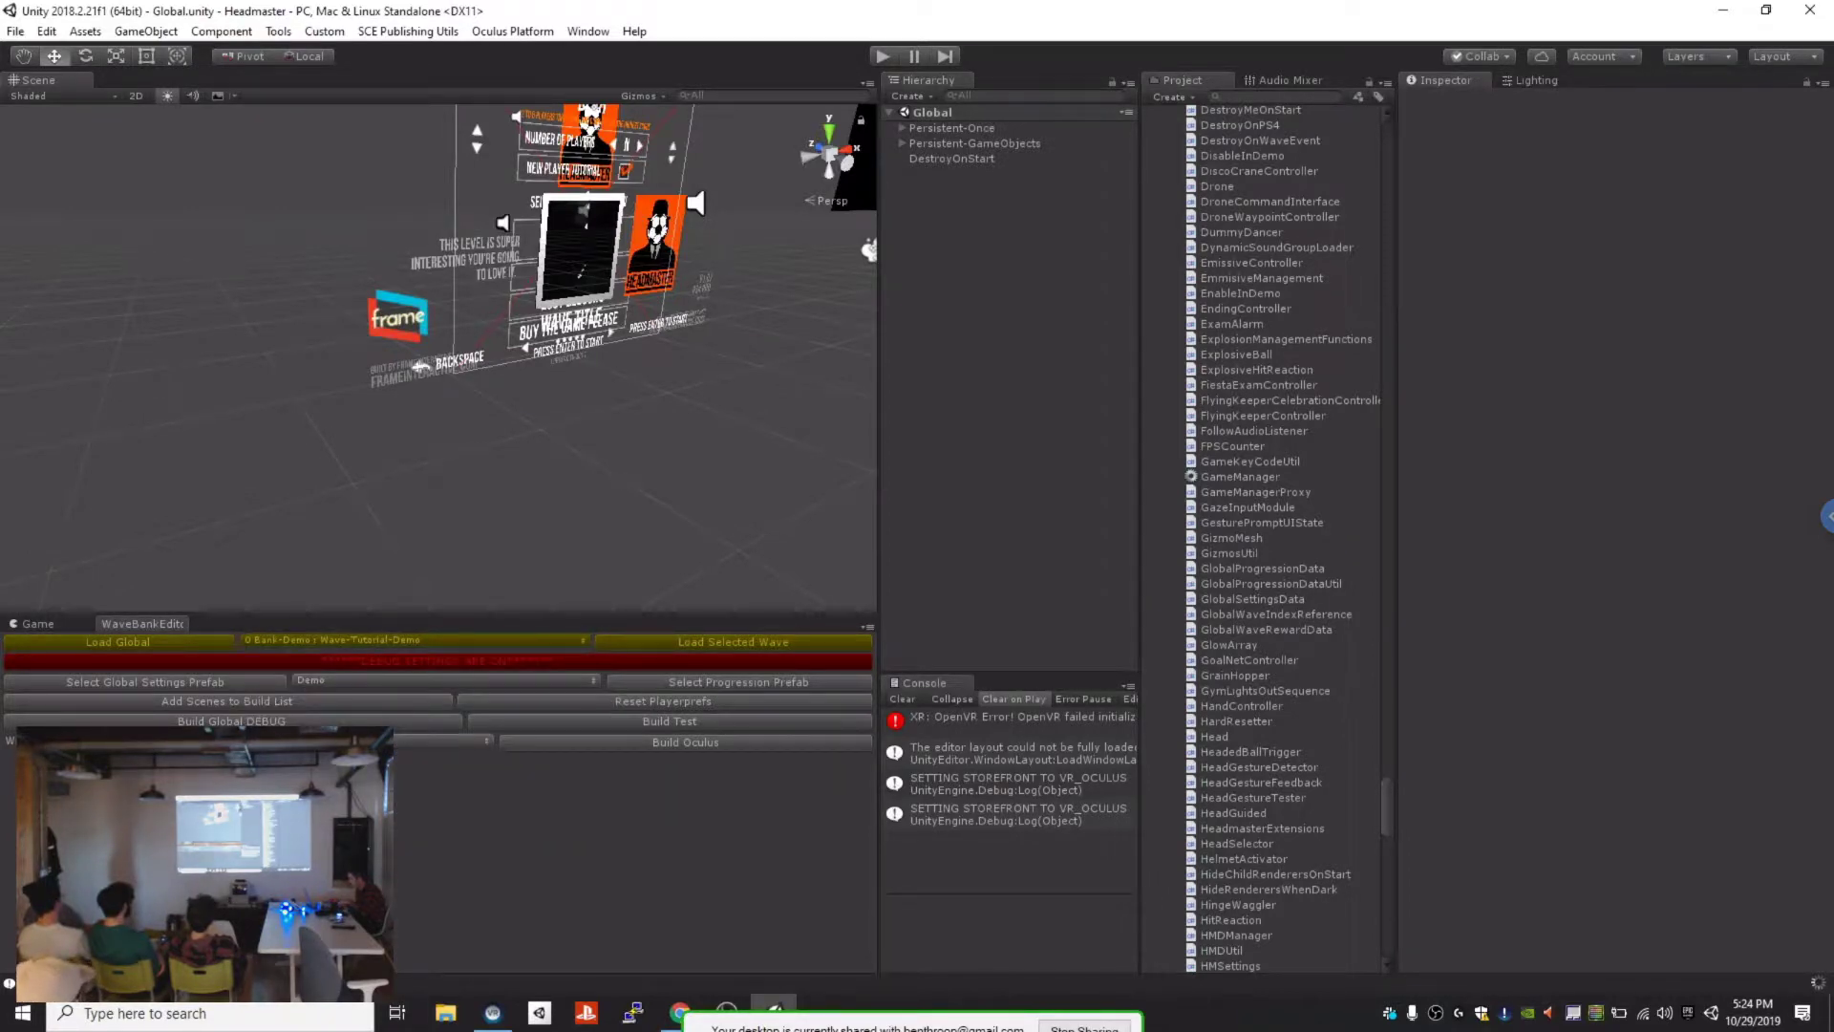
click(440, 680)
click(382, 701)
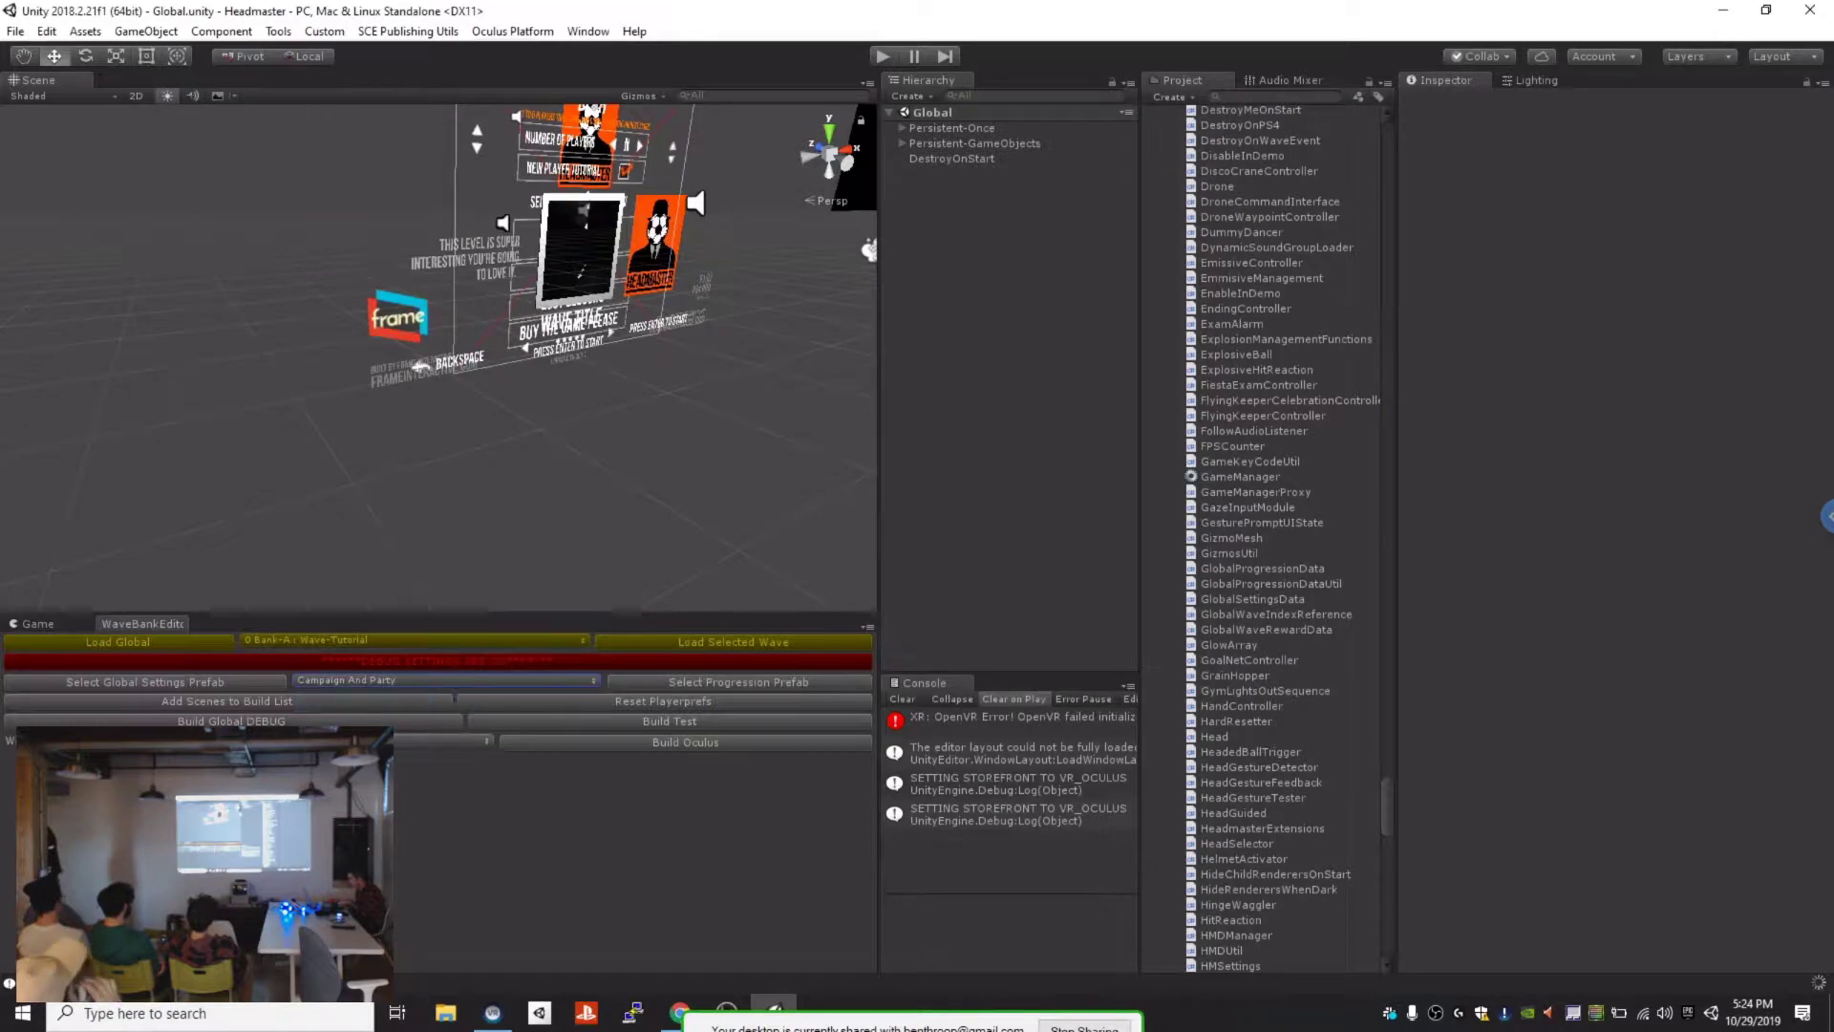
Step: Load wave 2 Bank-A : Wave-EvolvingTargets and advance to Wave-EvolvingTargets as the active wave, dismissing the NpToolkit2 info window
click(414, 641)
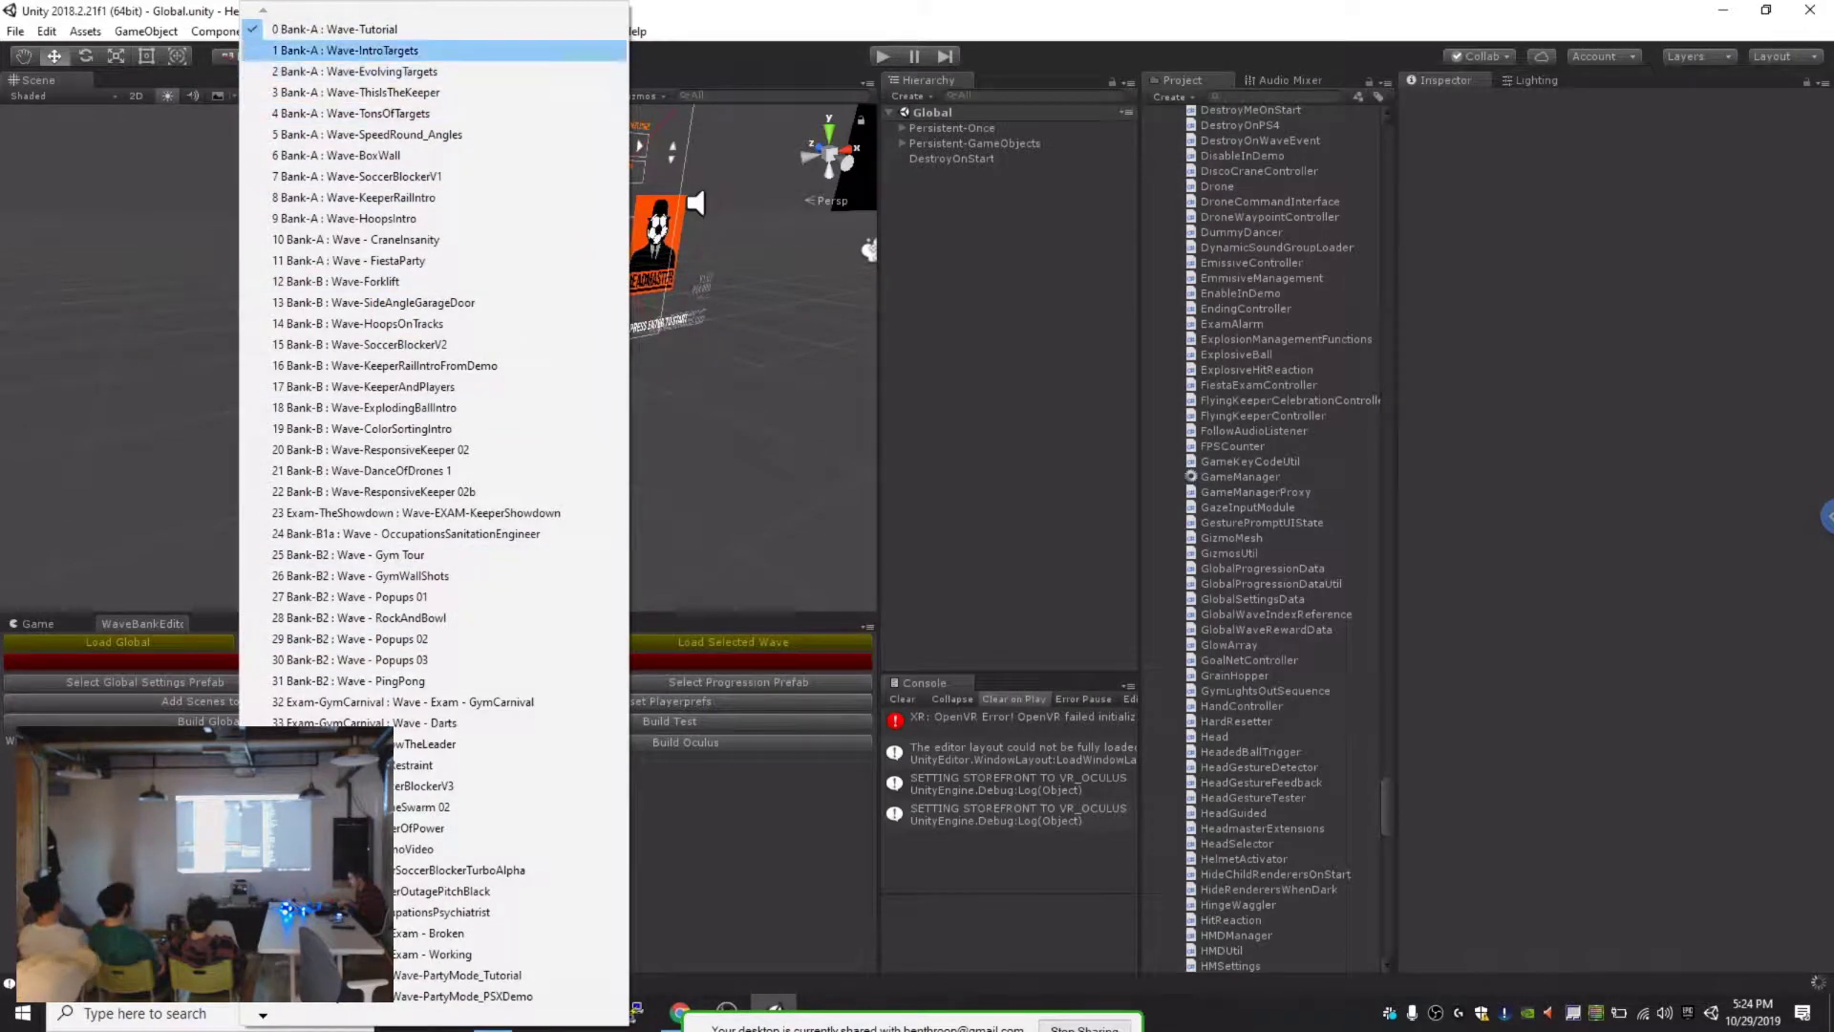
click(383, 72)
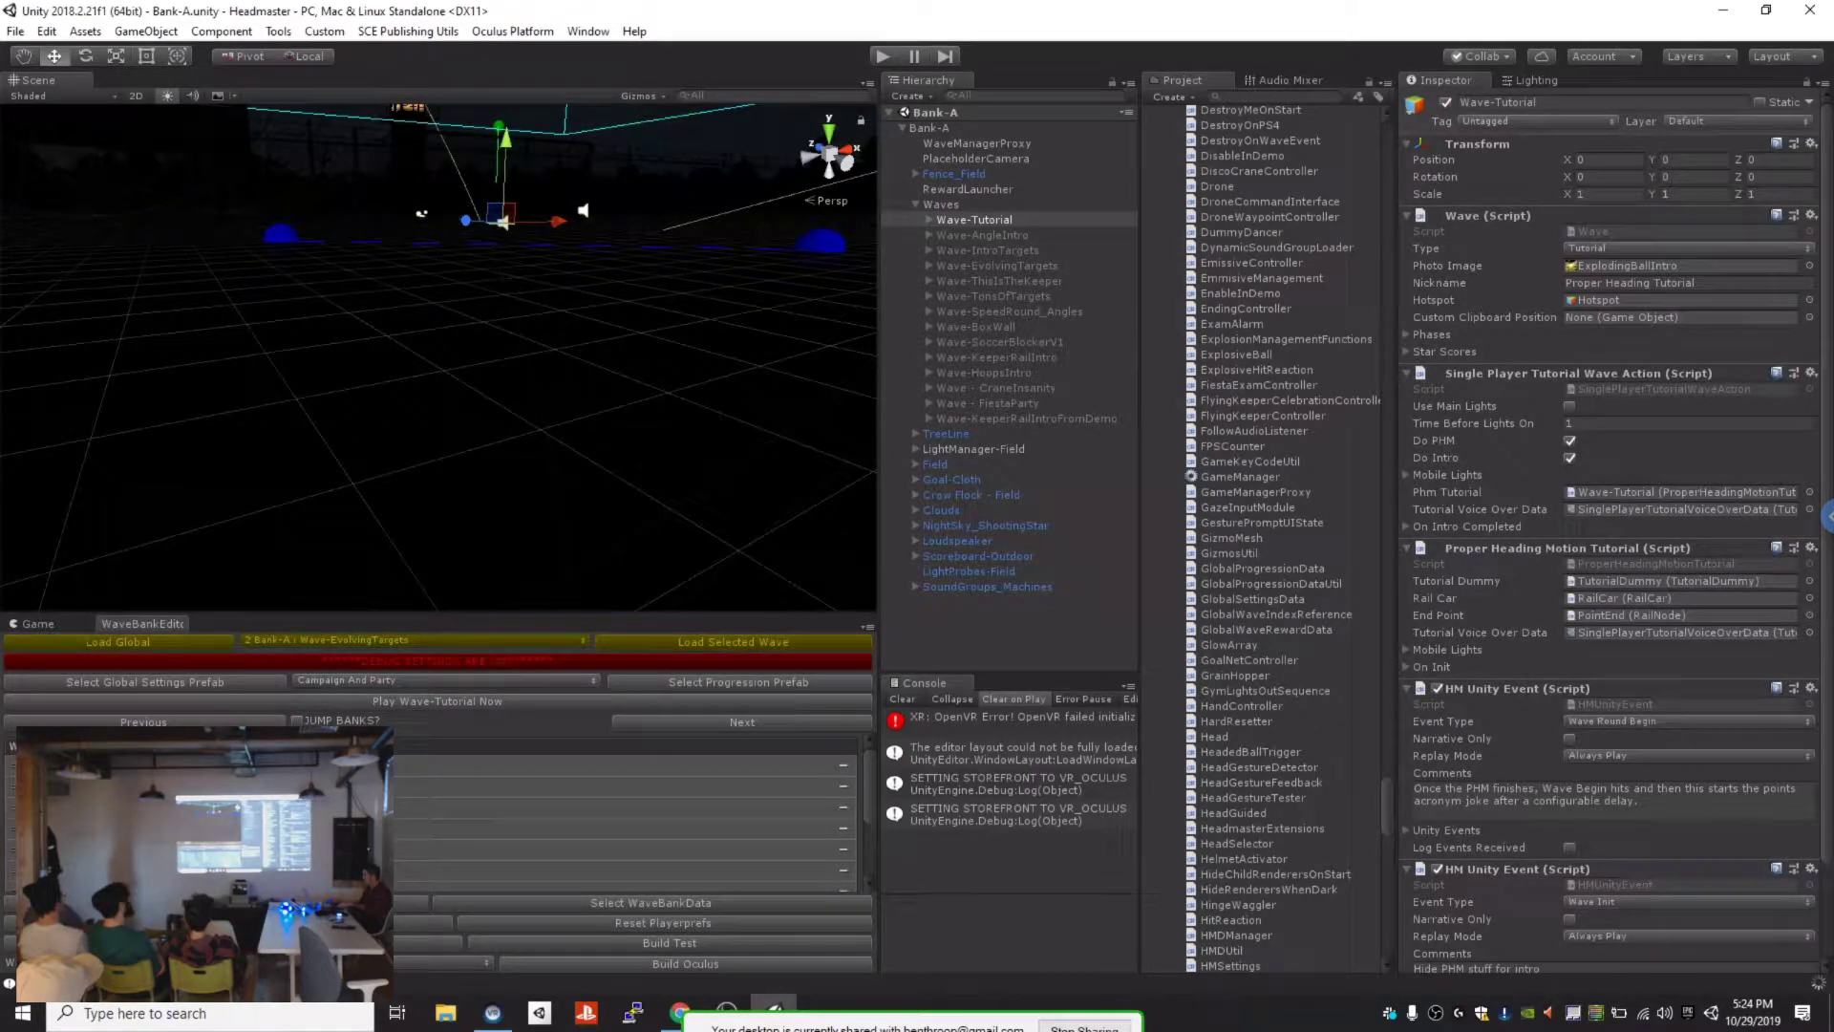
click(983, 235)
click(741, 723)
click(742, 723)
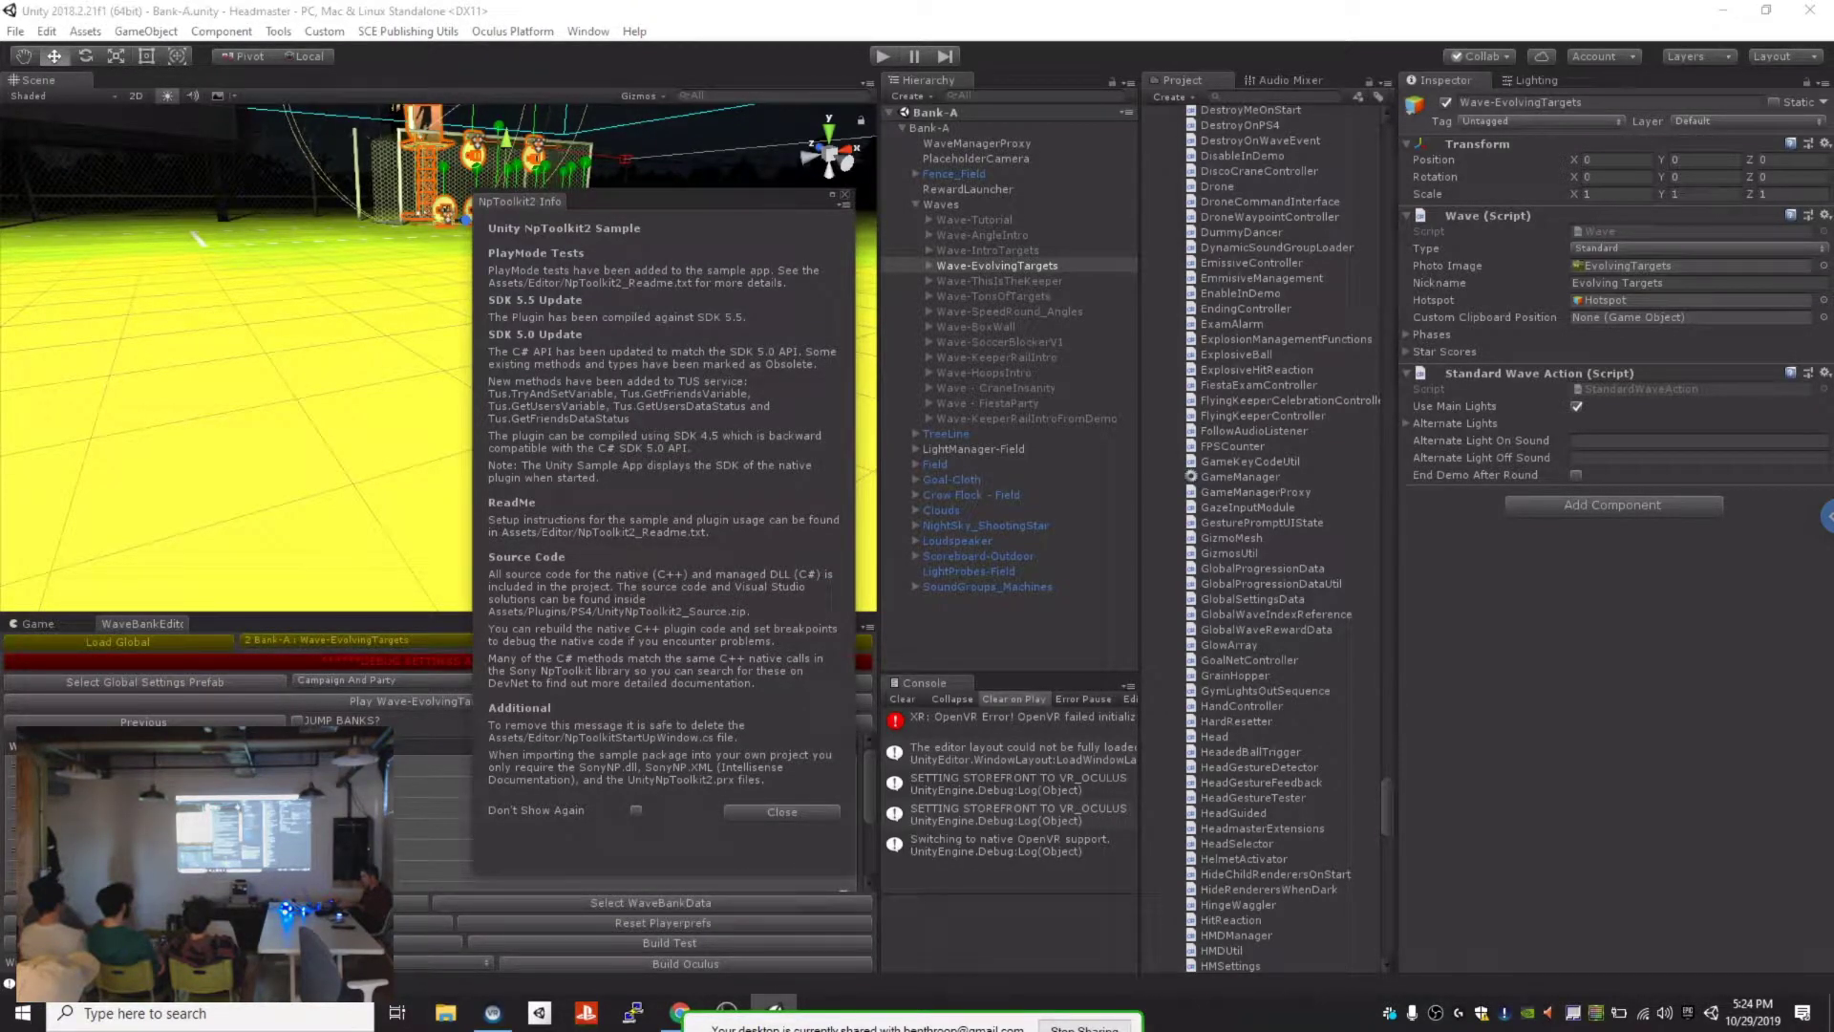
click(781, 811)
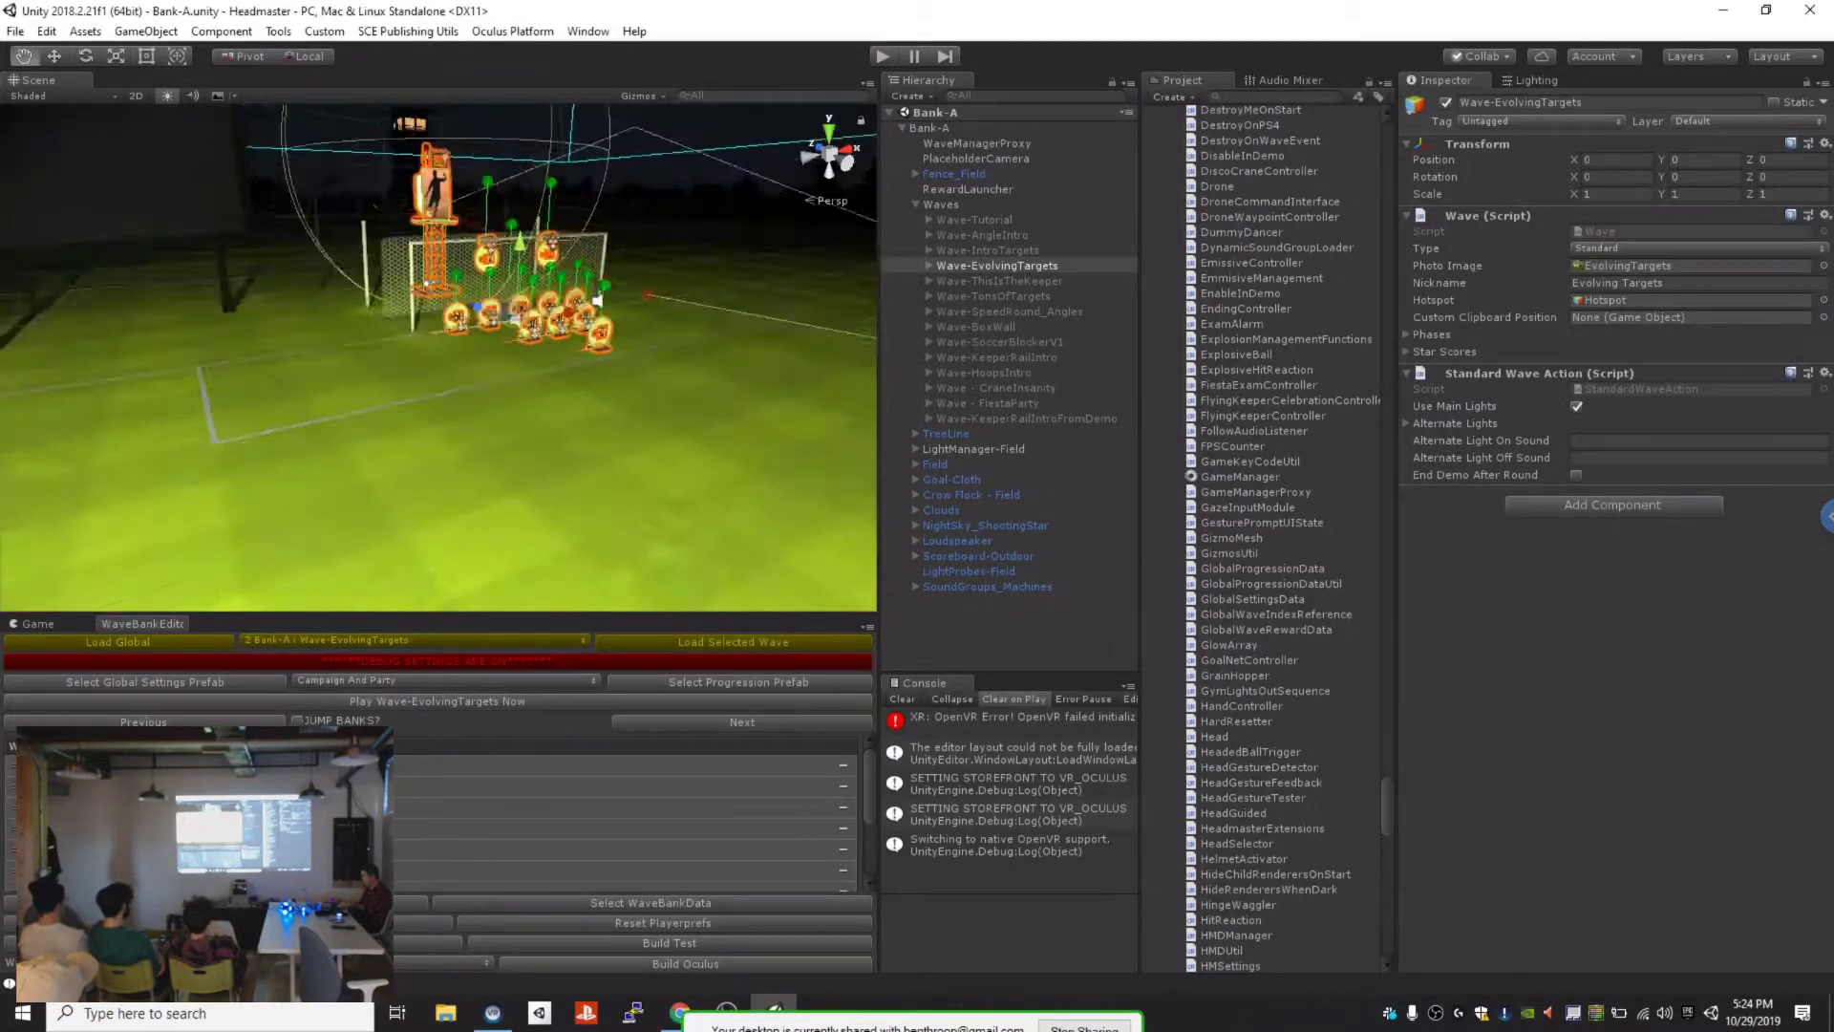
Step: Widen the Scene view and dock the Wave Bank Editor beneath the Inspector, making the Scene view slightly taller
middle_drag(506, 368, 440, 336)
drag(879, 382, 1052, 382)
drag(143, 624, 1696, 869)
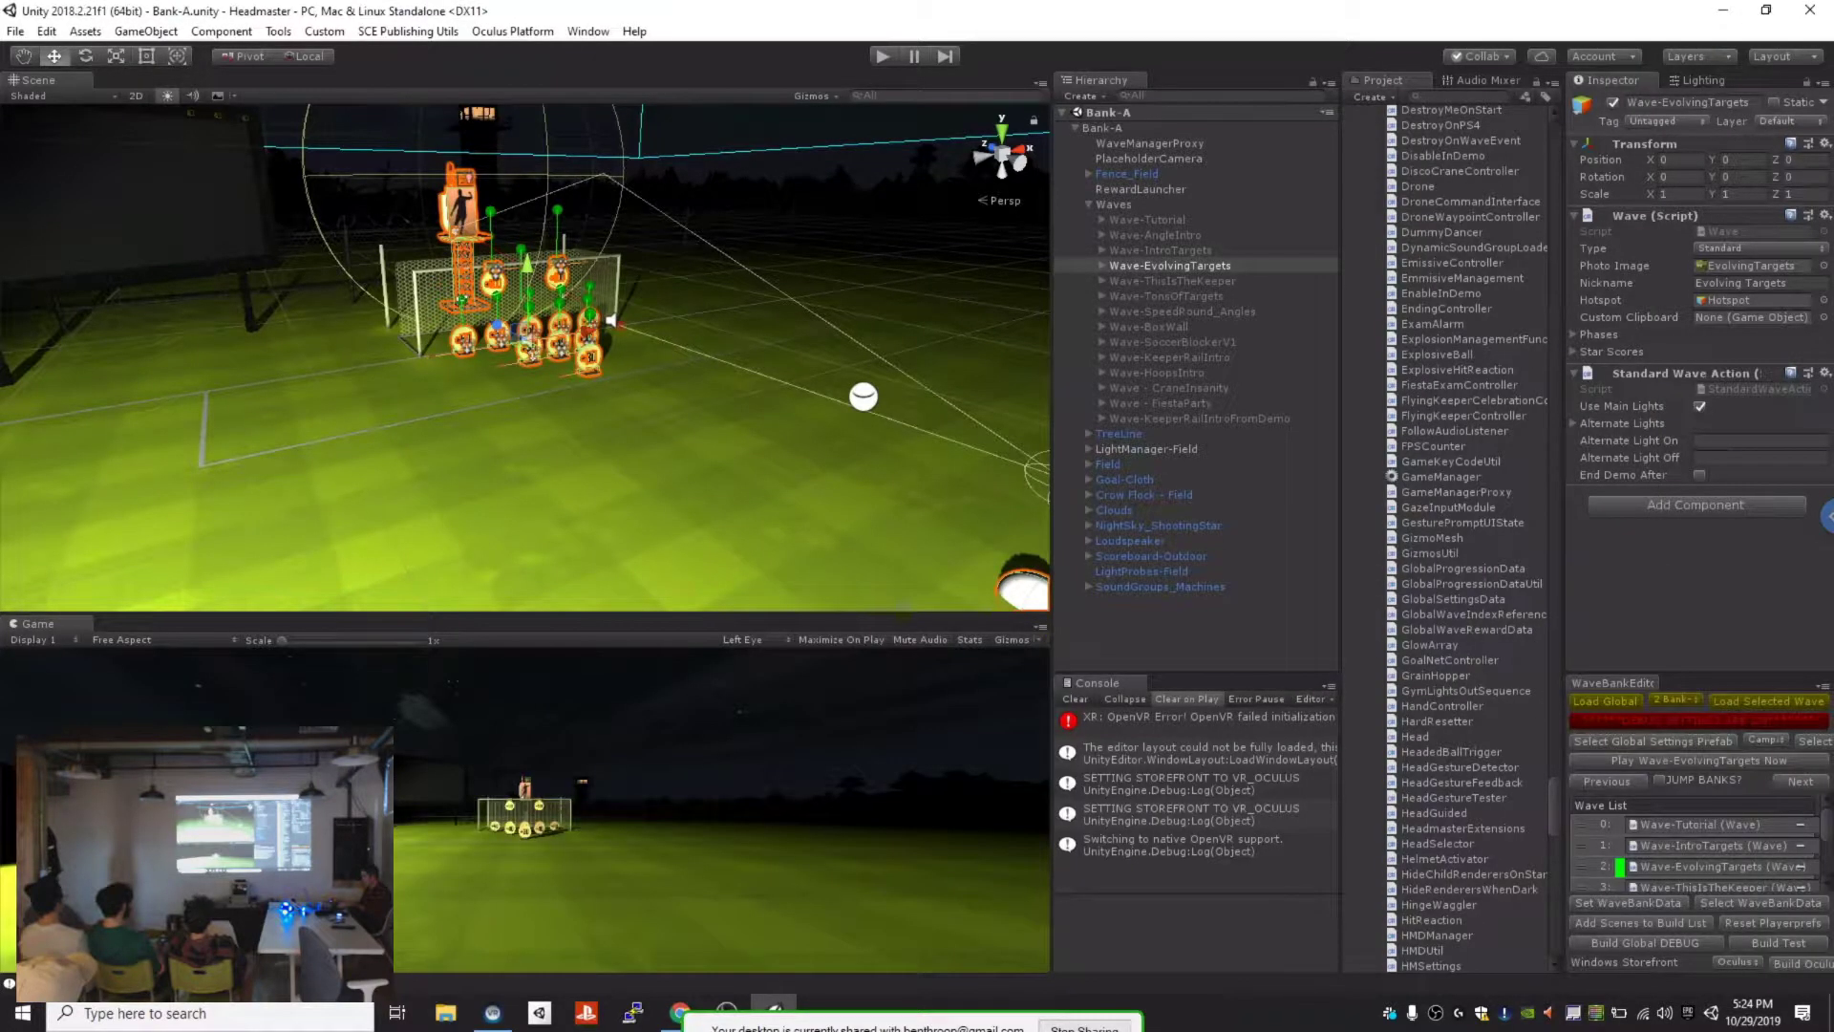
mouse_move(573, 614)
mouse_down()
mouse_move(573, 475)
mouse_move(573, 630)
mouse_up()
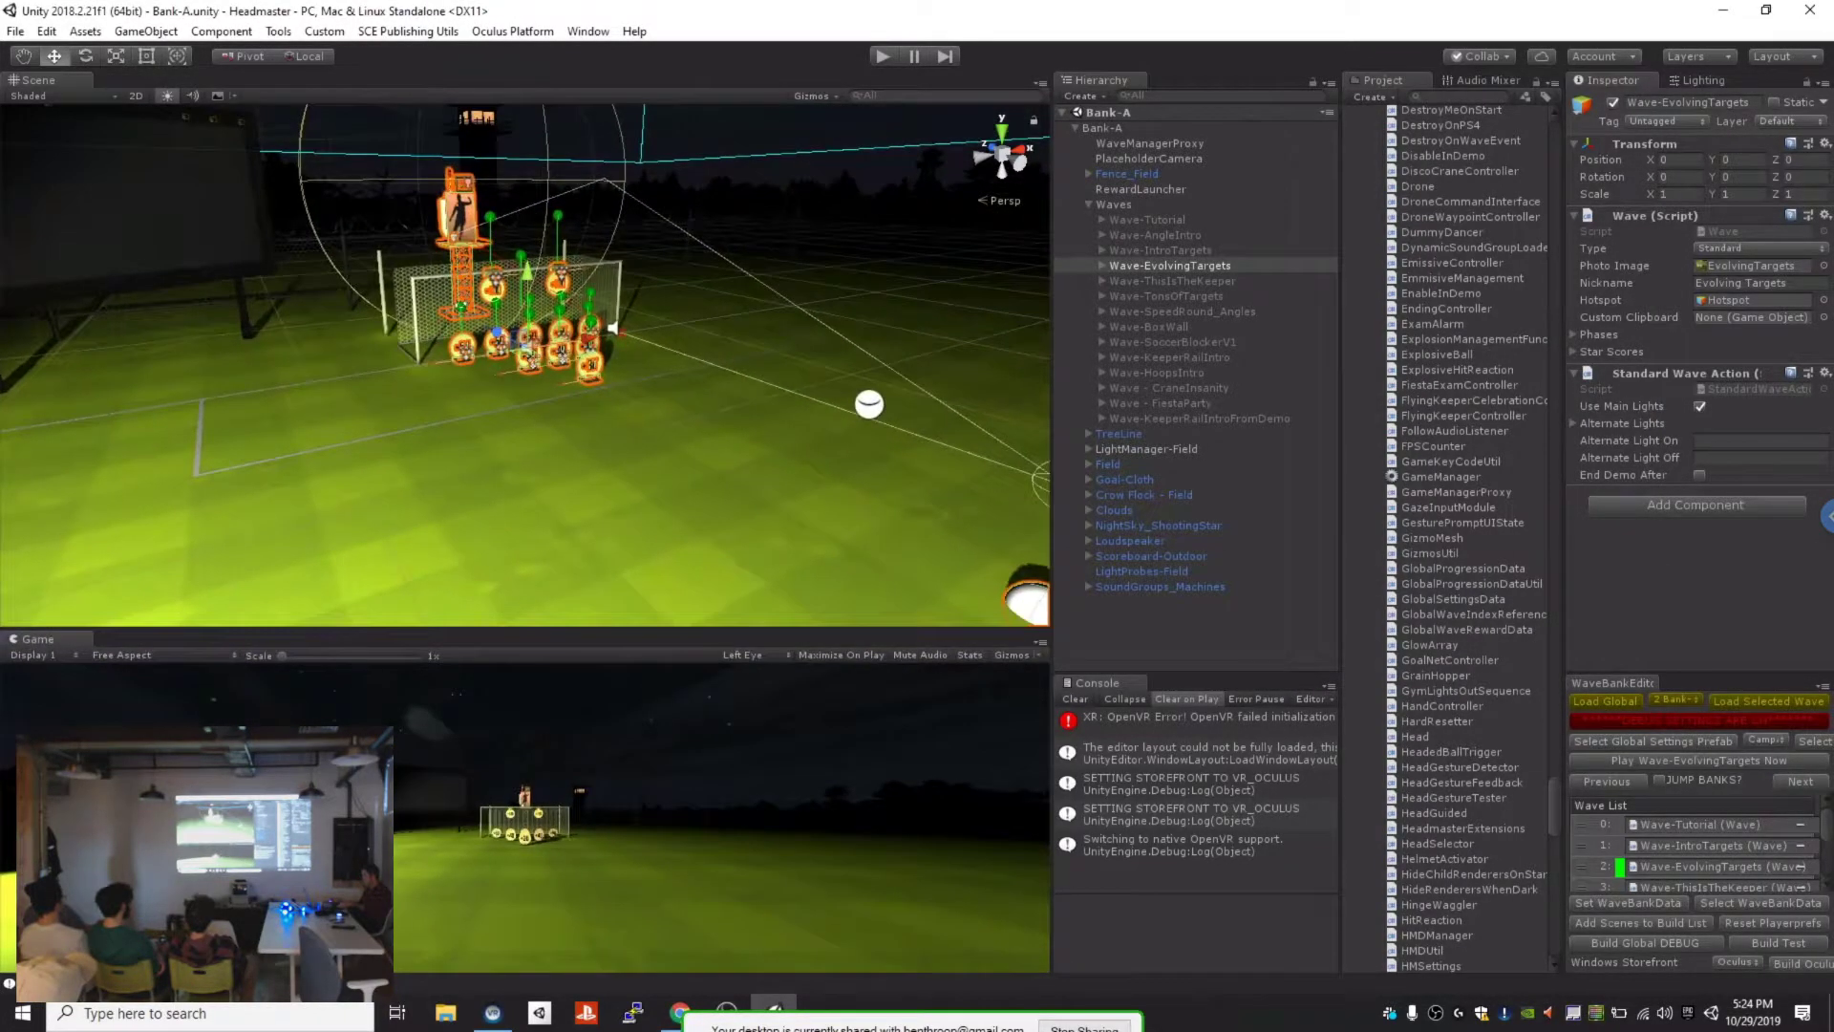
Step: Examine the goal and the score targets of Wave-EvolvingTargets from several angles in the maximized Scene view
middle_drag(574, 401, 535, 428)
alt+drag(574, 402, 420, 420)
scroll(524, 382, up, 4)
middle_drag(574, 383, 502, 401)
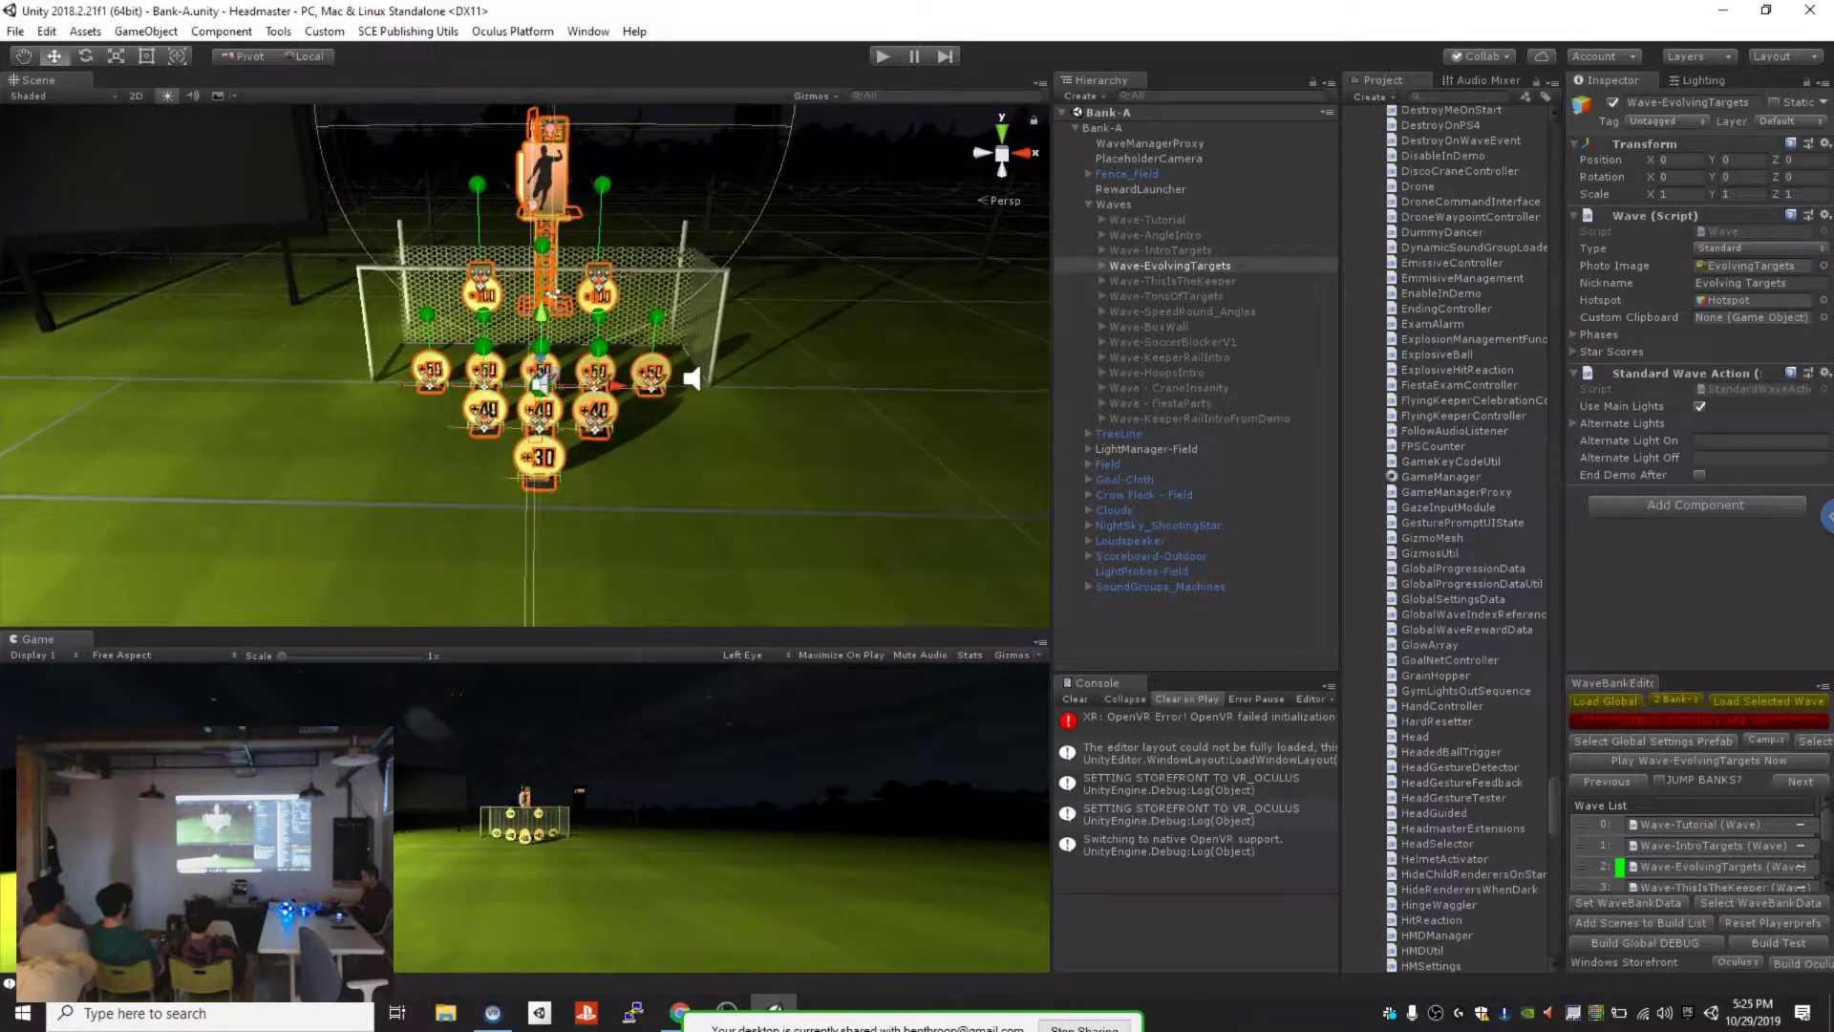
key(shift+space)
right_drag(917, 535, 1113, 458)
key(w)
middle_drag(726, 401, 868, 401)
scroll(779, 375, down, 3)
click(760, 258)
key(a)
right_drag(759, 287, 904, 268)
key(s)
key(a)
scroll(918, 538, down, 4)
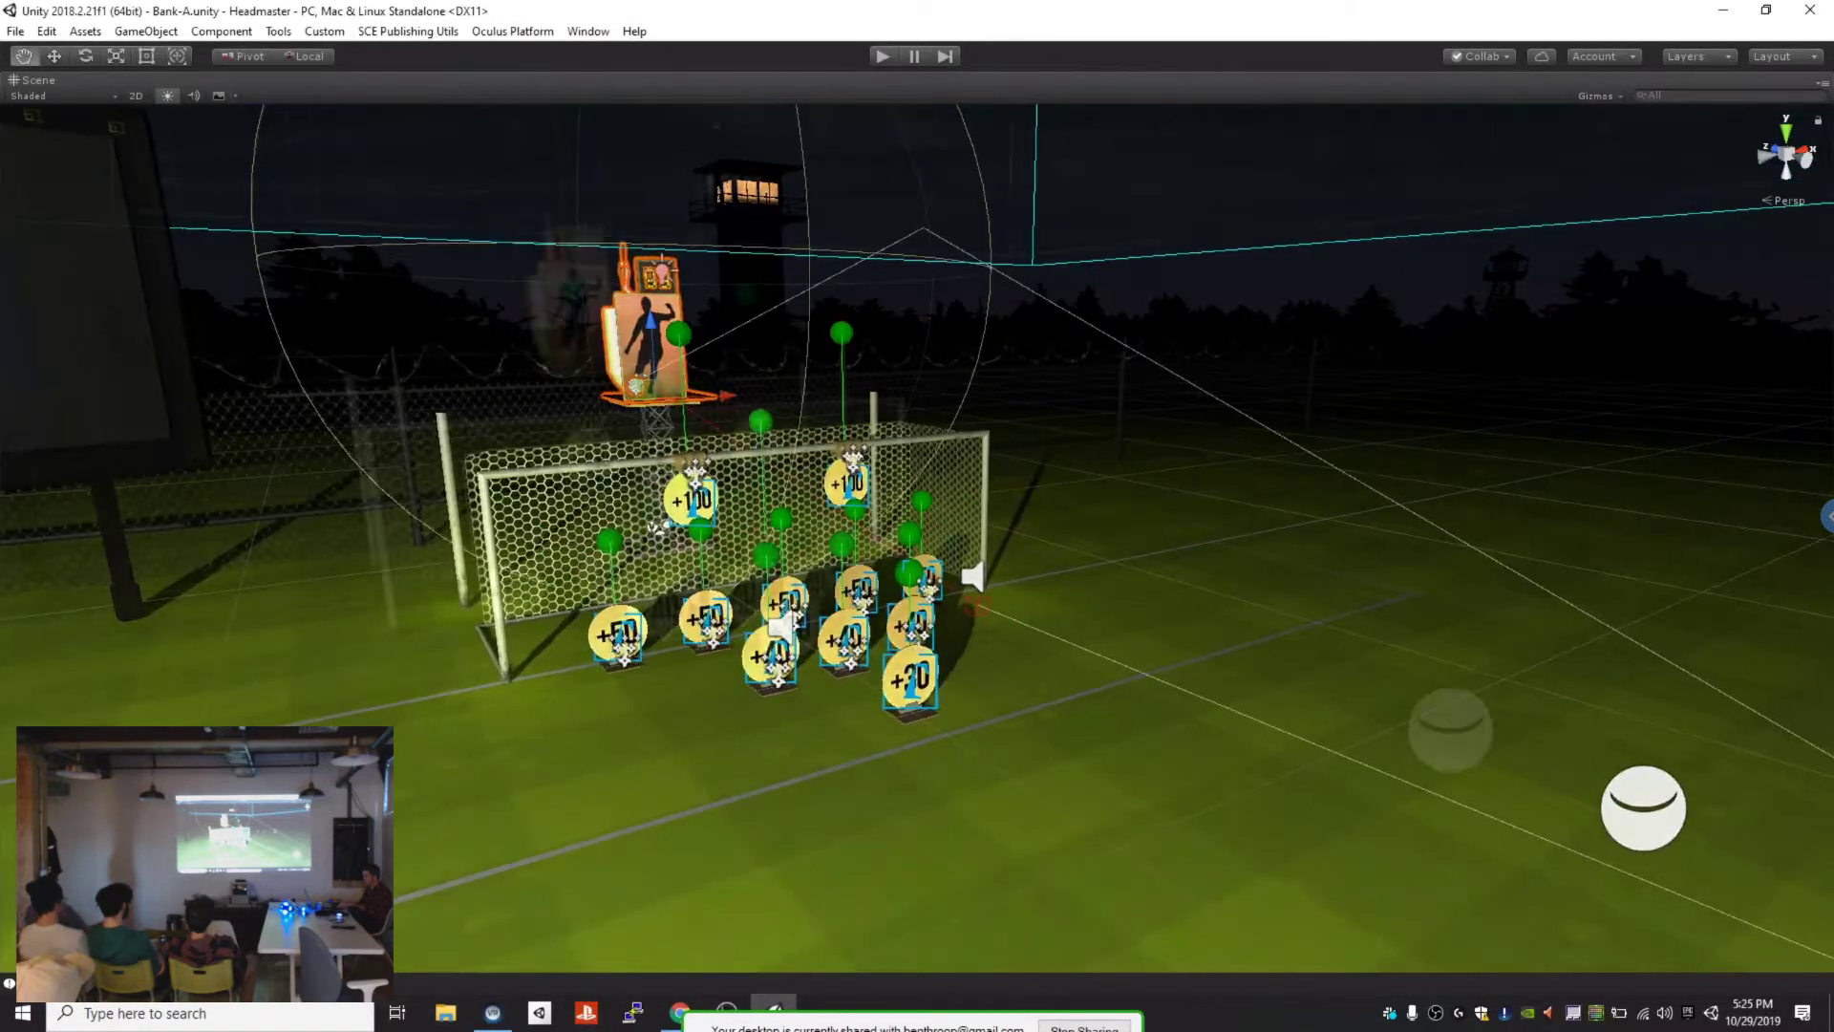
middle_drag(917, 538, 612, 430)
alt+drag(612, 430, 742, 429)
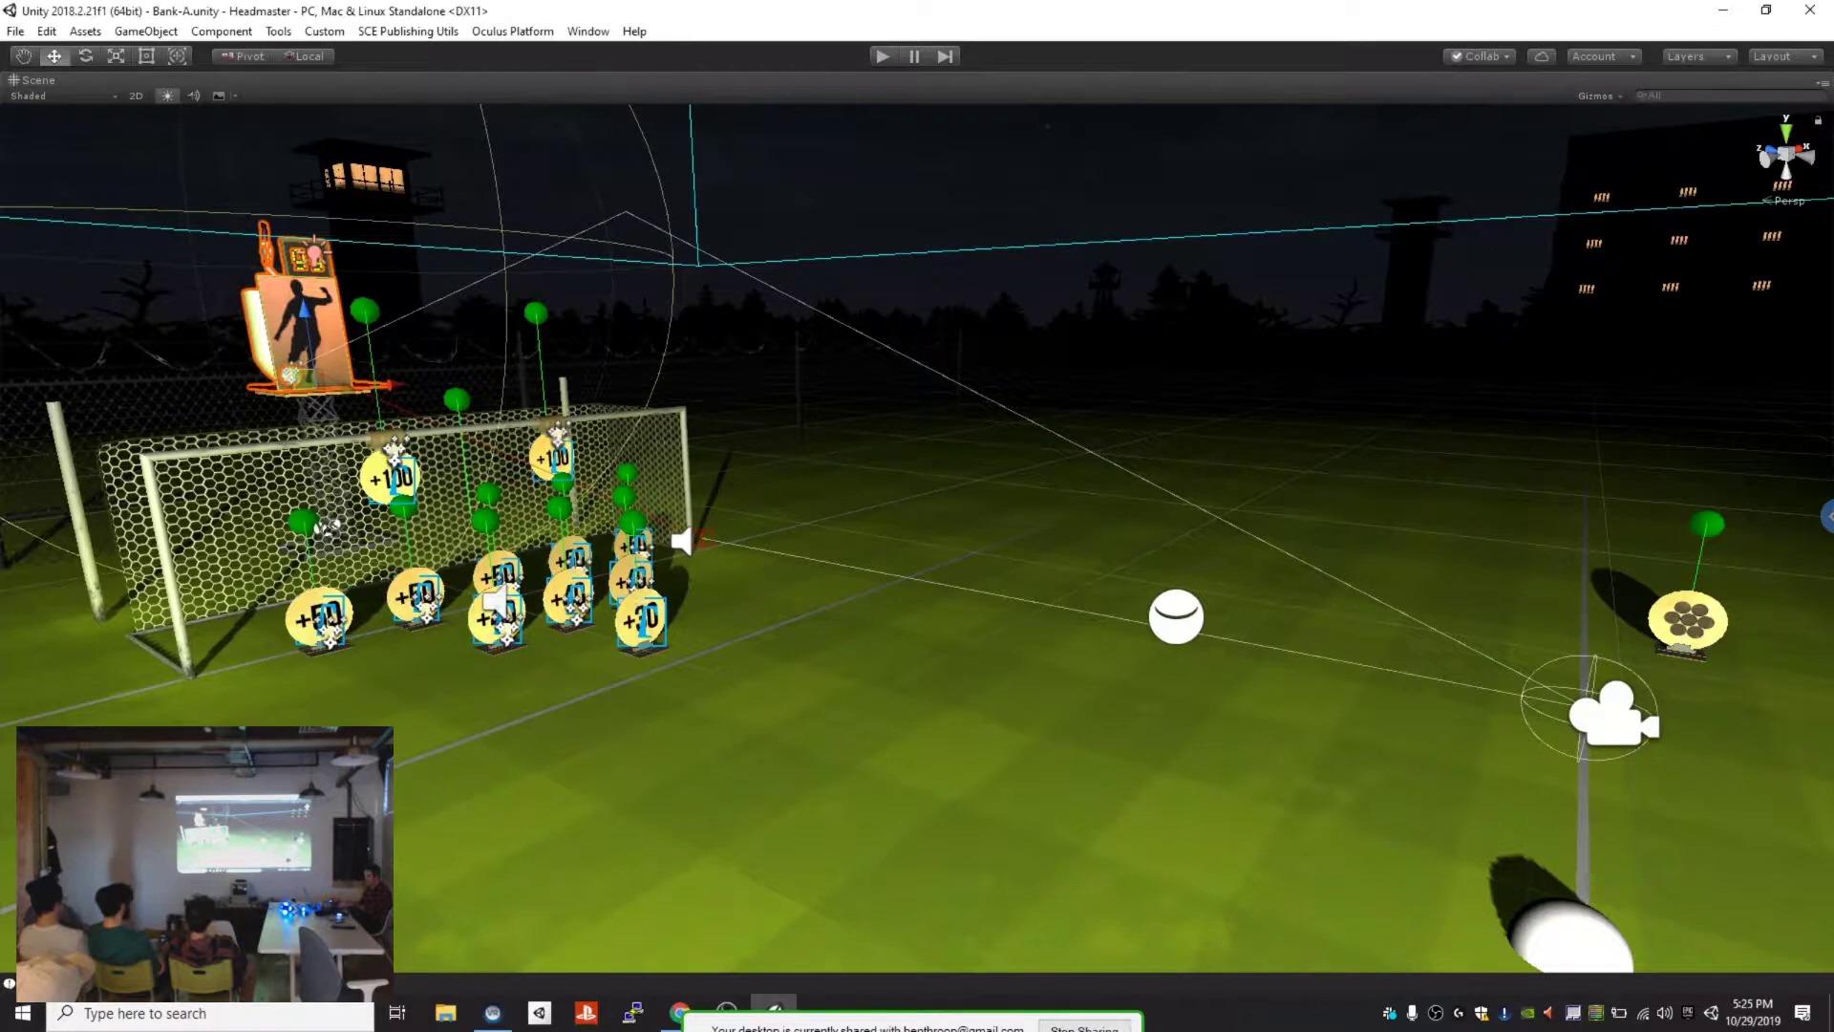
Step: Select the +30 target in front of the goal and view it with the full editor layout restored
alt+drag(917, 538, 659, 535)
scroll(854, 490, up, 4)
click(853, 490)
alt+drag(853, 490, 868, 584)
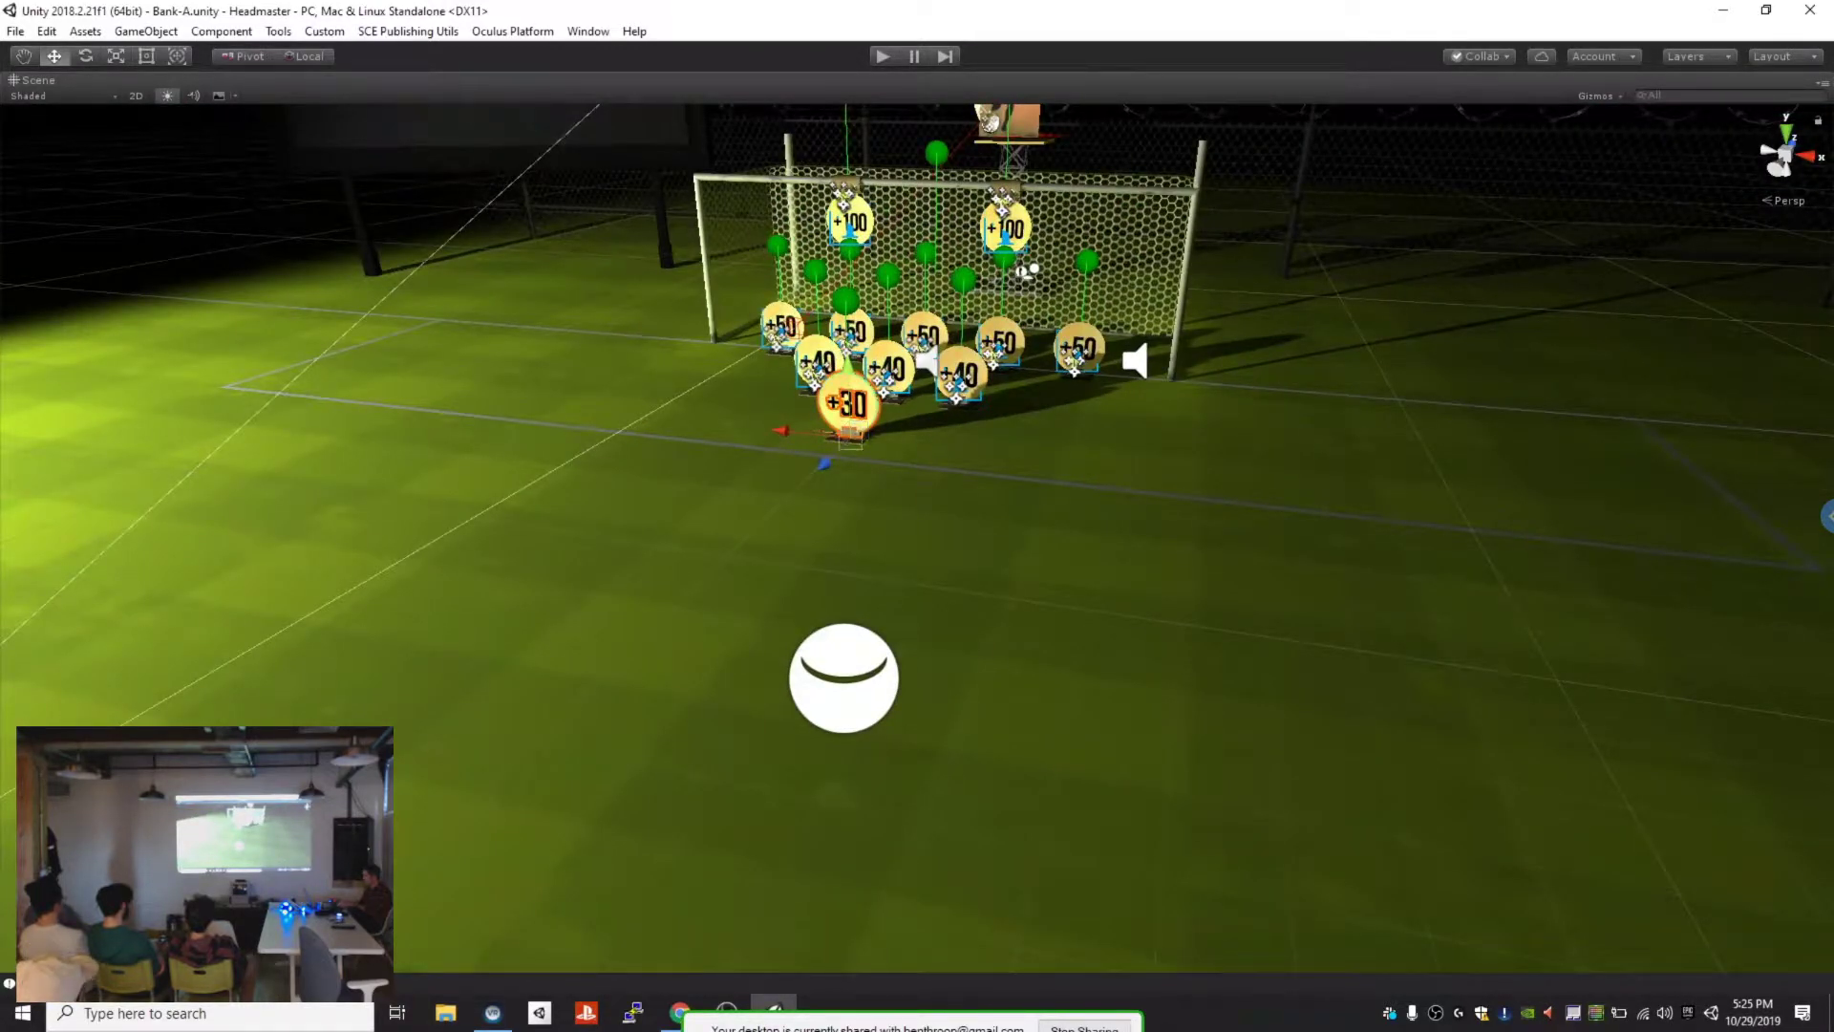
key(shift+space)
middle_drag(854, 434, 944, 528)
alt+drag(669, 430, 812, 368)
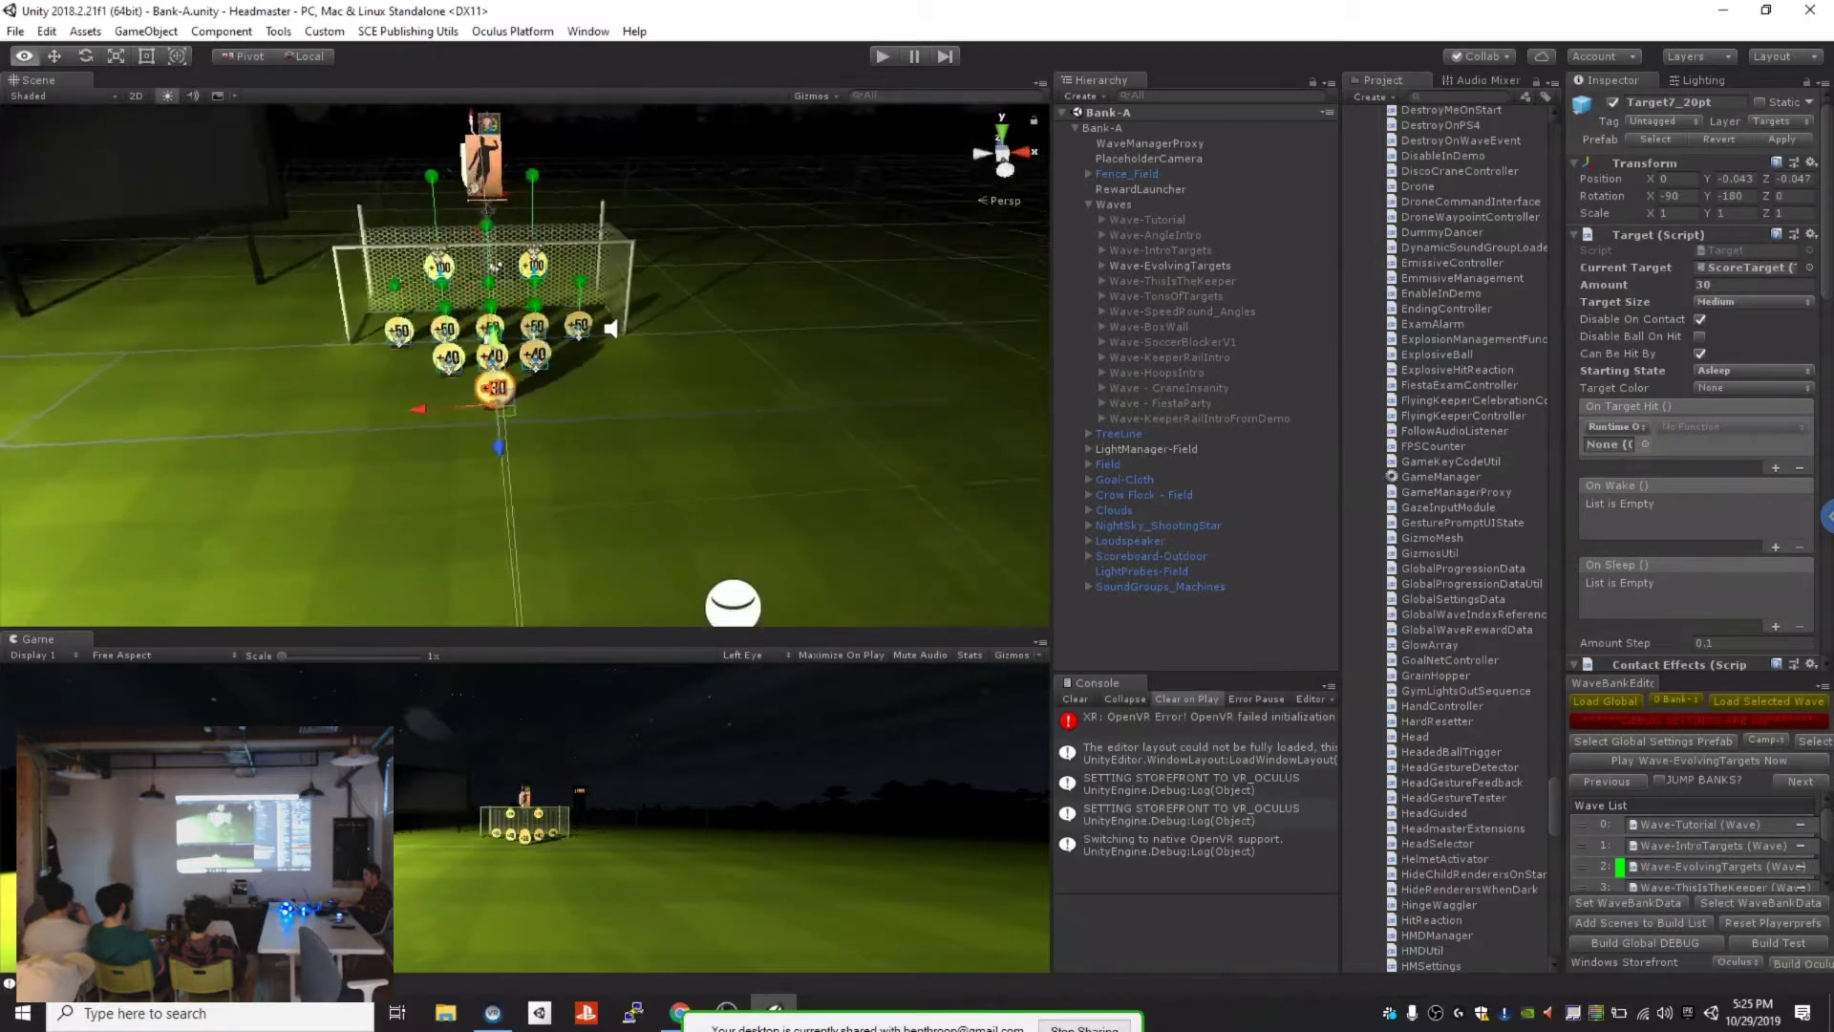
scroll(668, 382, up, 5)
middle_drag(669, 382, 643, 437)
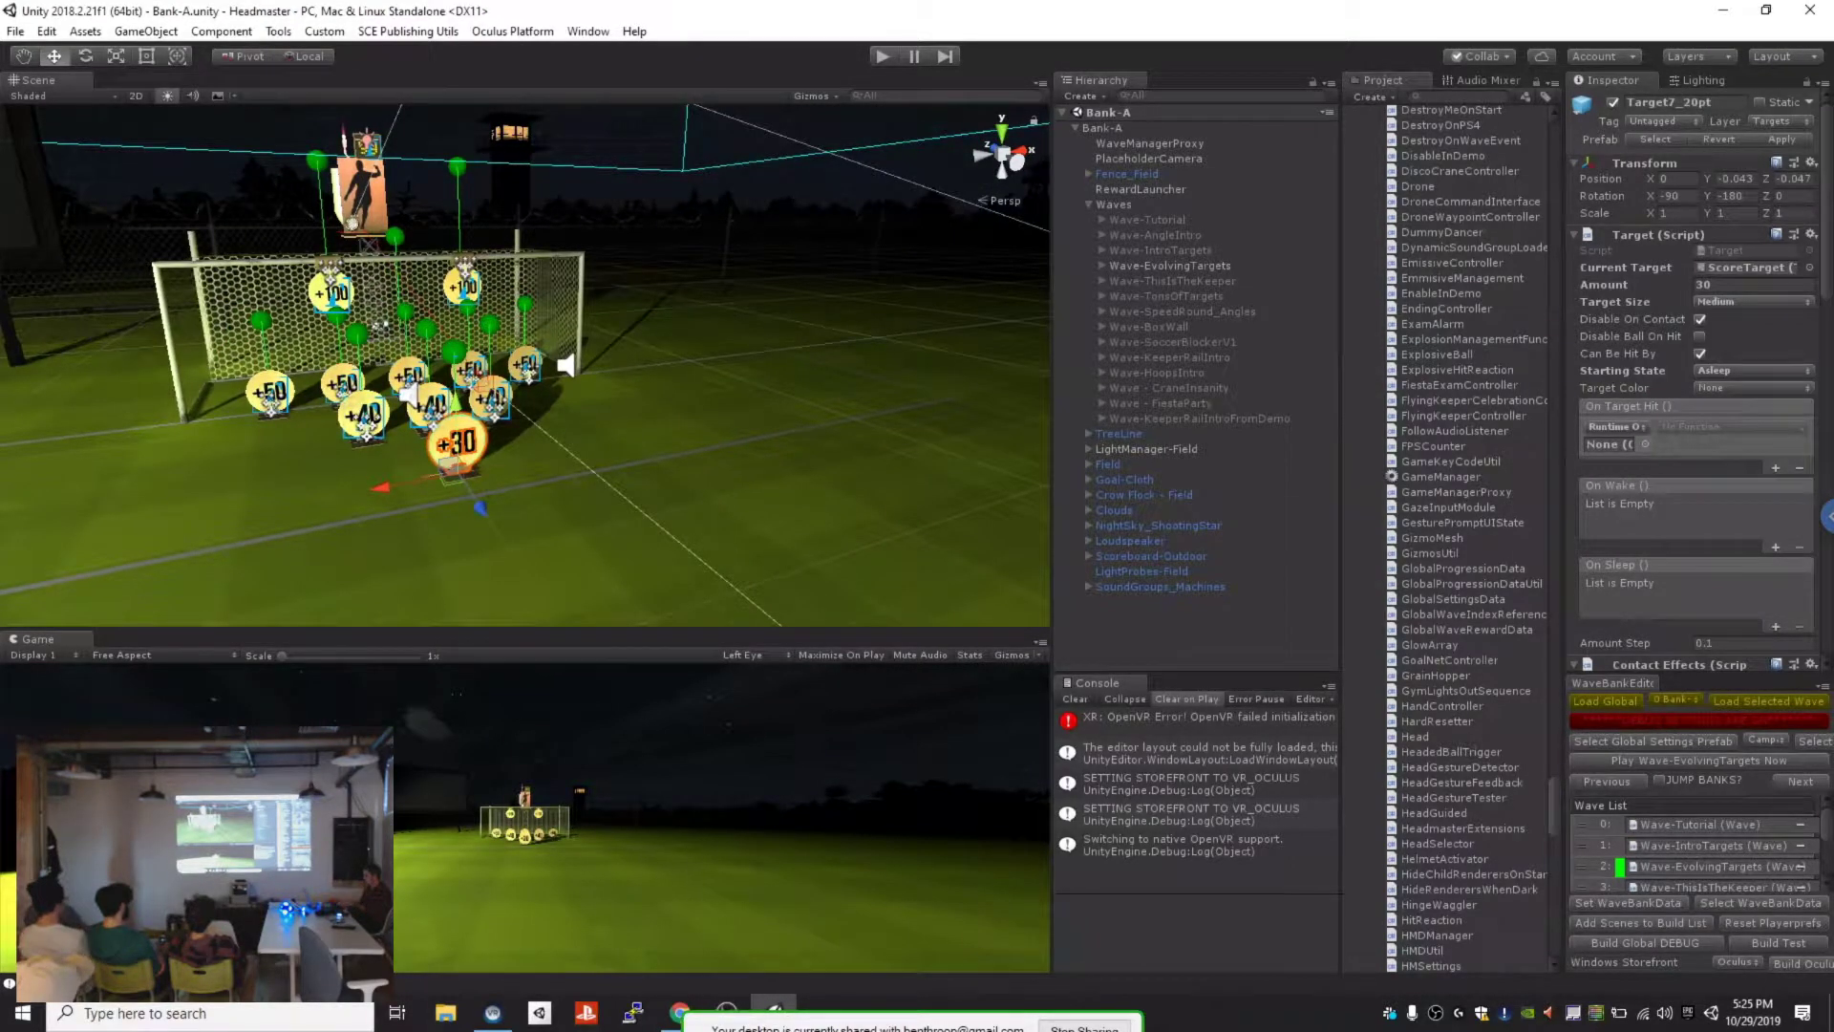
Step: Expand Wave-EvolvingTargets and try moving TargetStand7_30 sideways across the field, undoing the move
click(1102, 266)
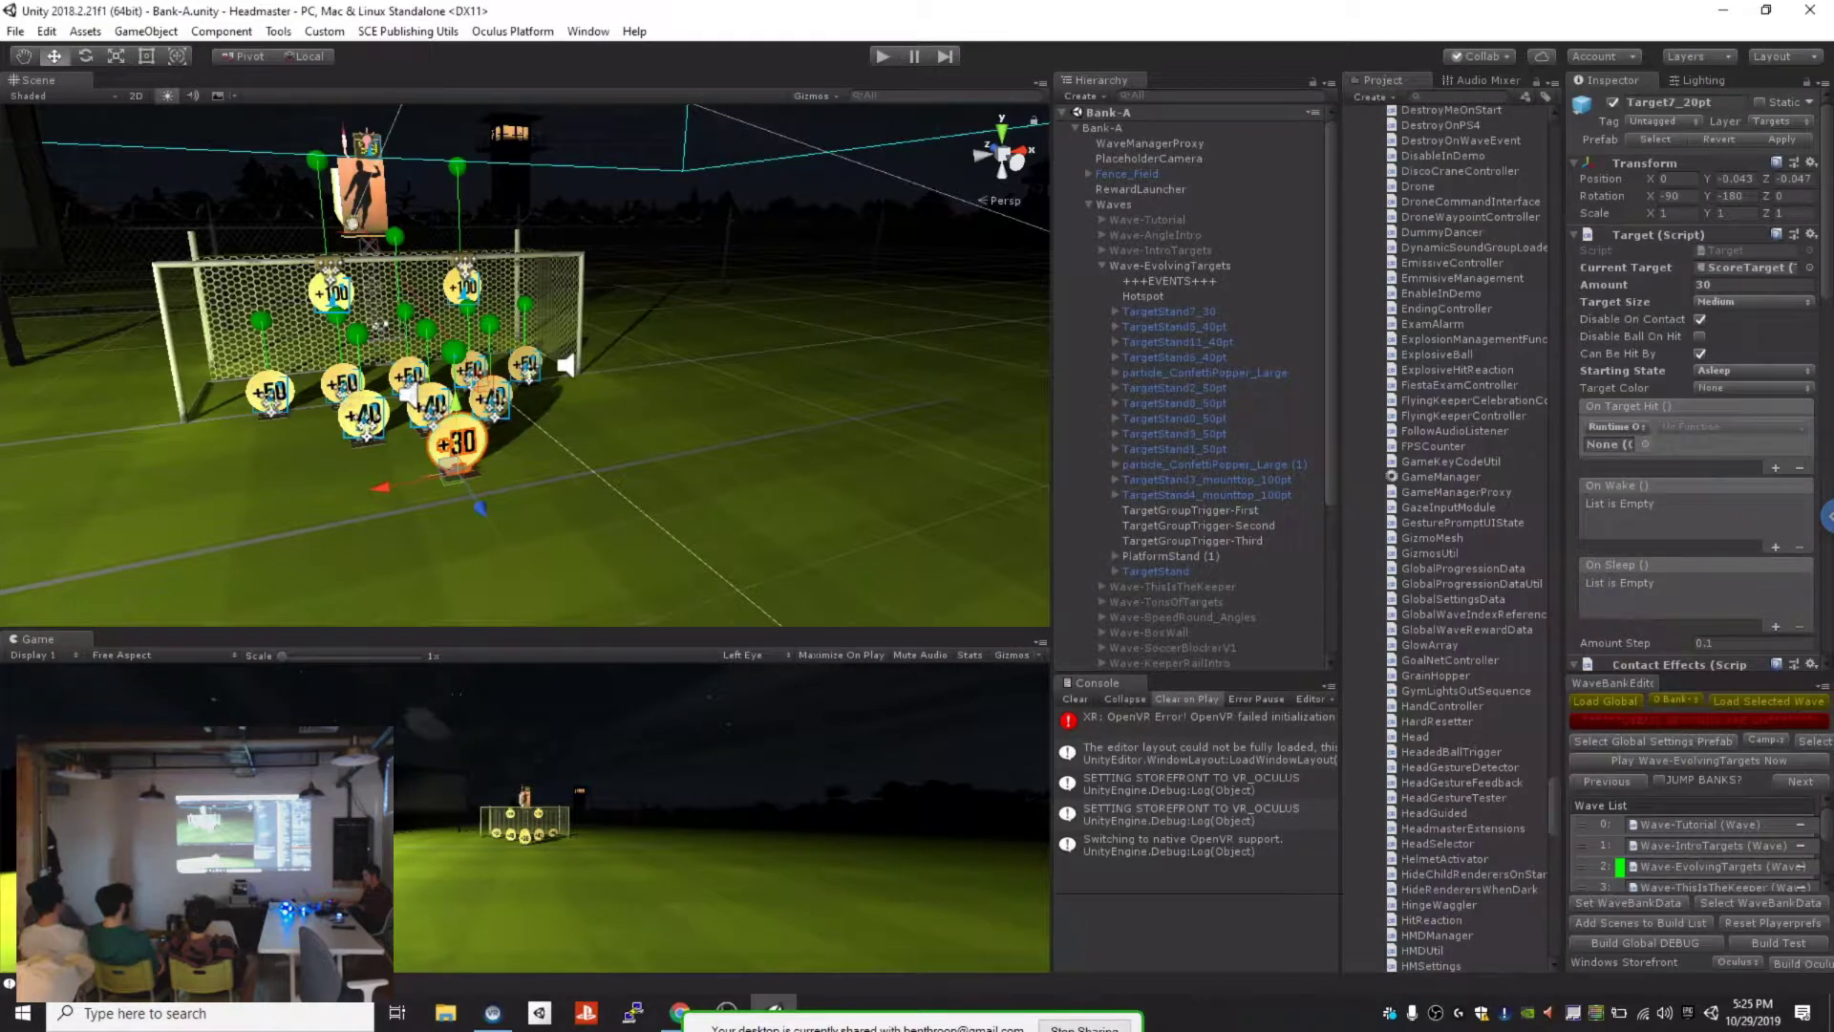
click(1170, 311)
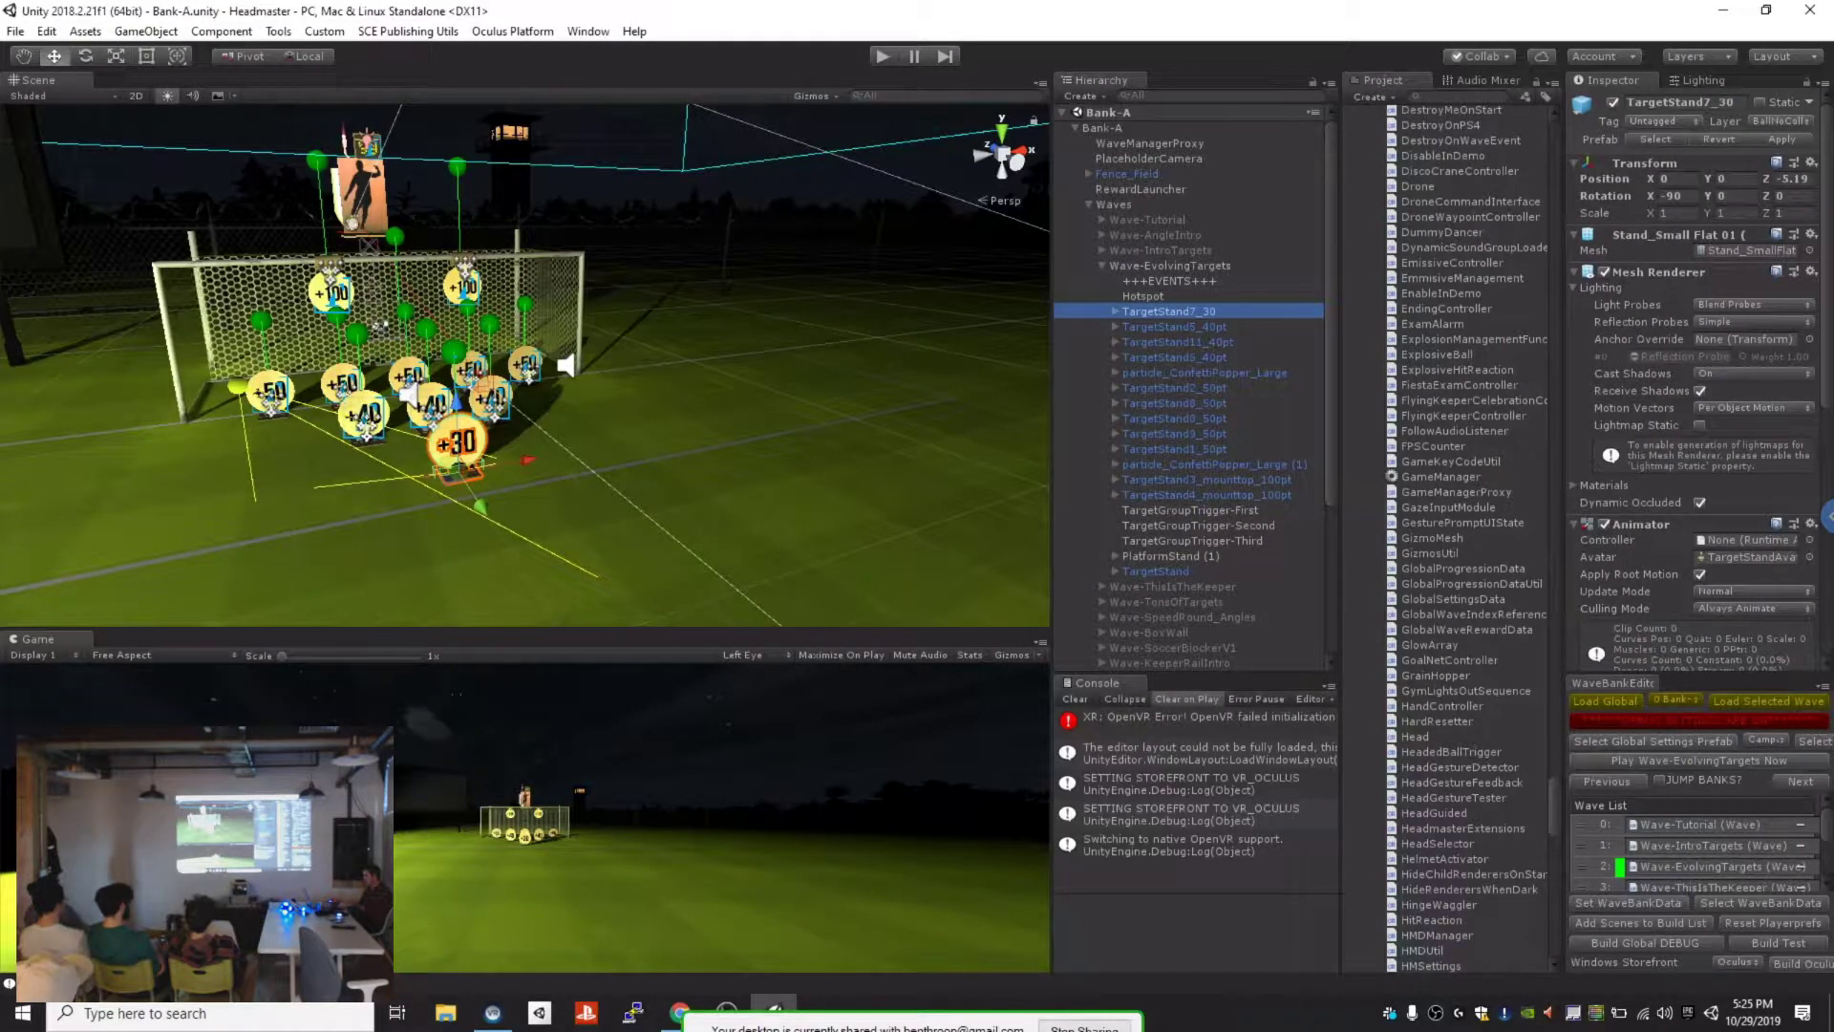
drag(527, 459, 661, 437)
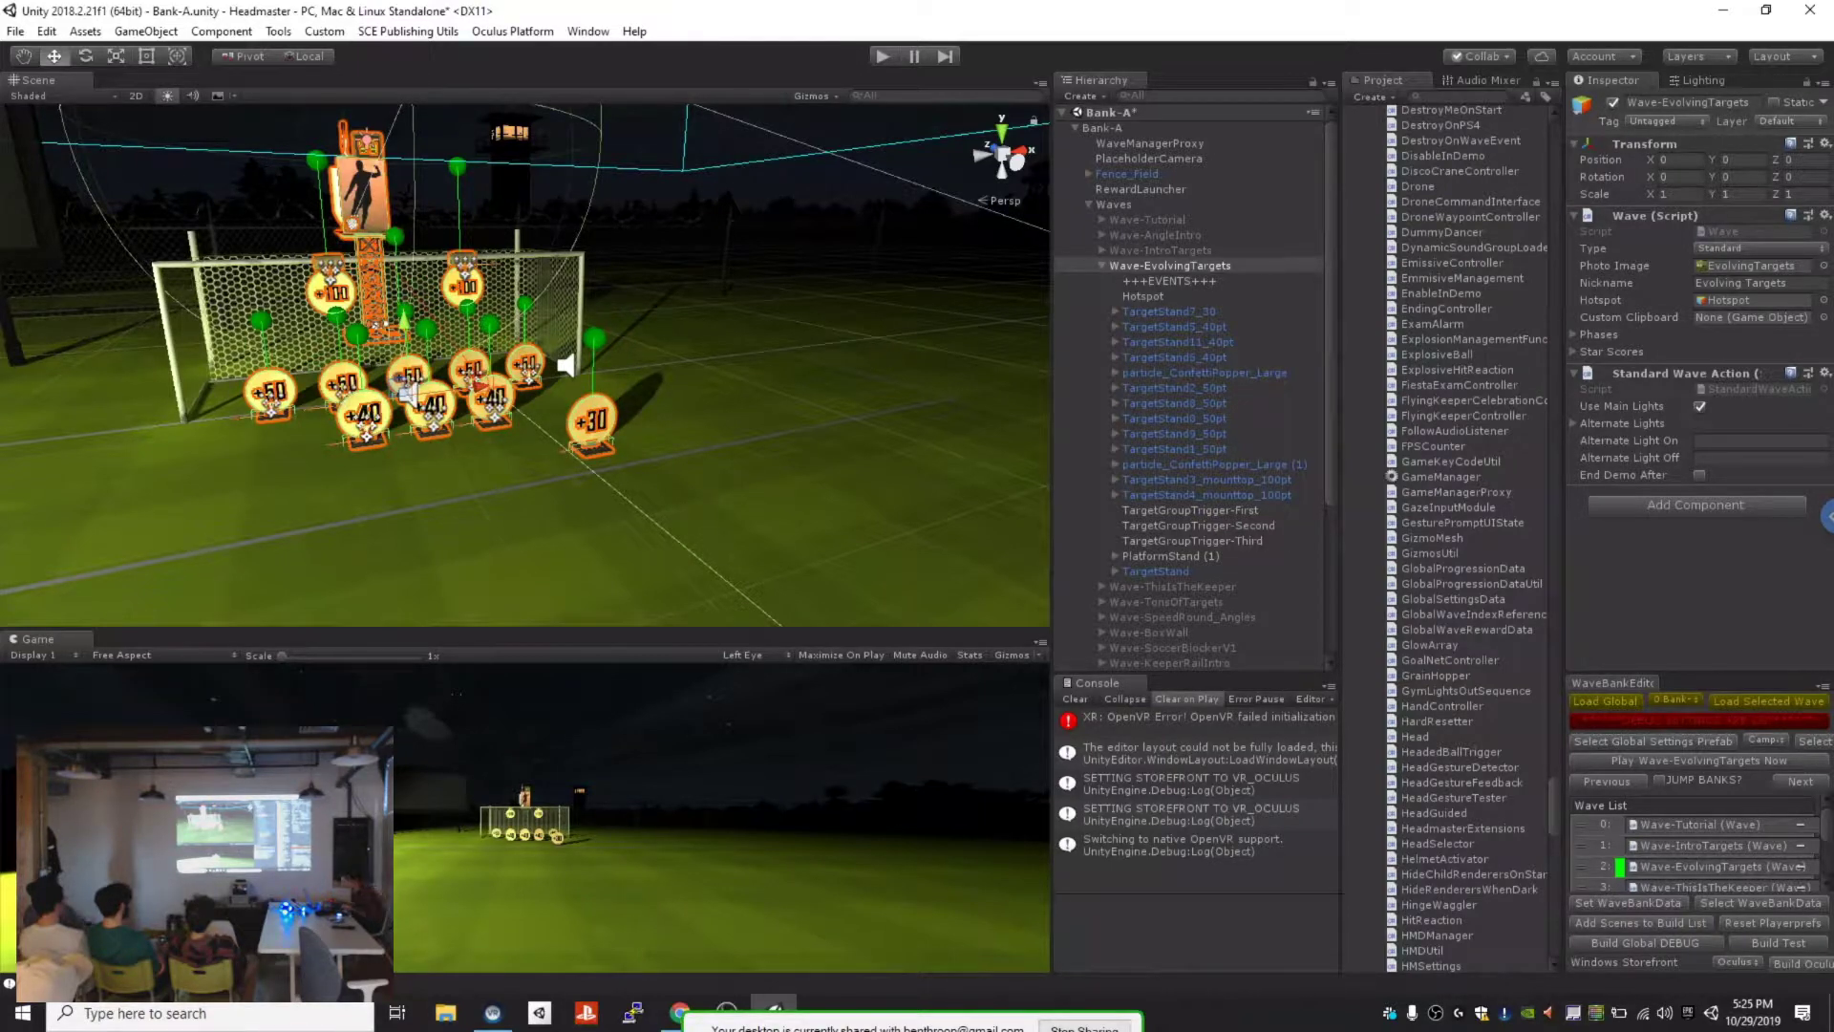
key(ctrl+z)
Step: Widen the Inspector and review the components of TargetStand7_30
scroll(525, 363, up, 4)
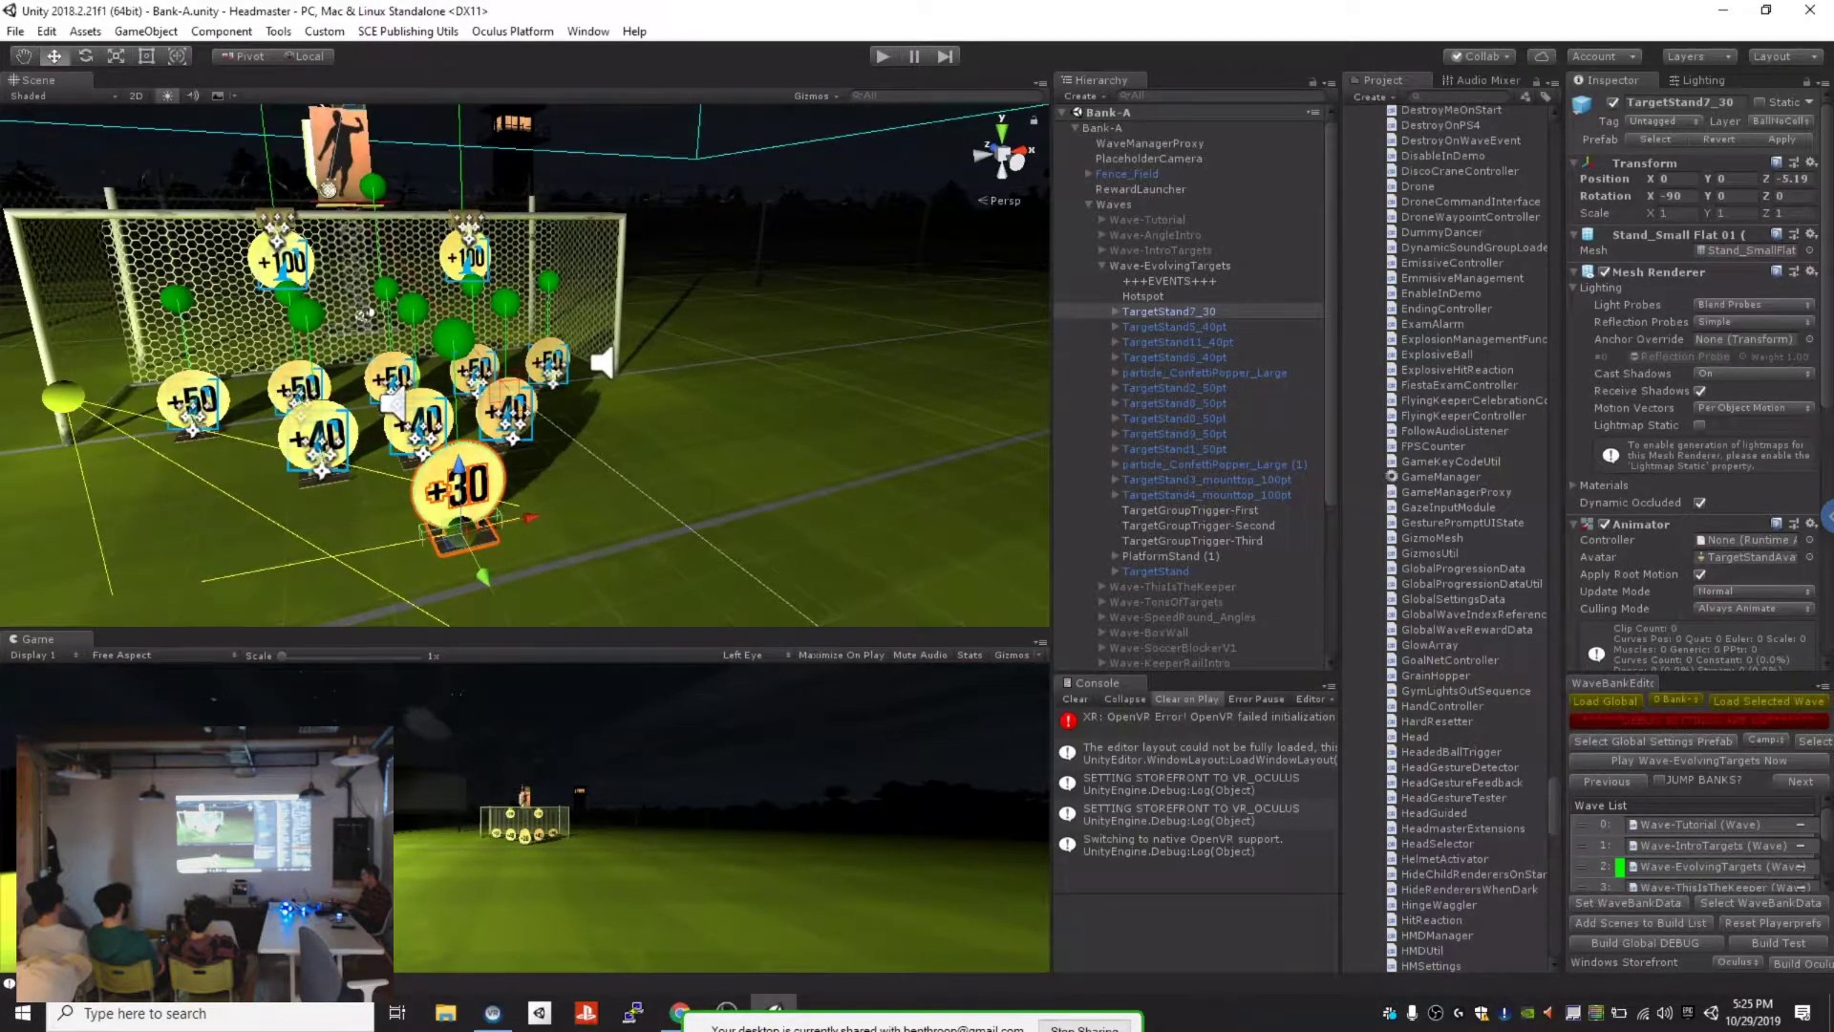
drag(1565, 458, 1402, 458)
scroll(1615, 401, down, 5)
scroll(1615, 401, down, 4)
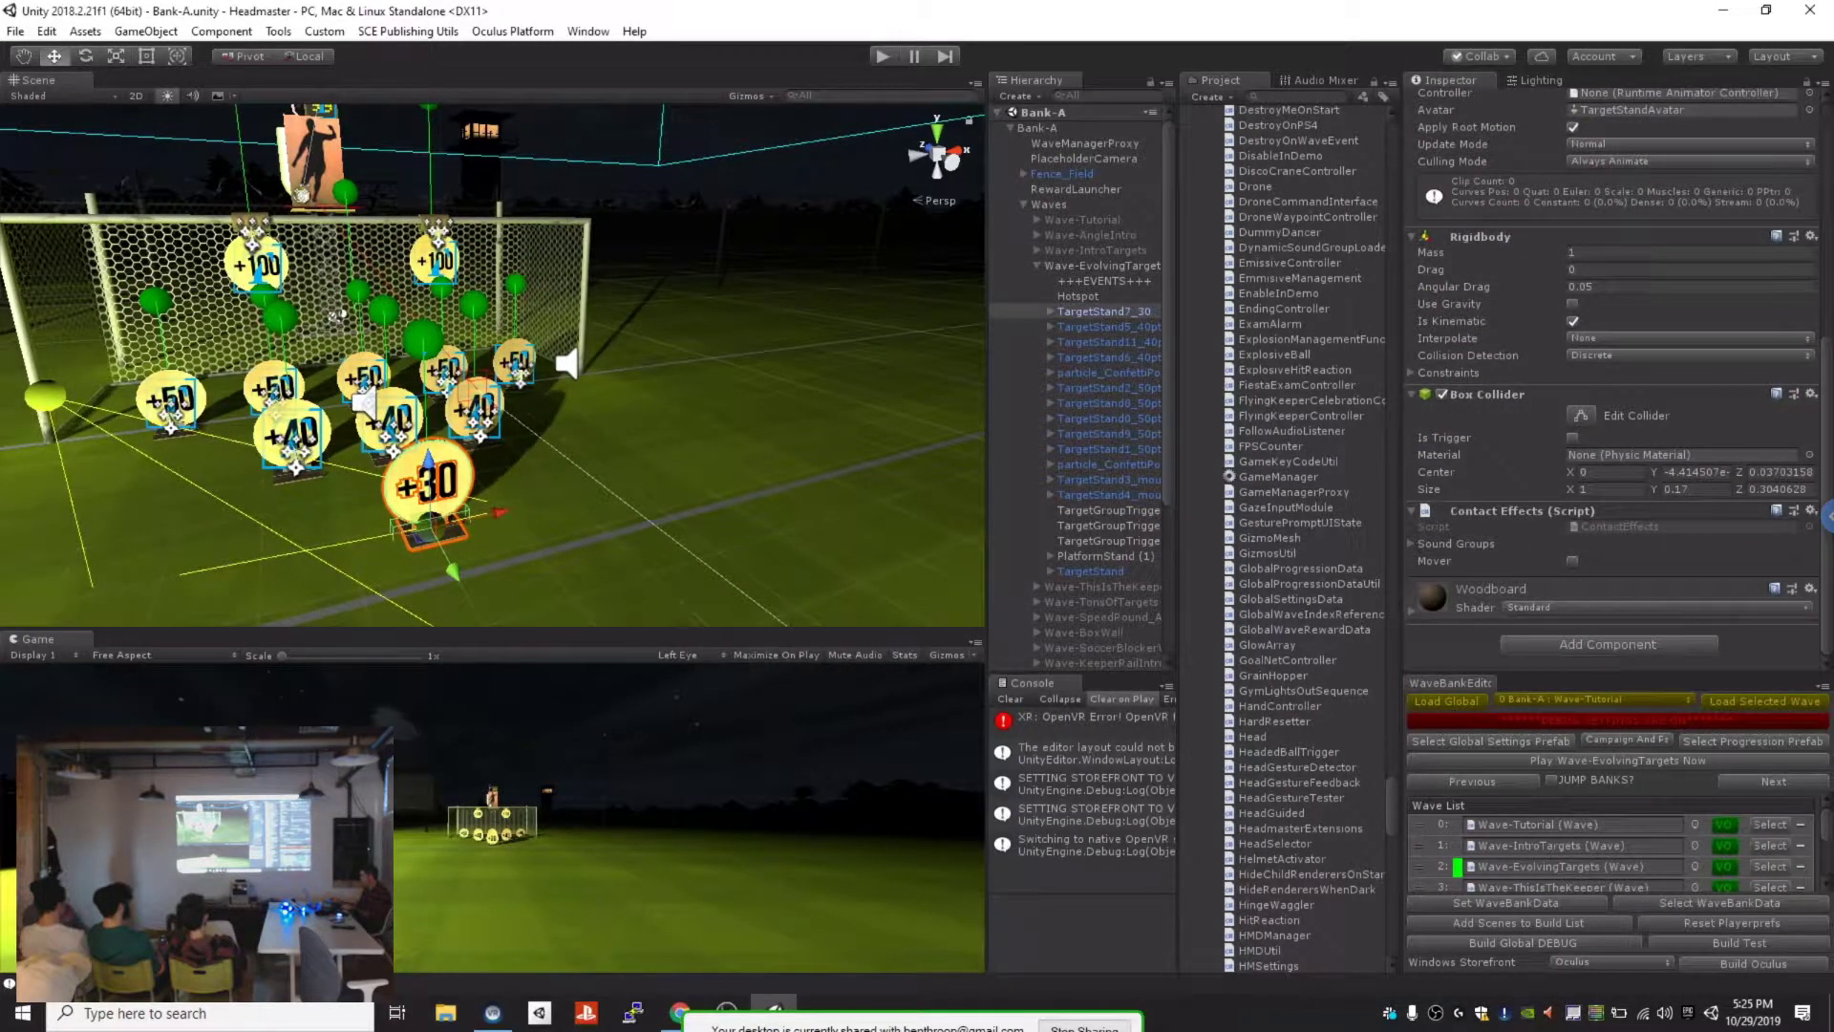
Step: Select Target6_40pt, the +40 target under TargetStand6_40pt, and review its Target script settings
click(430, 488)
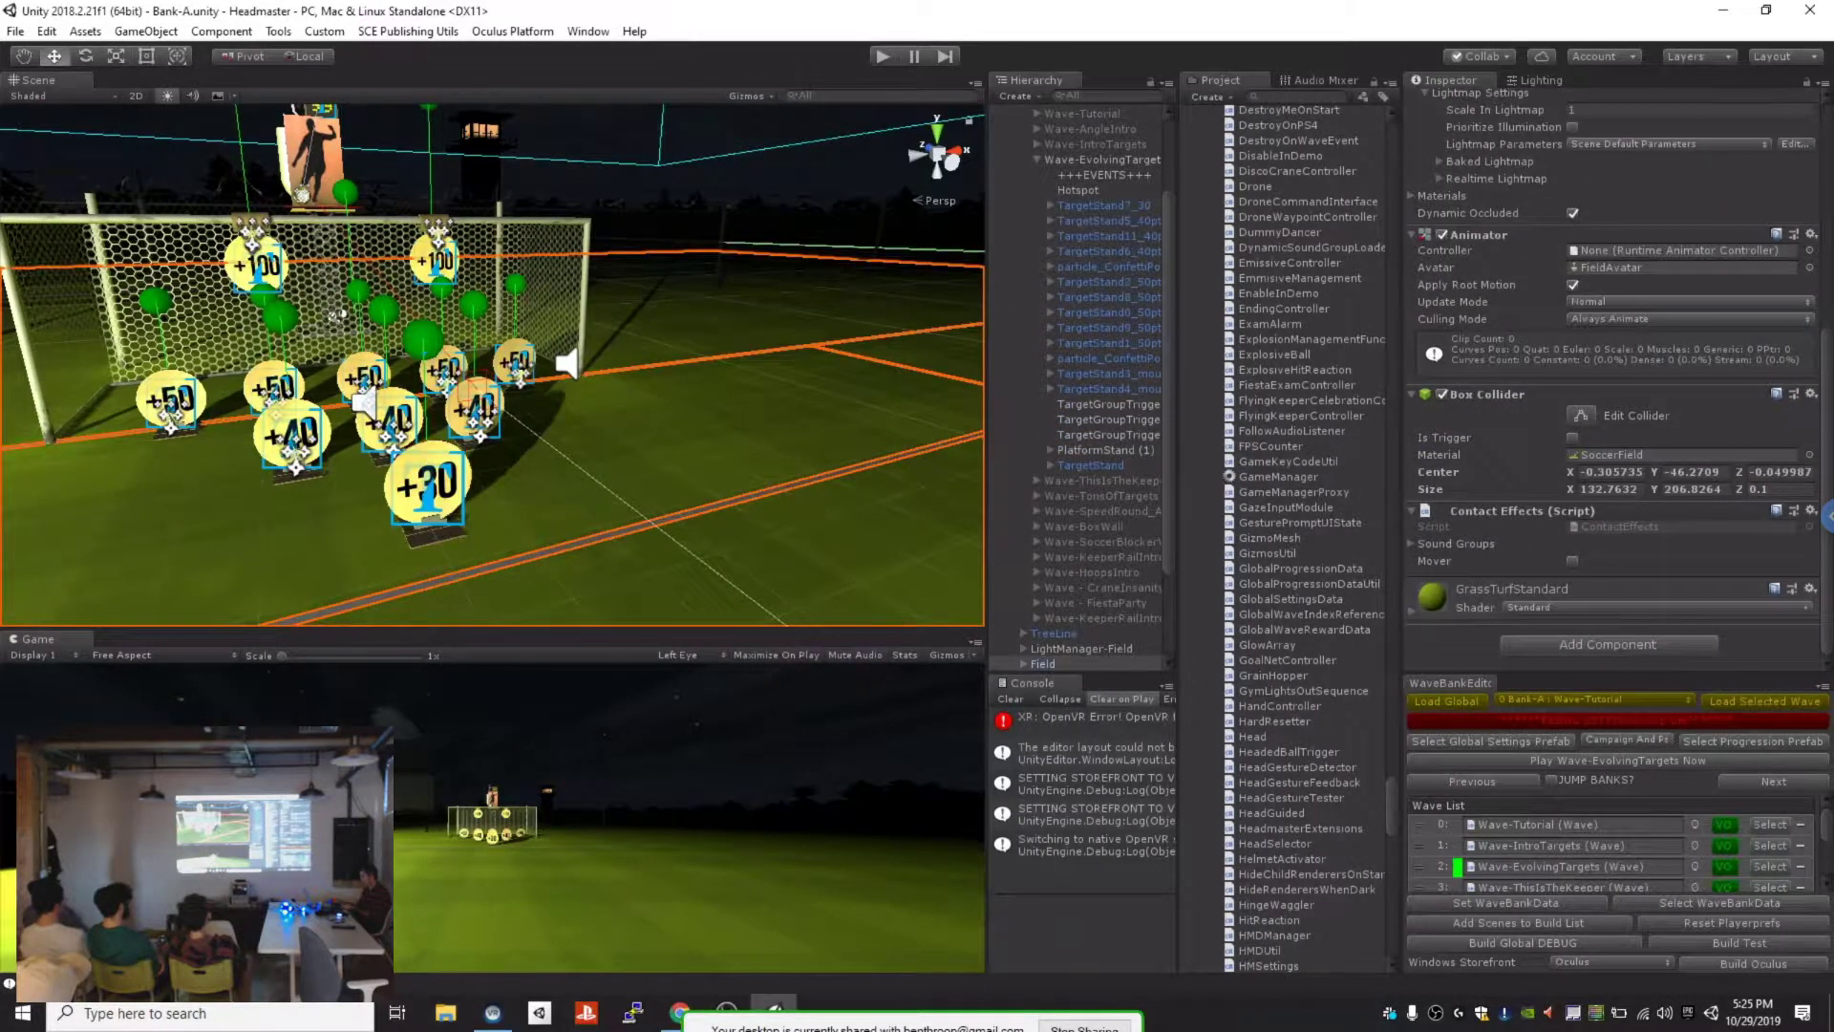
click(430, 487)
click(474, 408)
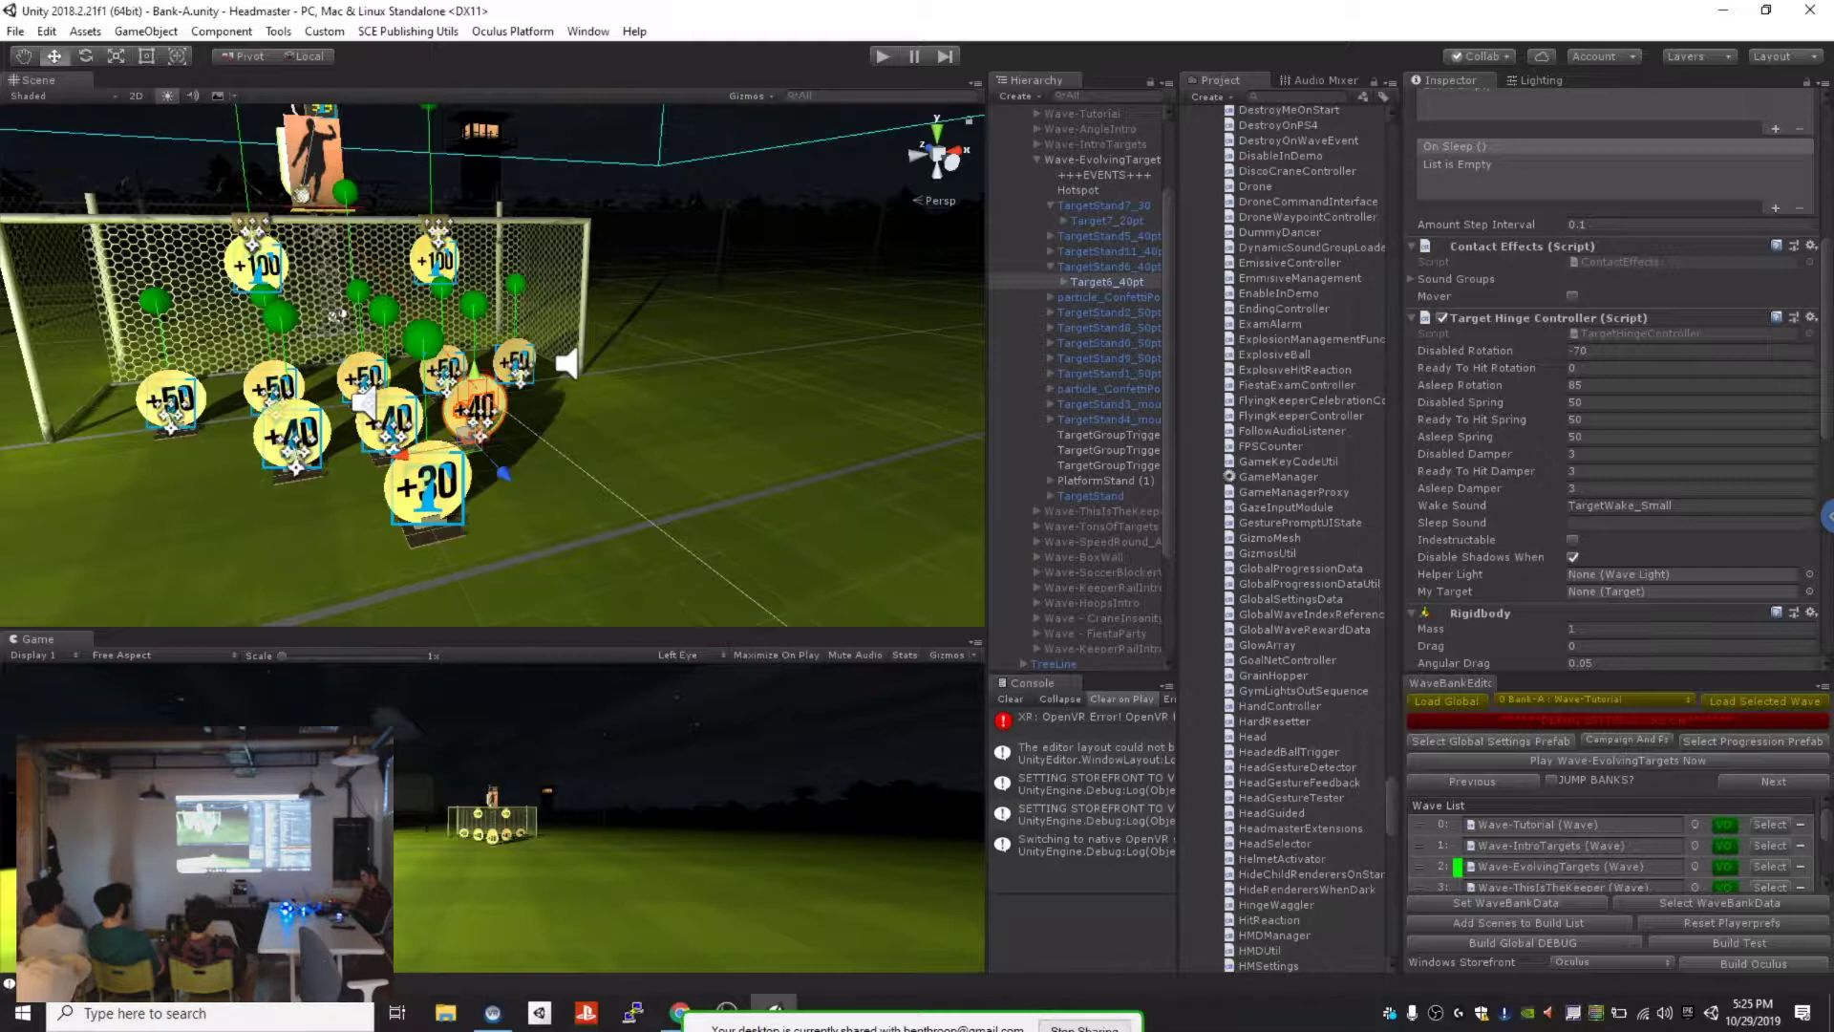
click(286, 420)
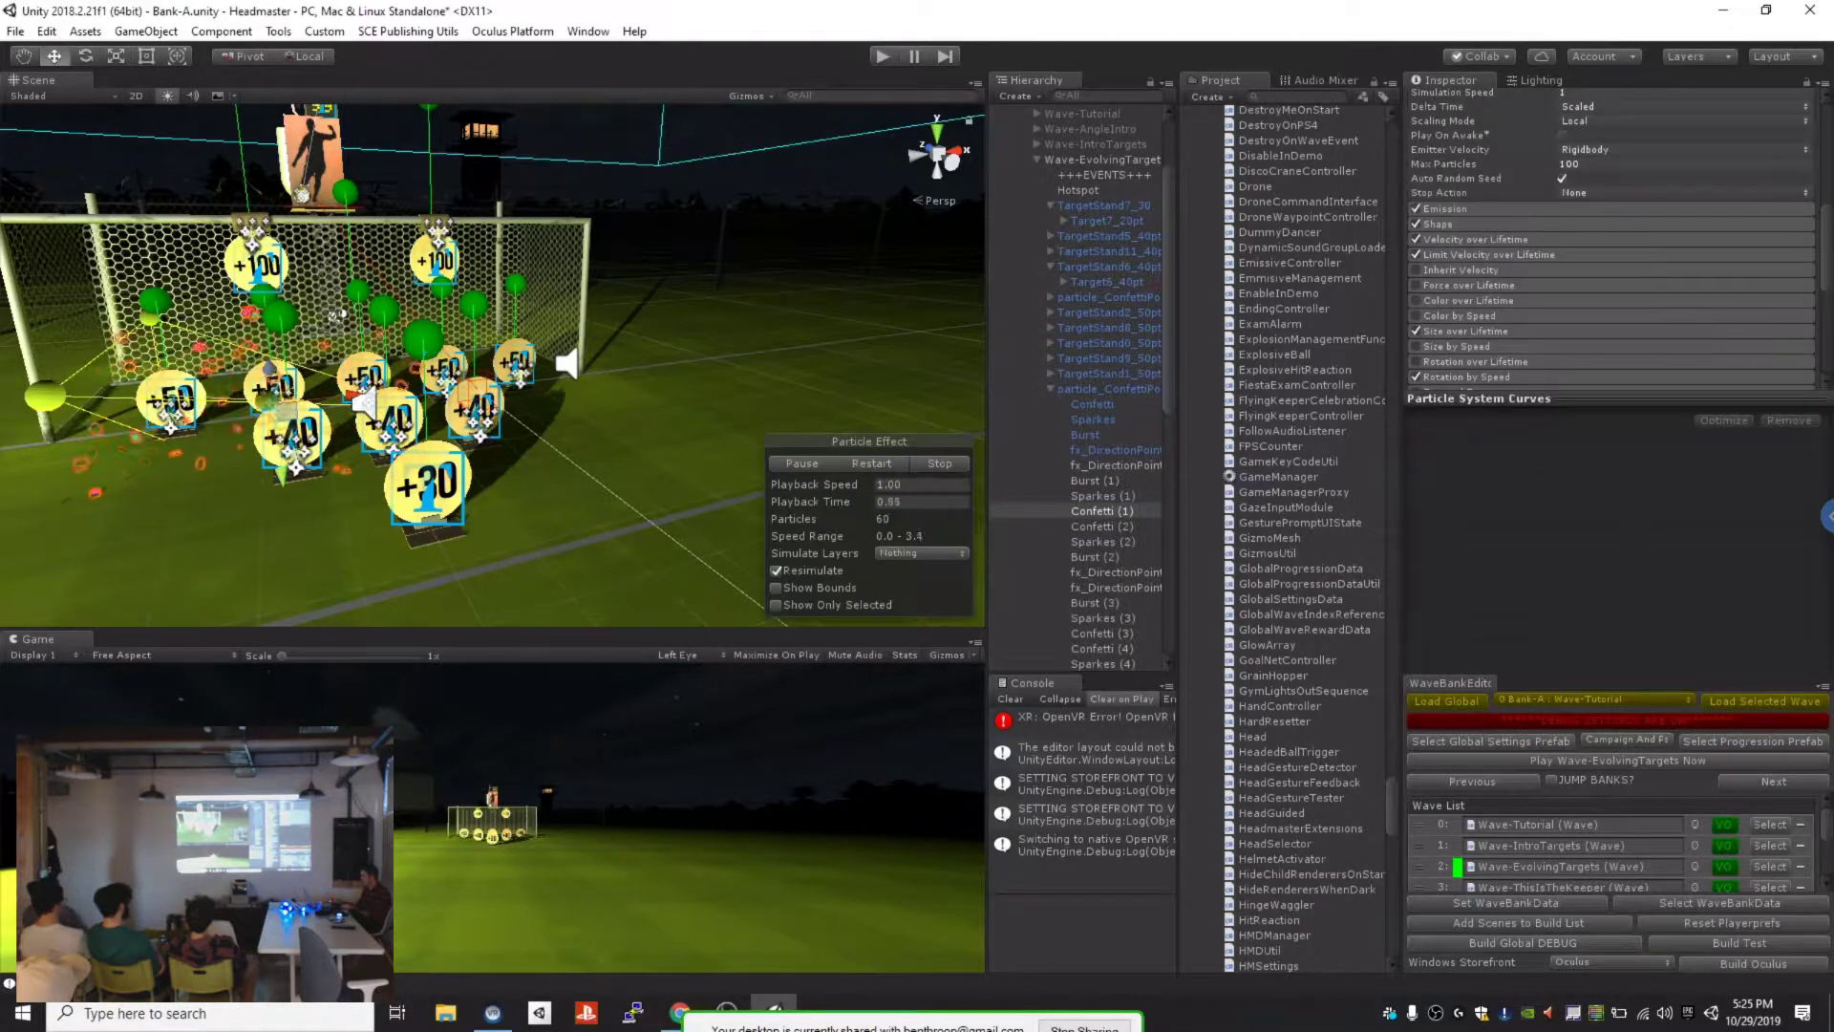
click(573, 488)
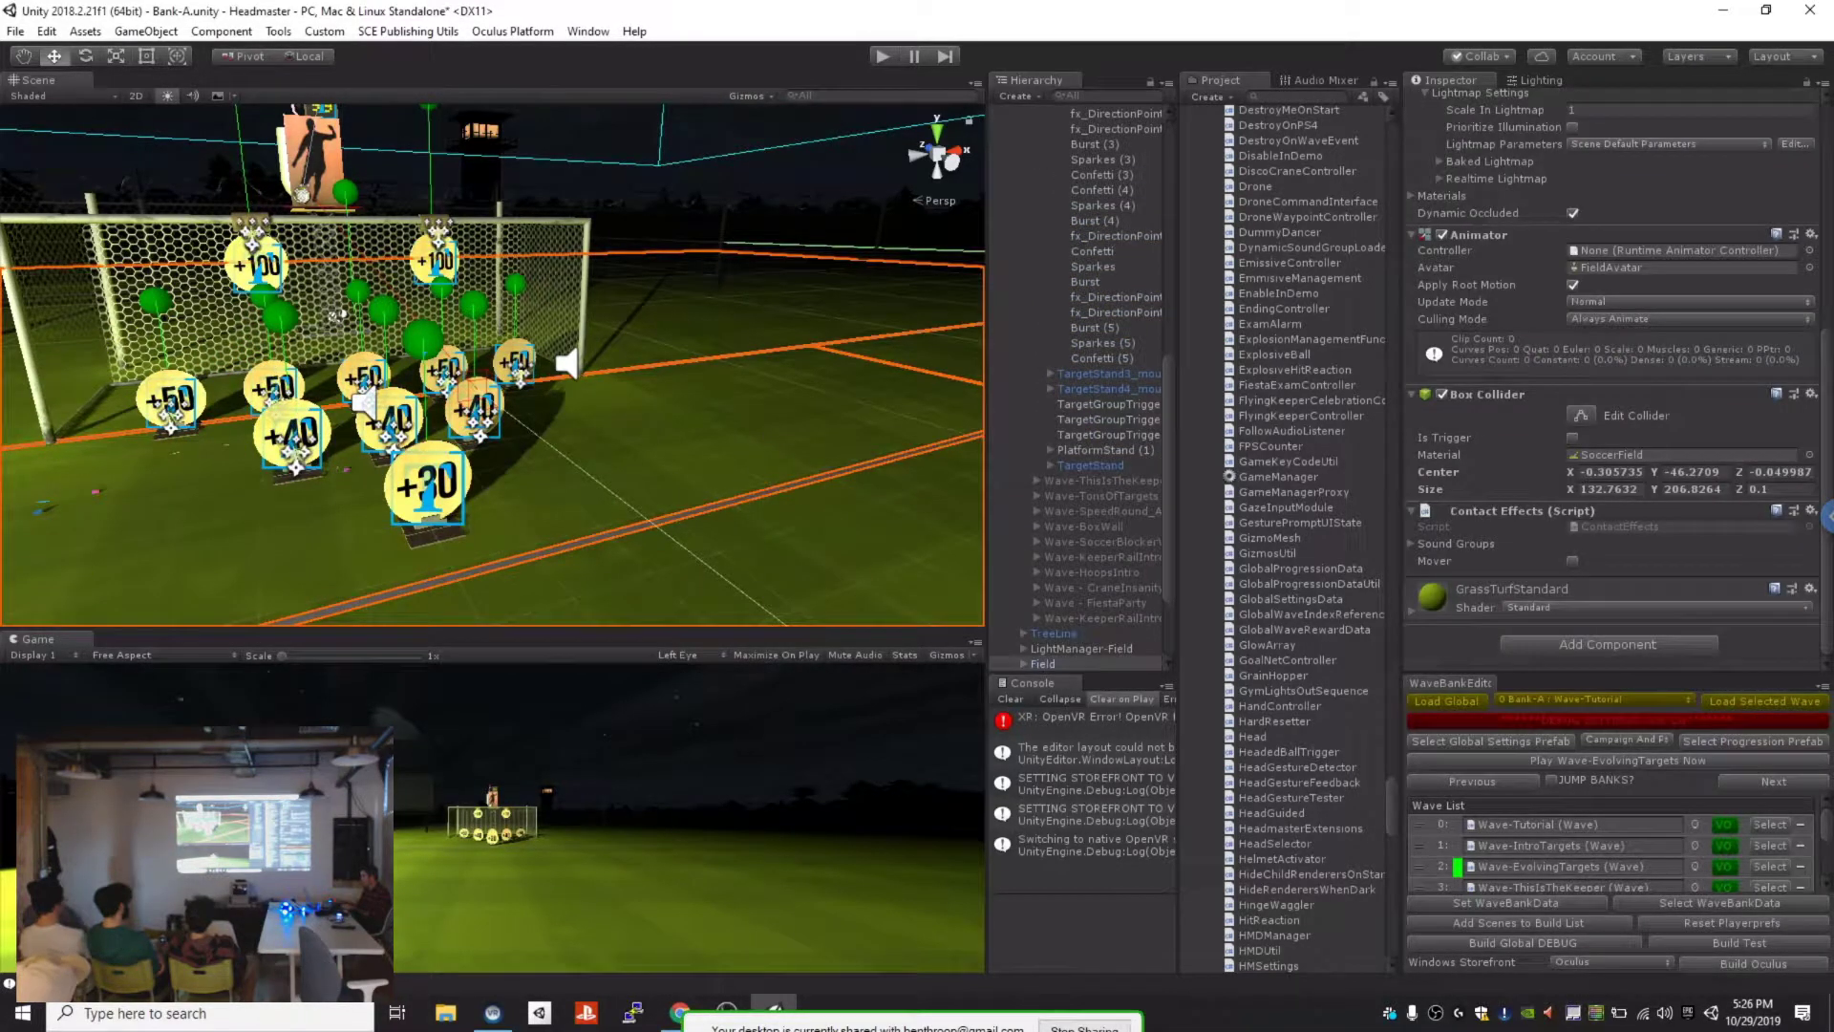
click(481, 411)
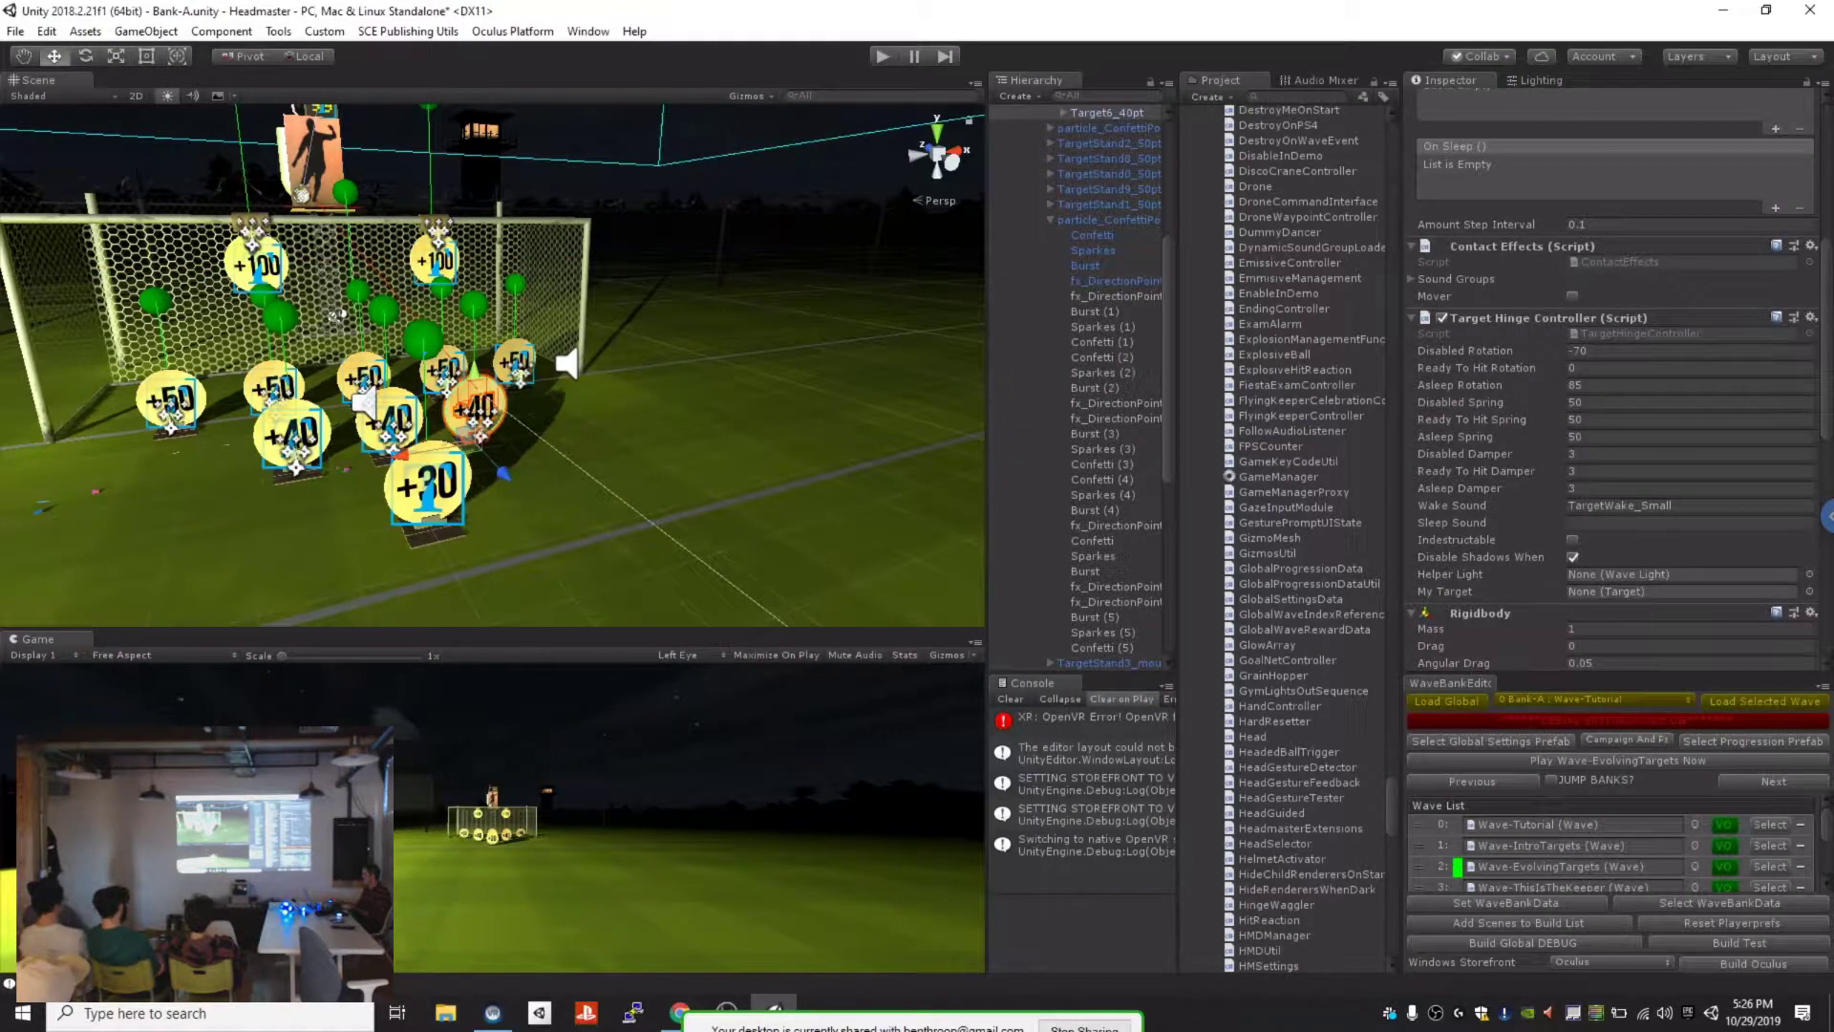
scroll(363, 402, up, 2)
scroll(1303, 538, up, 2)
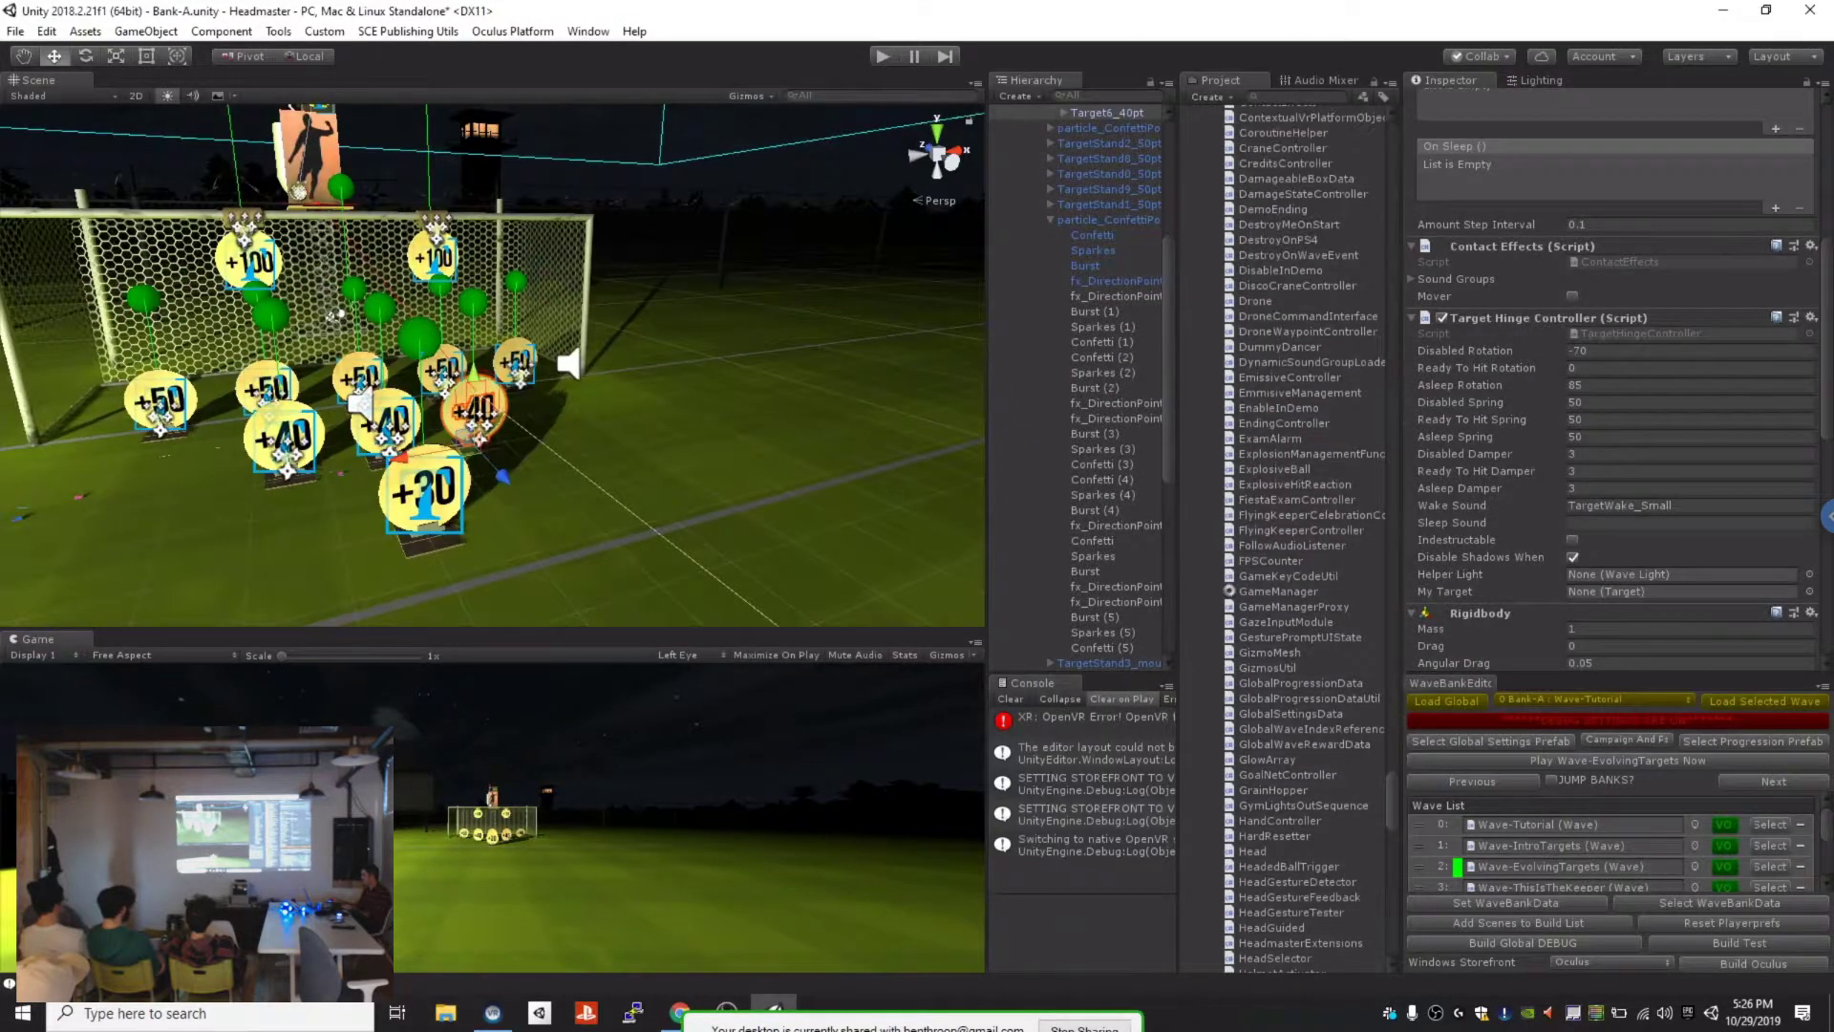
scroll(1089, 387, up, 3)
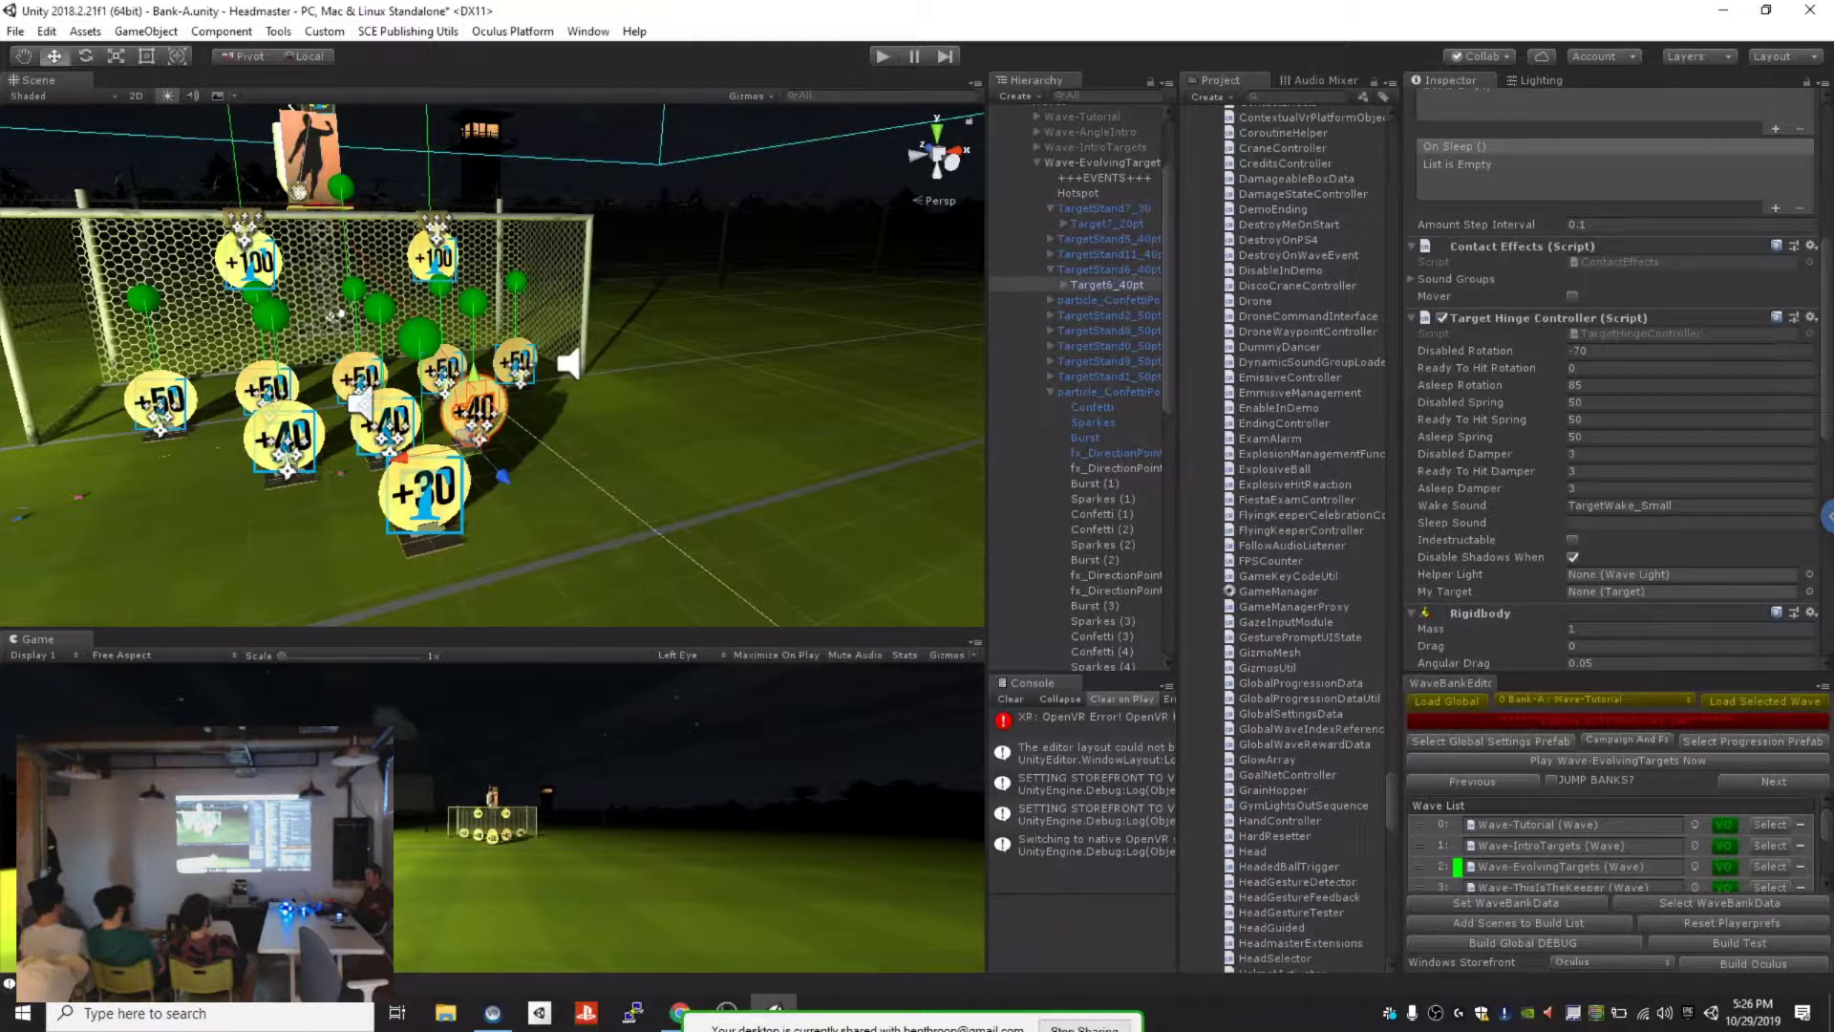
scroll(1615, 378, up, 8)
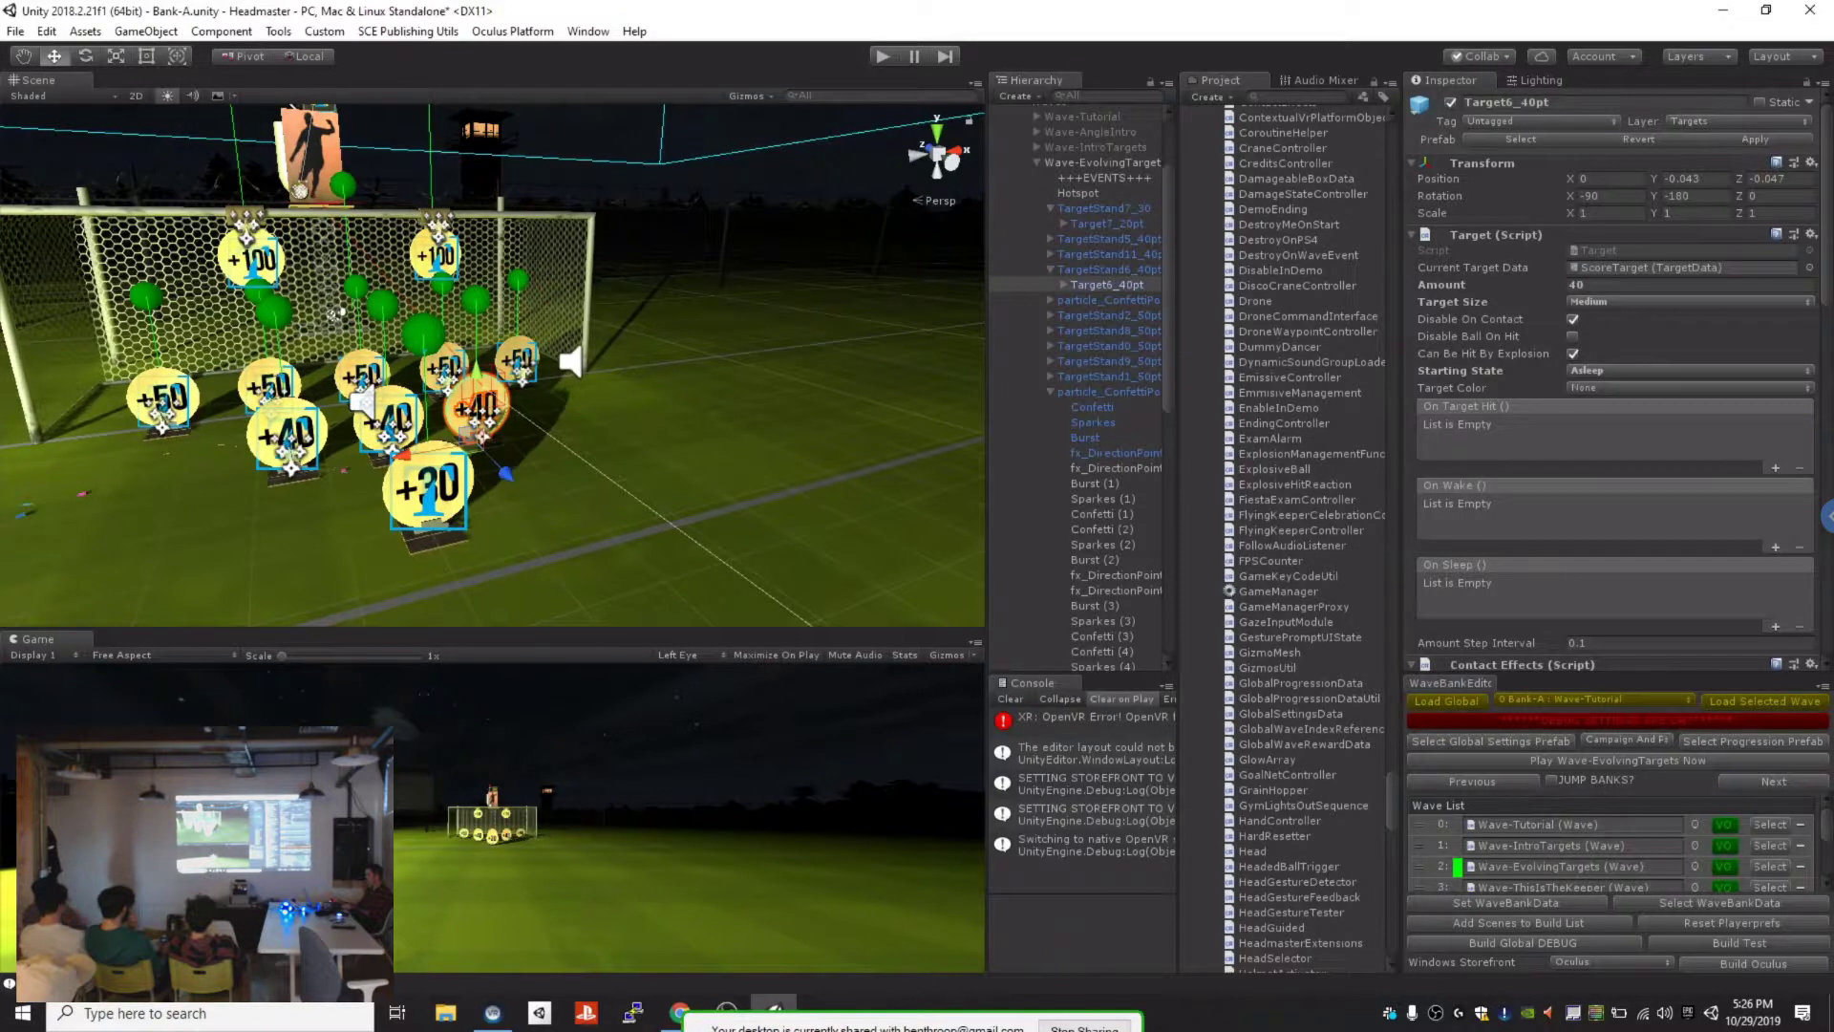
scroll(492, 366, down, 2)
scroll(492, 366, up, 2)
Step: Set the Amount of the front +30 target to 50
alt+drag(536, 383, 507, 406)
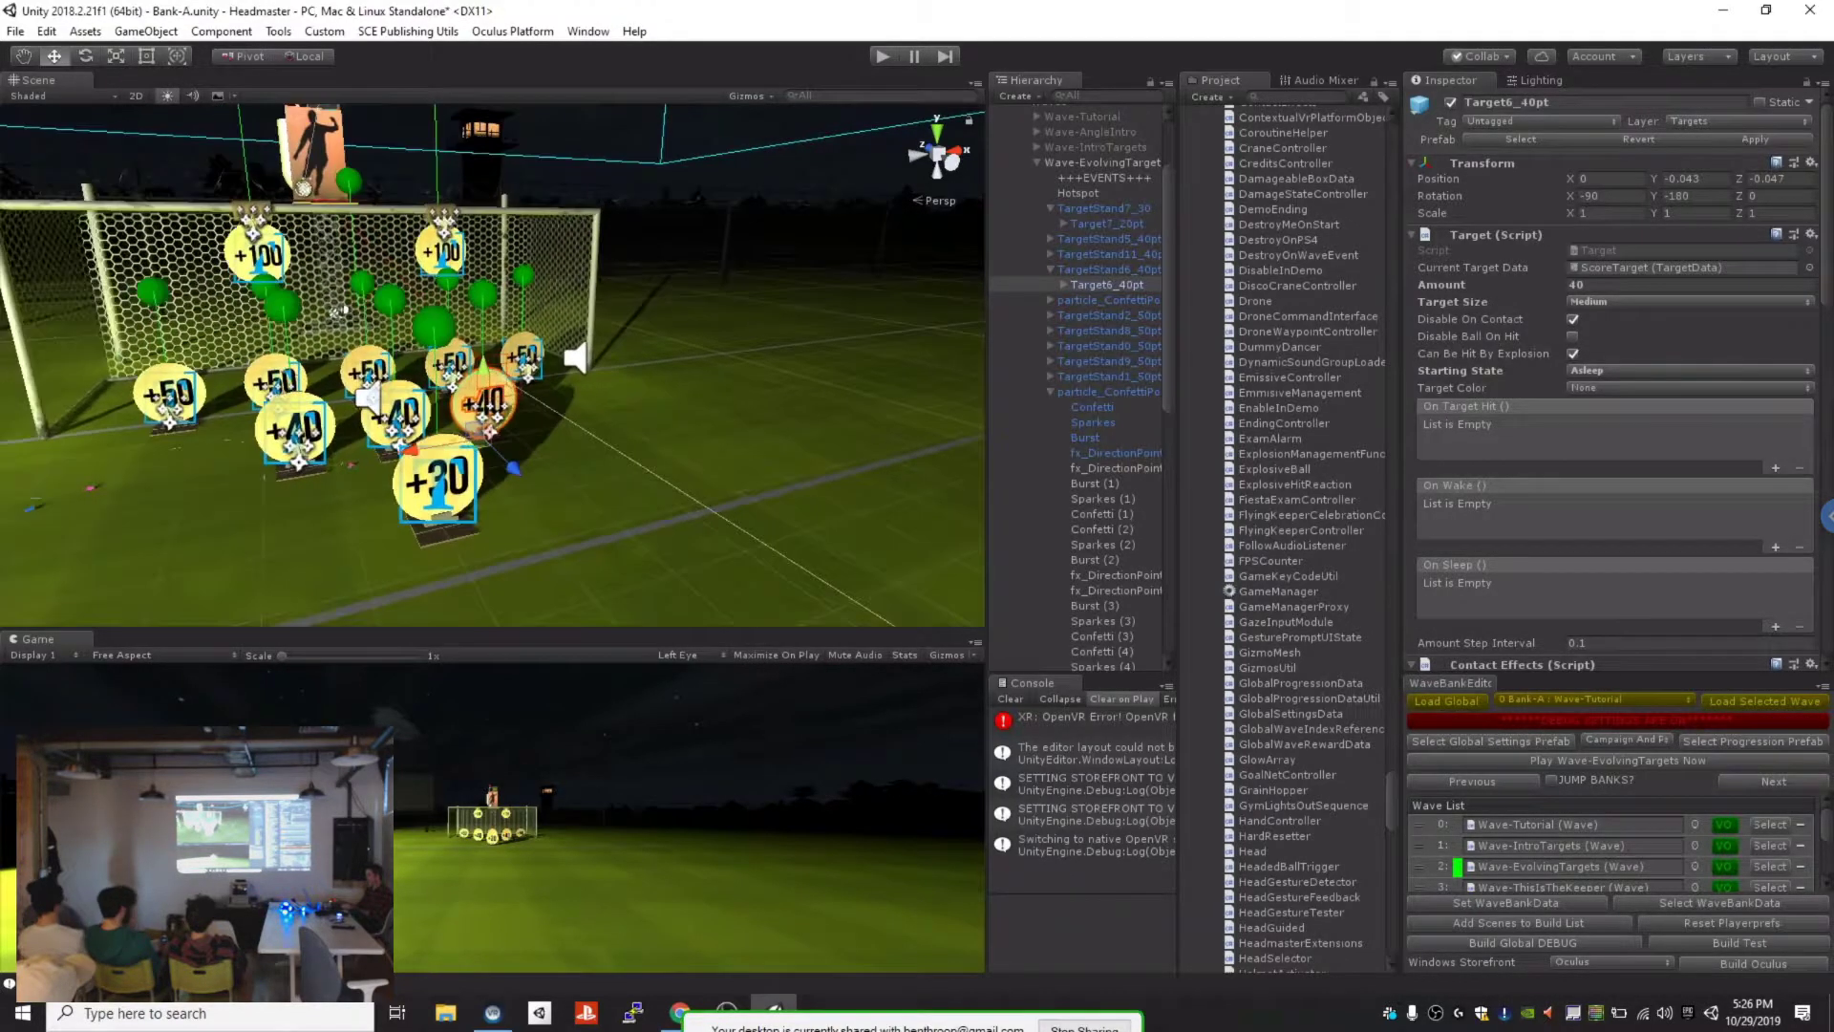
right_drag(506, 407, 439, 439)
alt+drag(463, 344, 561, 313)
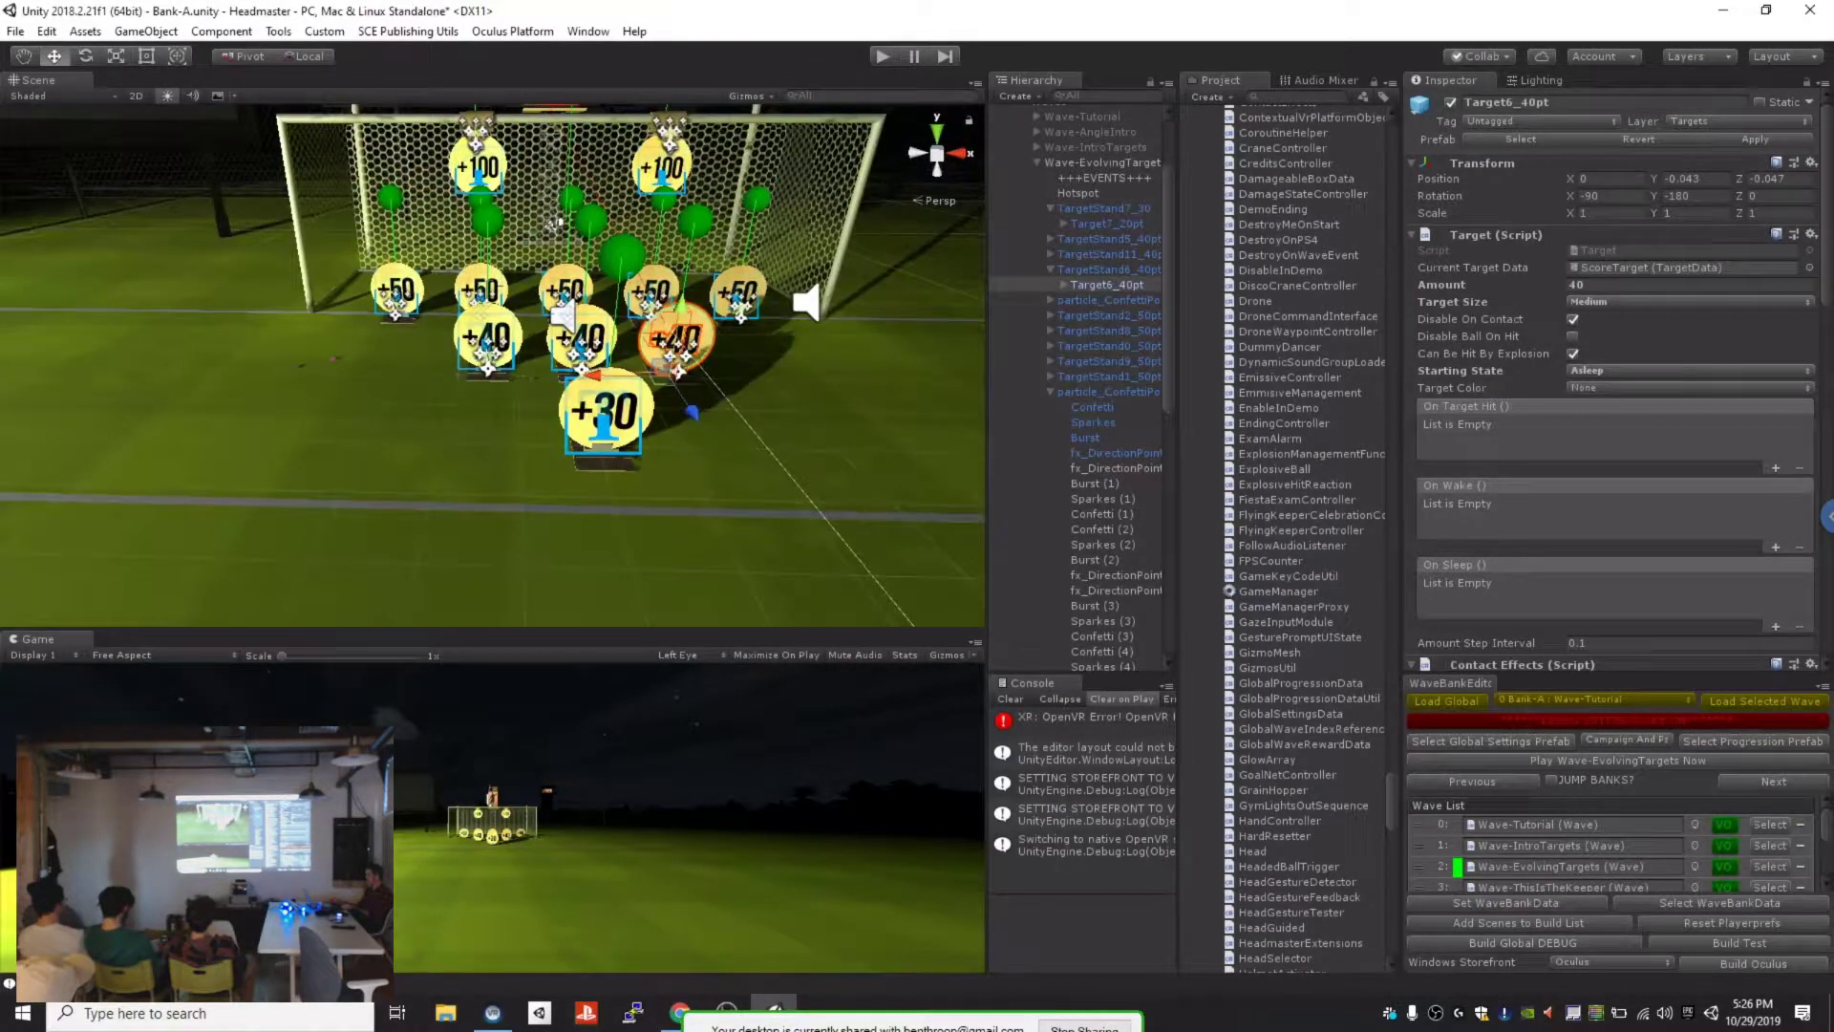
click(604, 409)
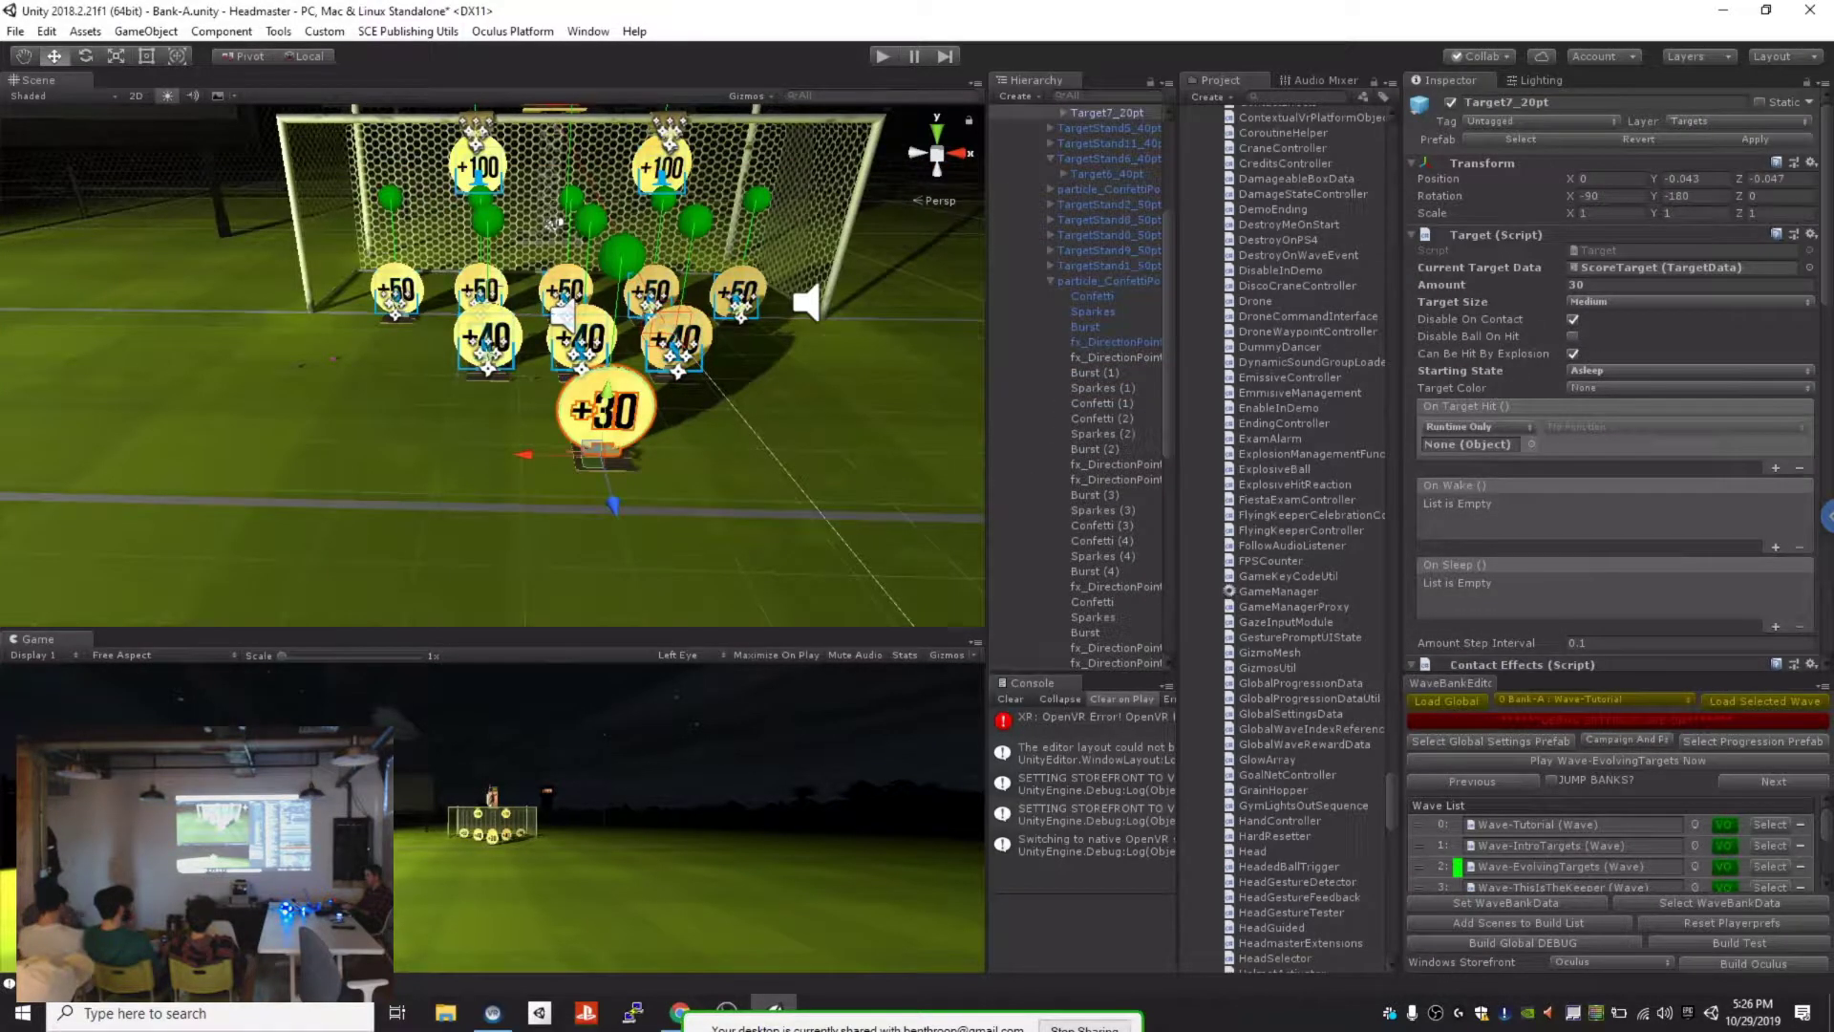
click(1614, 285)
text(50)
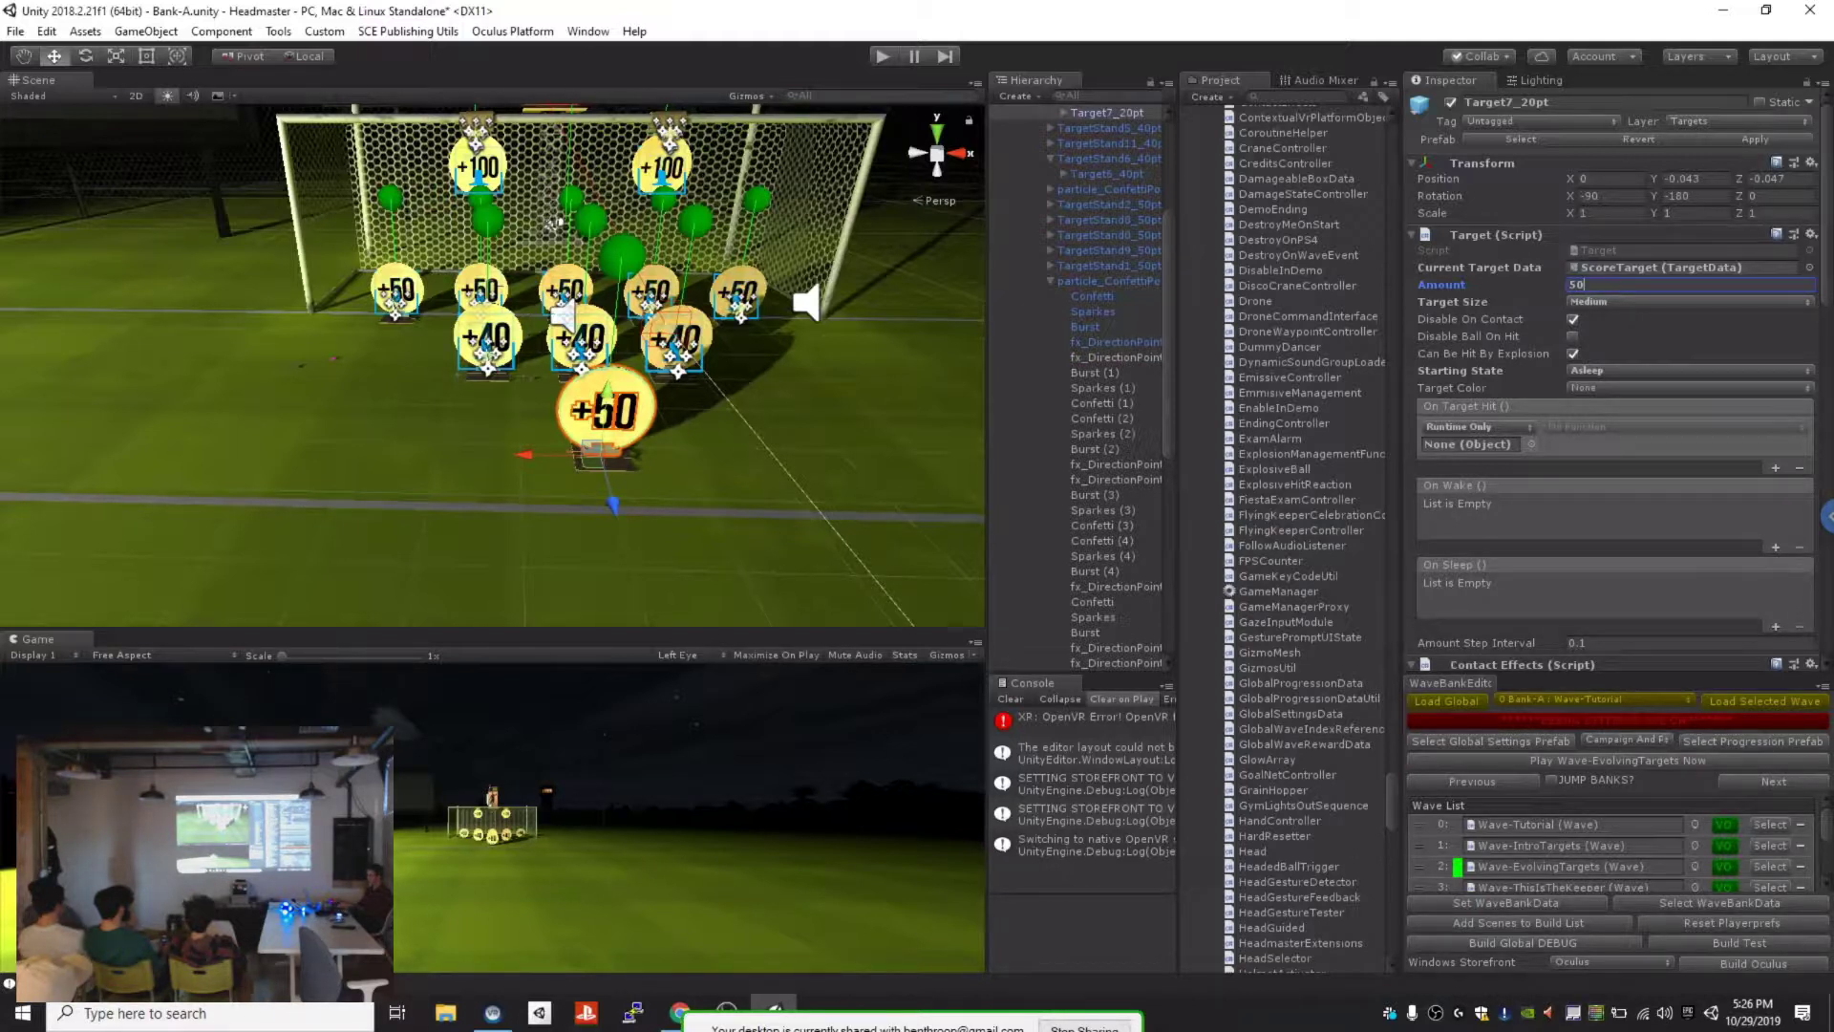
Step: Set the front target's Amount to 100 and its Target Size to Large, trying Small first
key(BackSpace)
key(BackSpace)
text(100)
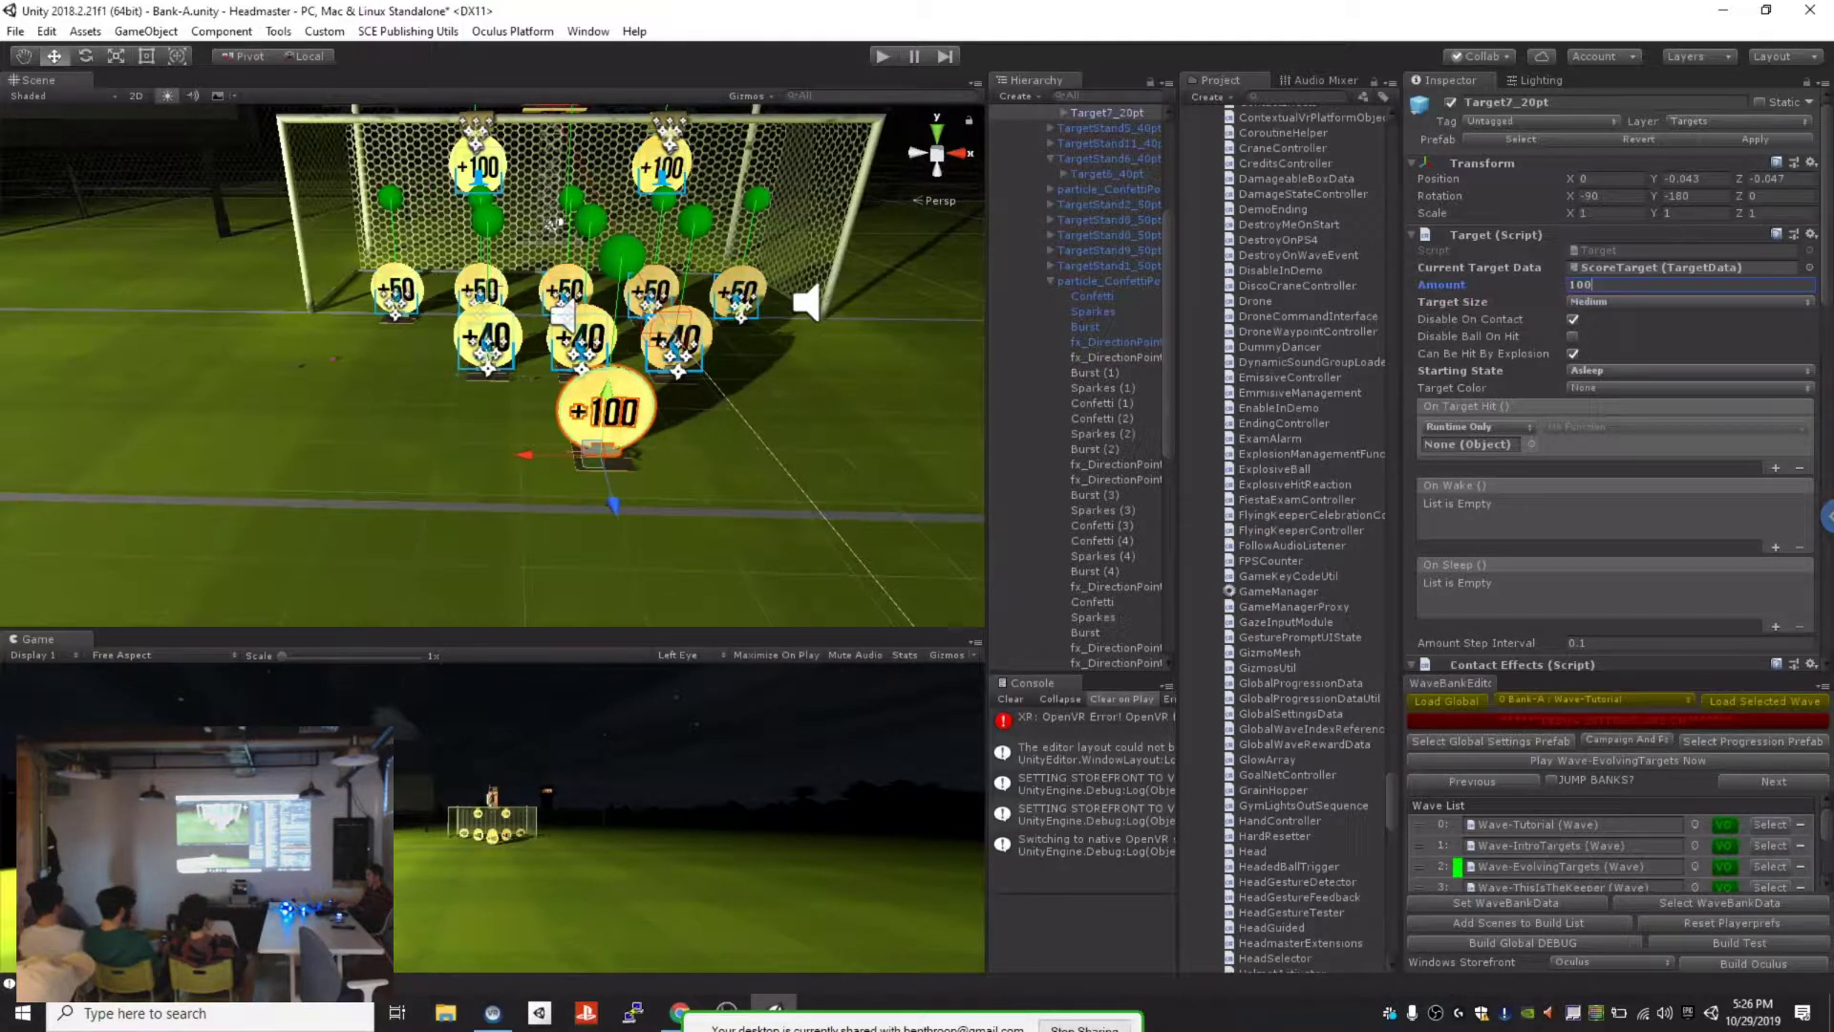
click(1643, 301)
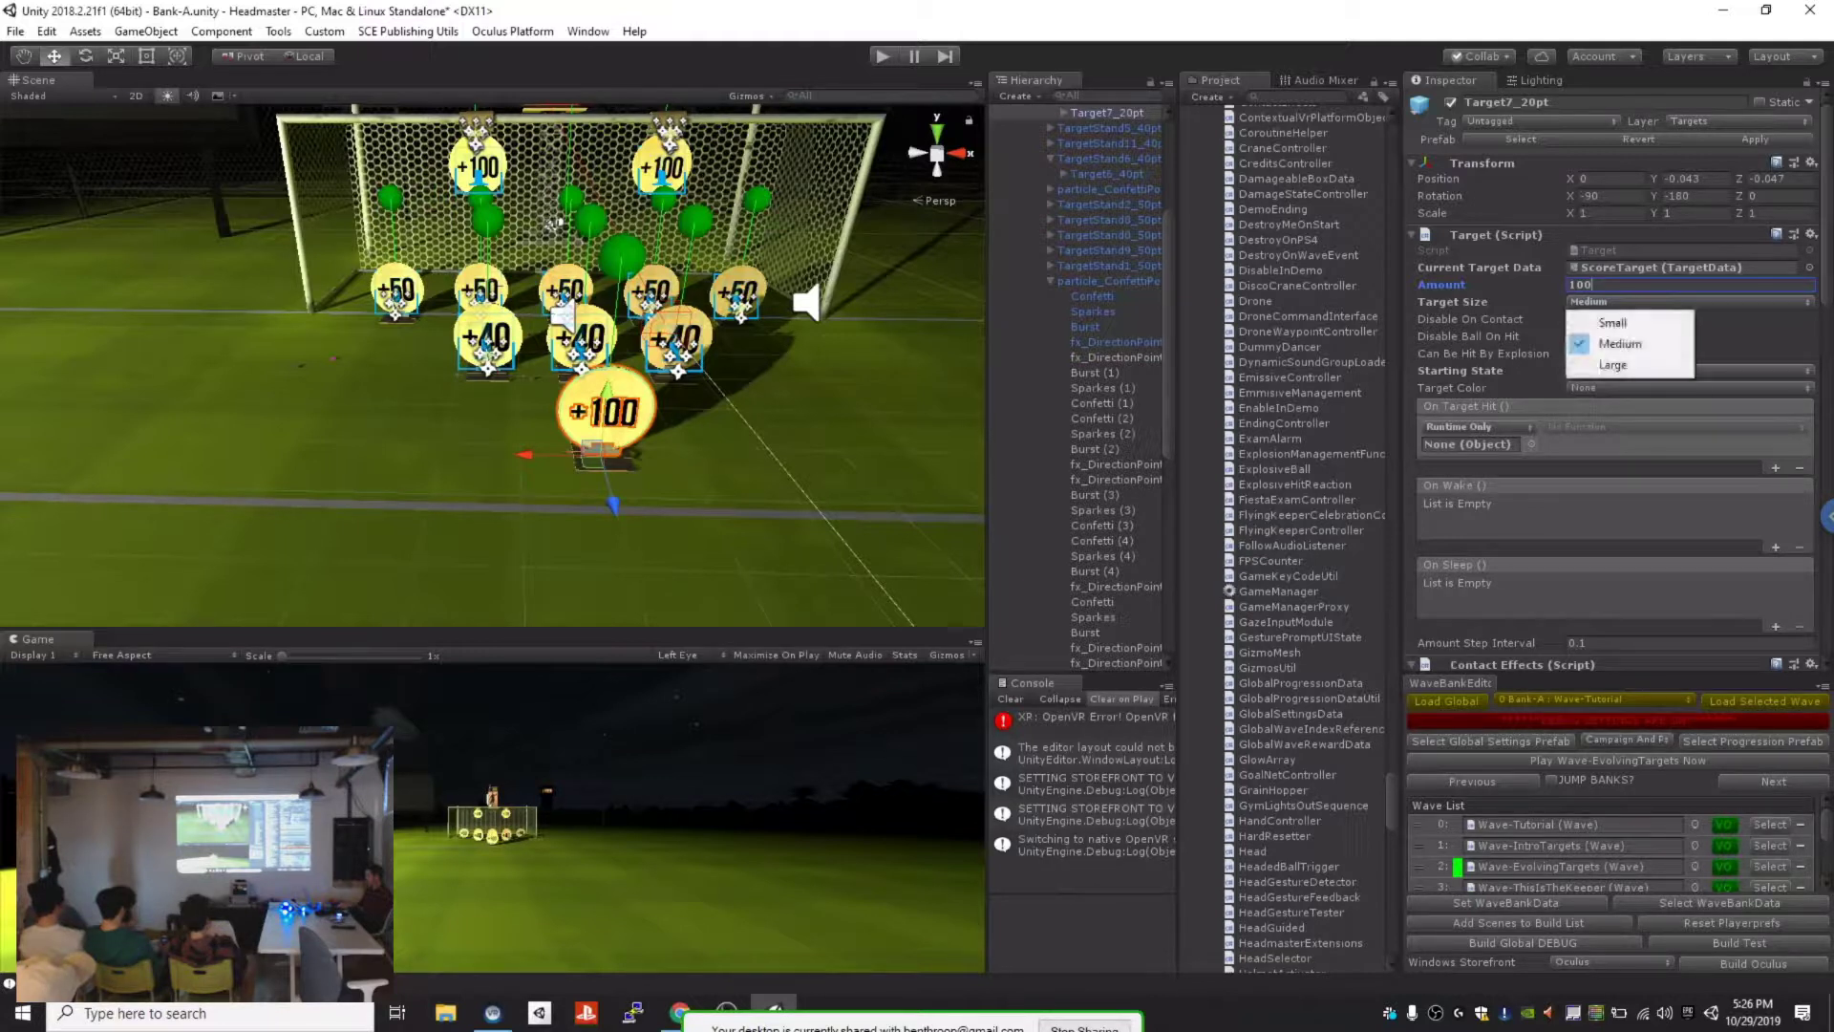
click(1613, 322)
click(1643, 301)
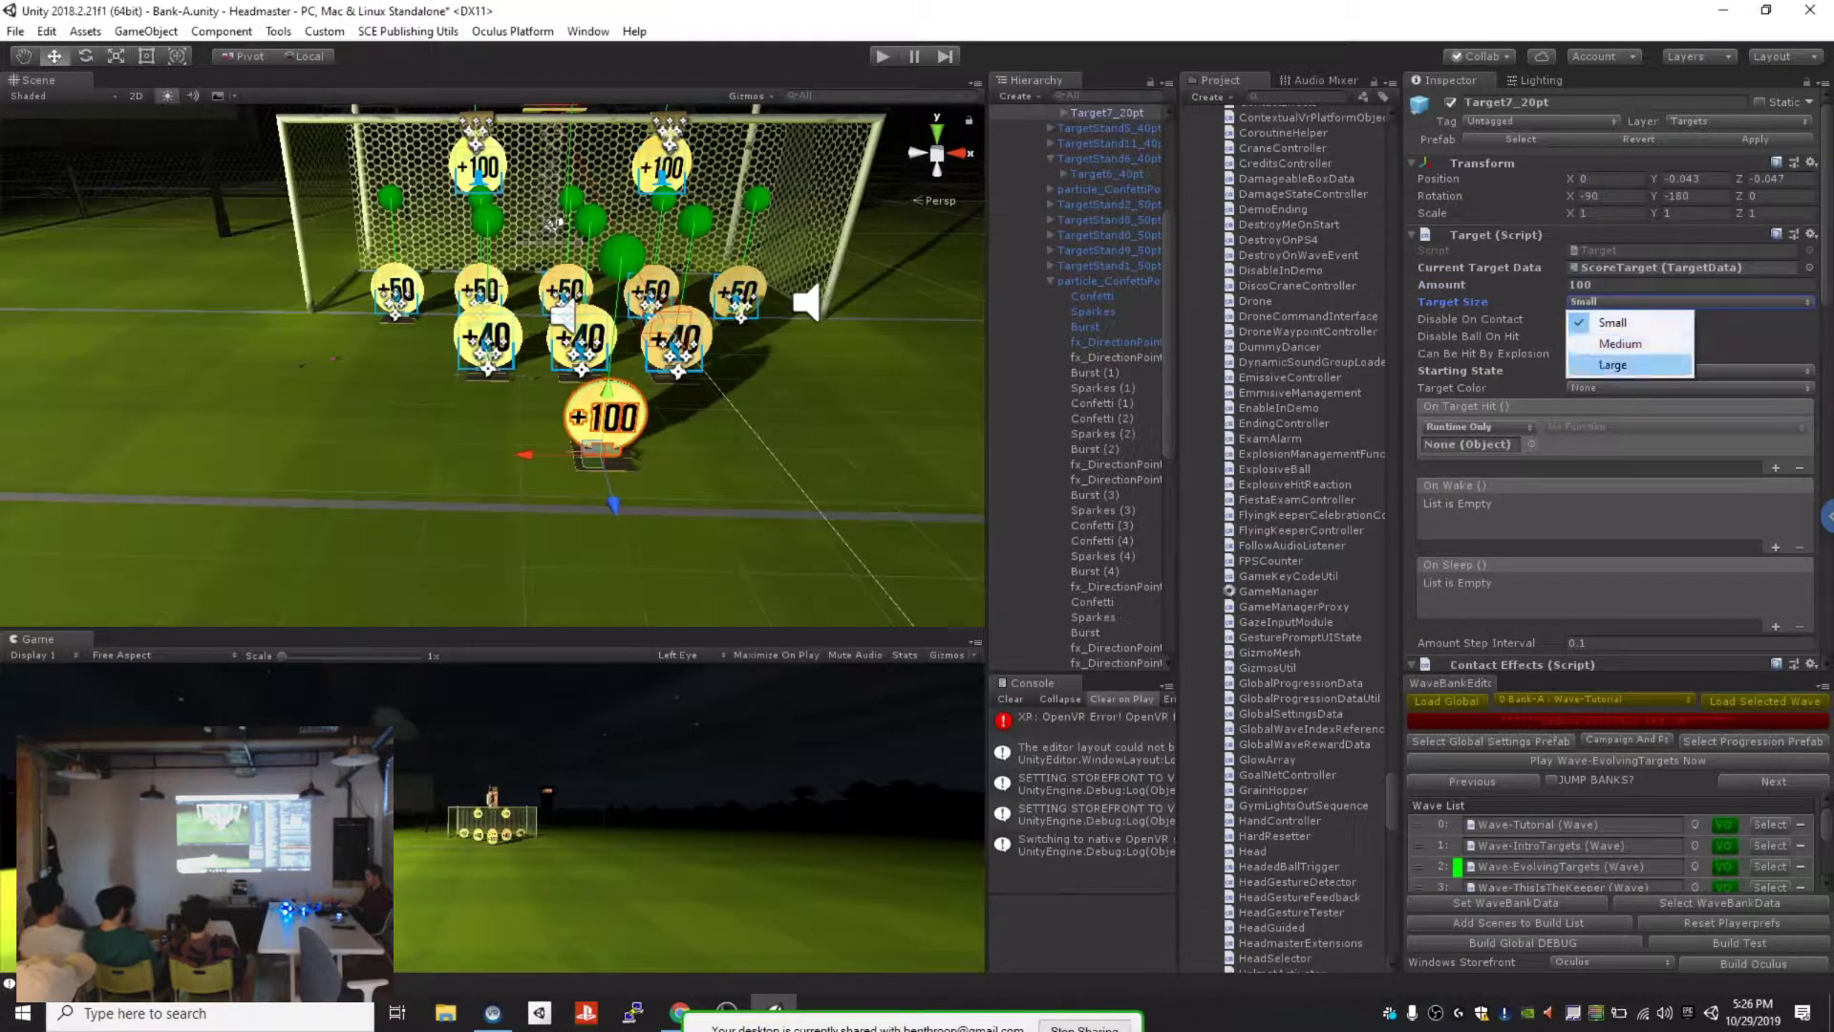
click(1612, 364)
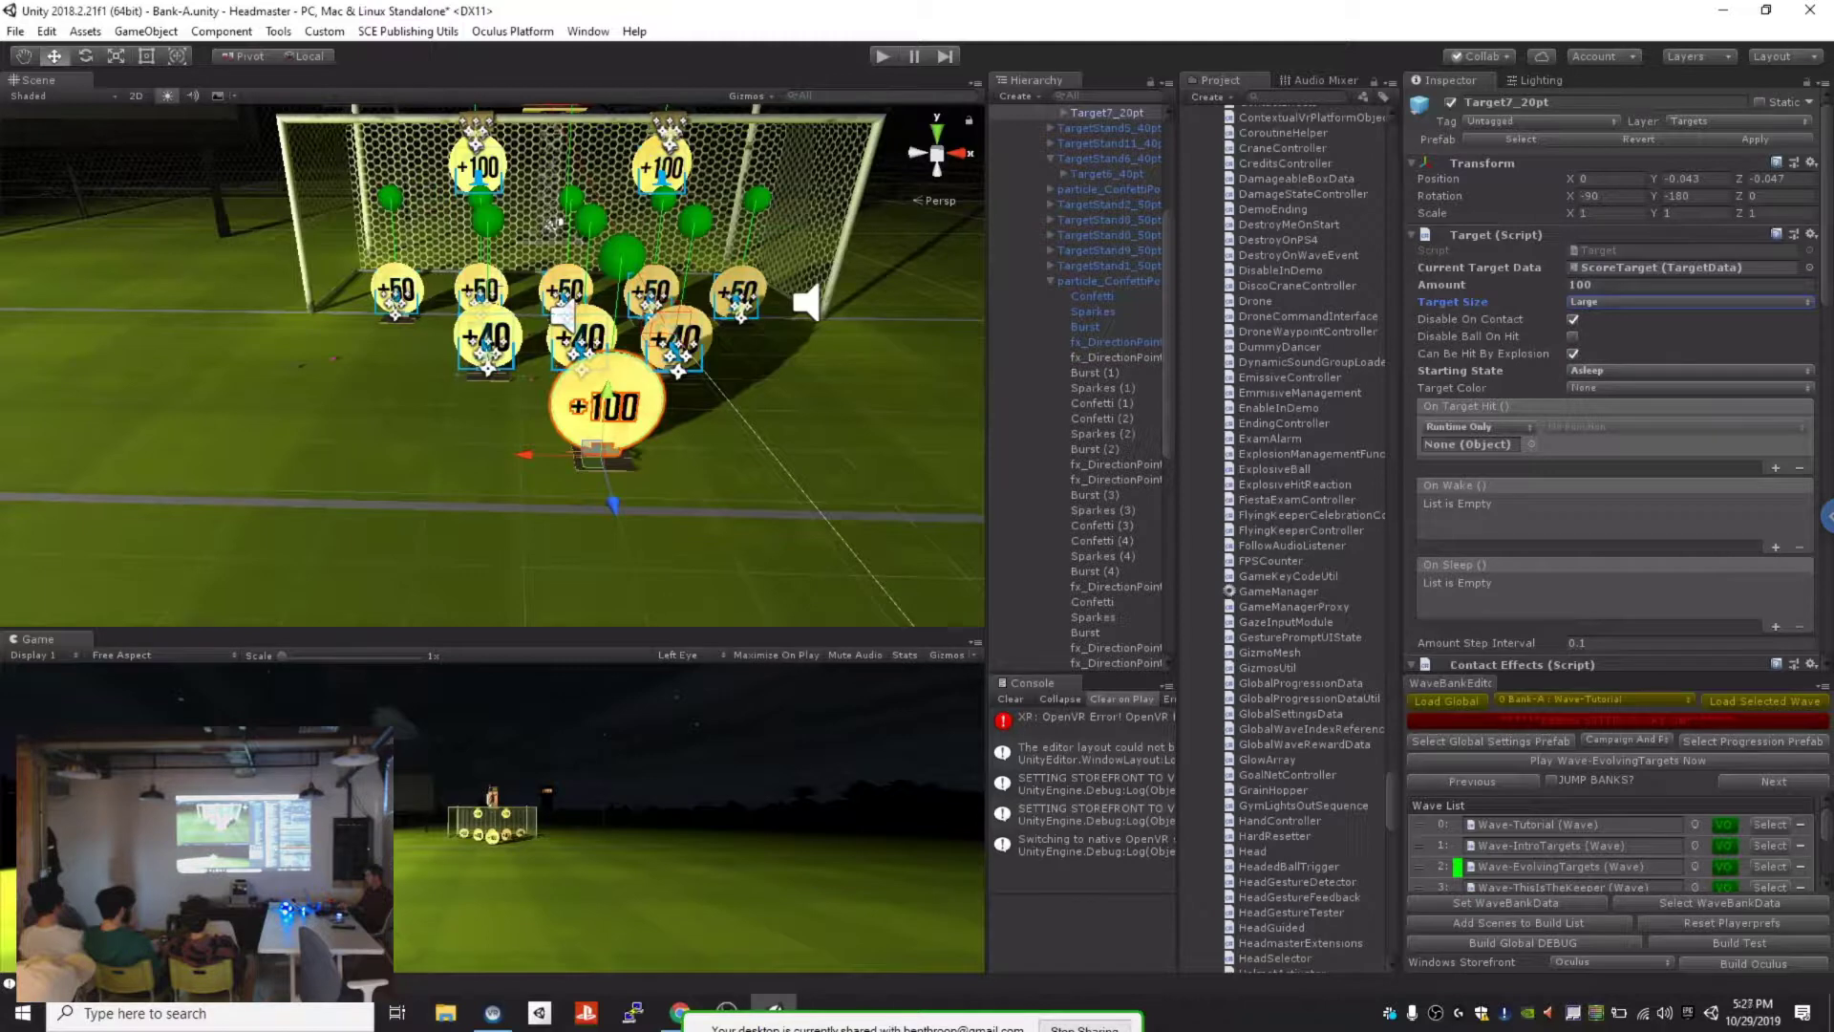
Step: Change the front target's Current Target Data to PowerBallTarget, trying BeachballTarget first
click(1809, 268)
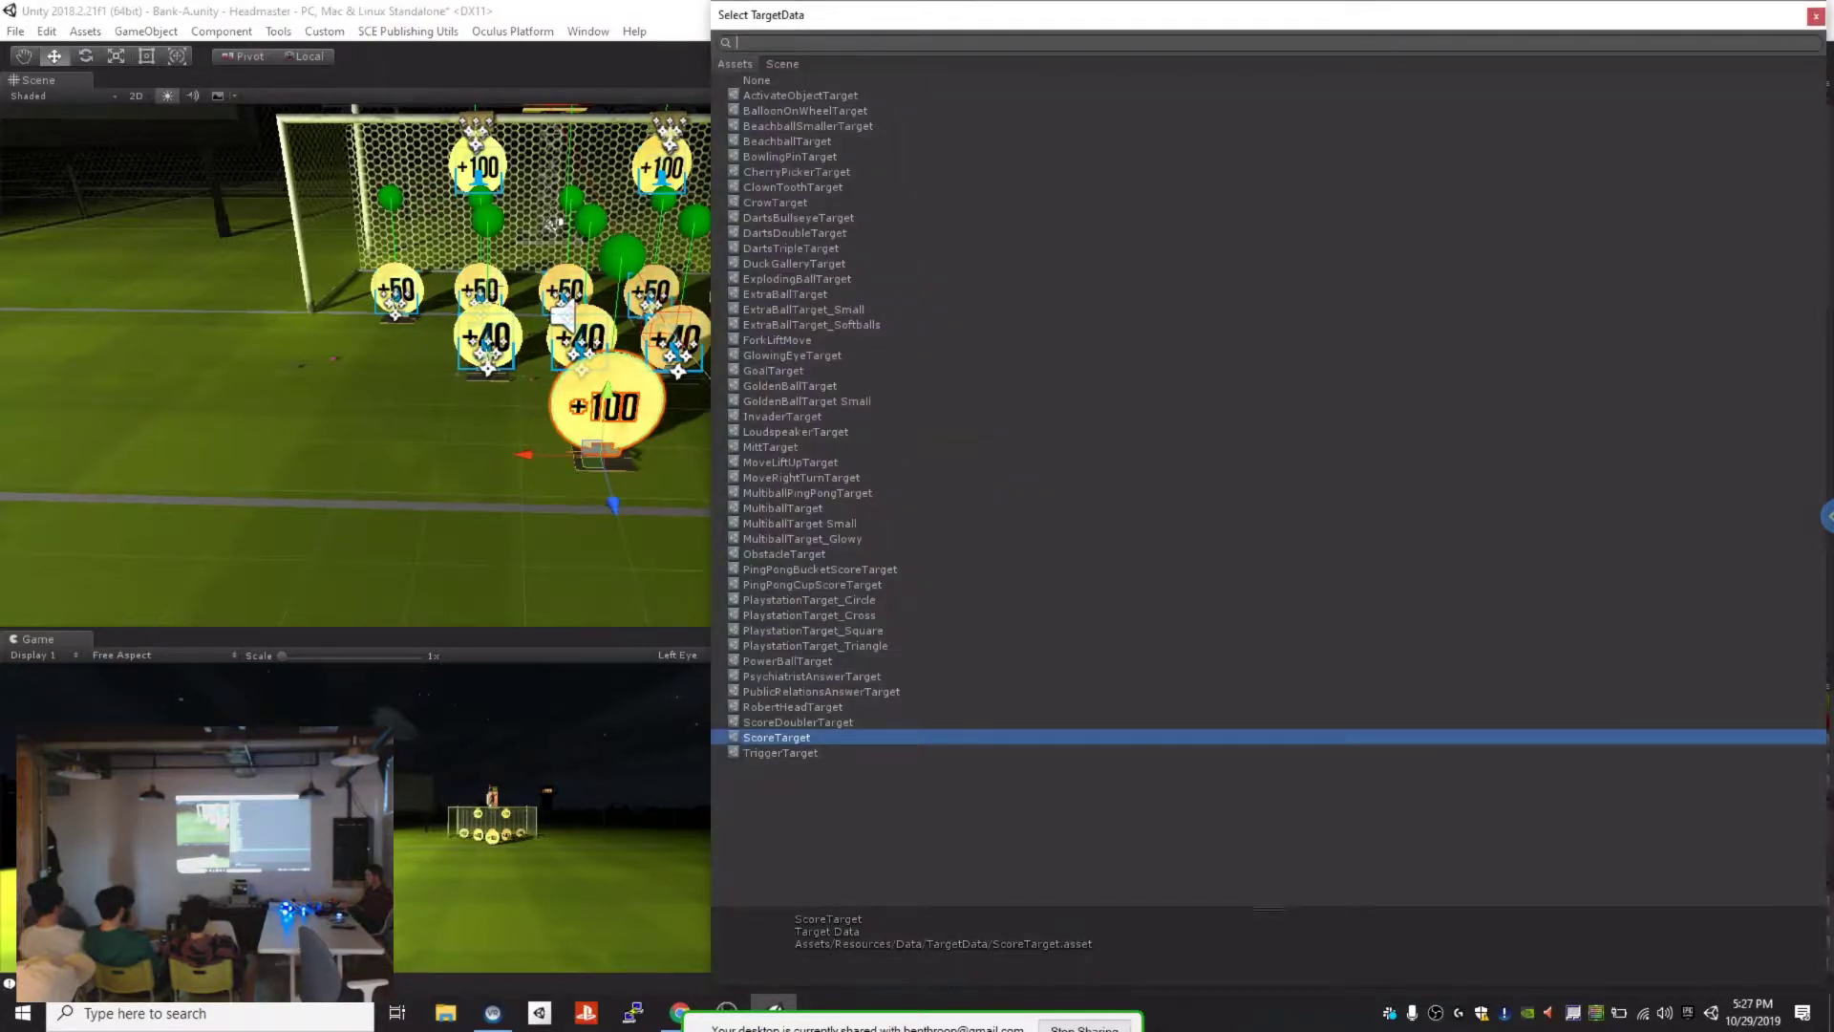
drag(712, 401, 1220, 402)
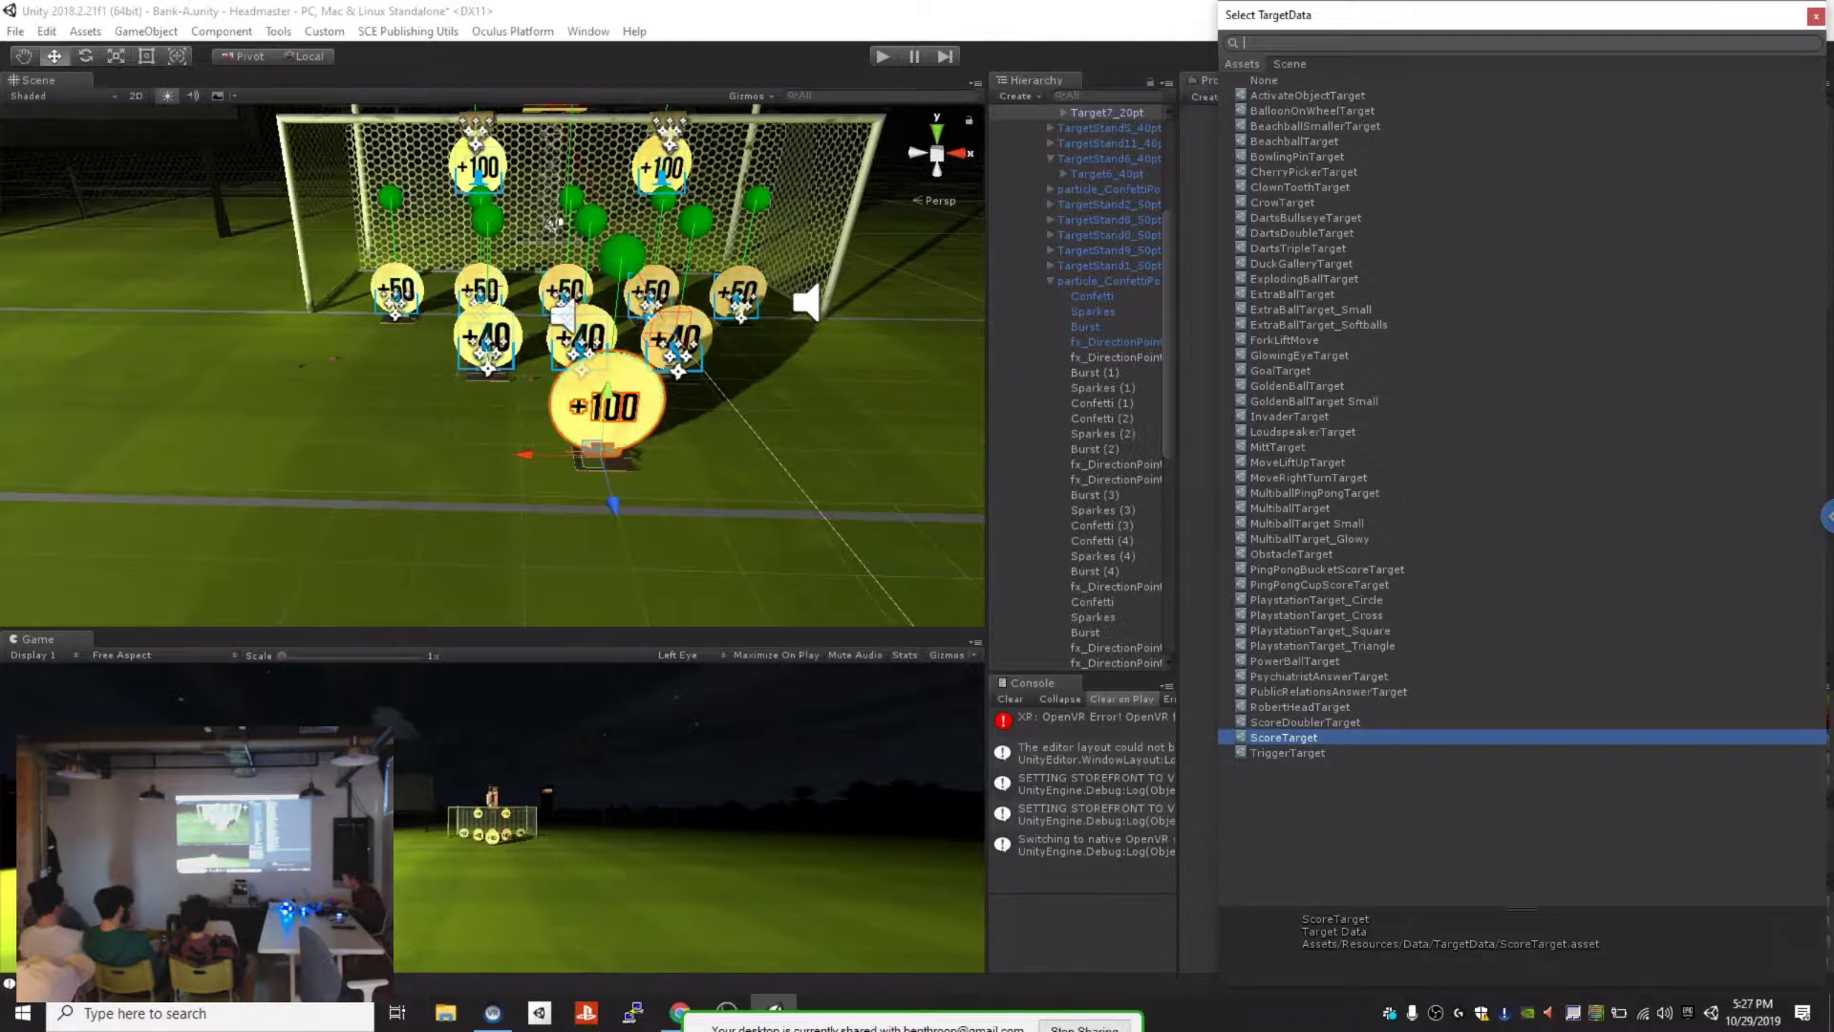
click(1295, 141)
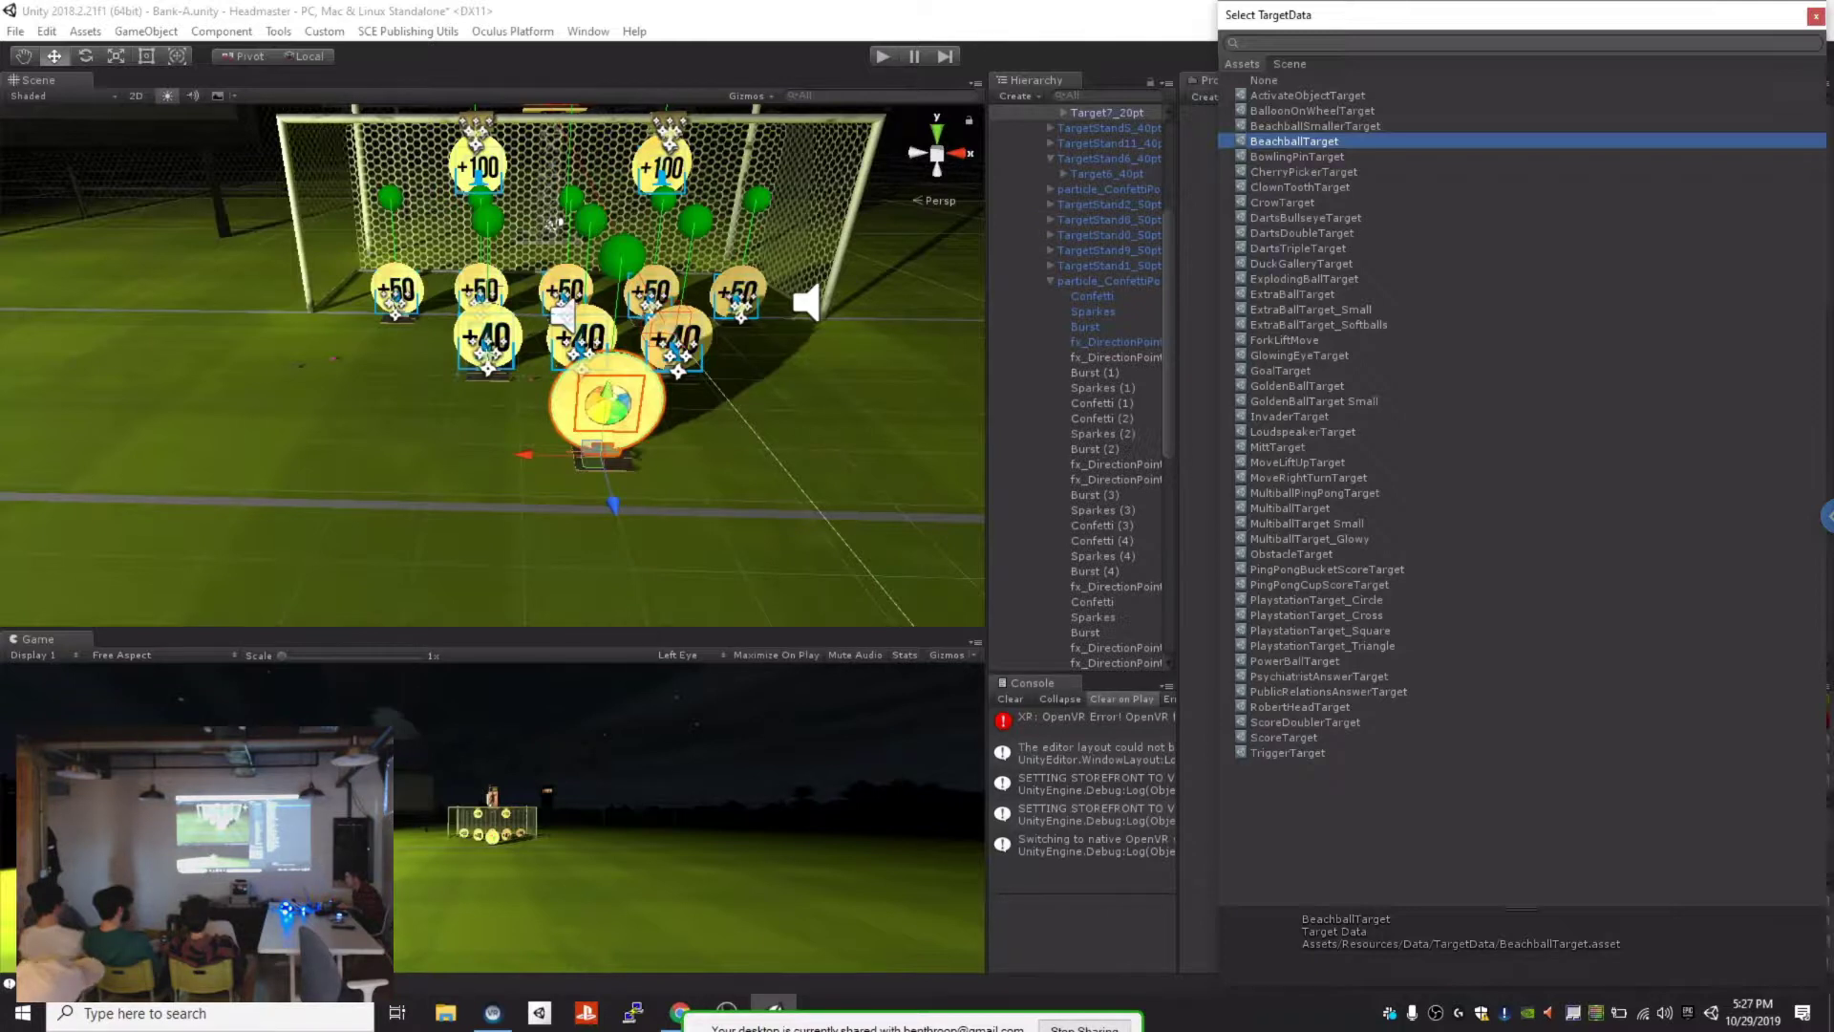
click(1295, 661)
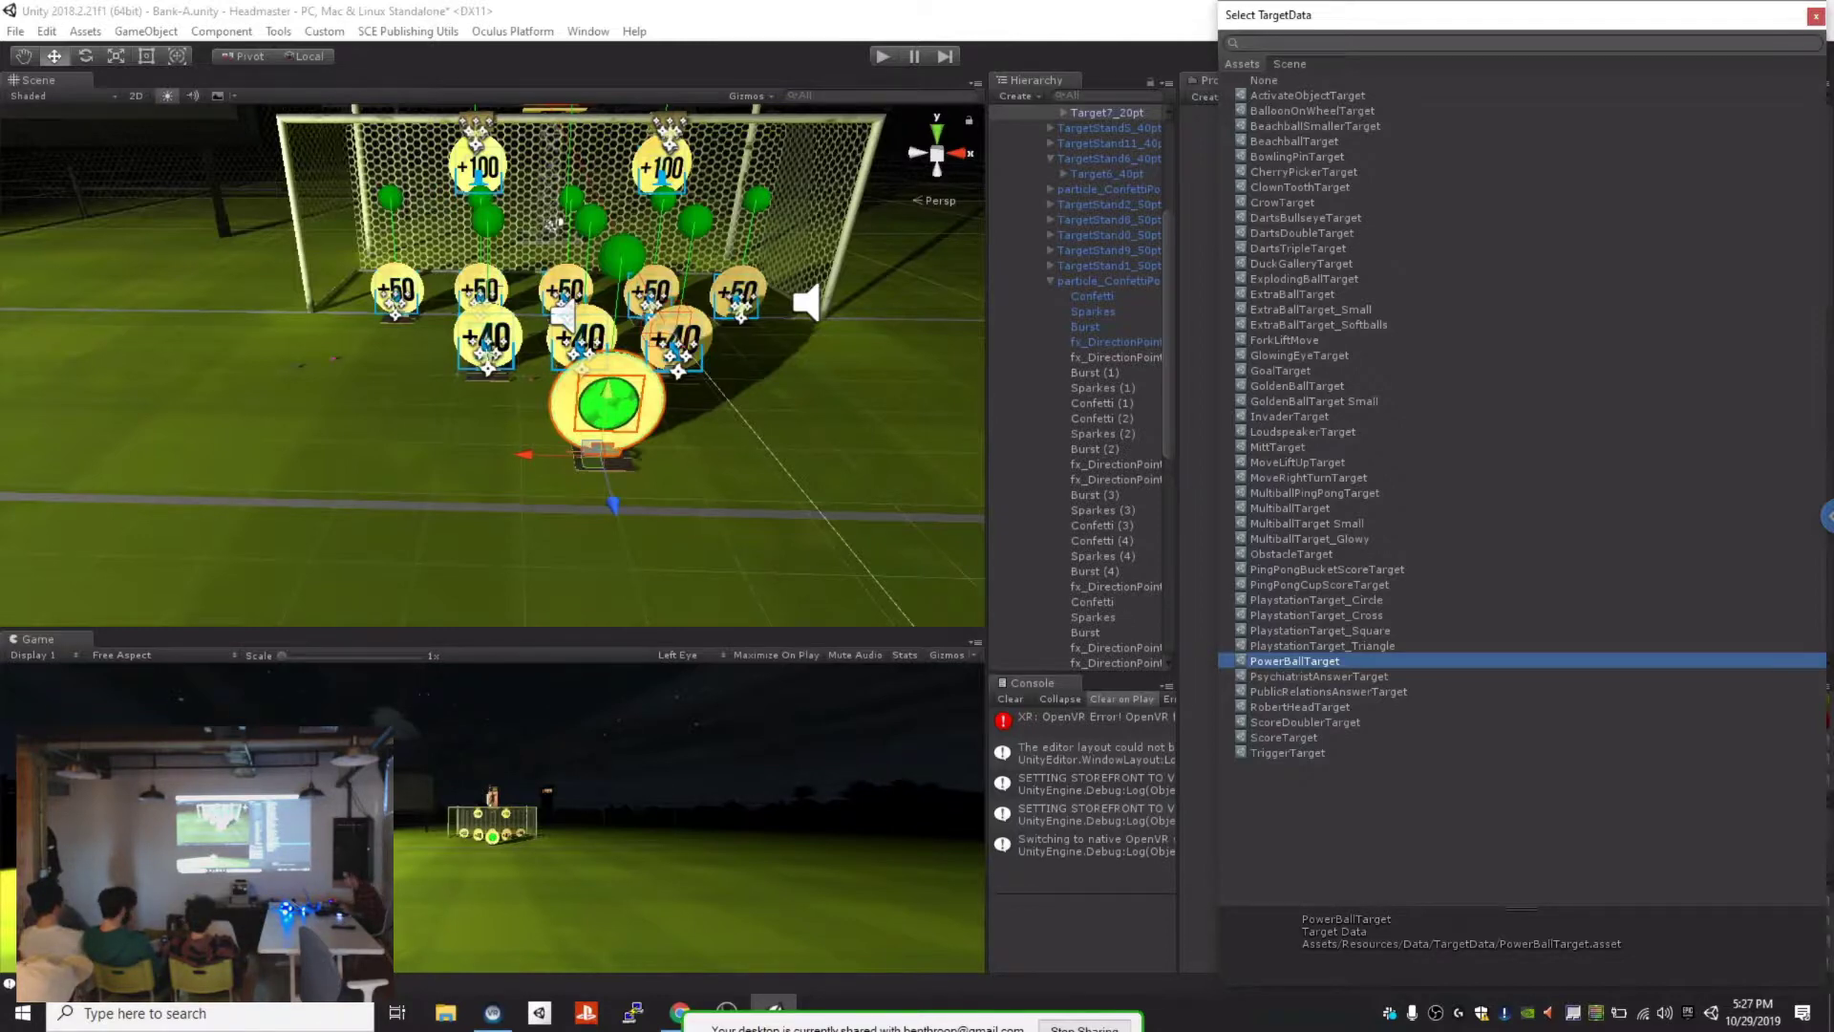
key(Return)
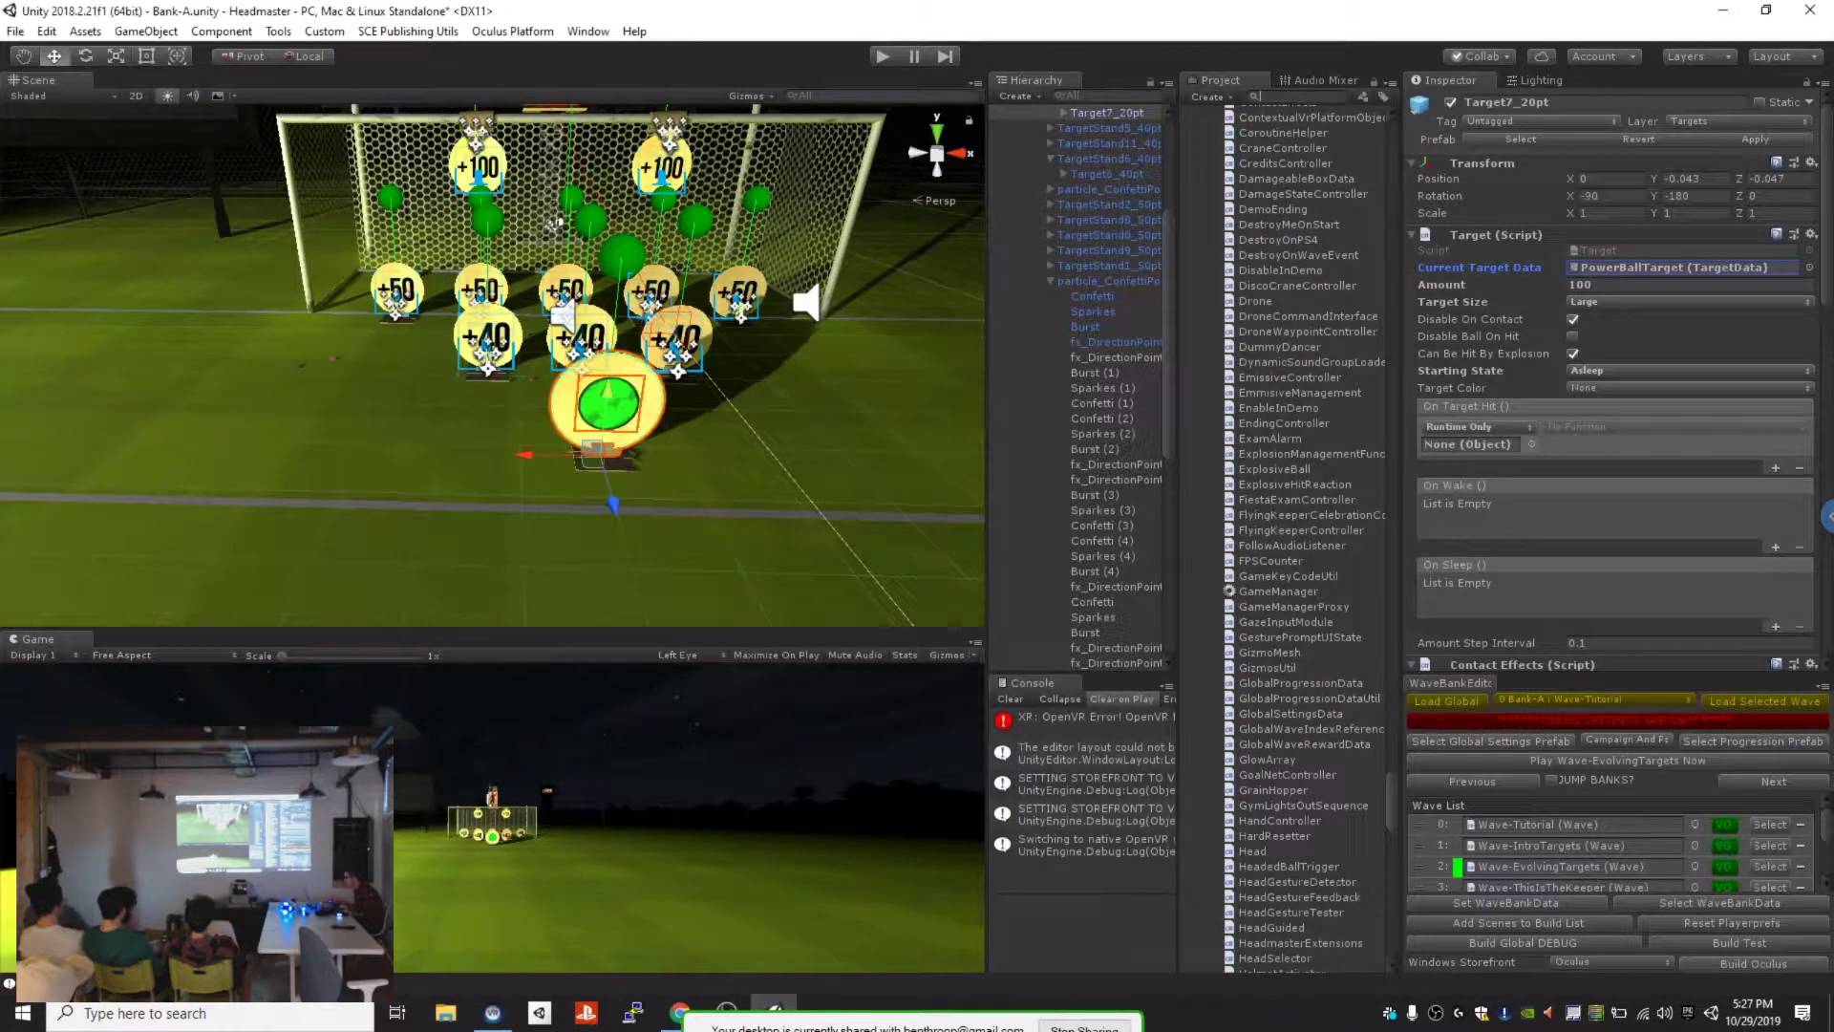
Step: Locate the PowerBallTarget data asset in the project and review its target type, launched object, label and sound settings
click(1682, 267)
scroll(1309, 358, up, 4)
click(1324, 358)
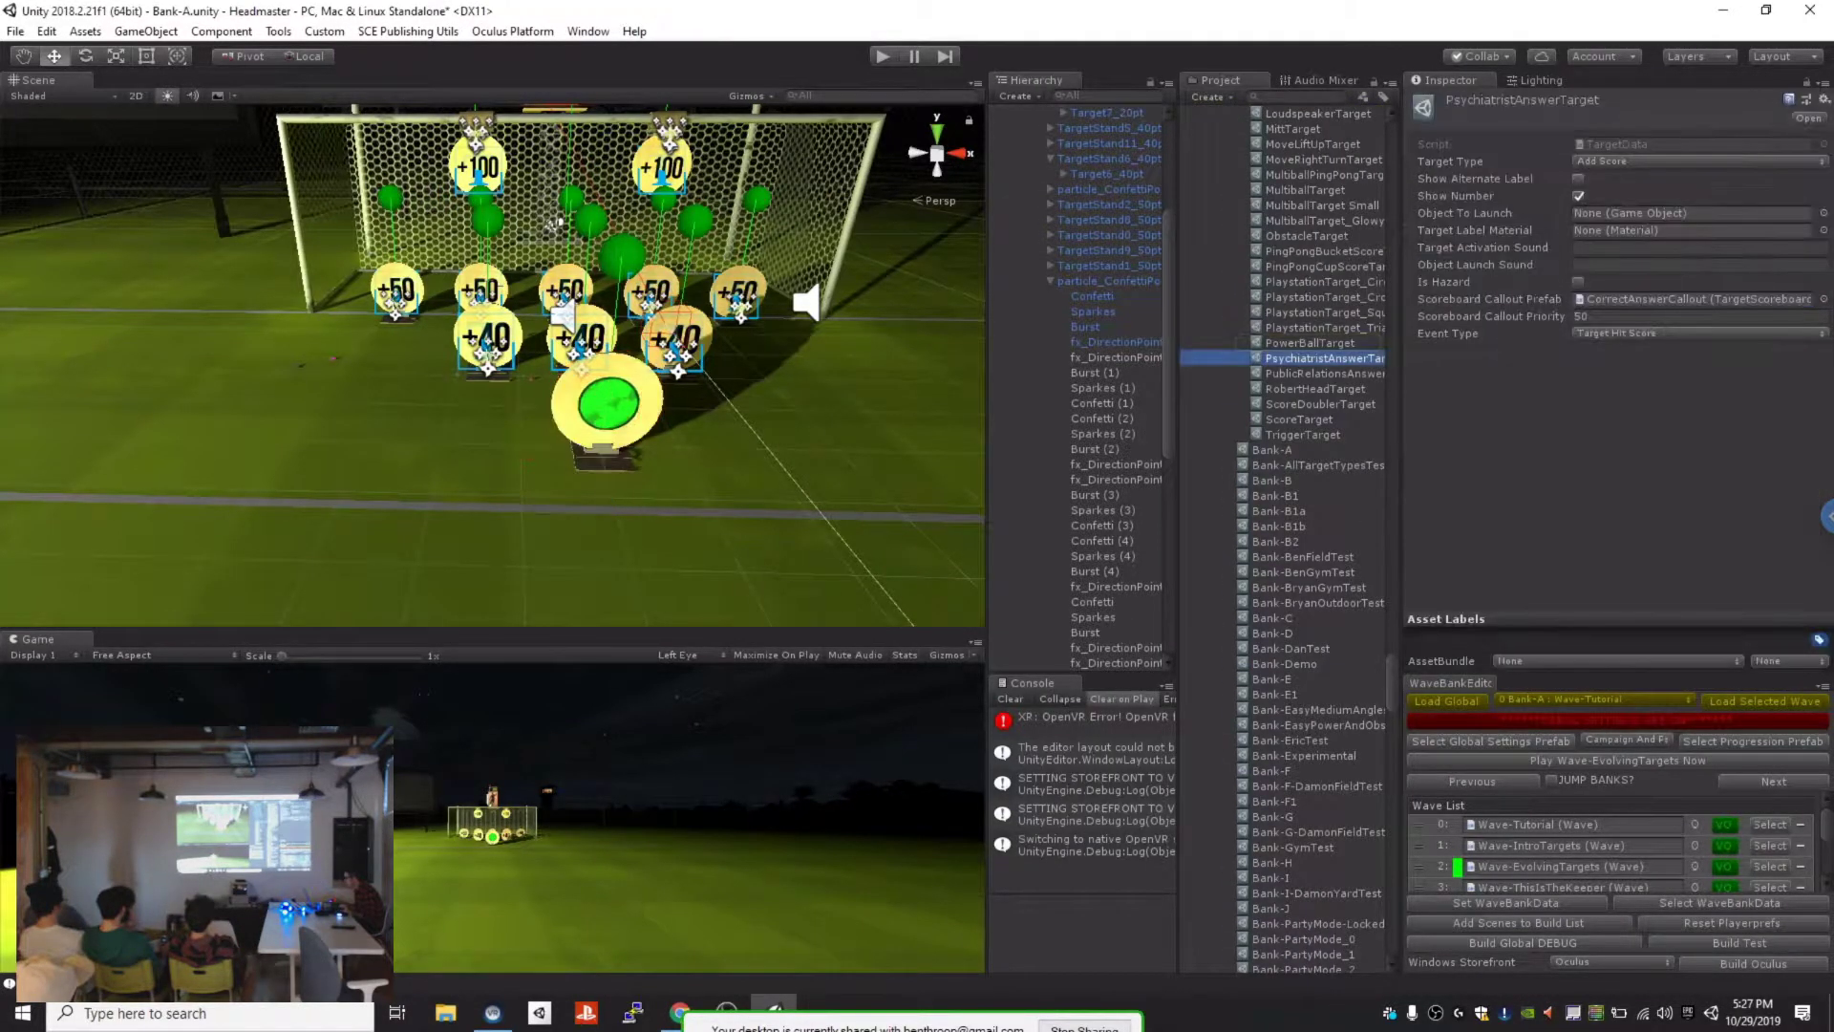
click(1310, 343)
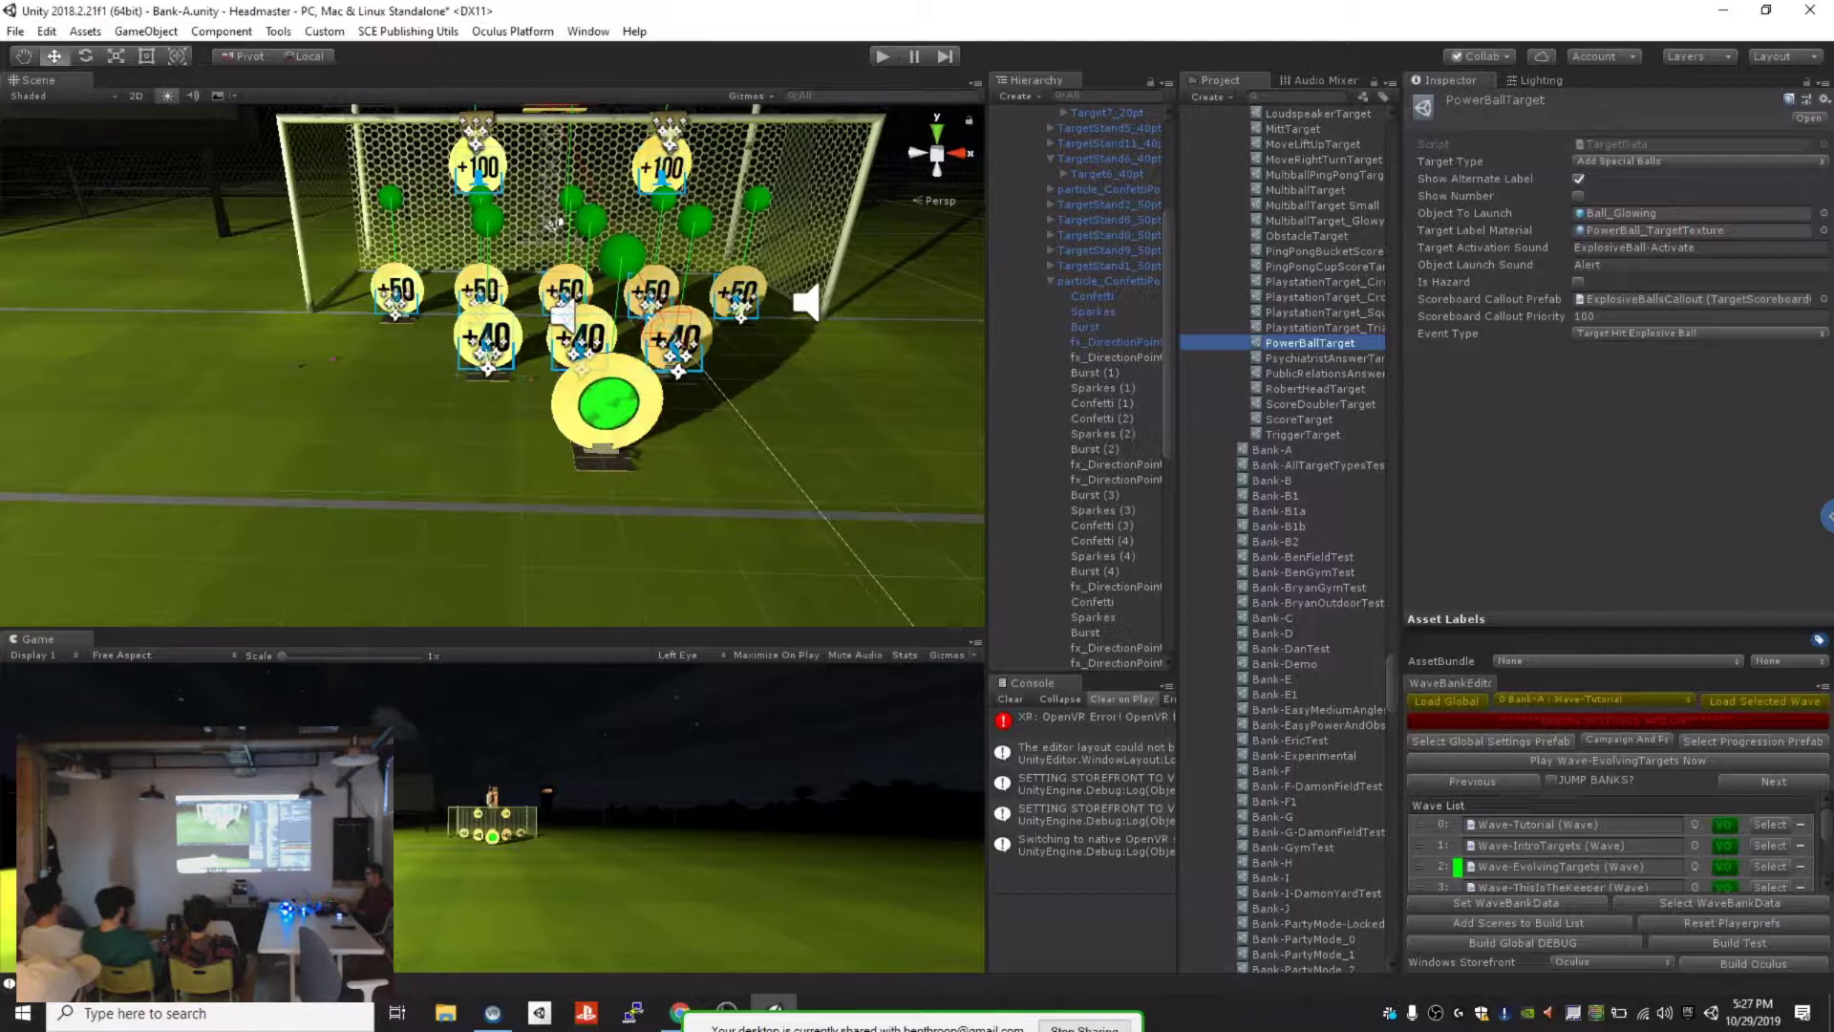
middle_drag(592, 383, 540, 375)
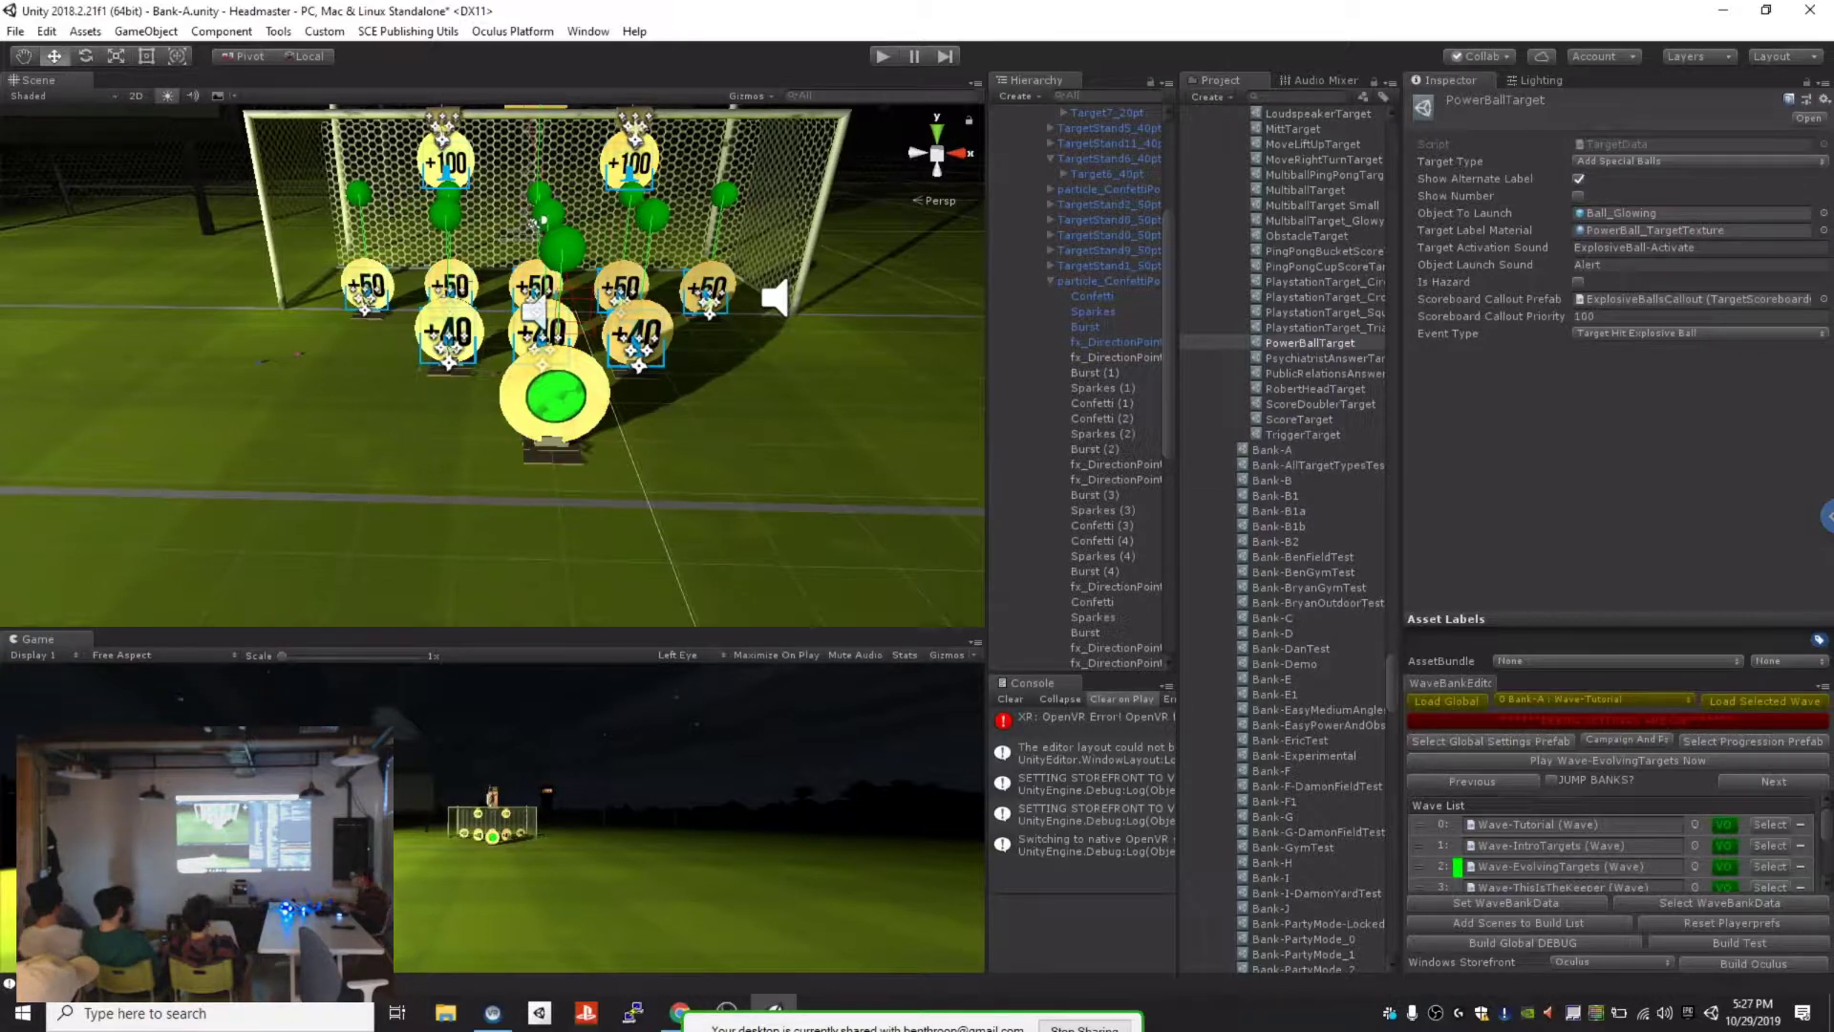
alt+drag(535, 312, 401, 307)
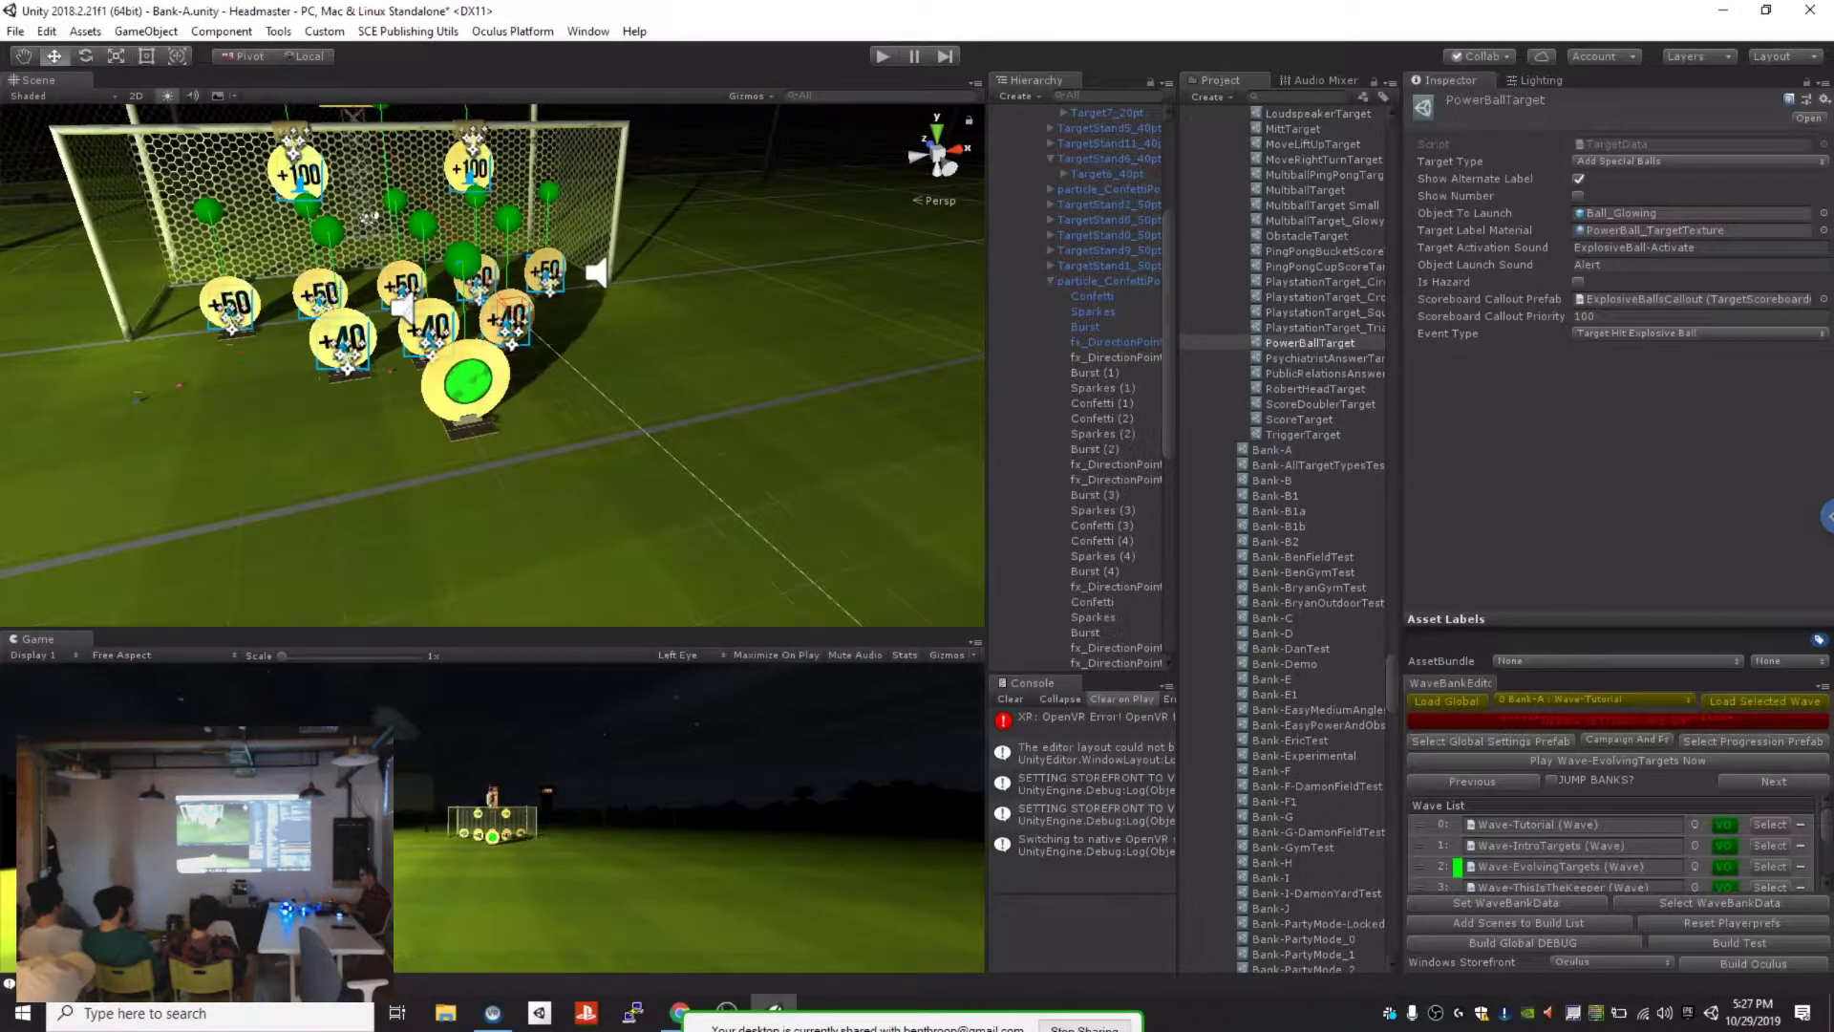
Step: Select TargetStand1_50pt, the +50 stand at the end of the back row nearest the speaker, and duplicate it
click(1051, 281)
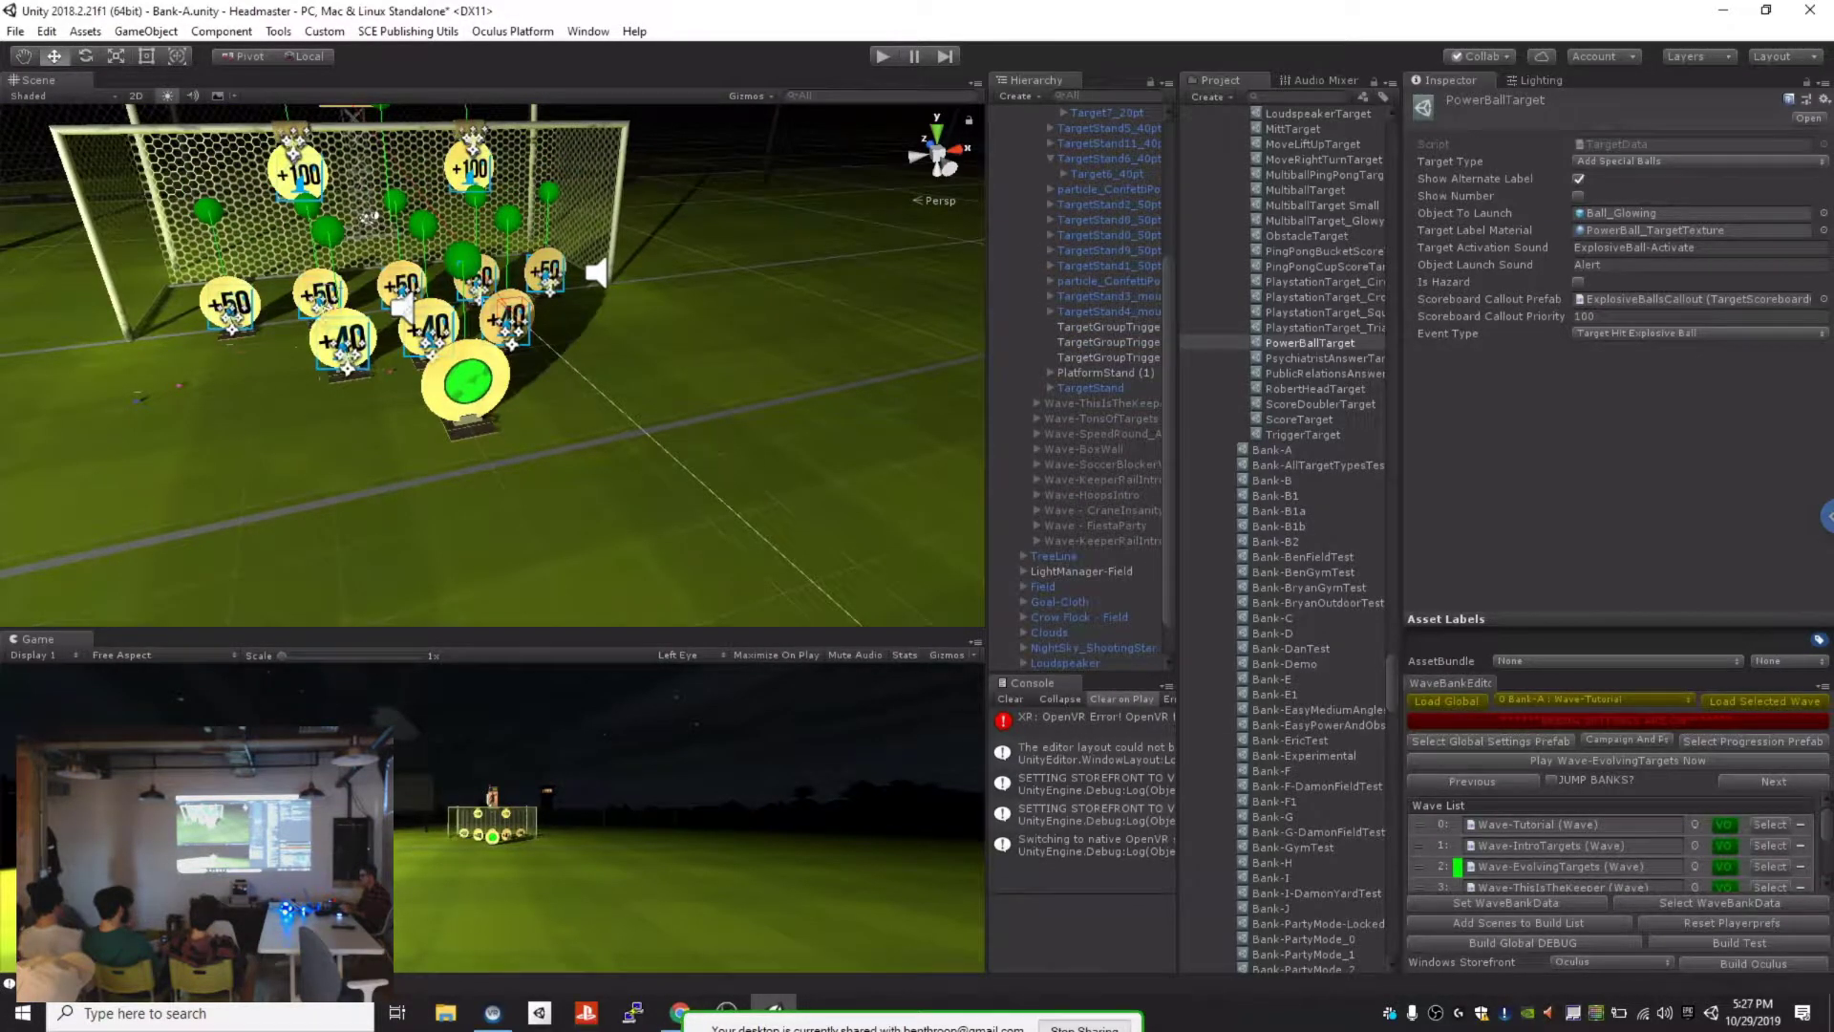
click(1108, 250)
click(468, 380)
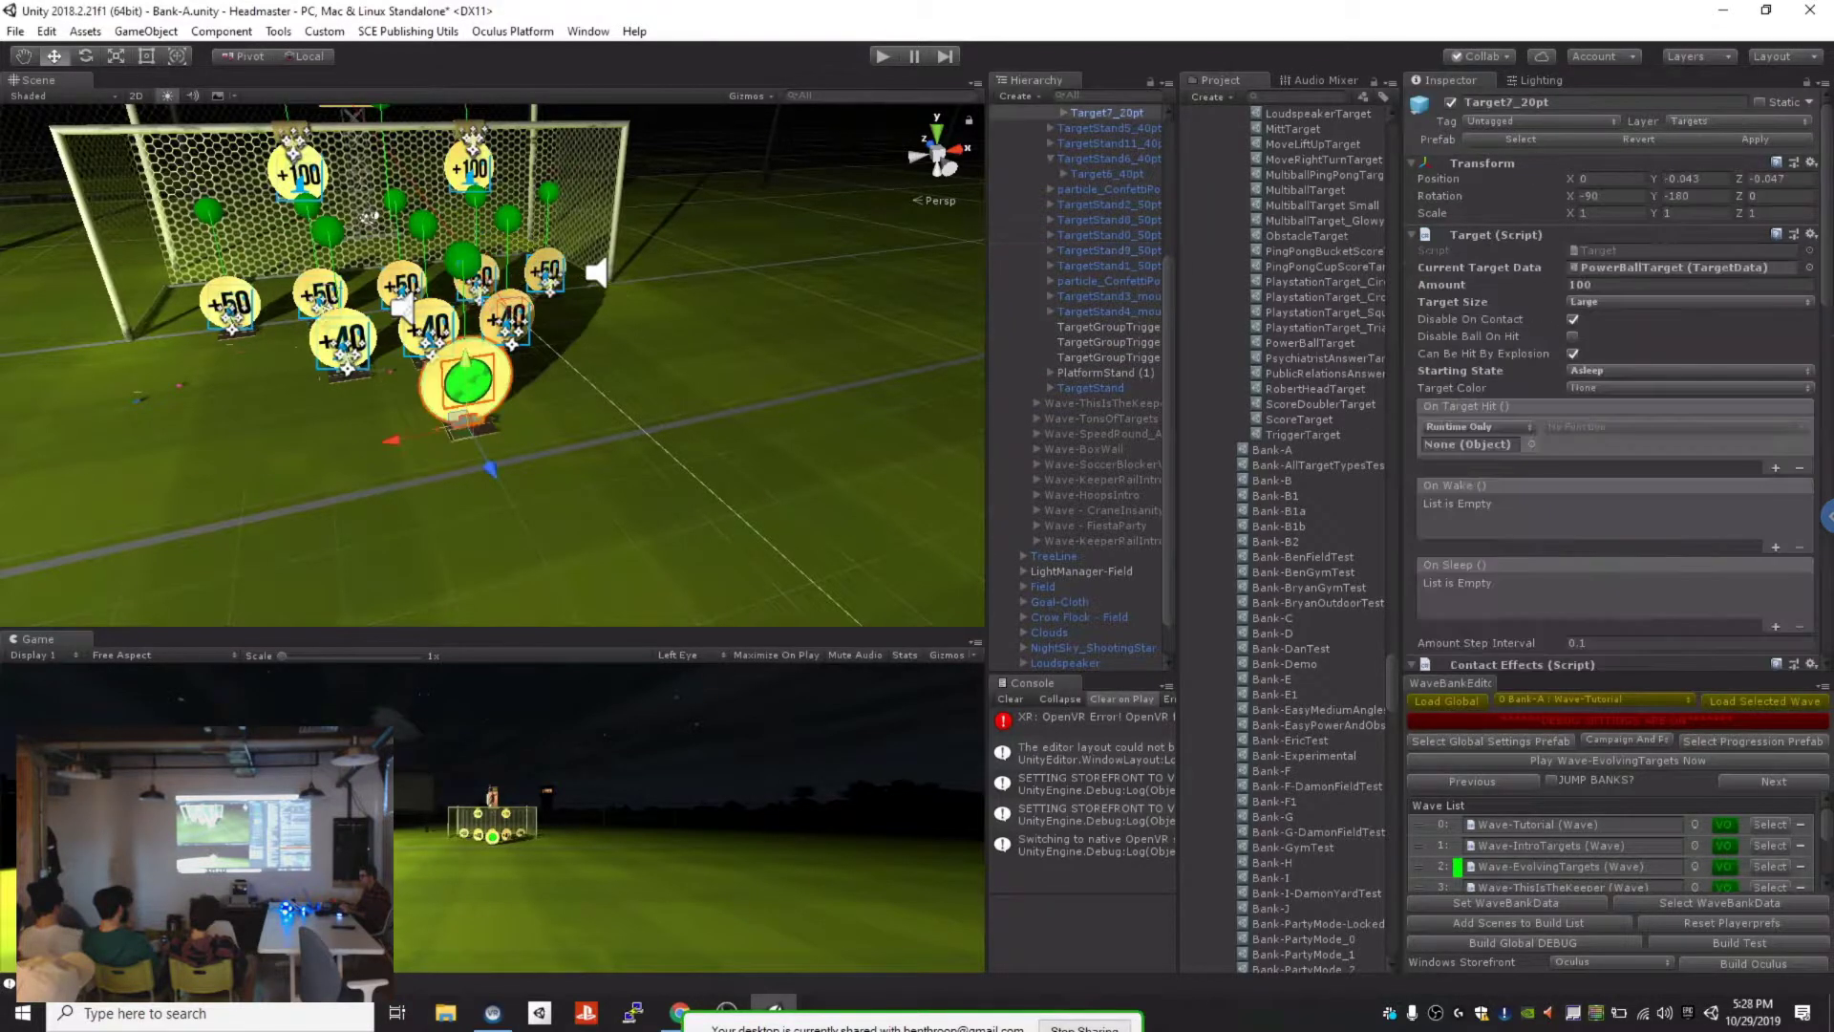
click(331, 314)
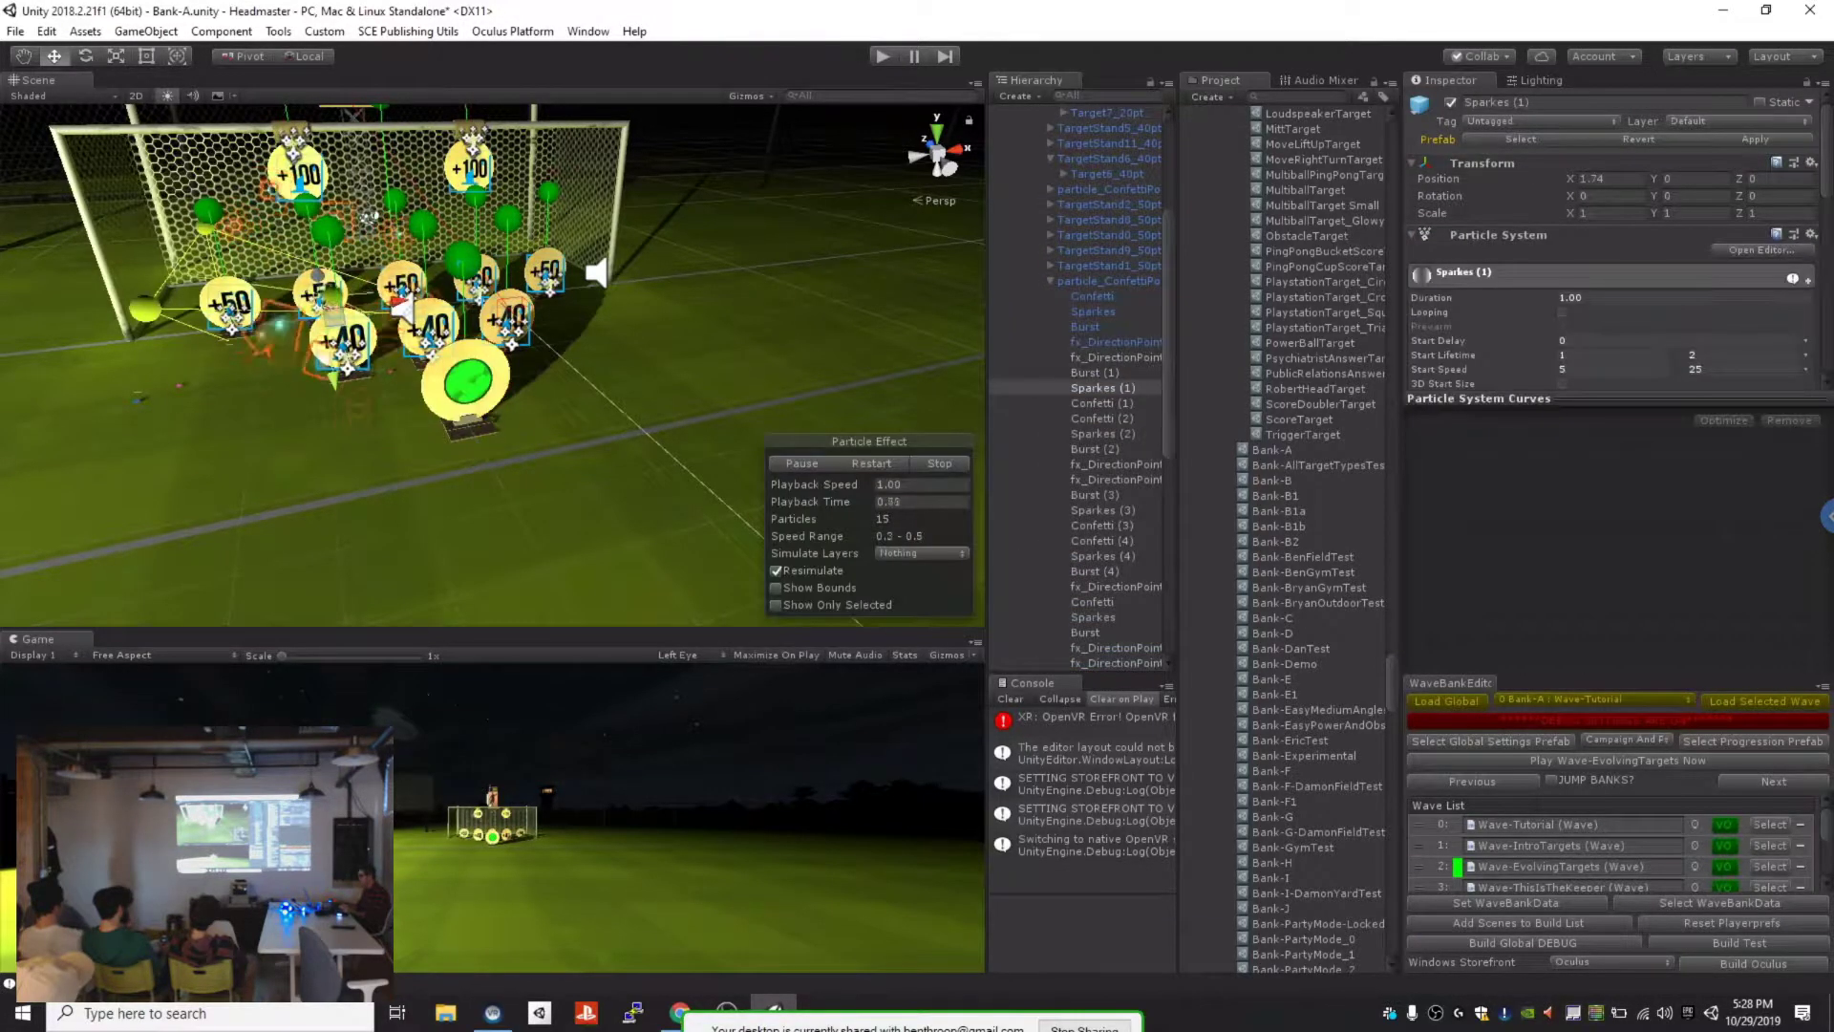
click(1108, 266)
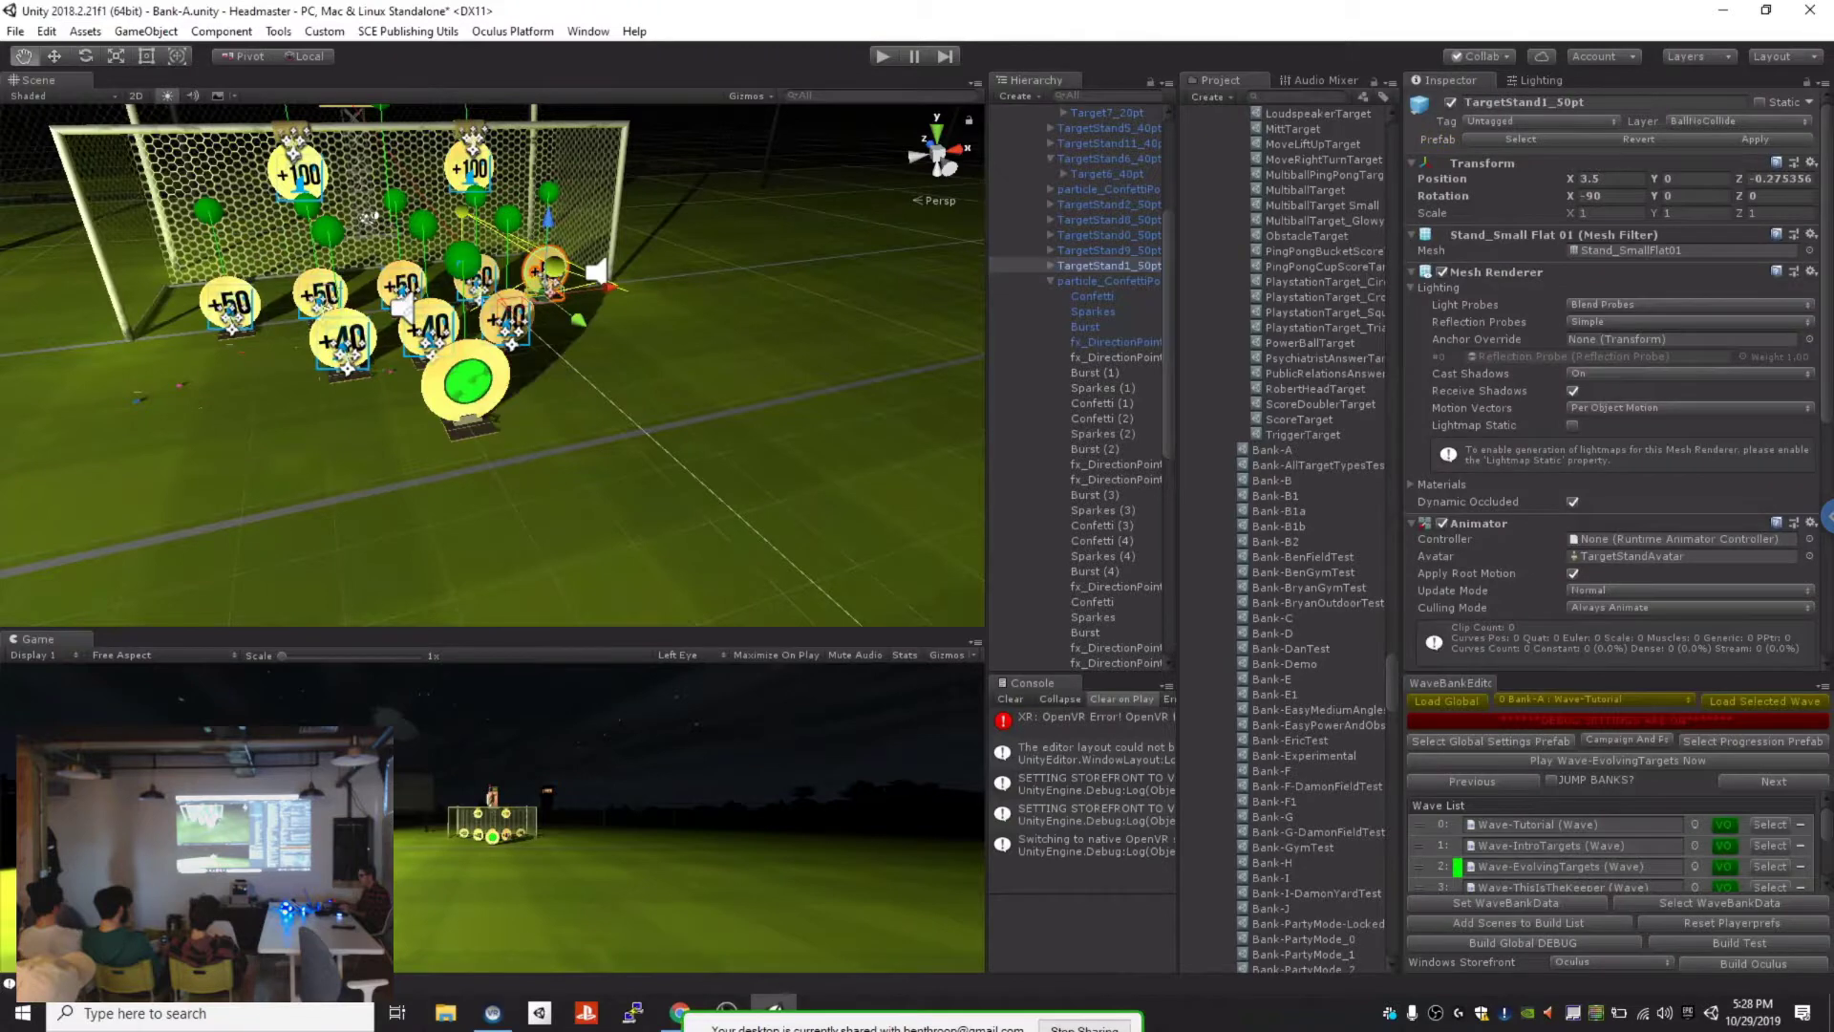
middle_drag(573, 383, 547, 414)
key(ctrl+d)
Step: Move the duplicated +50 stand to about X 5.61, Z -4.35, beside the target group, and rotate it about 40.6° around Z
alt+drag(535, 316, 416, 378)
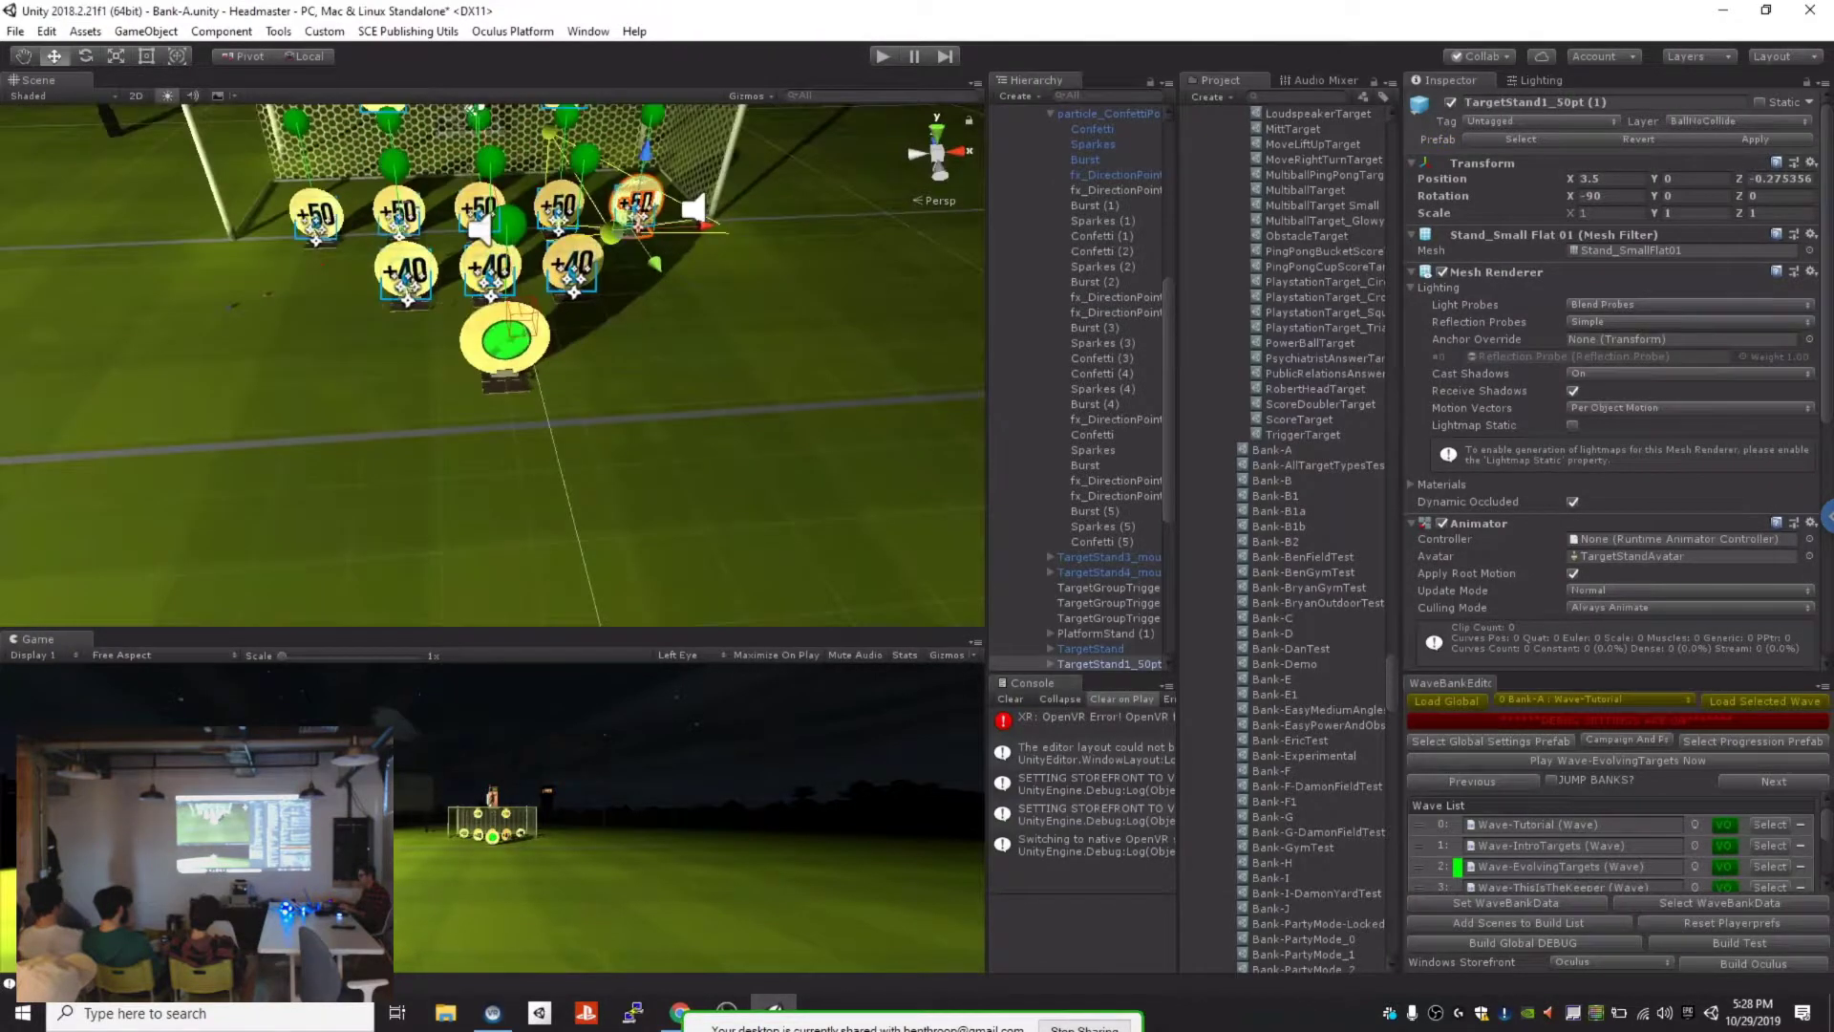
middle_drag(516, 335, 466, 371)
drag(606, 256, 676, 386)
key(e)
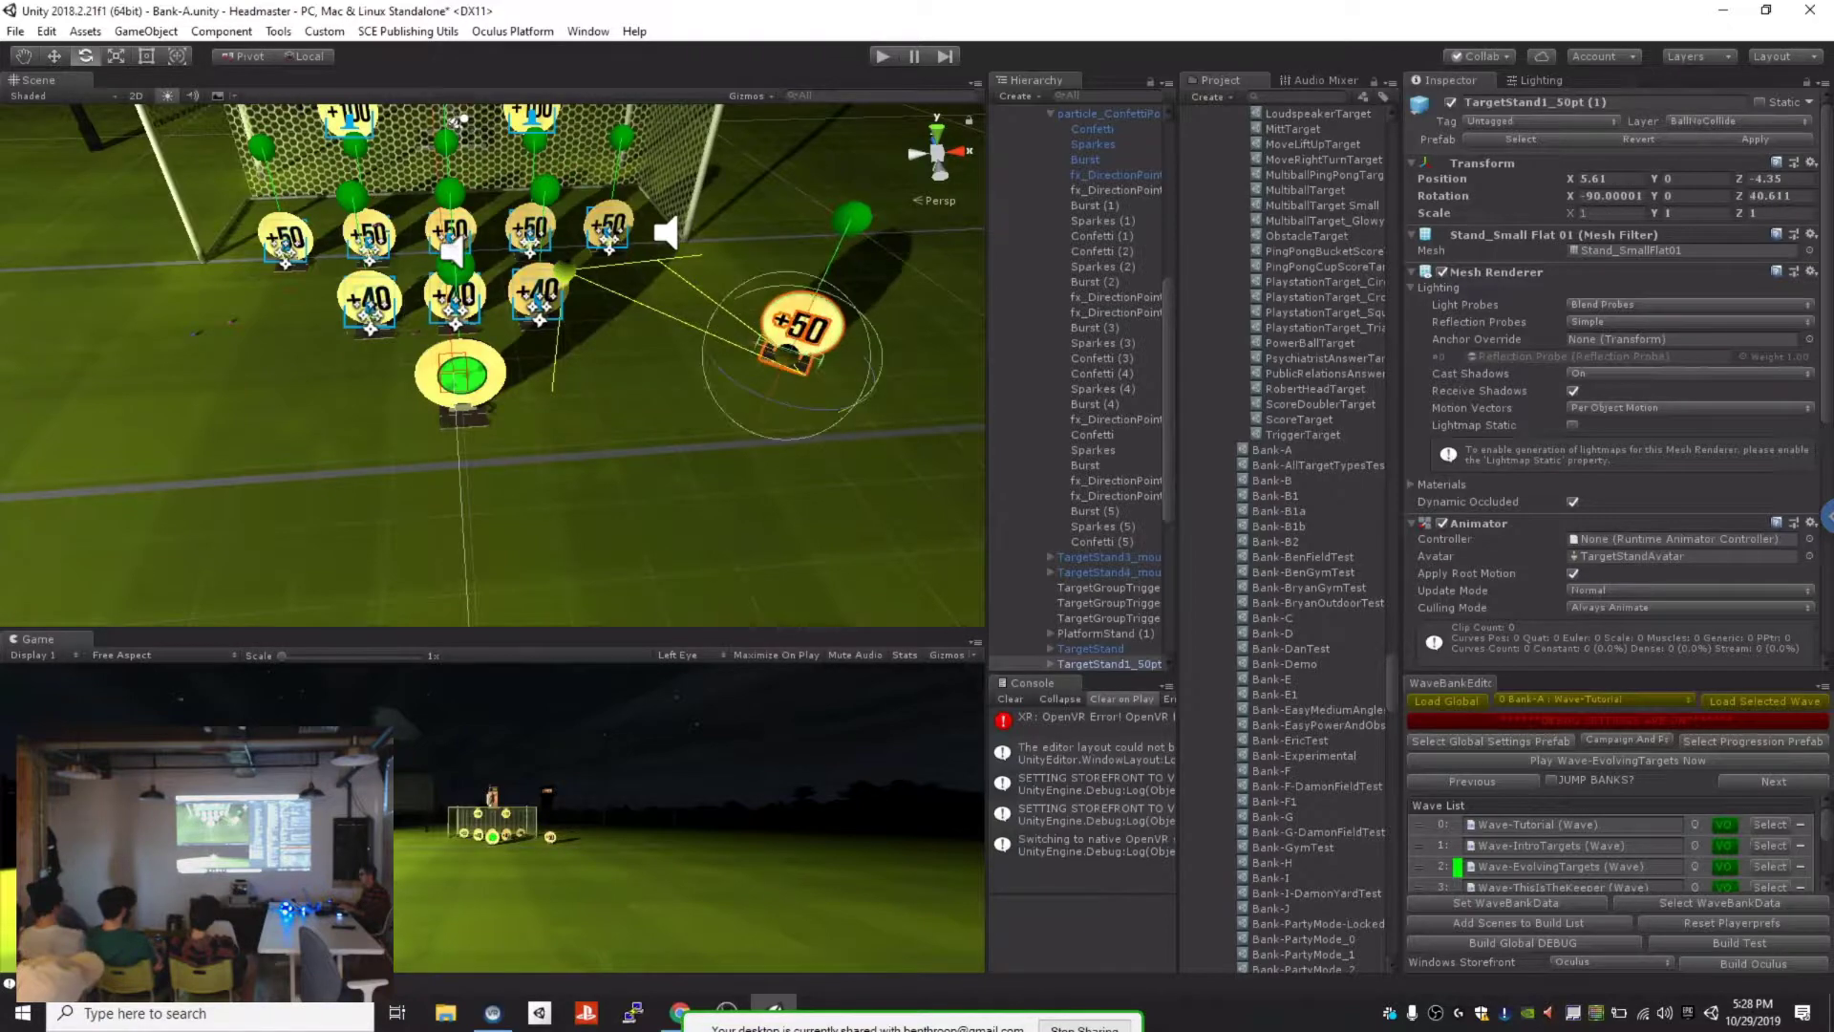
Step: Examine the duplicated target's placement relative to the goal, the other targets and the launch area from several angles
scroll(669, 372, down, 3)
middle_drag(669, 372, 698, 483)
scroll(698, 482, down, 3)
scroll(593, 449, down, 4)
alt+drag(593, 449, 941, 287)
middle_drag(478, 459, 659, 416)
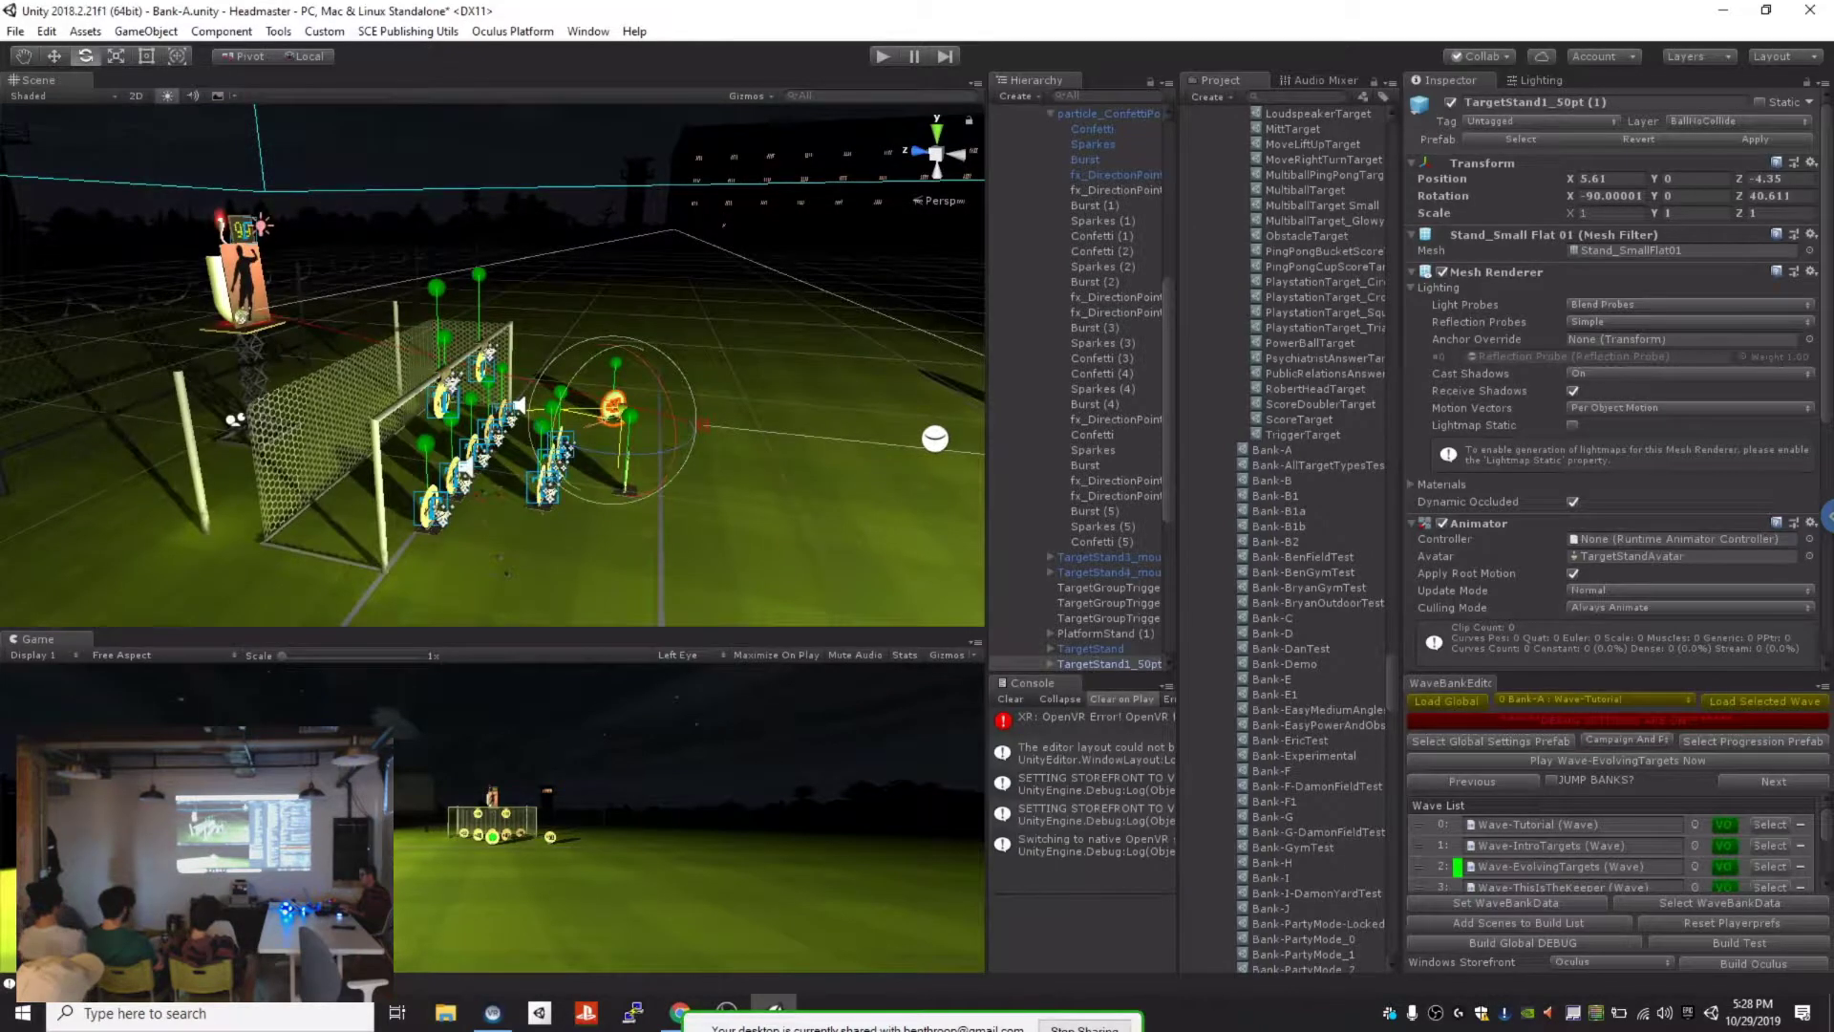
alt+drag(659, 382, 555, 416)
middle_drag(669, 411, 401, 363)
alt+drag(497, 368, 459, 396)
middle_drag(459, 396, 640, 373)
alt+drag(640, 373, 477, 382)
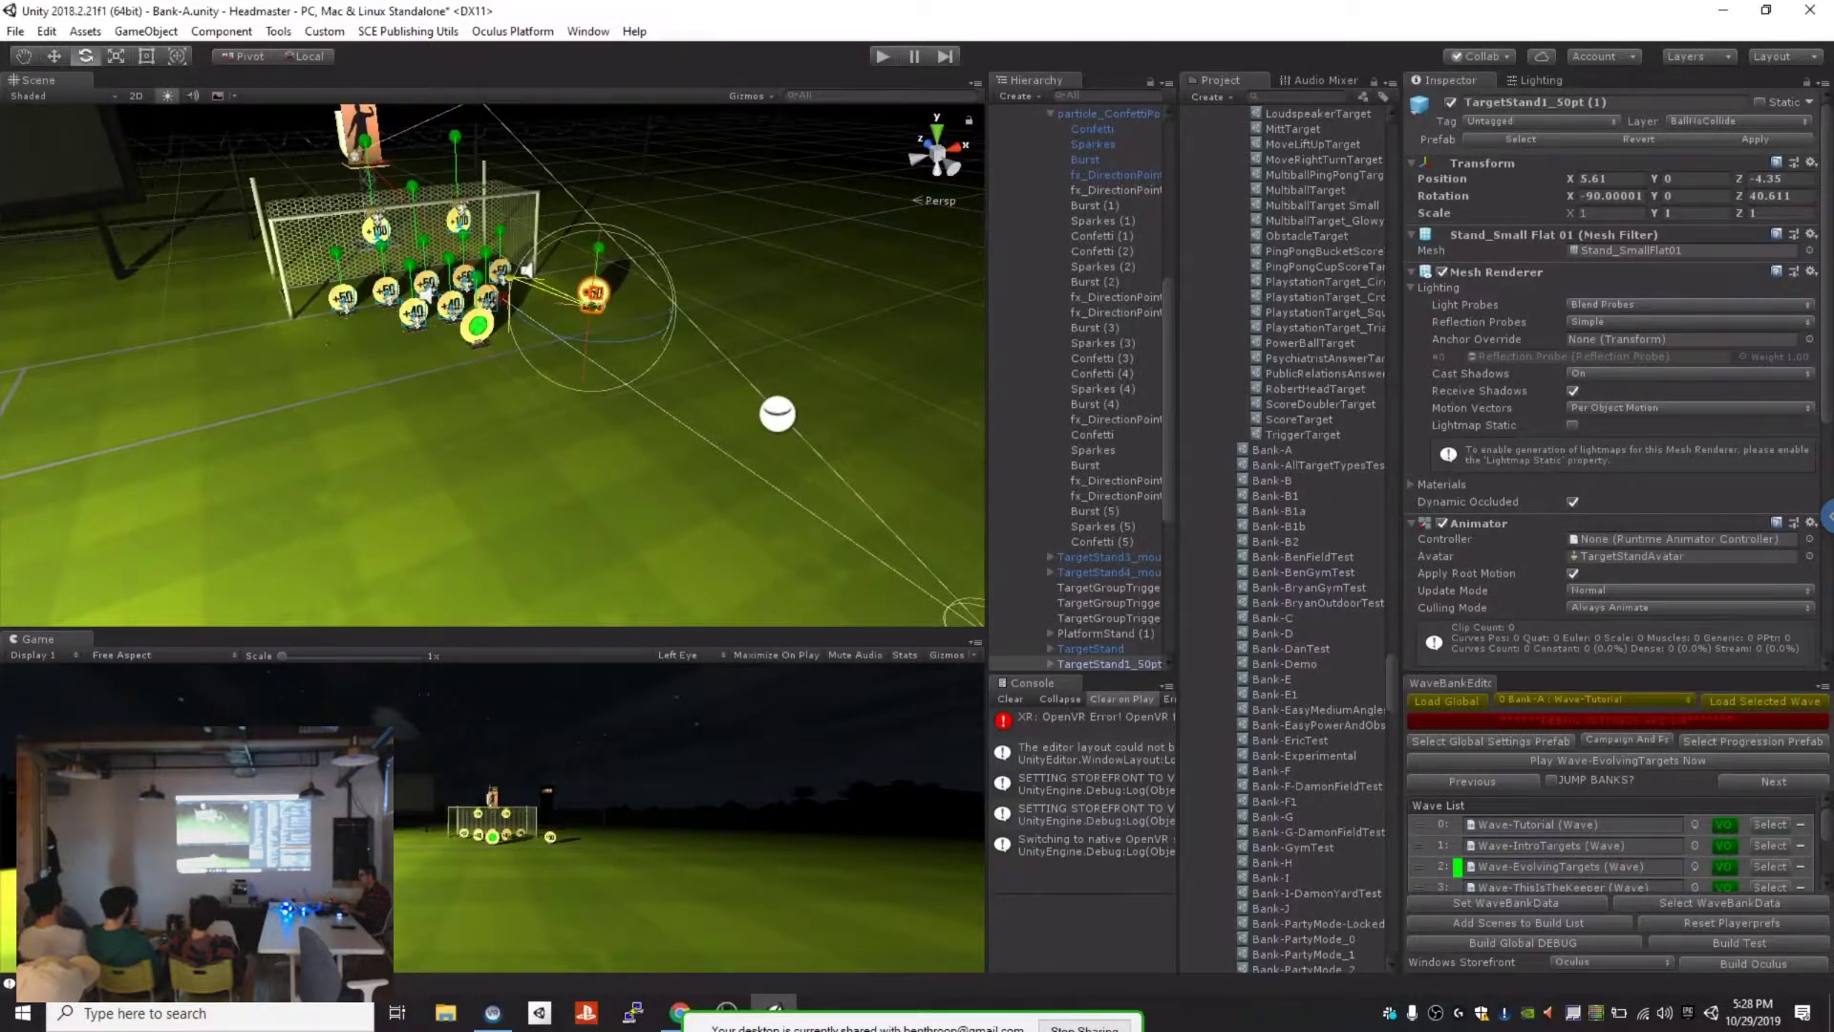
middle_drag(477, 383, 397, 365)
alt+drag(396, 365, 363, 371)
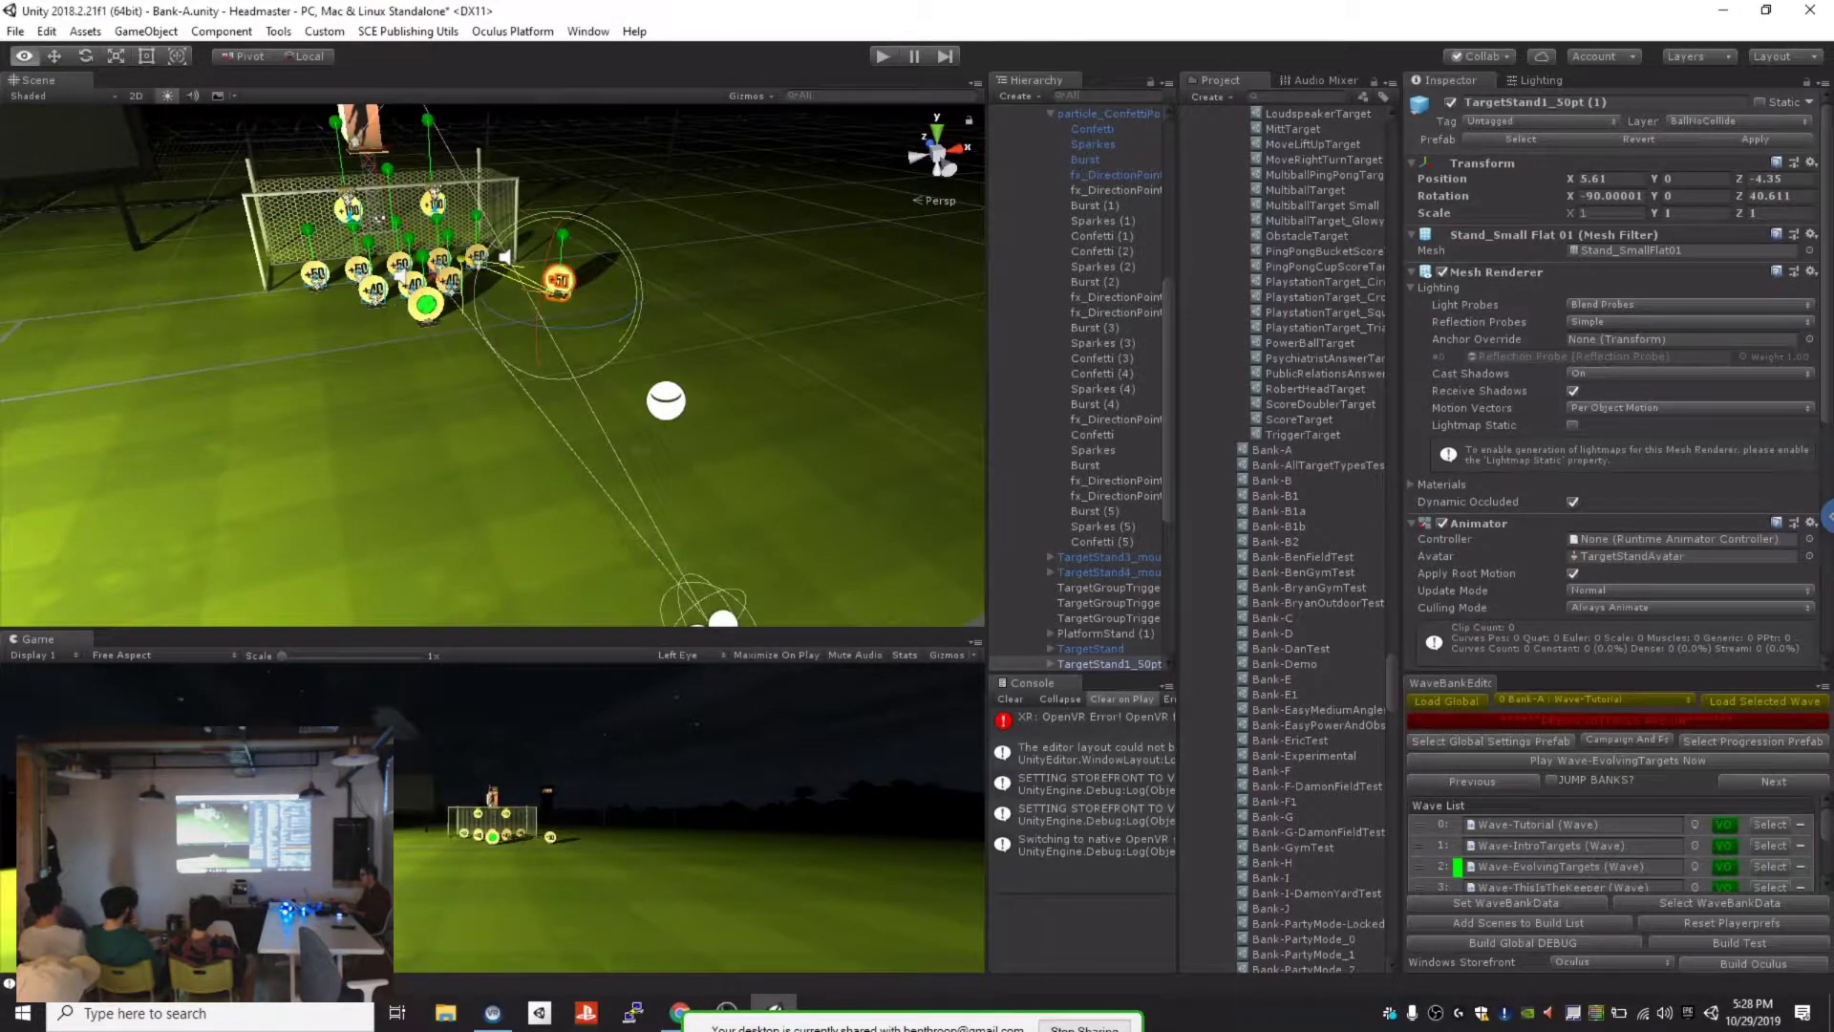
key(alt+Tab)
key(alt+Tab)
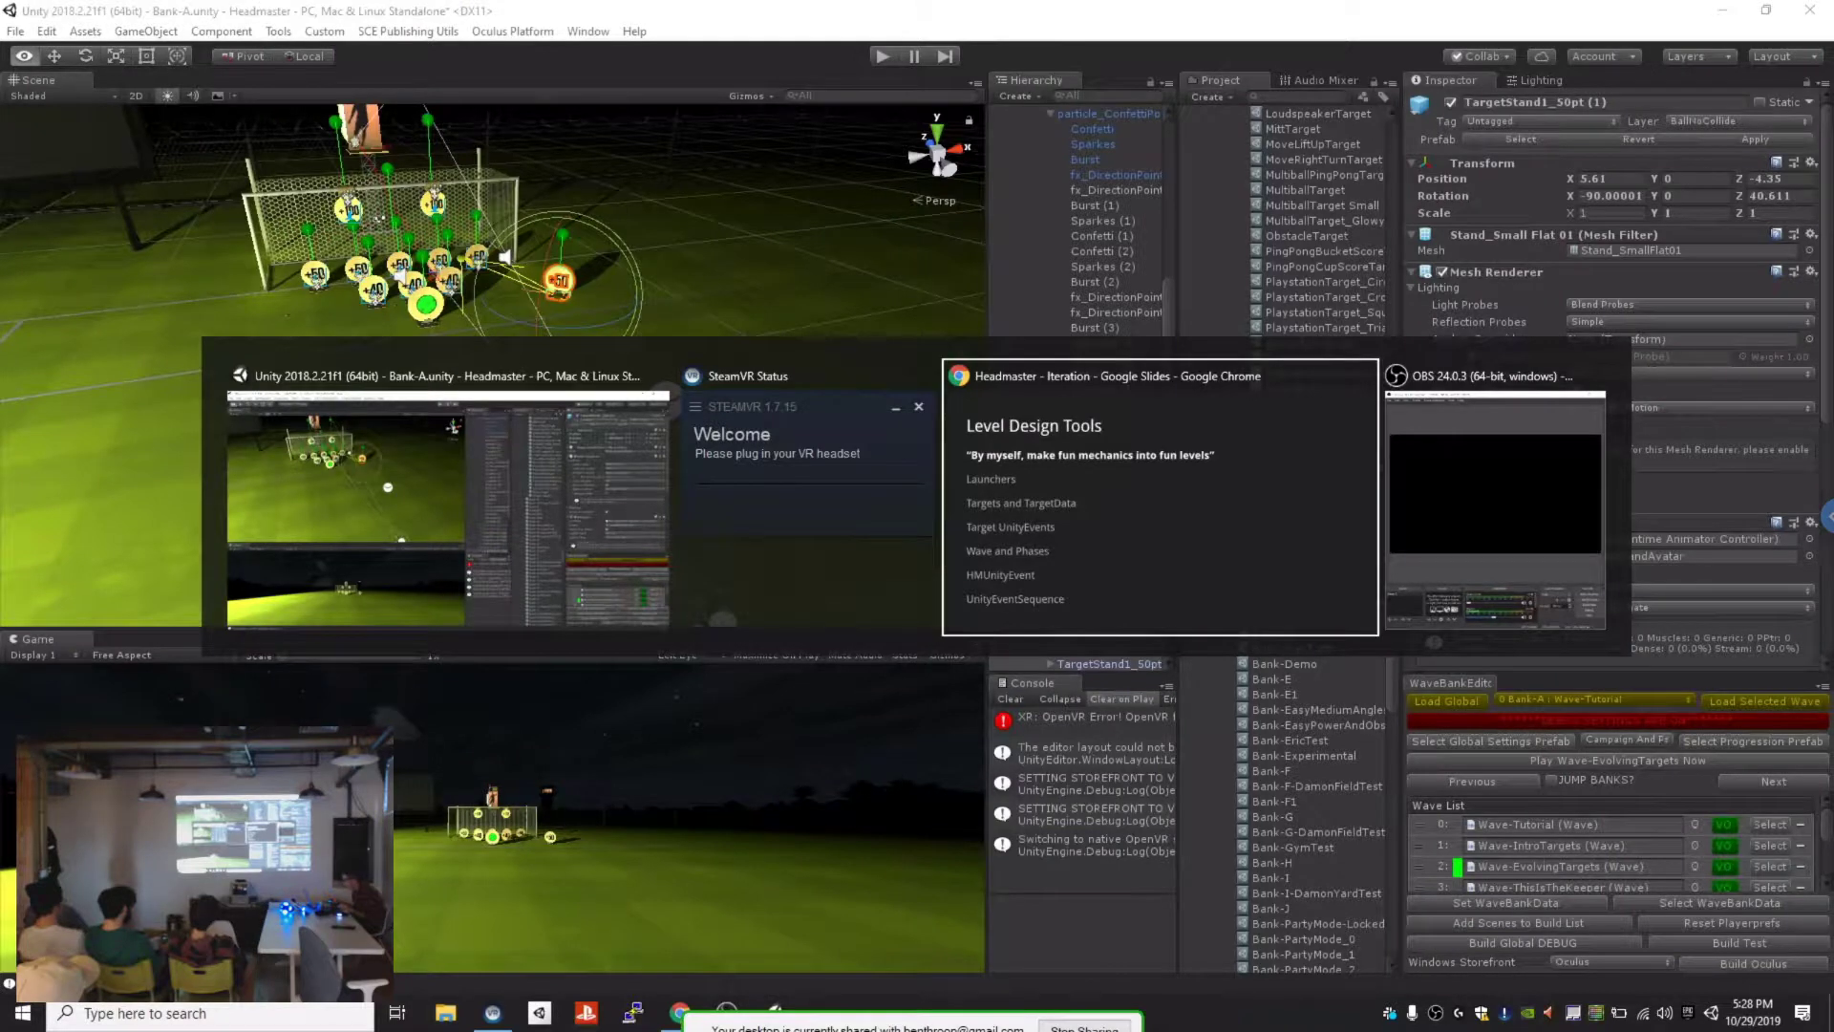
key(alt+Tab)
key(alt+Tab)
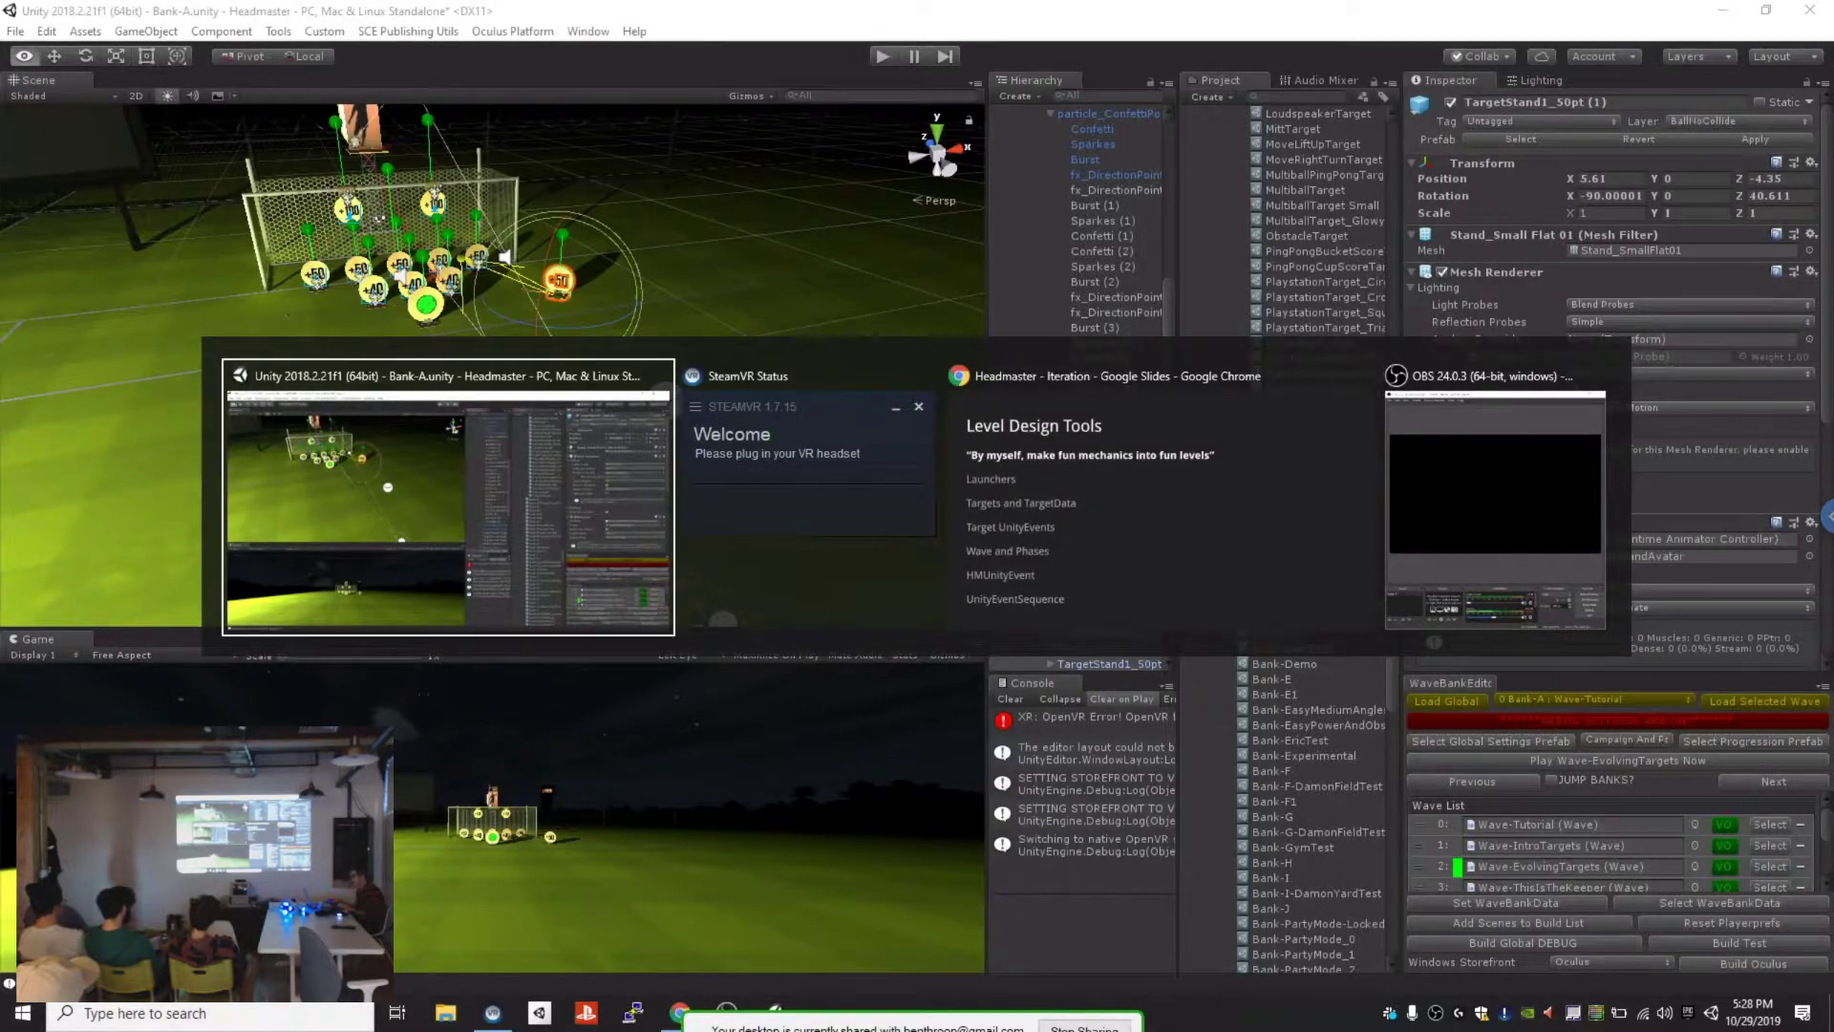
Step: Collapse the expanded confetti group, then select Wave-EvolvingTargets and expand it to review its Wave components and child objects
scroll(1080, 382, up, 8)
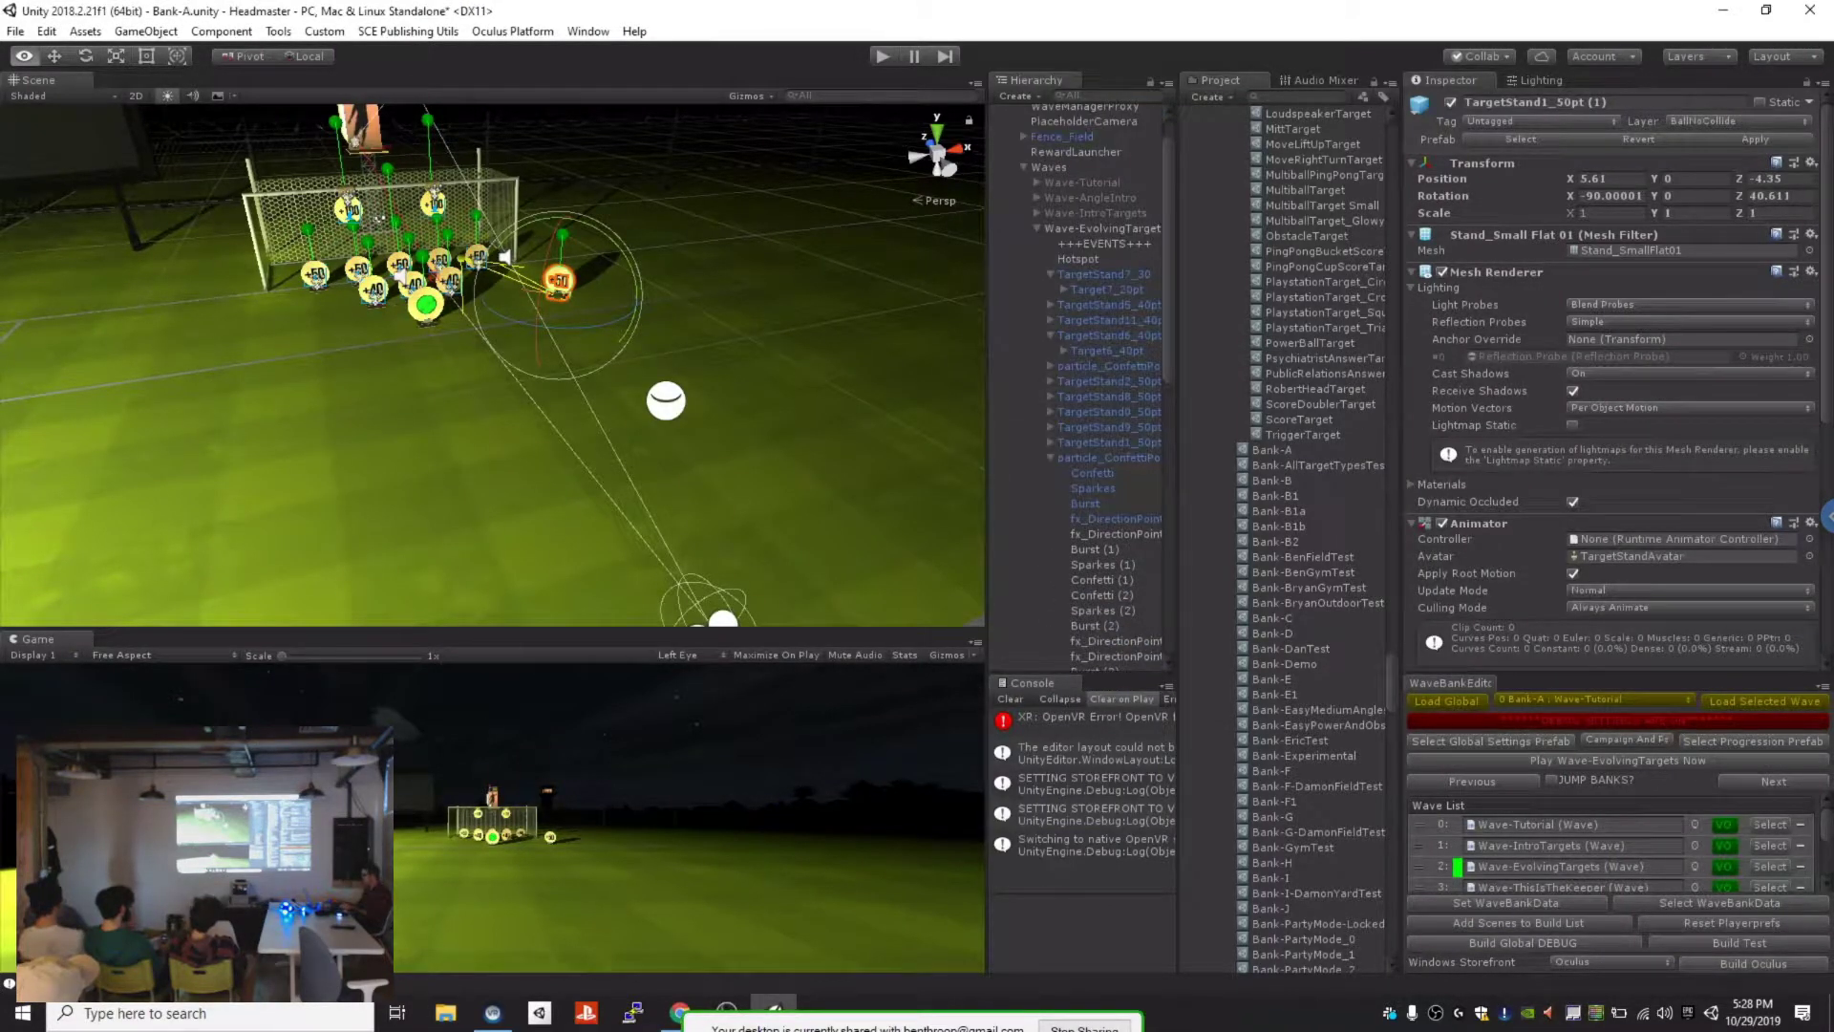
click(1051, 457)
click(1038, 228)
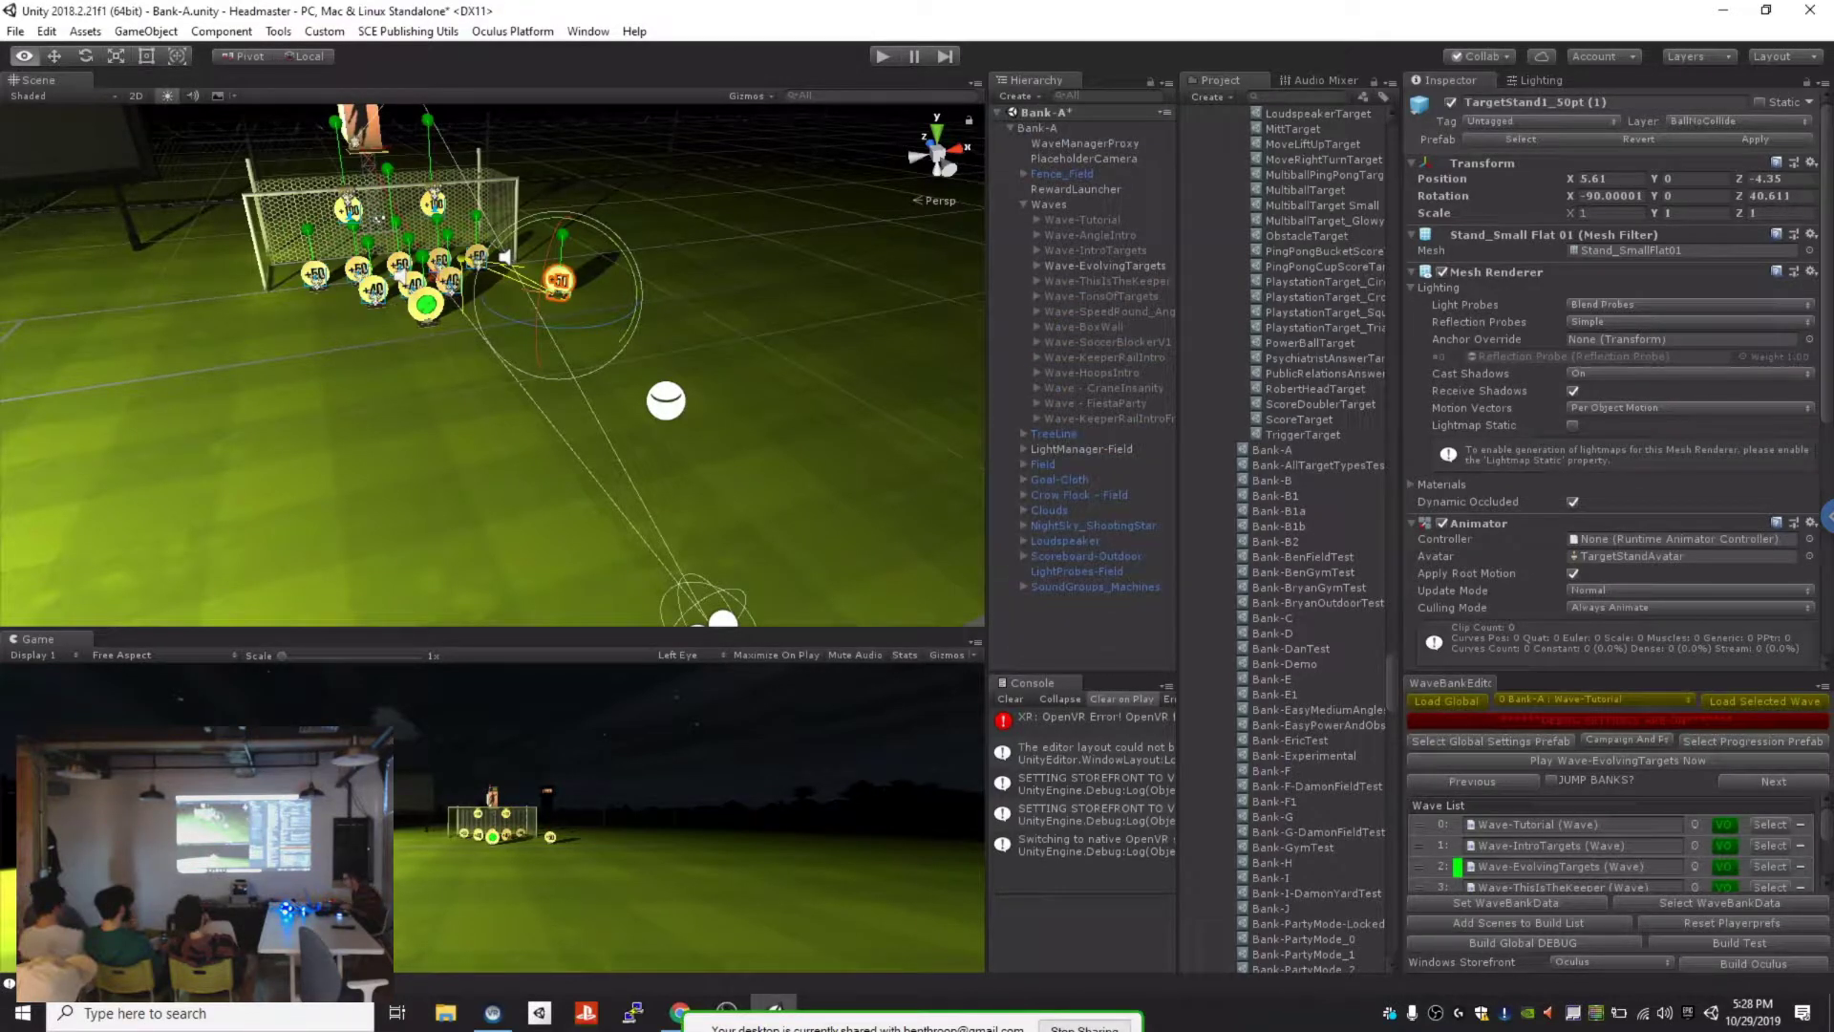
click(1104, 266)
click(1038, 265)
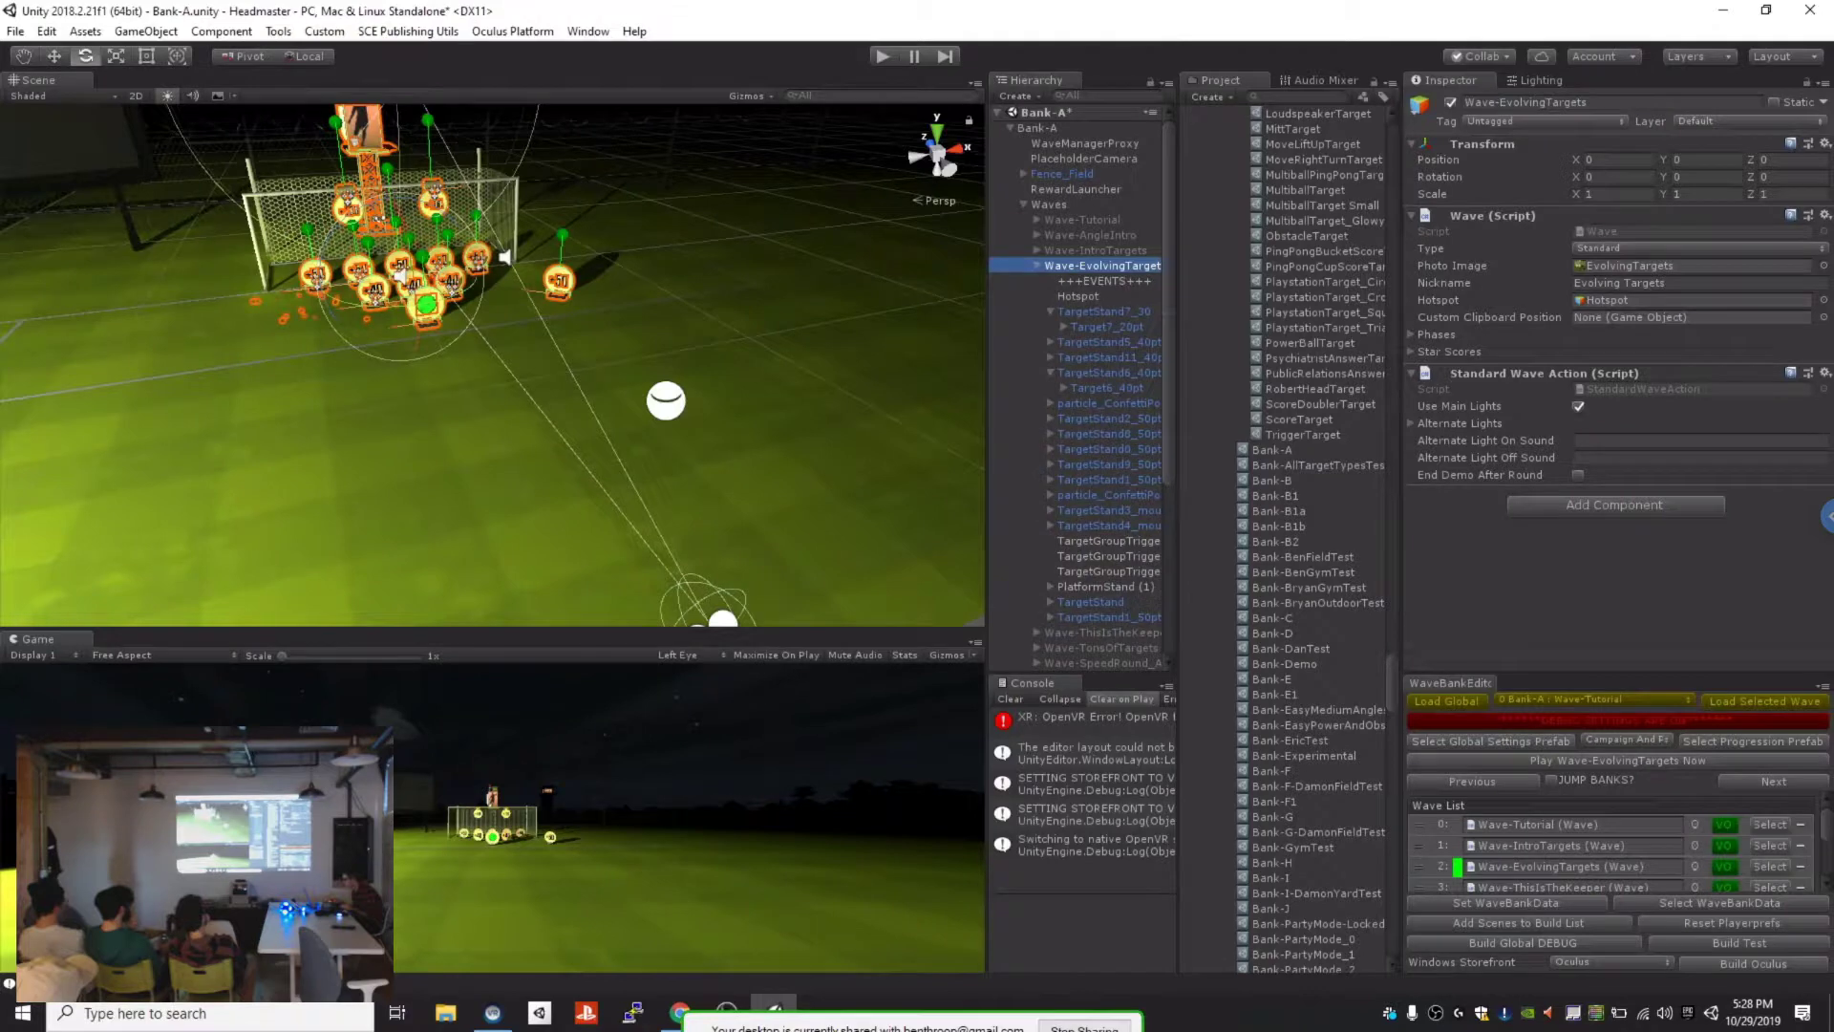
Step: Select the wave's +++EVENTS+++ object and review the available Event Type options and the comment of its HM Unity Event
click(1103, 281)
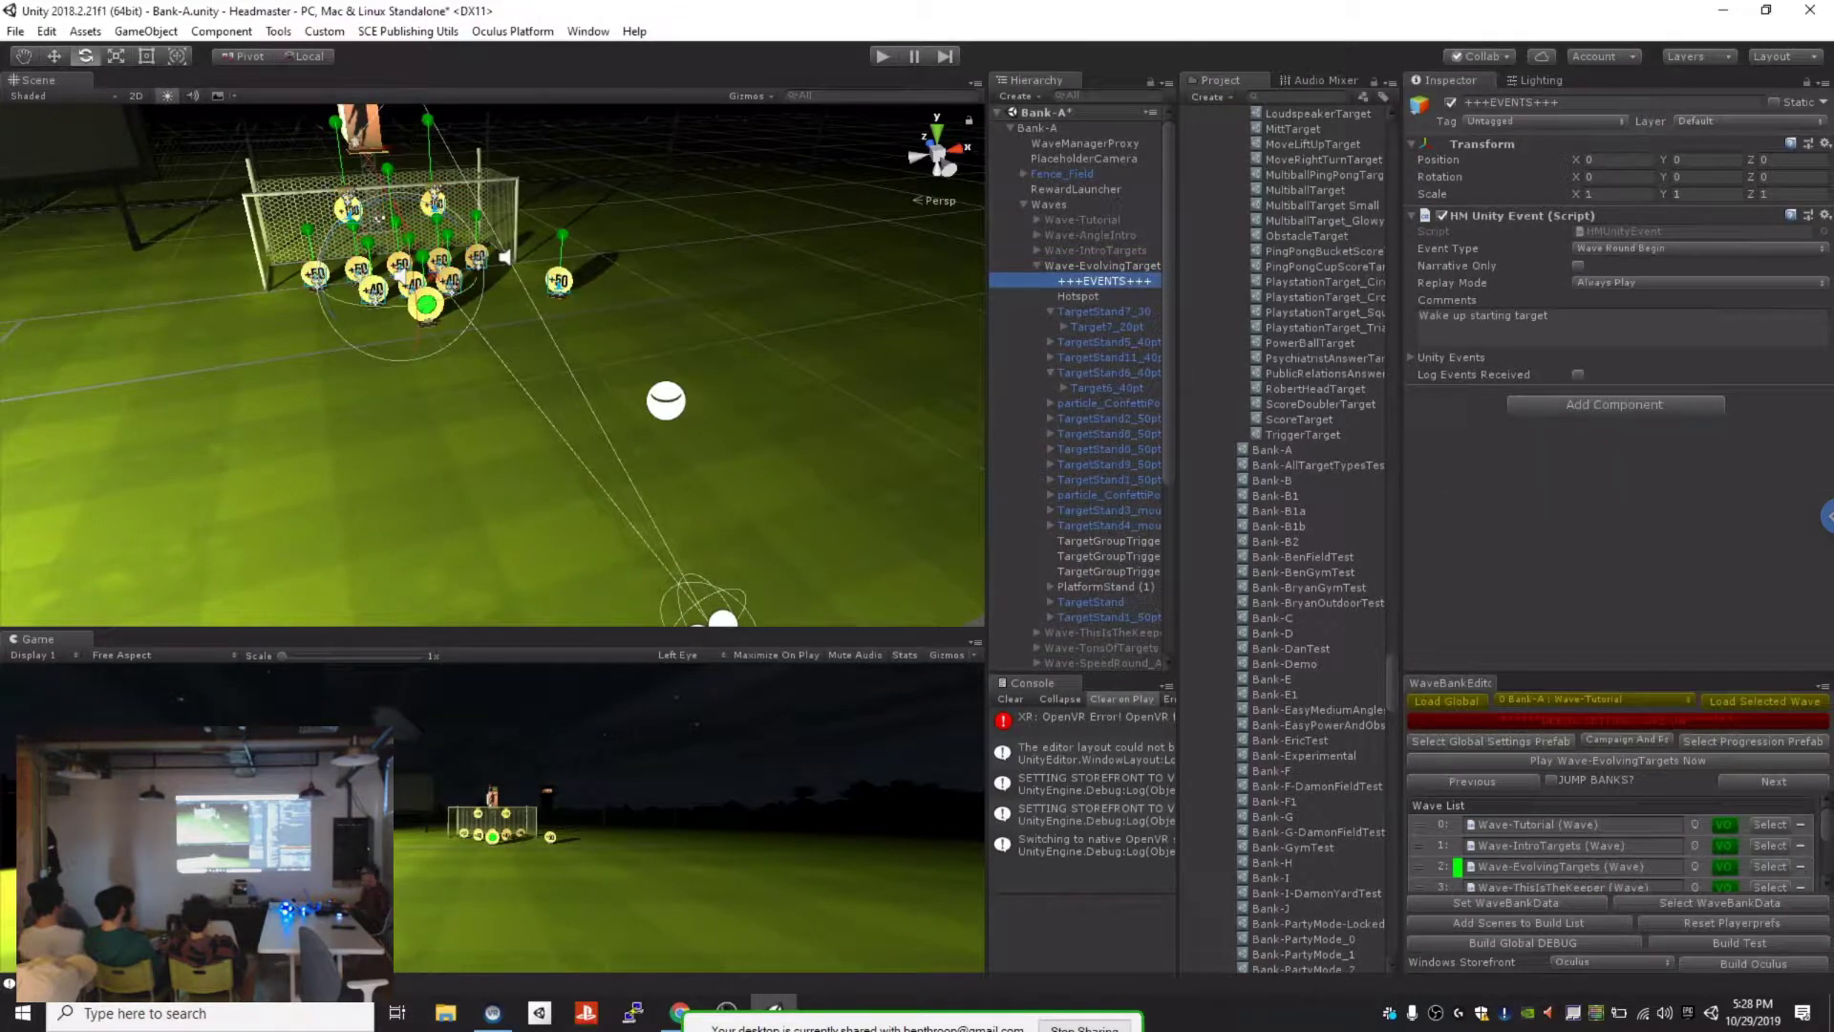
click(1701, 247)
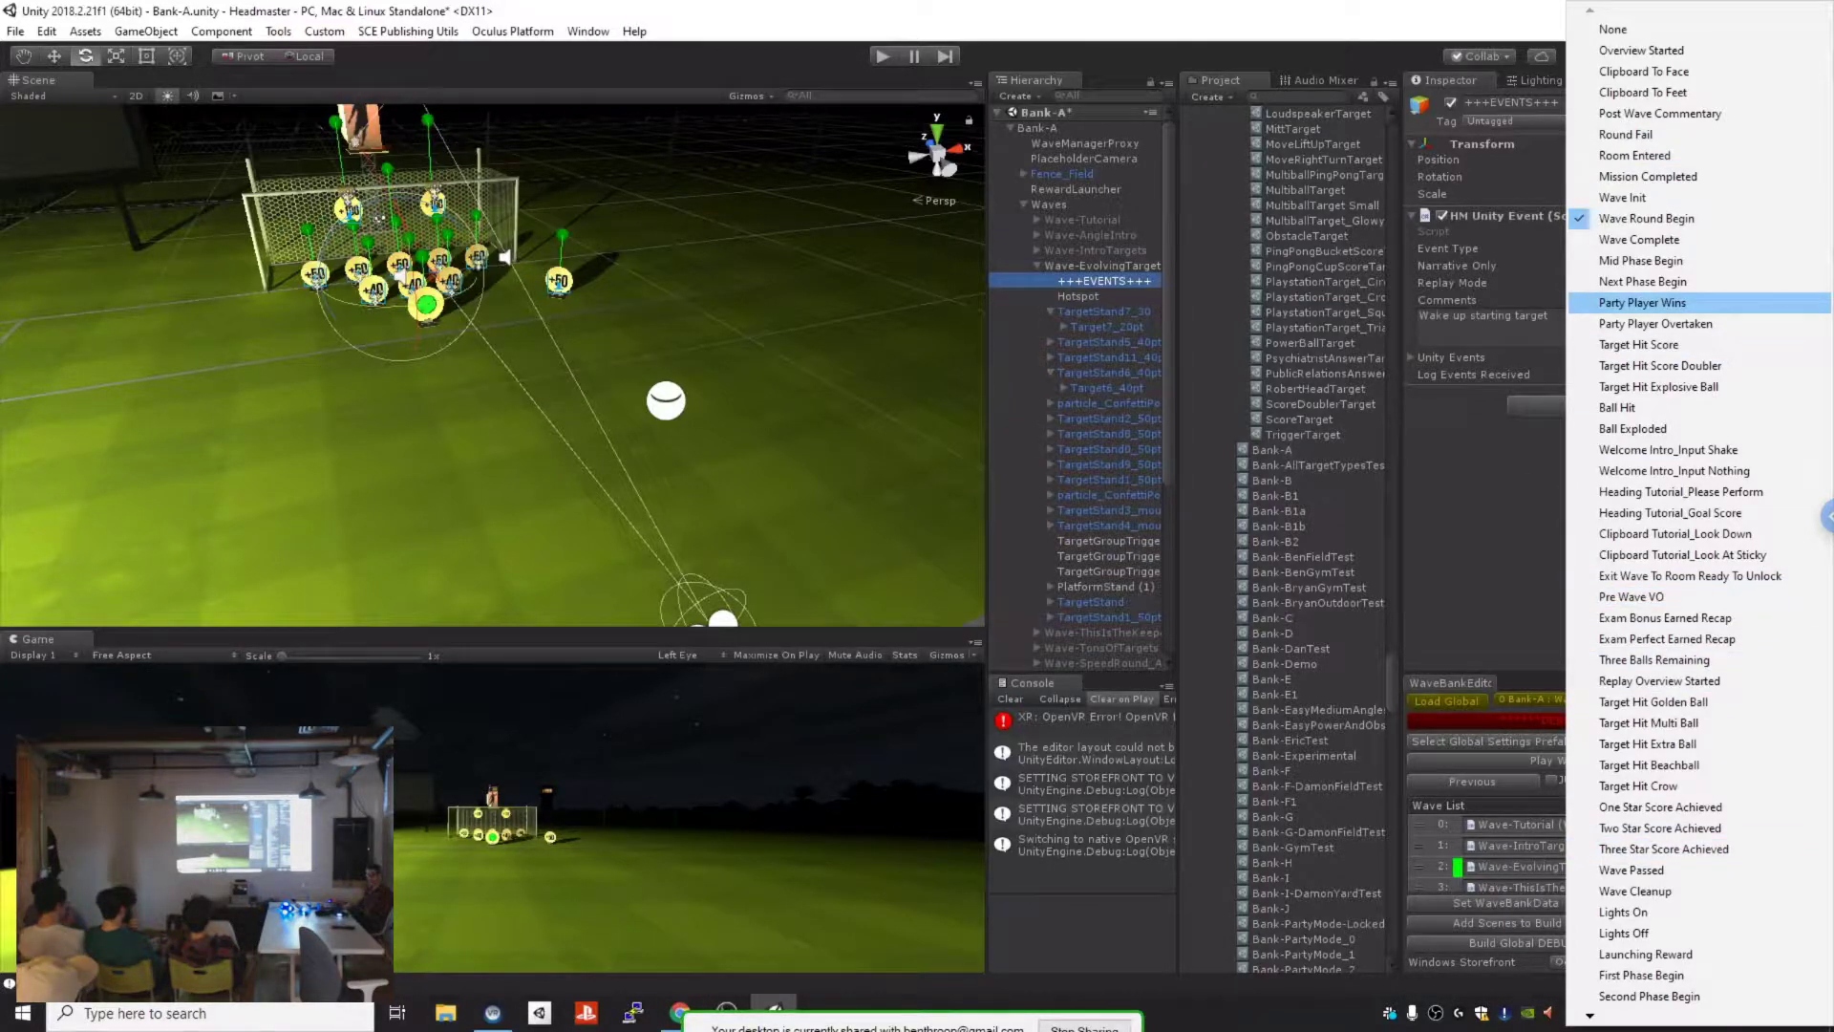
key(Escape)
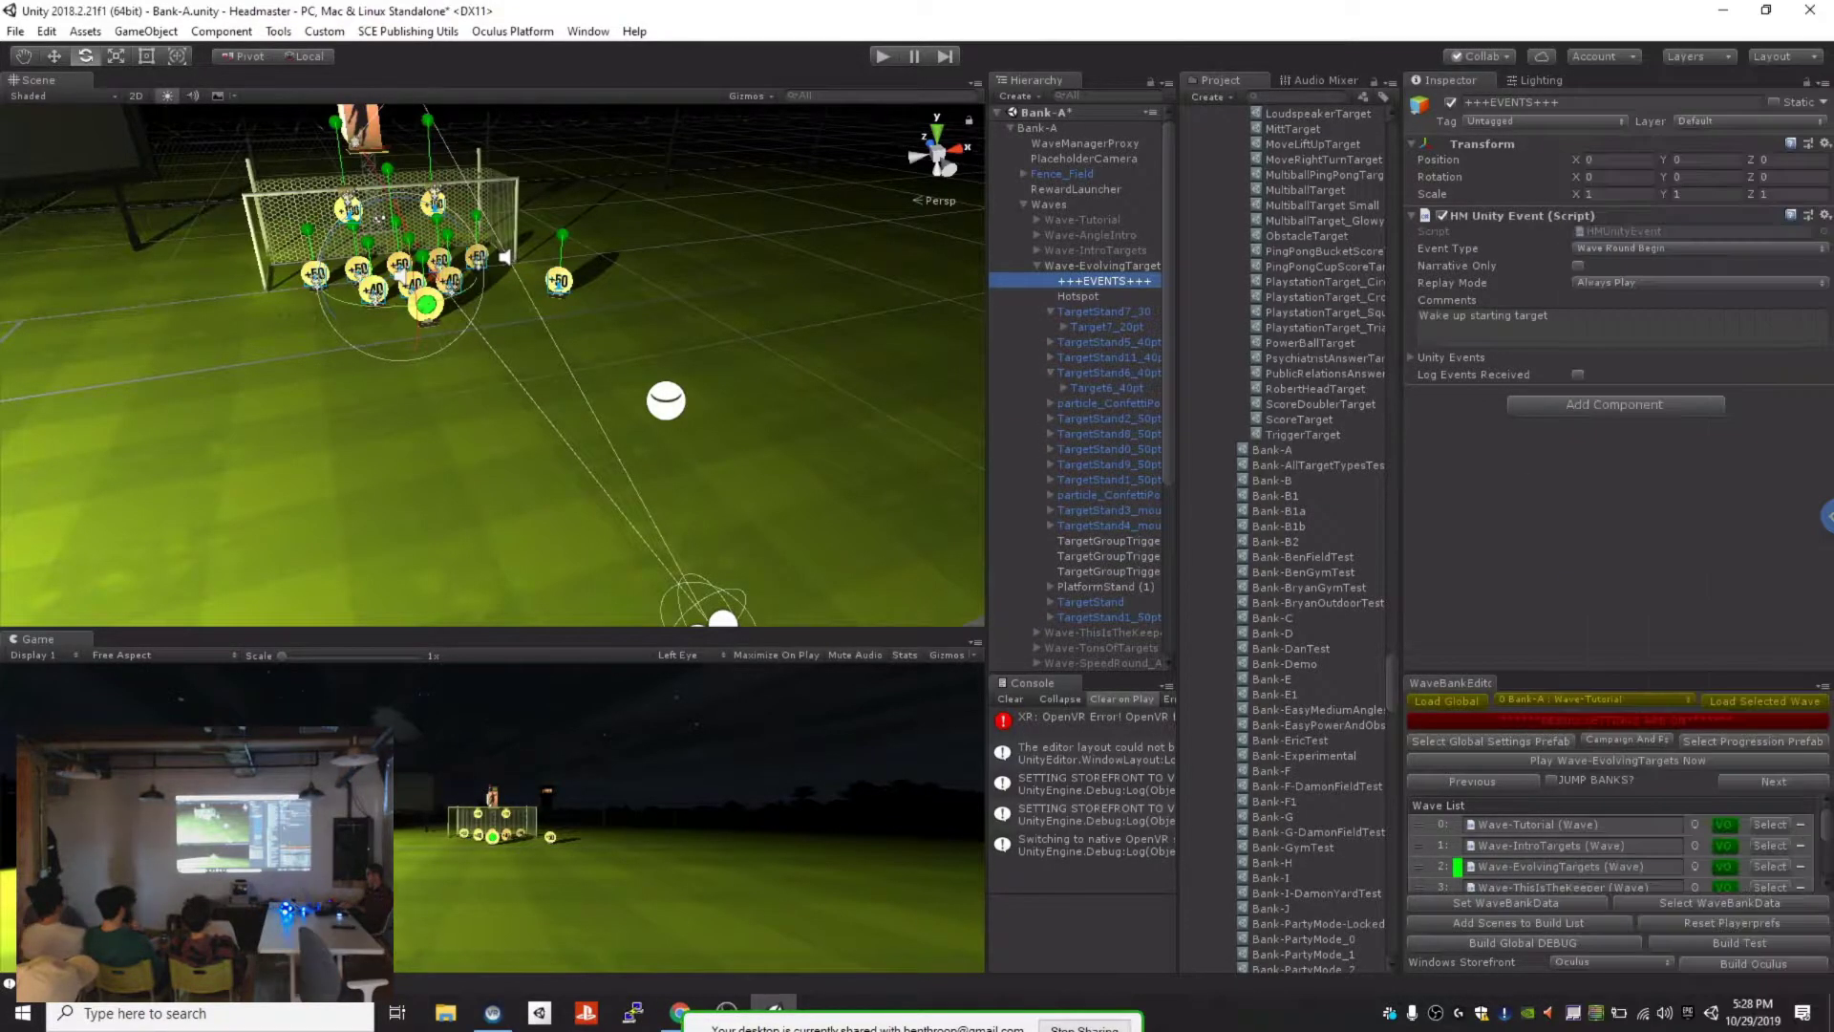
click(1550, 321)
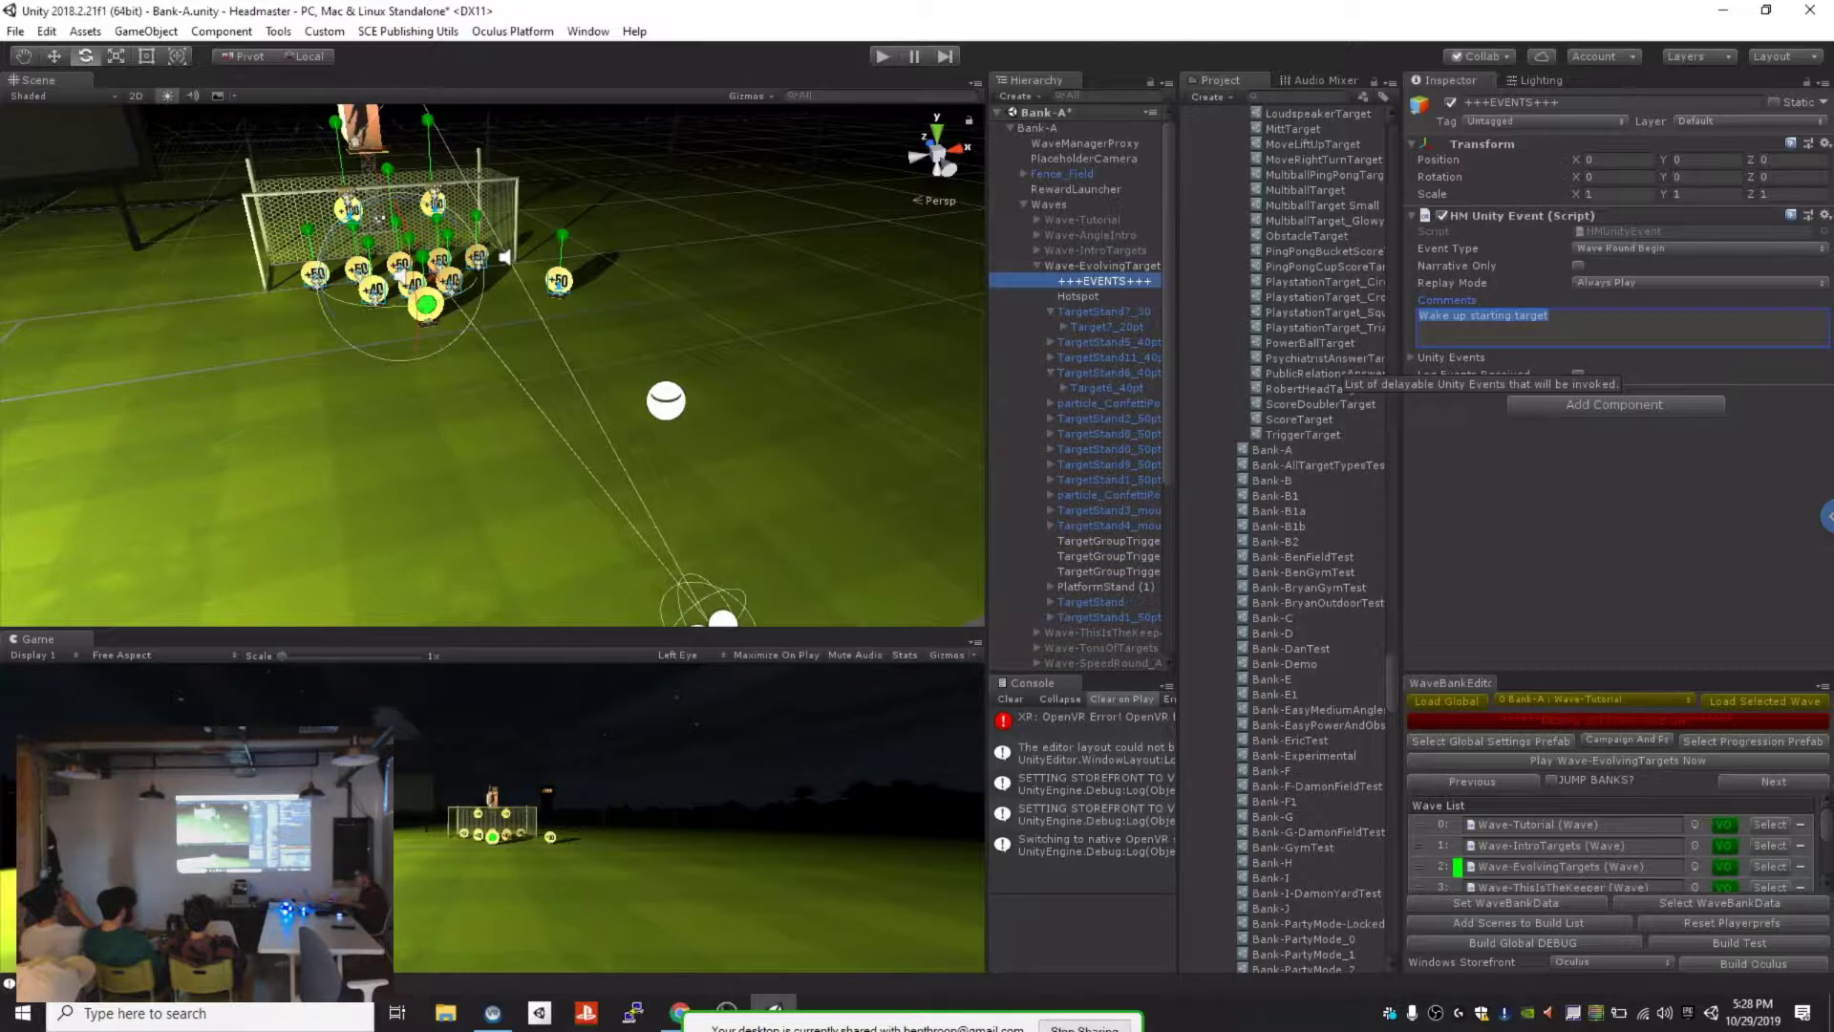
Step: Expand Unity Events and Element 0 in the HM Unity Event and locate the target object that its event references
click(1434, 357)
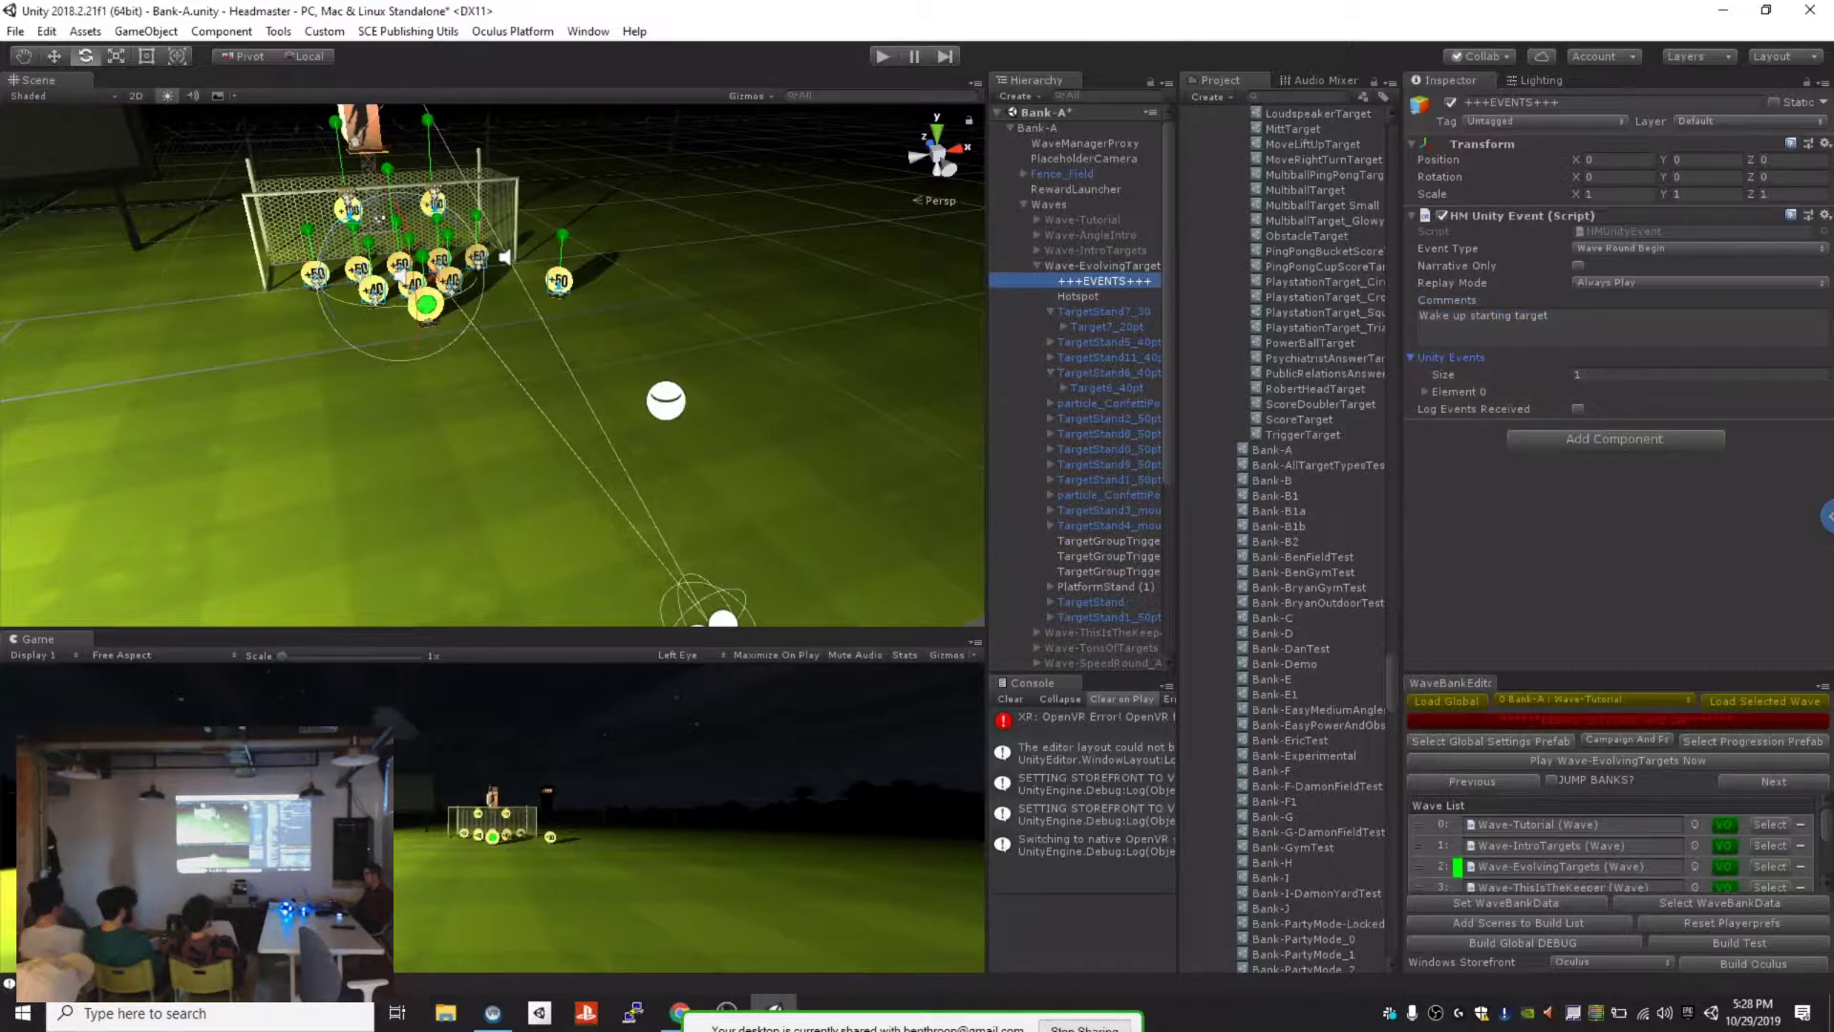
click(1424, 392)
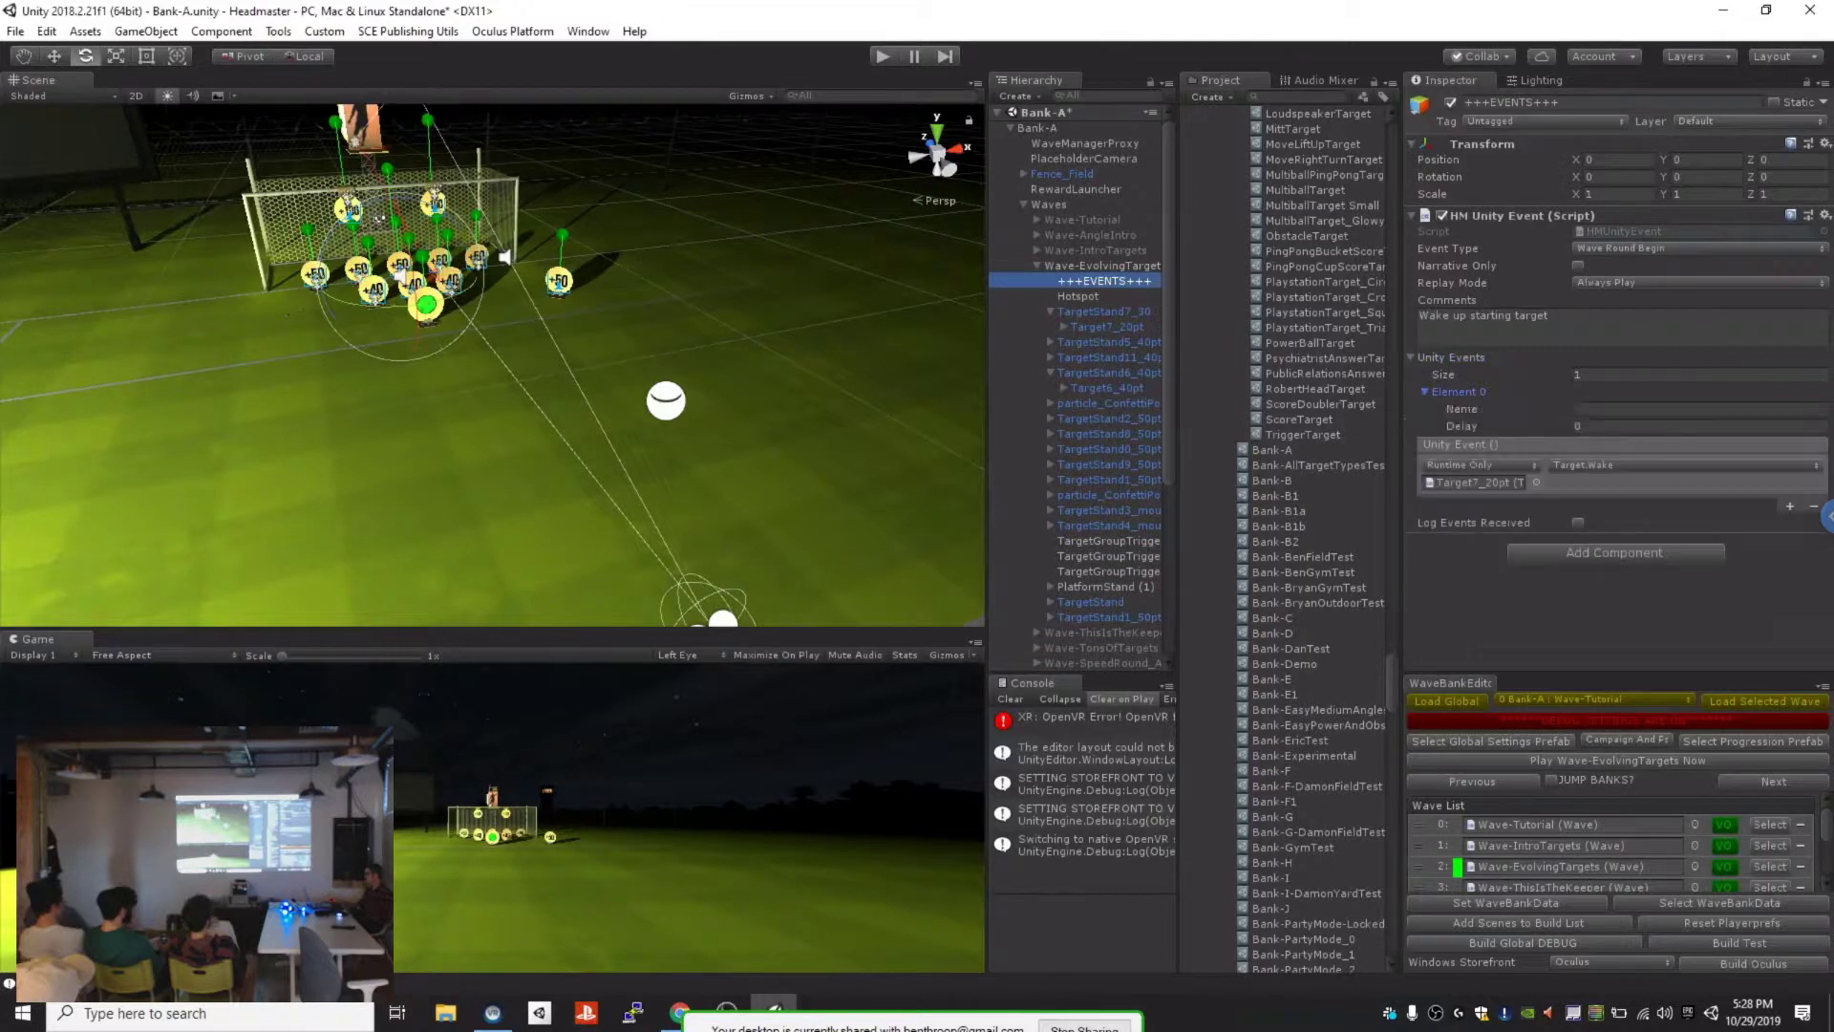
click(1476, 482)
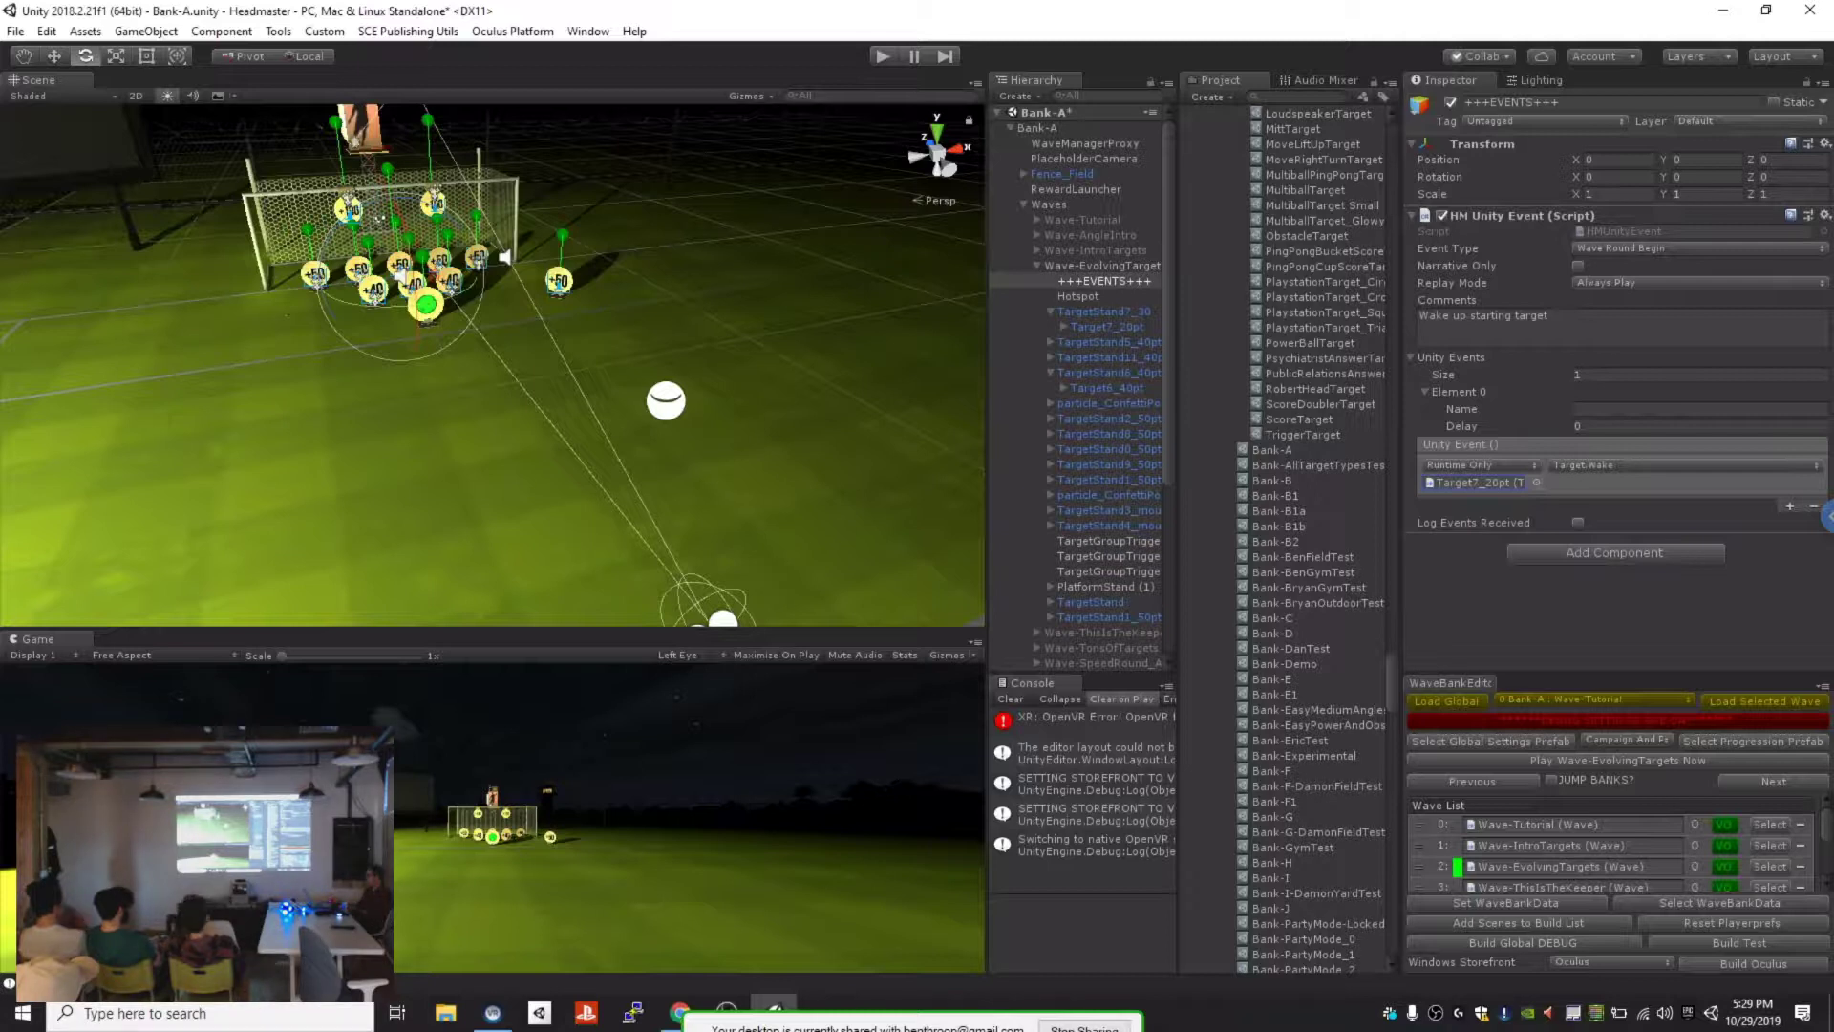
click(1105, 281)
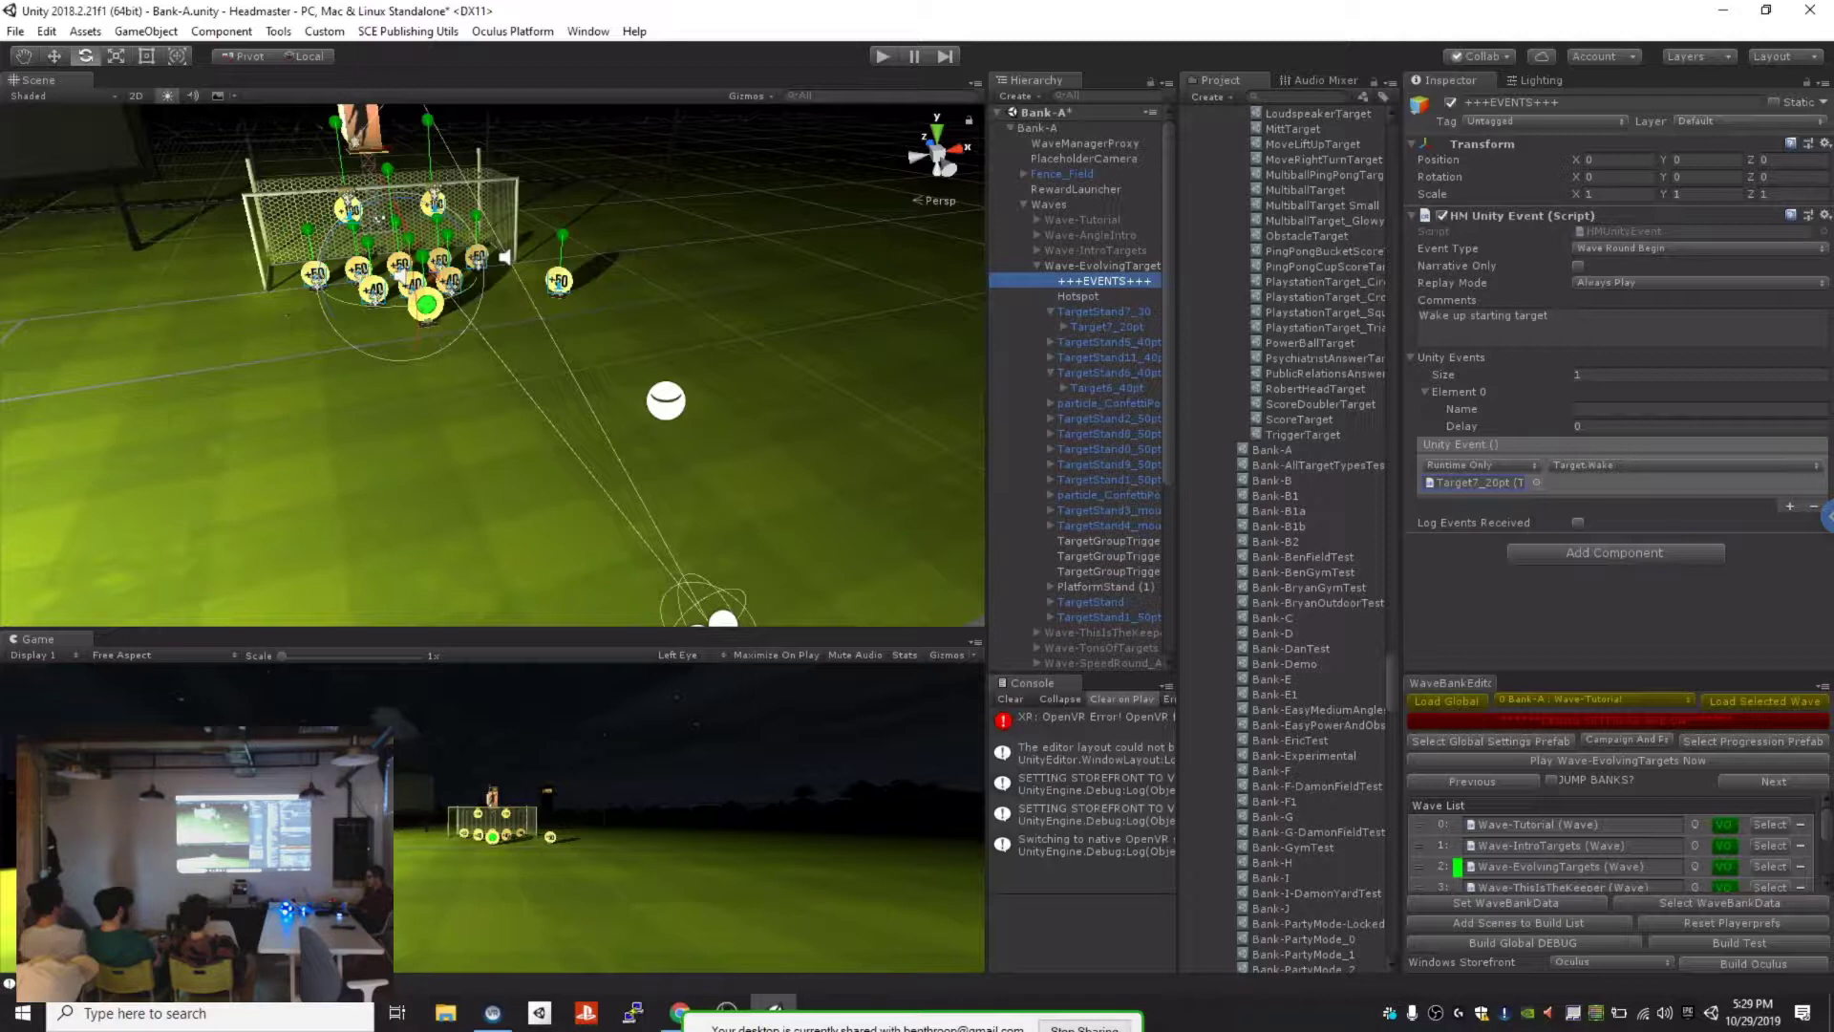
Step: Locate the target referenced by the wave's event, then add an empty On Target Hit entry to Target6_40pt
click(1474, 483)
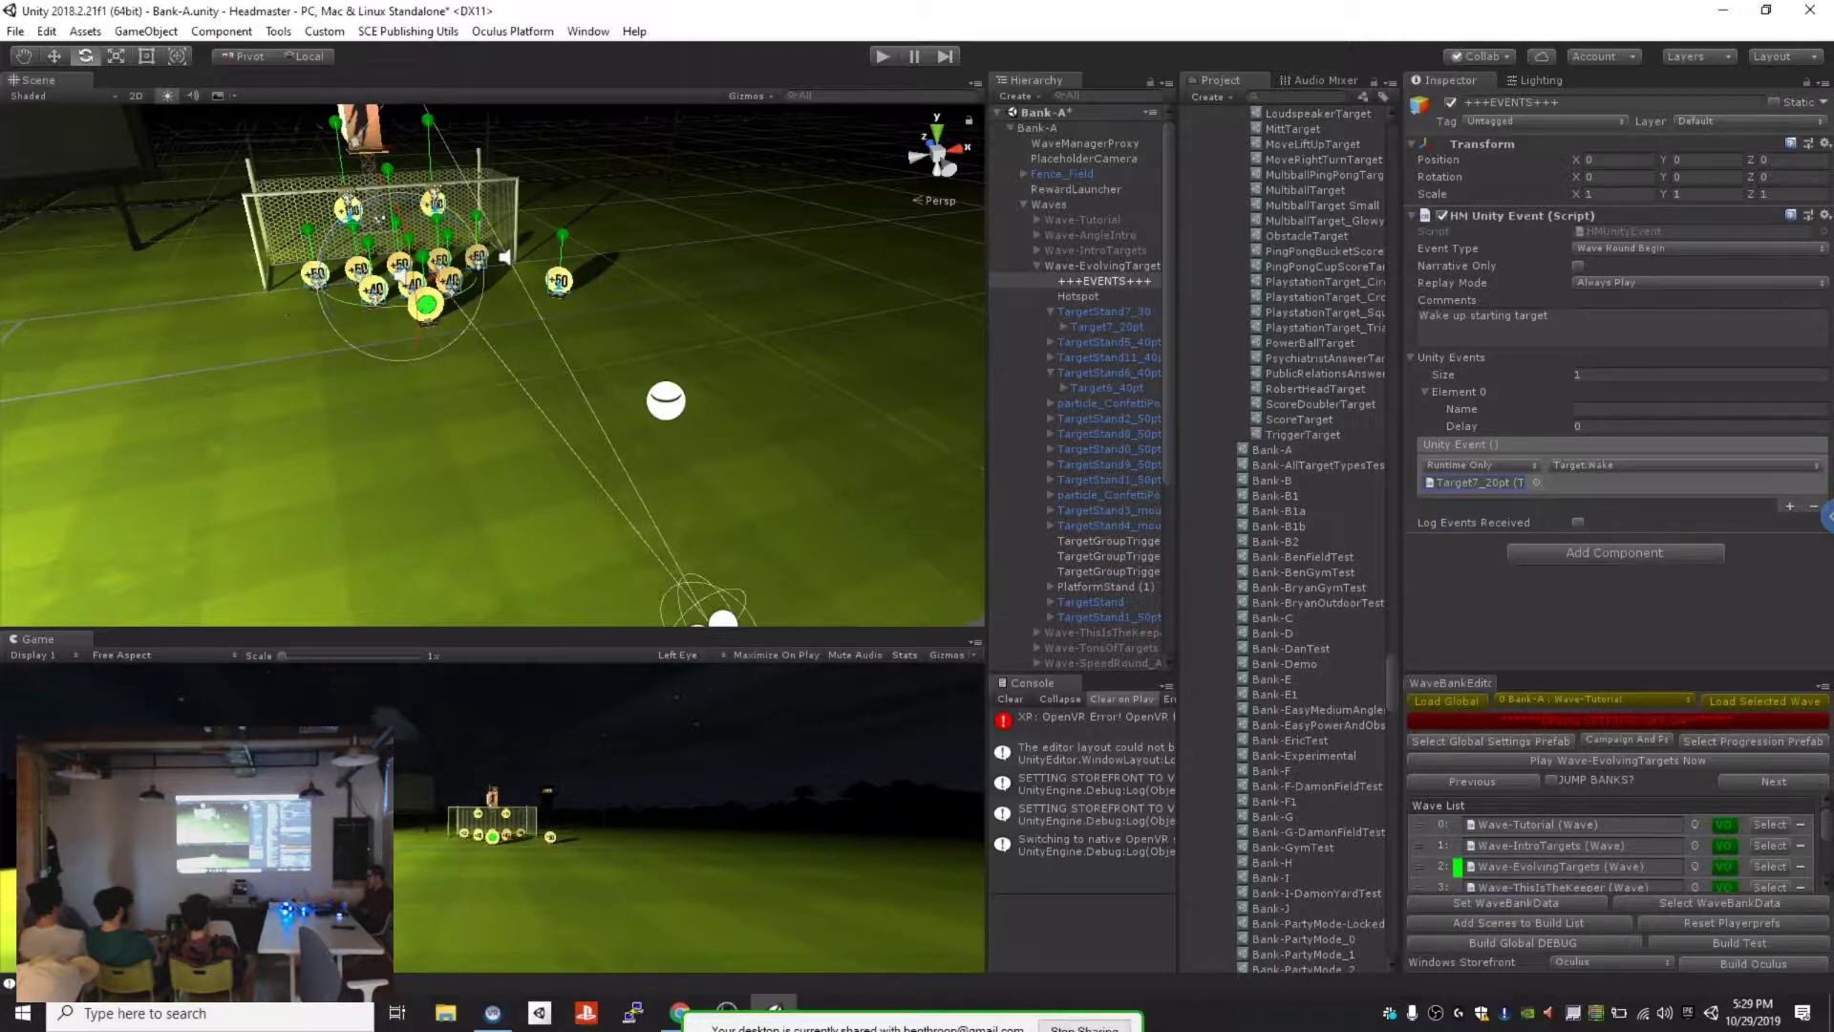
click(1474, 482)
click(1108, 373)
click(1108, 388)
scroll(1613, 382, down, 3)
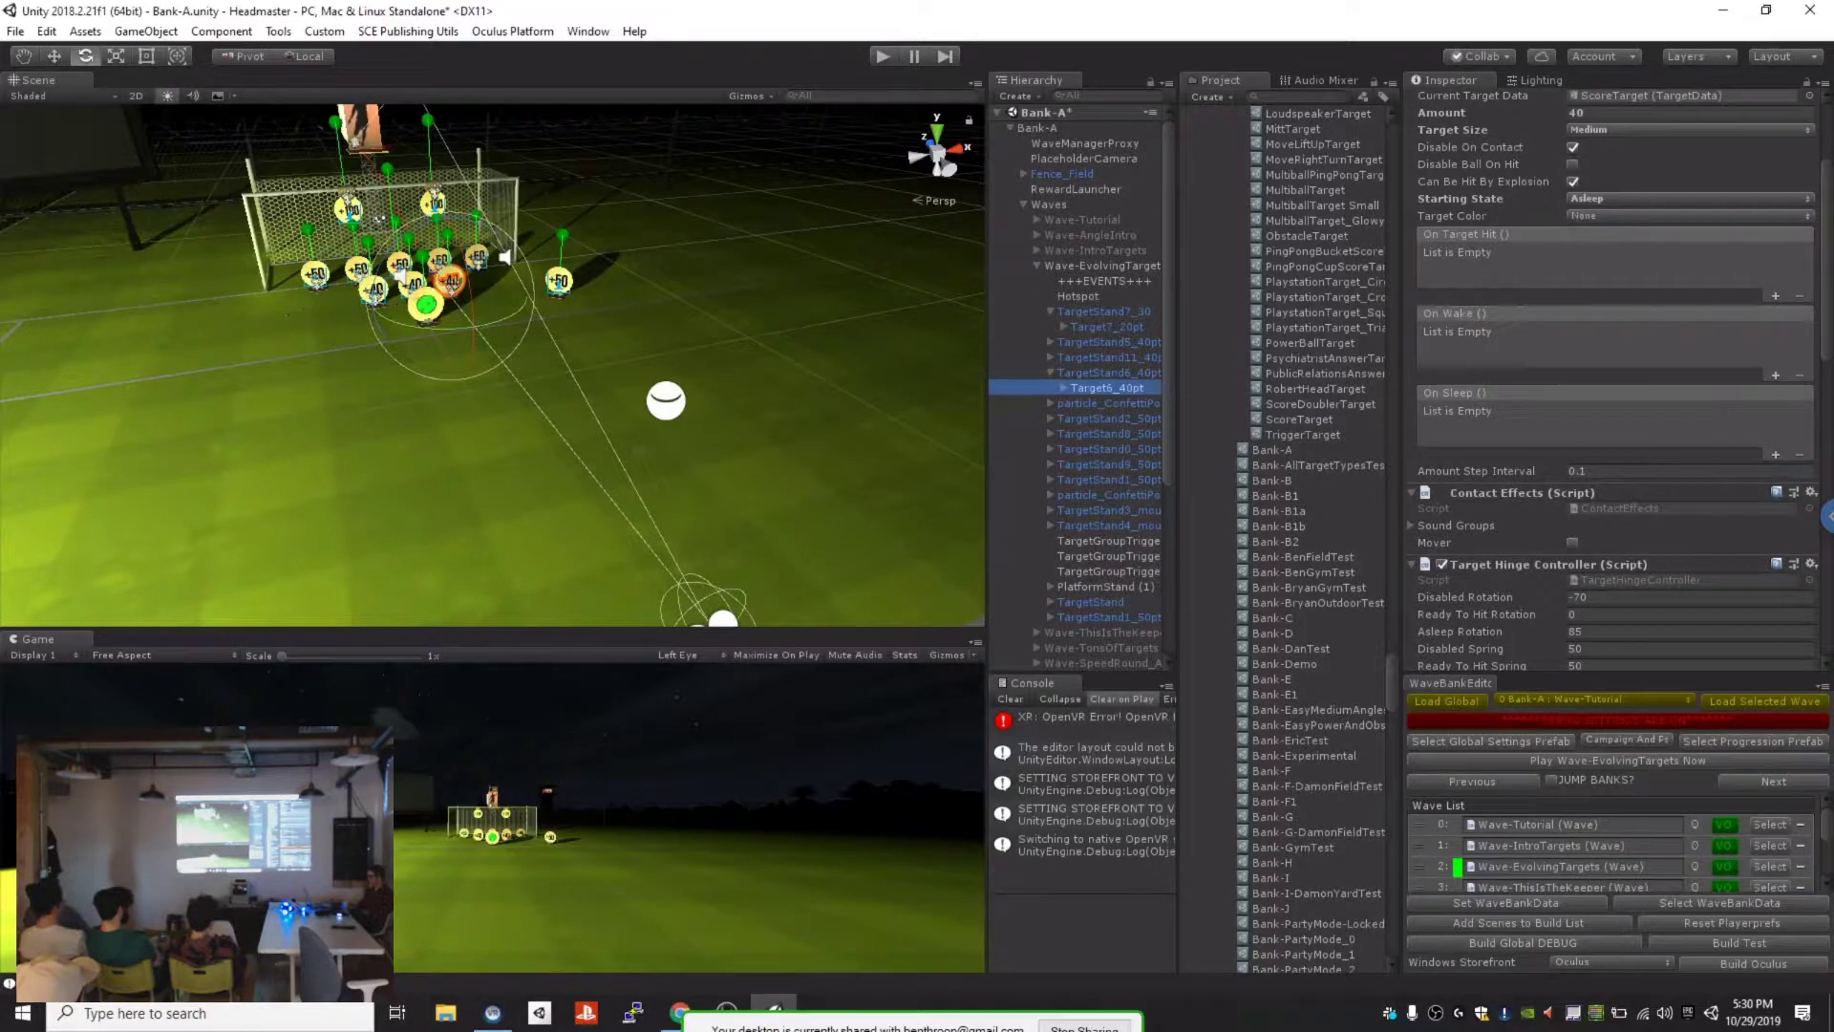
key(f)
alt+drag(592, 363, 392, 378)
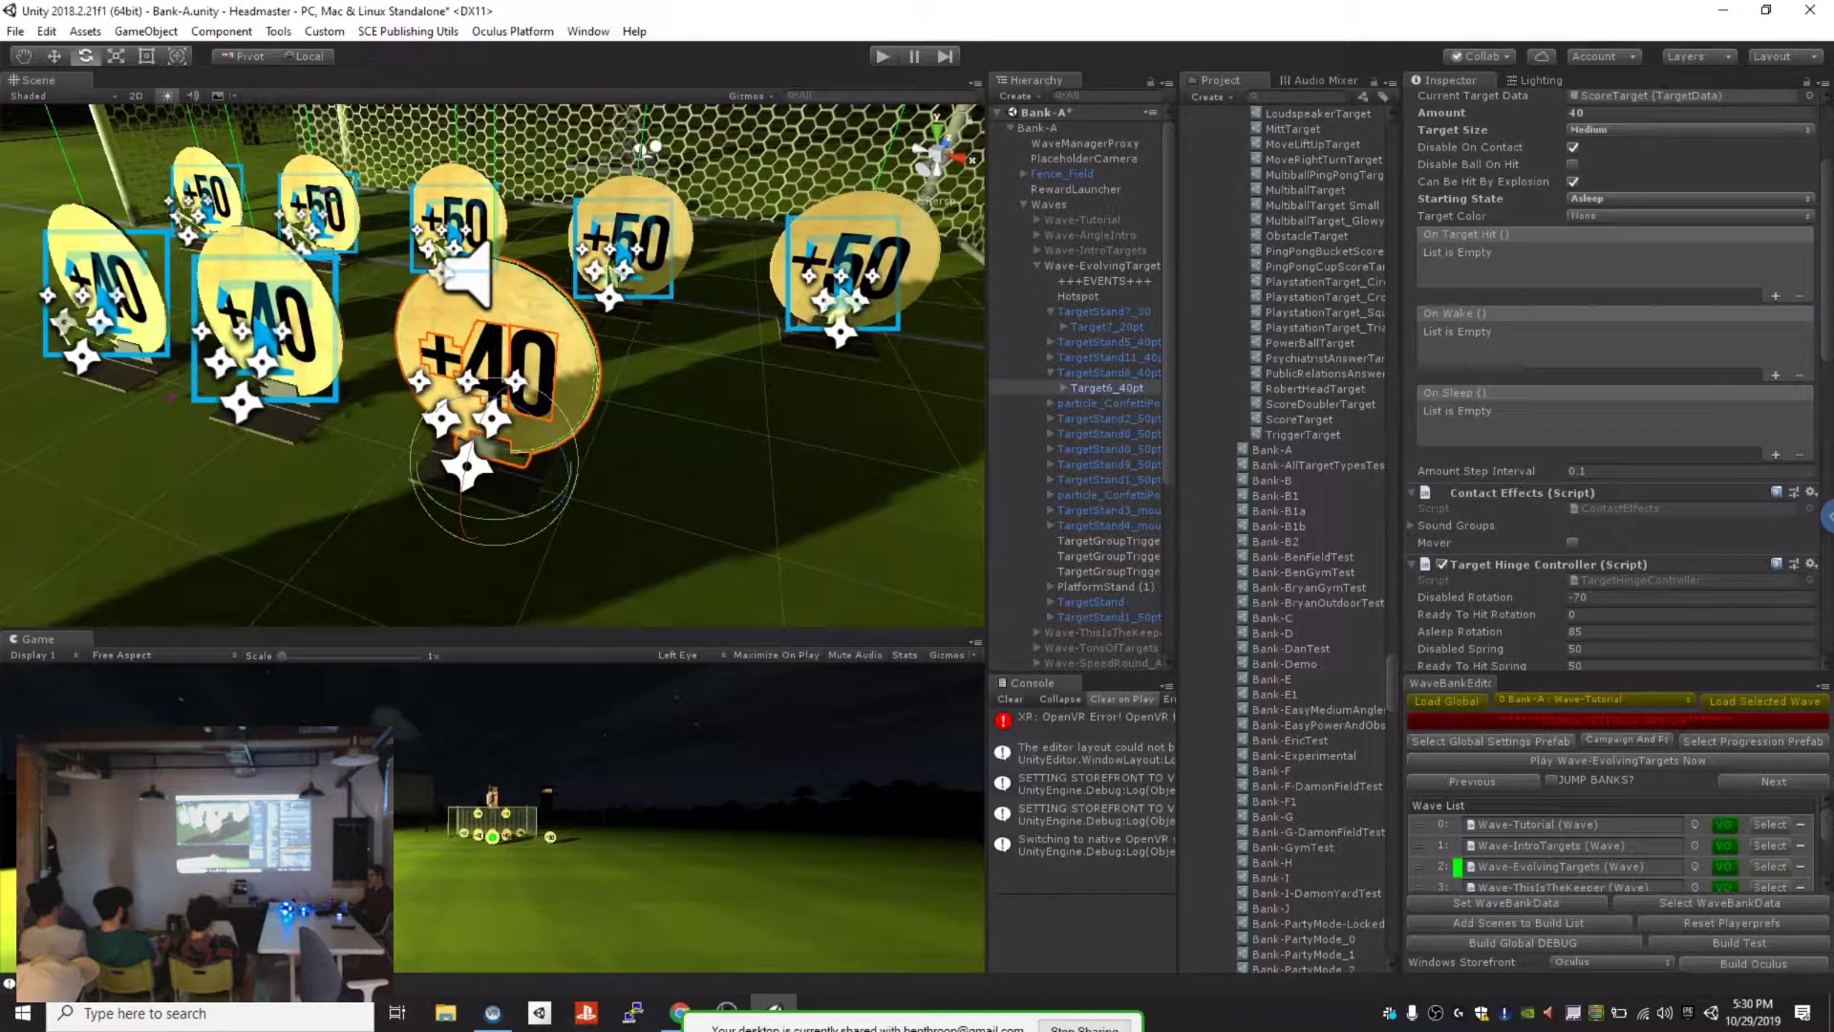
click(1775, 296)
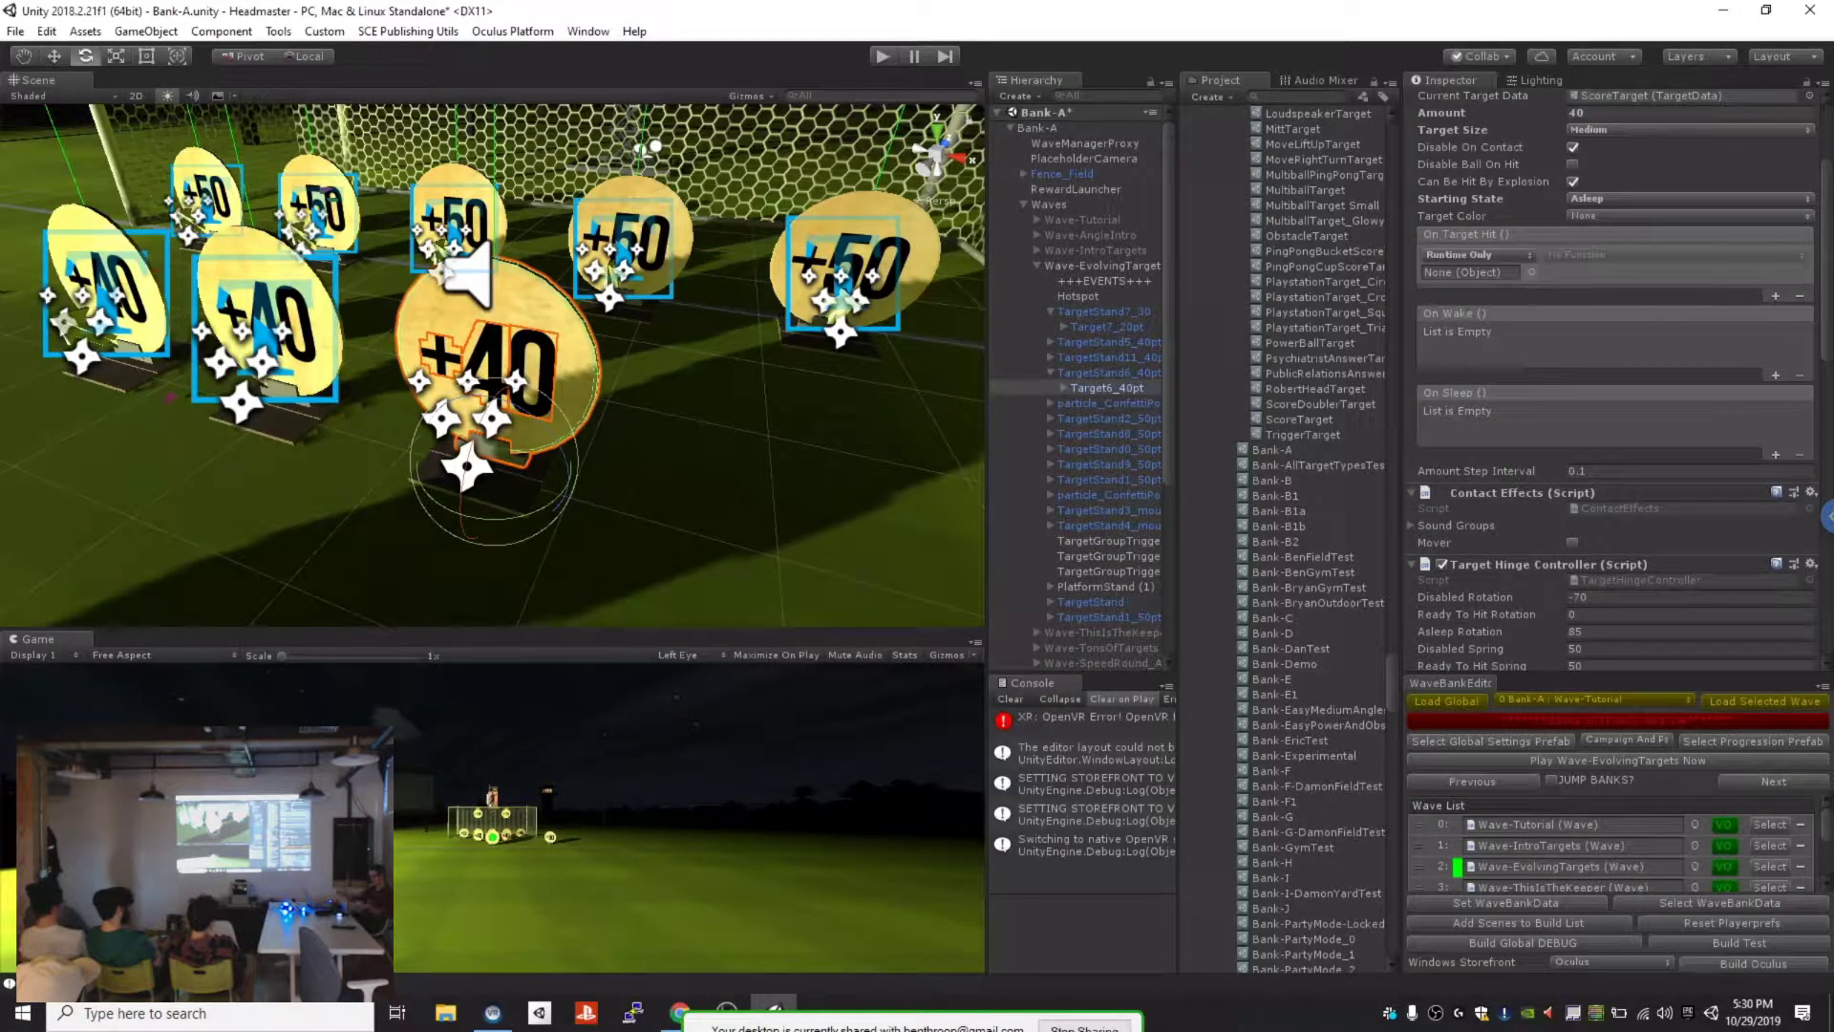
Step: Look over the target layout, then reselect the wave's +++EVENTS+++ object and review its HM Unity Event's Event Type options
scroll(1079, 382, down, 1)
scroll(493, 365, down, 5)
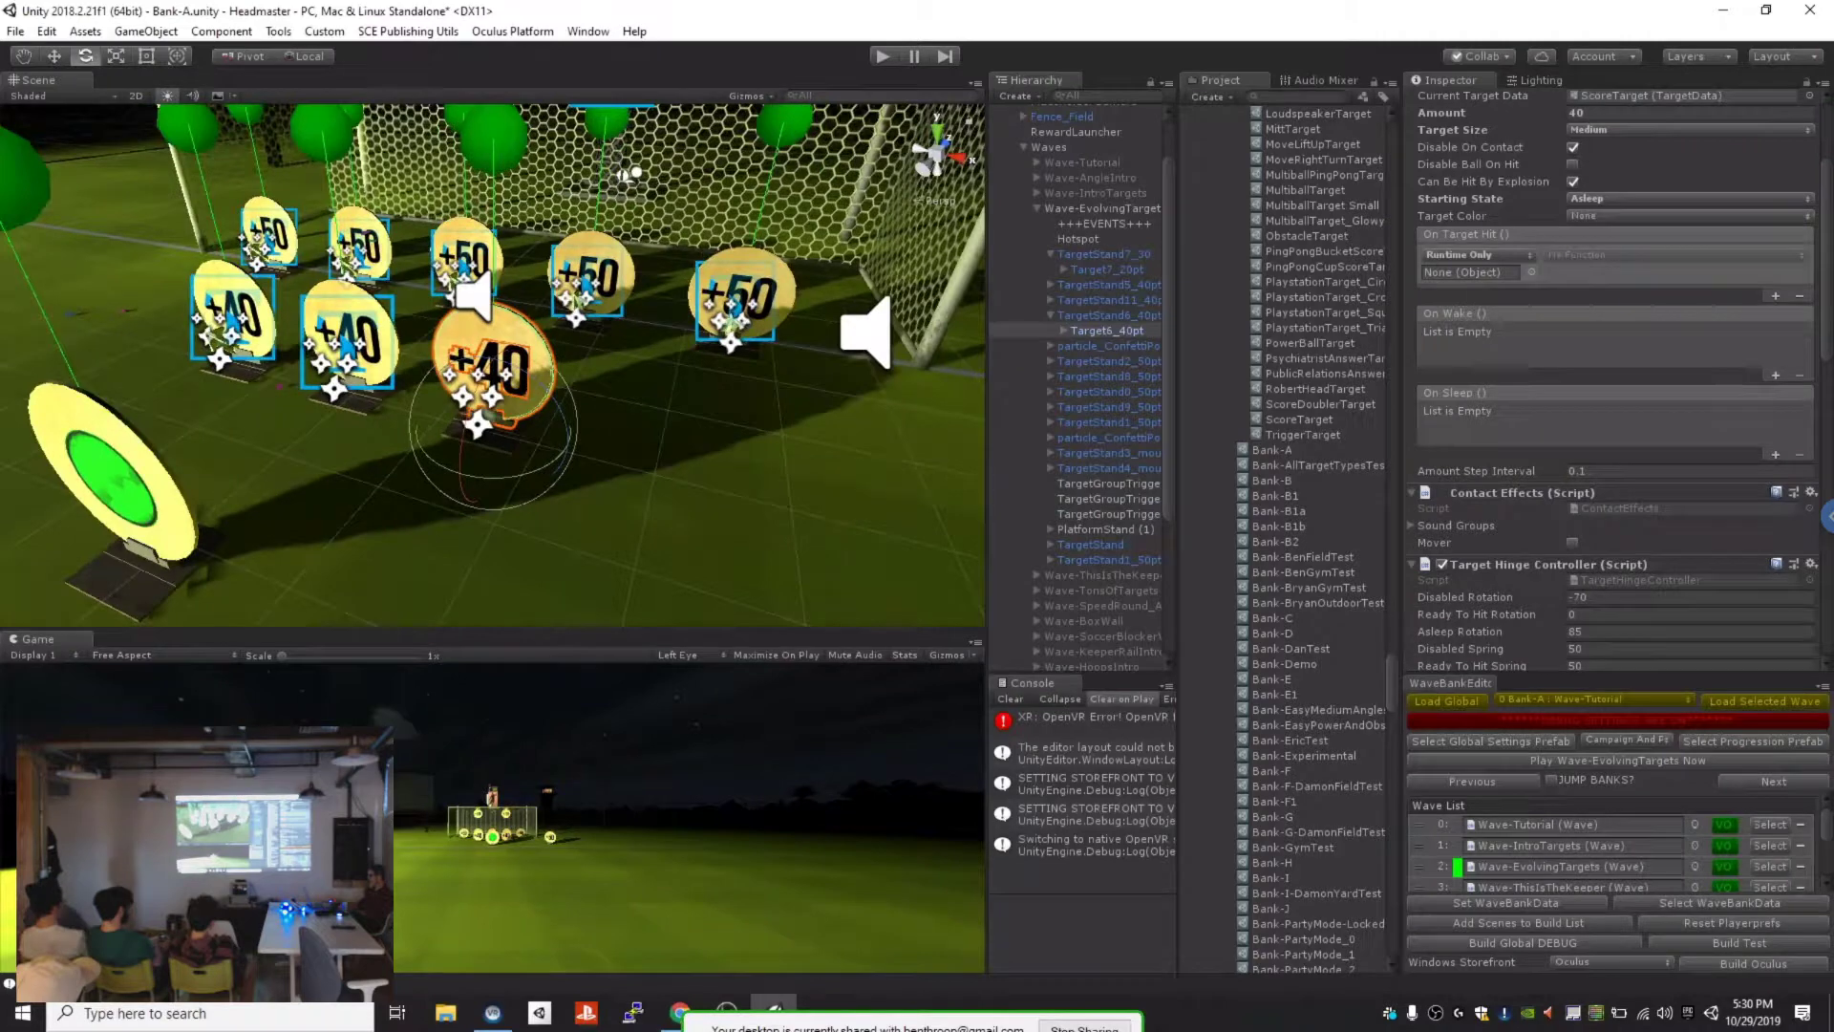
scroll(1080, 382, down, 4)
scroll(493, 366, down, 2)
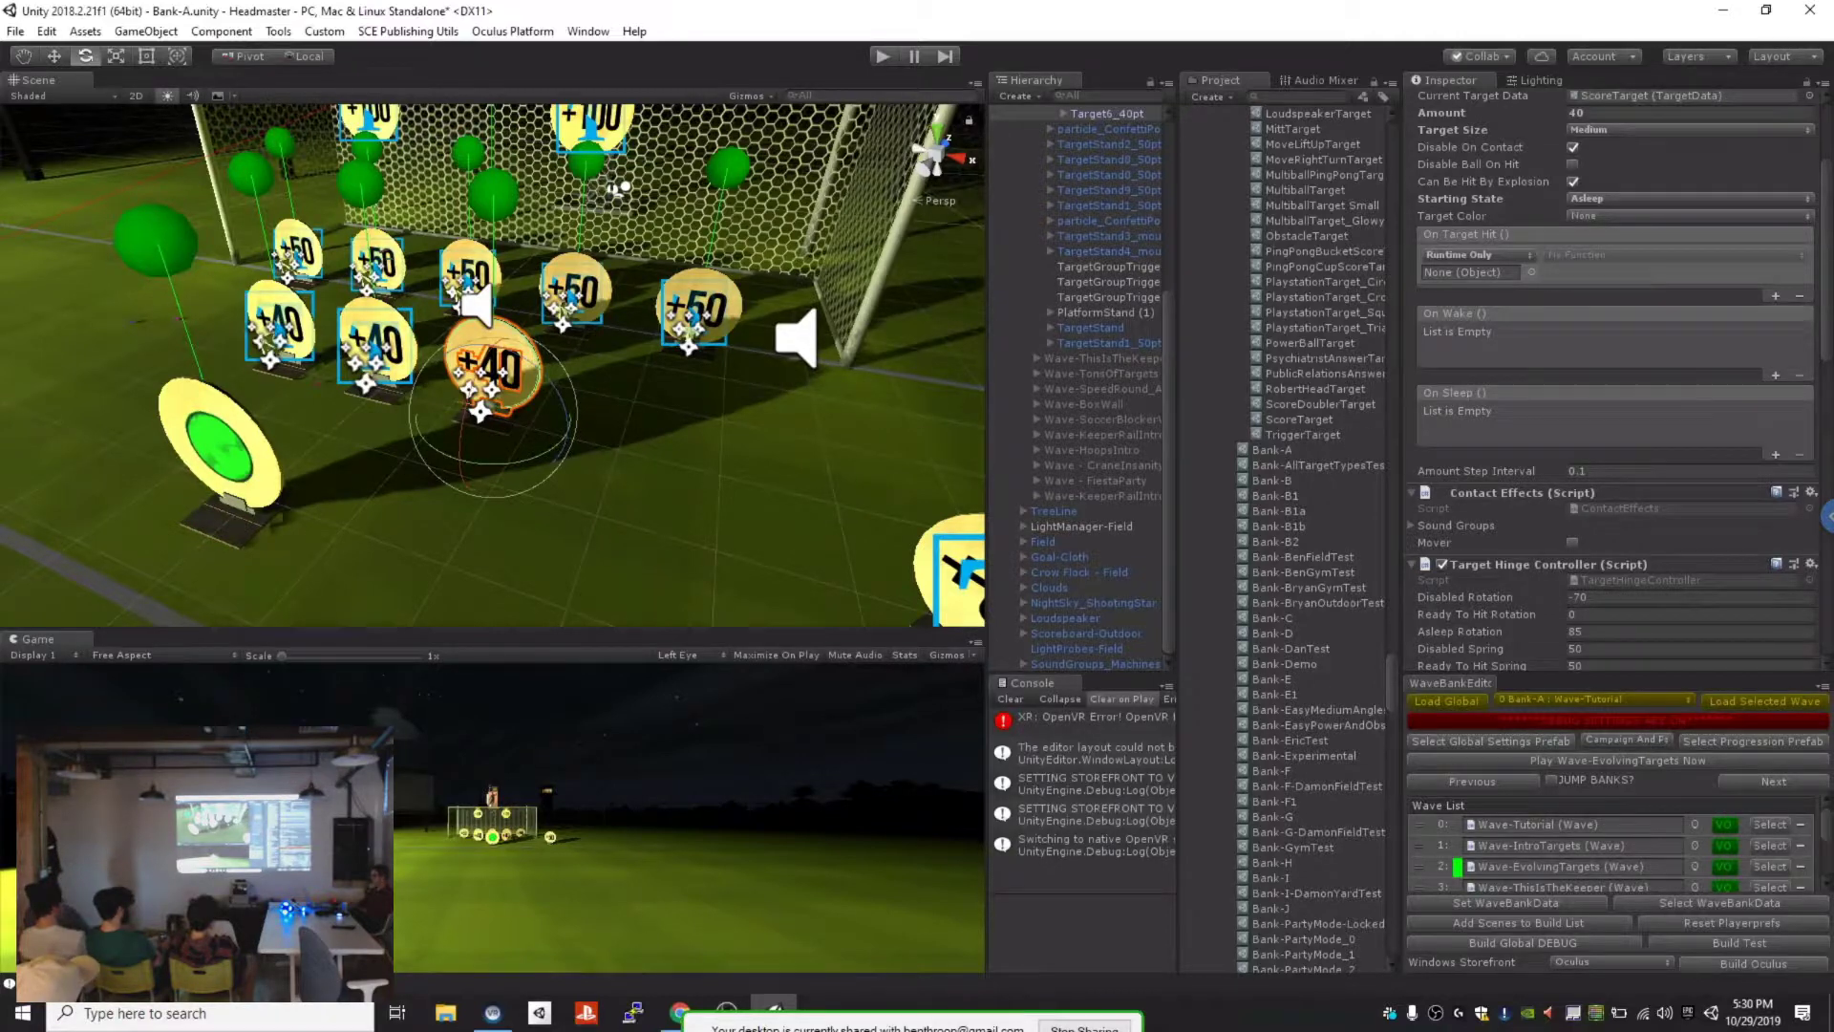
scroll(493, 365, down, 3)
alt+drag(493, 383, 602, 360)
scroll(1080, 383, up, 3)
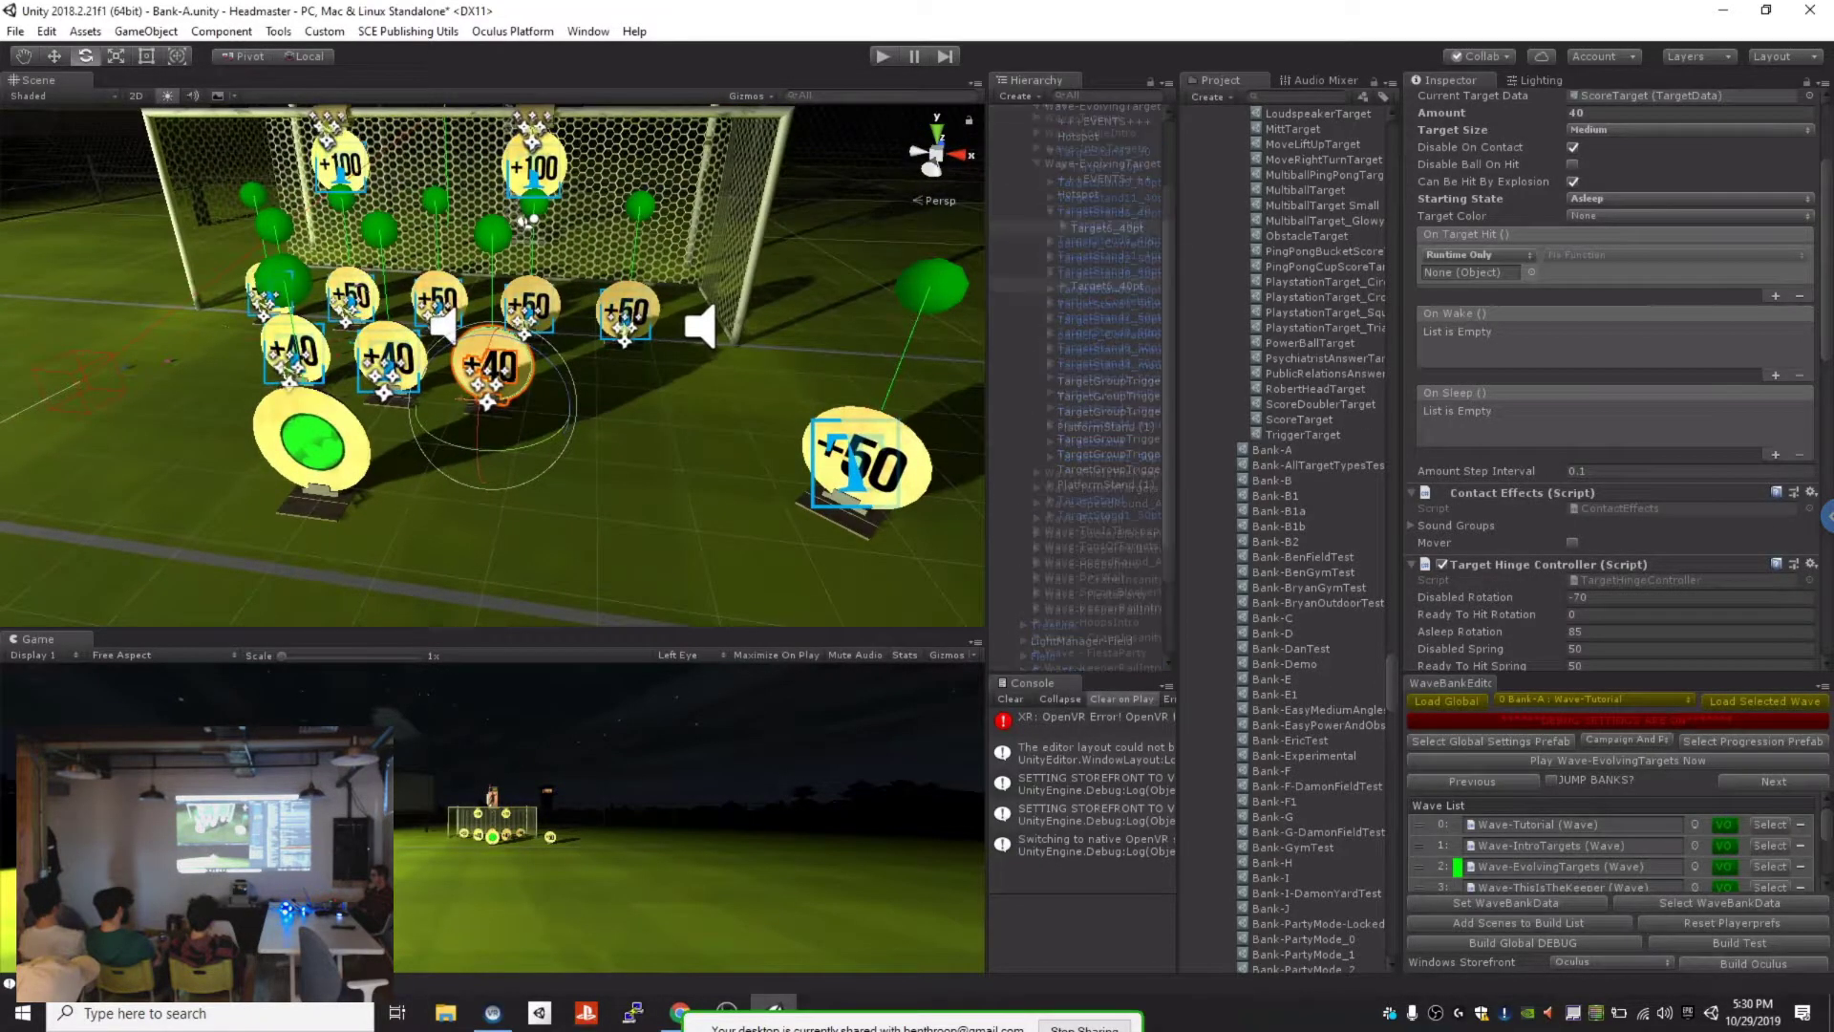
click(1106, 179)
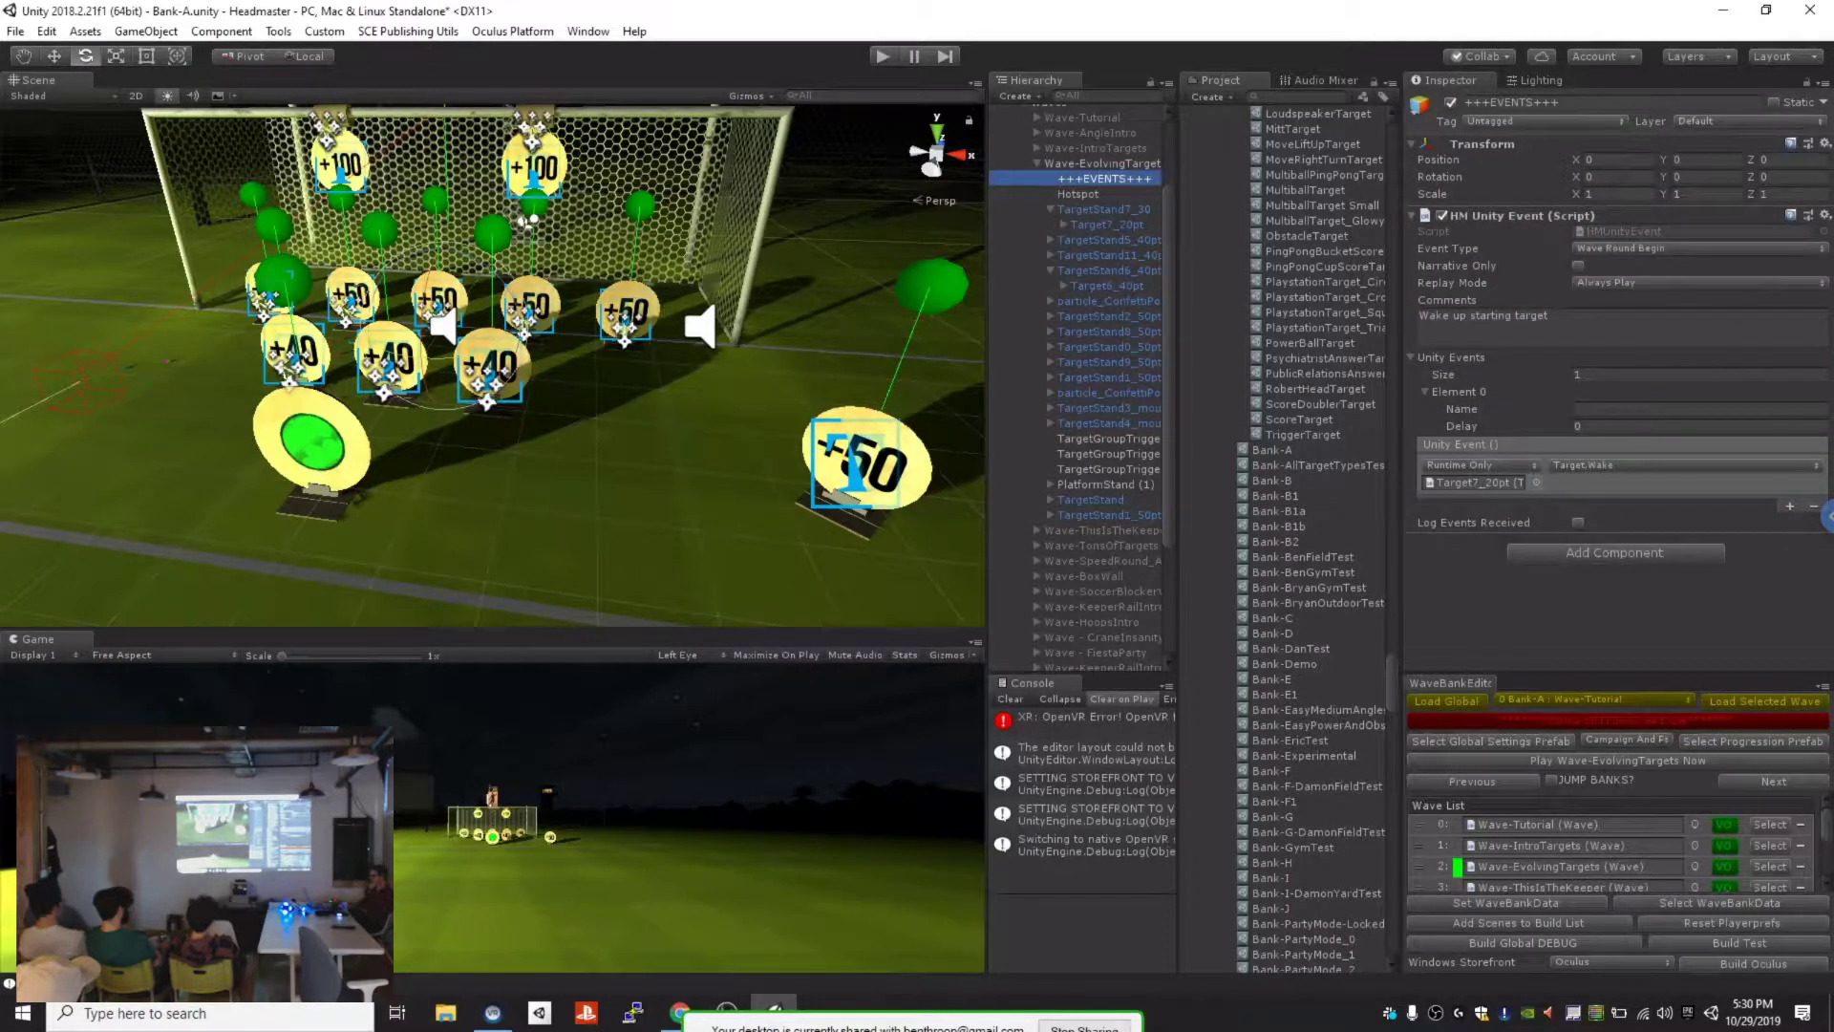
click(1701, 247)
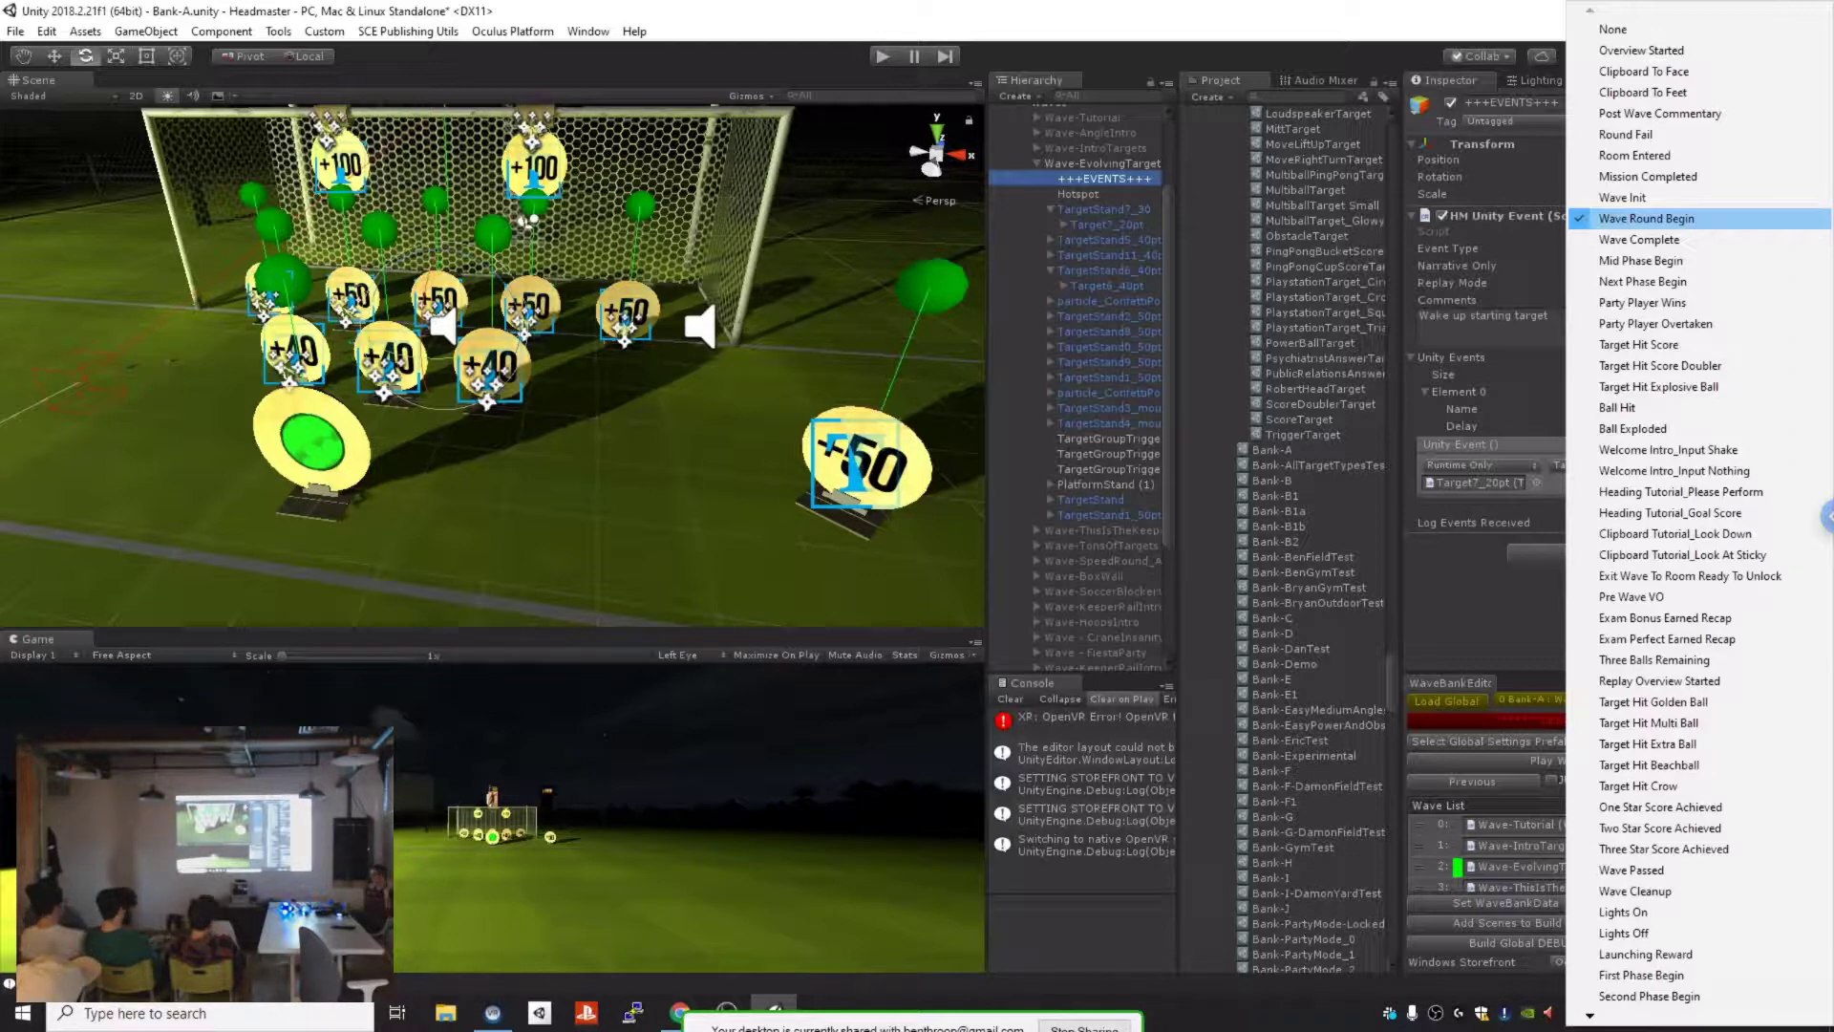
Step: Switch to the Level Design Tools slide in the Google Slides presentation
key(alt+Tab)
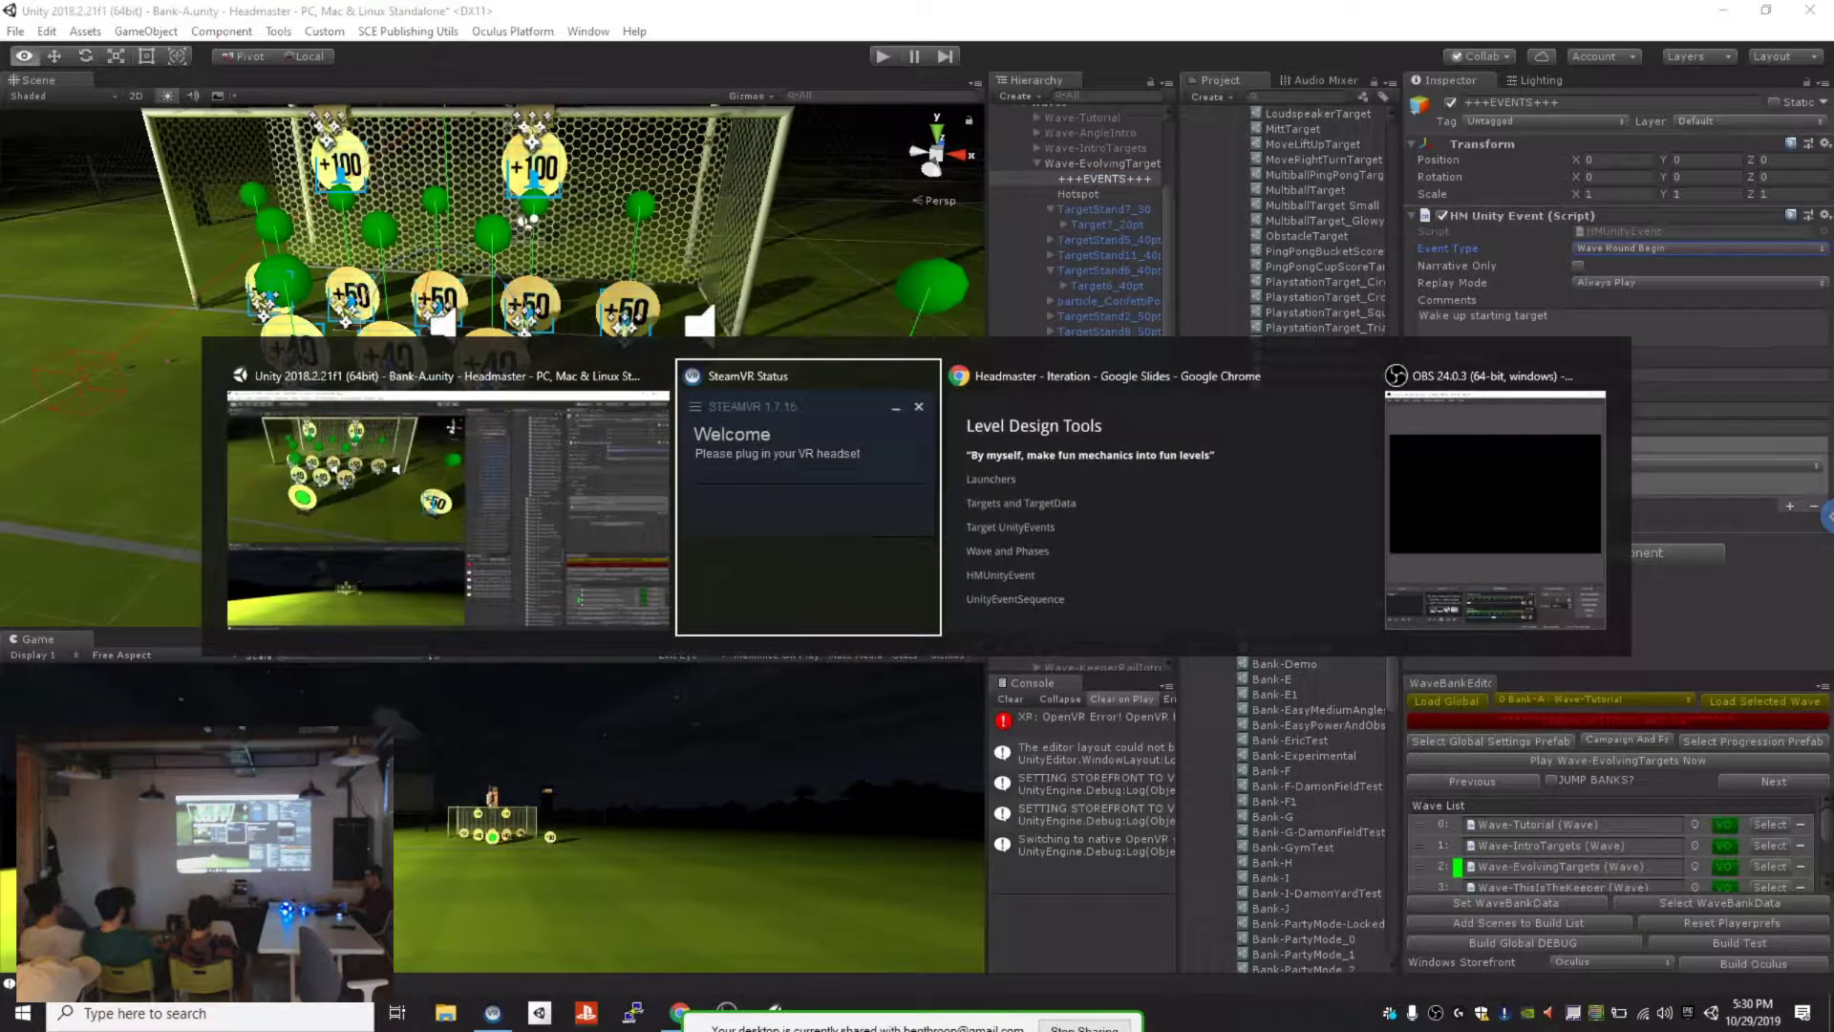
key(alt+Tab)
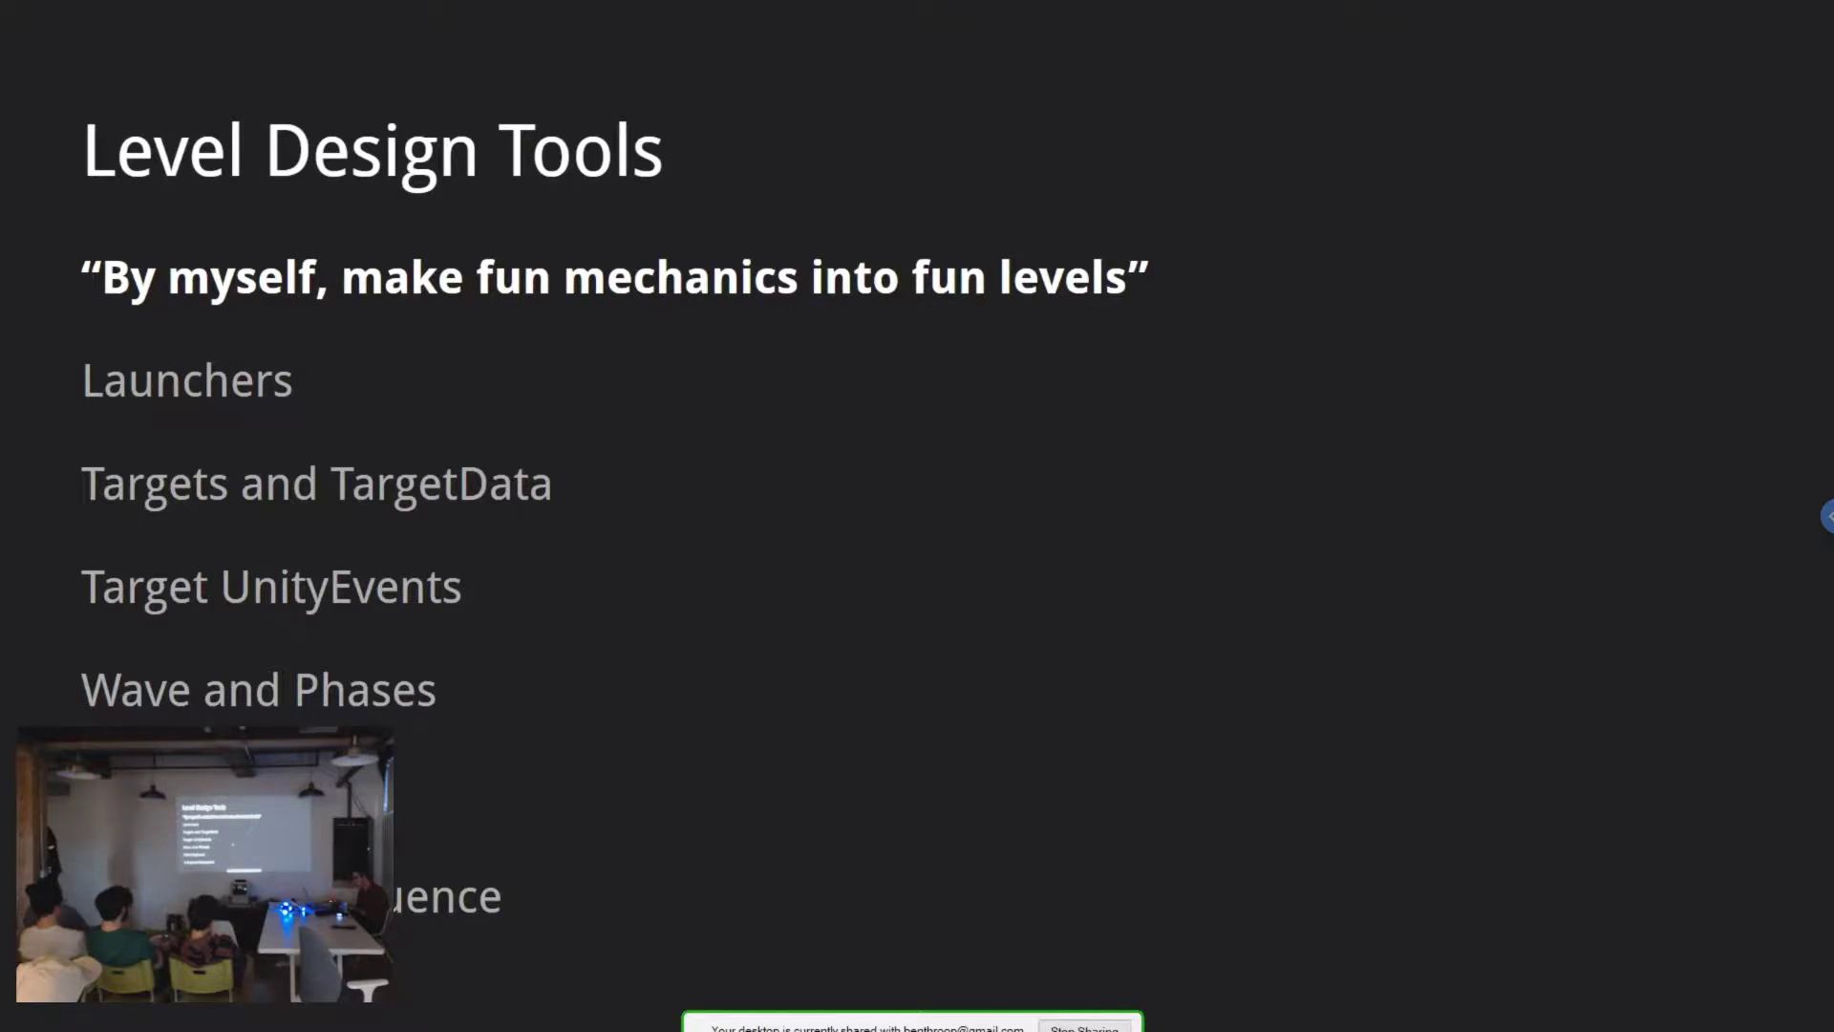
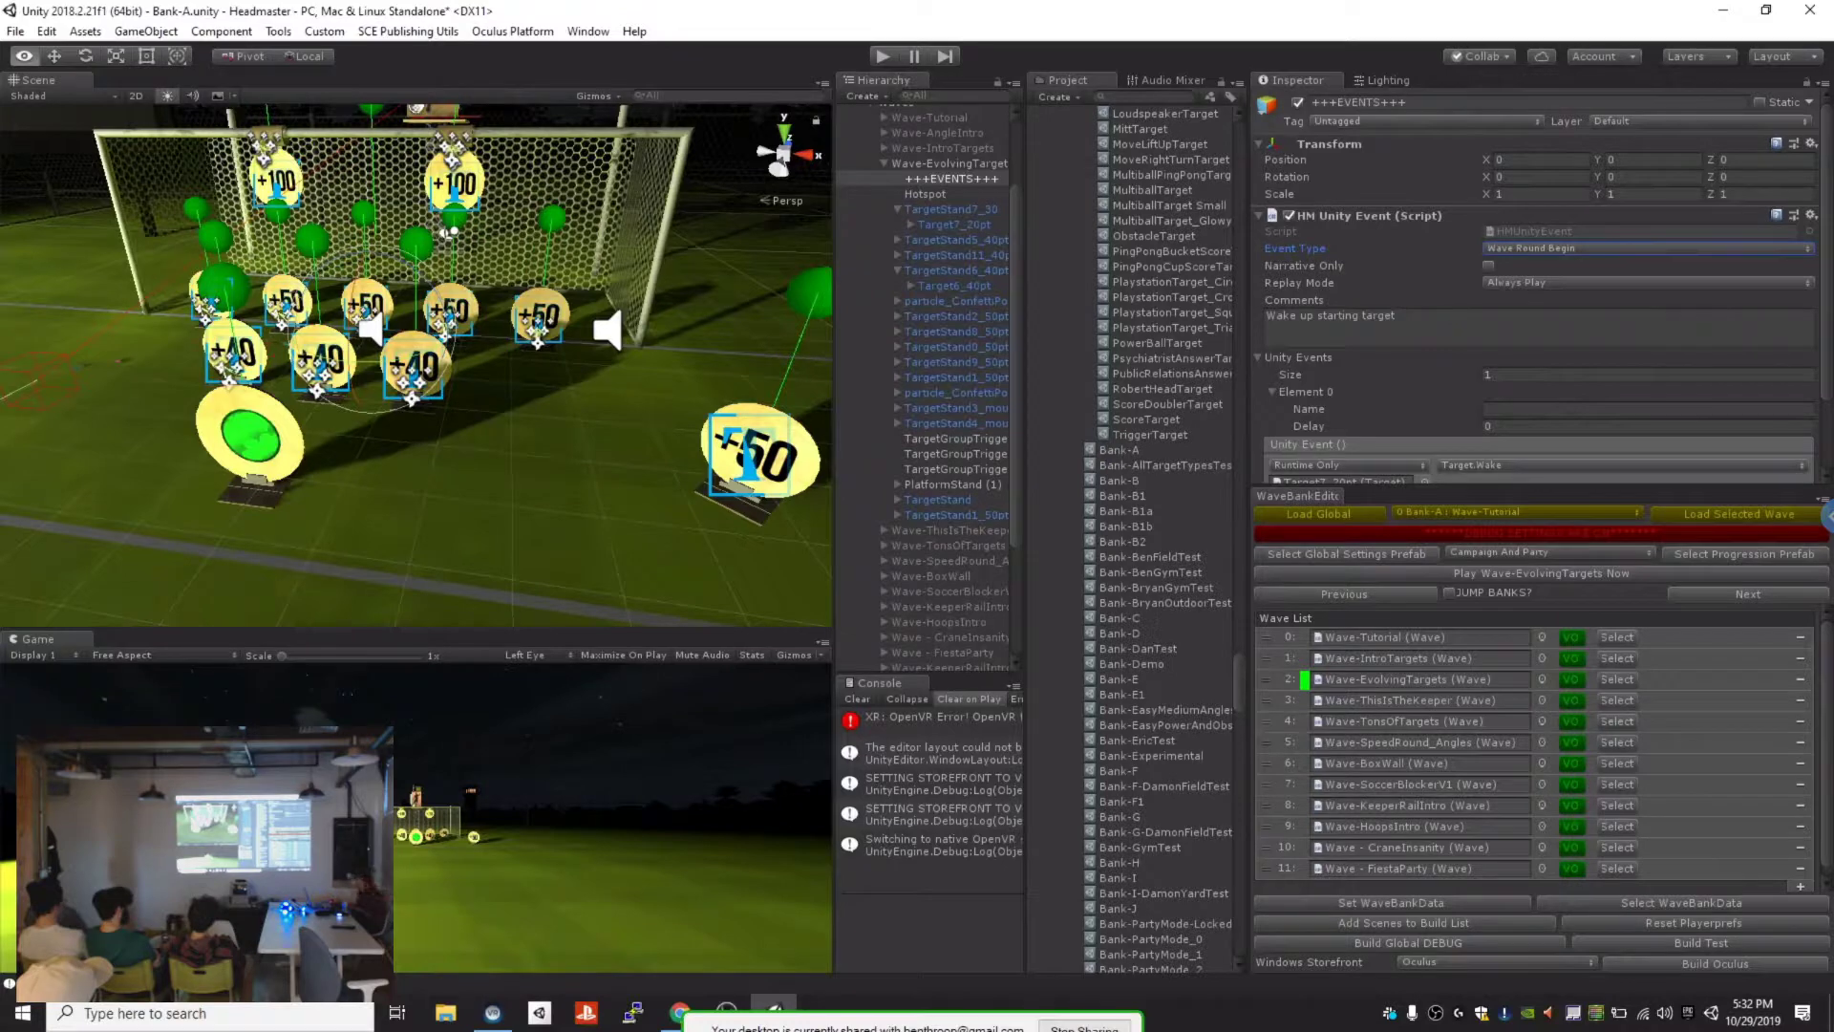
Step: Locate Wave-Tutorial from the Wave List, then widen the scene hierarchy and collapse Wave-EvolvingTargets
click(1399, 637)
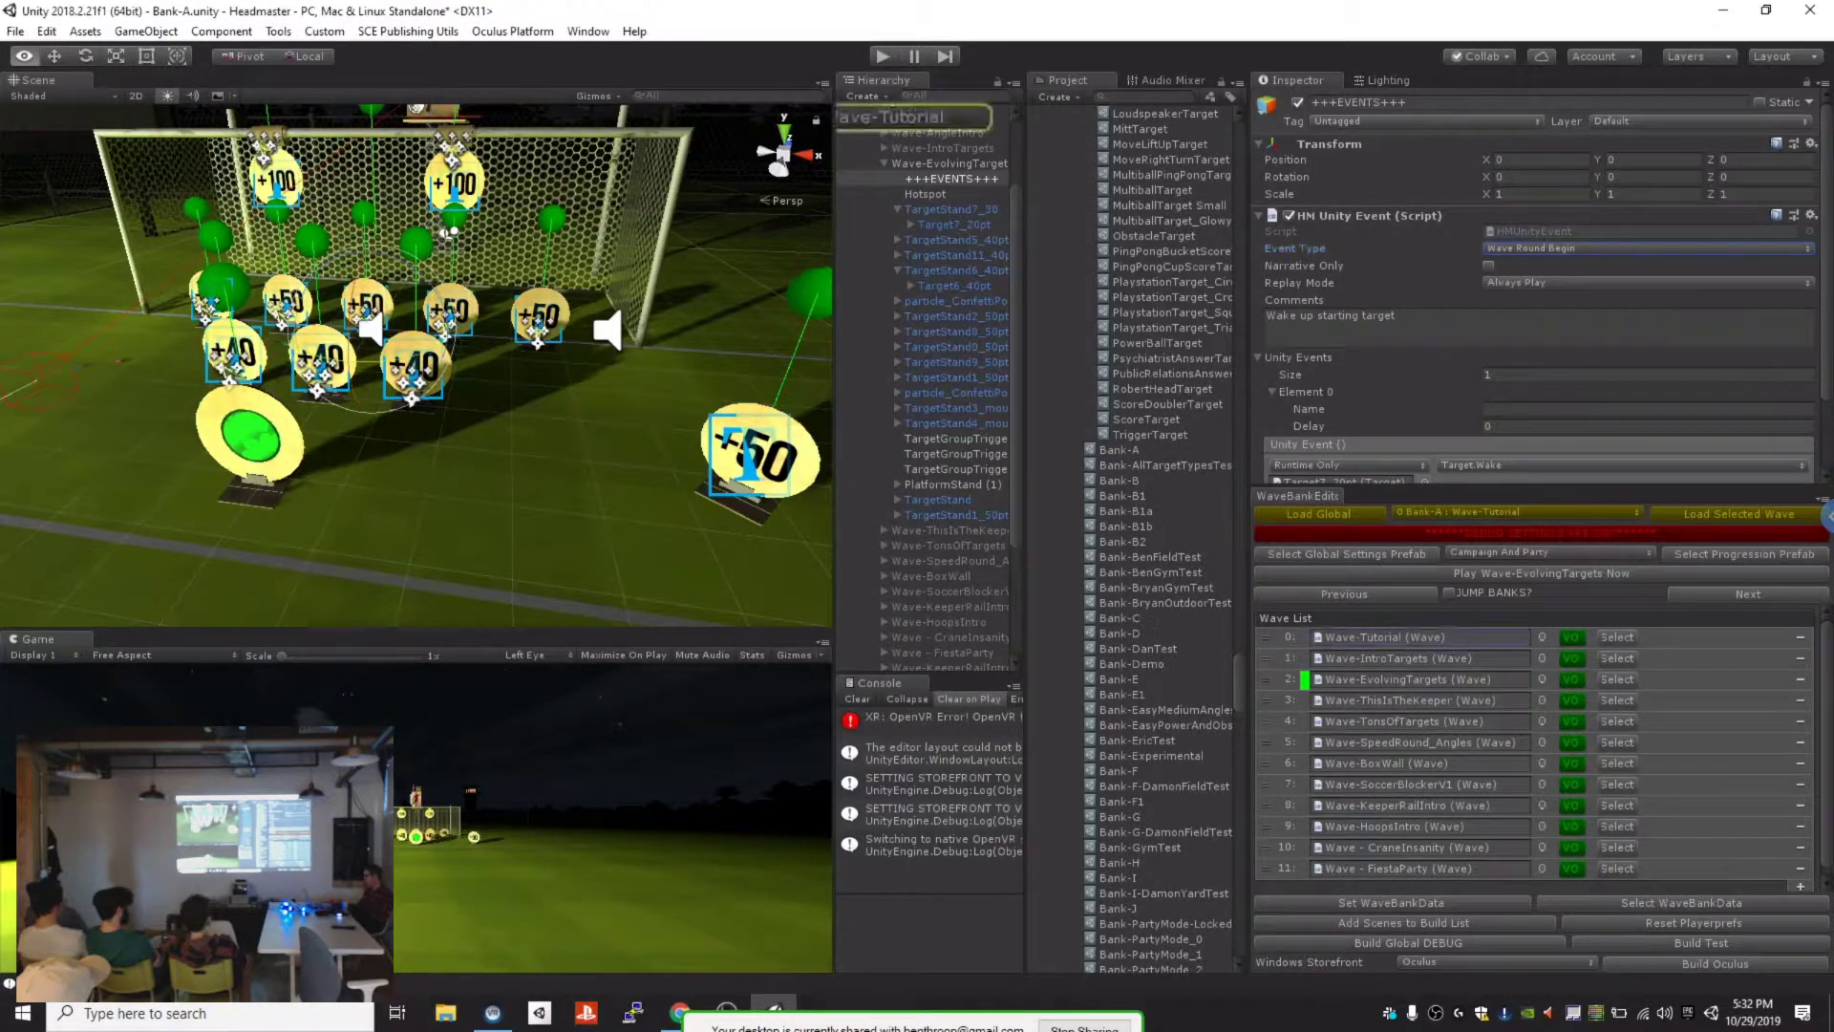
drag(834, 382, 713, 382)
scroll(864, 387, up, 2)
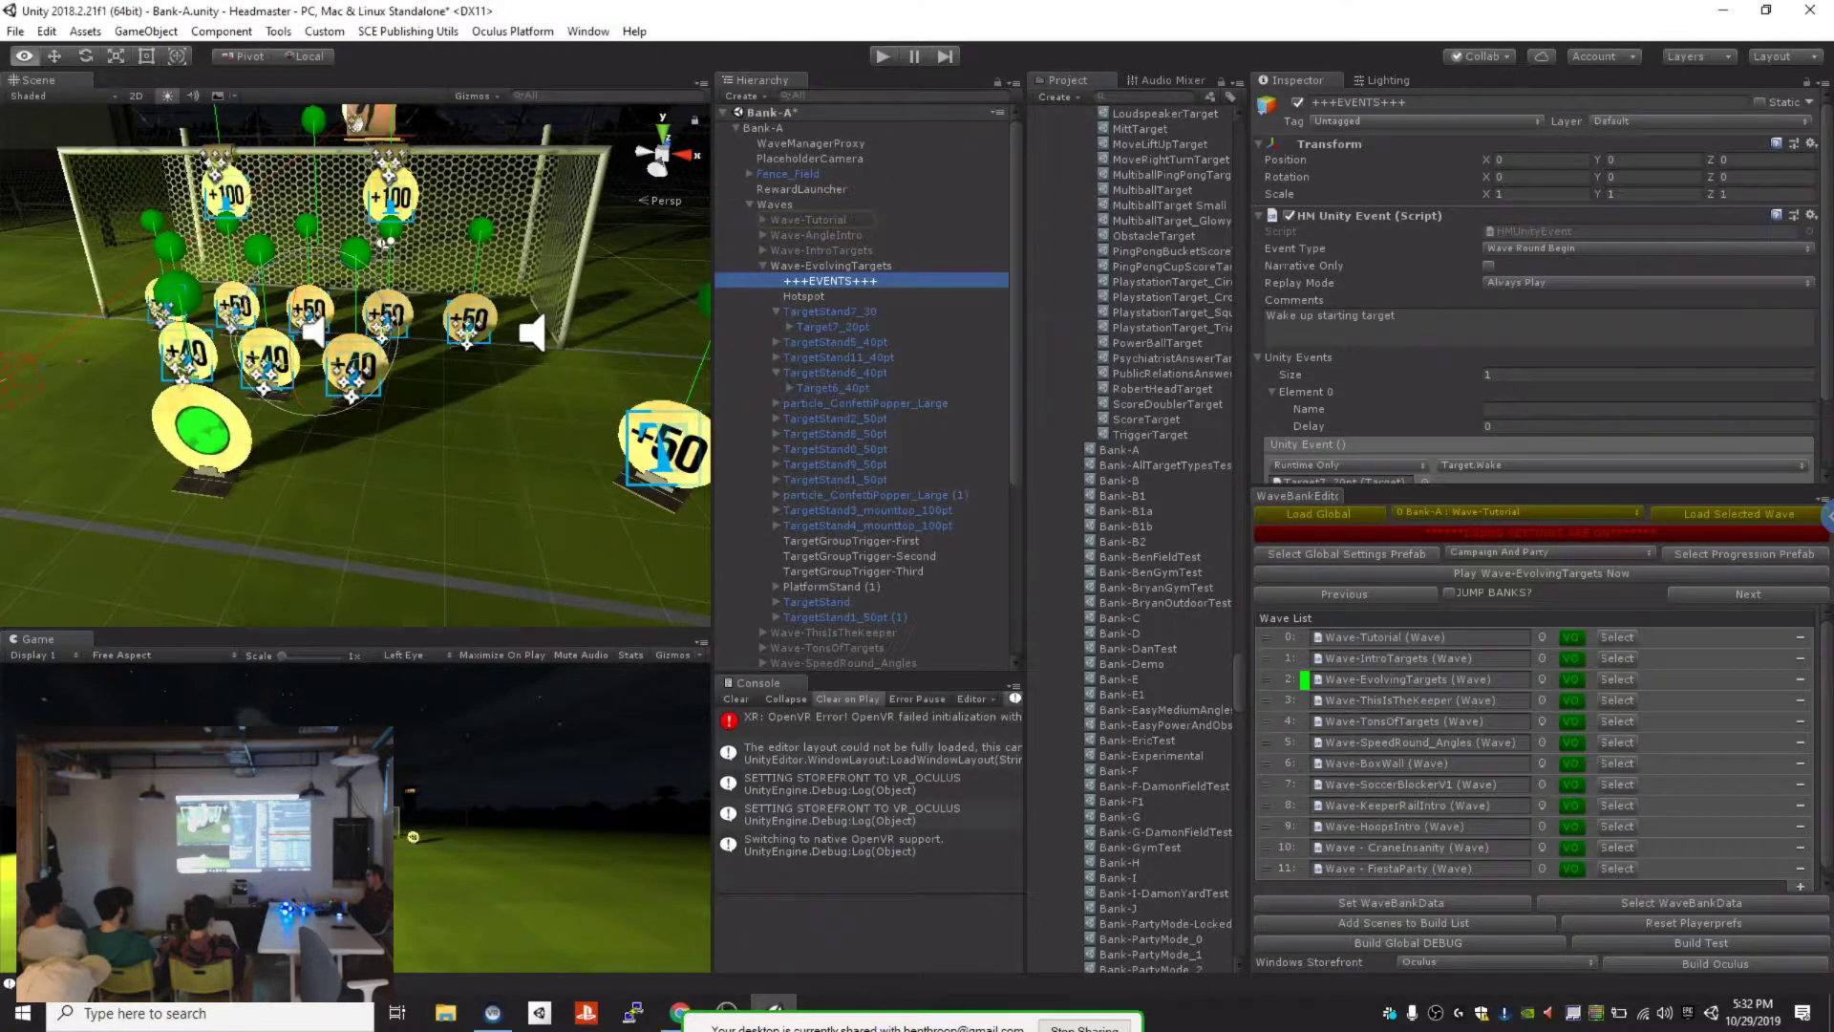
click(762, 266)
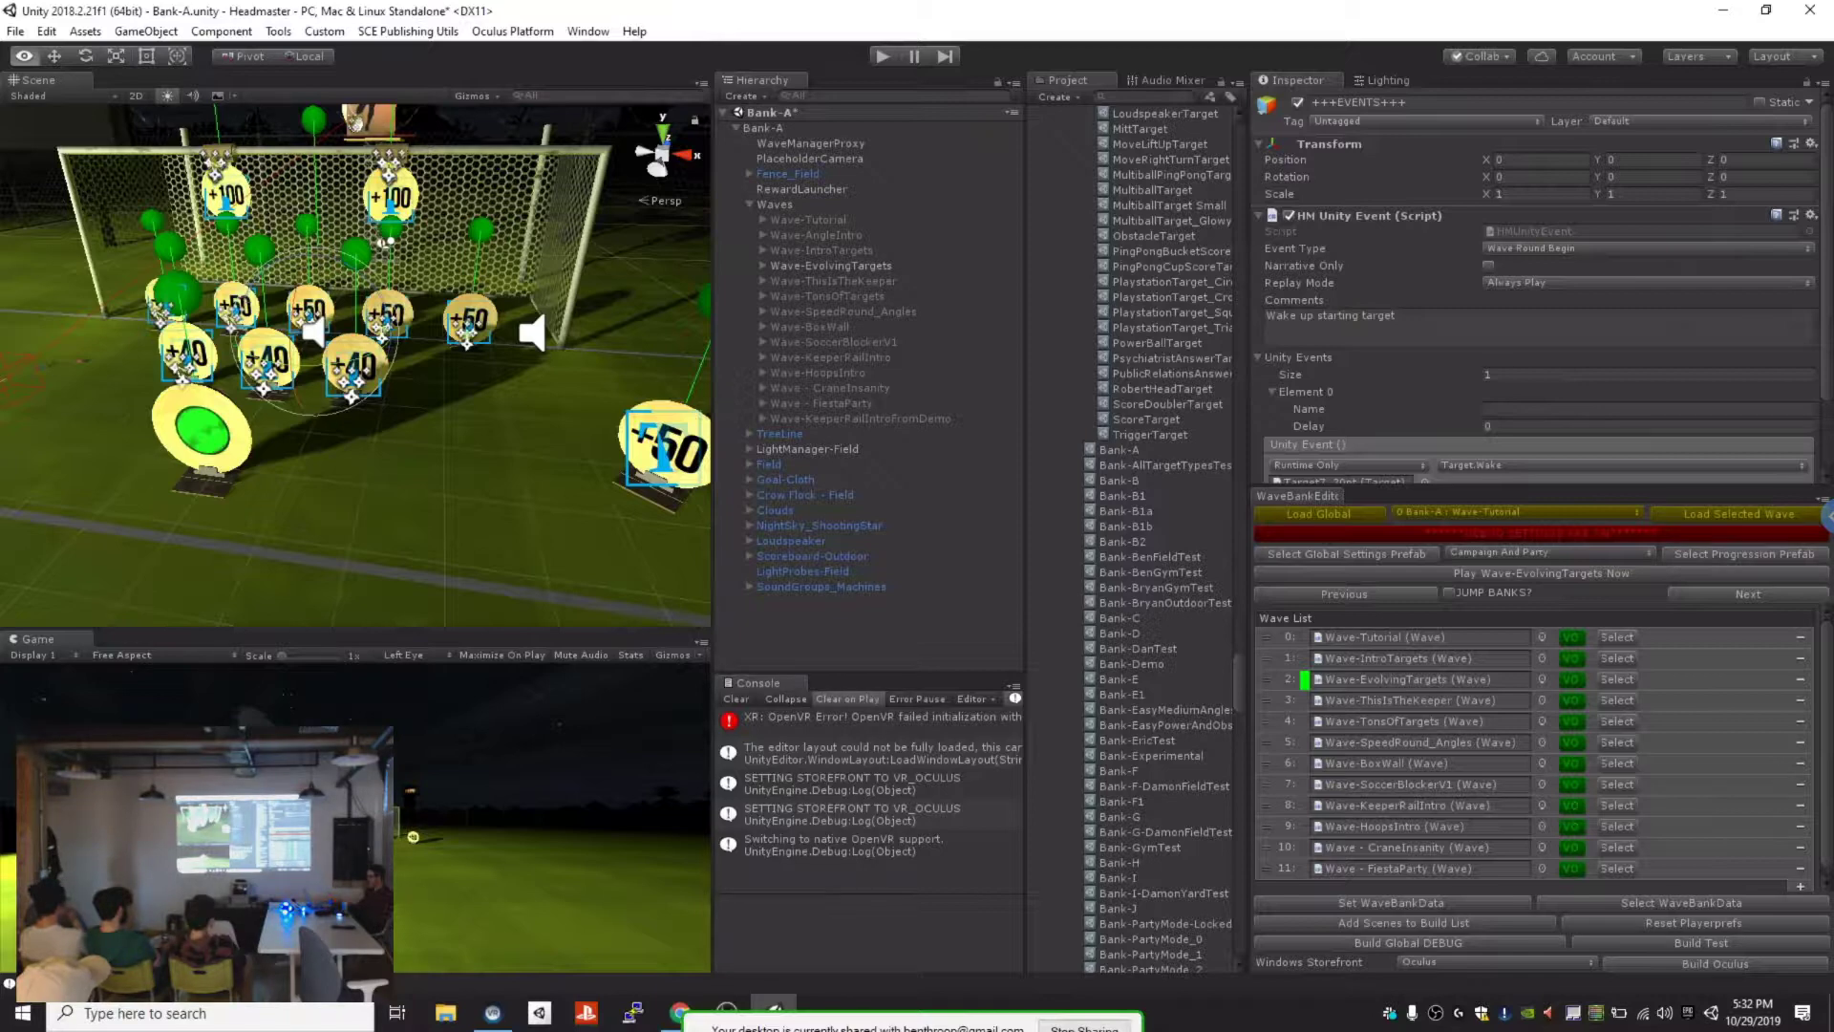
click(762, 266)
click(763, 266)
click(762, 266)
click(763, 266)
Step: Step the active wave back to Wave-Tutorial, then forward one wave at a time to Wave-BoxWall, viewing each layout
click(1344, 594)
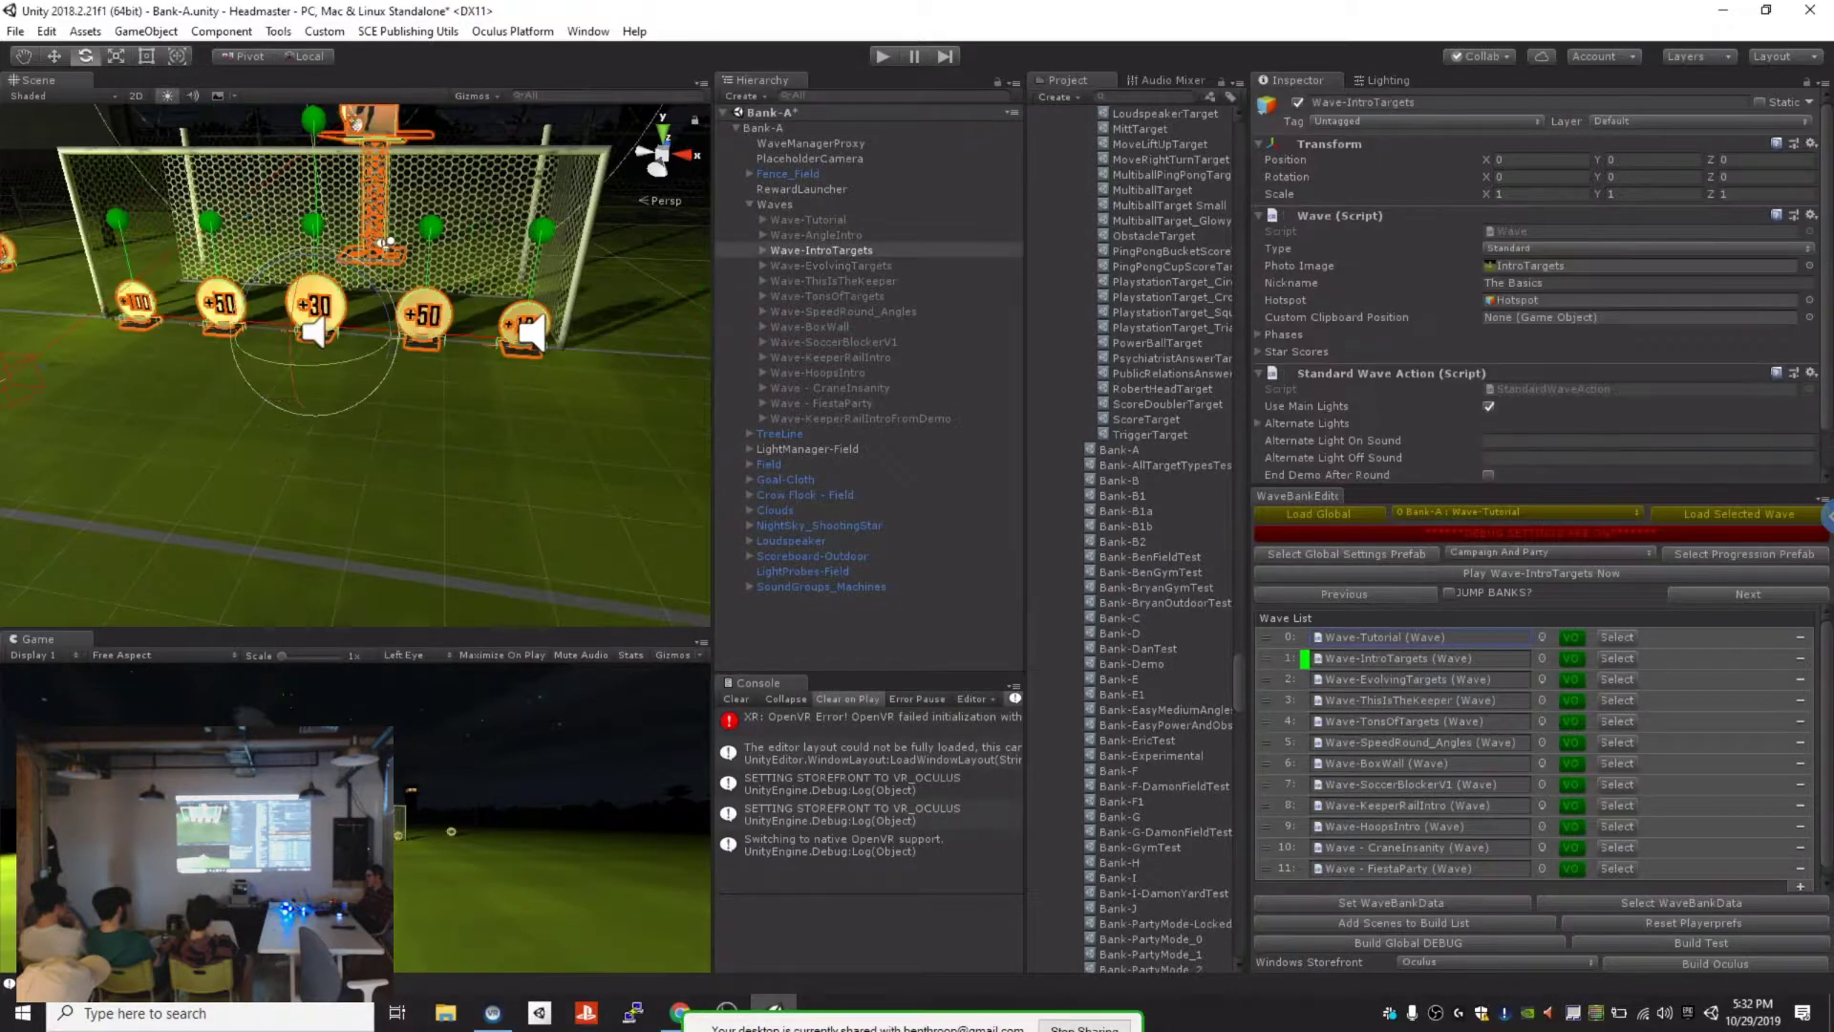
click(1344, 594)
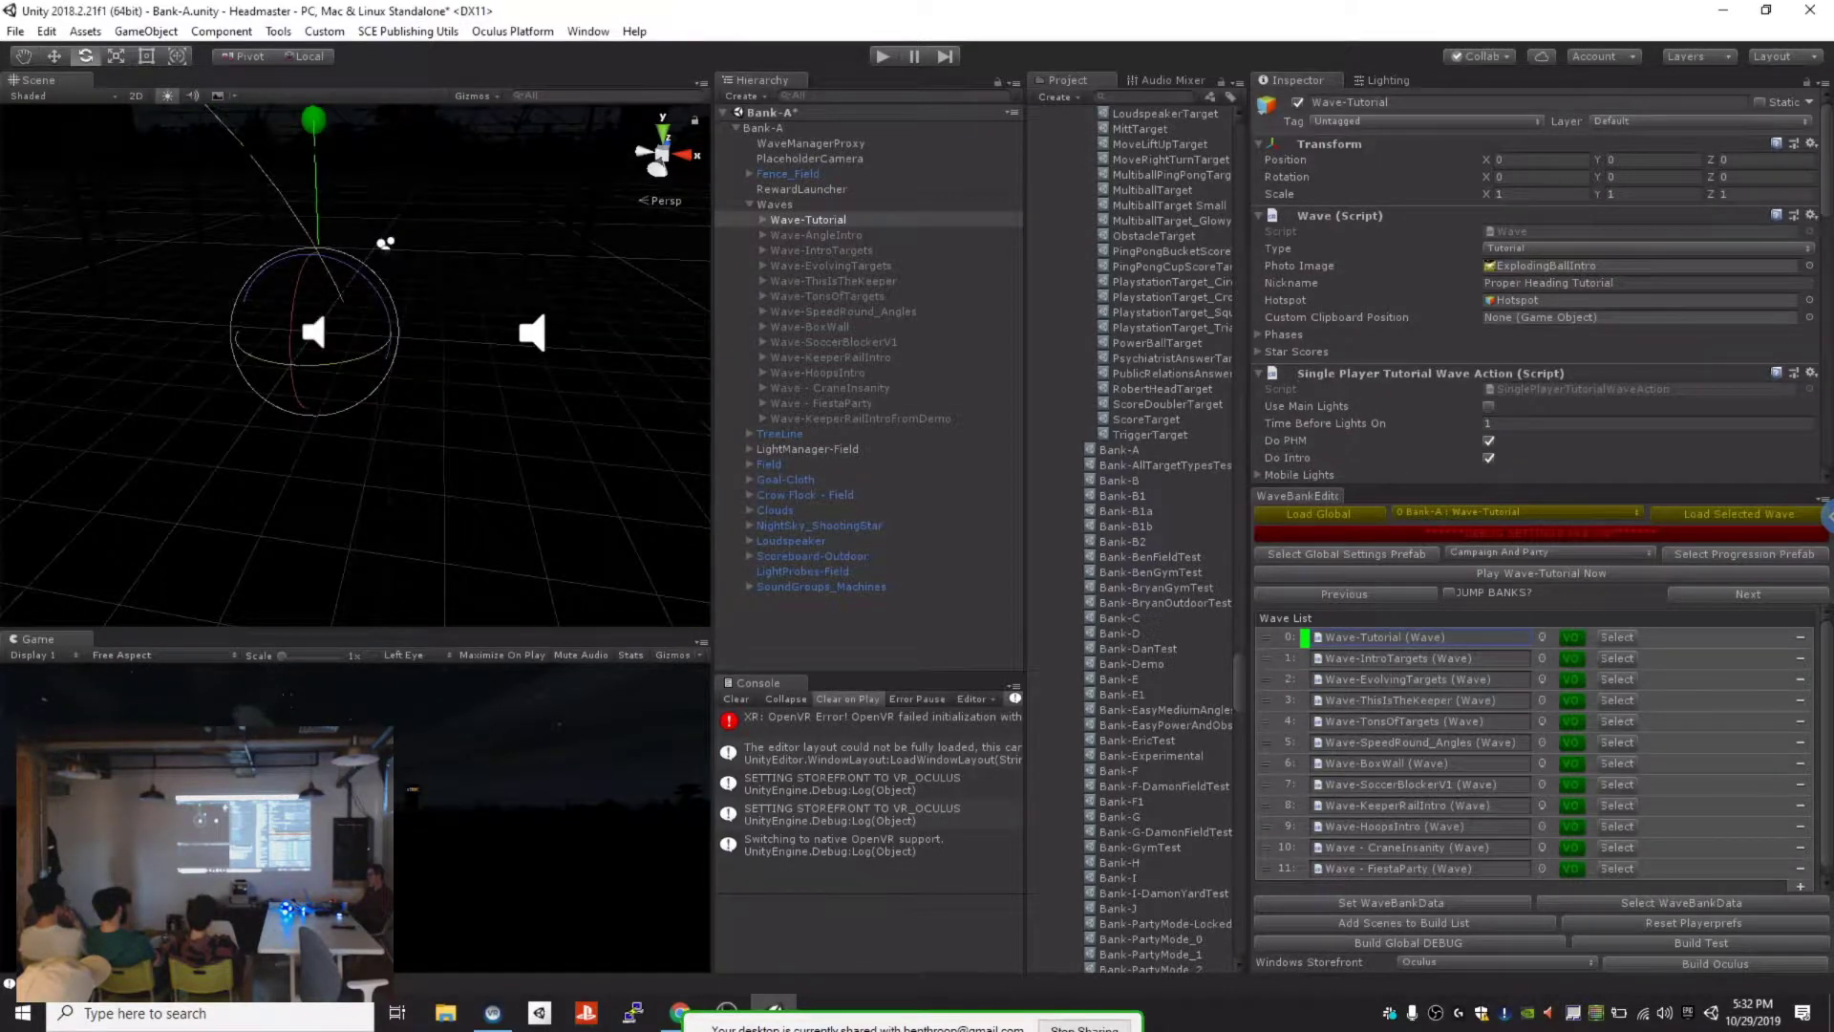
click(1749, 594)
click(1749, 594)
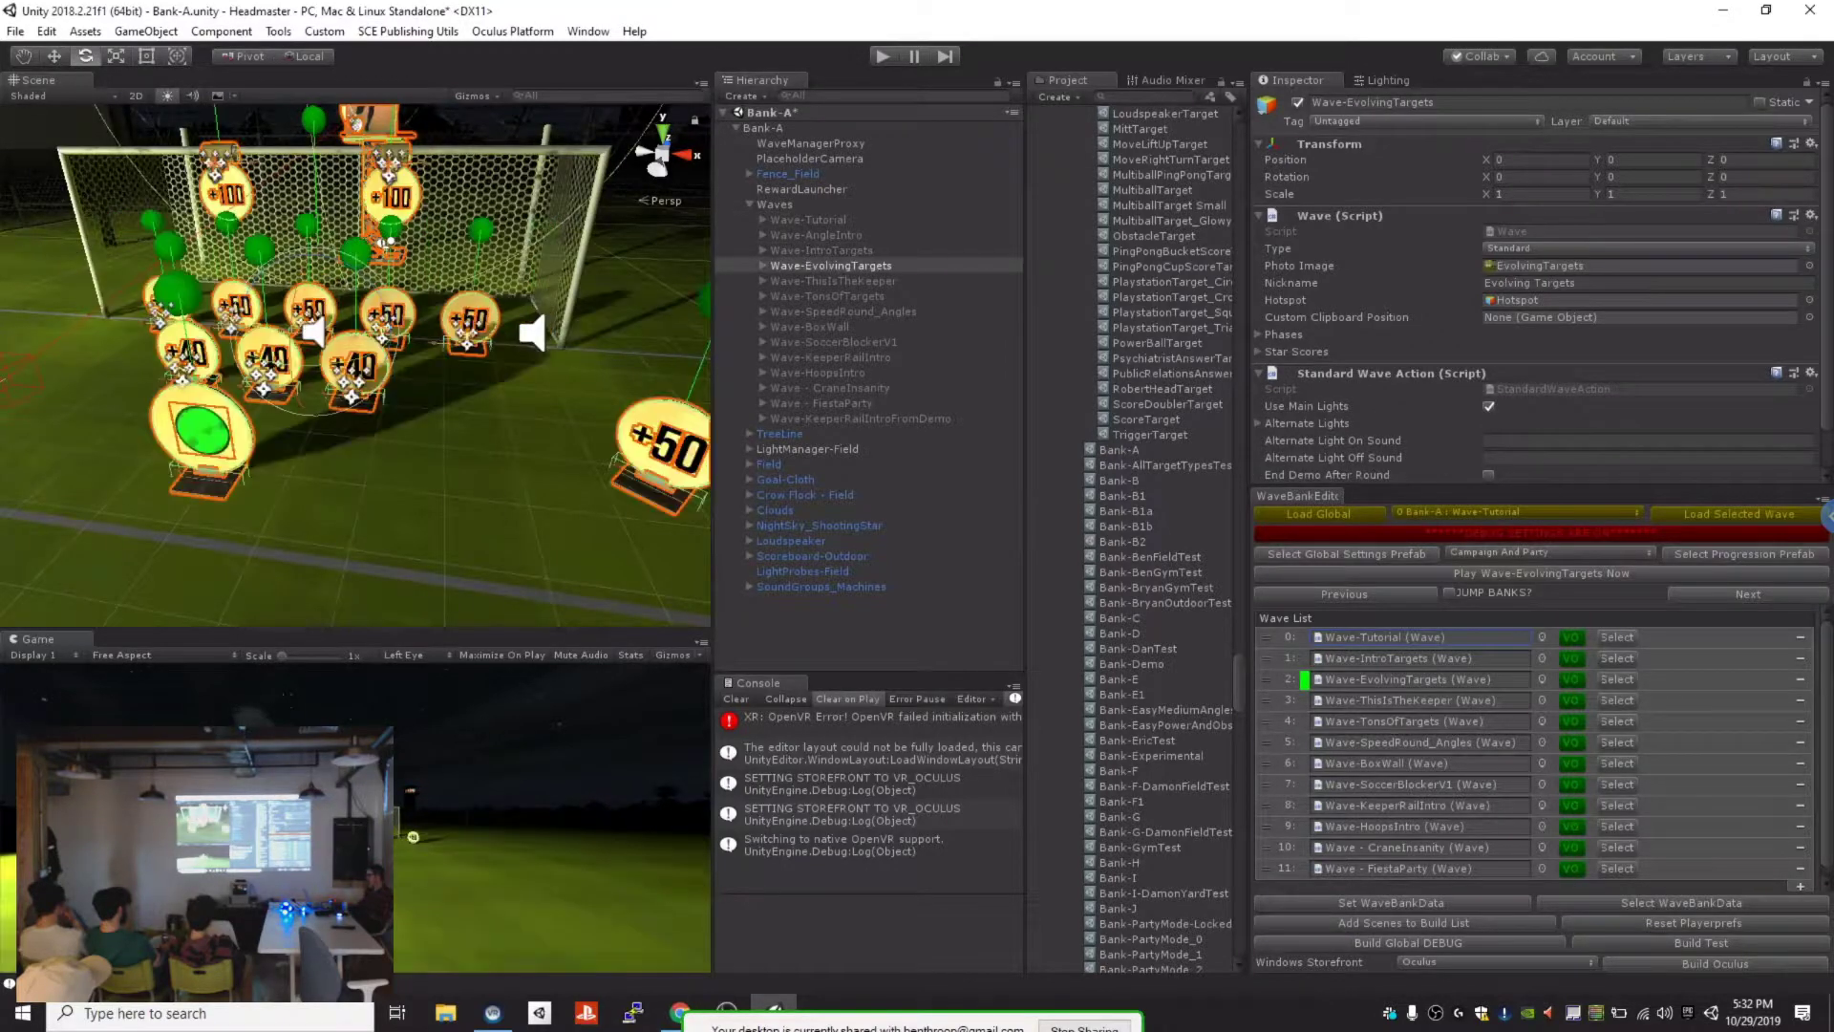
click(1749, 594)
click(1749, 594)
click(1748, 594)
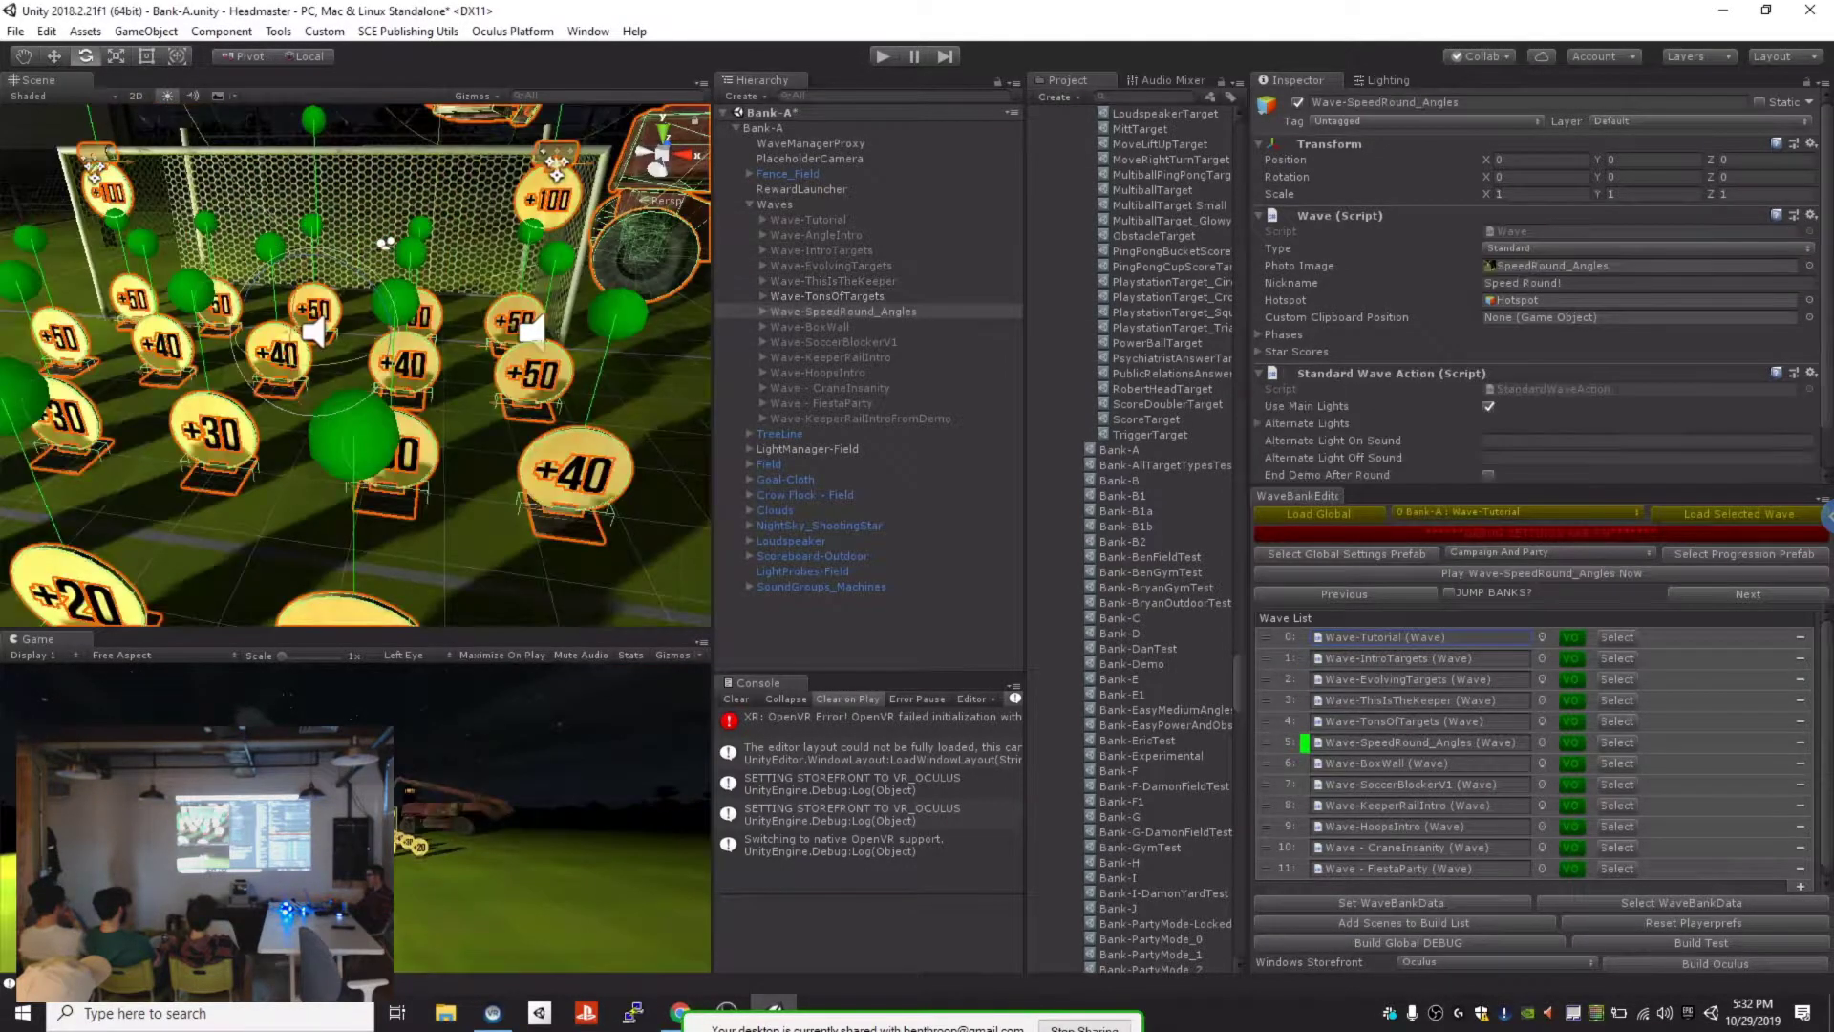
click(1748, 595)
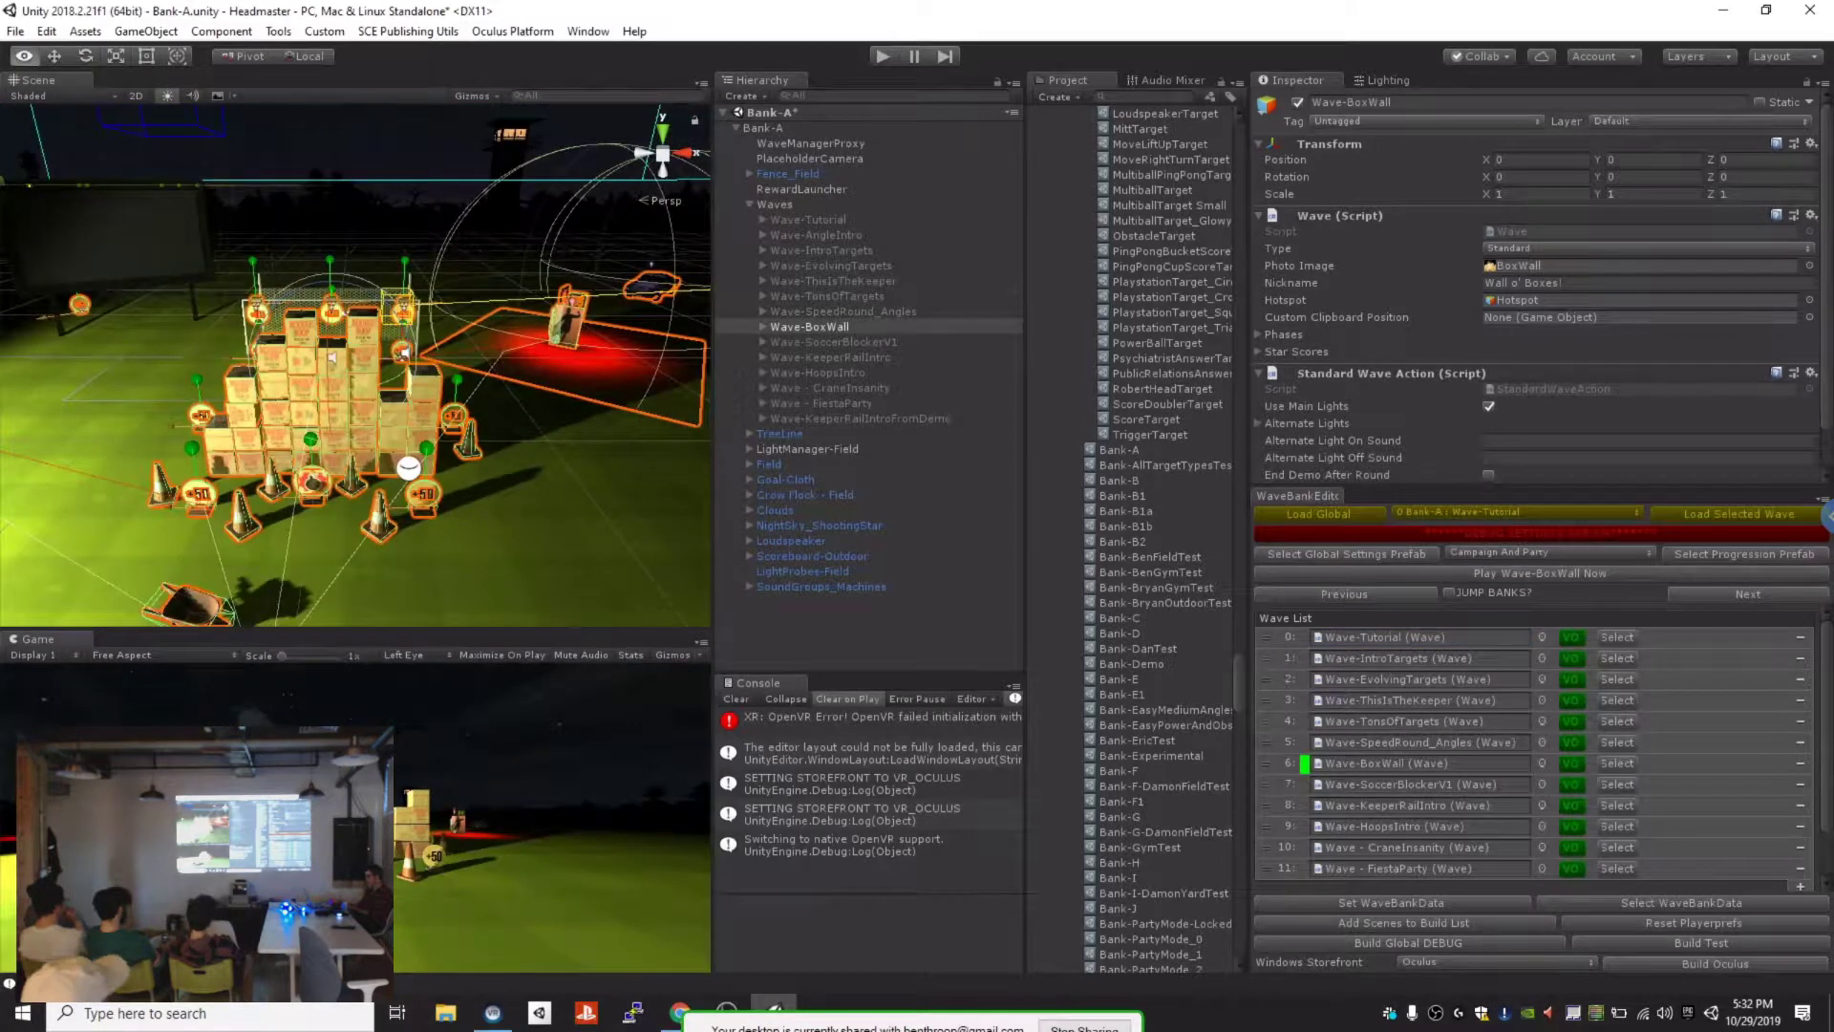
Step: Step back from Wave-BoxWall to Wave-IntroTargets and compare its layout with Wave-EvolvingTargets
click(1345, 594)
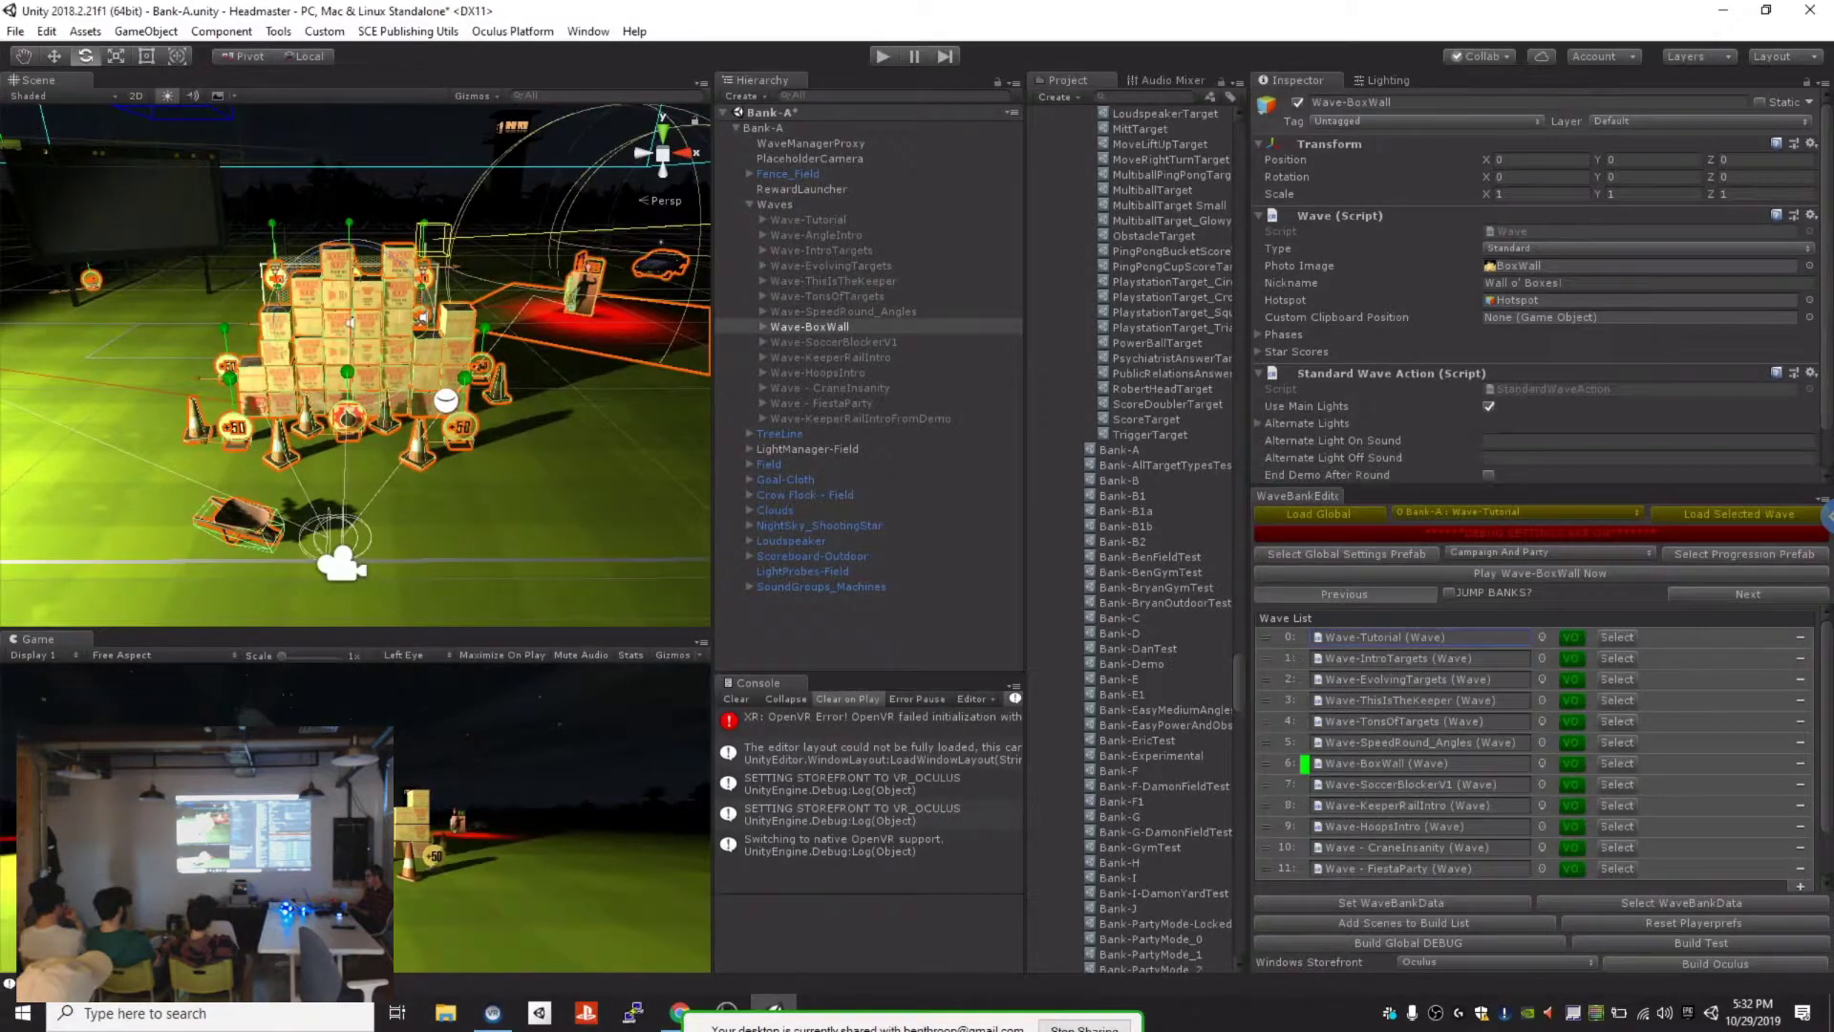
click(1344, 594)
click(1345, 594)
click(1344, 594)
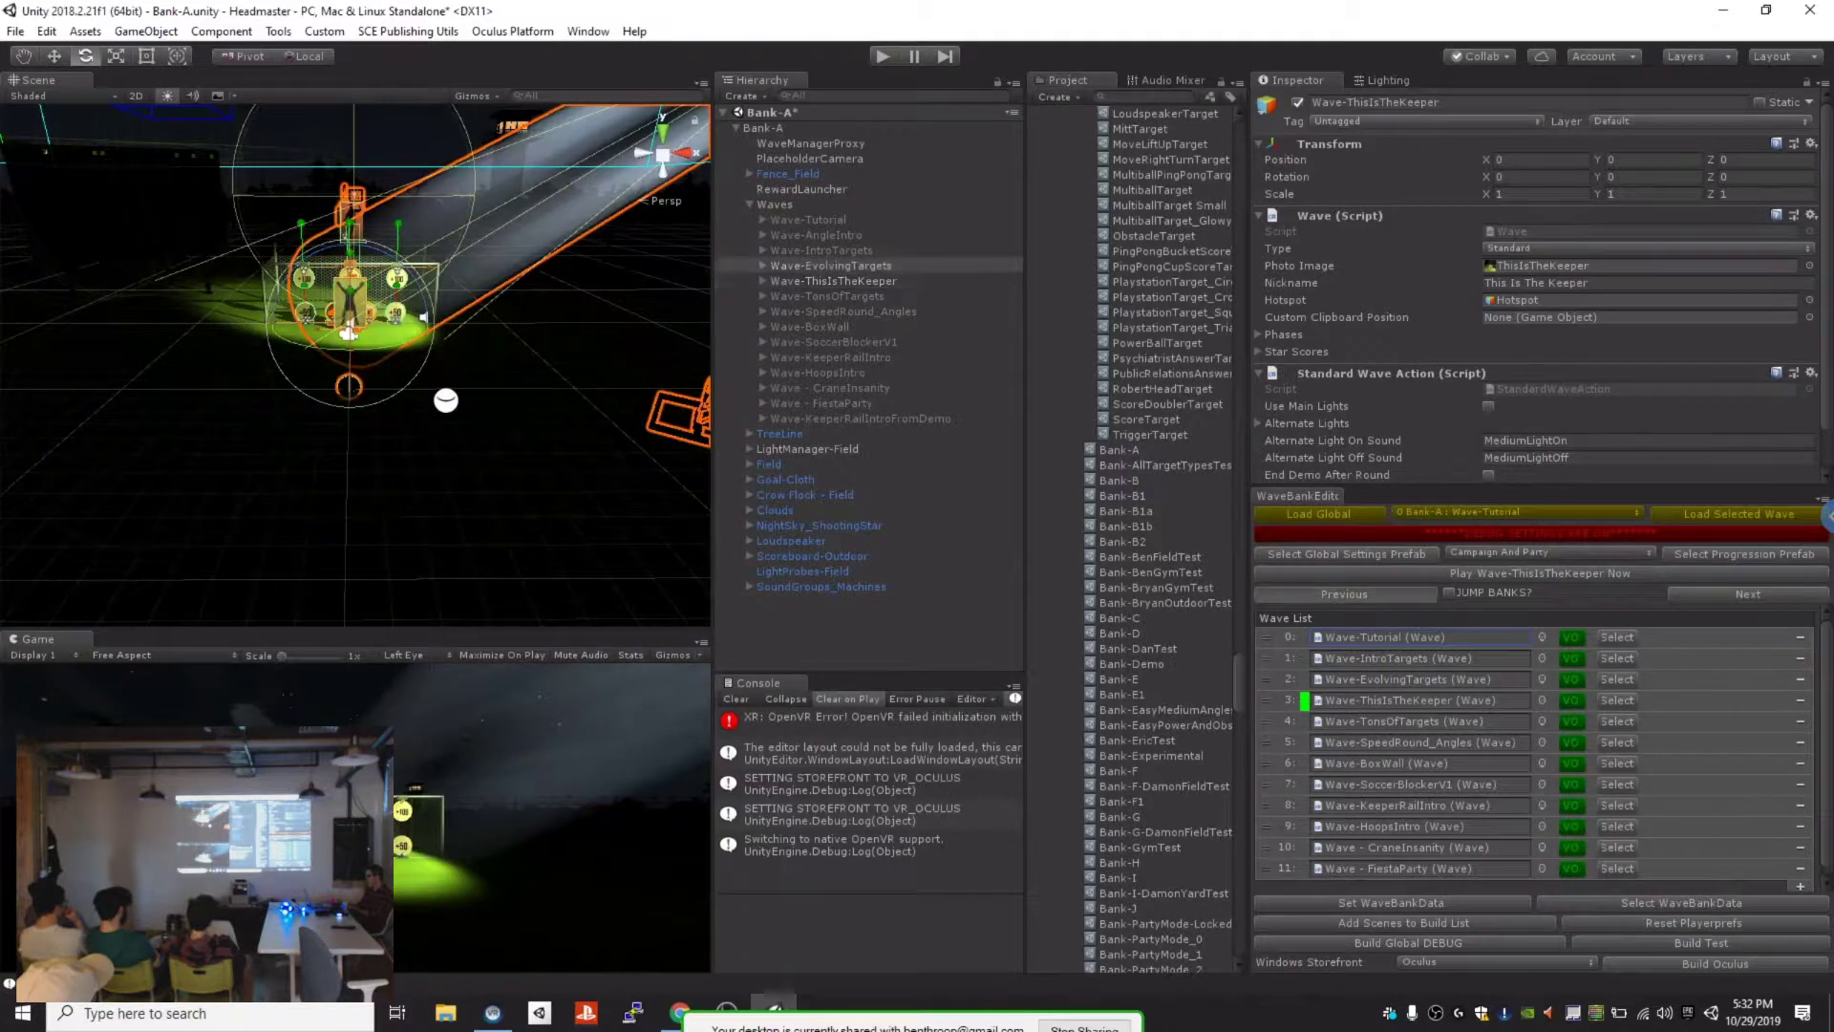
click(1344, 594)
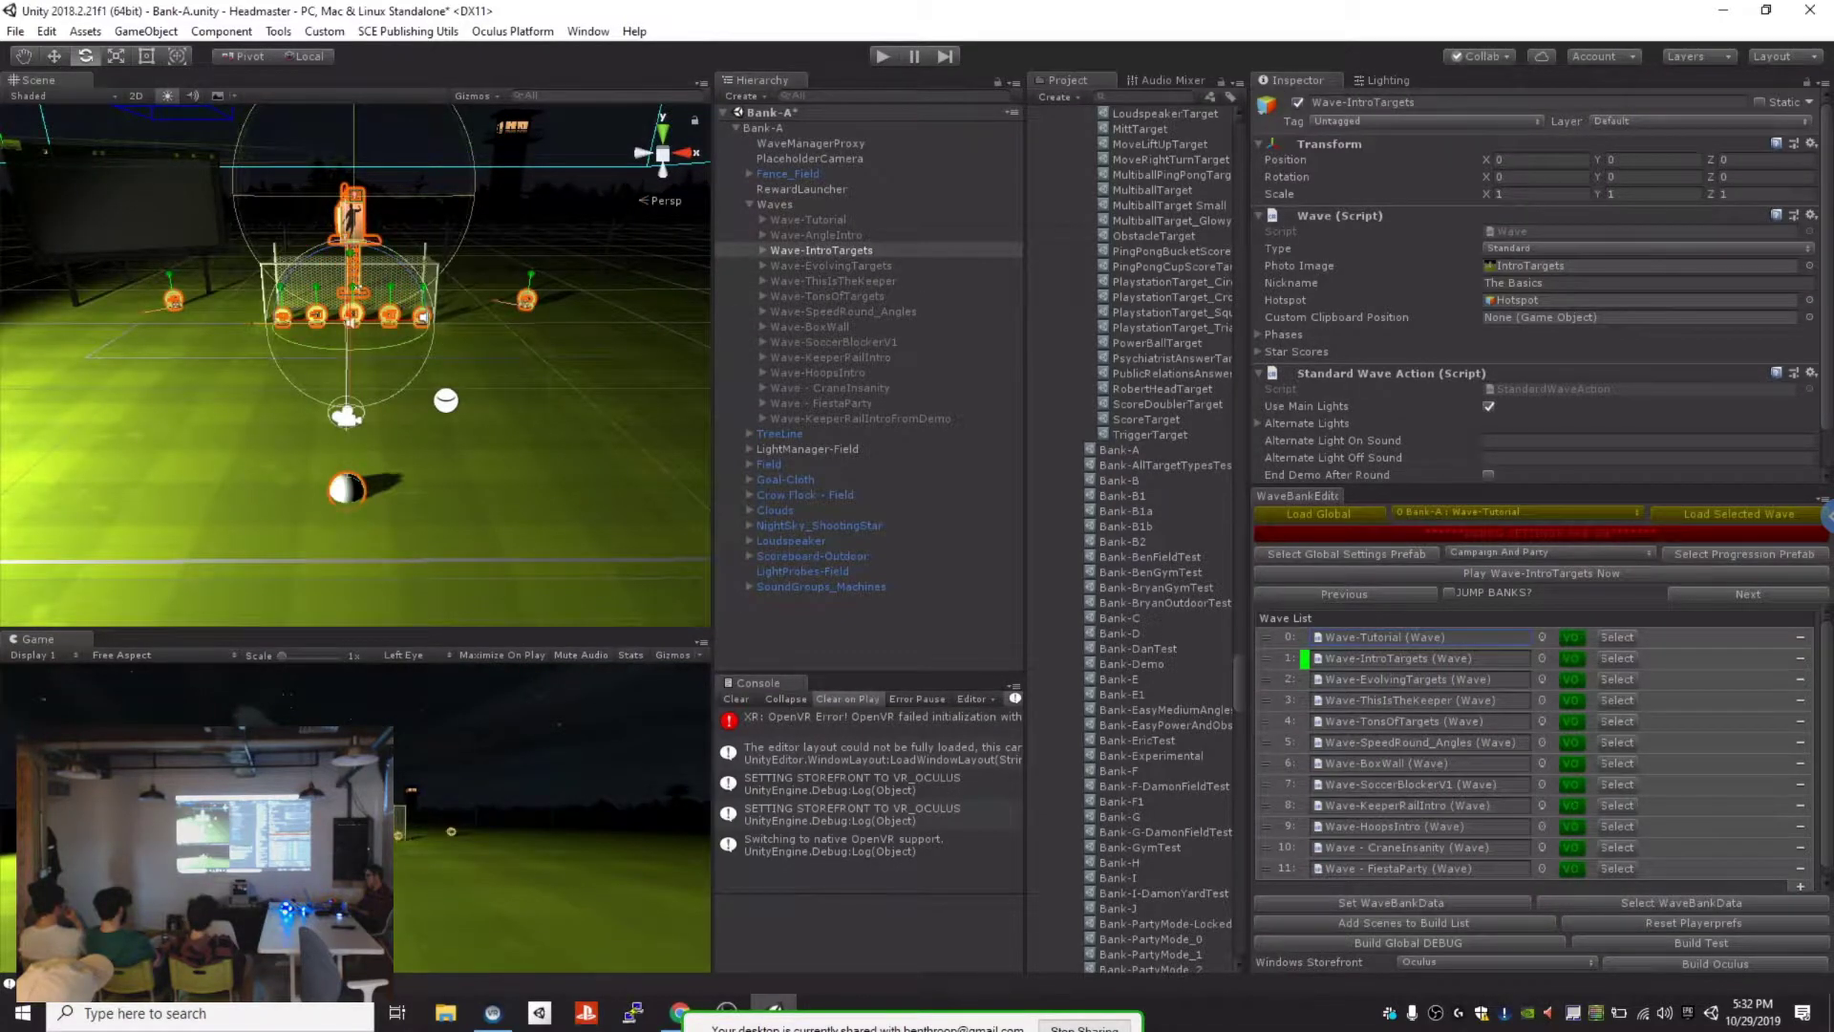
click(1748, 594)
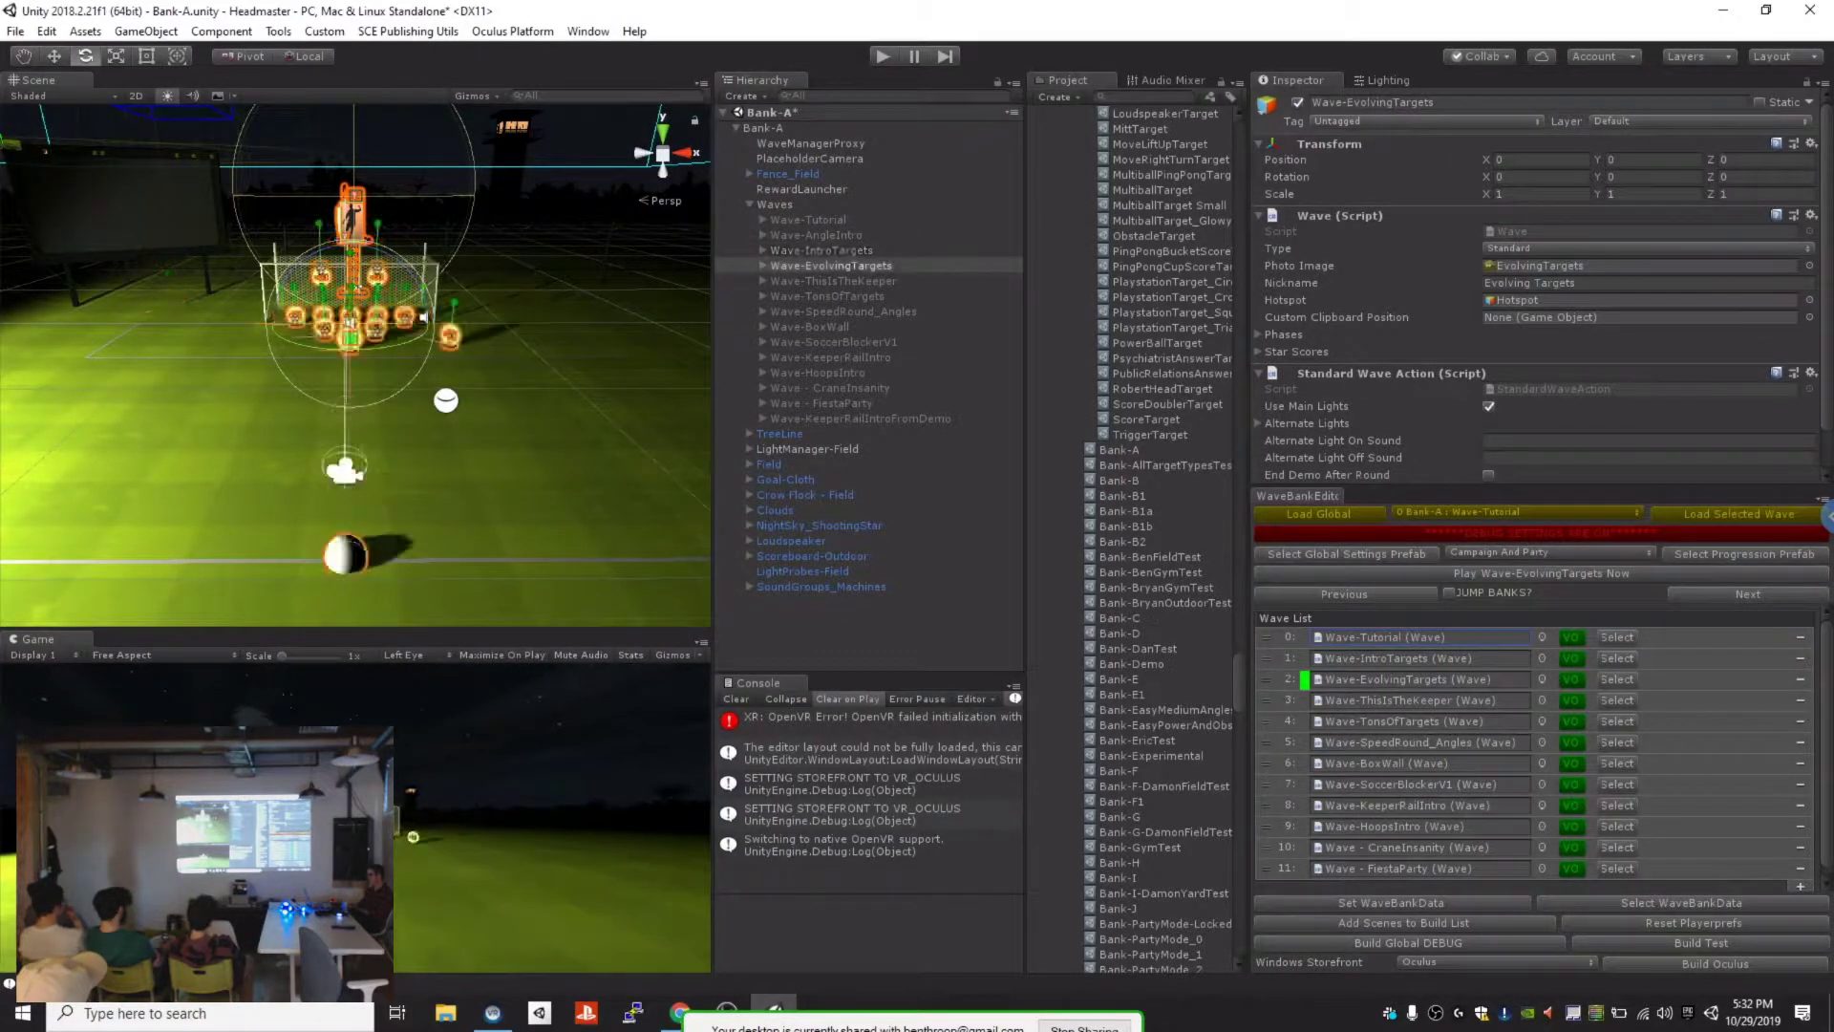
click(1344, 595)
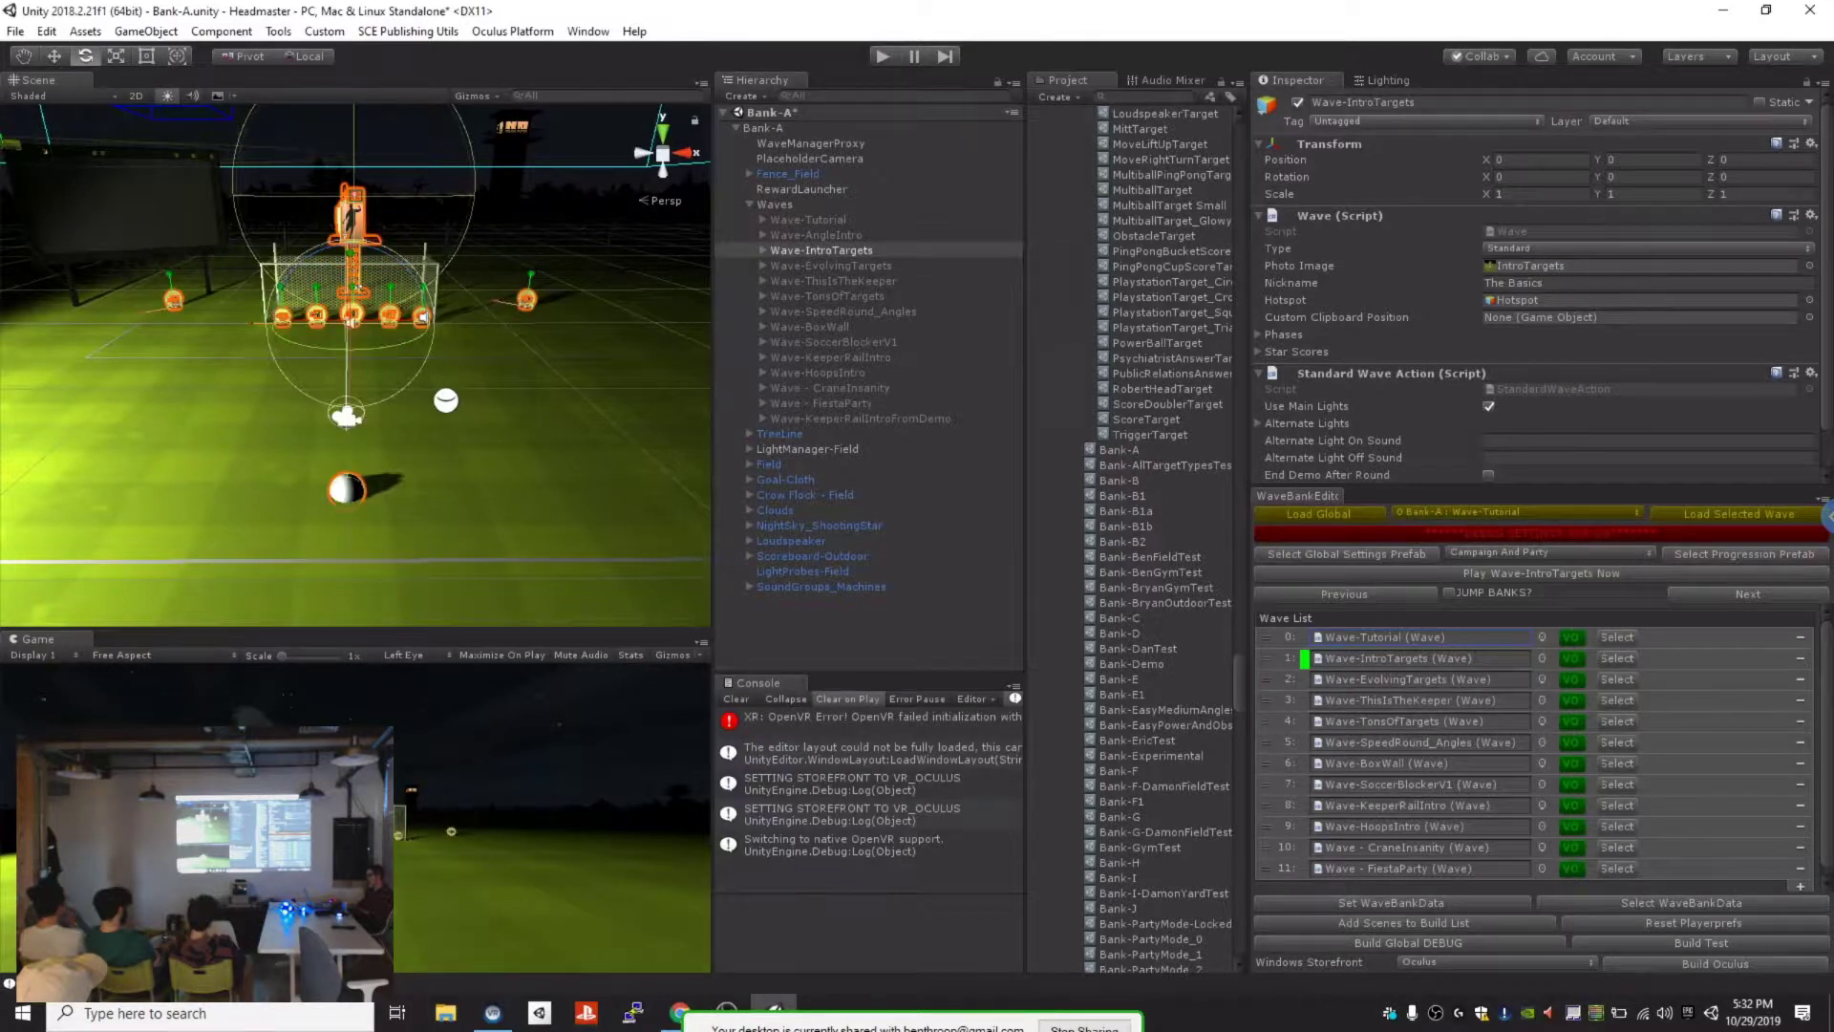
Step: Advance the active wave from Wave-IntroTargets to Wave-BoxWall, viewing the layouts in between
click(1748, 594)
click(1748, 594)
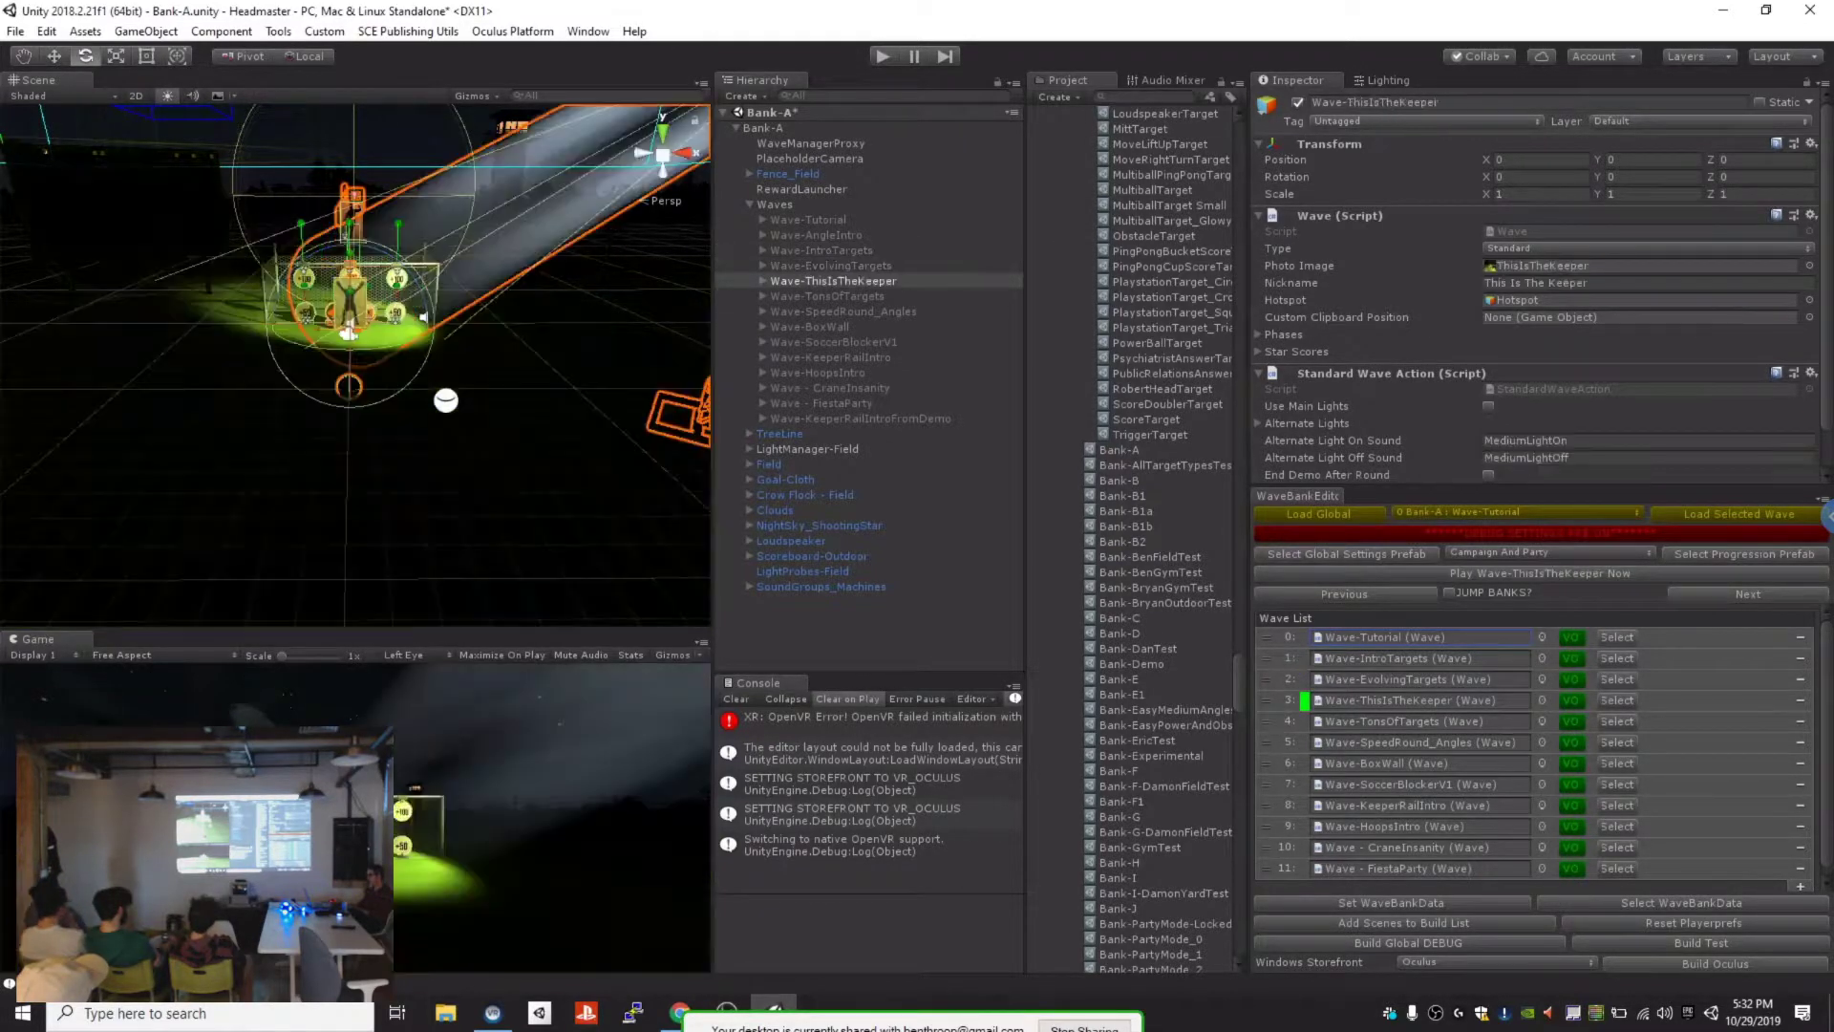
click(1748, 595)
click(1749, 594)
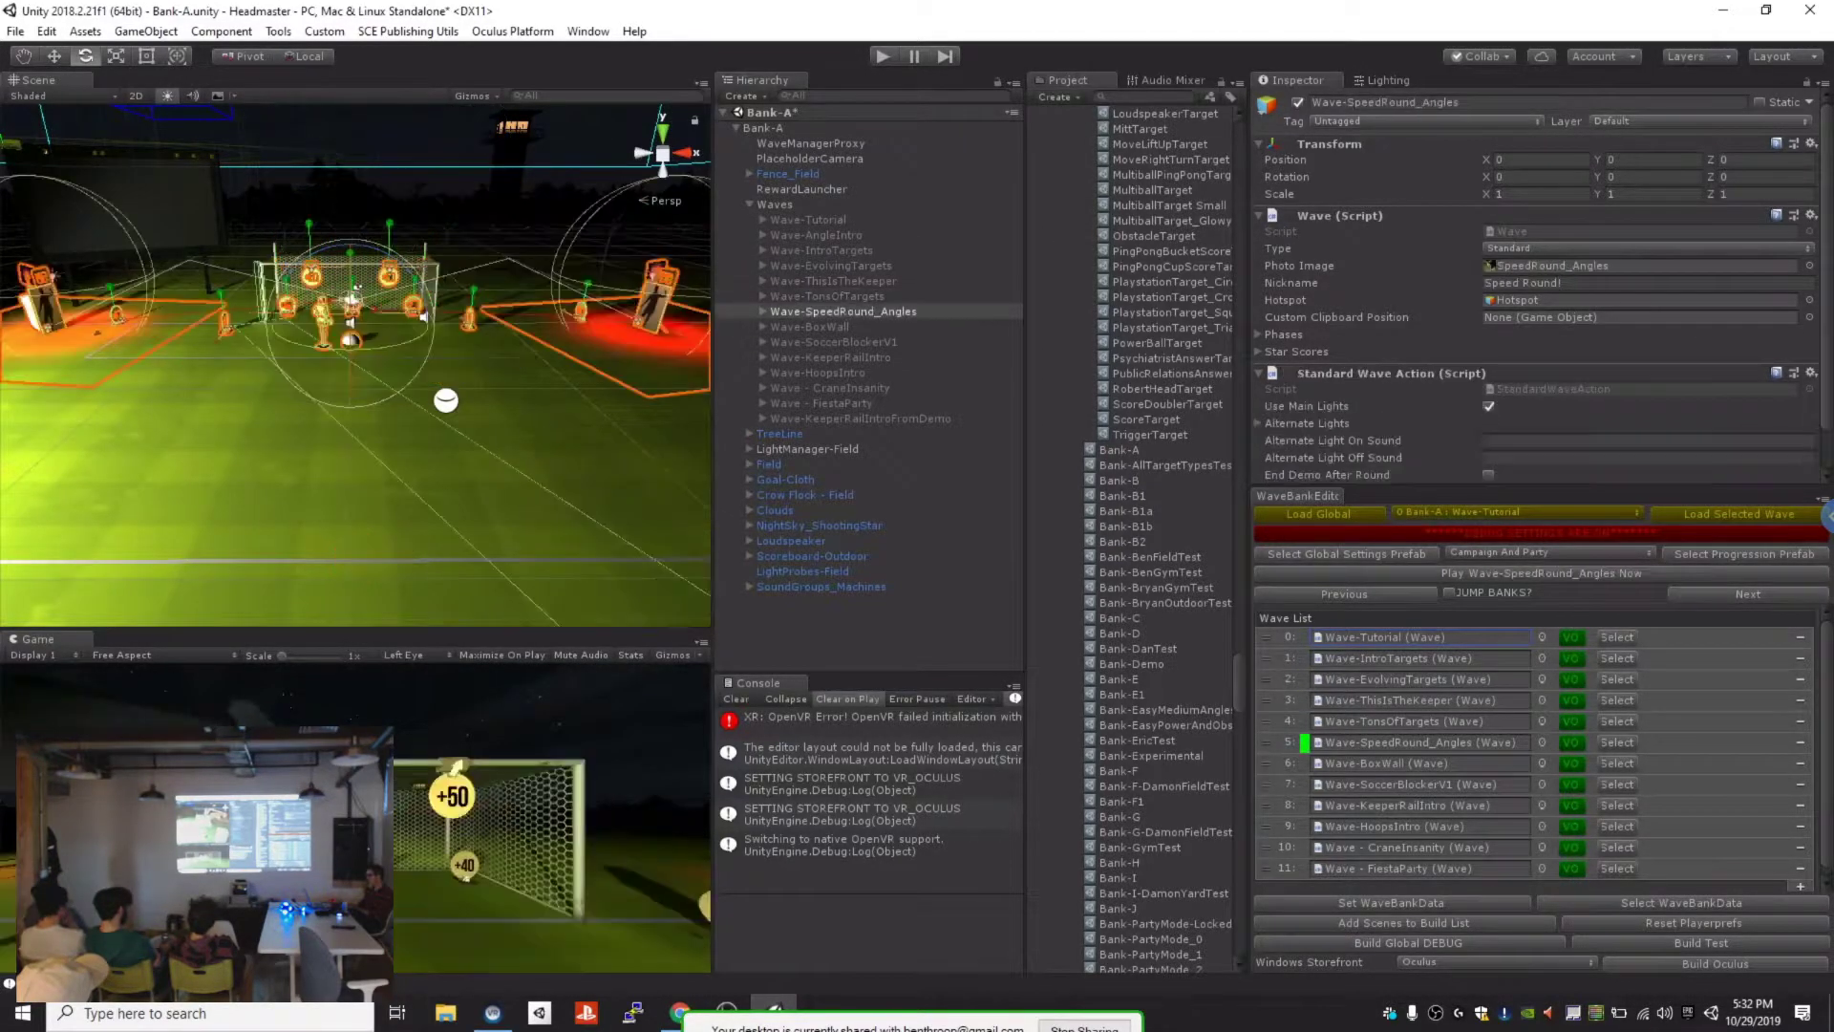
click(1748, 594)
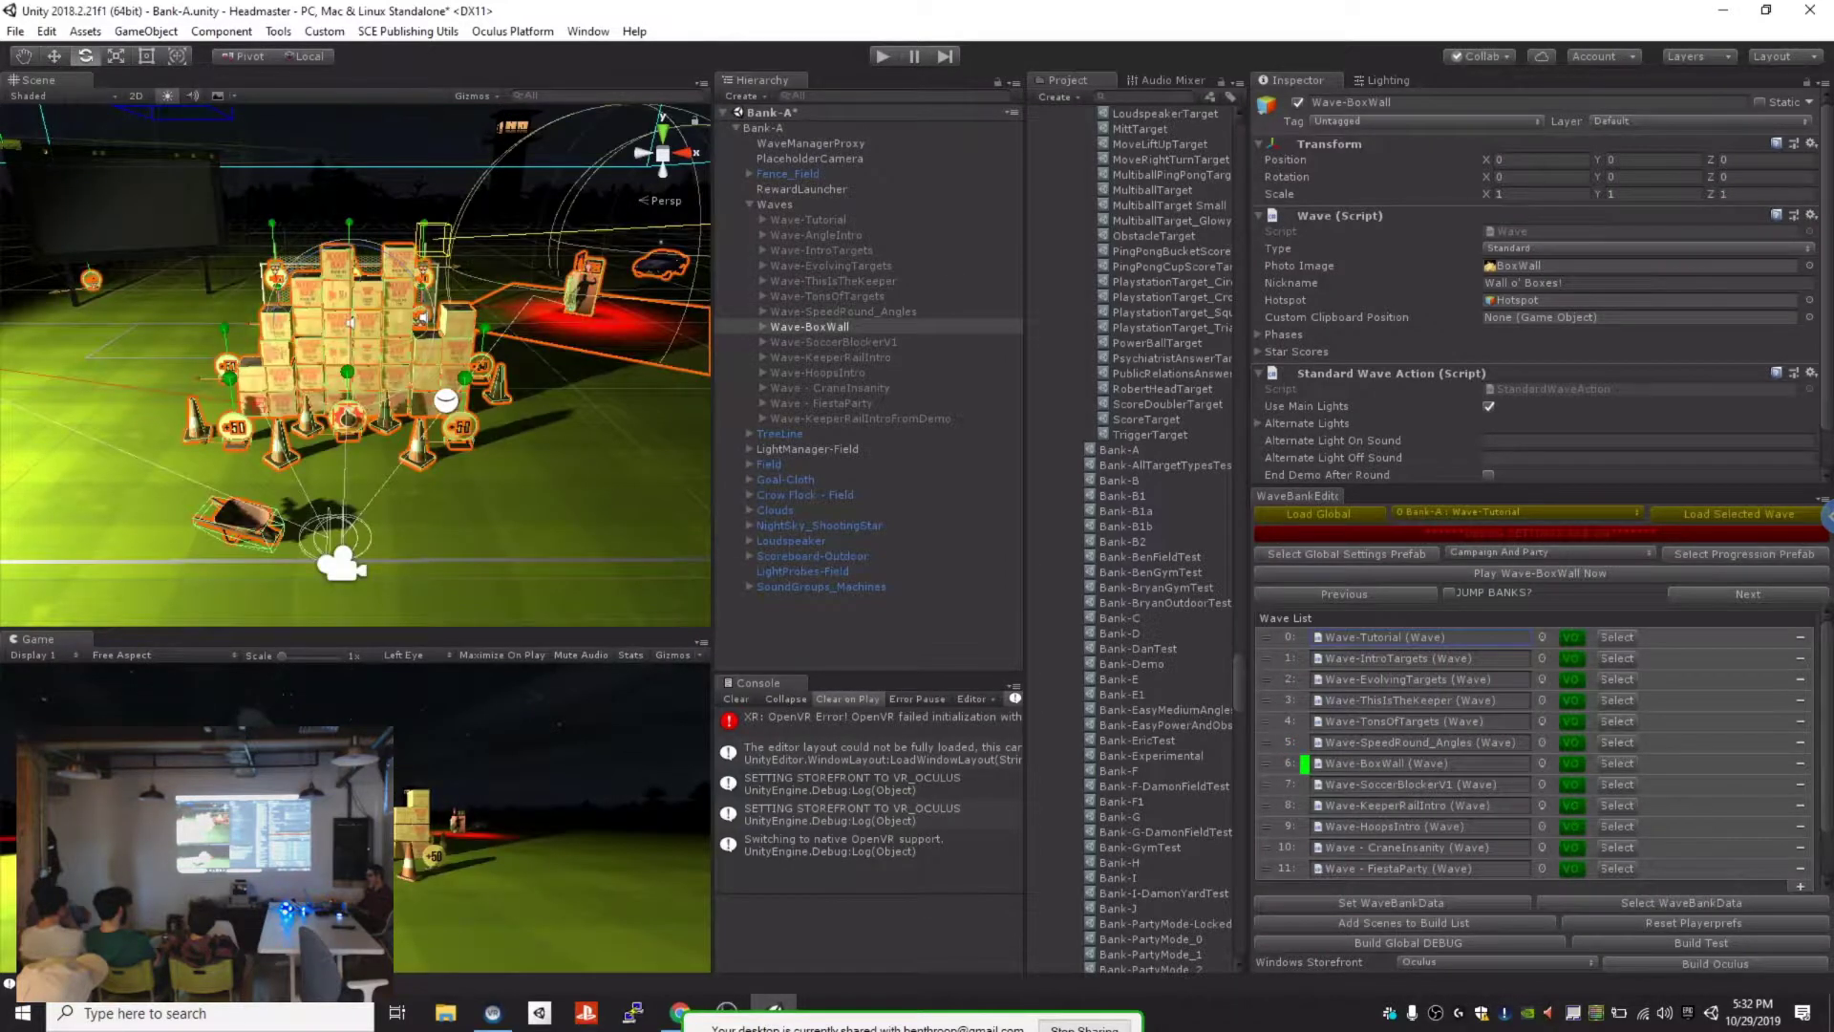
Step: Compare Wave-SoccerBlockerV1 with Wave-BoxWall, then advance through Wave-KeeperRailIntro to make Wave-HoopsIntro the active wave
click(1748, 594)
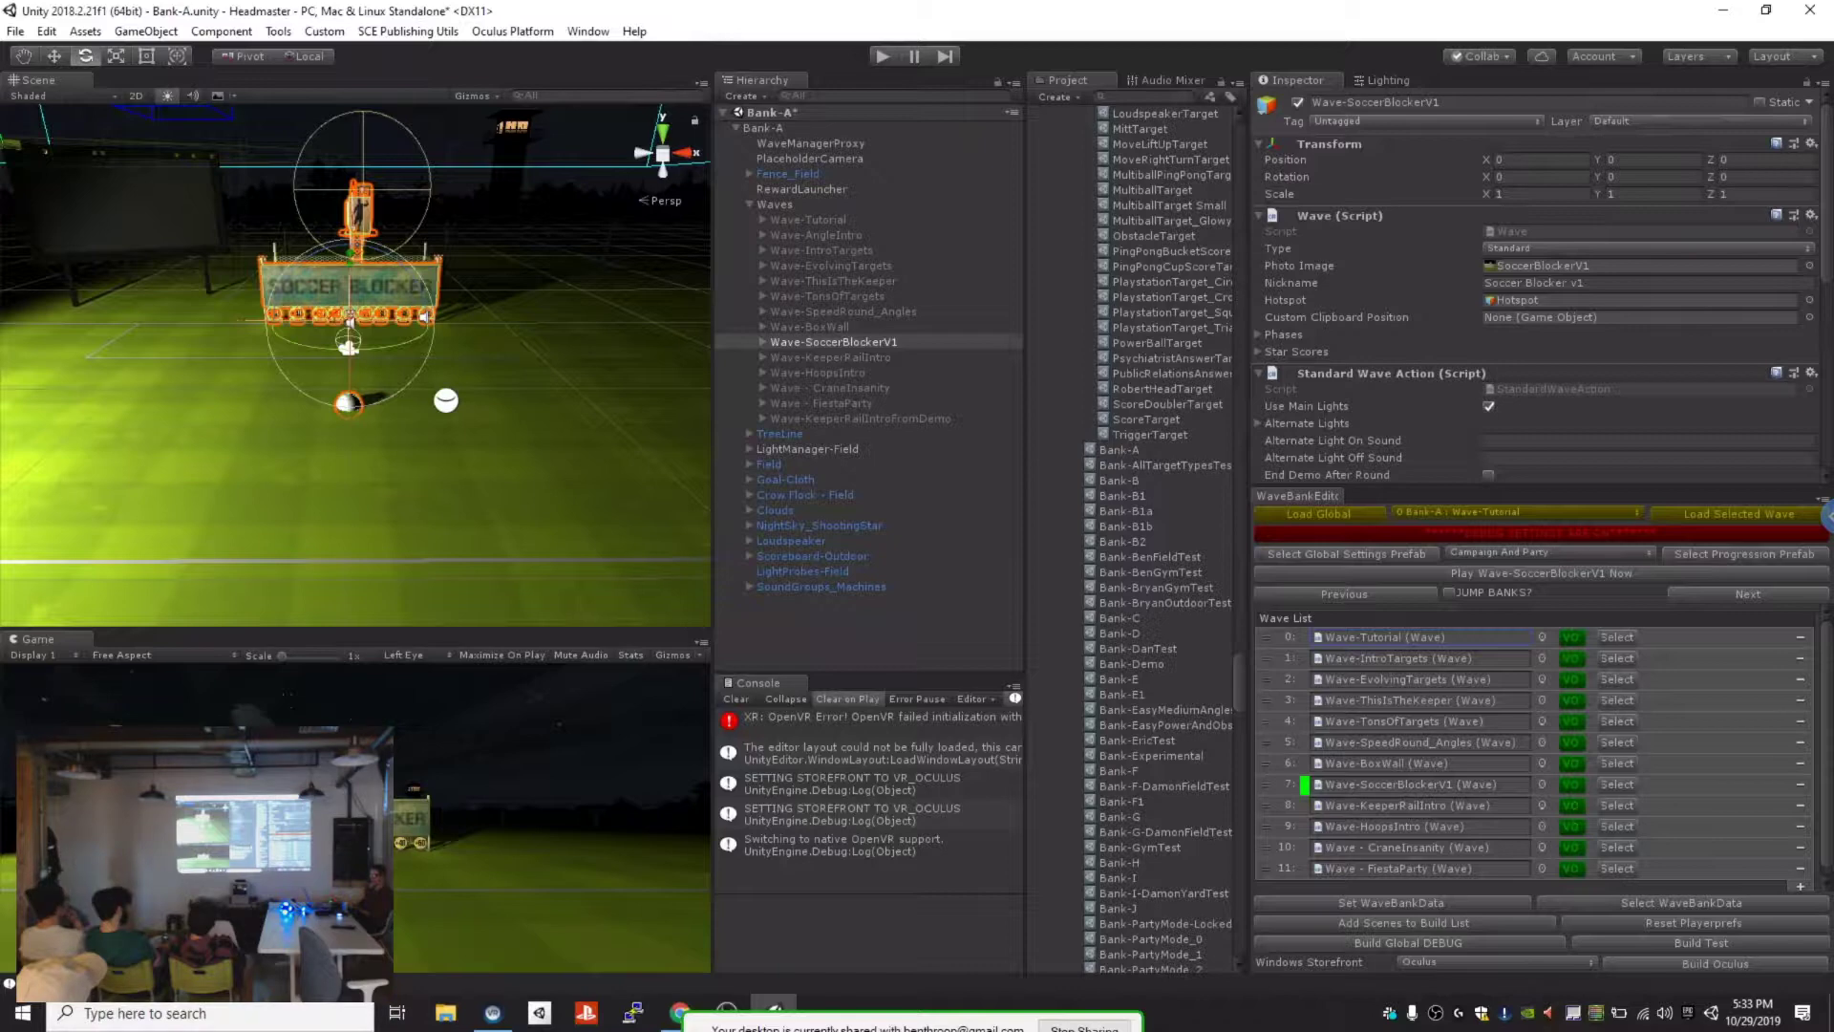
click(1344, 595)
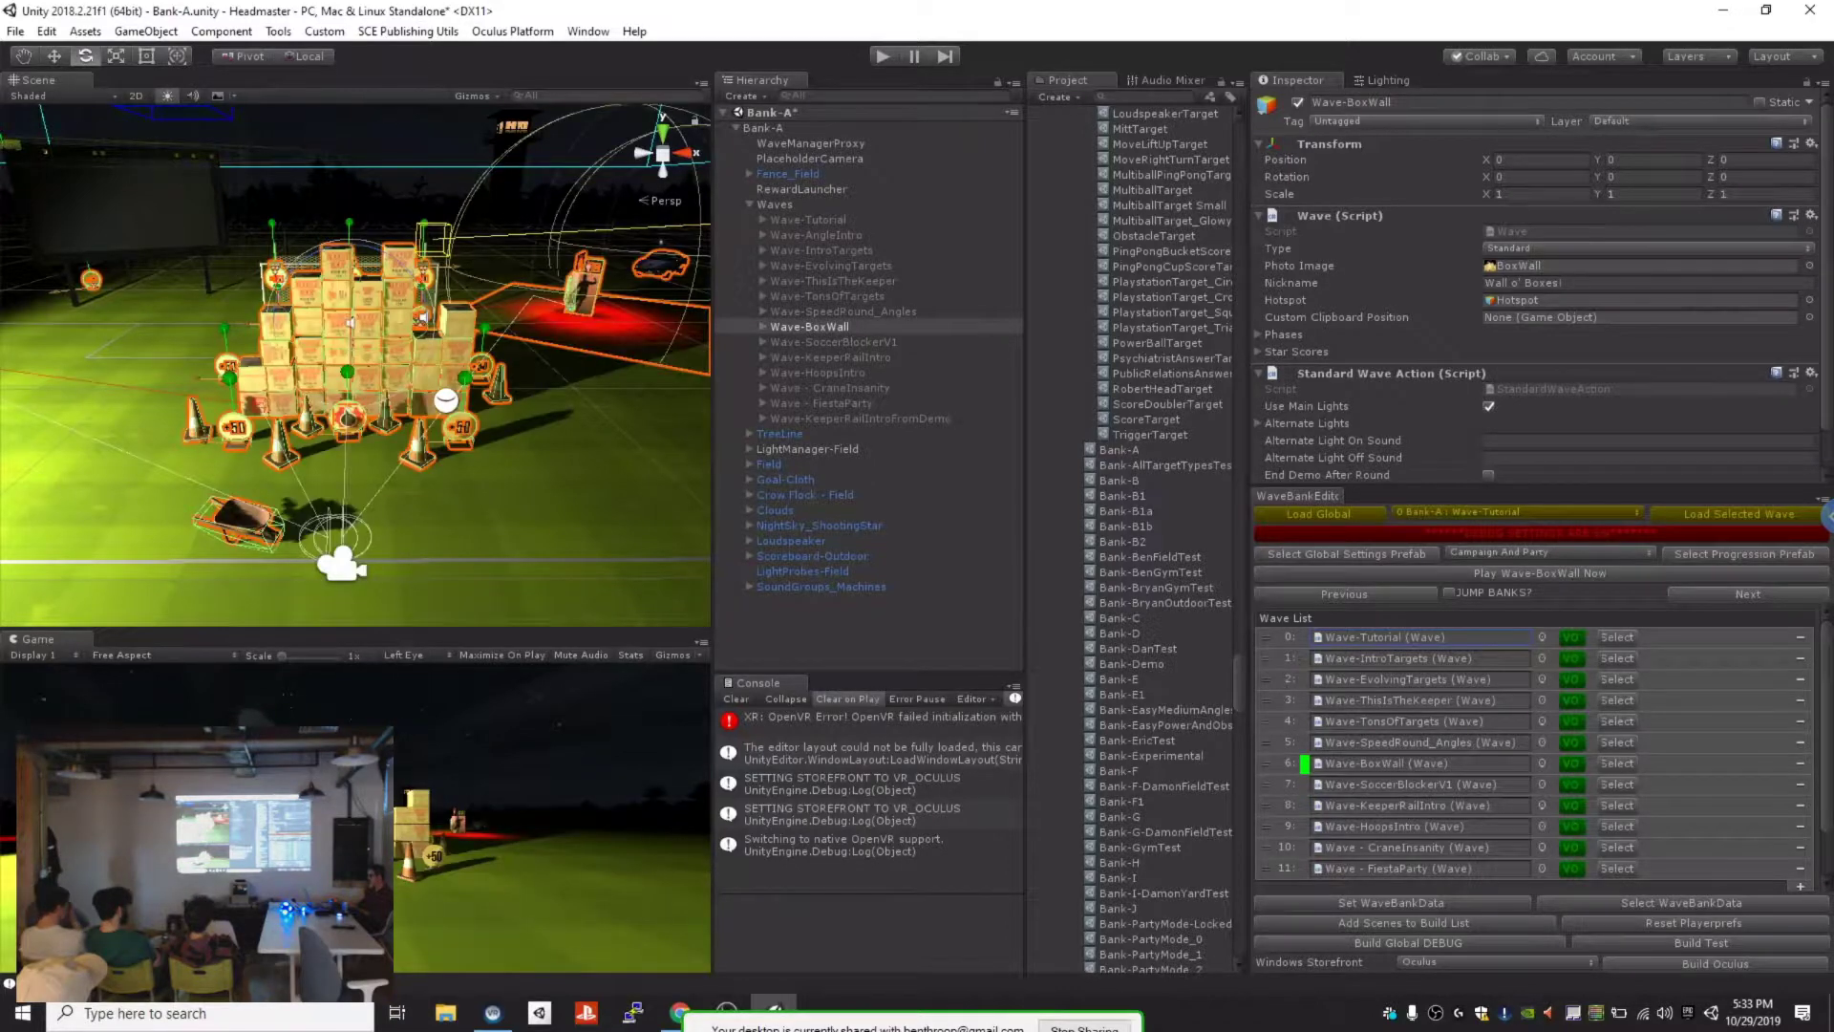
click(1748, 594)
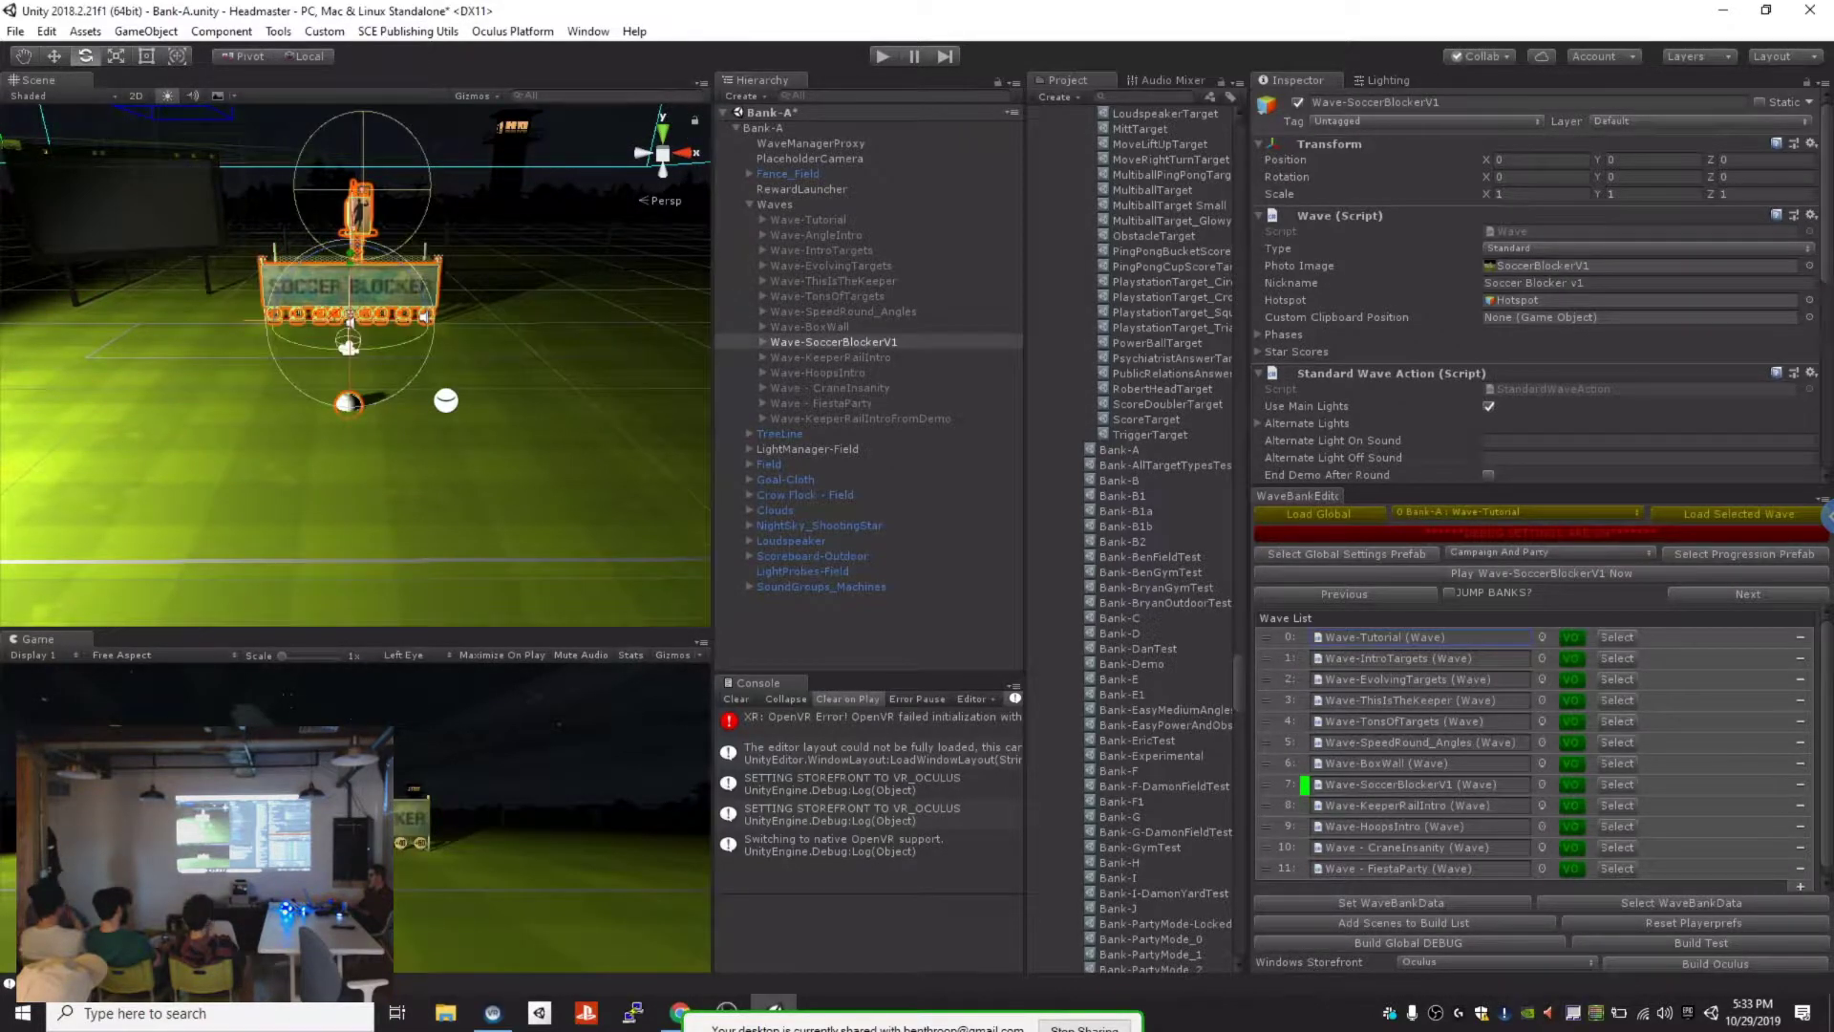
click(1749, 594)
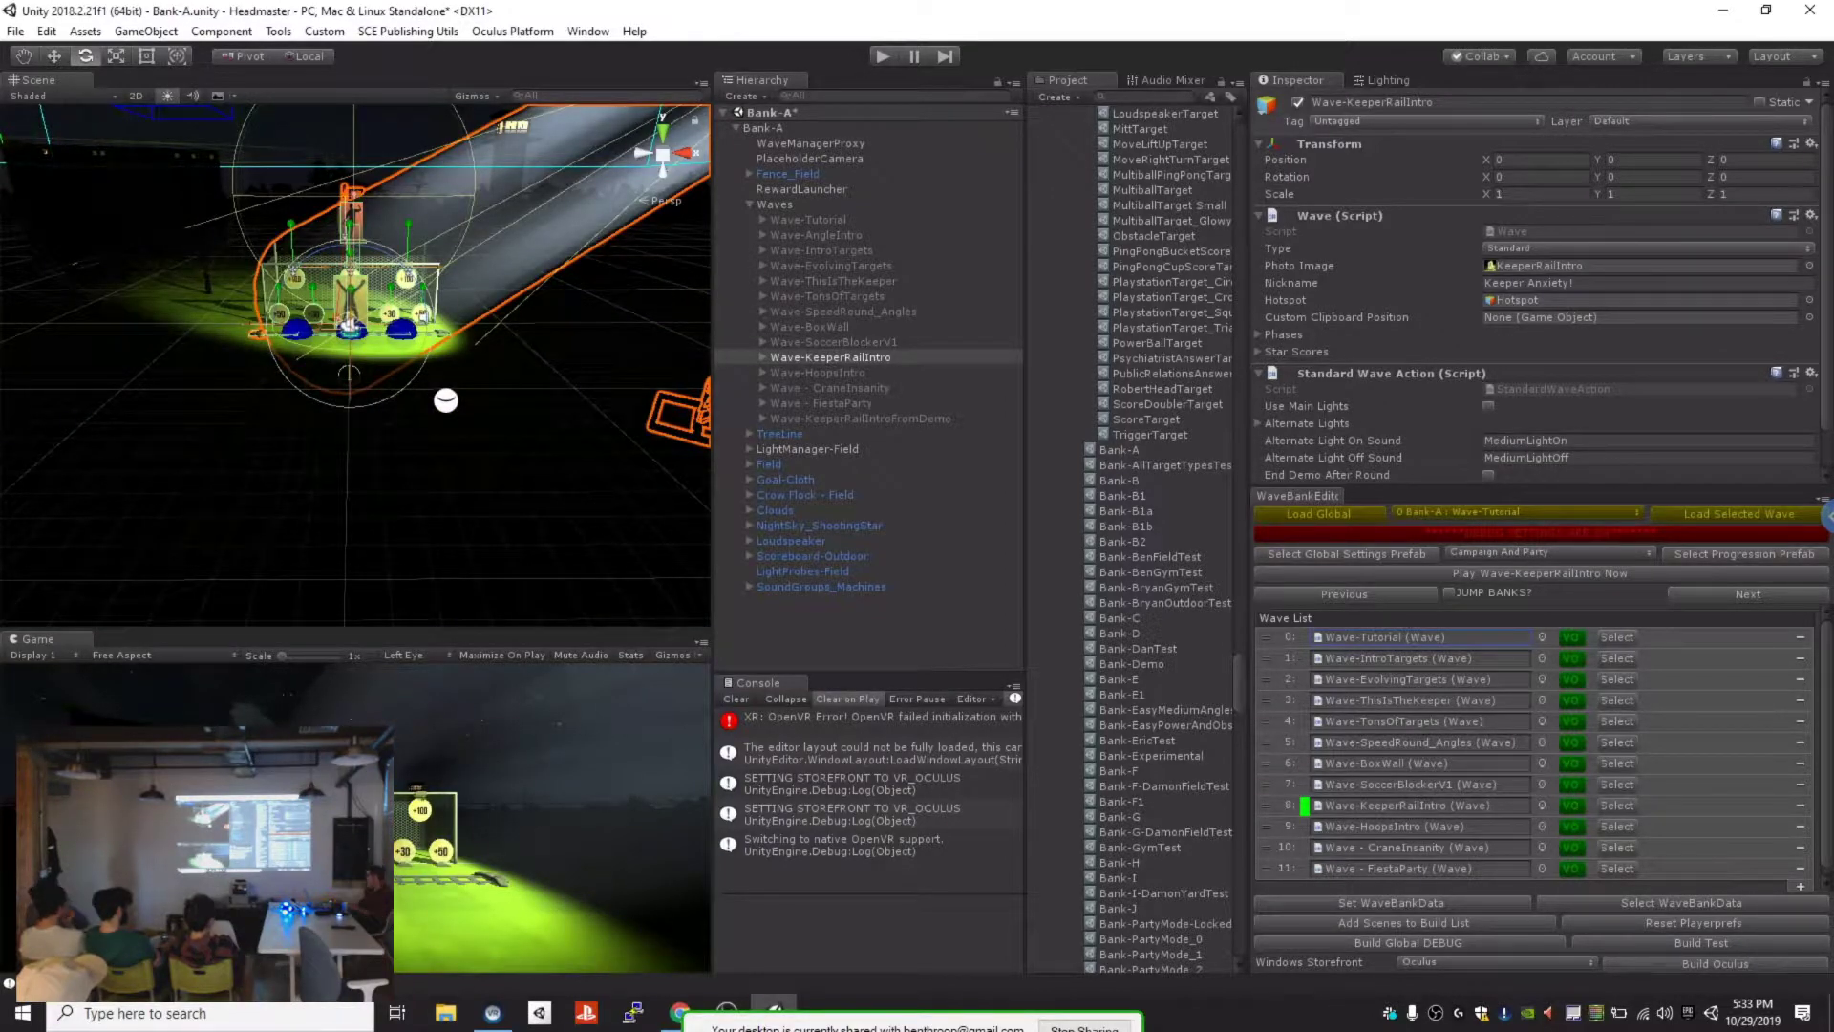
click(1749, 595)
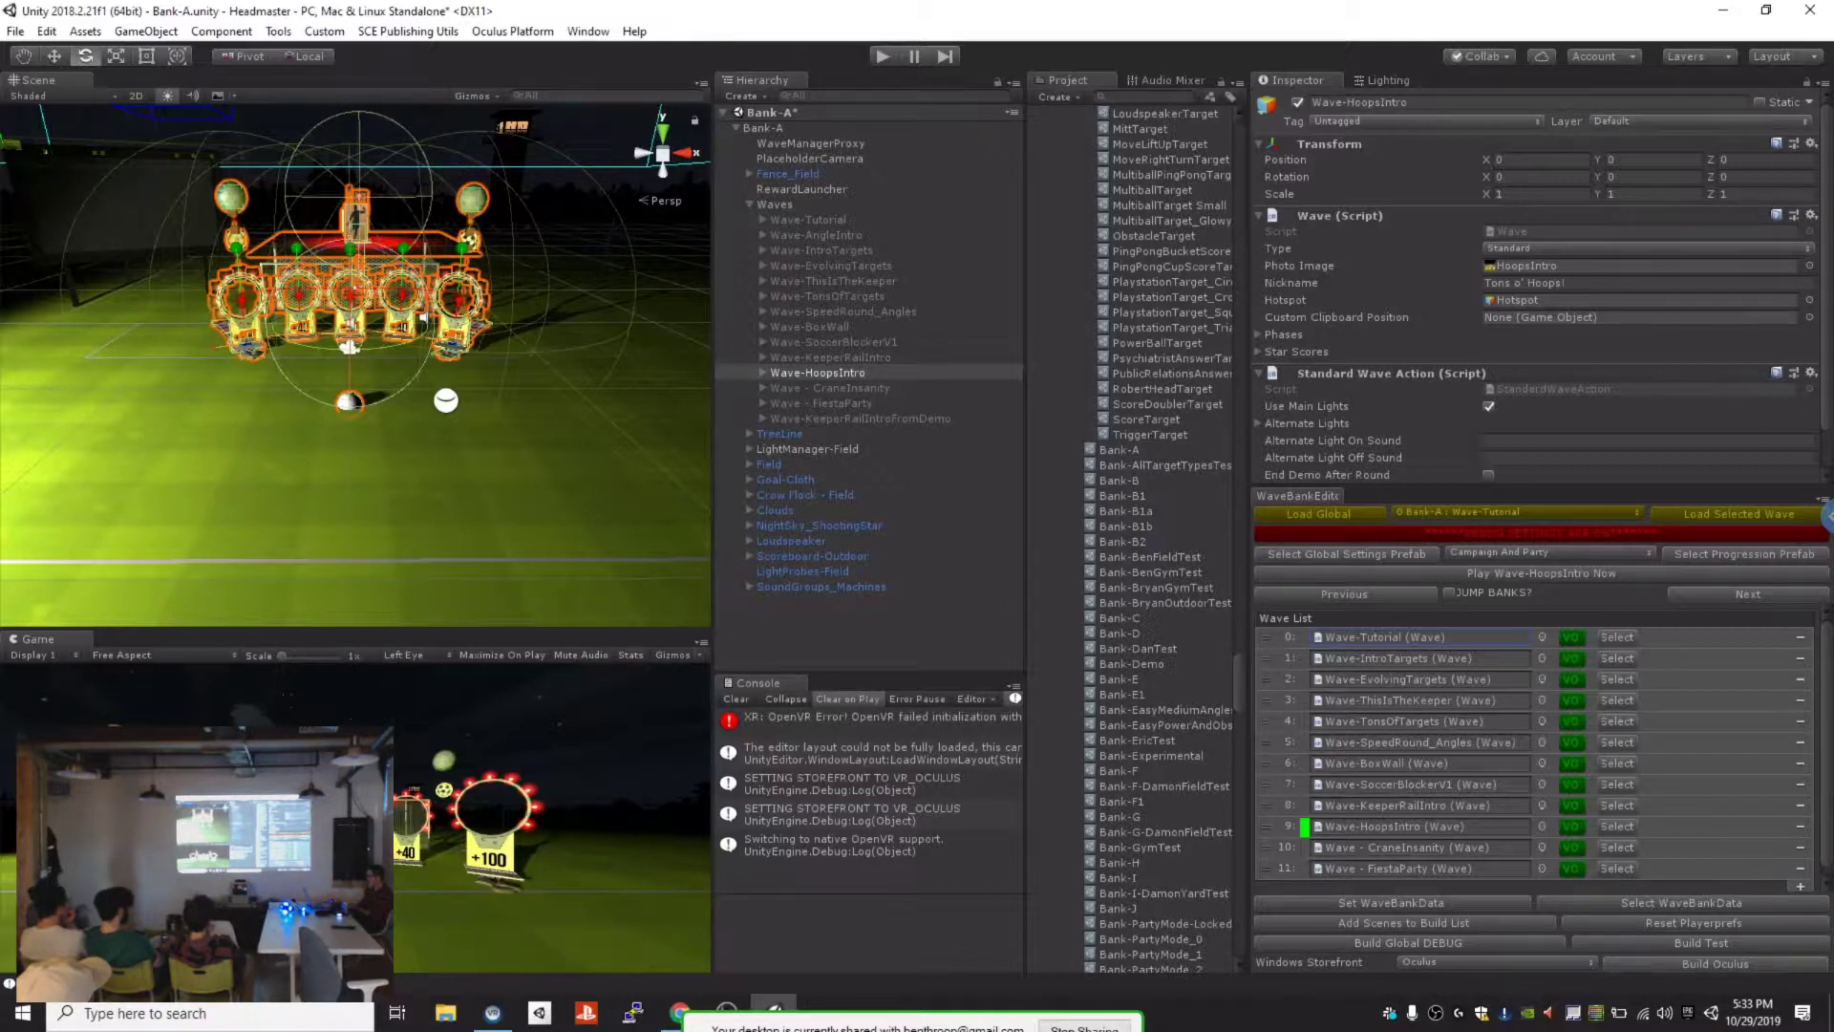
Step: Select the Bank-A root object and locate the script asset behind its Wave Bank component
click(764, 128)
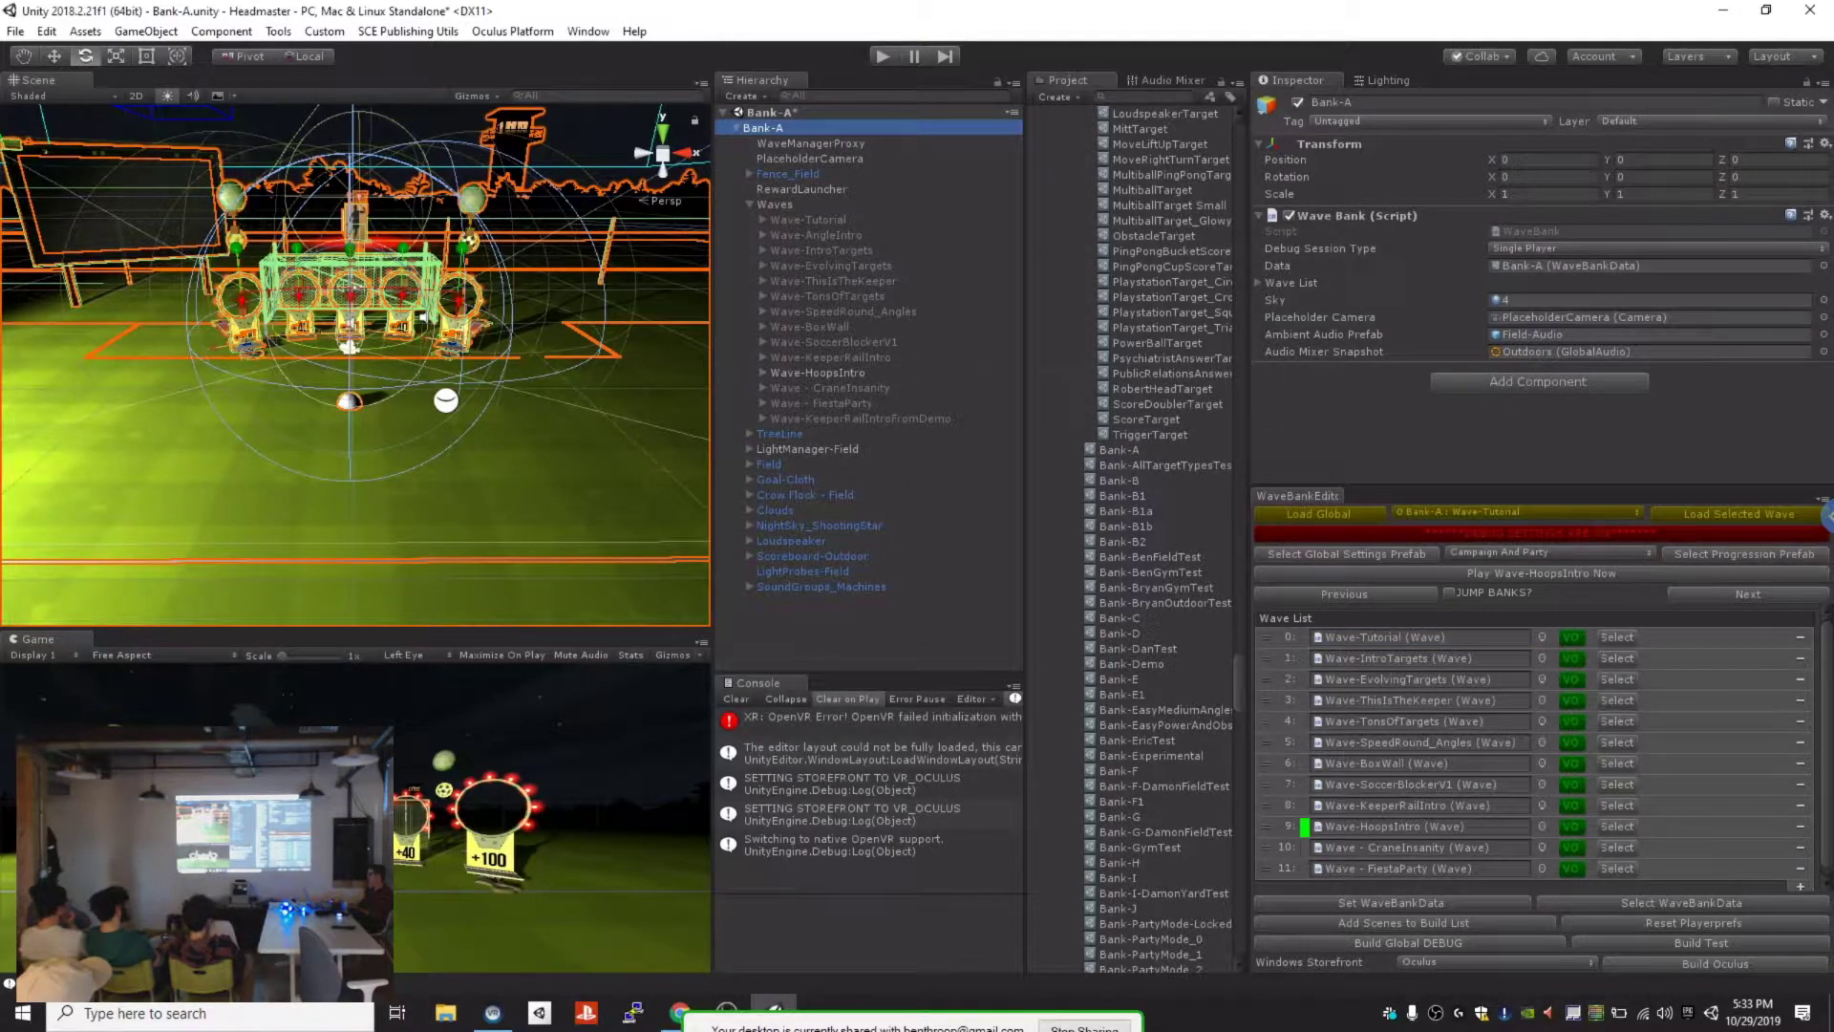
click(1532, 231)
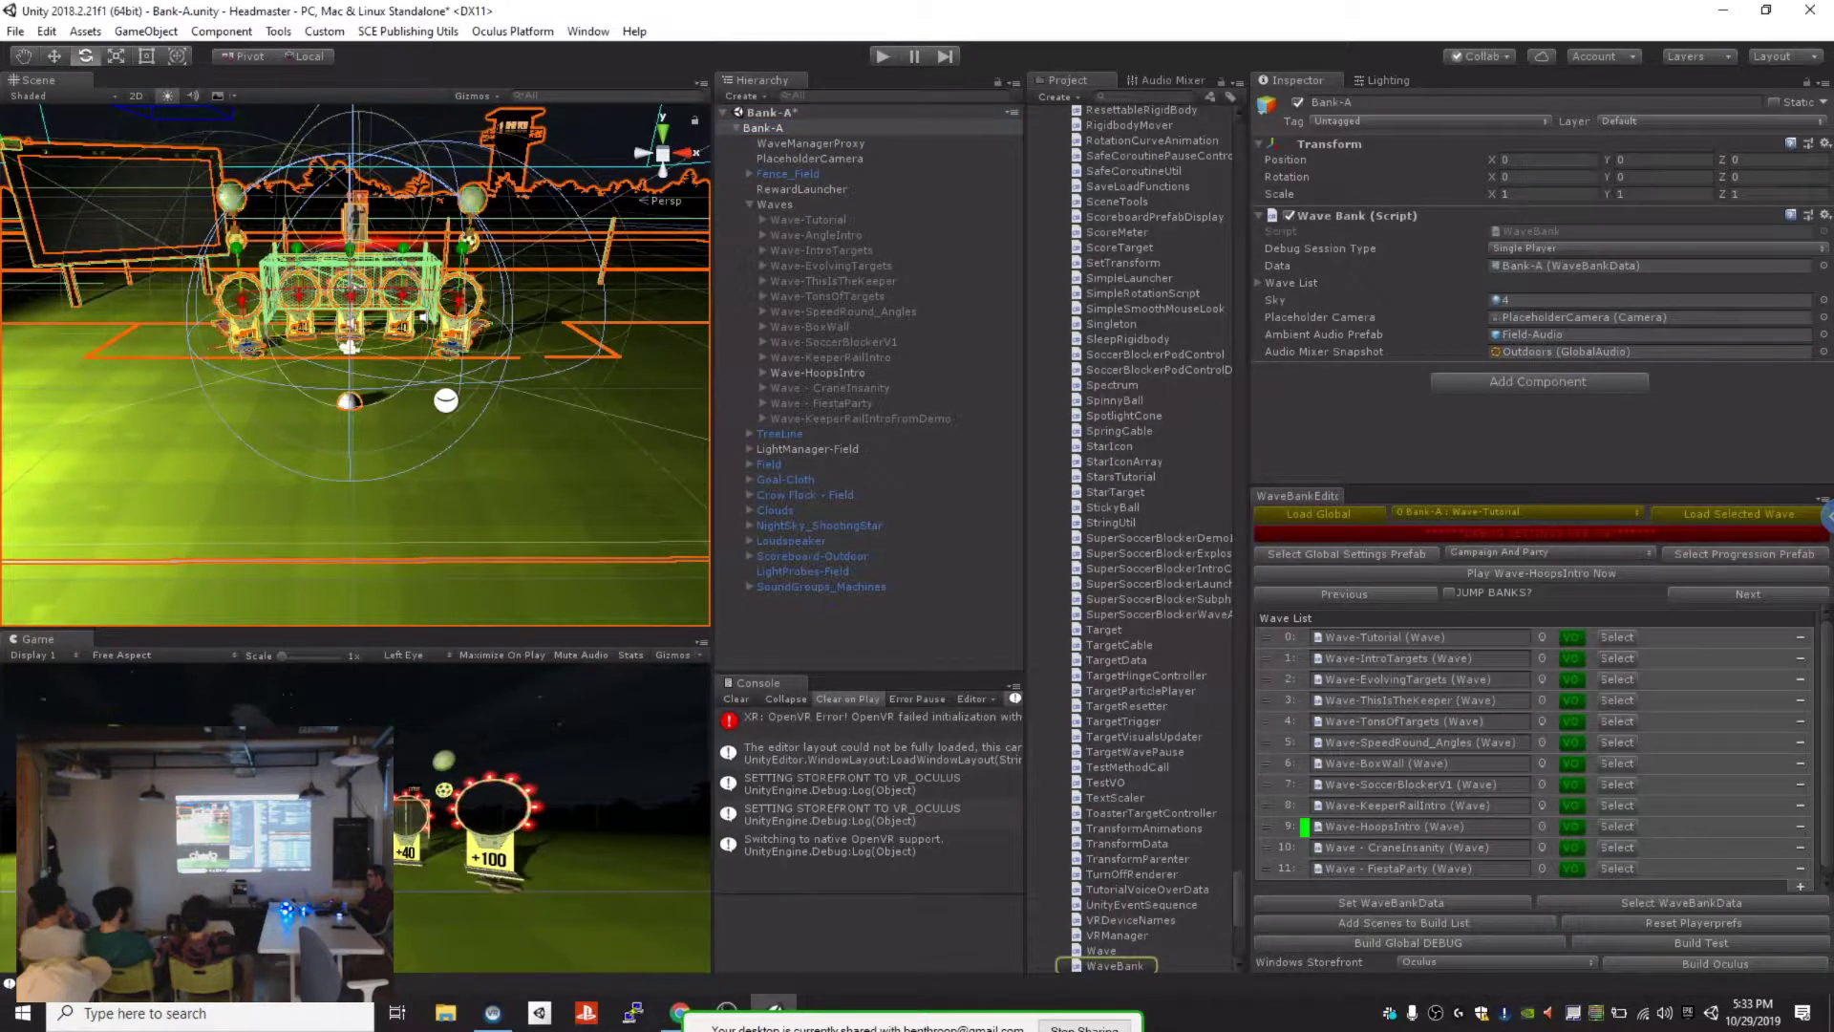
Step: Expand the Wave List of Bank-A's Wave Bank component and review its wave elements
click(1286, 283)
scroll(1538, 277, down, 3)
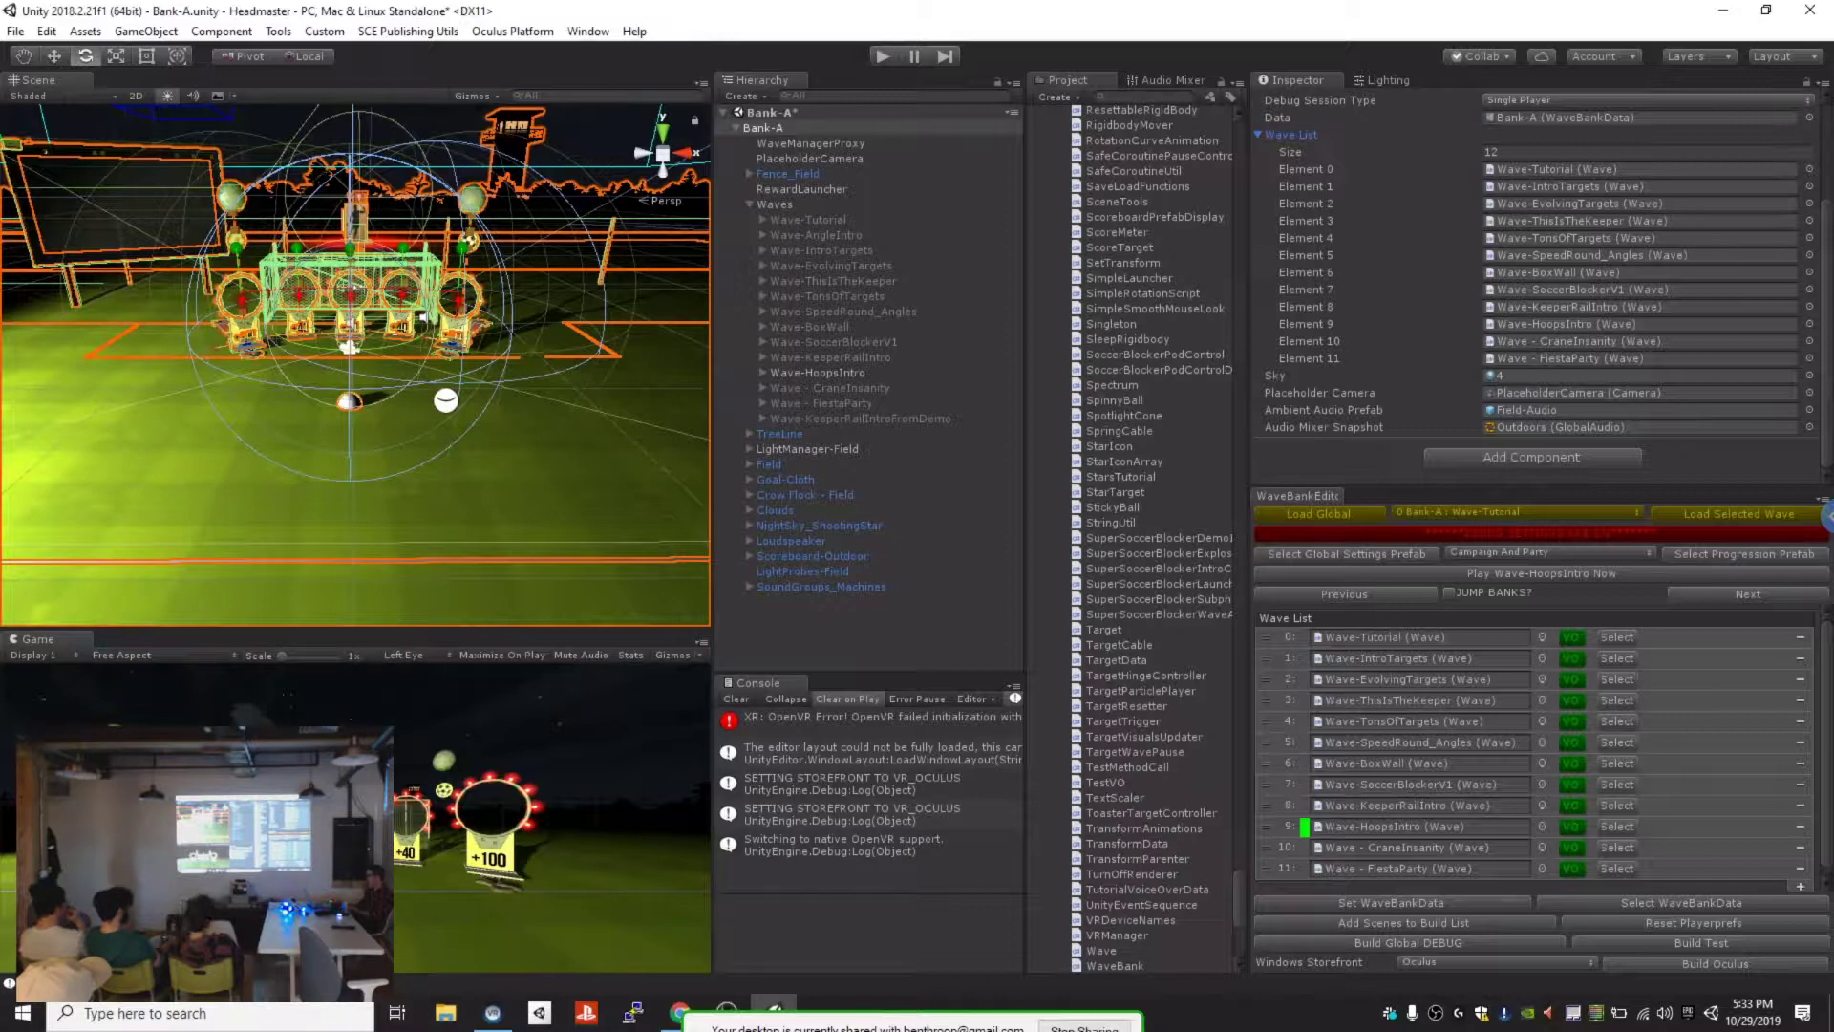
Step: Advance the active wave to Wave - CraneInsanity, enable jumping between banks, and advance on to Wave - FiestaParty
click(1748, 594)
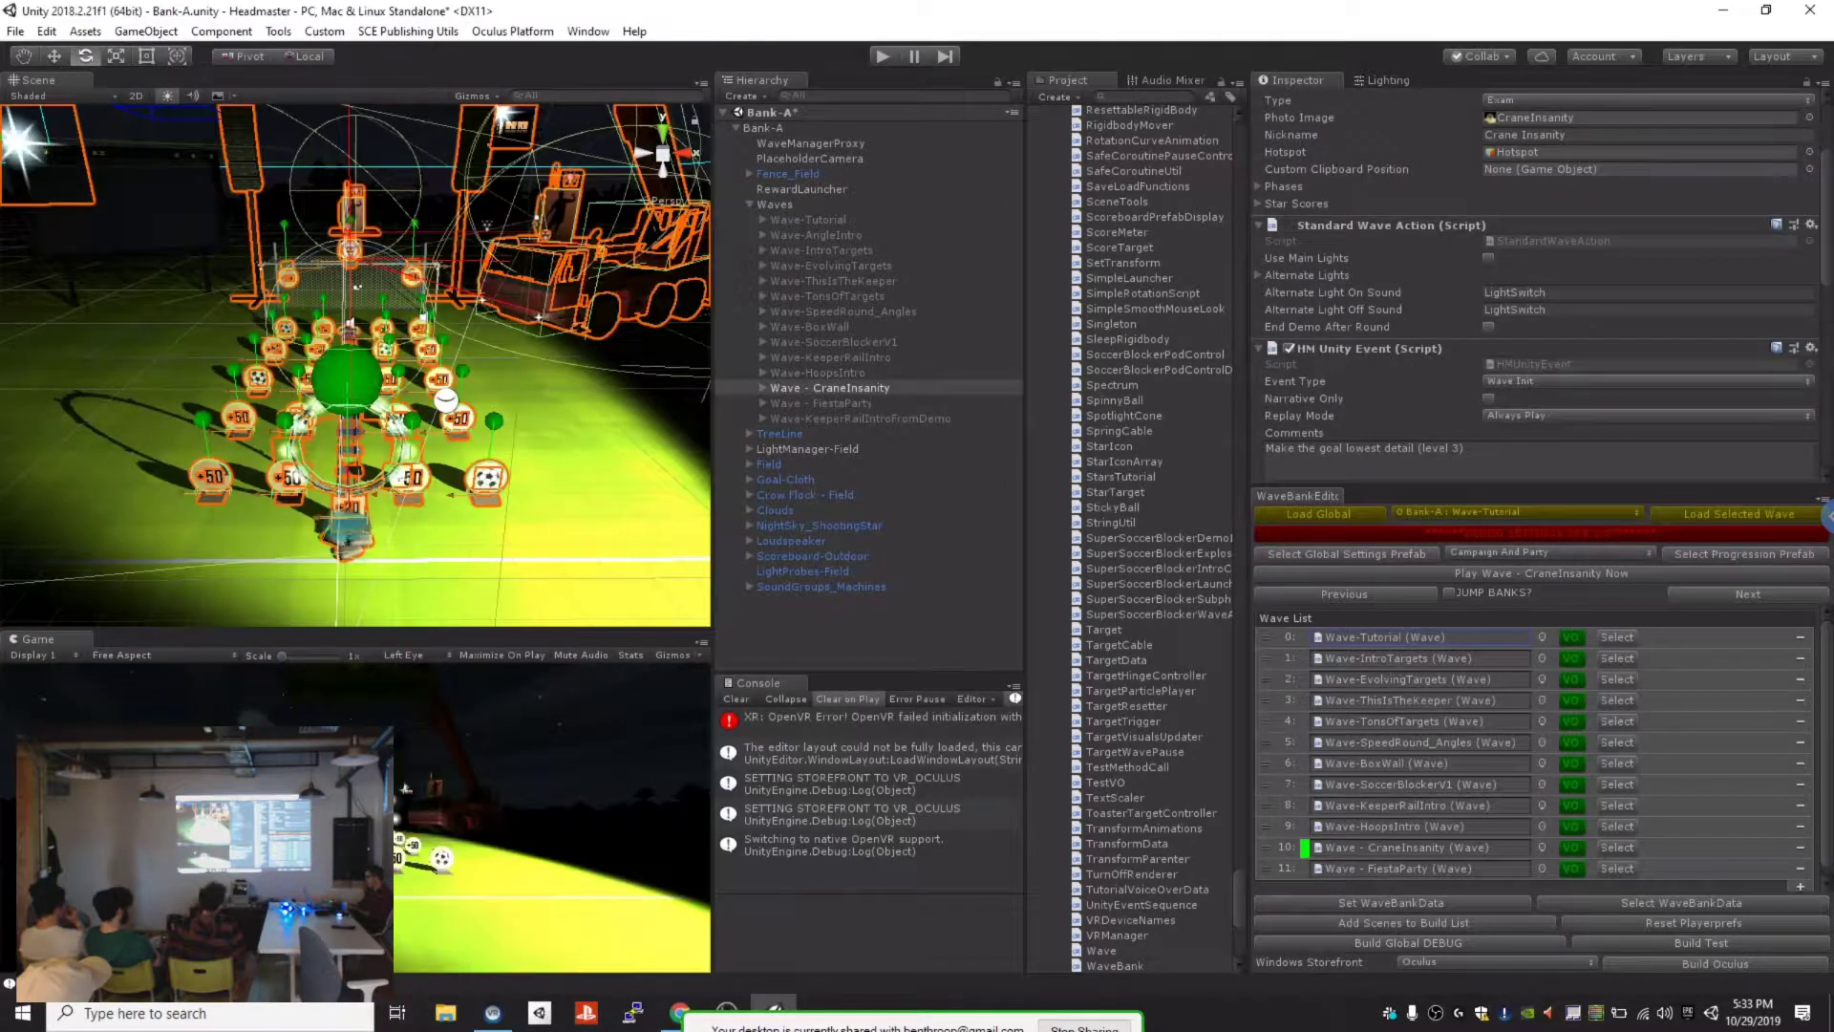
click(1449, 593)
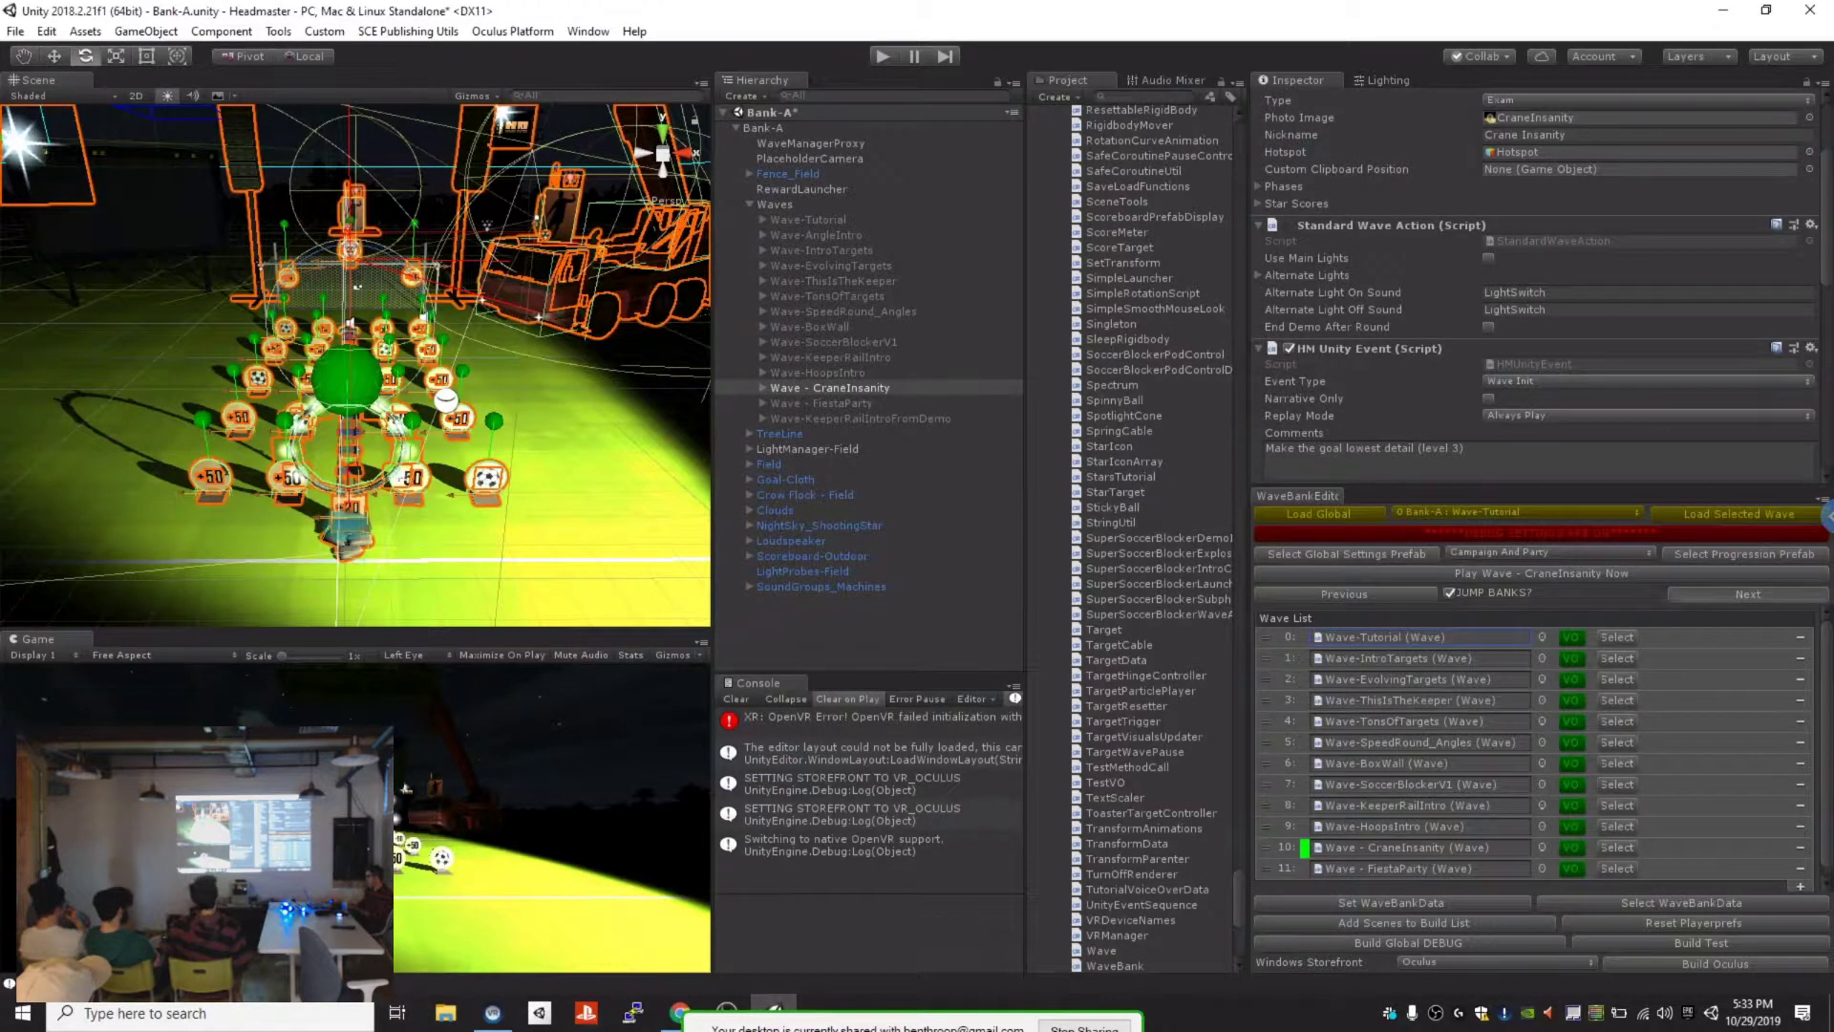
click(1748, 594)
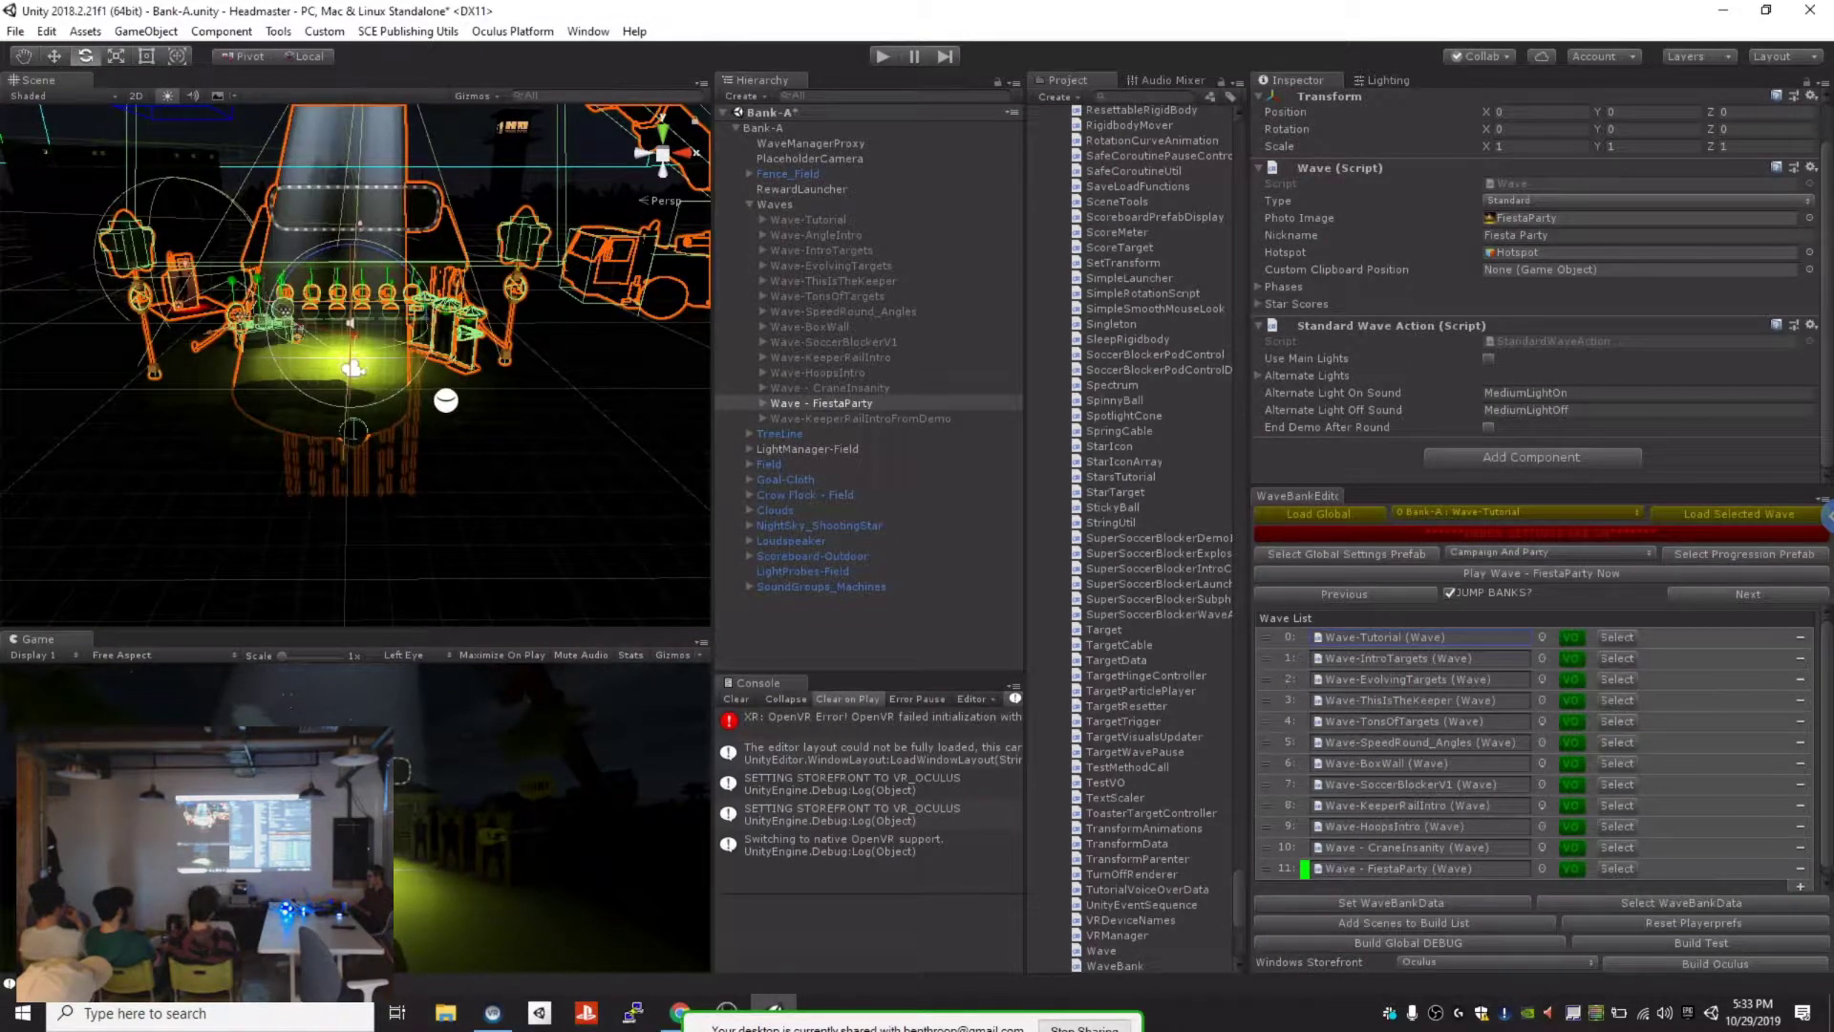
Step: Browse the global wave list from the Bank-A waves through the party mode banks without changing the chosen wave
click(1516, 512)
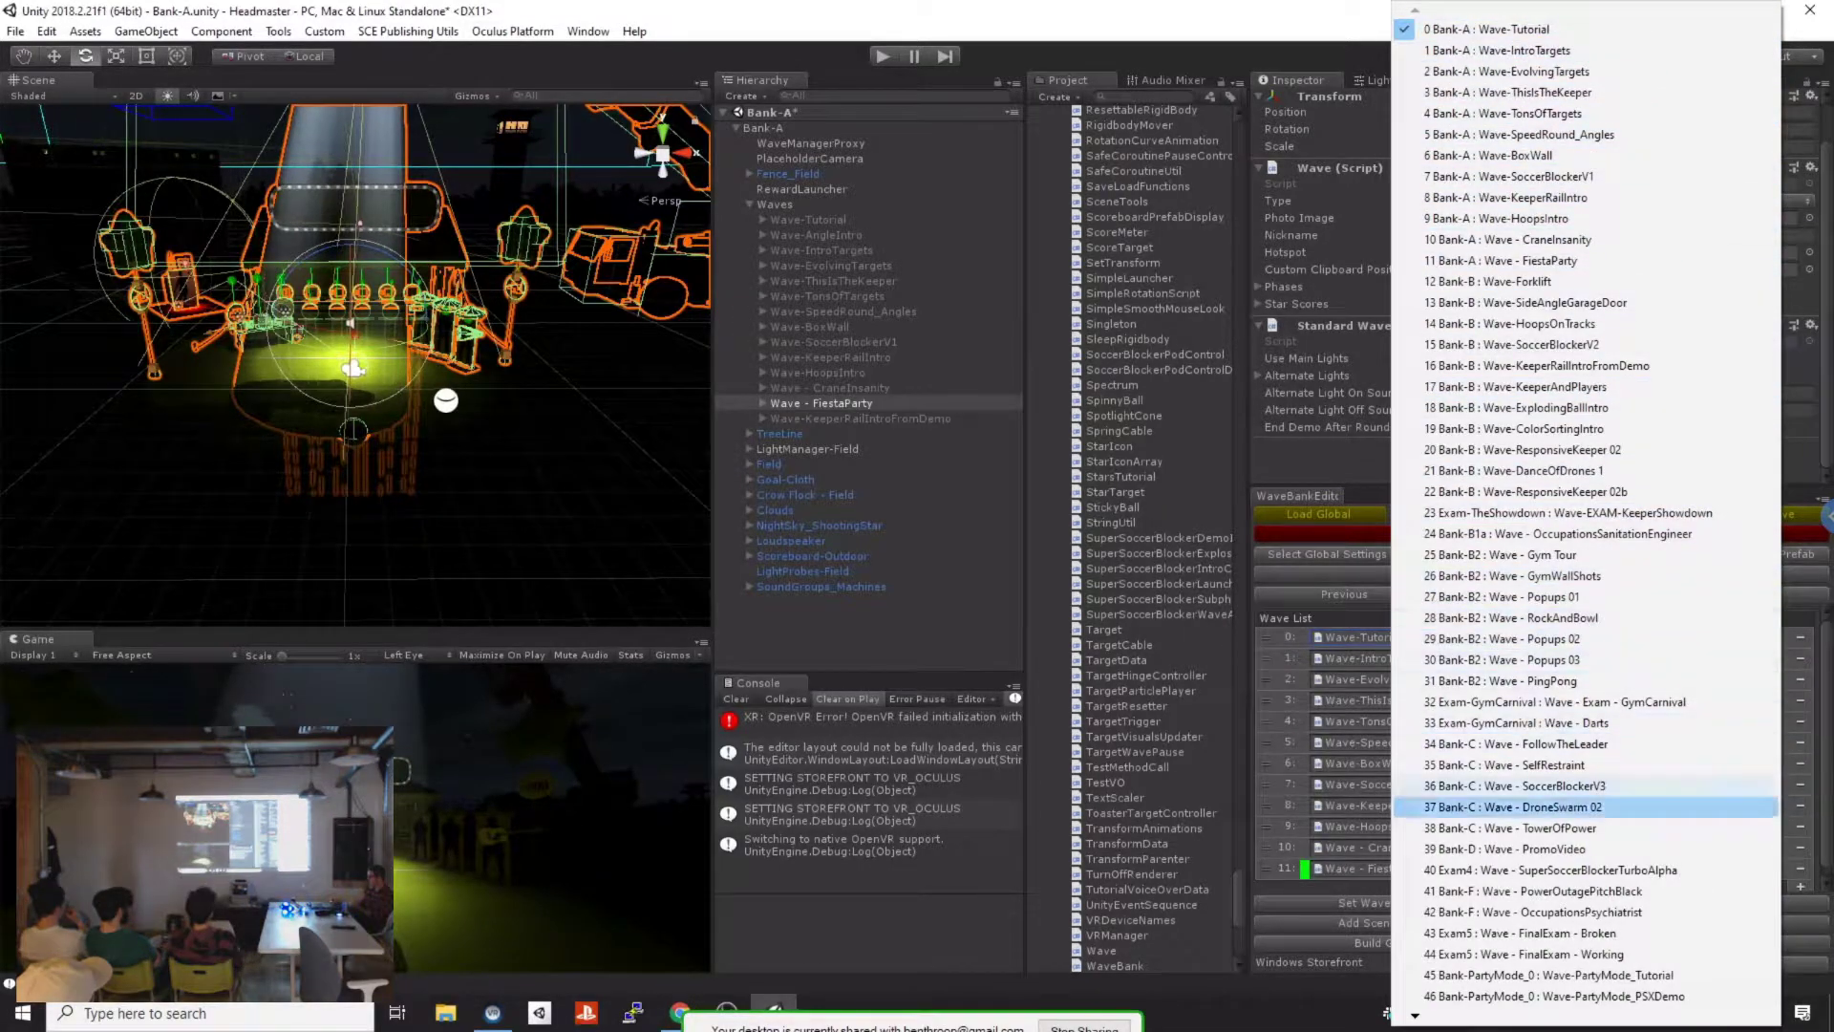
mouse_move(1529, 1015)
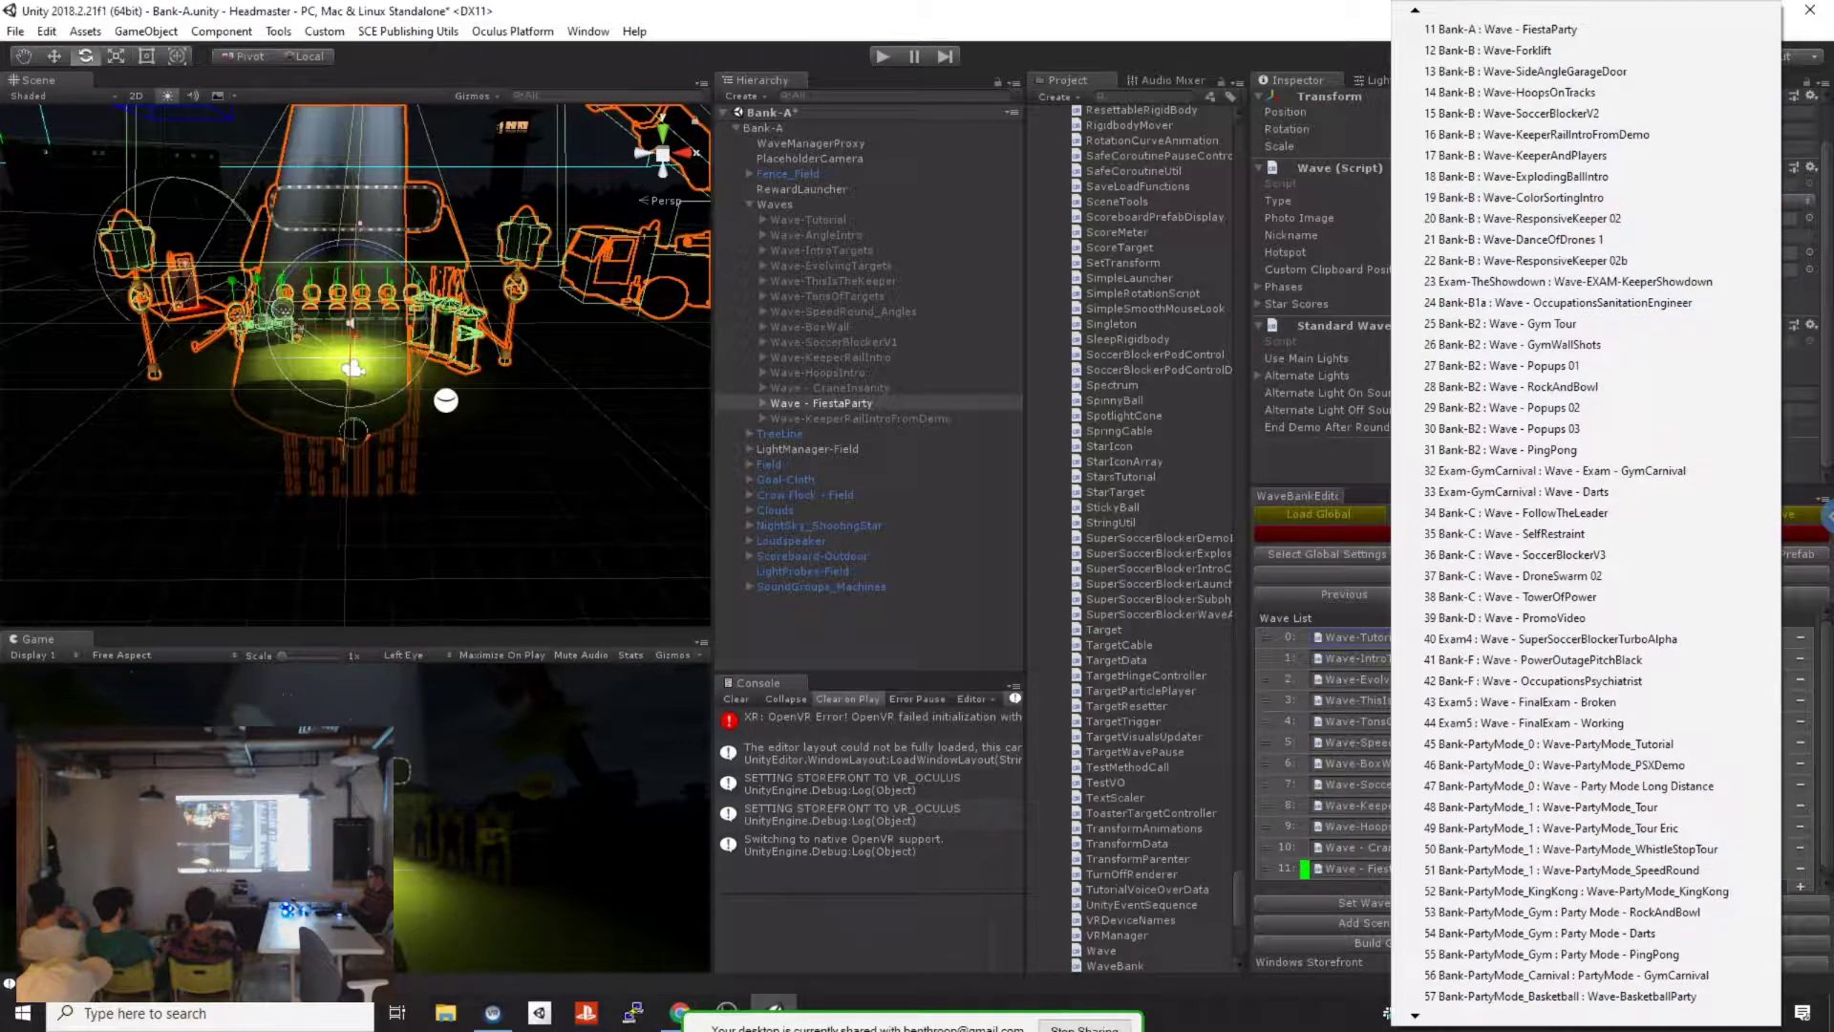
key(Escape)
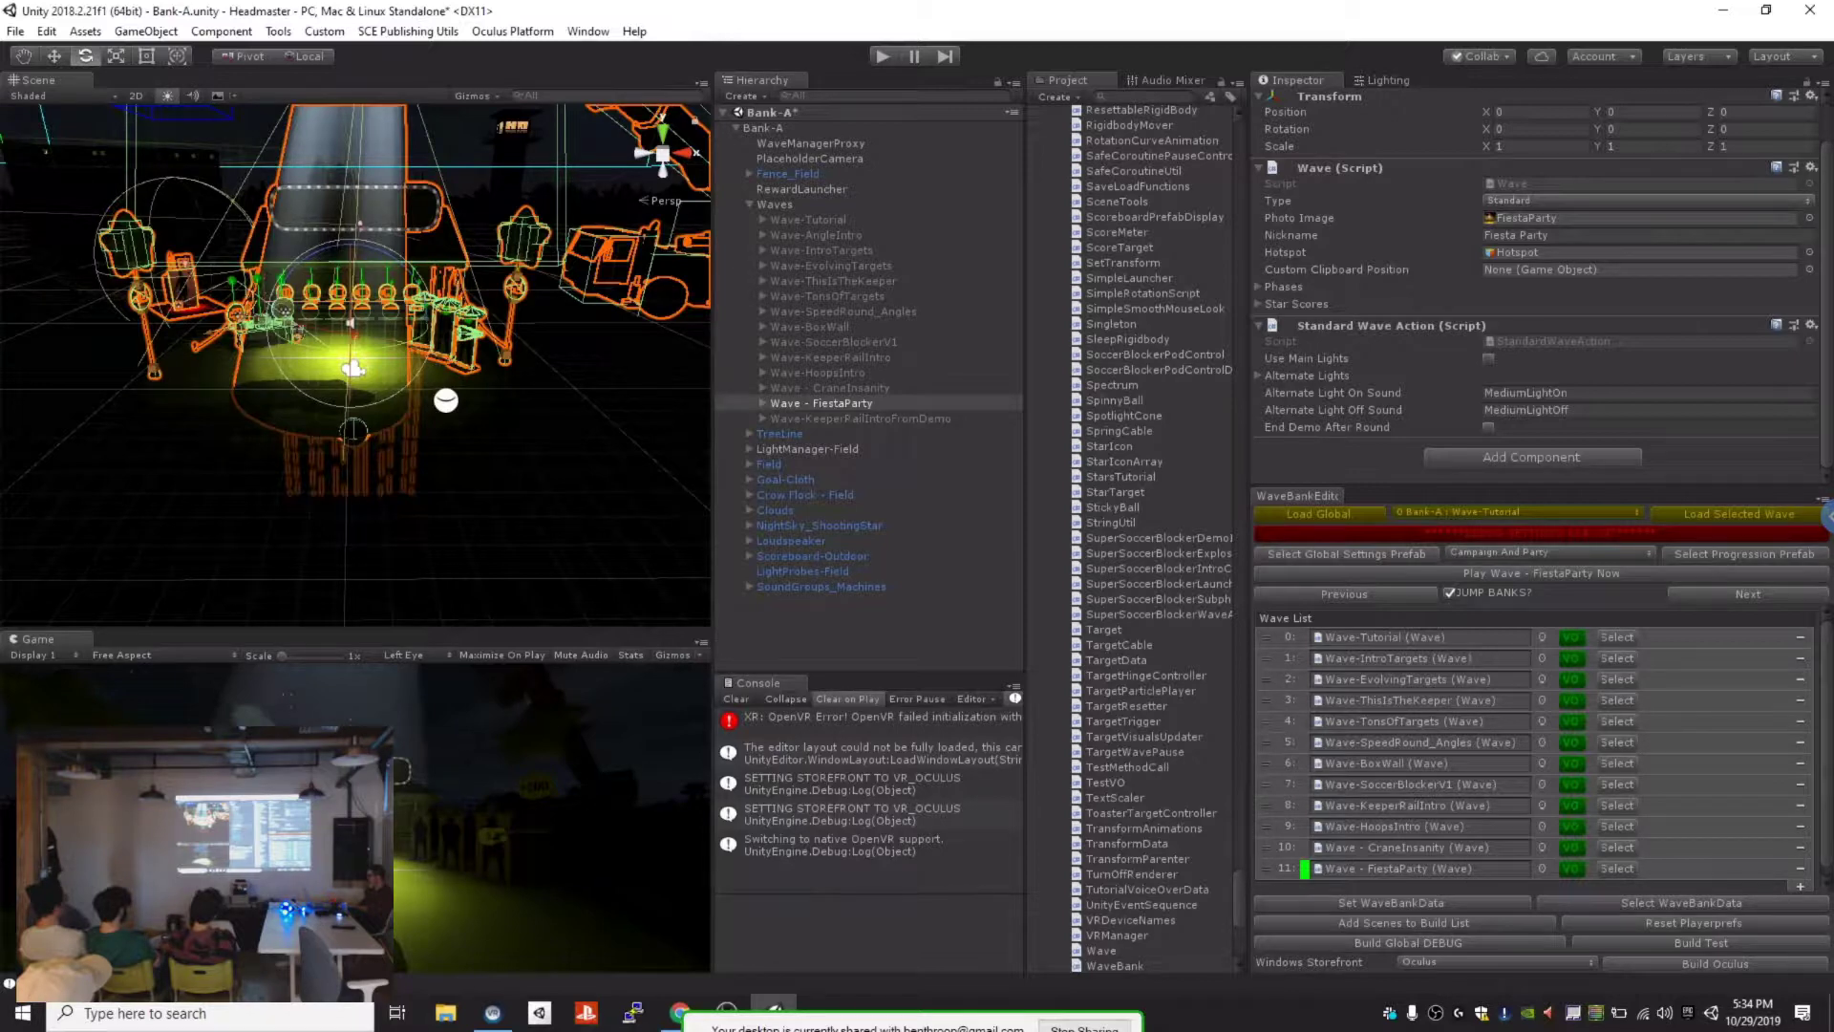
key(alt+Tab)
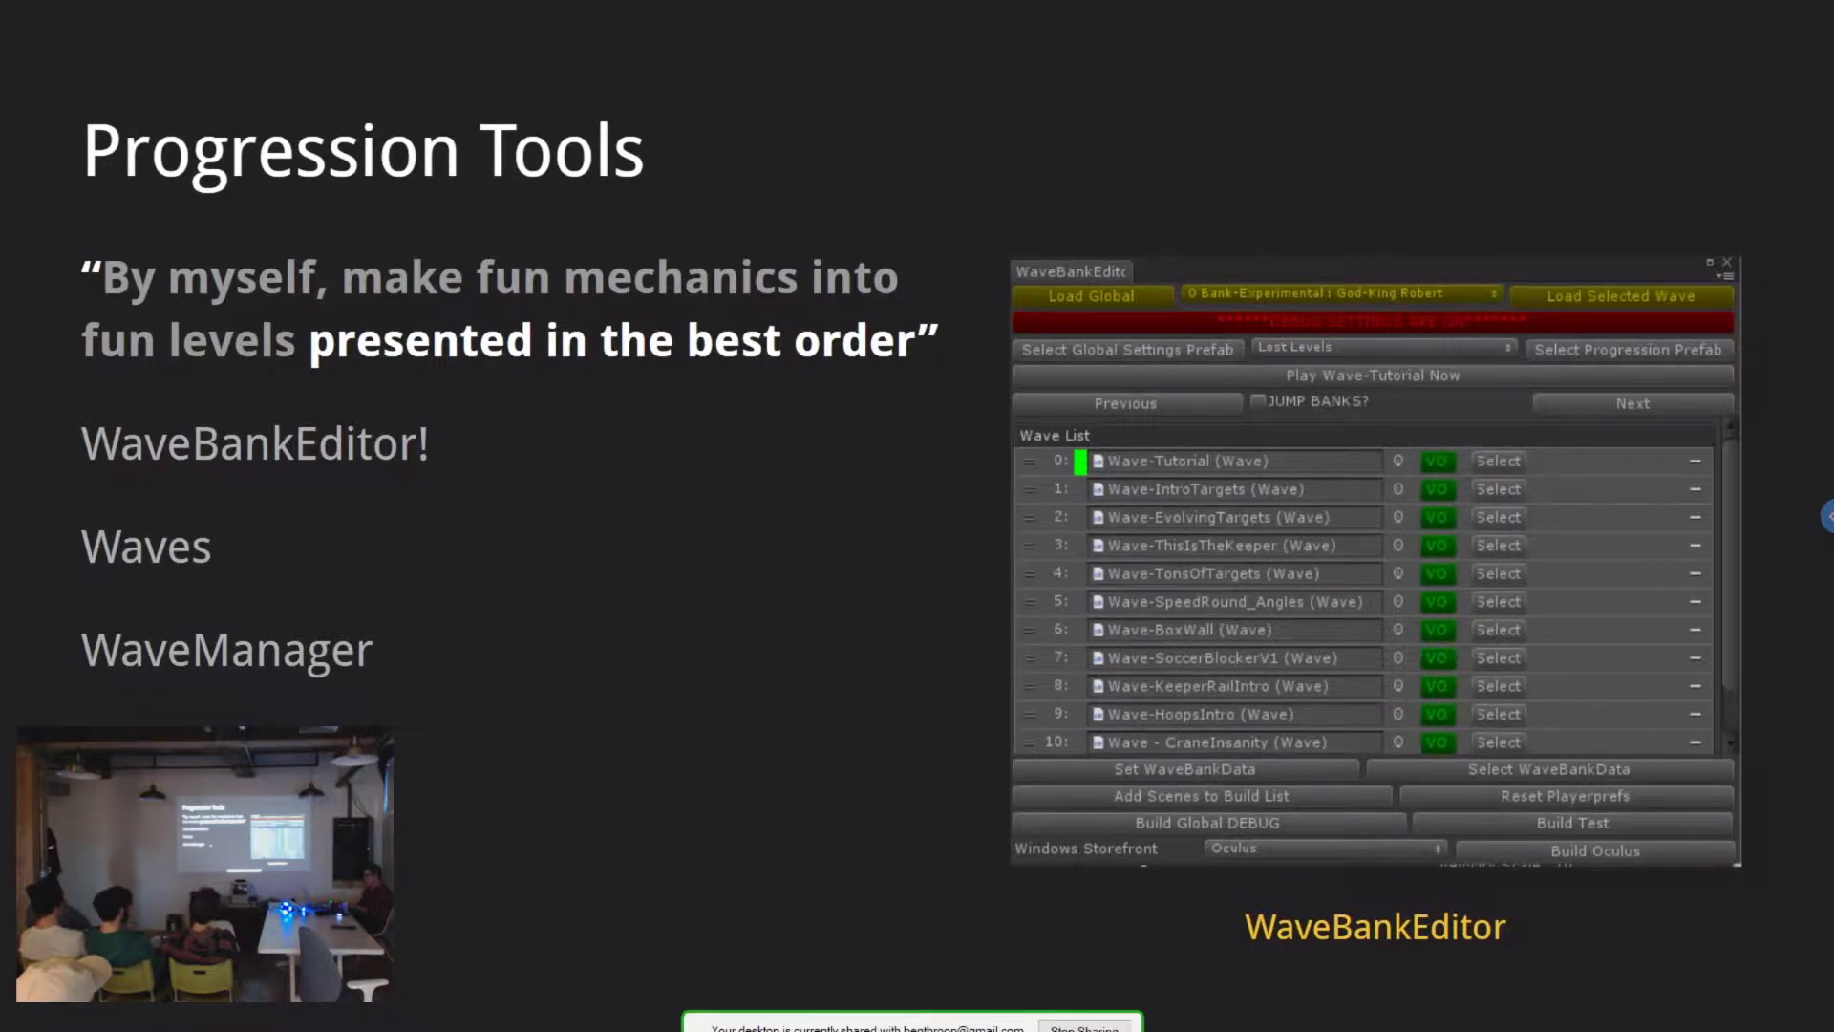
key(alt+Tab)
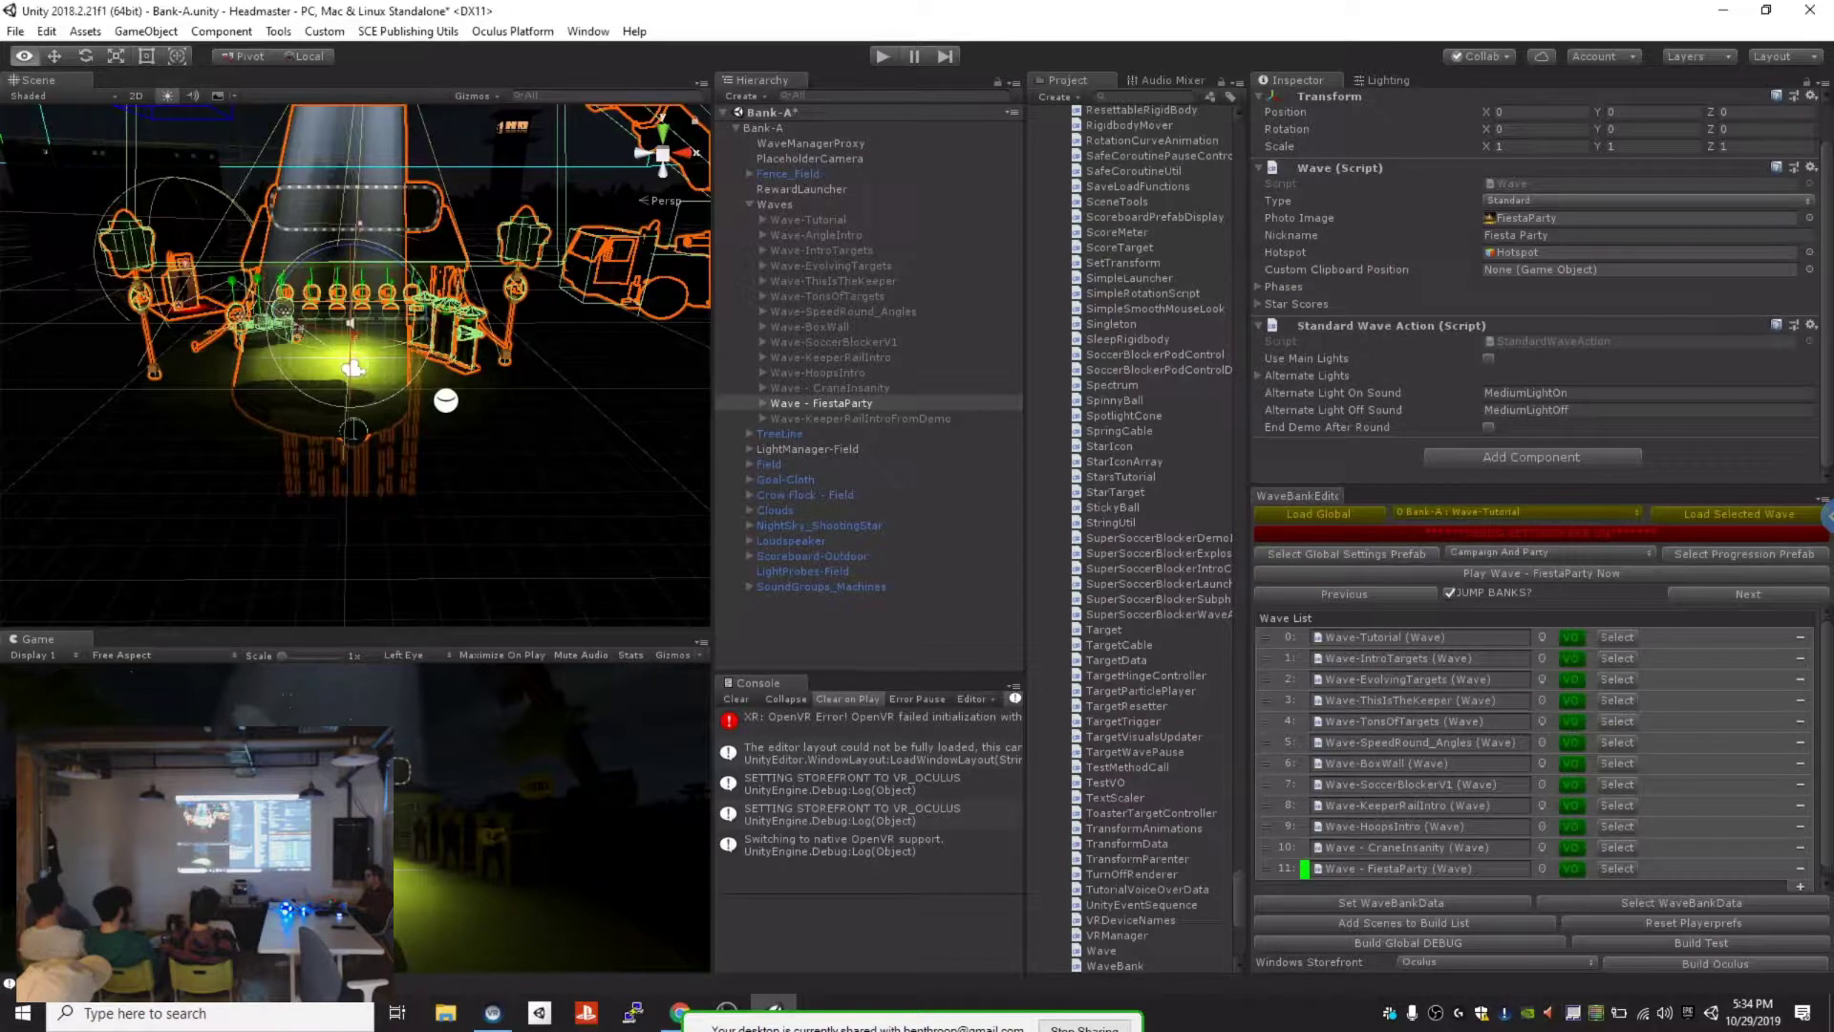
Step: Select the Waves parent, then inspect the settings of Wave-Tutorial, Wave-EvolvingTargets and Wave-SpeedRound_Angles
click(802, 189)
click(775, 204)
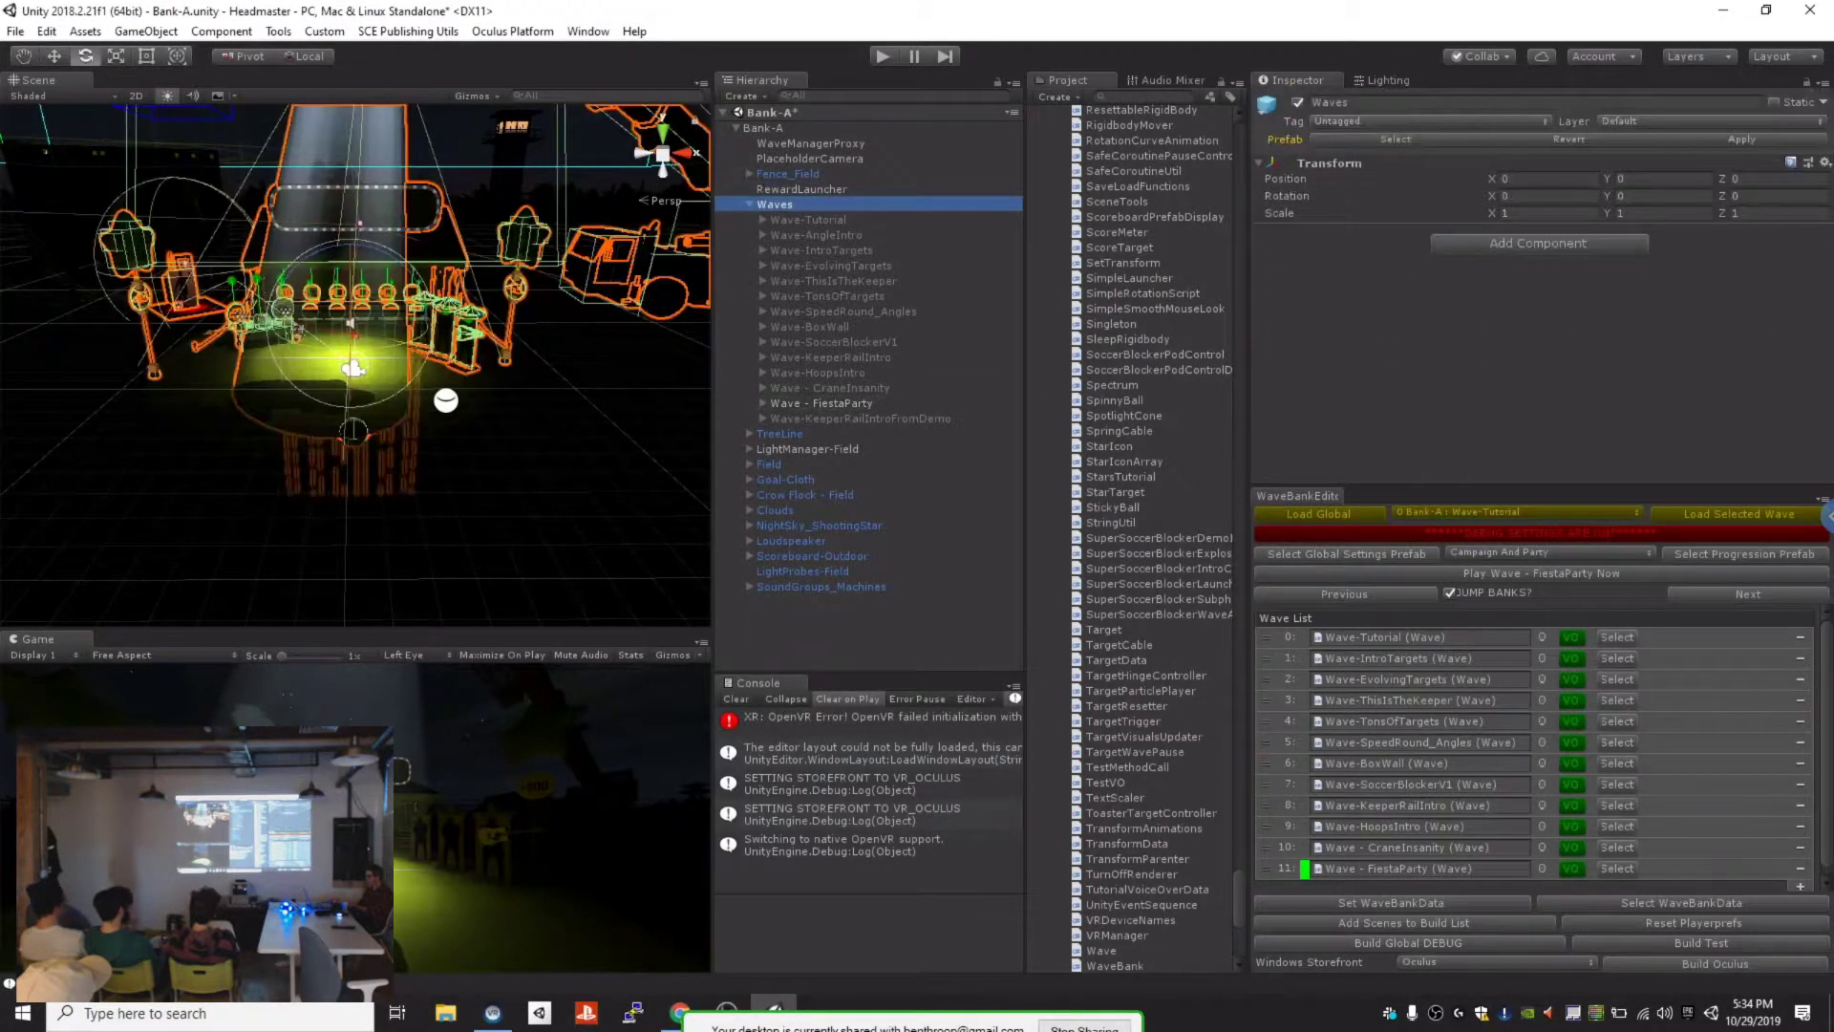
click(808, 220)
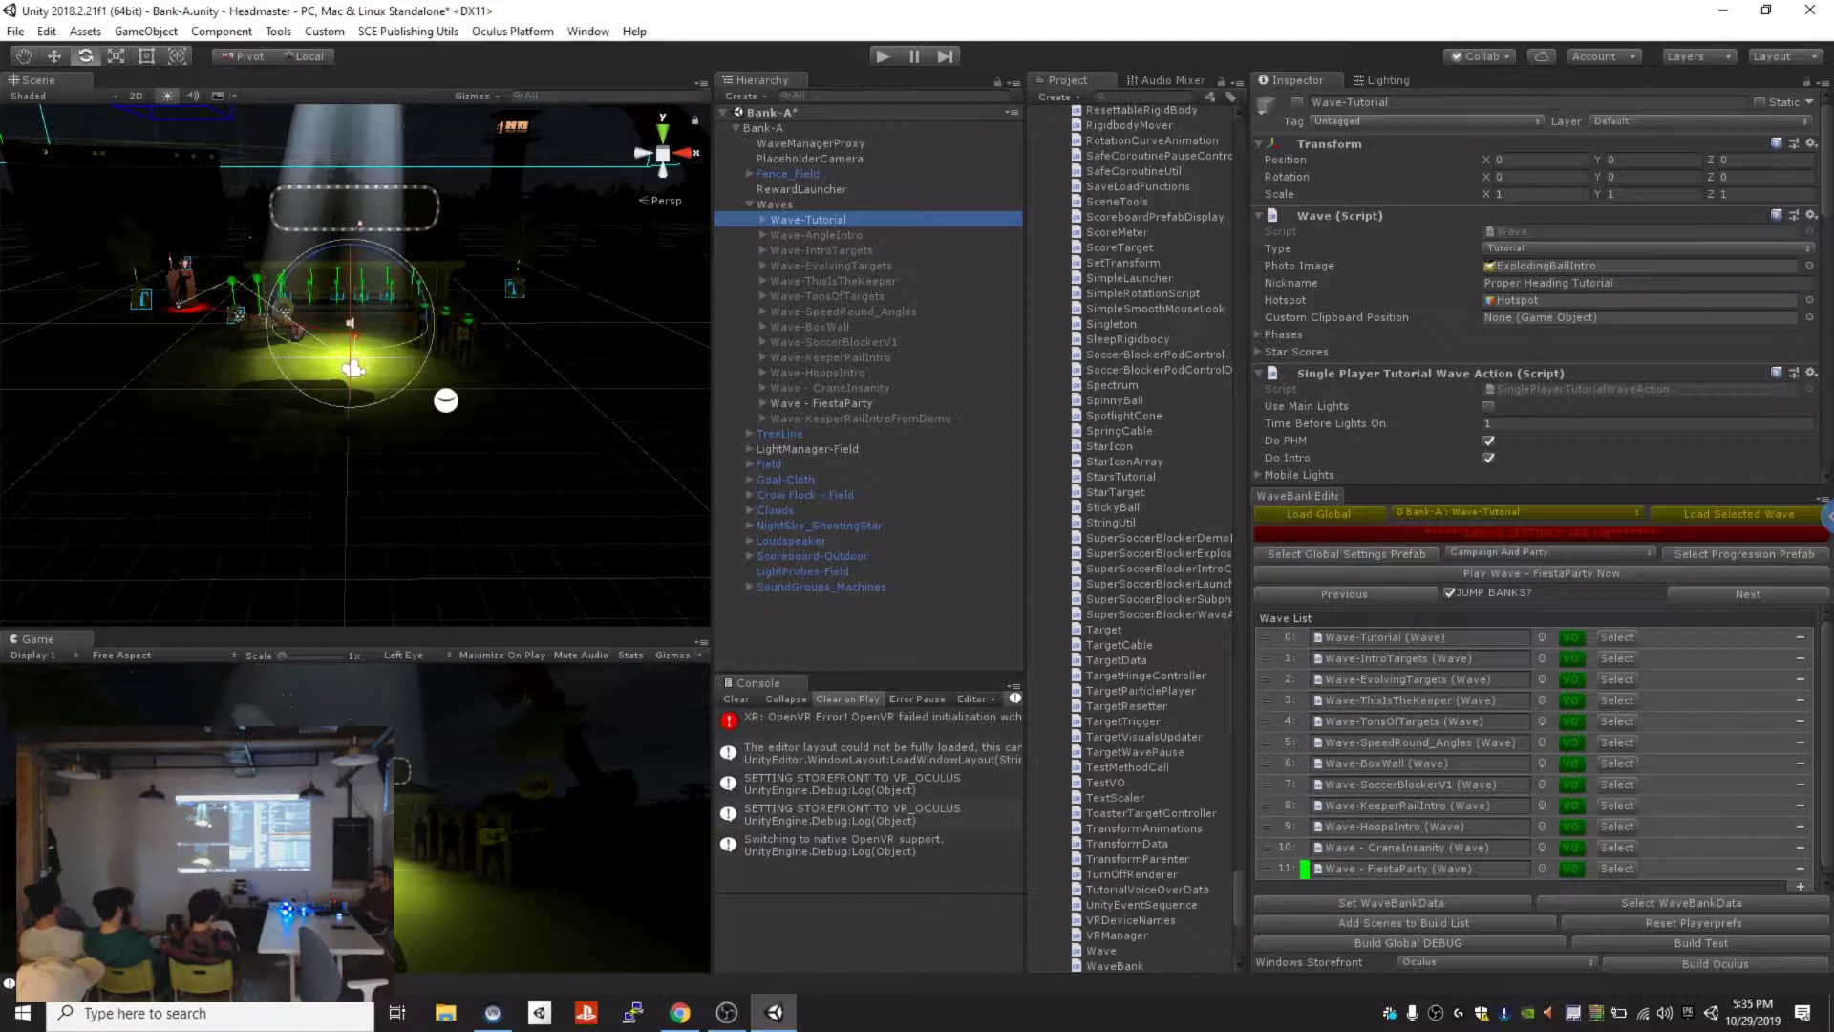
click(831, 266)
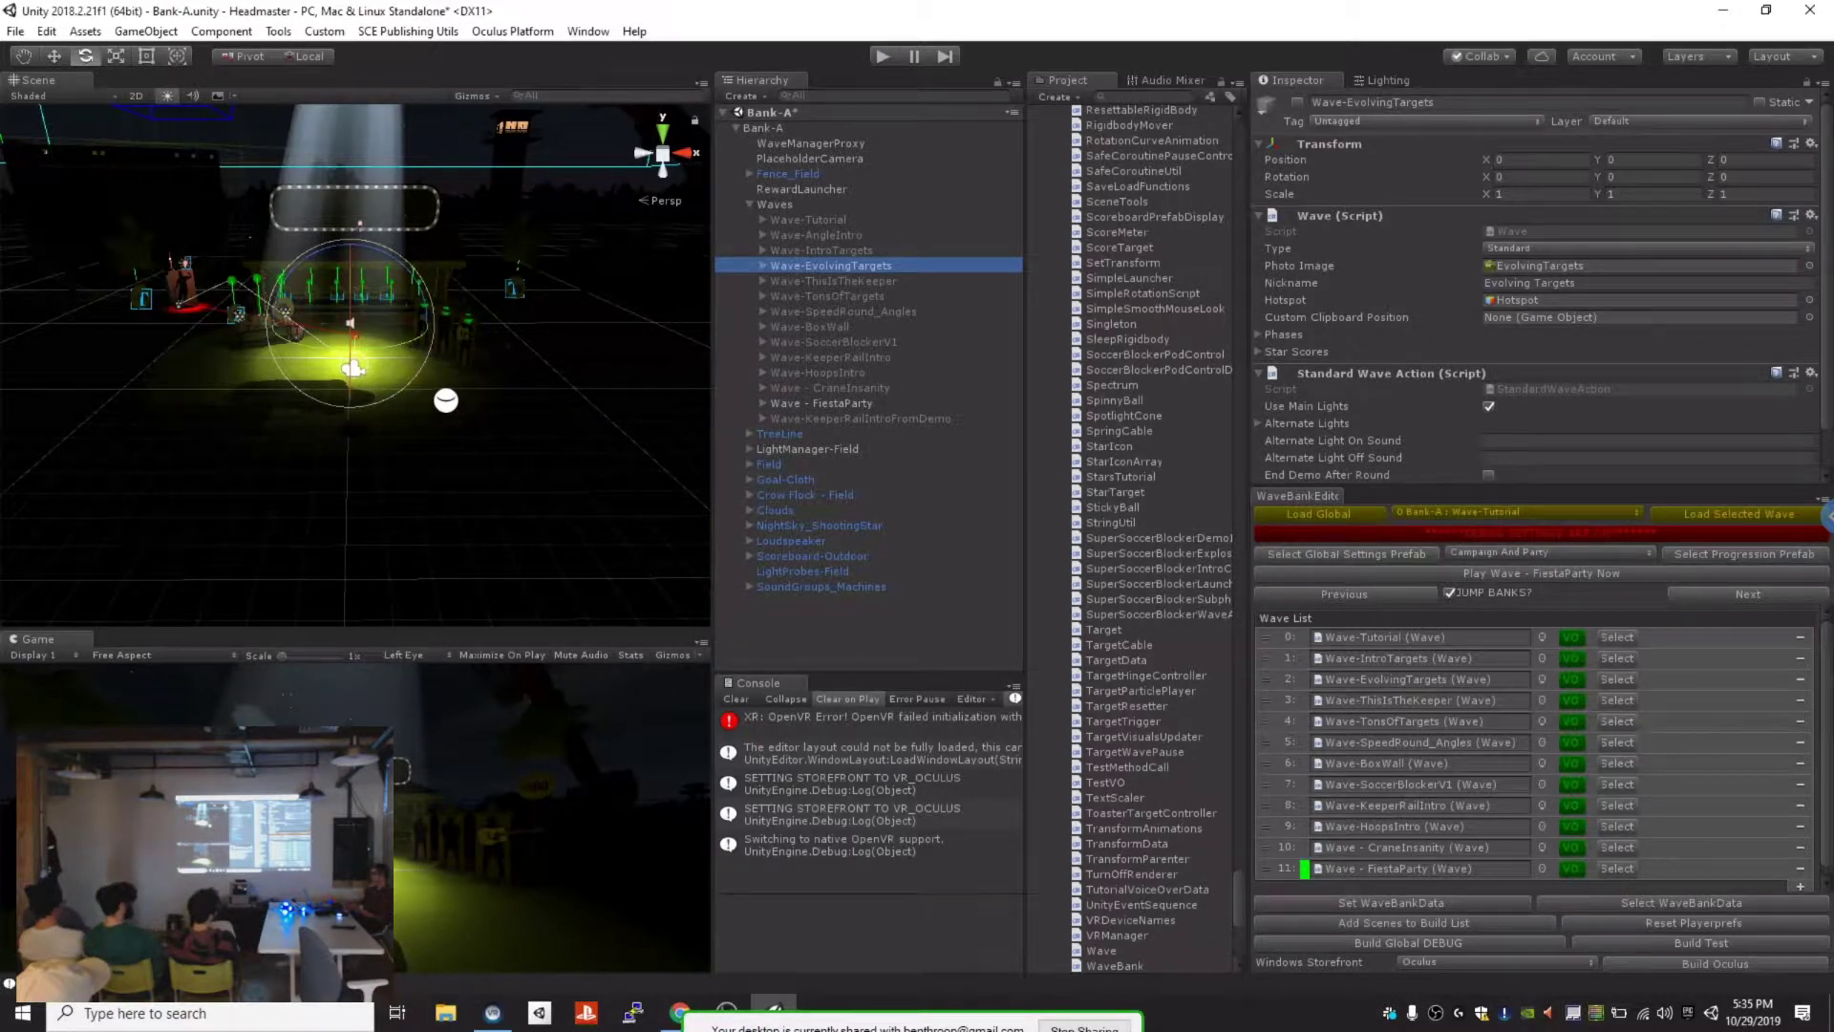
click(843, 312)
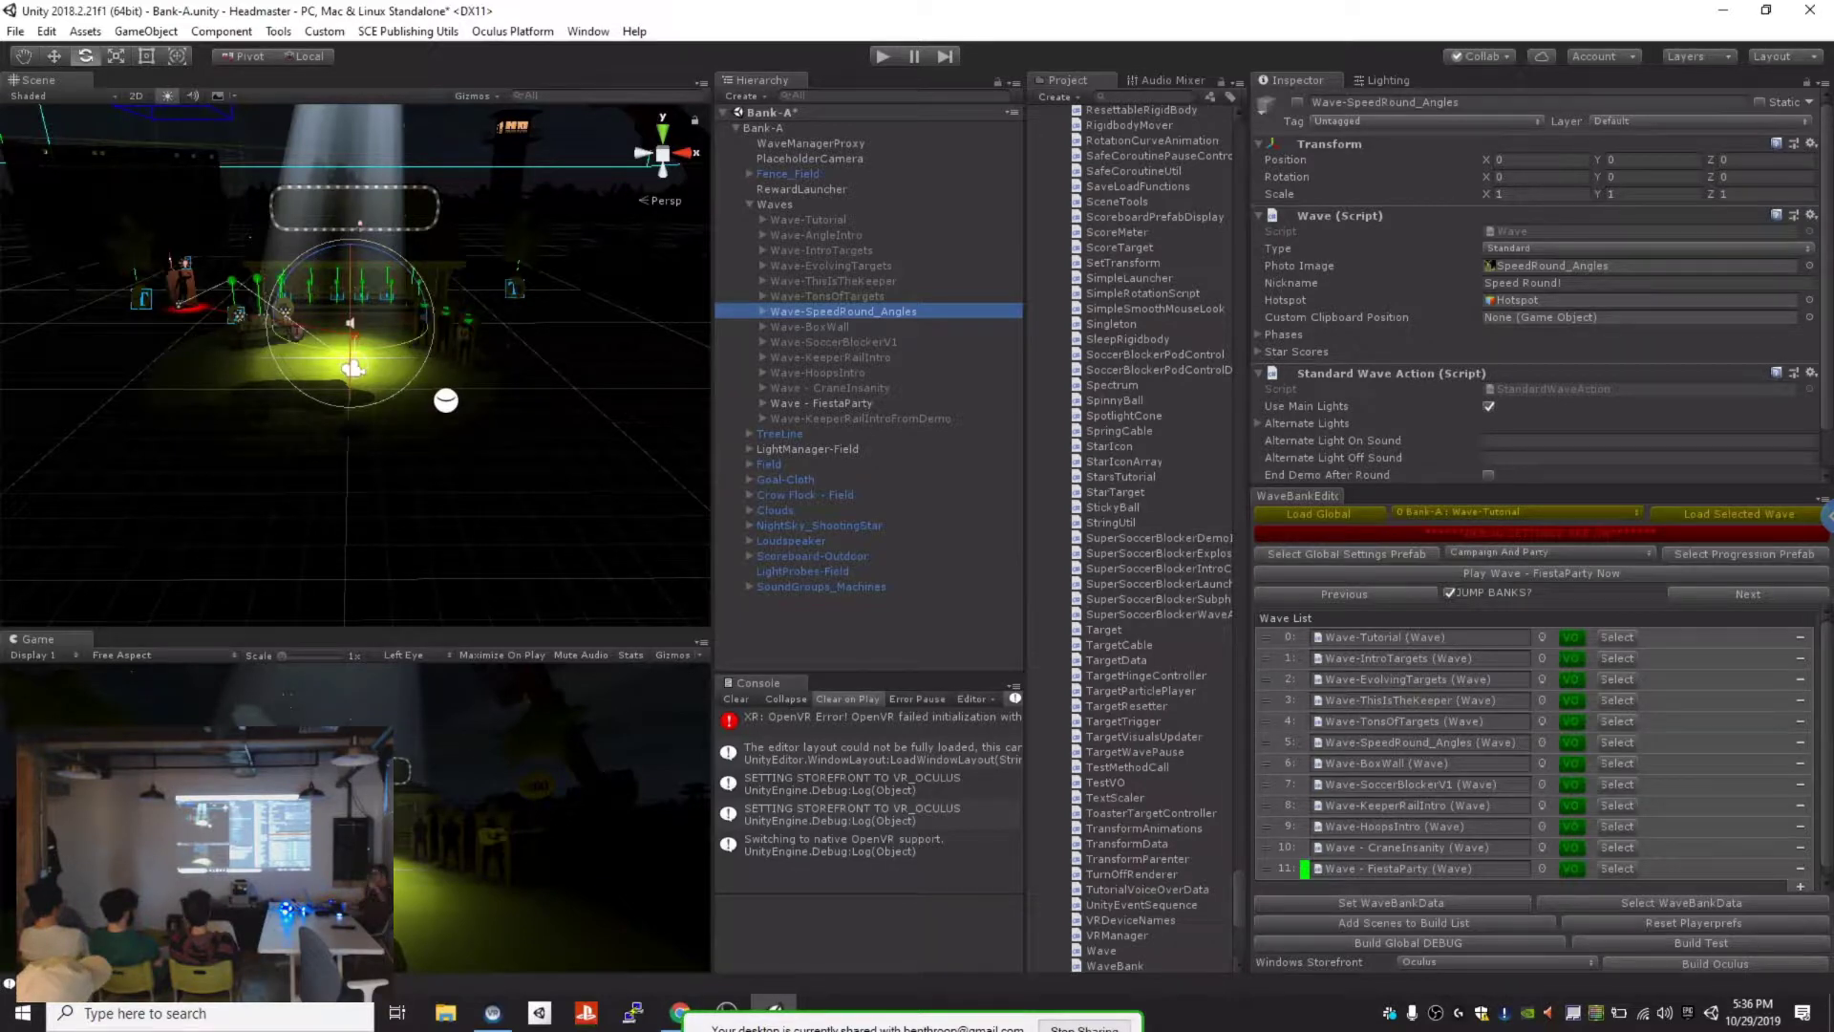
Step: Switch to the presentation, advance it to the Scene Tools slide, and return to Unity
key(alt+Tab)
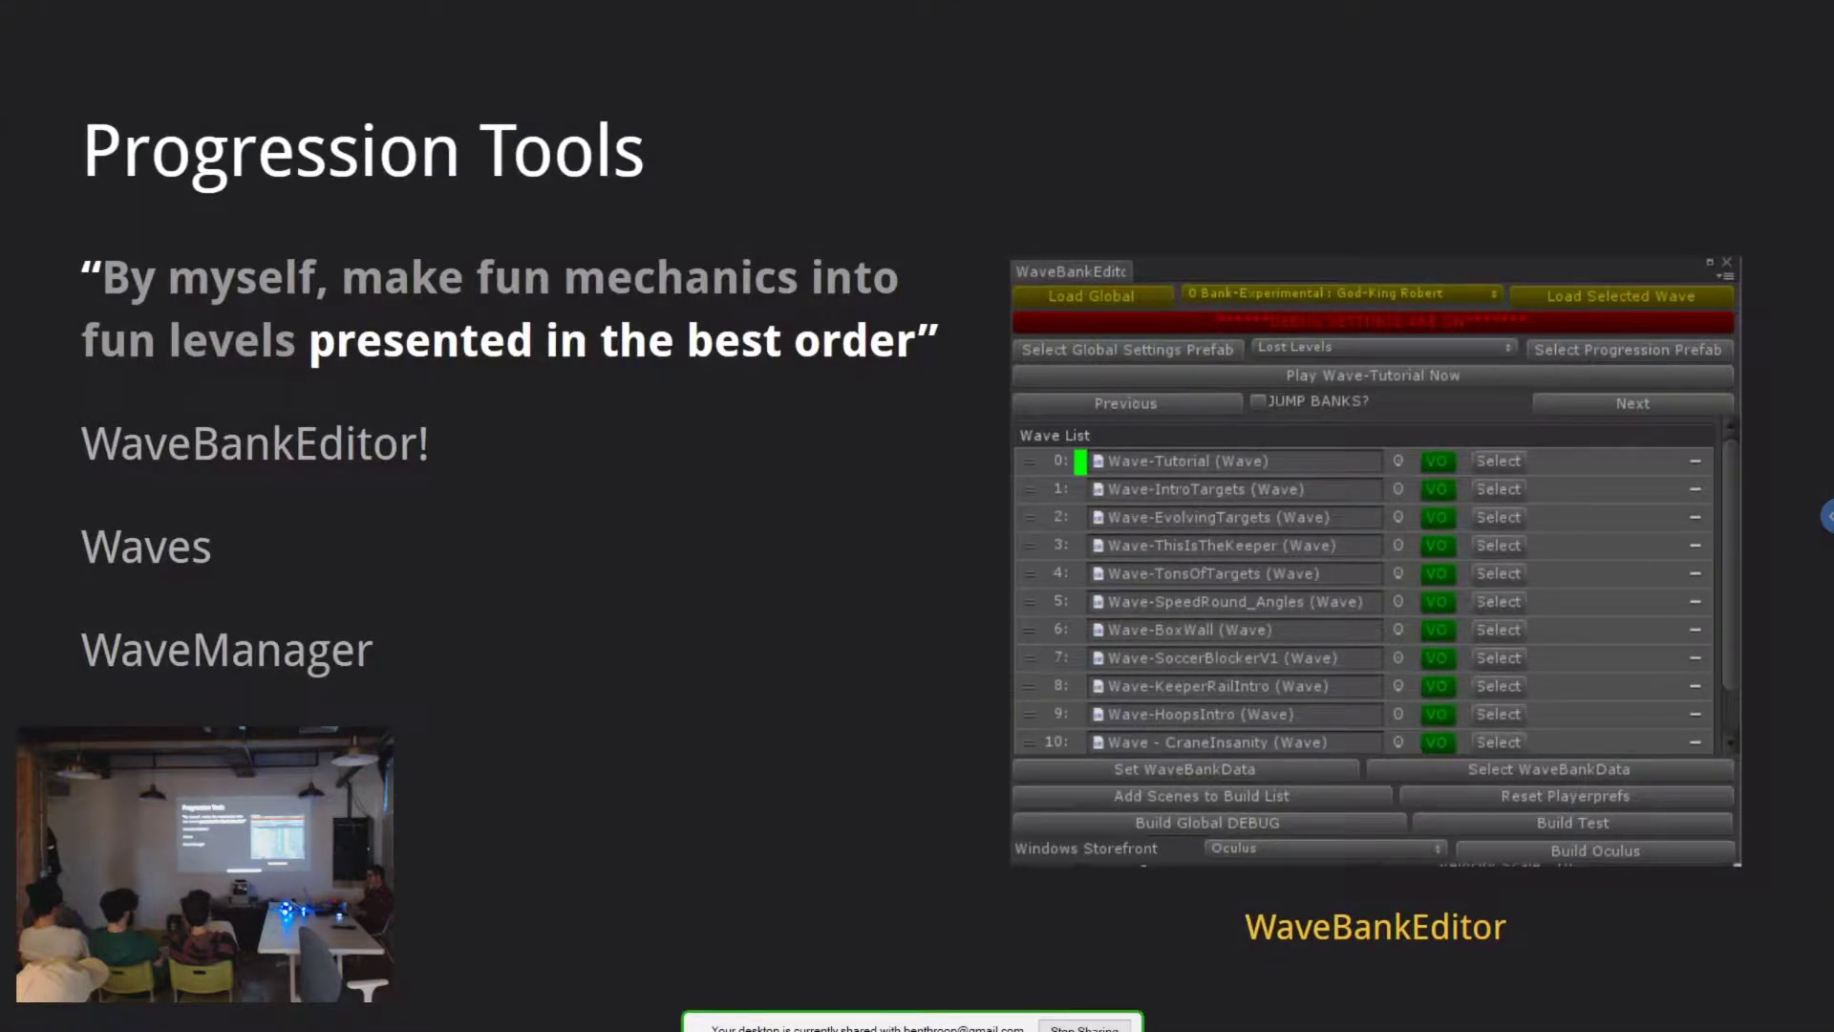
key(Right)
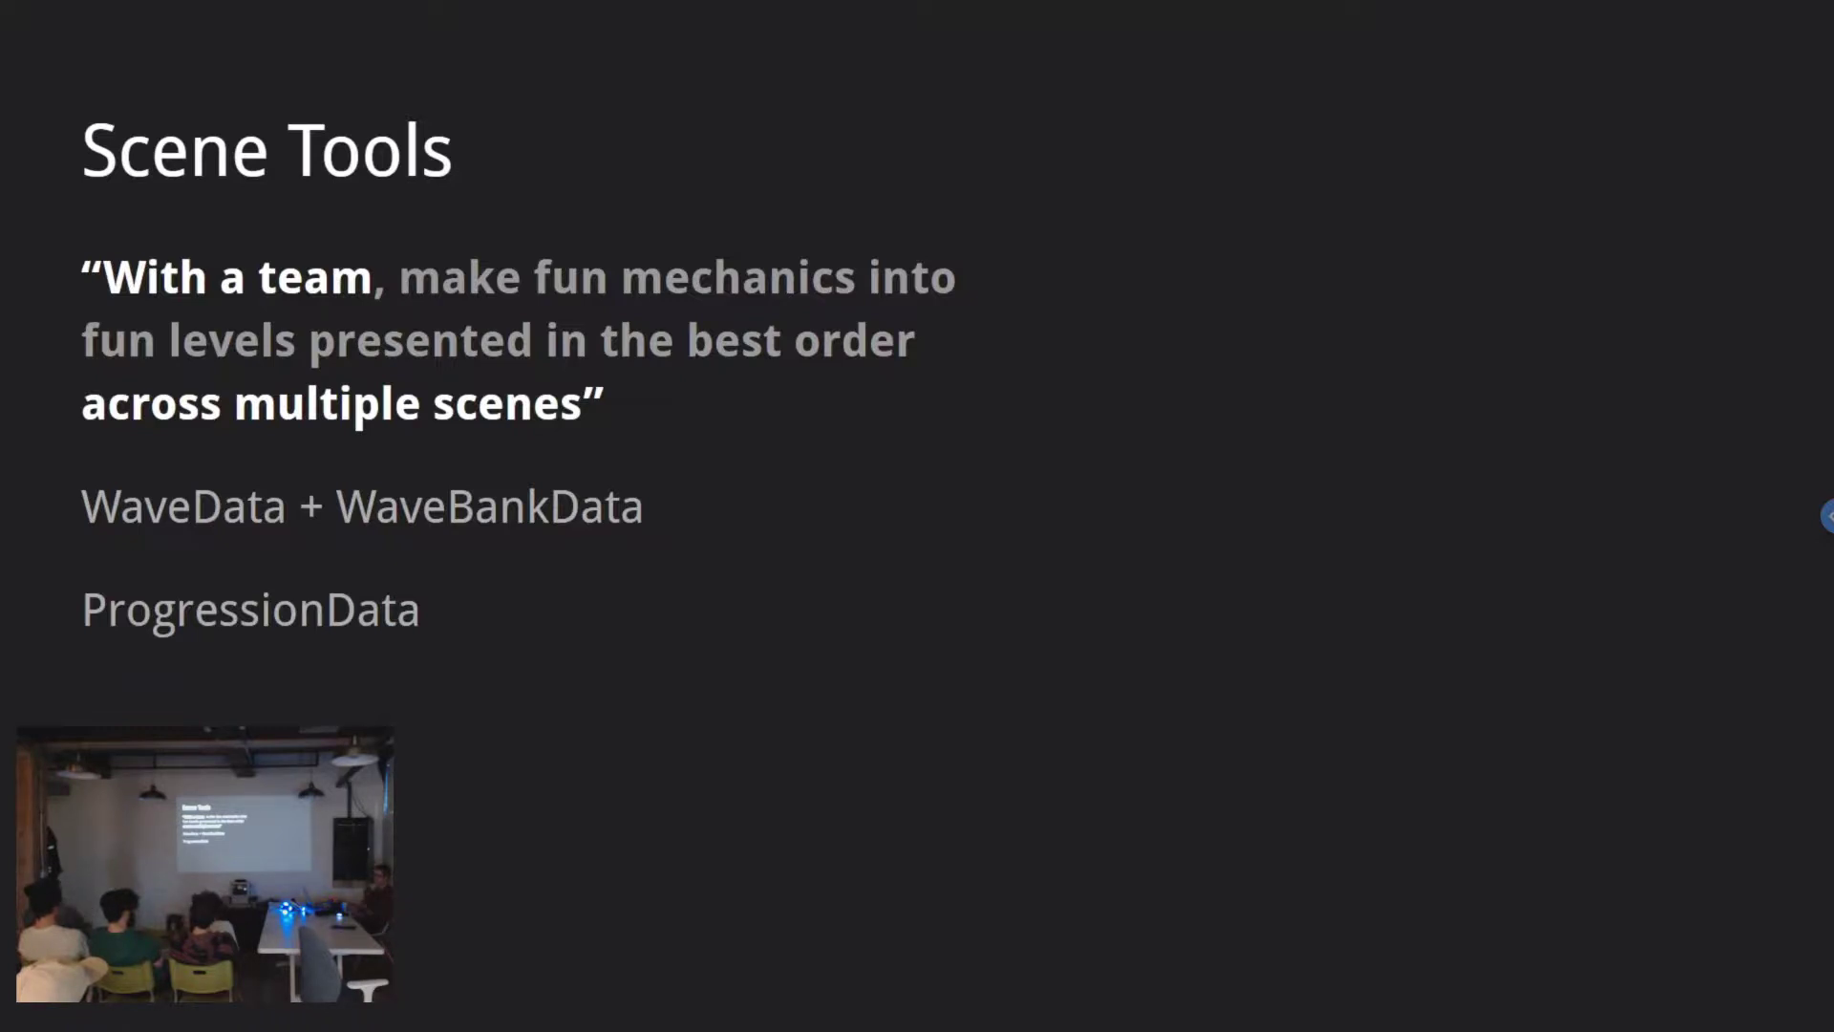
key(alt+Tab)
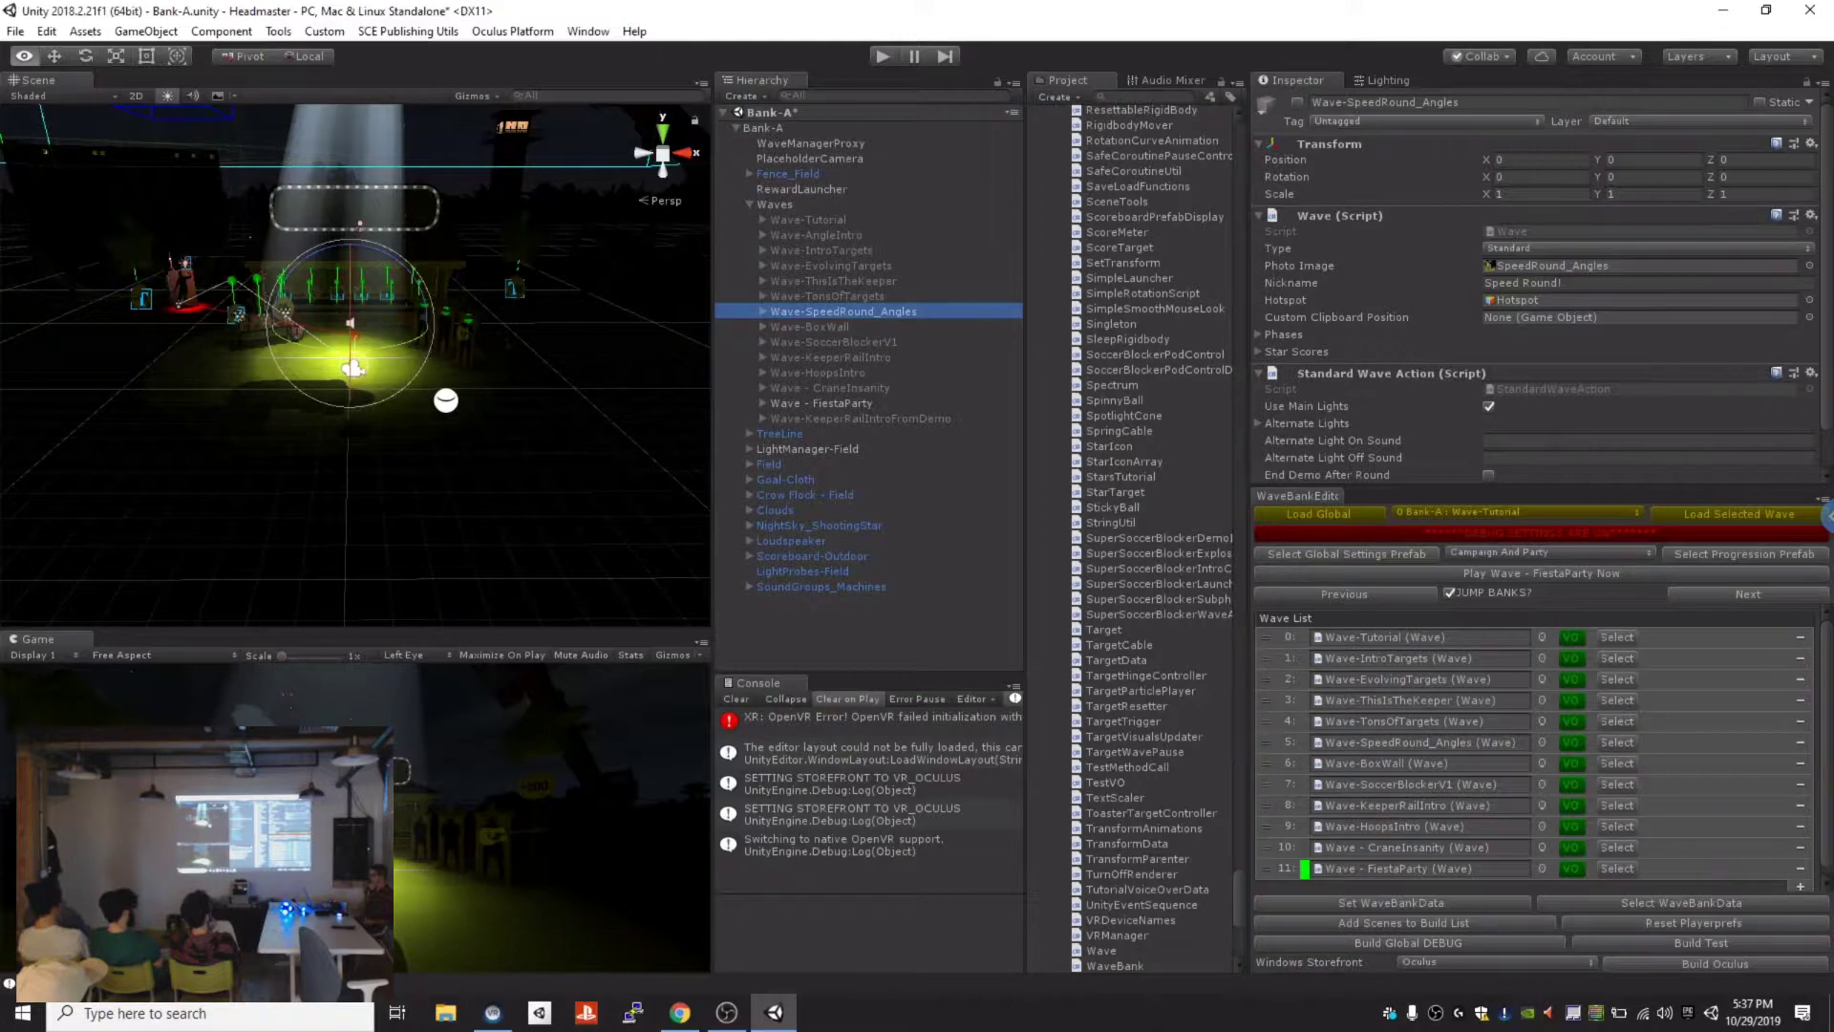
Step: Review how the global wave list orders waves across the banks, then close it without choosing one
click(1518, 512)
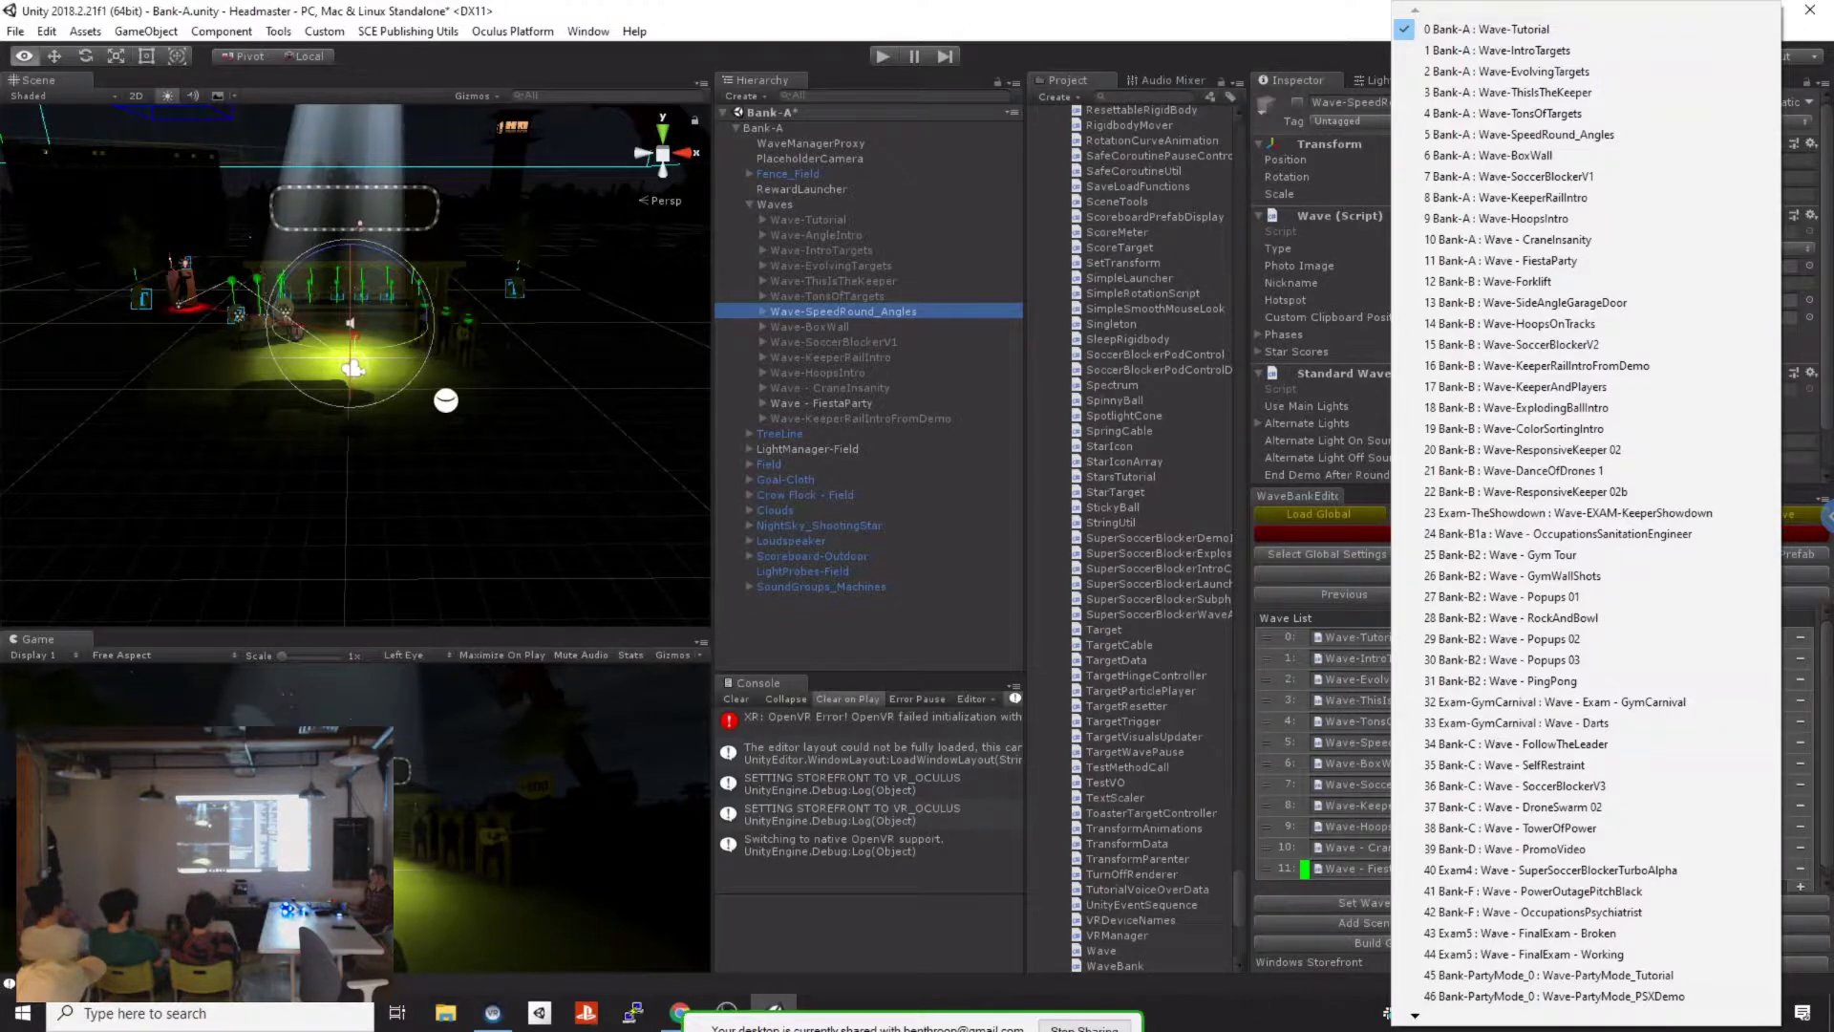
key(Escape)
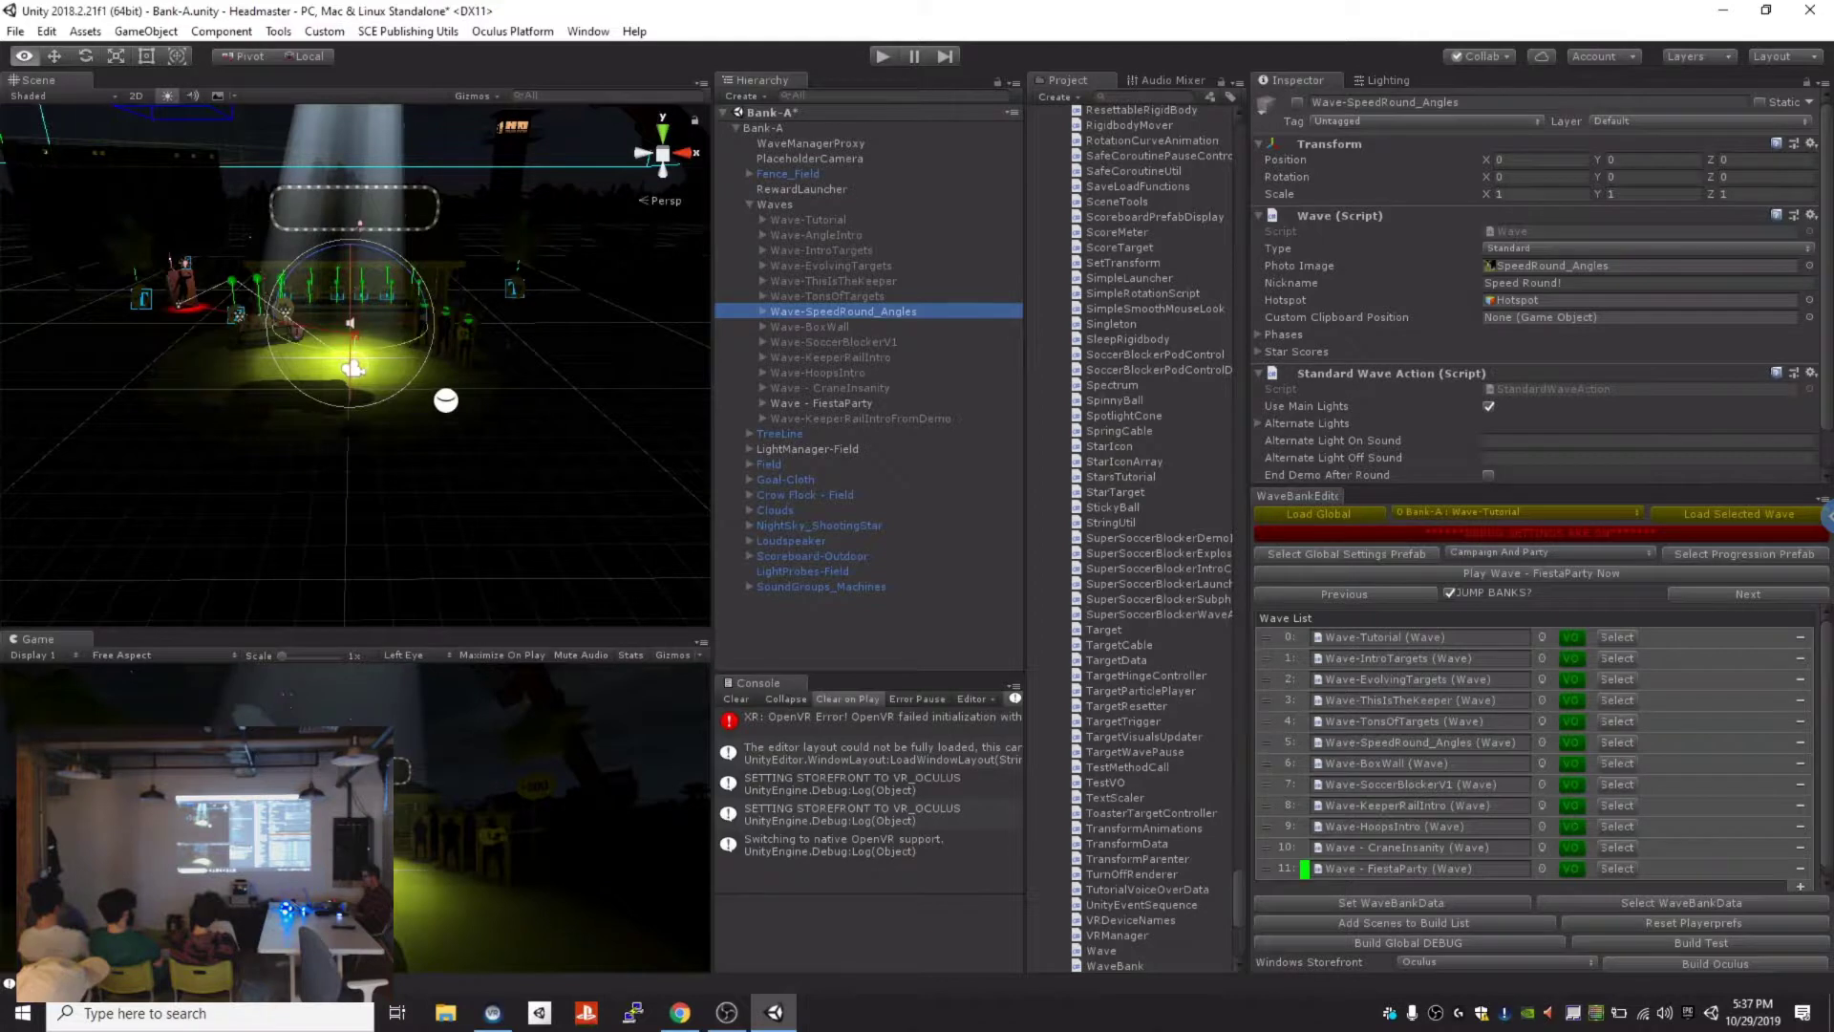
Step: Locate the Wave-Tutorial, Wave-EvolvingTargets and Wave-IntroTargets objects from the bank's wave list, then inspect Wave-IntroTargets' settings
click(1395, 637)
click(1394, 679)
click(1394, 658)
click(822, 250)
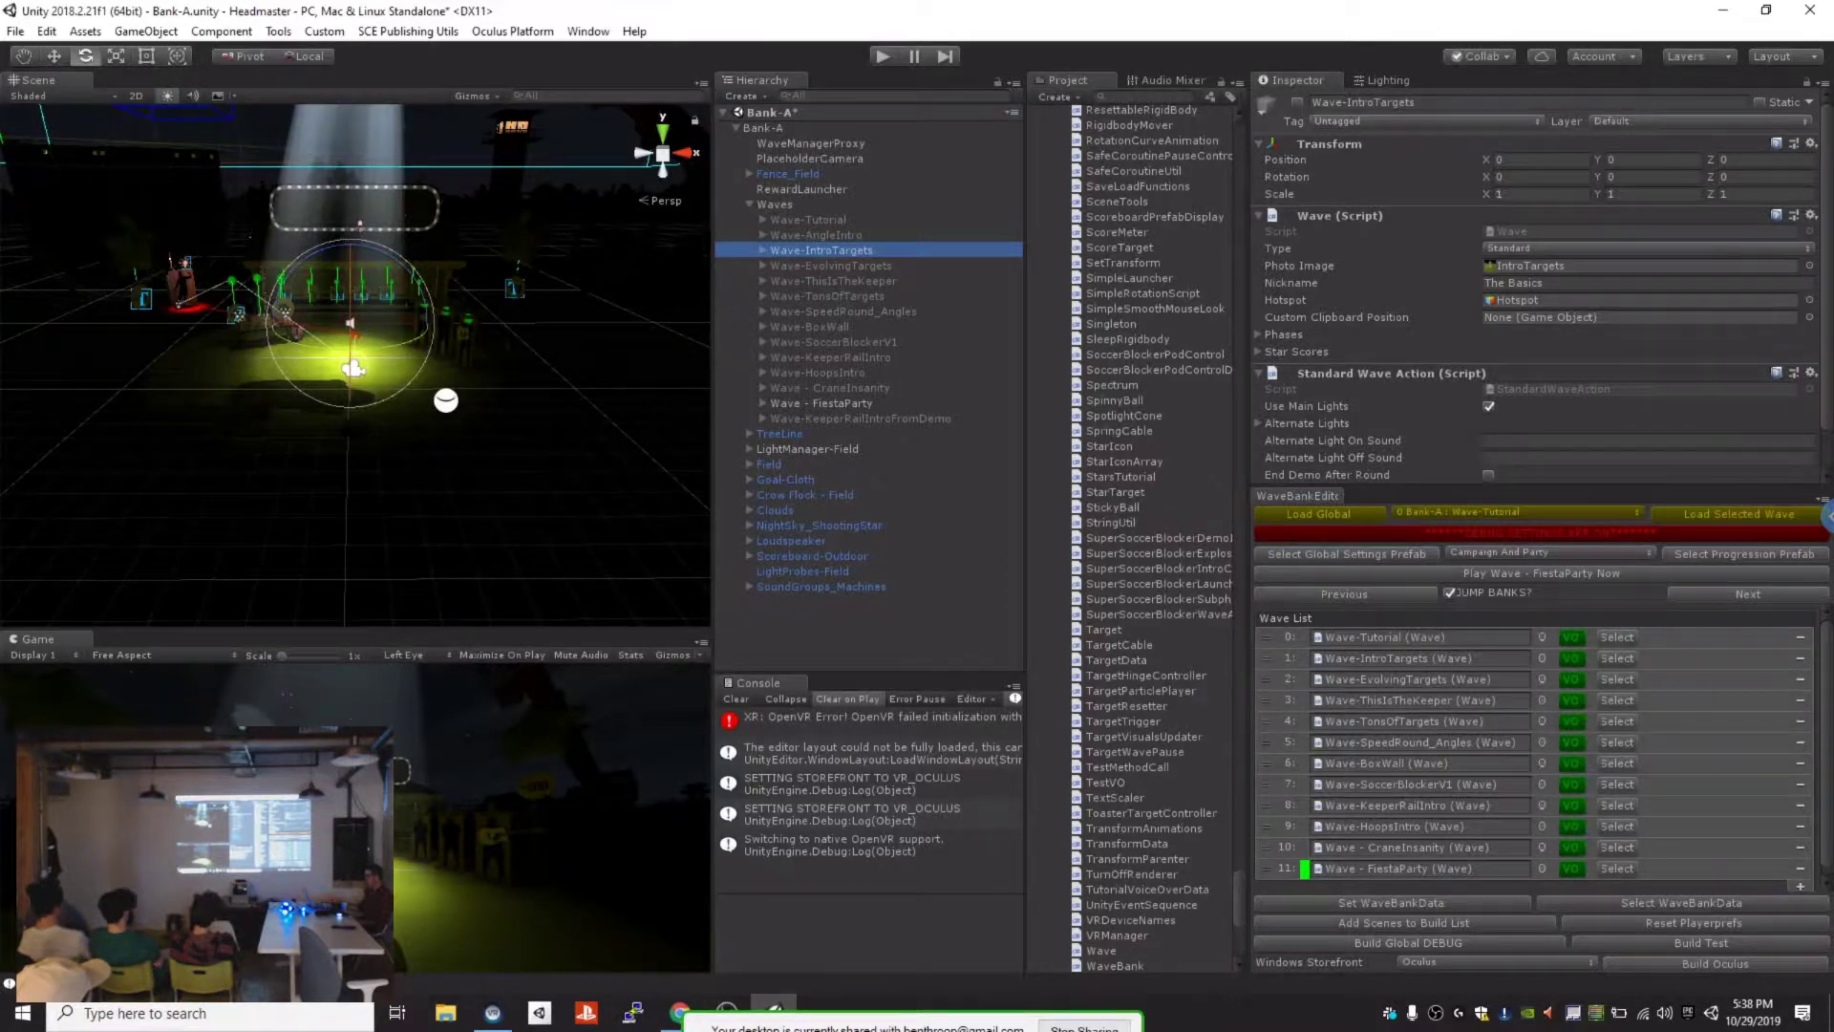
Step: Select the Bank-A root object and locate the WaveBankData asset assigned to its Wave Bank component
click(775, 204)
click(763, 128)
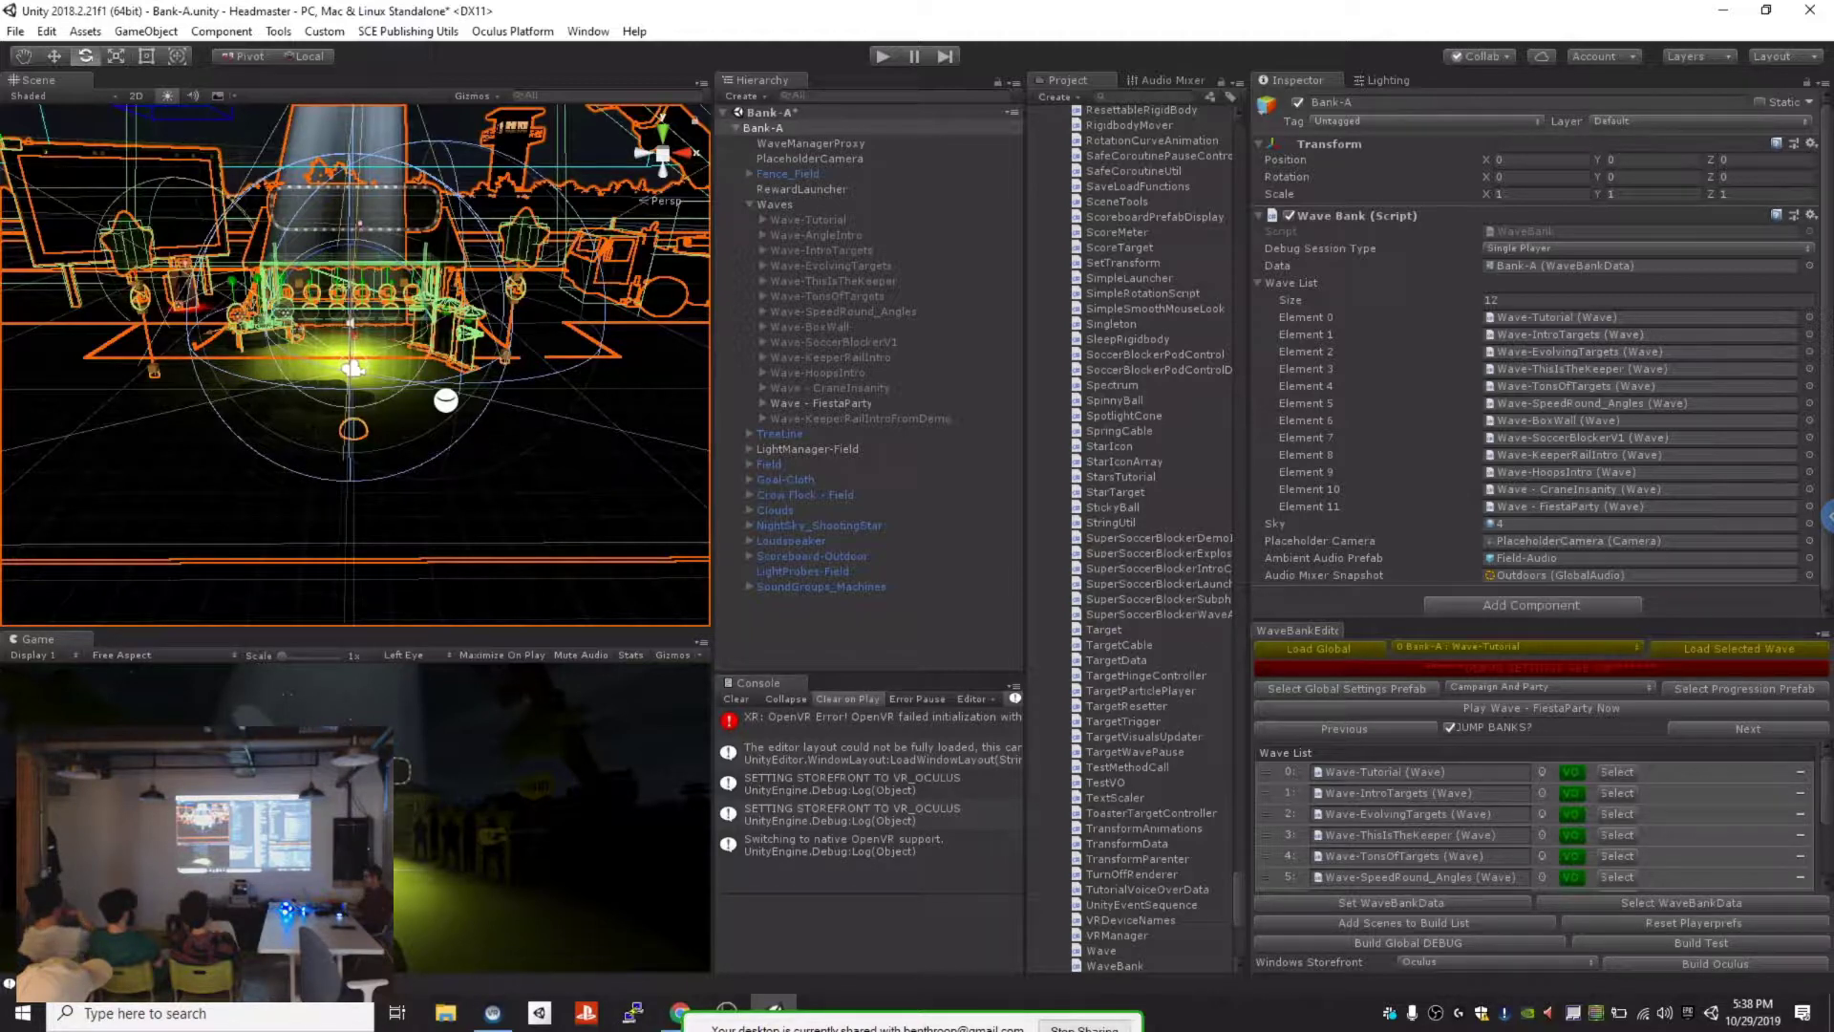
click(1567, 266)
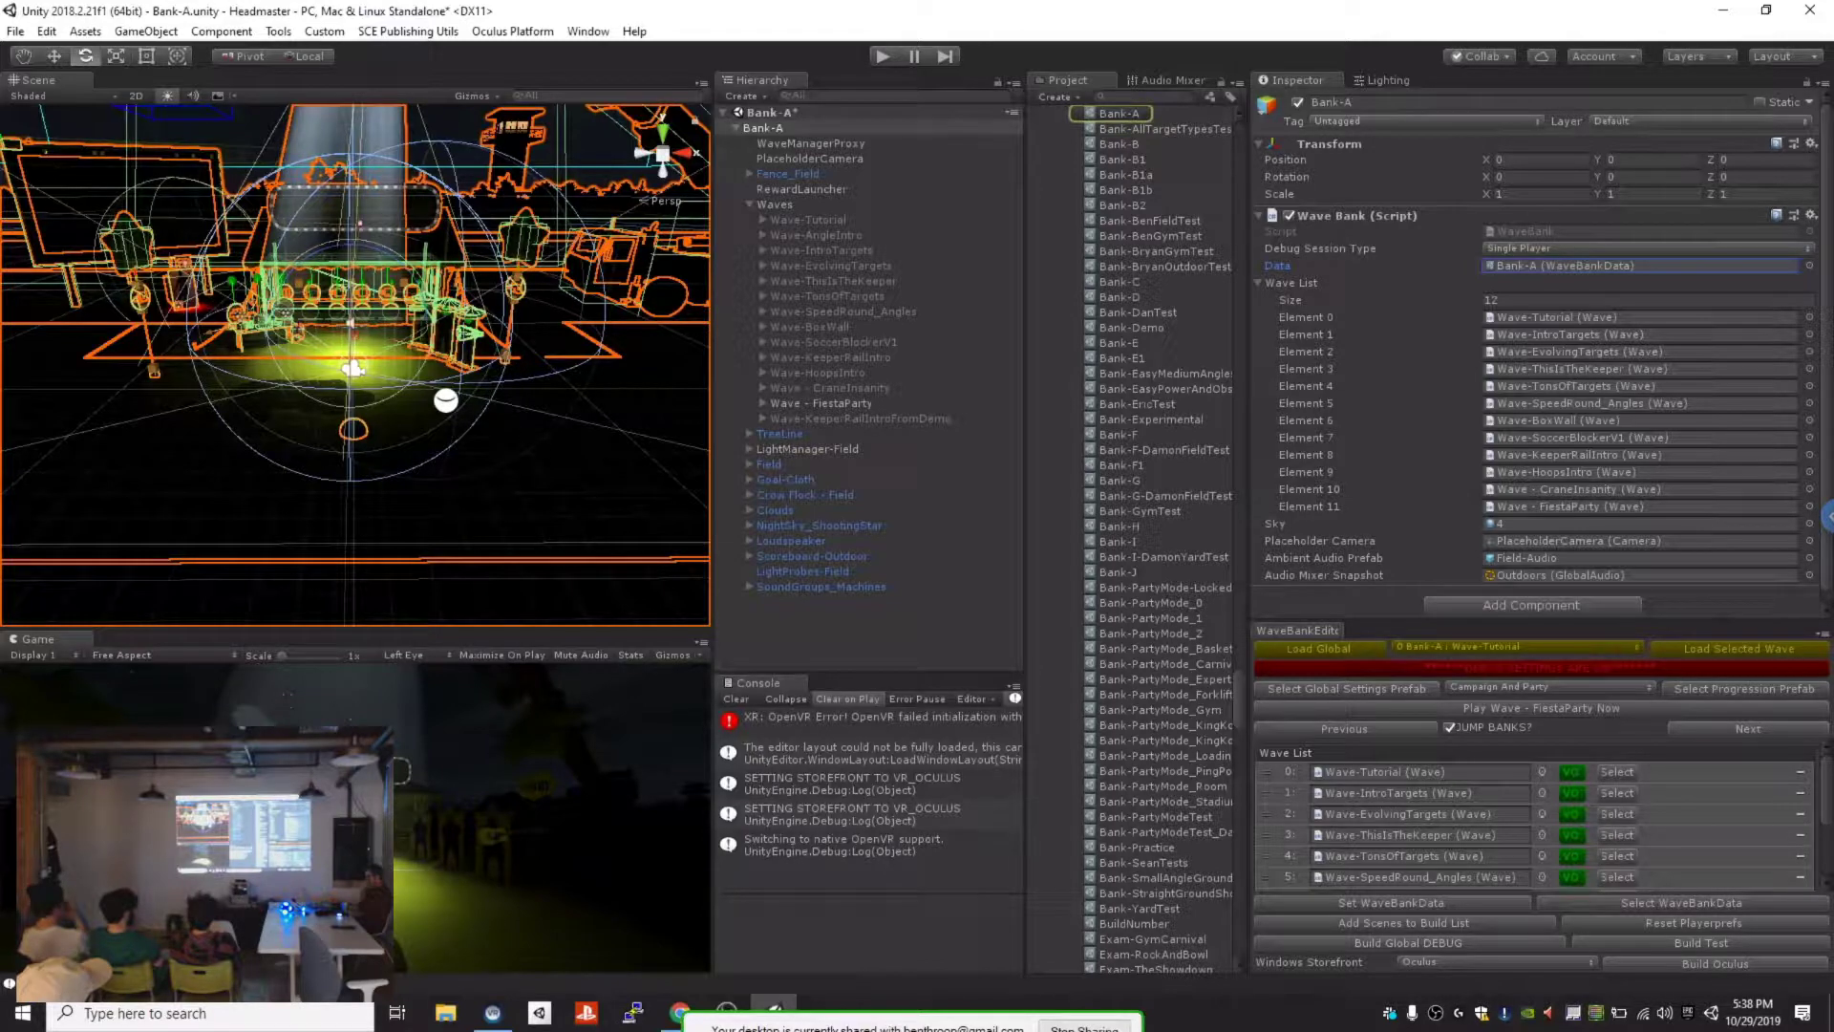
scroll(1131, 540, up, 1)
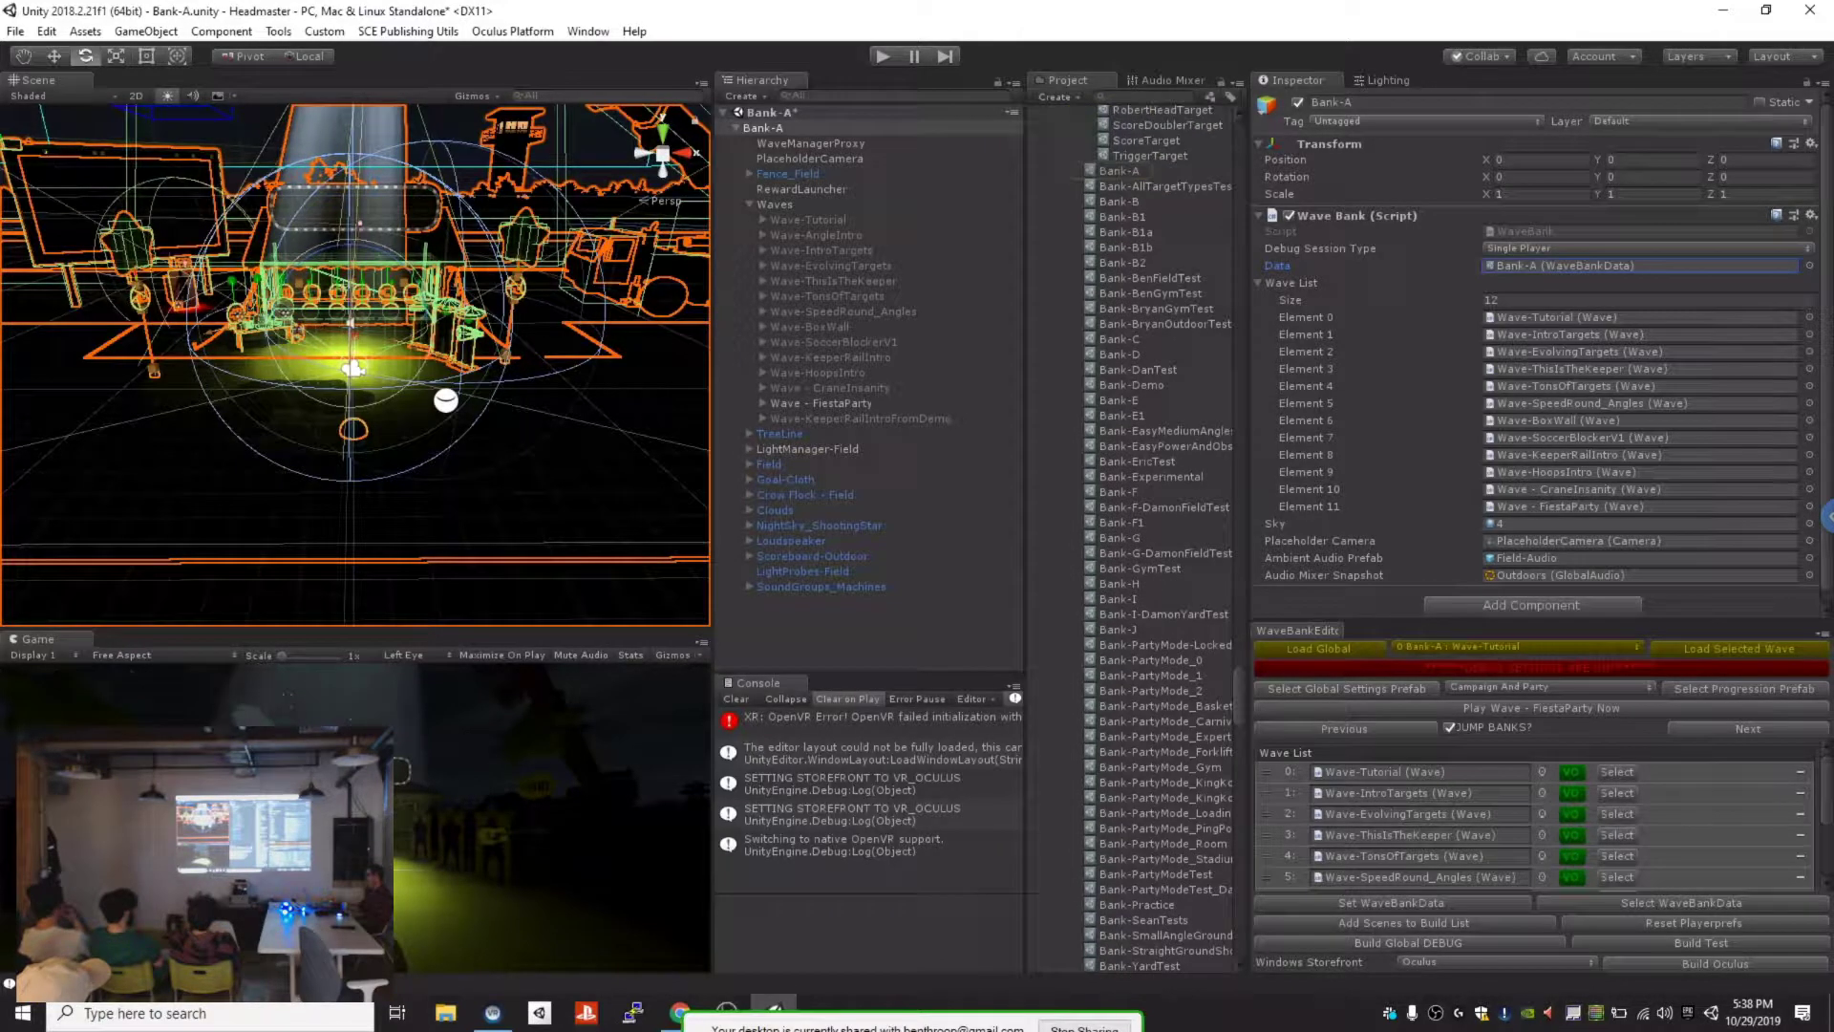
Step: Select the Bank-A data asset and expand Elements 0, 1 and 2 of its Wave Data List to examine their stored wave data
click(1120, 171)
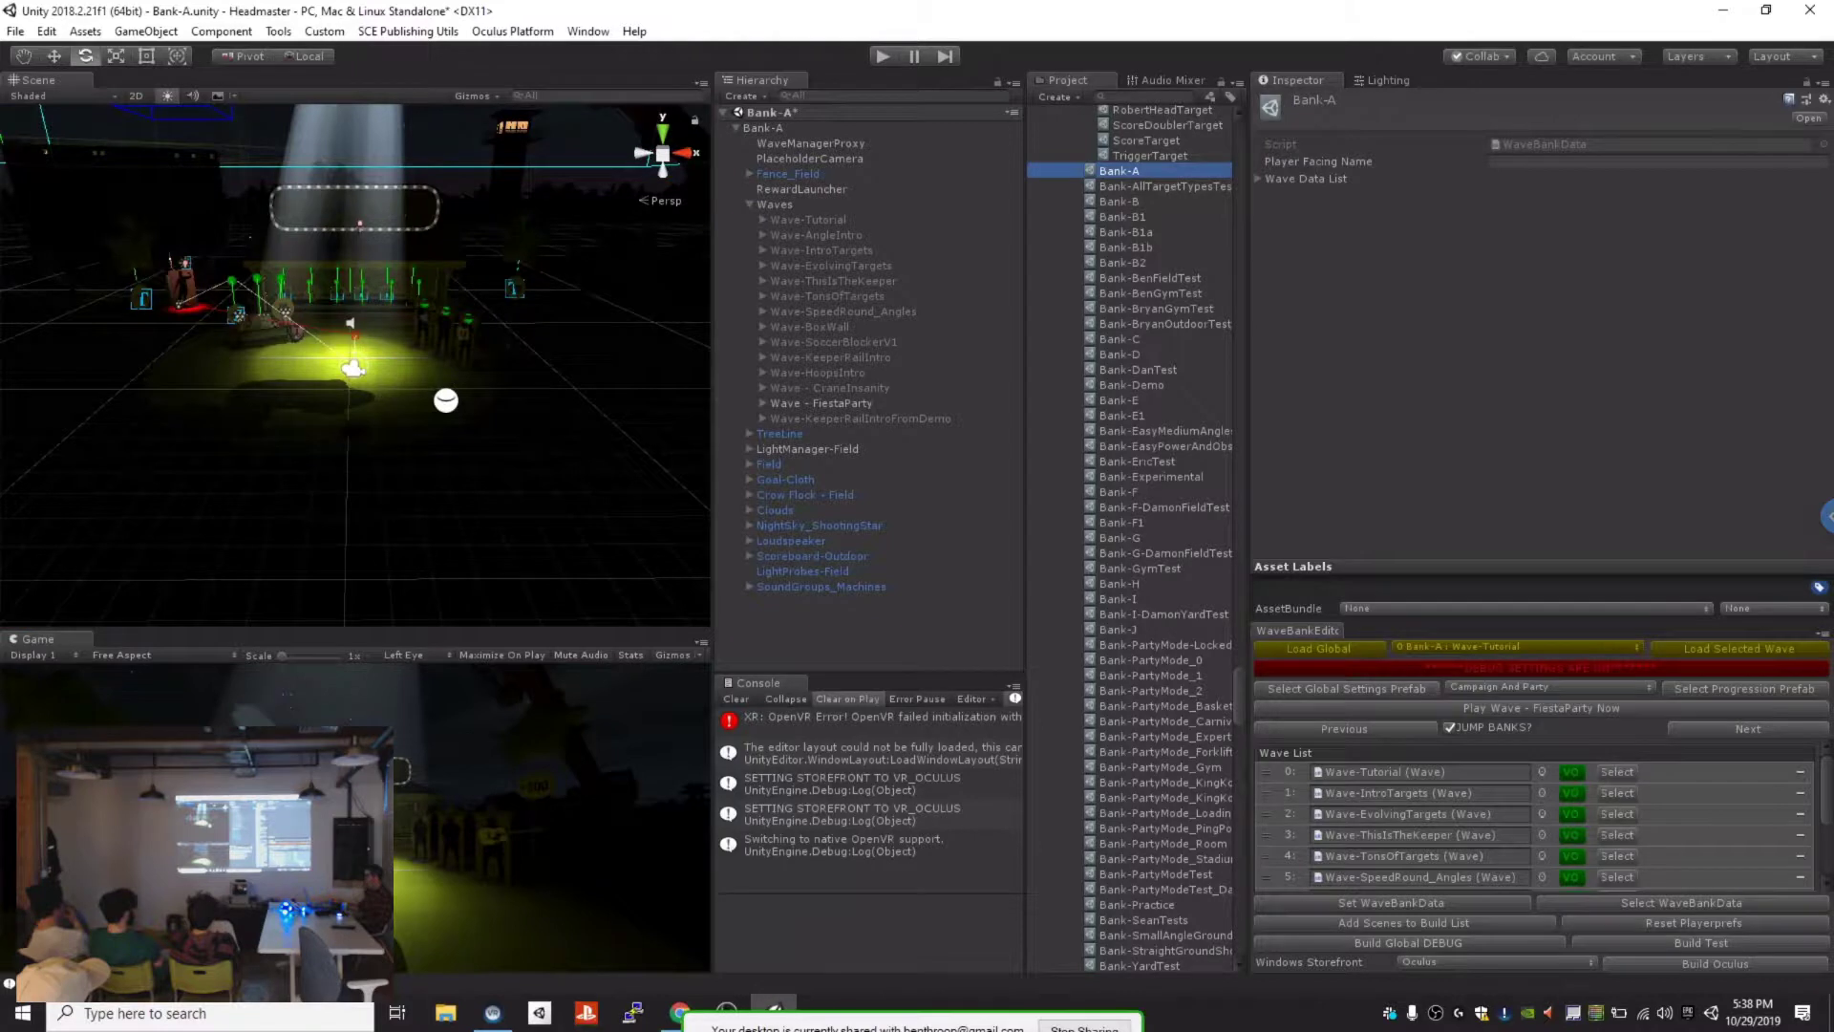
click(1260, 178)
click(1272, 213)
click(1272, 368)
click(1273, 523)
scroll(1274, 523, down, 2)
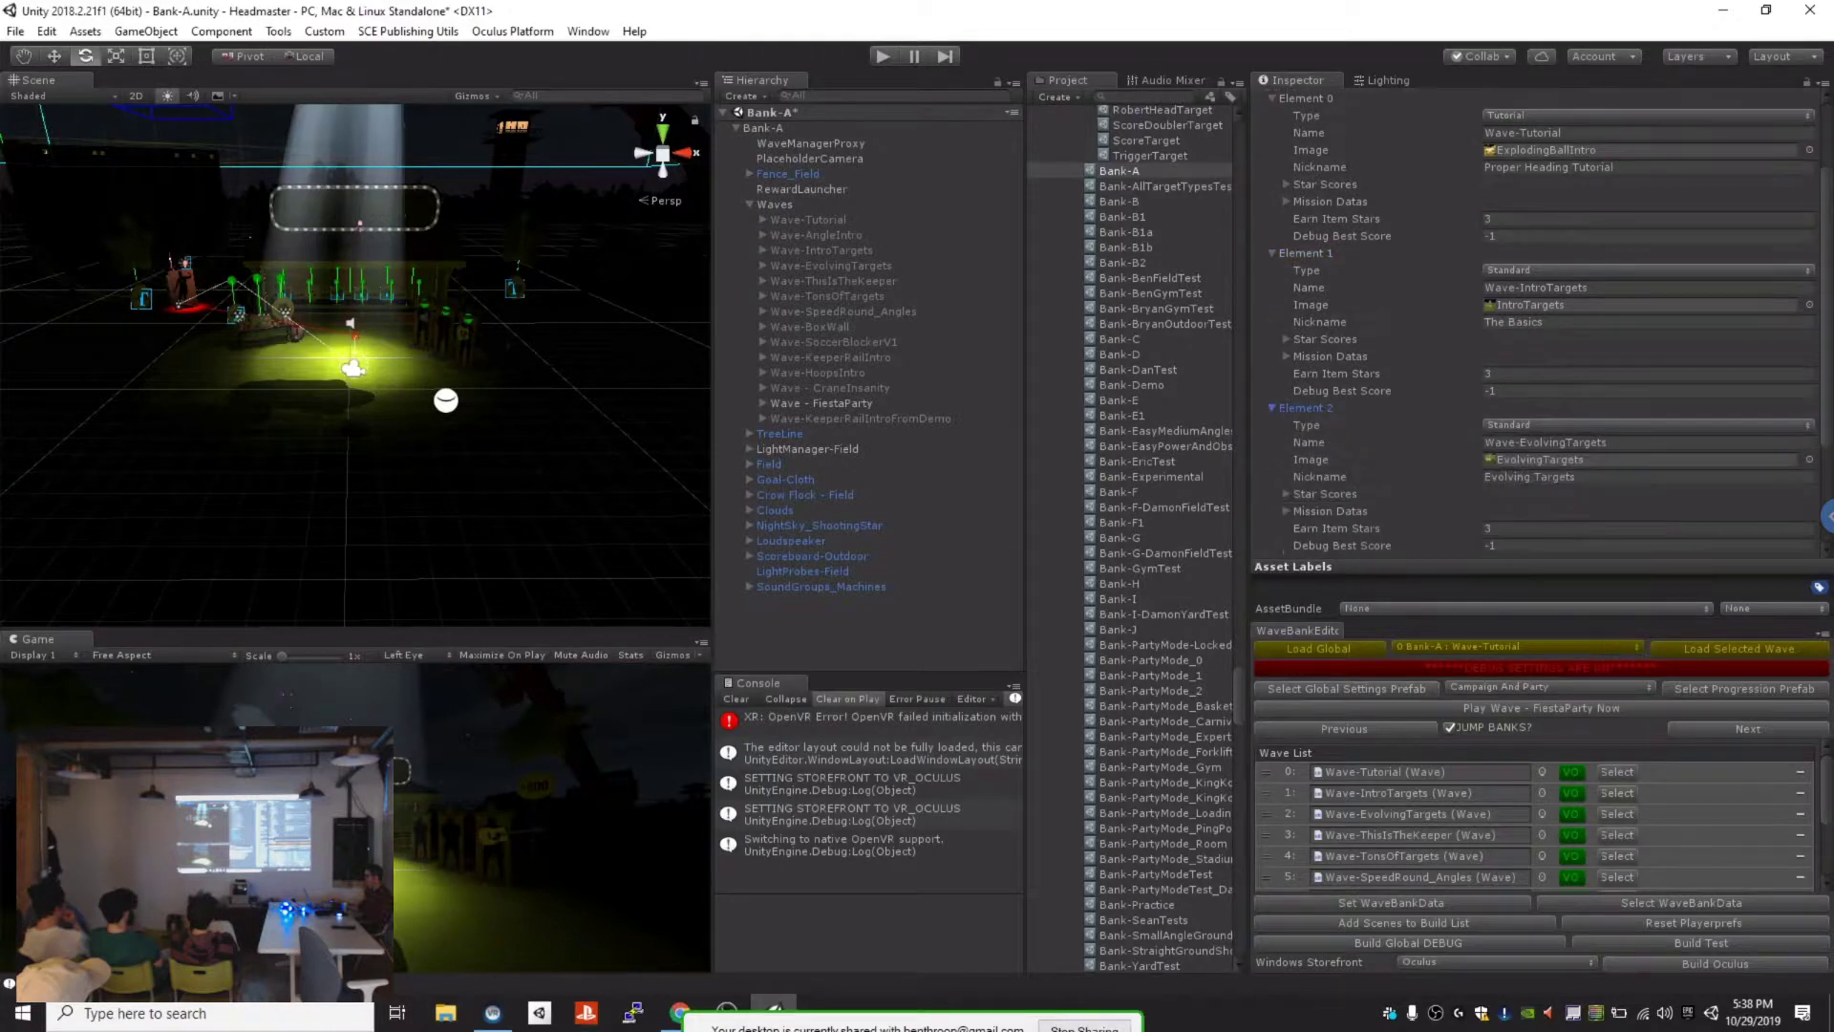
scroll(1275, 523, down, 3)
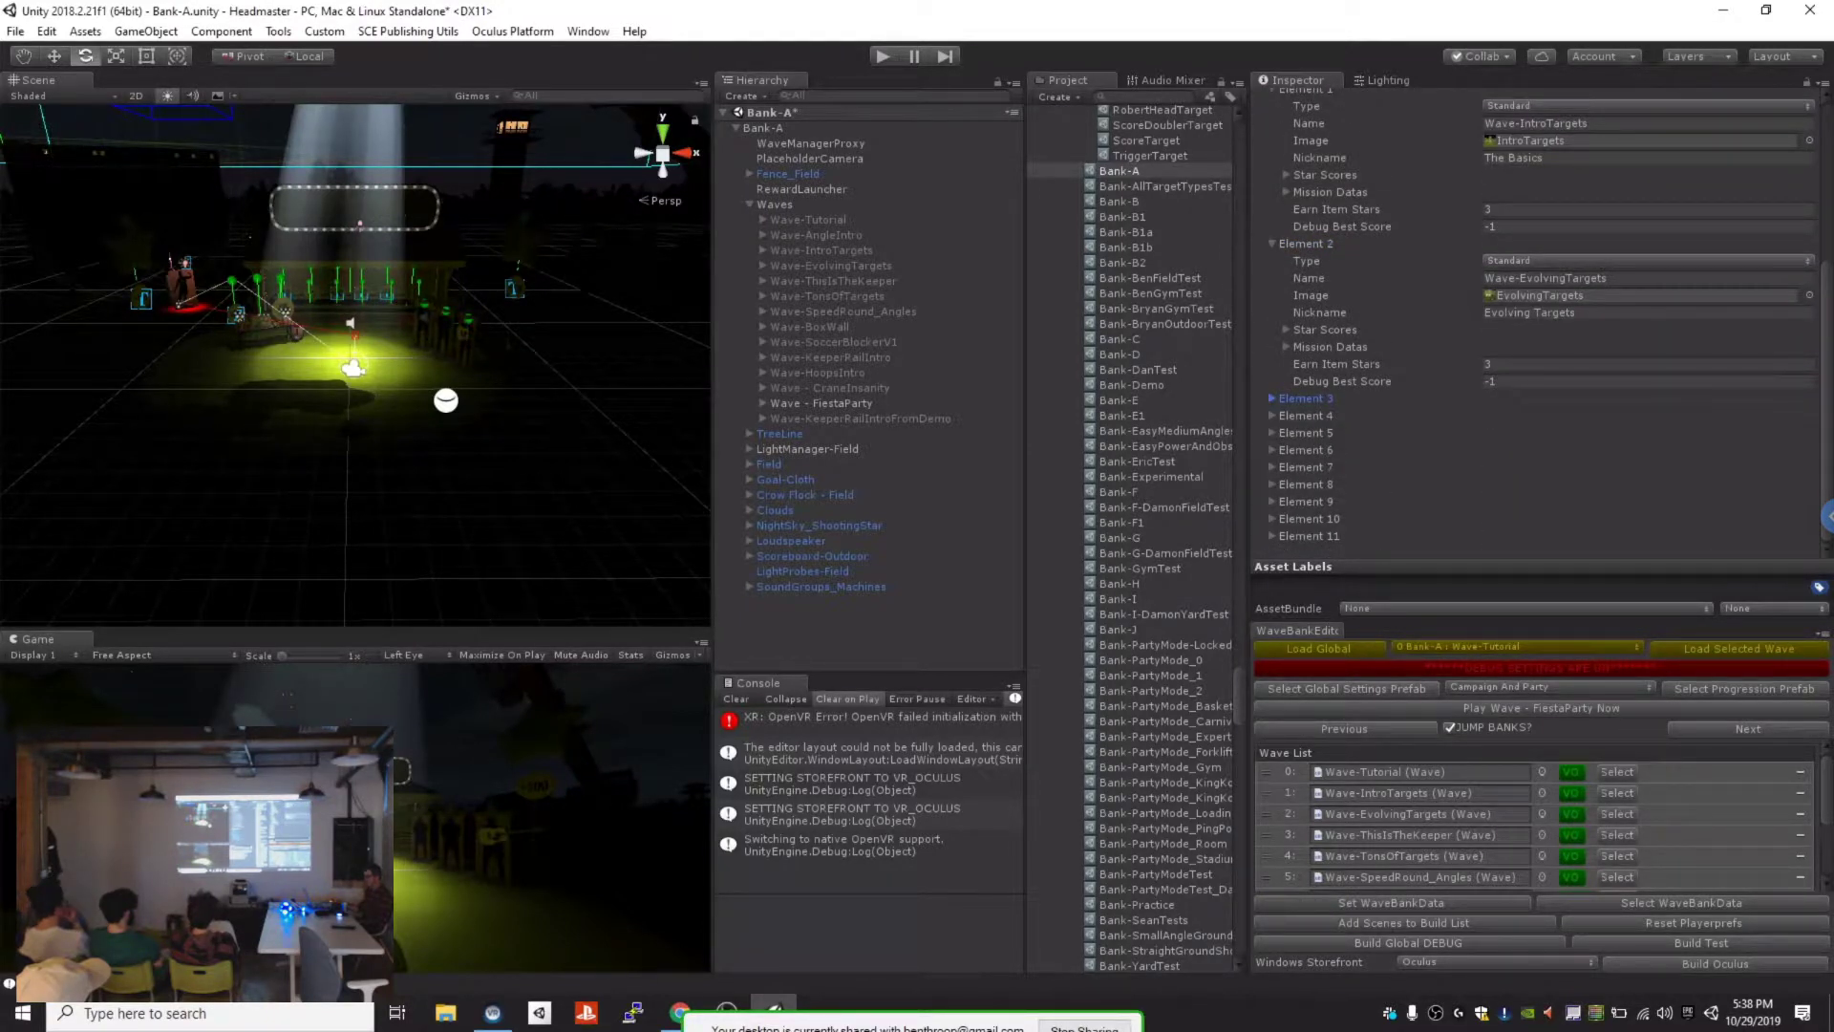
Step: Collapse the expanded wave data entries, then reopen Element 1 and locate its IntroTargets image asset in the project
scroll(1538, 325, up, 5)
click(1273, 213)
click(1273, 230)
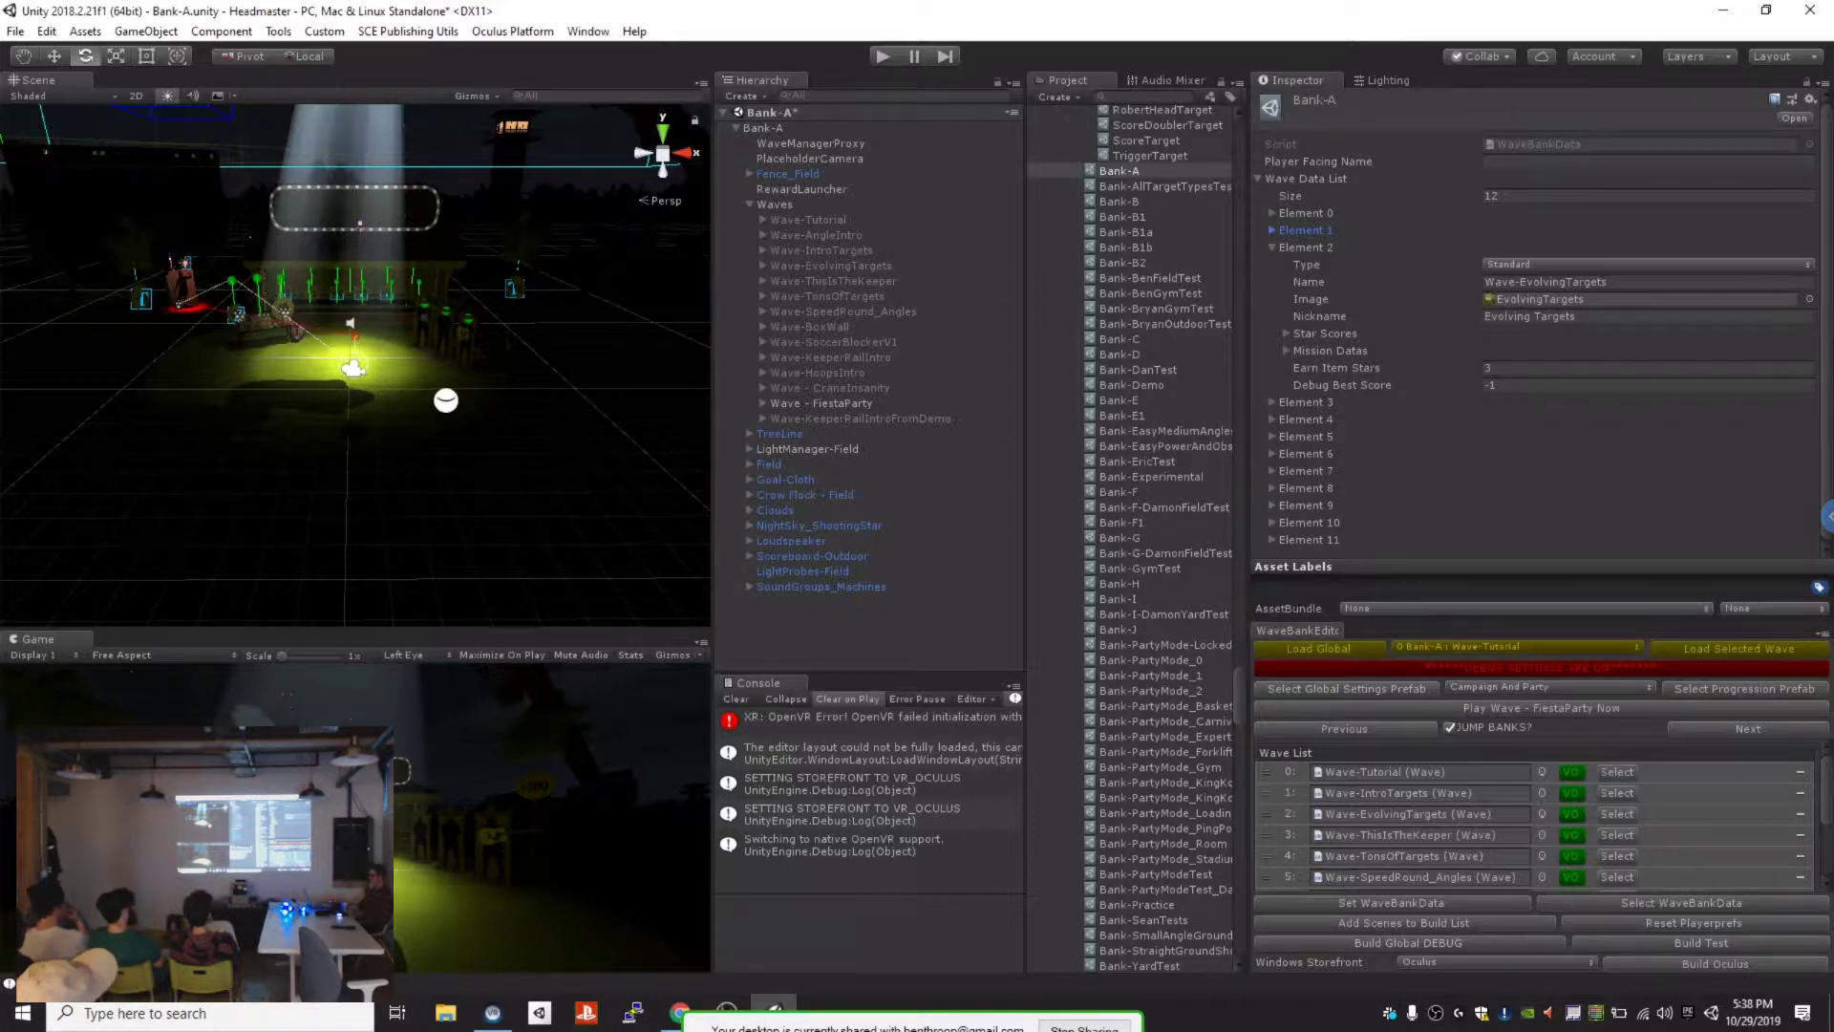
click(1119, 171)
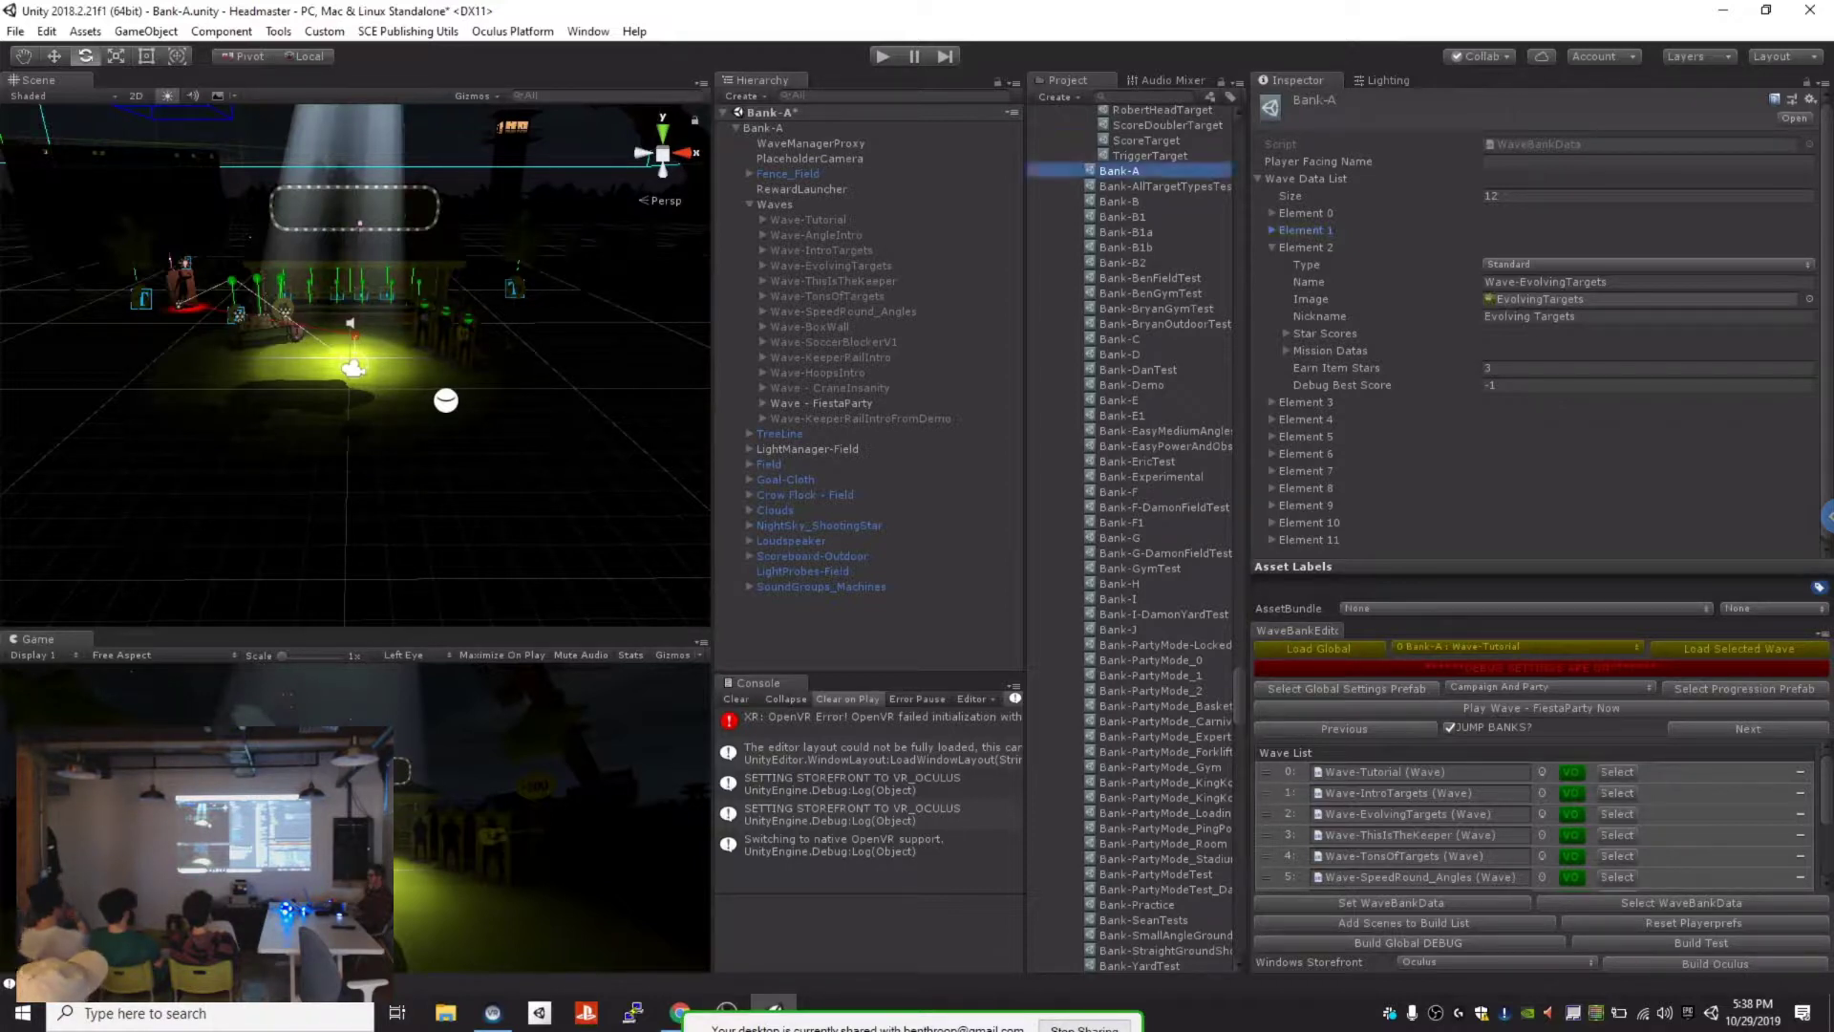
click(1272, 247)
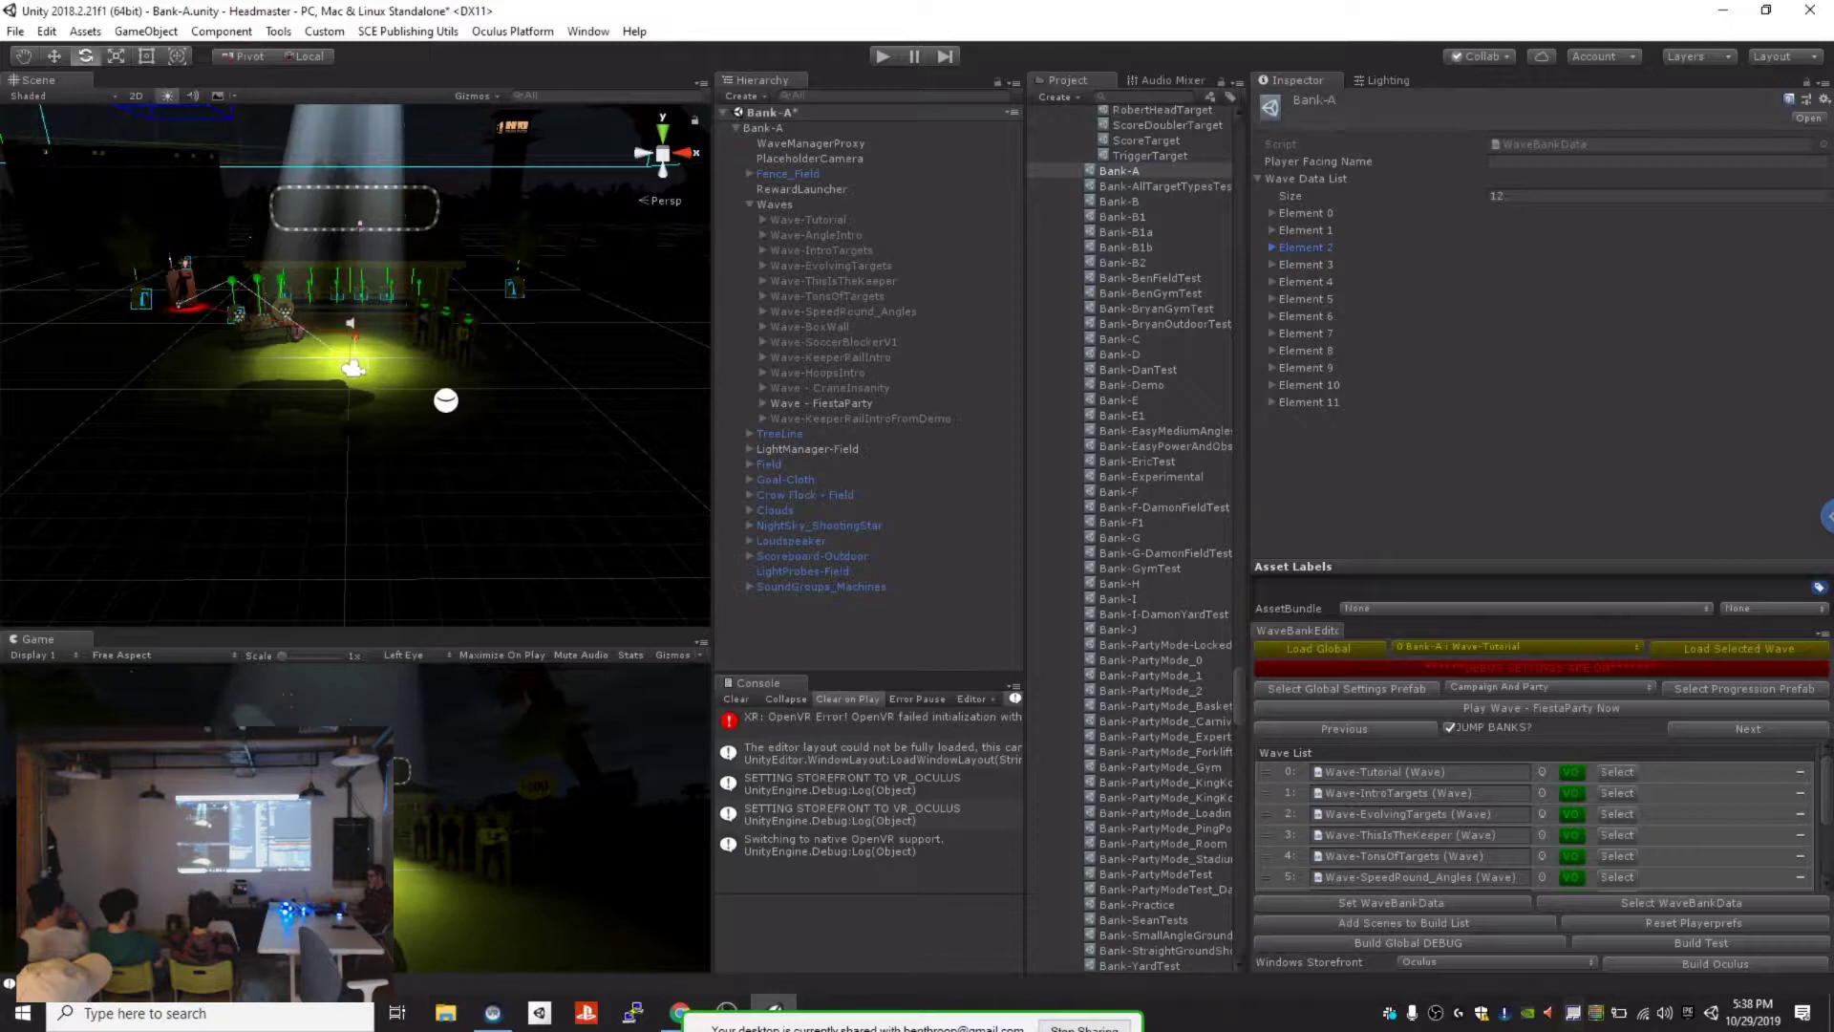
click(1273, 231)
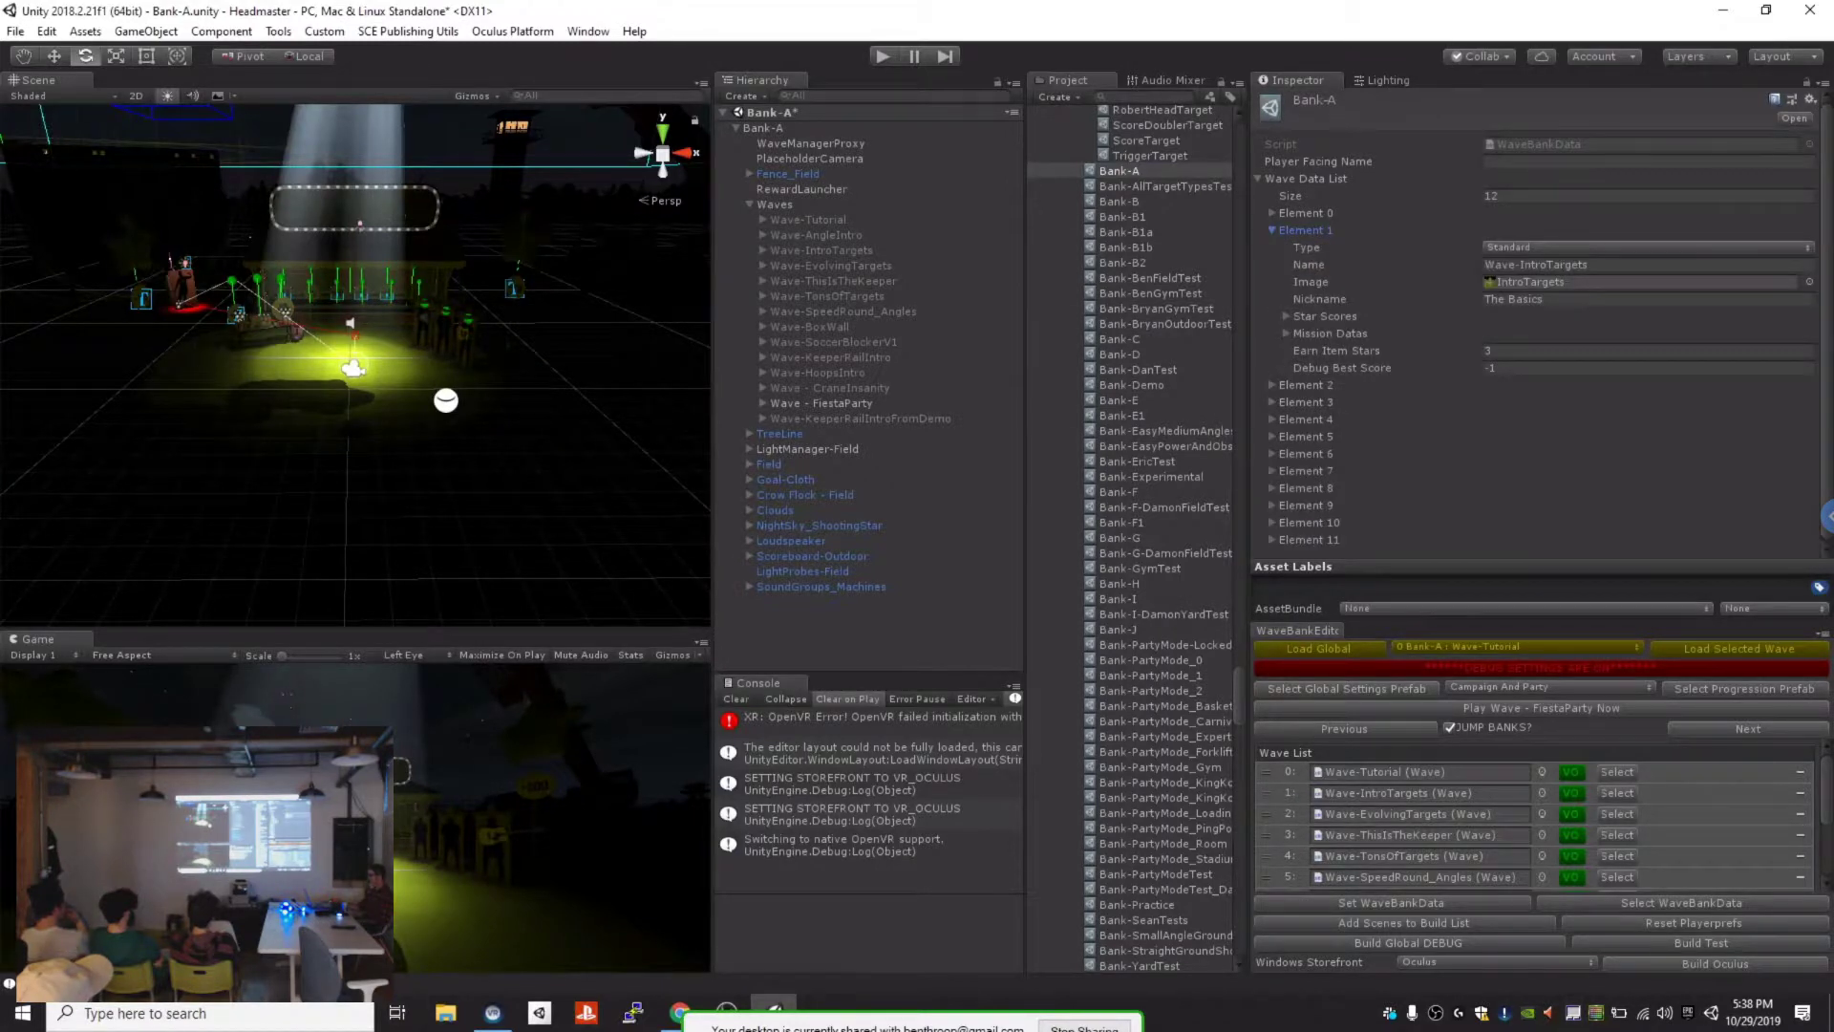
click(1548, 282)
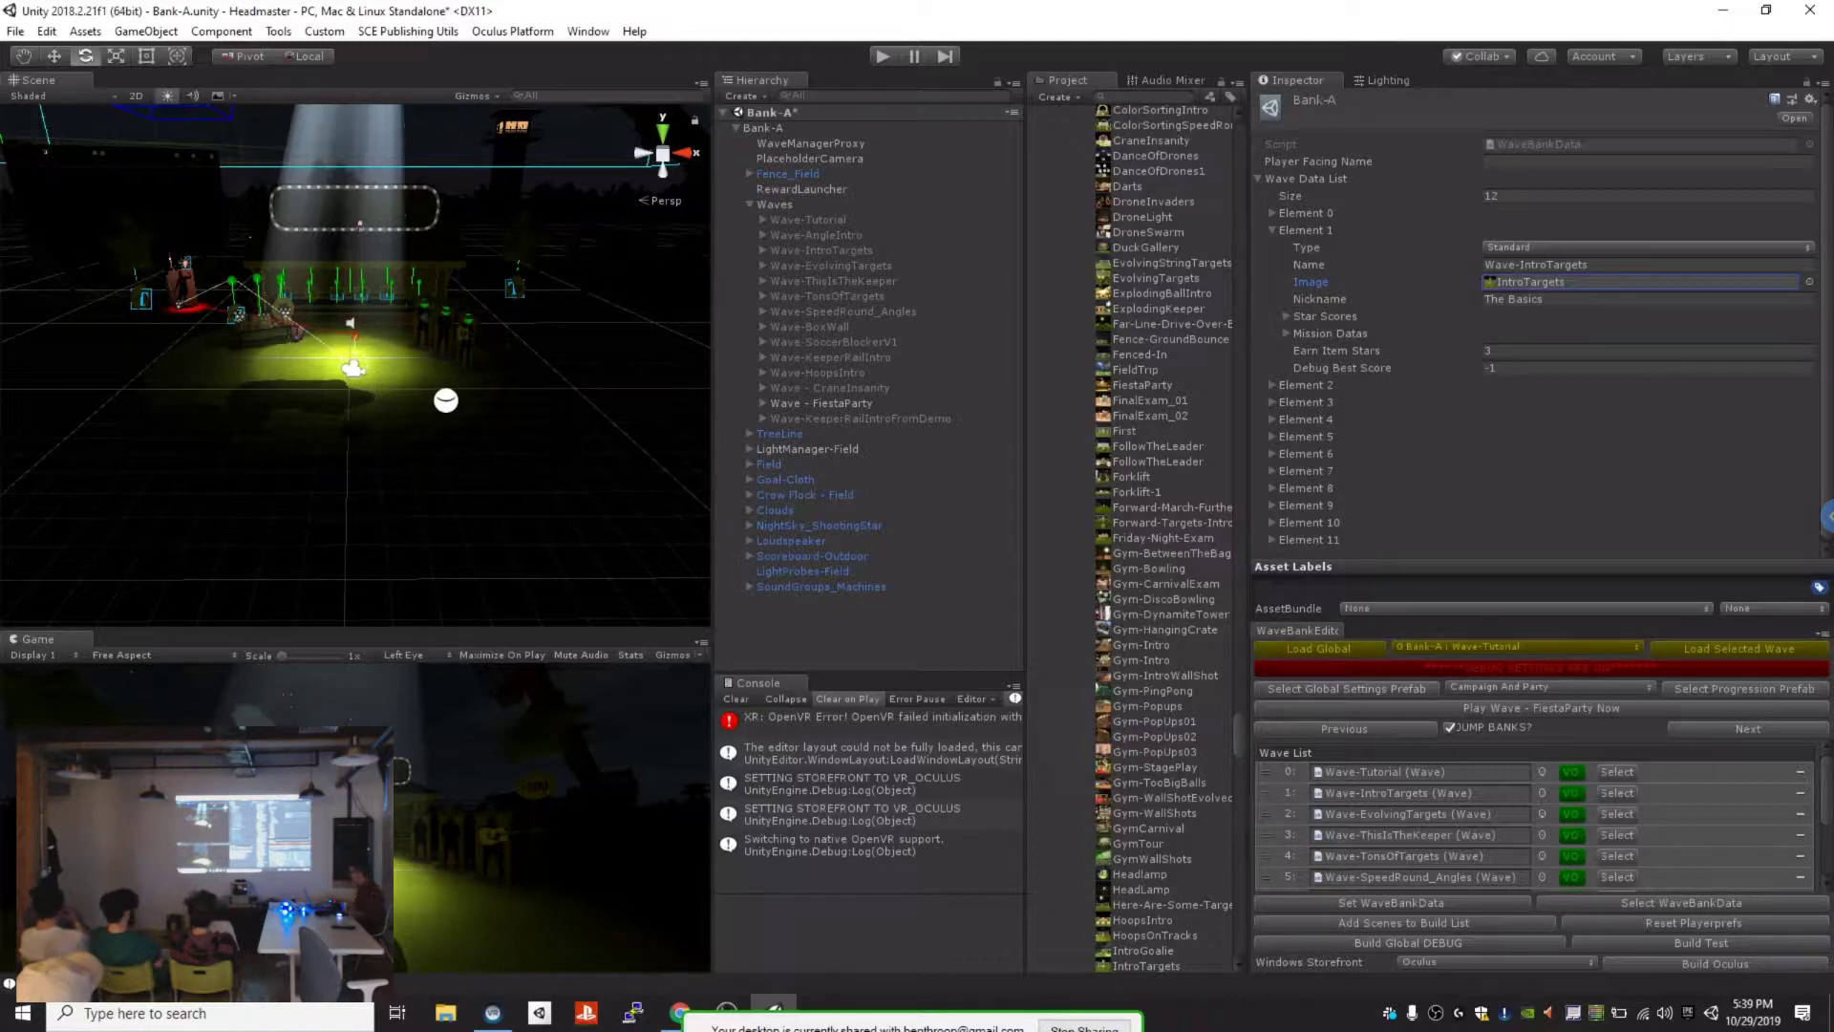
Step: Open the HMGlobalProgressionData asset and locate its Bank-A, Bank-B, Exam-TheShowdown, Bank-B1a and Bank-B2 data assets
click(1745, 689)
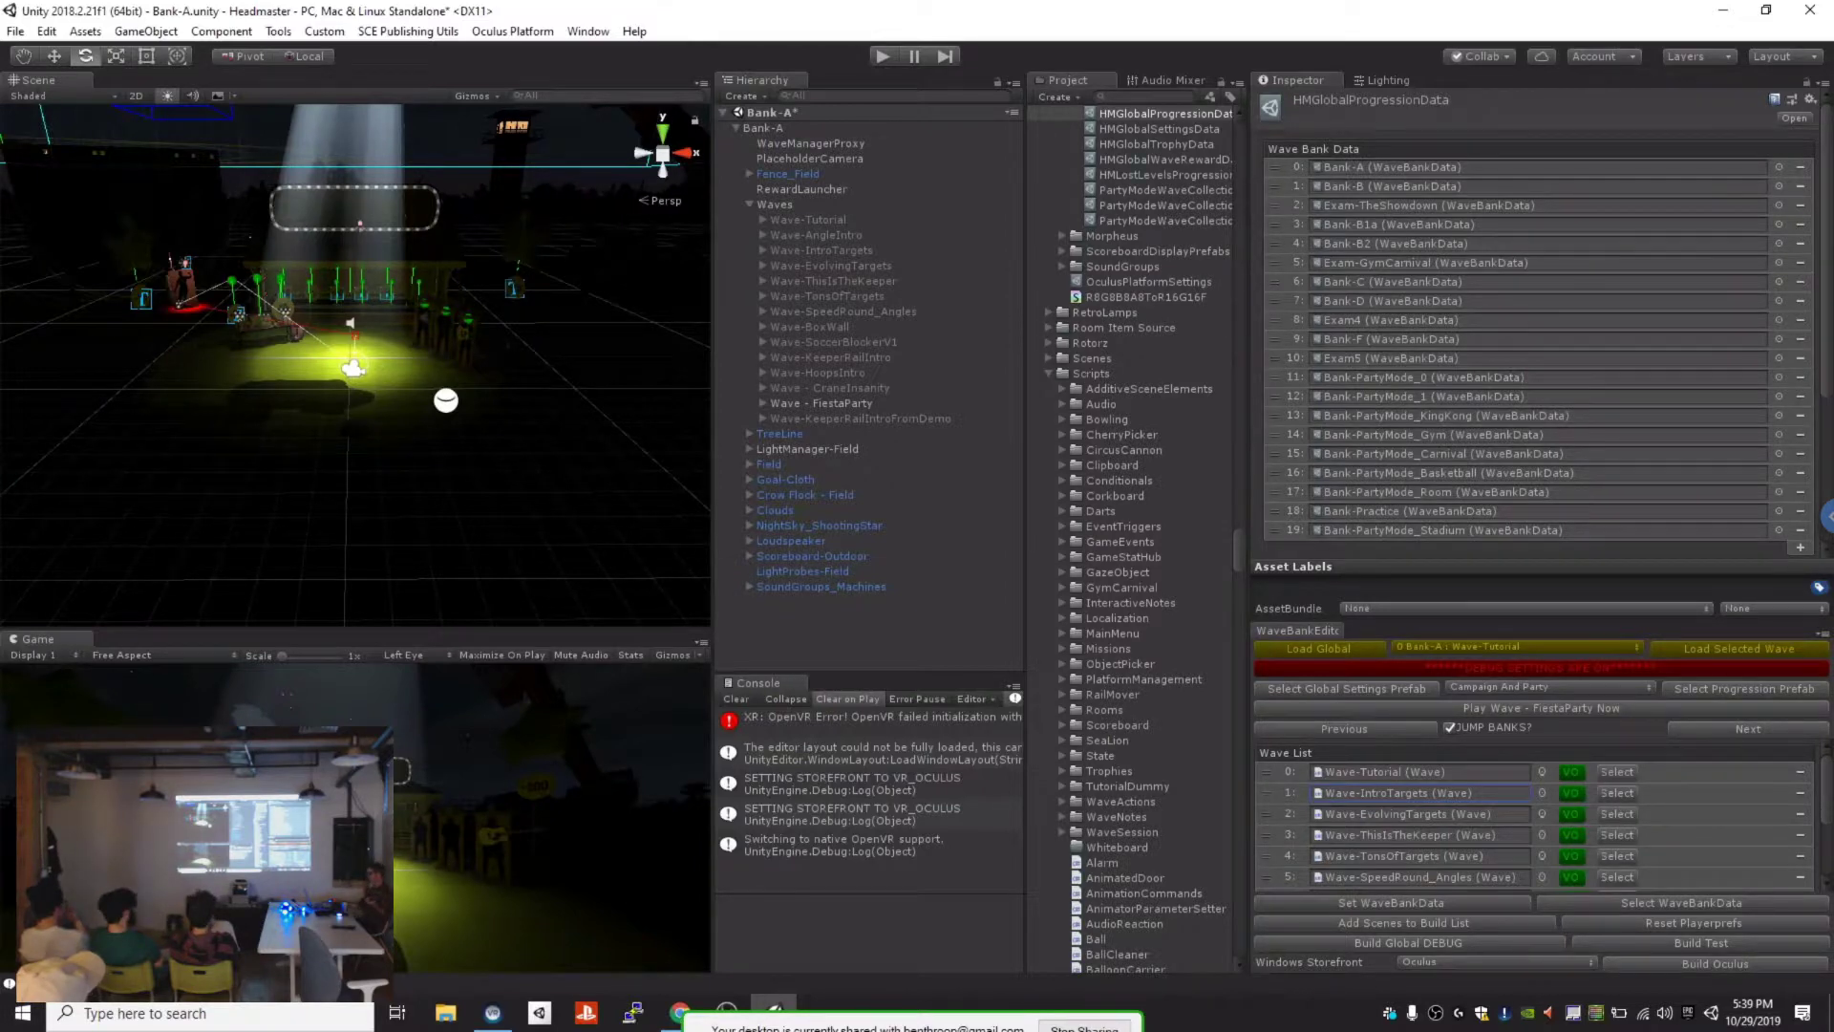
click(1393, 168)
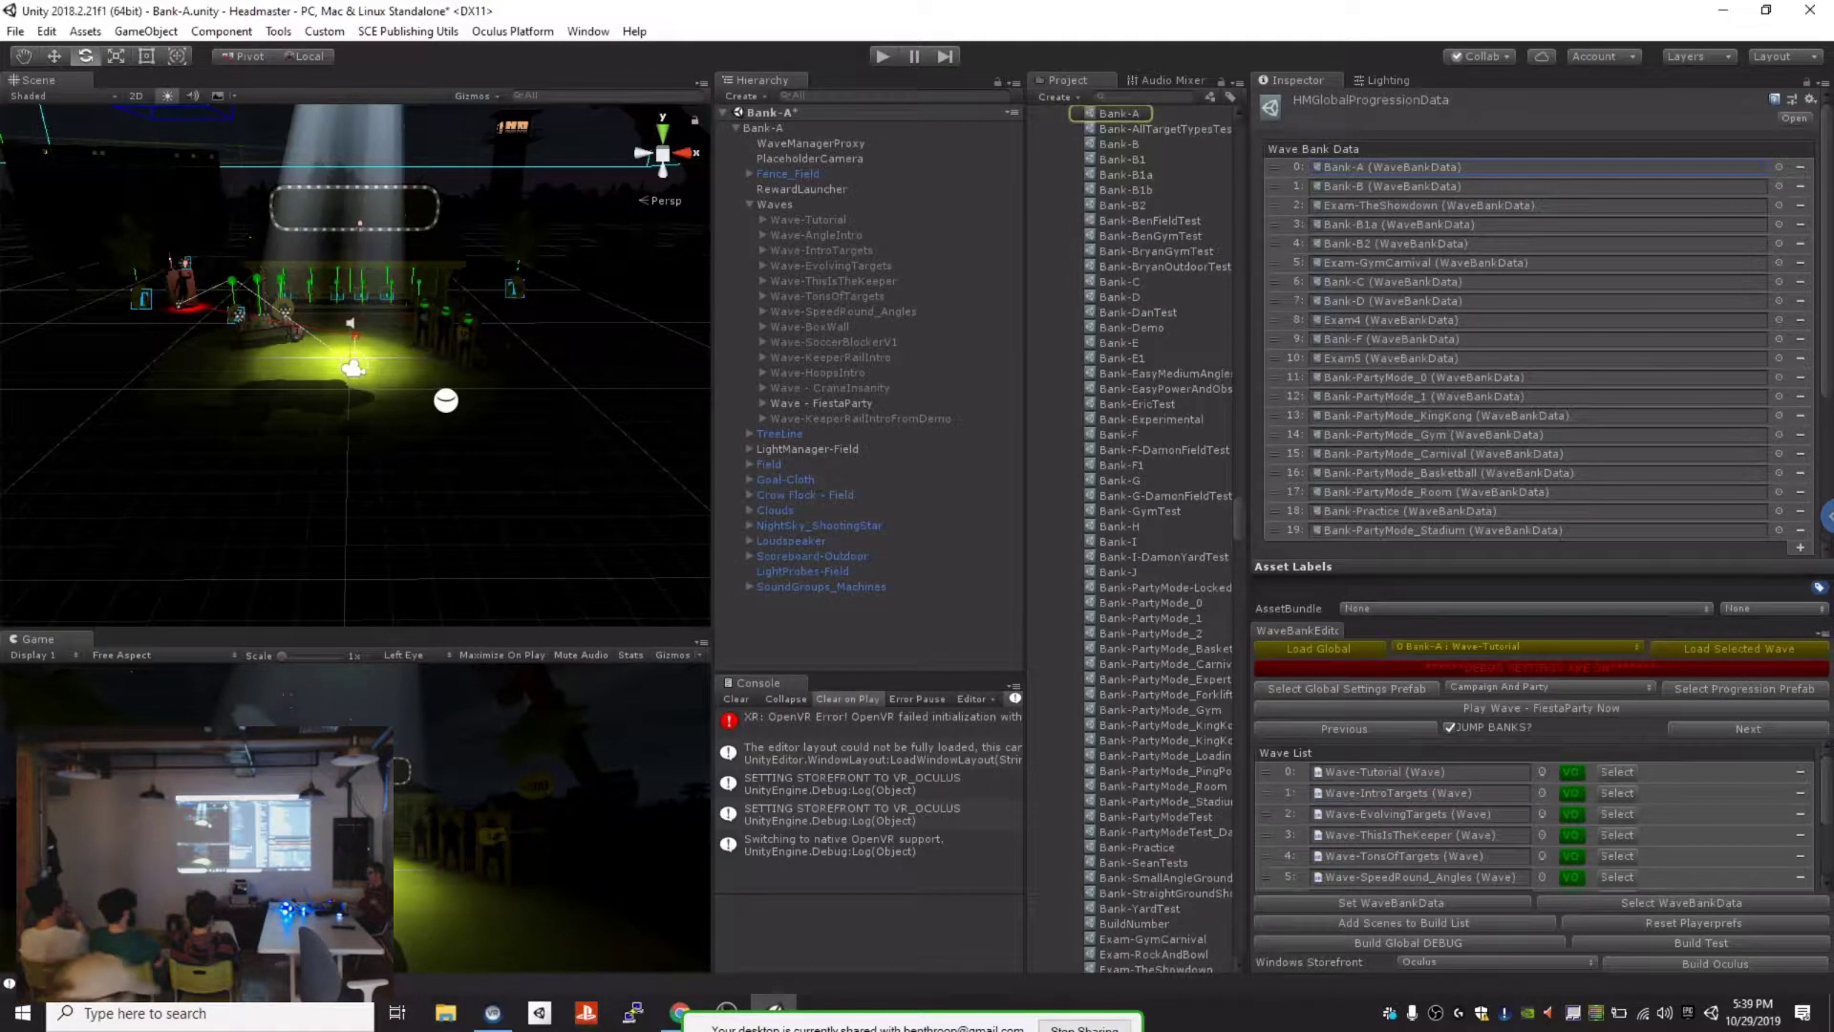
click(1393, 187)
click(1393, 205)
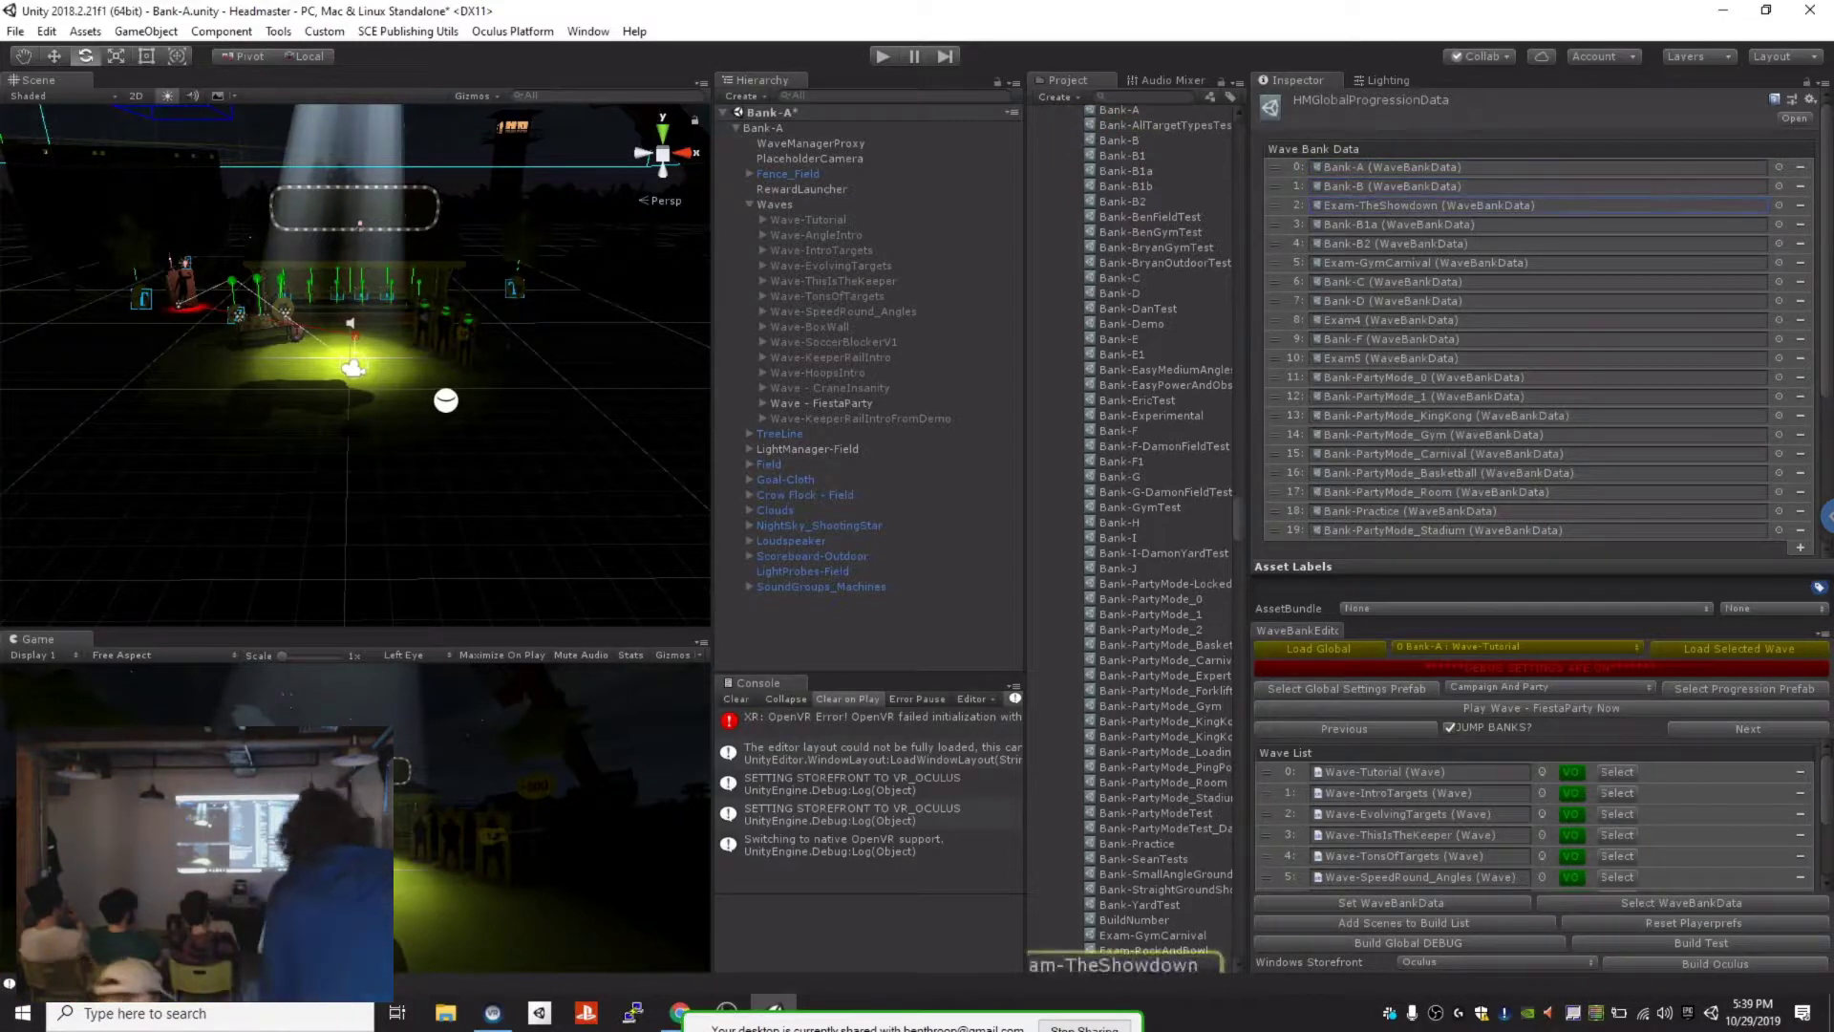
click(1392, 225)
click(1393, 244)
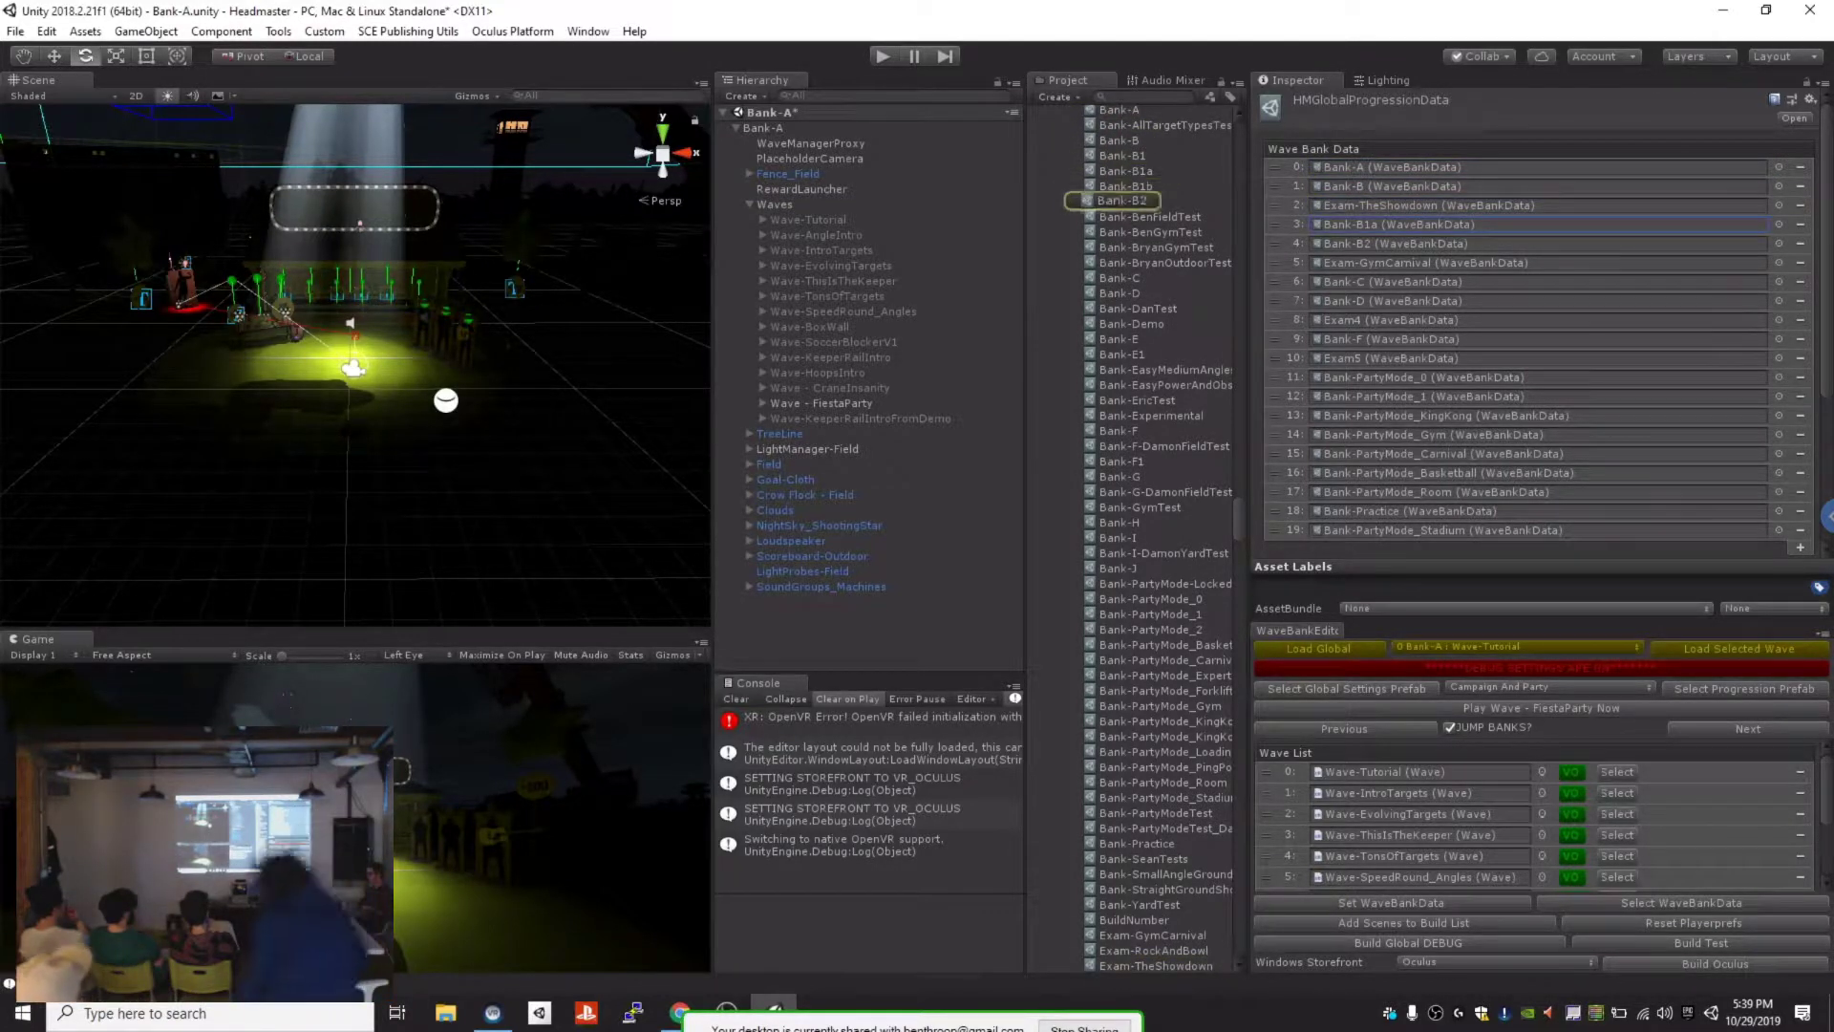
Step: Review the global list of waves across all banks, then open the Bank-C WaveBankData asset from the progression data
click(1517, 647)
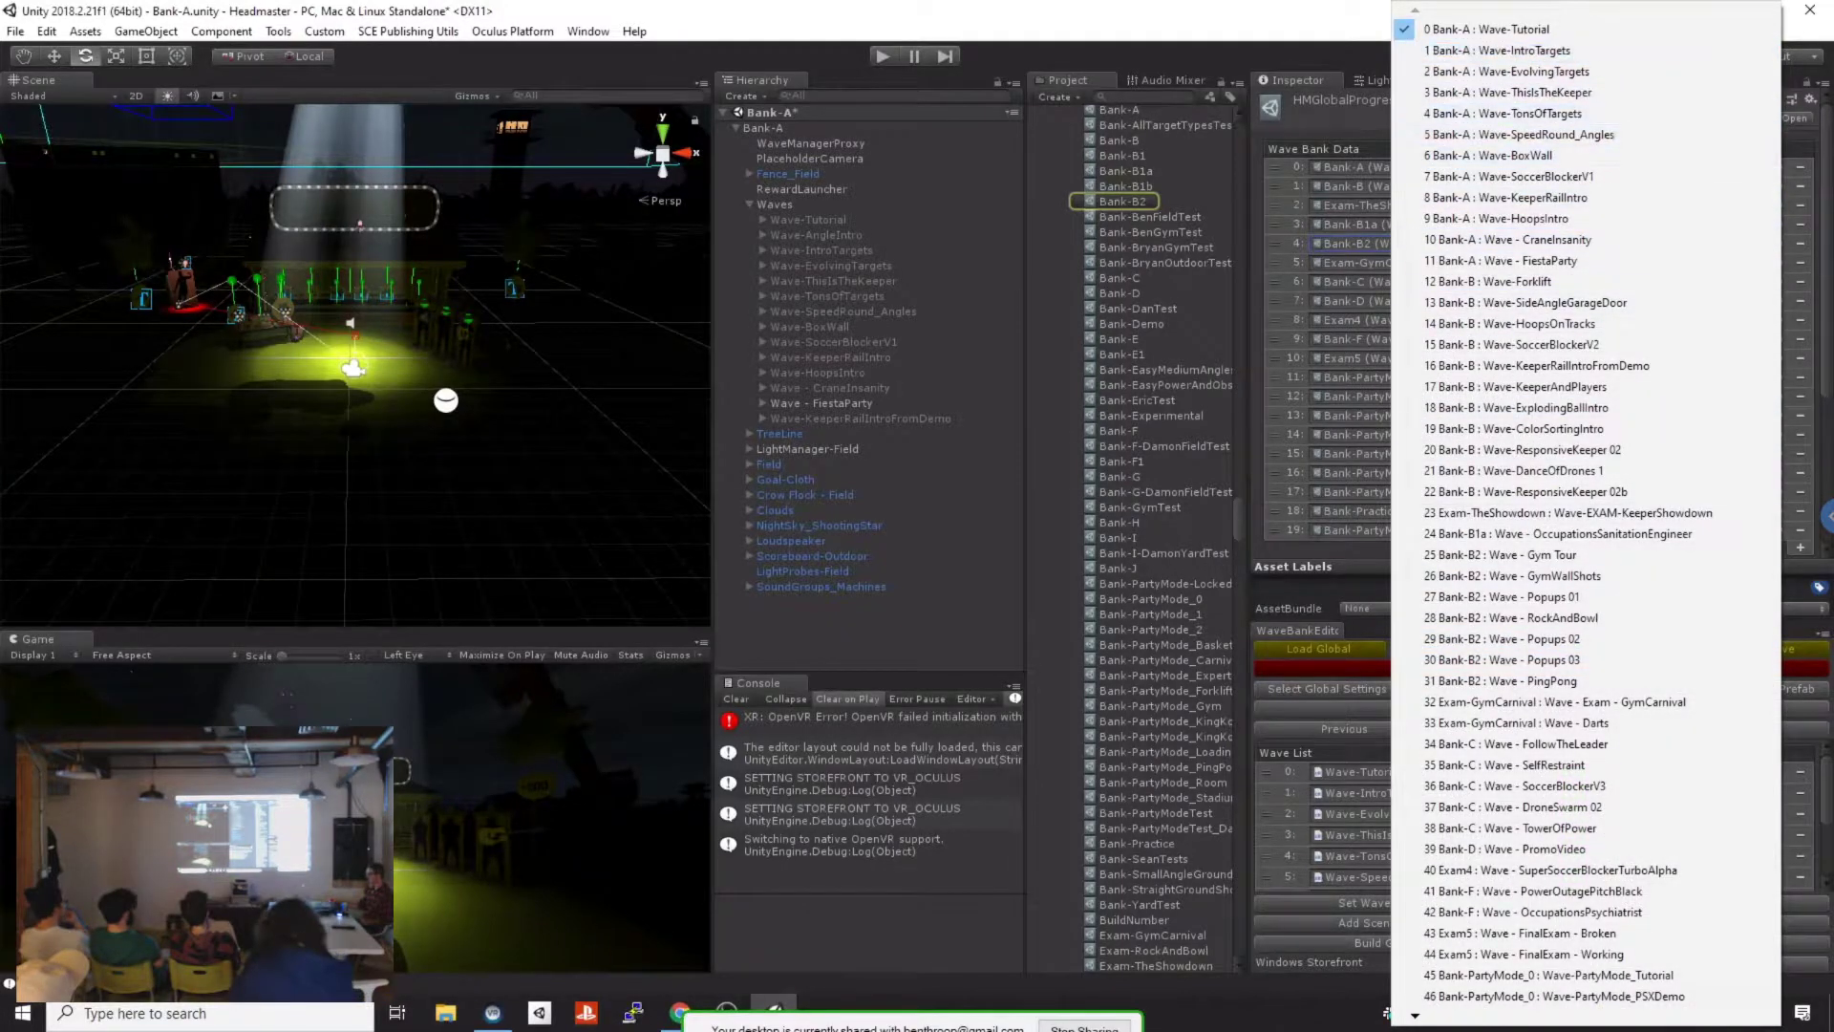
key(Escape)
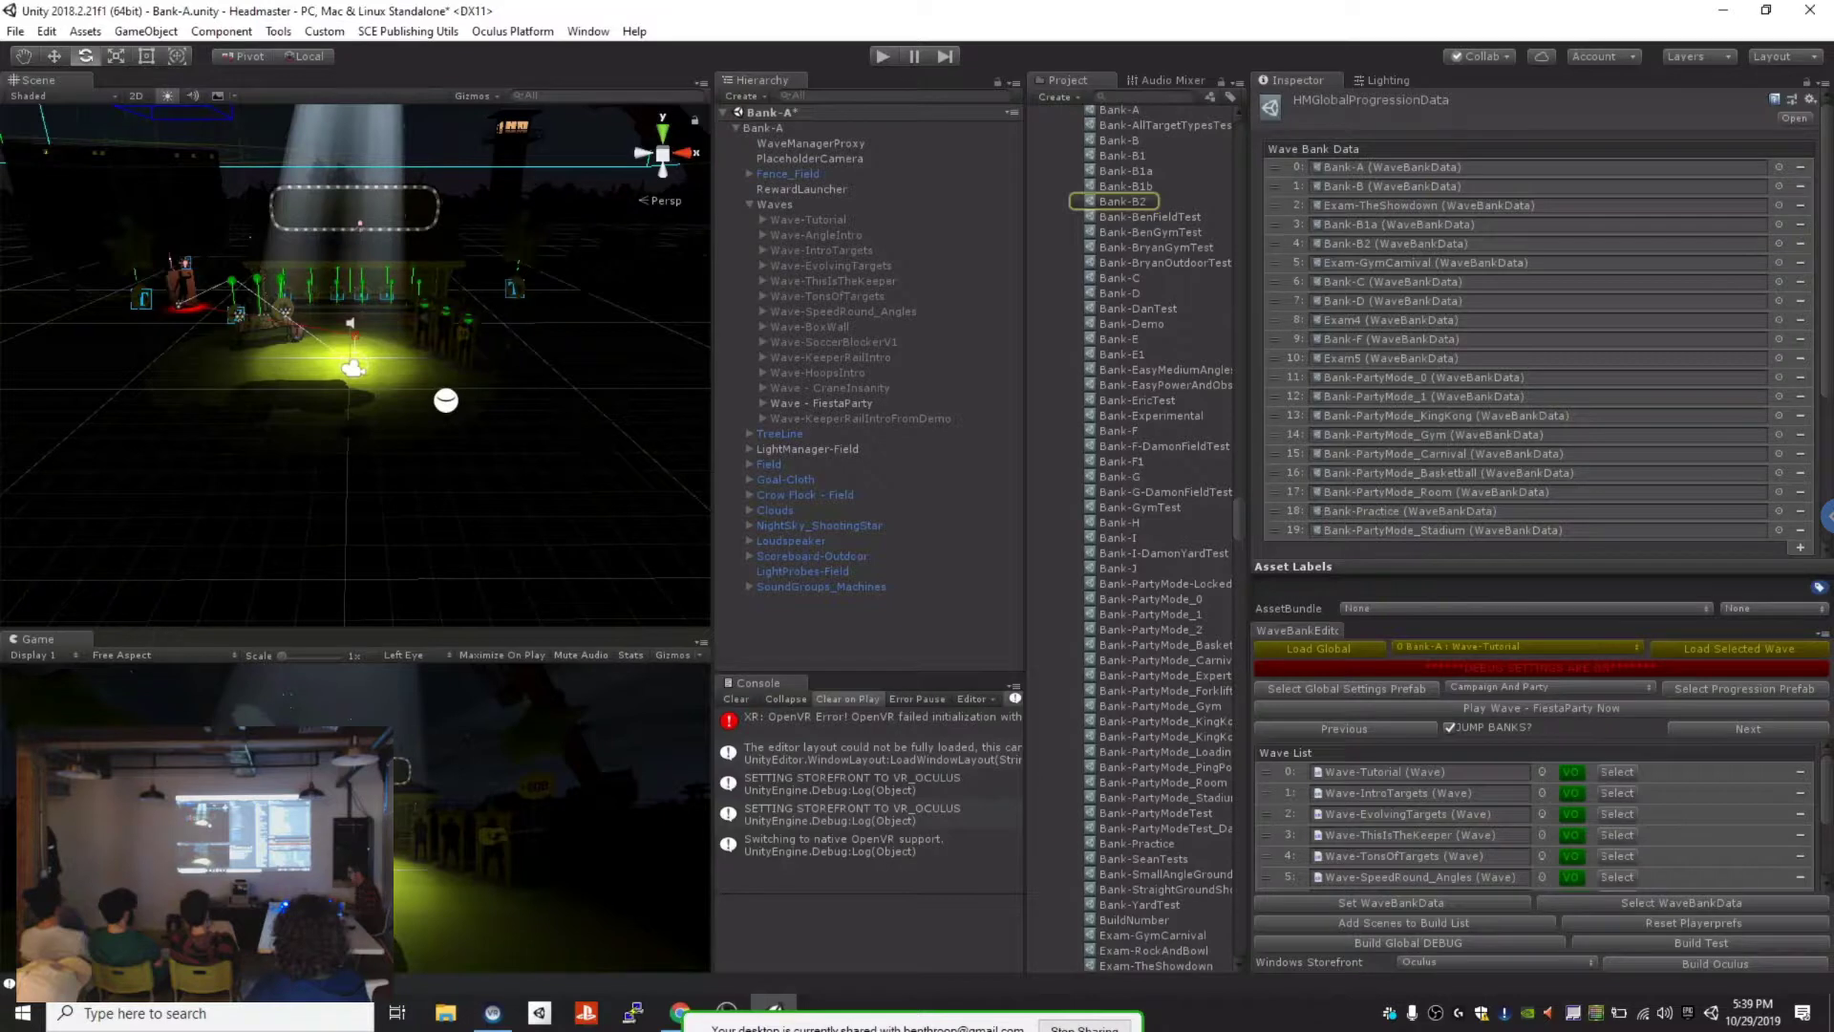
key(alt+Tab)
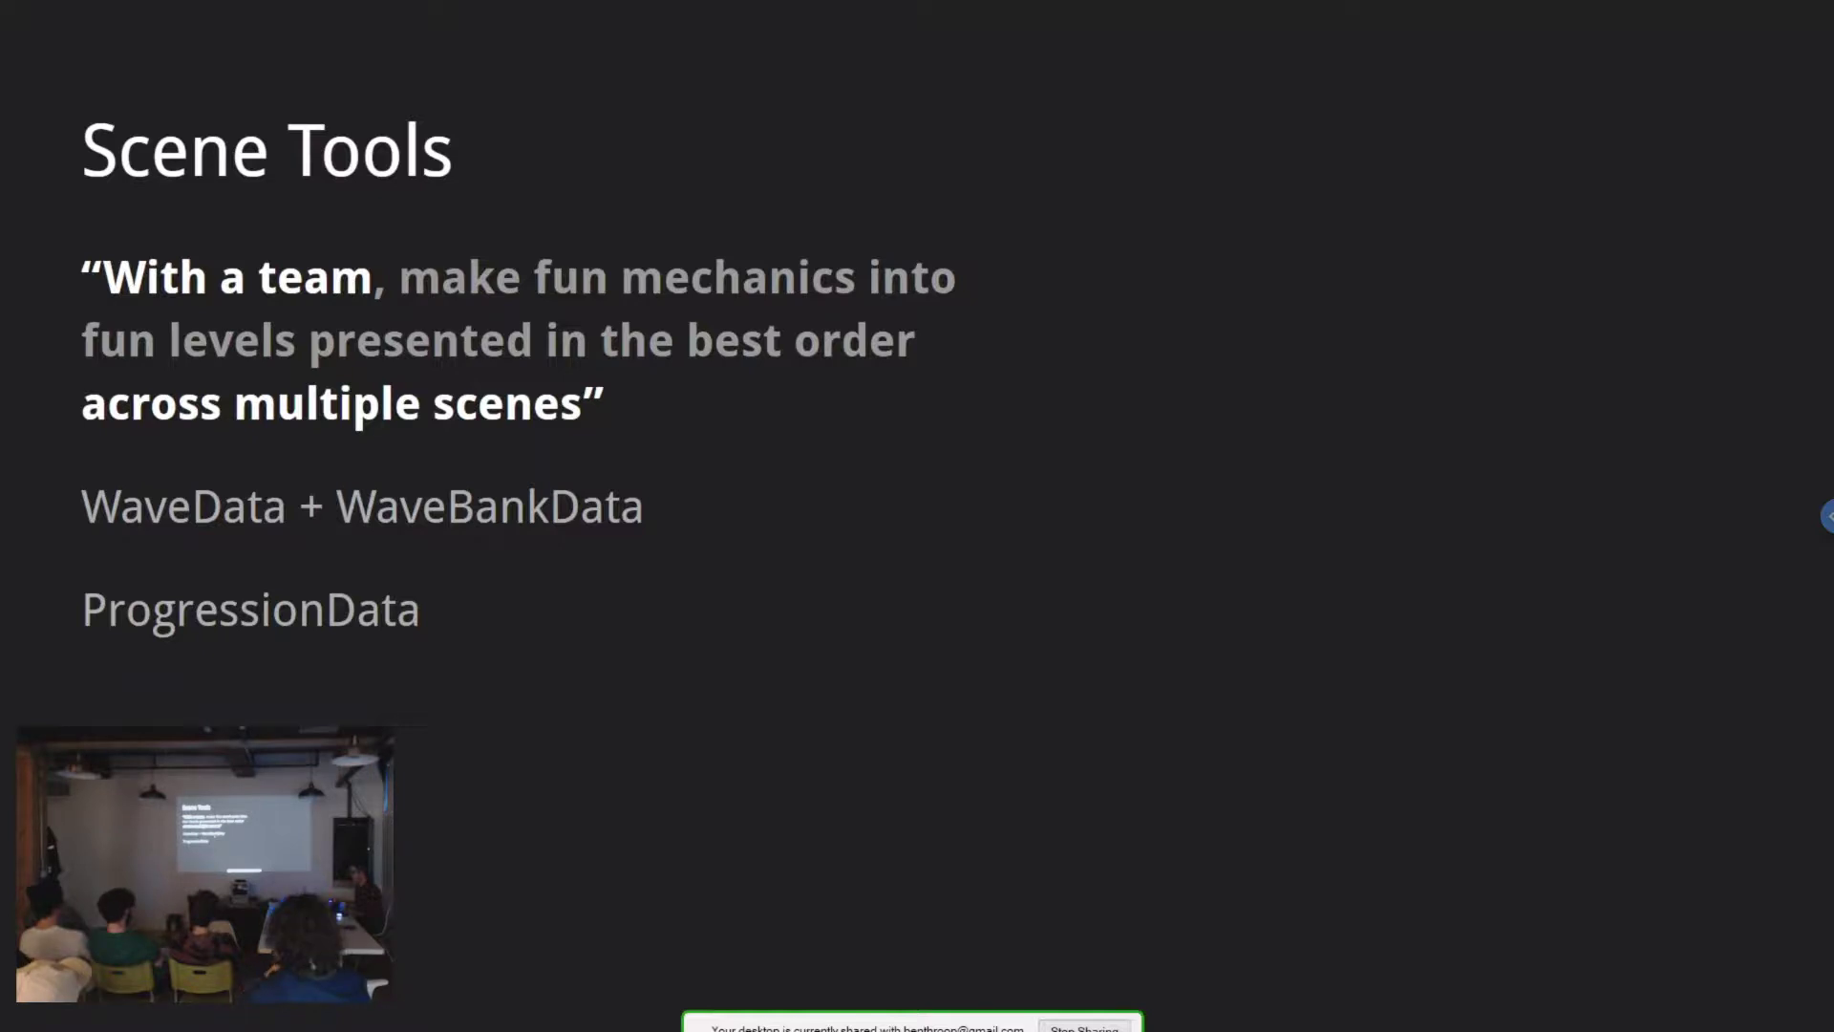
key(alt+Tab)
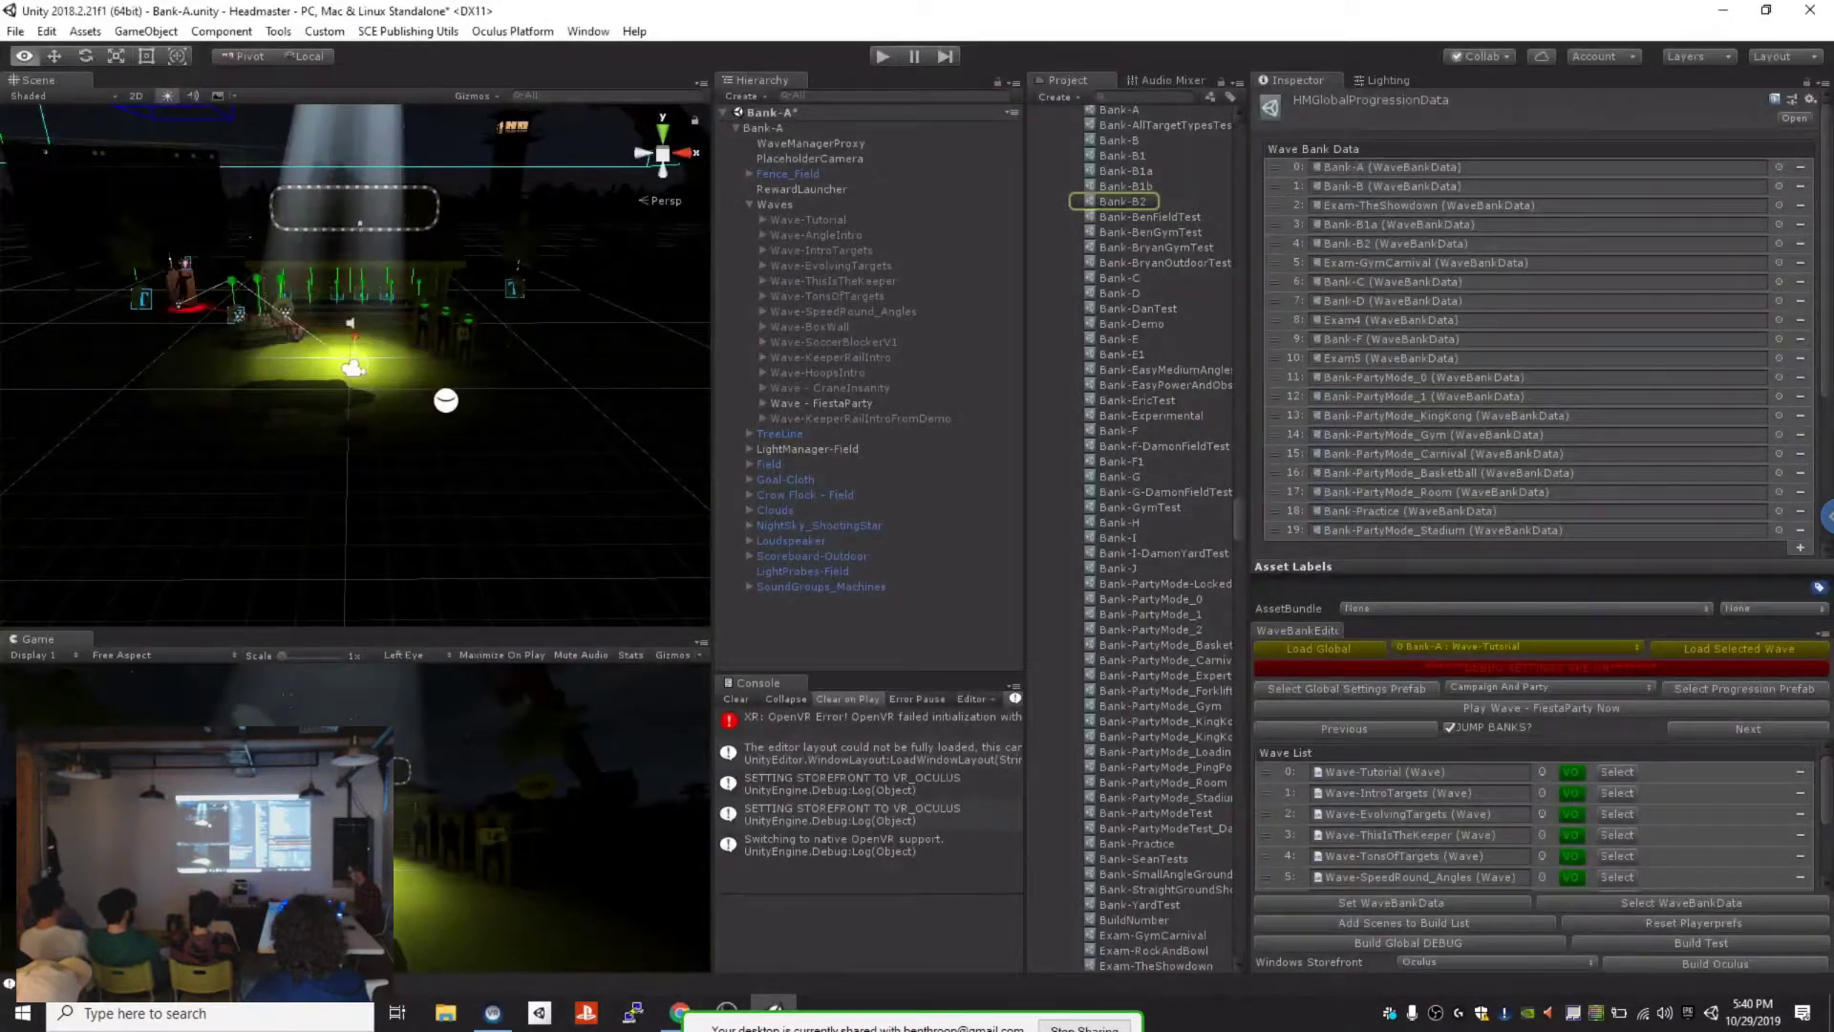
click(1393, 282)
click(1120, 278)
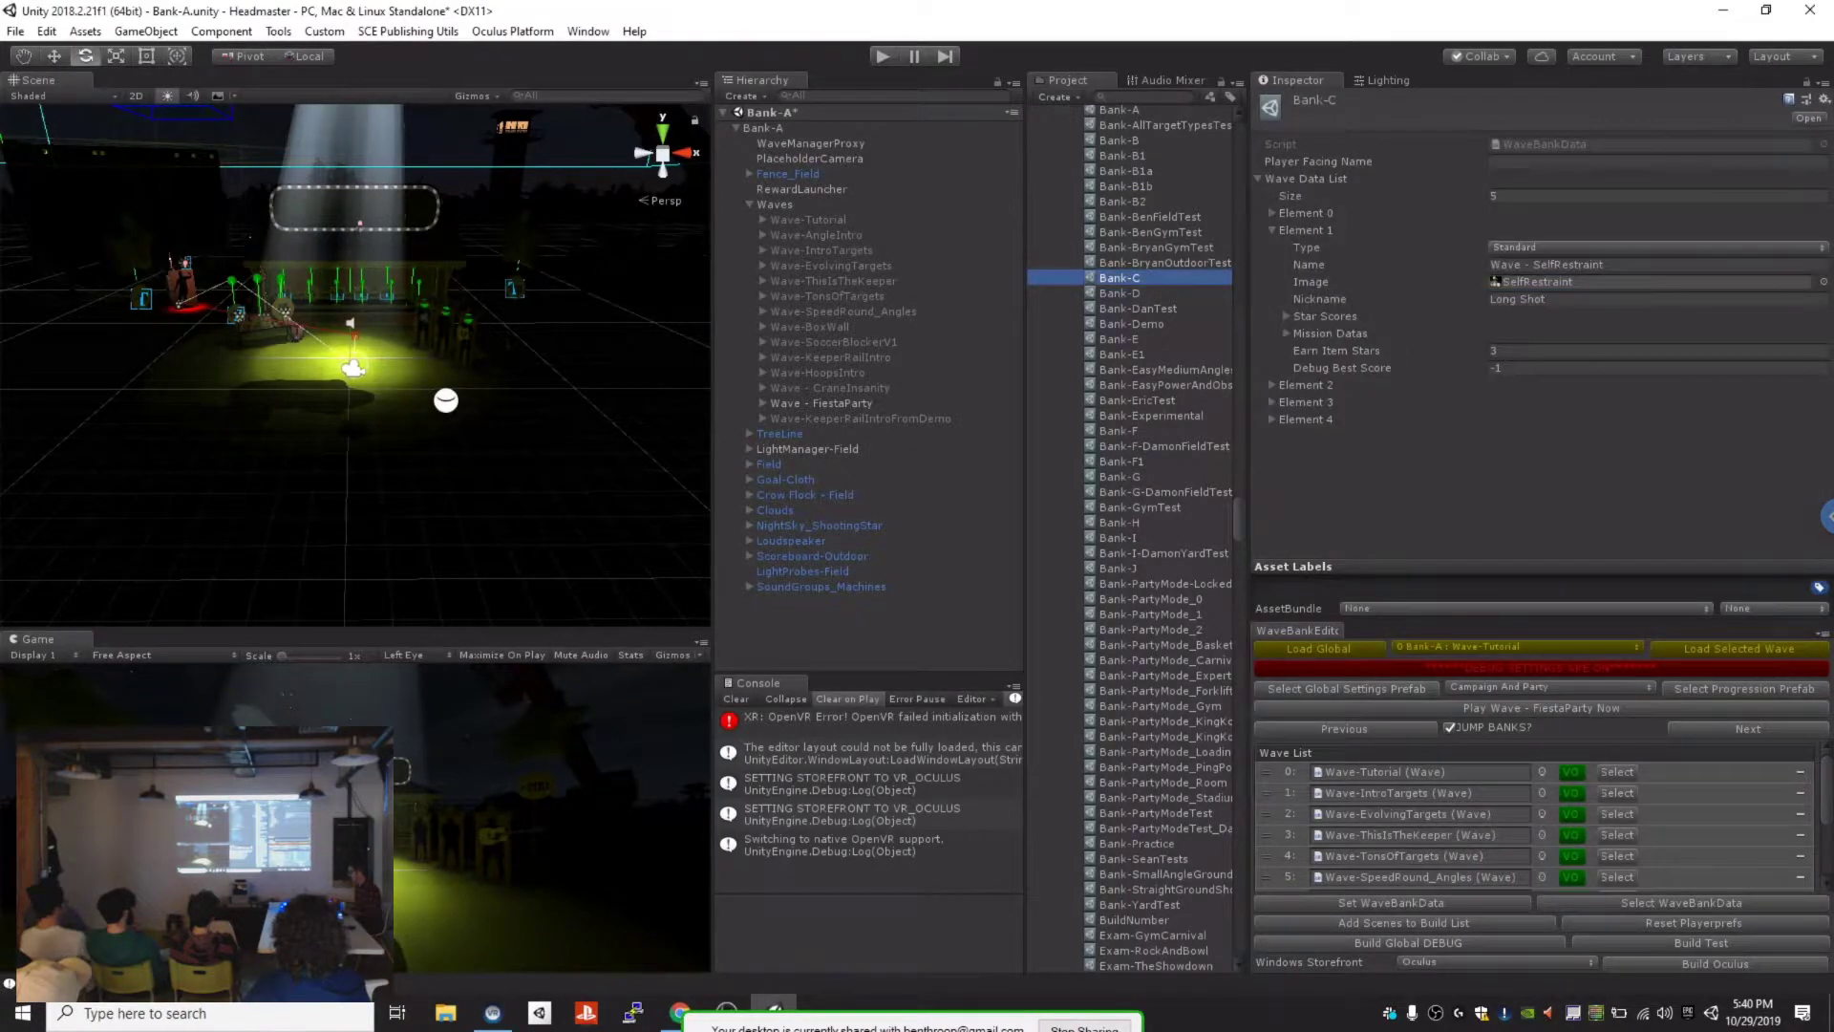
Step: Step the active wave in Bank-A backward until Wave-BoxWall is the one enabled
click(775, 205)
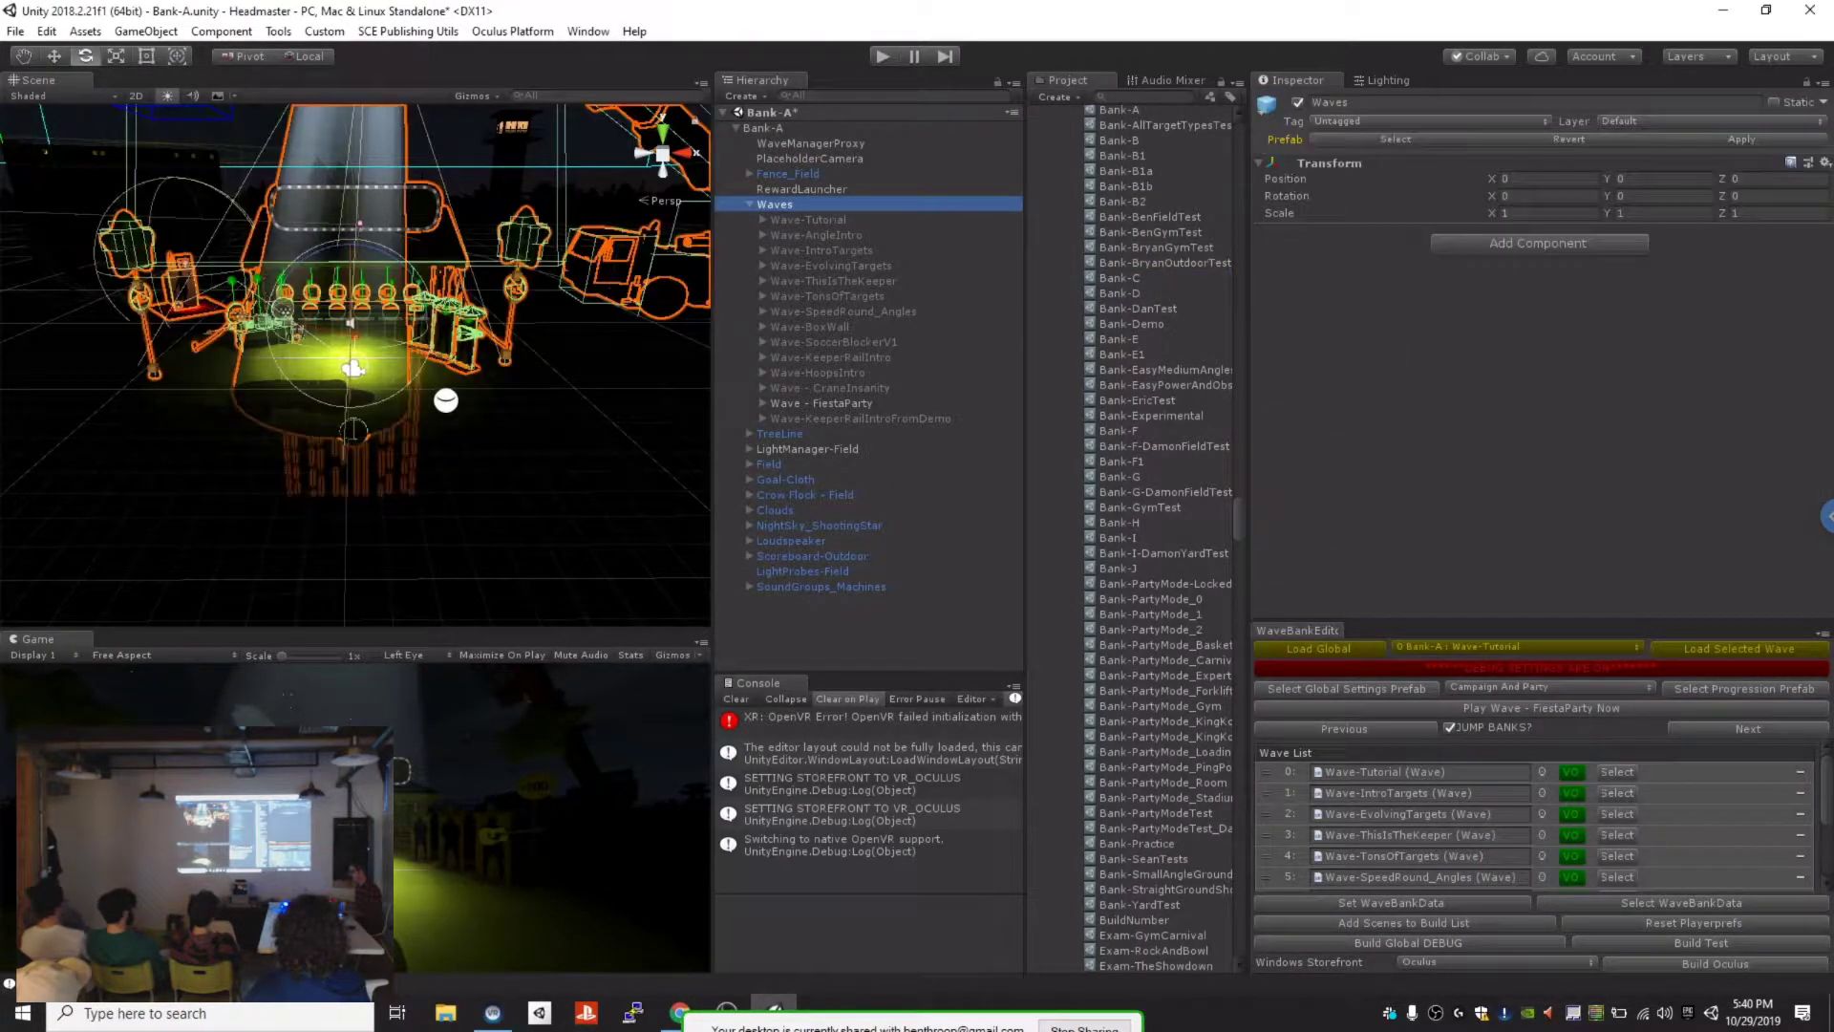
click(809, 327)
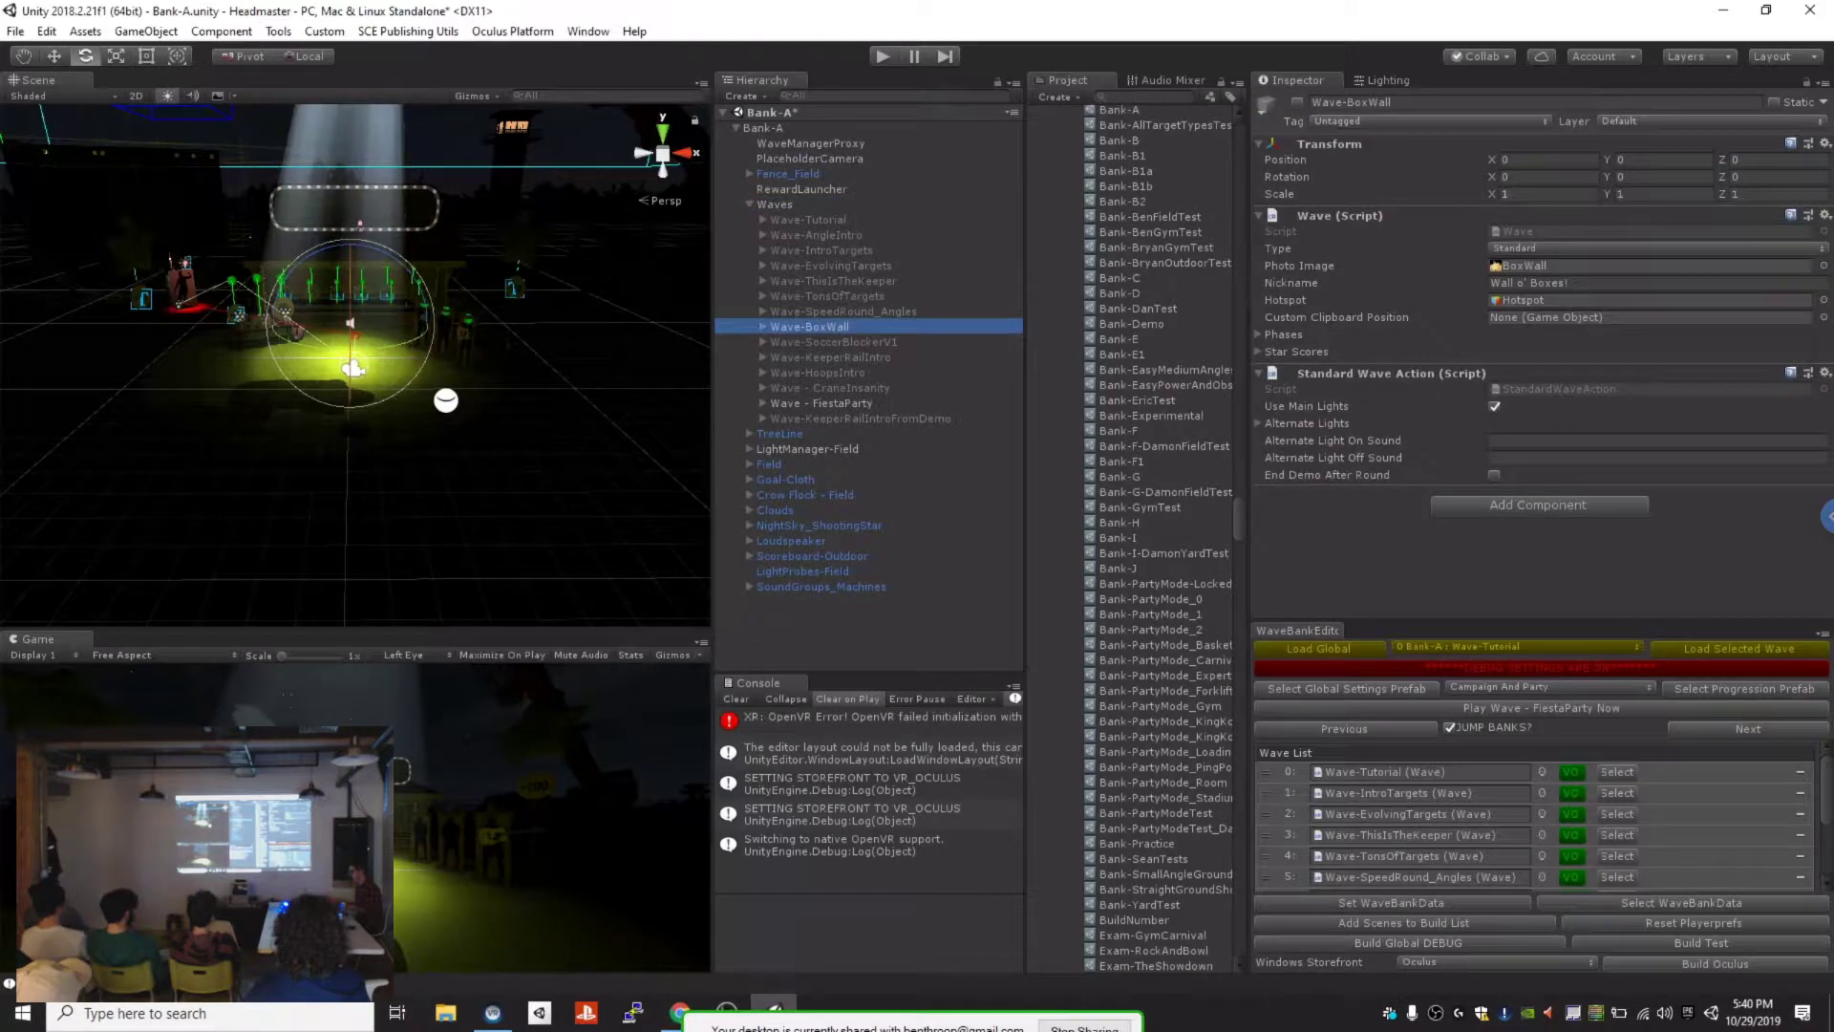
click(1344, 729)
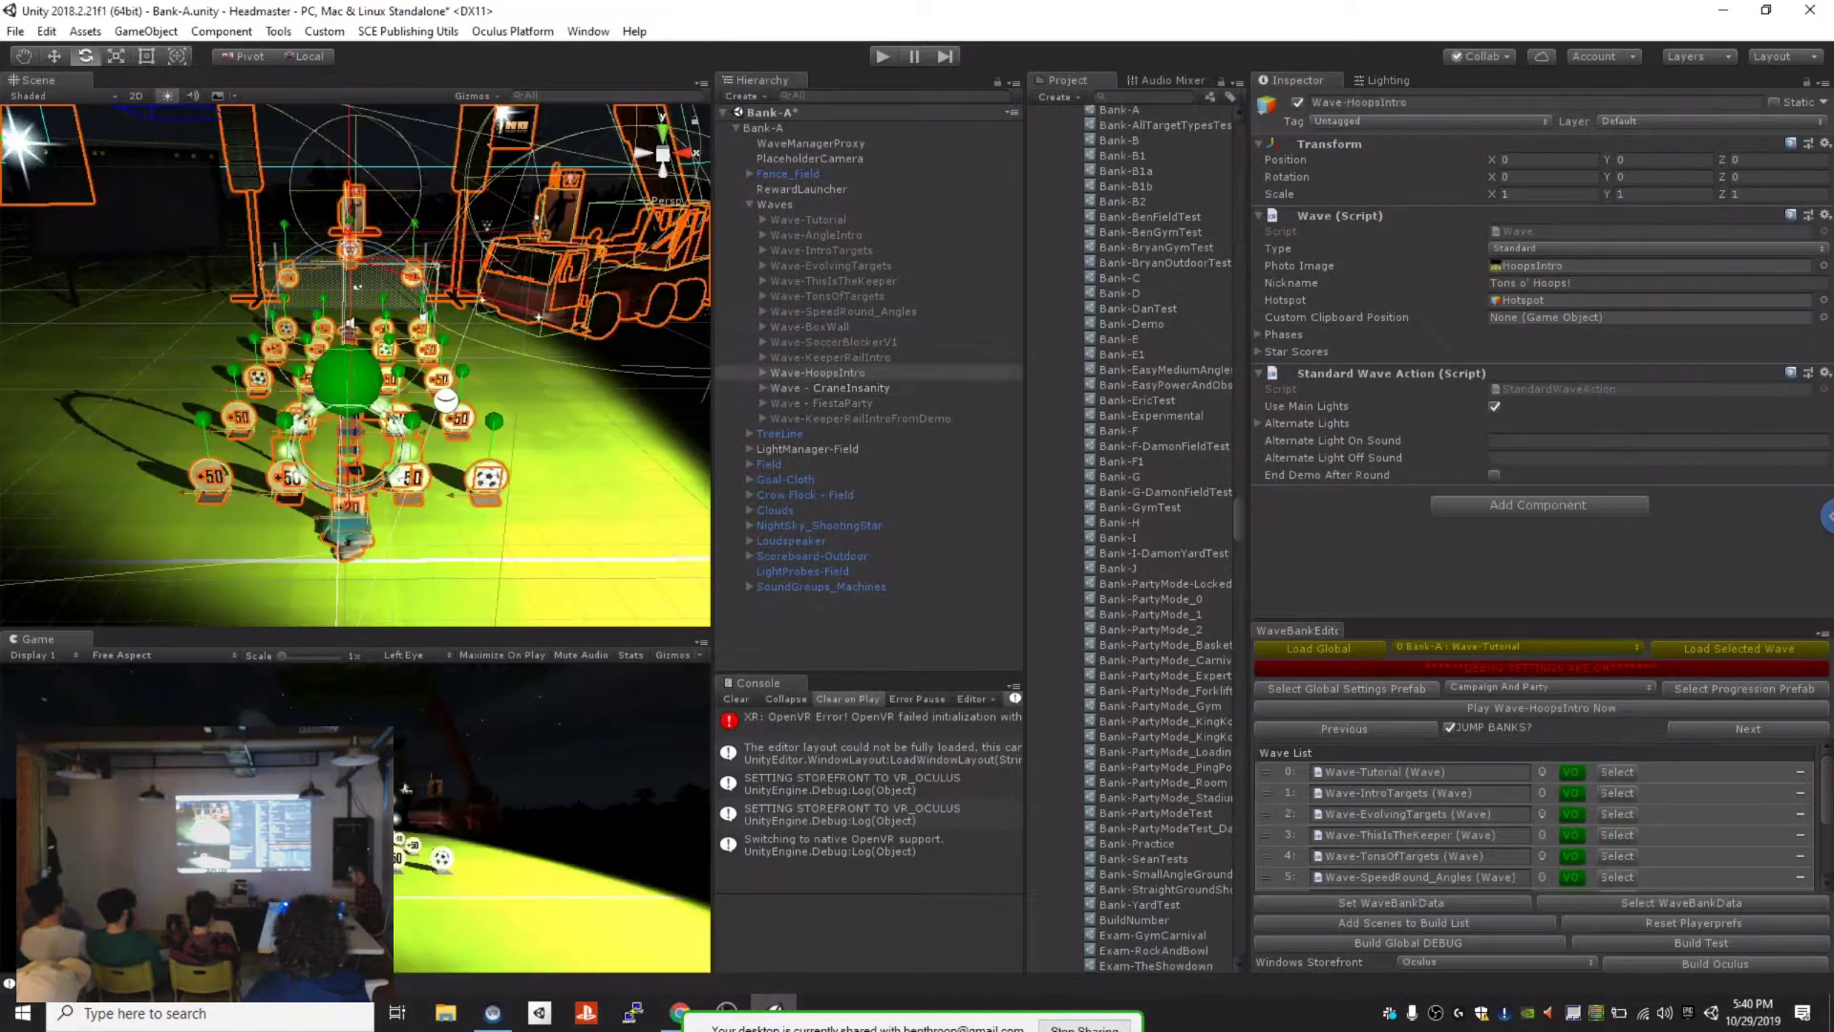
click(1344, 729)
click(1344, 729)
click(1344, 729)
click(1344, 729)
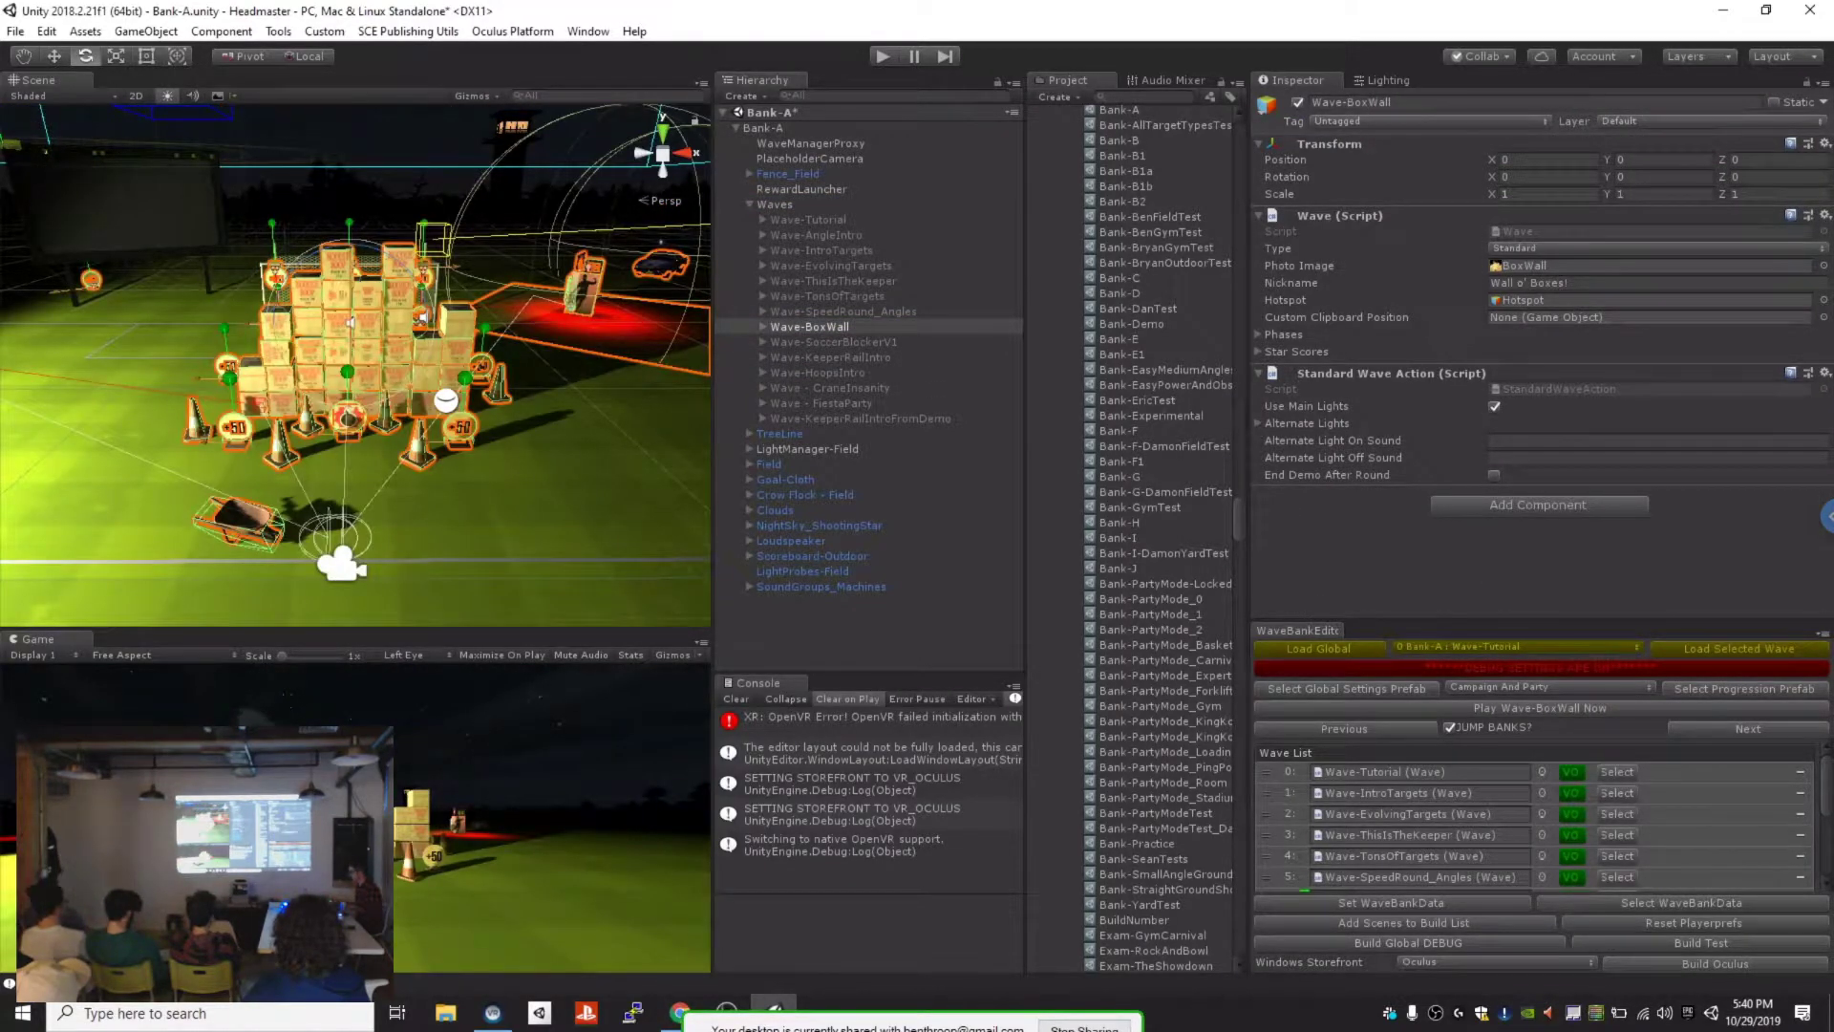
Step: Duplicate Wave-BoxWall under Waves and rename the copy Wave-ExtremeBoxWall
click(833, 342)
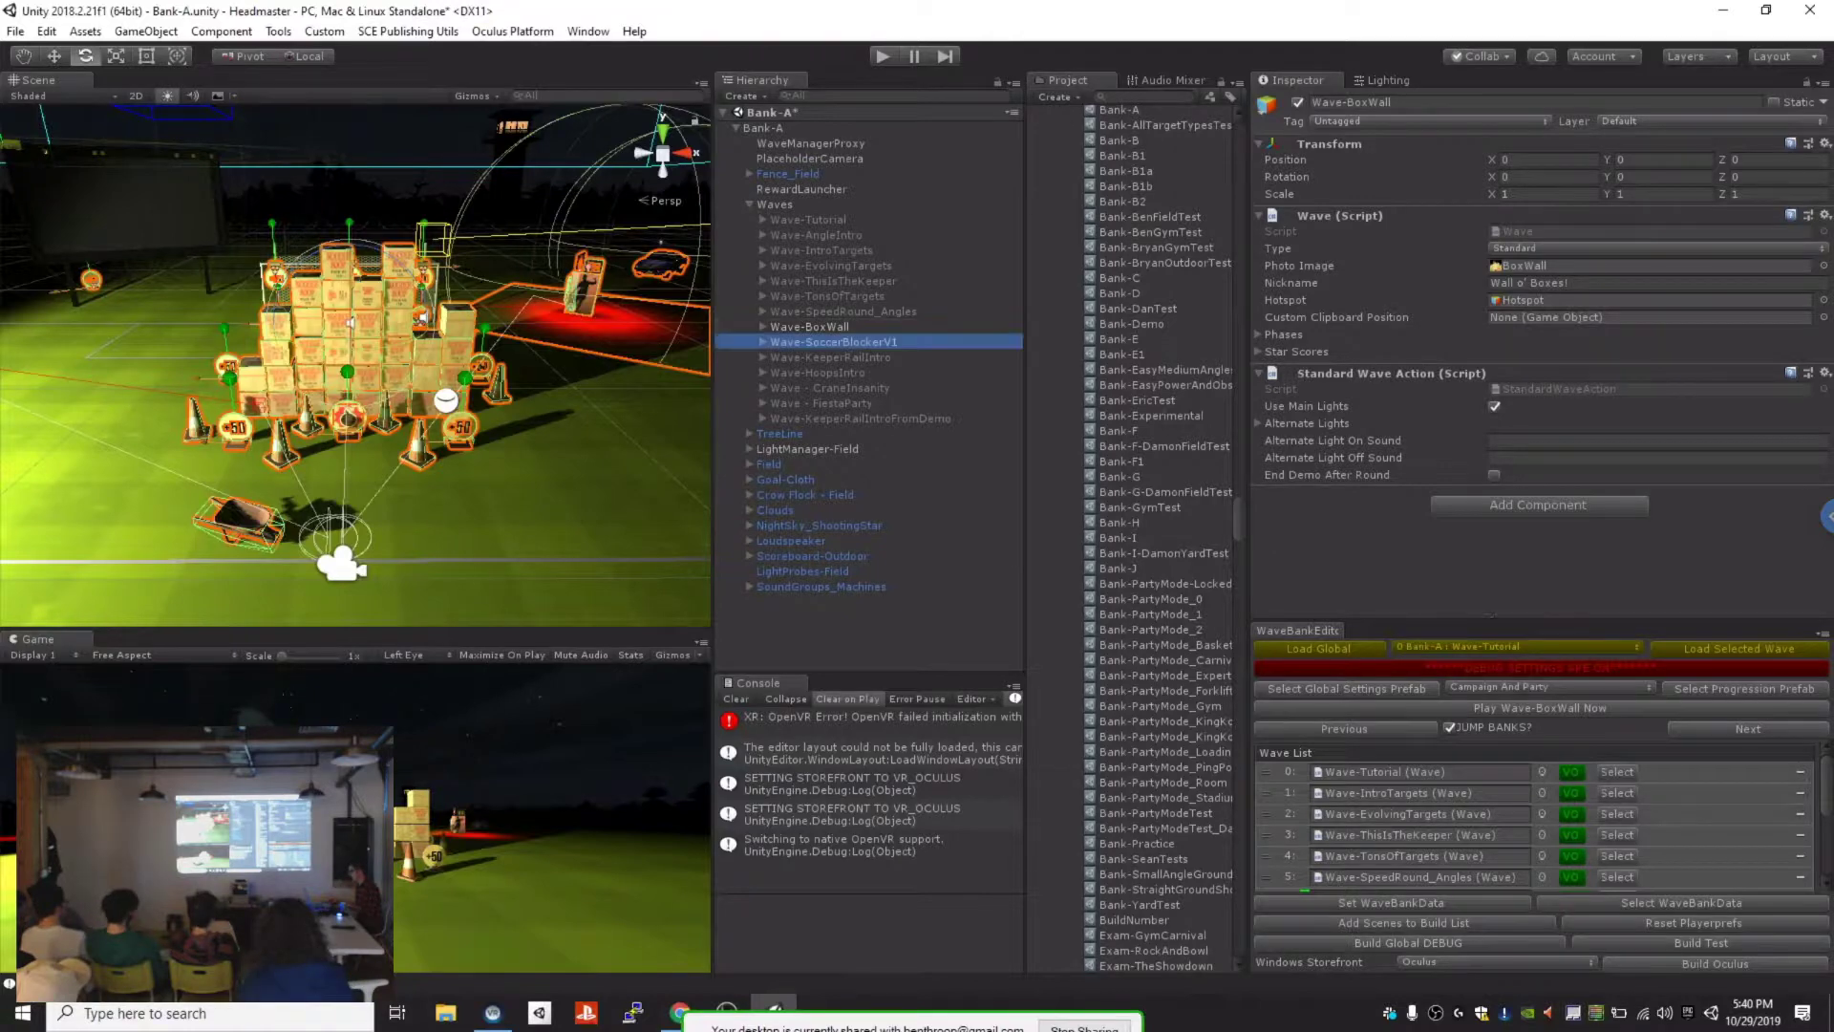
key(ctrl+d)
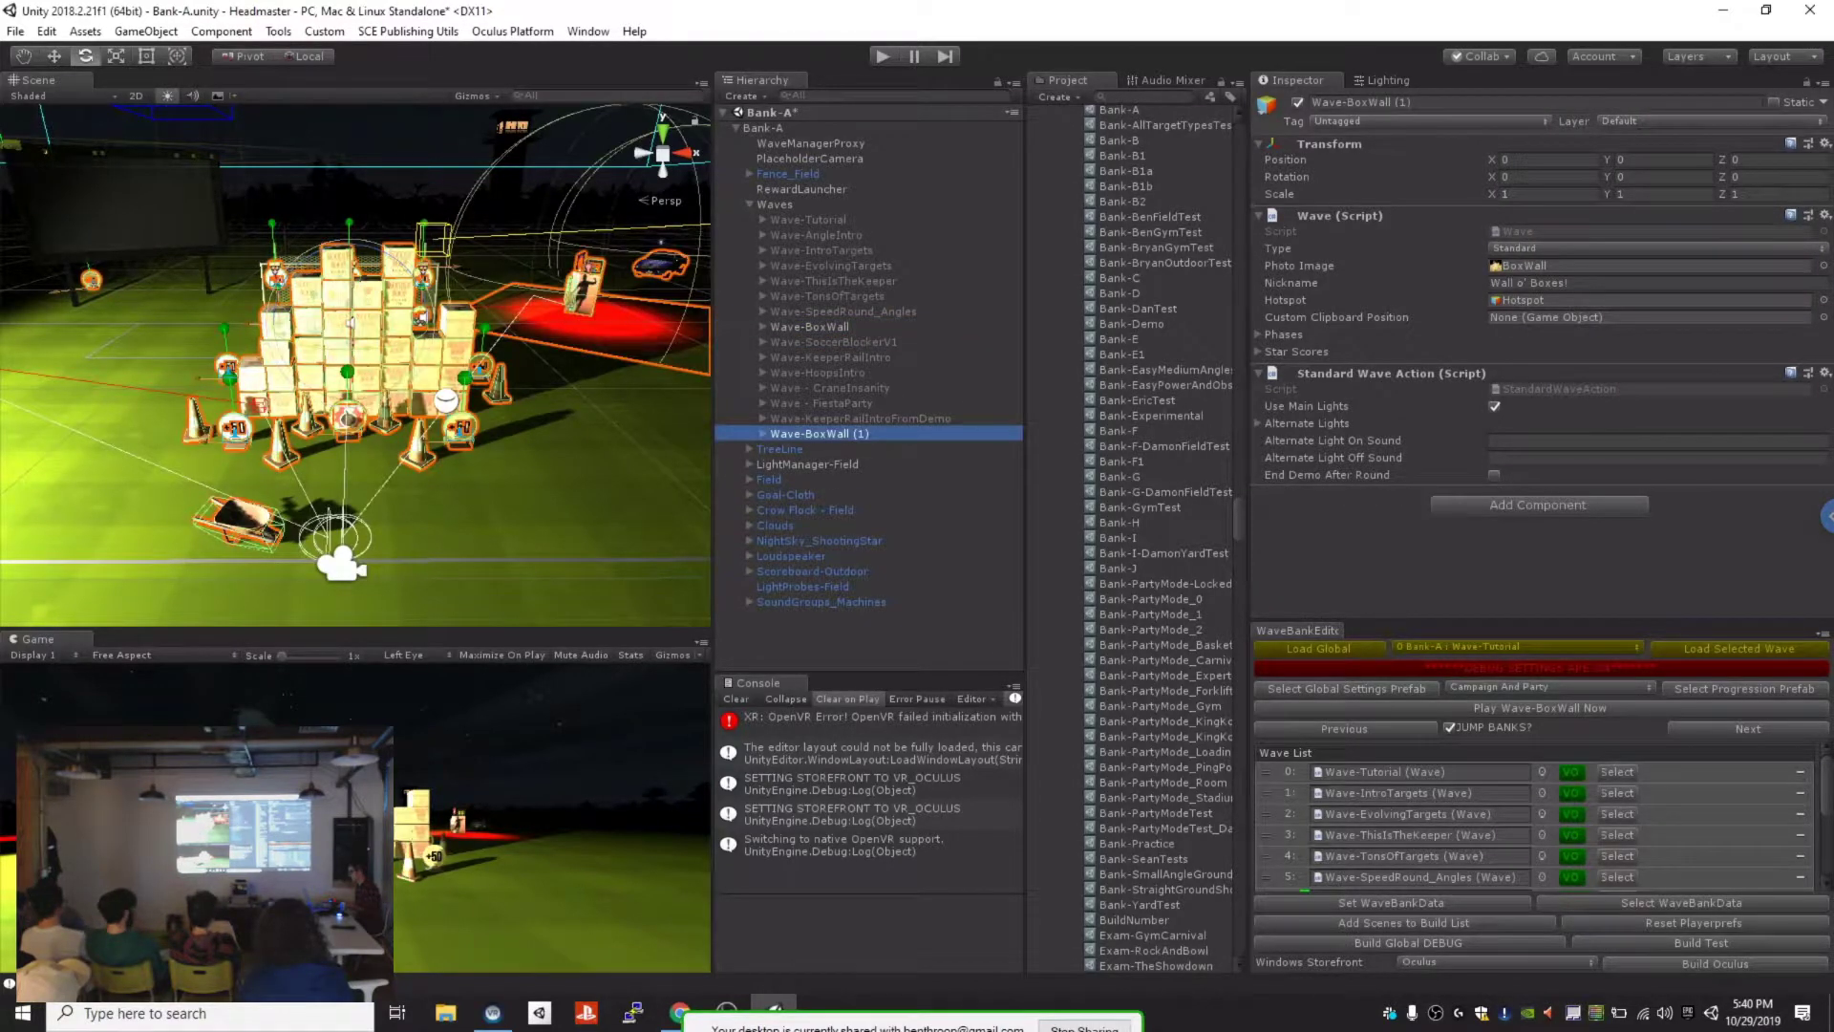
key(F2)
key(Right)
key(BackSpace)
key(BackSpace)
key(BackSpace)
key(BackSpace)
key(BackSpace)
text(Extreme)
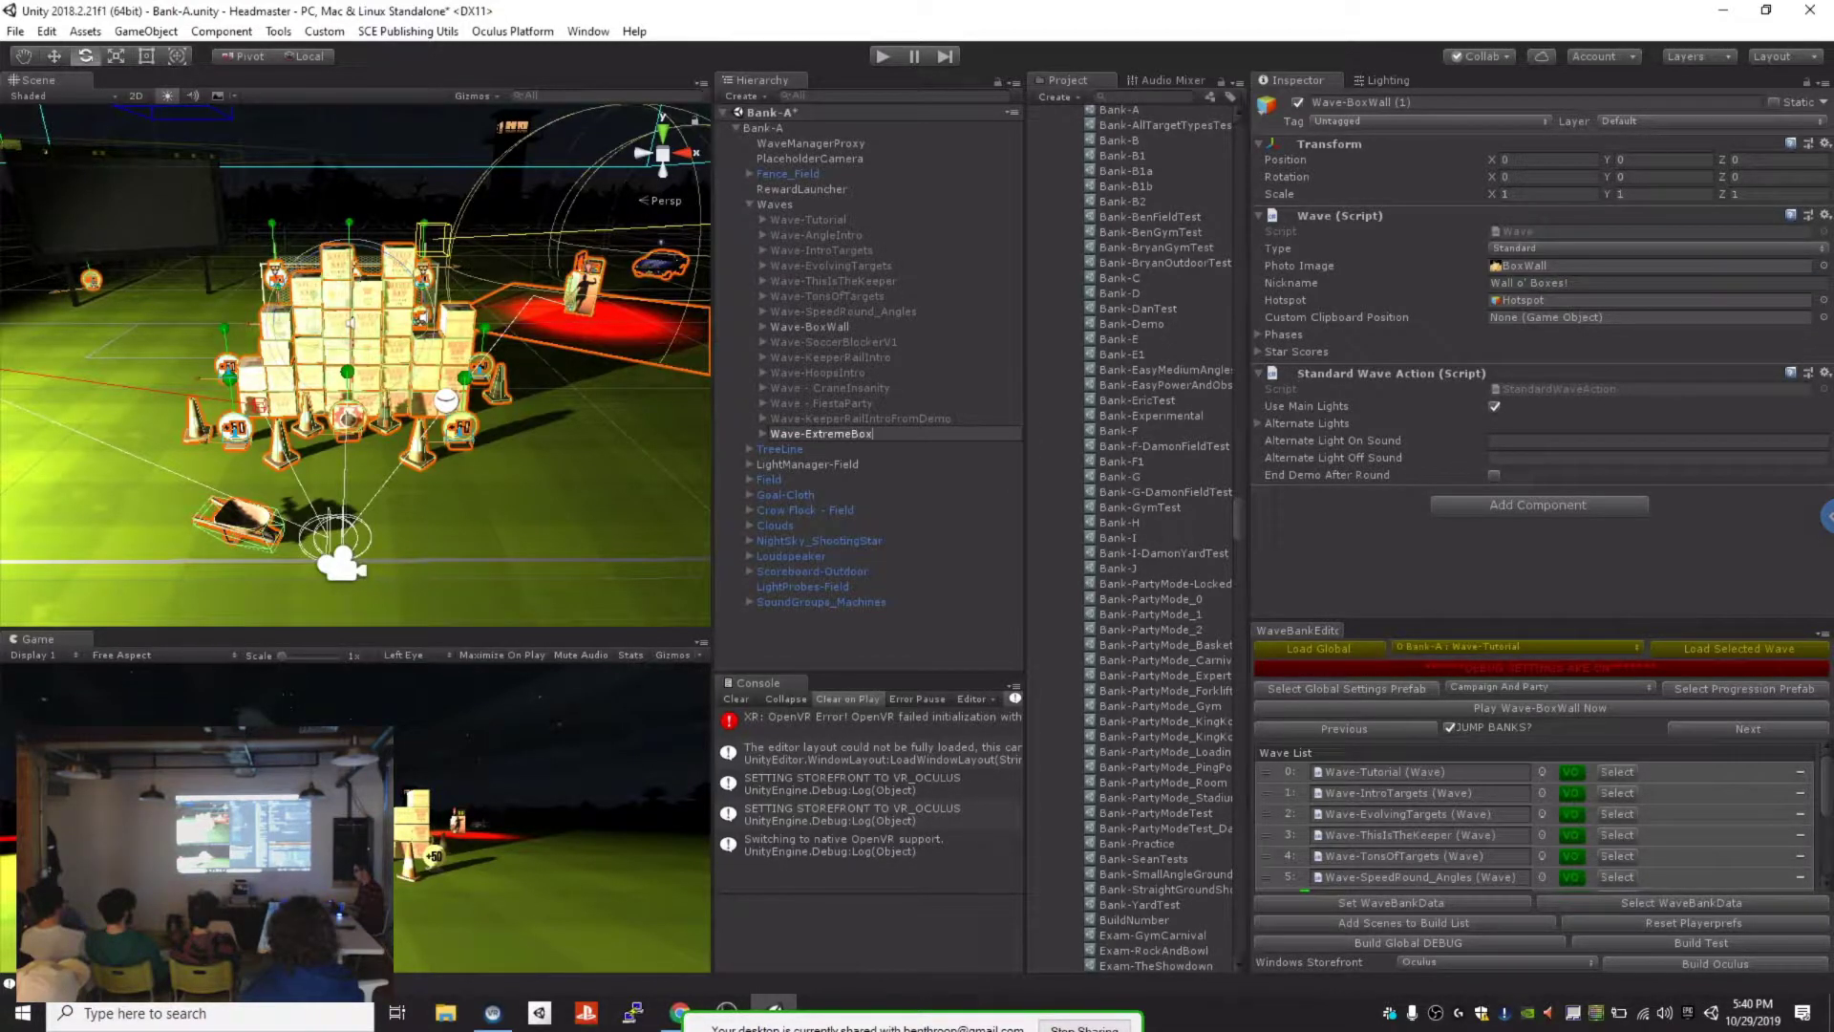
key(Return)
Step: Duplicate BoxWallParent inside Wave-ExtremeBoxWall, moving the copy to about X 10.2 and rotating it about 33.6° around Y
key(Right)
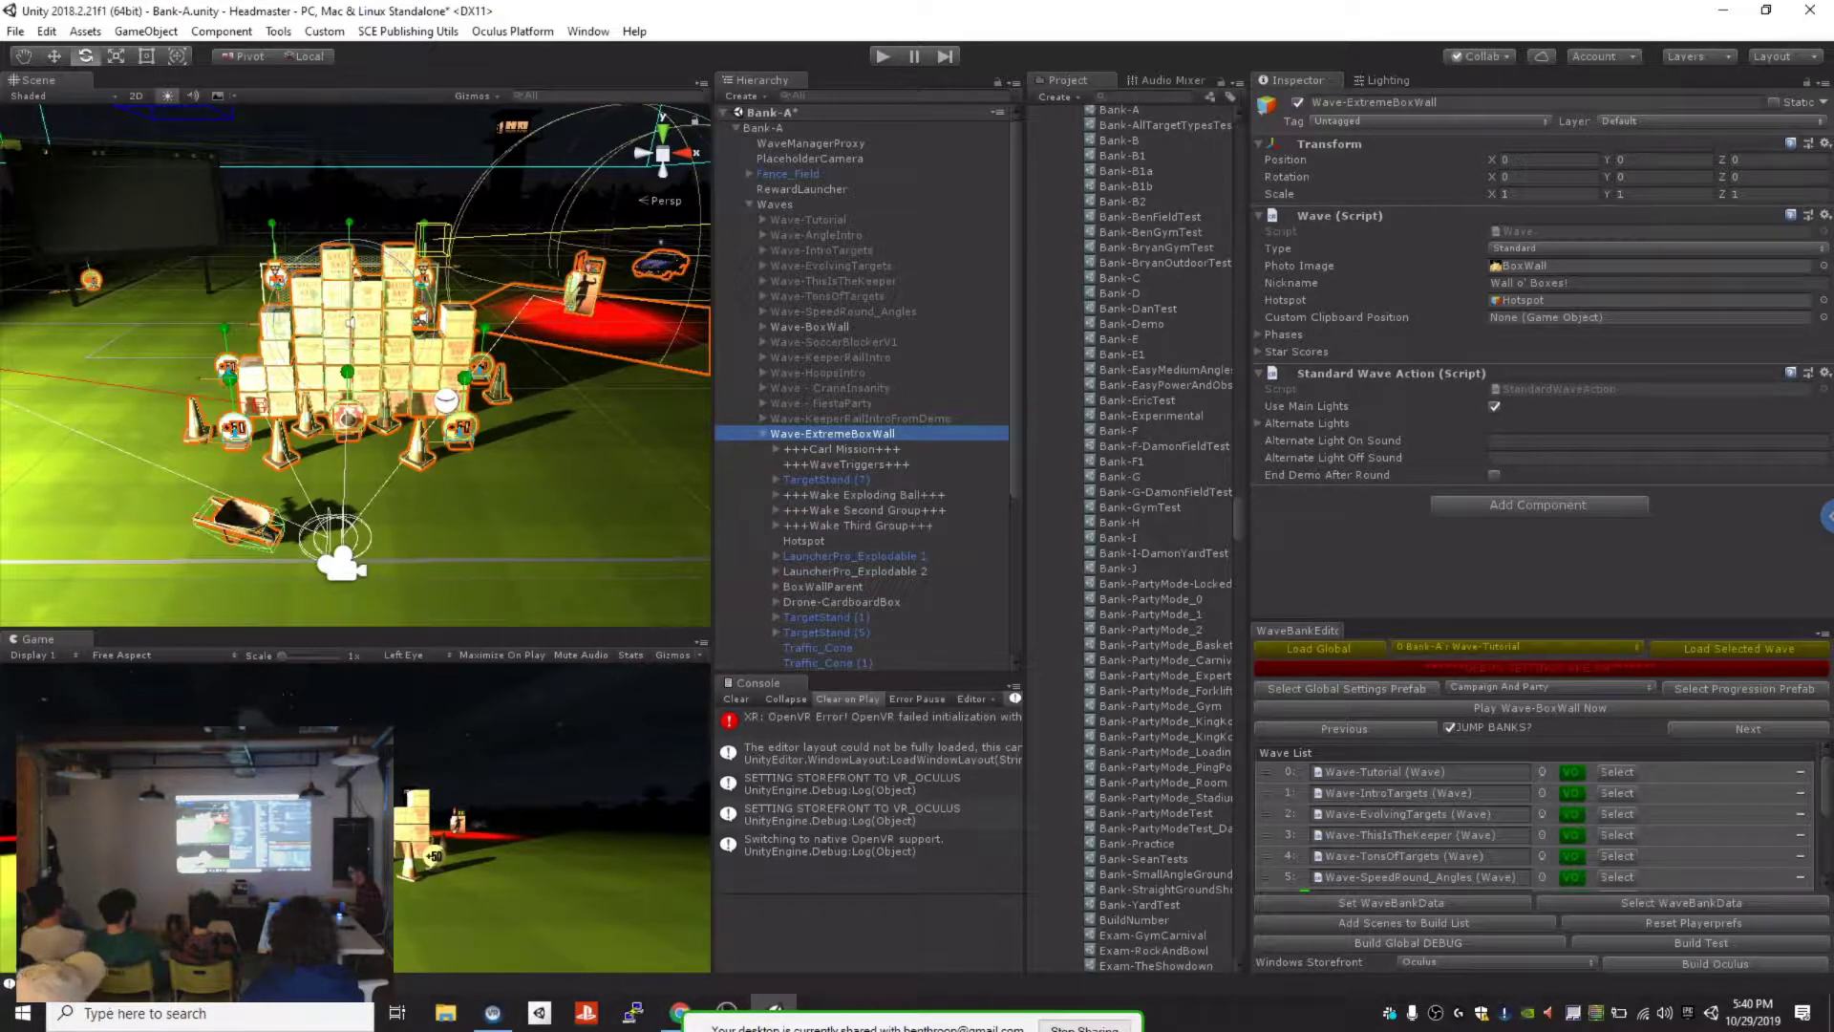
scroll(860, 383, down, 5)
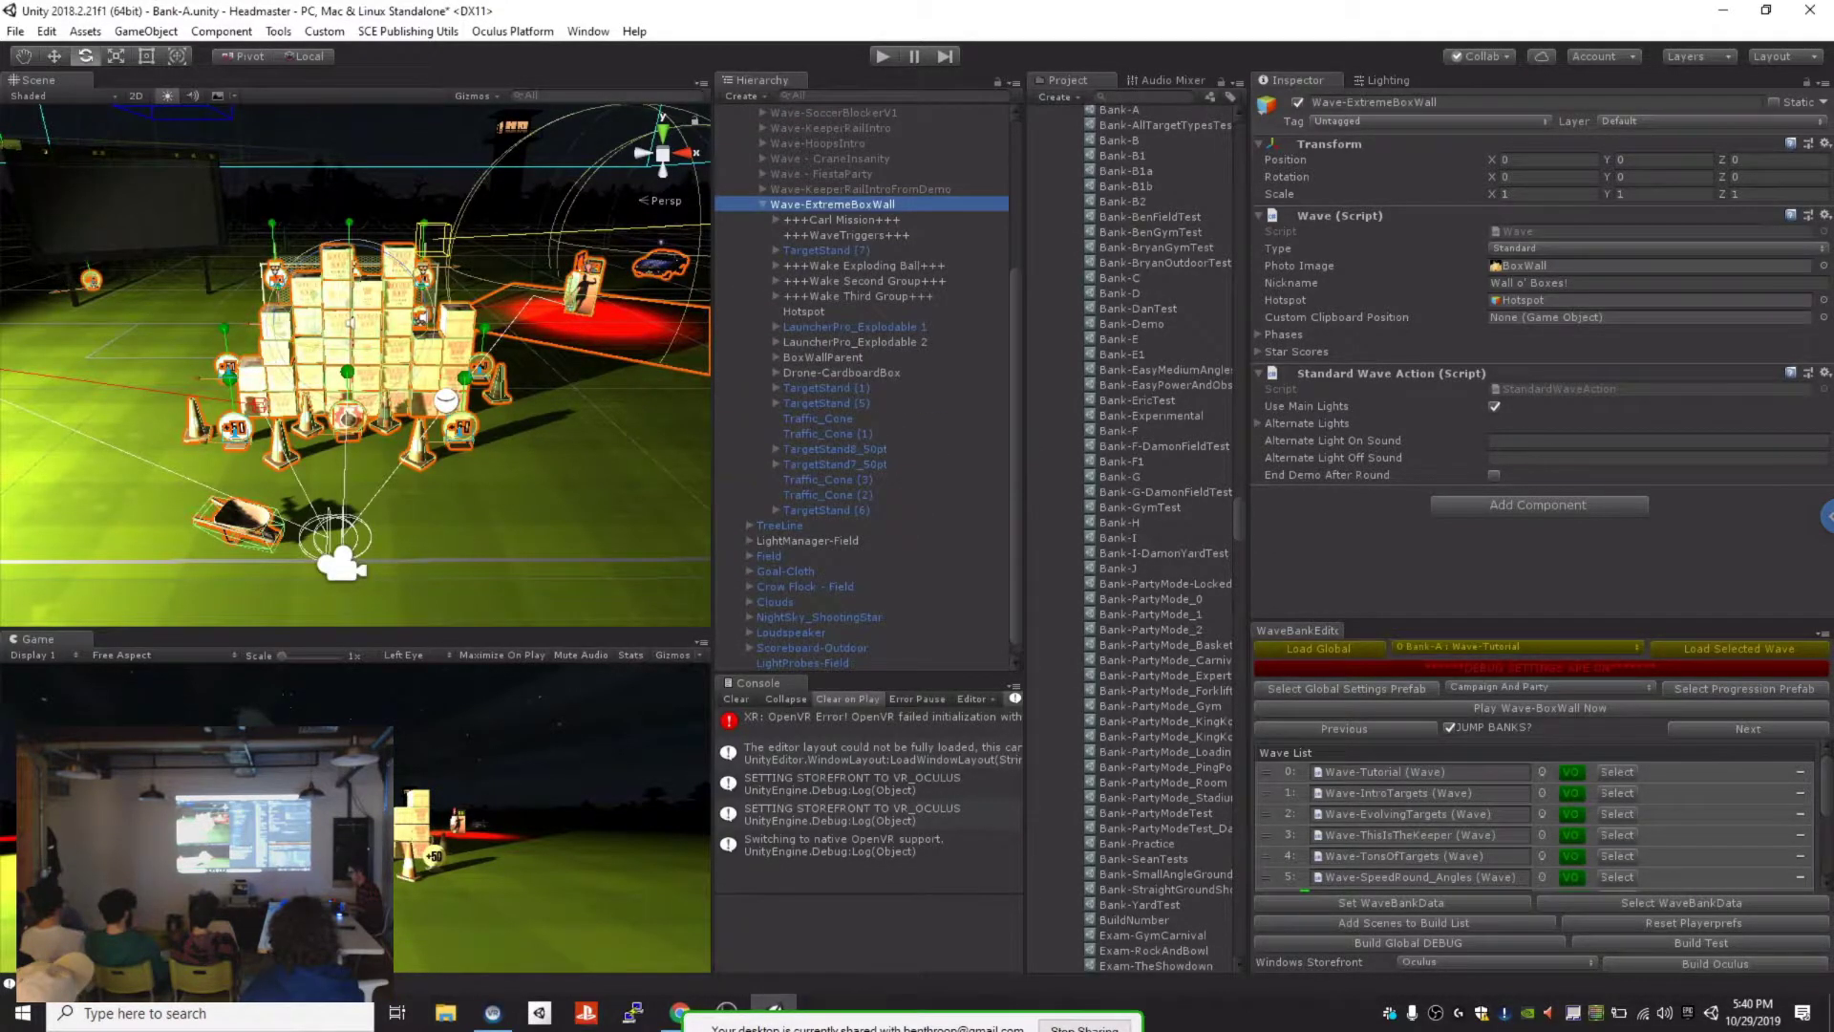
click(824, 357)
key(ctrl+d)
key(w)
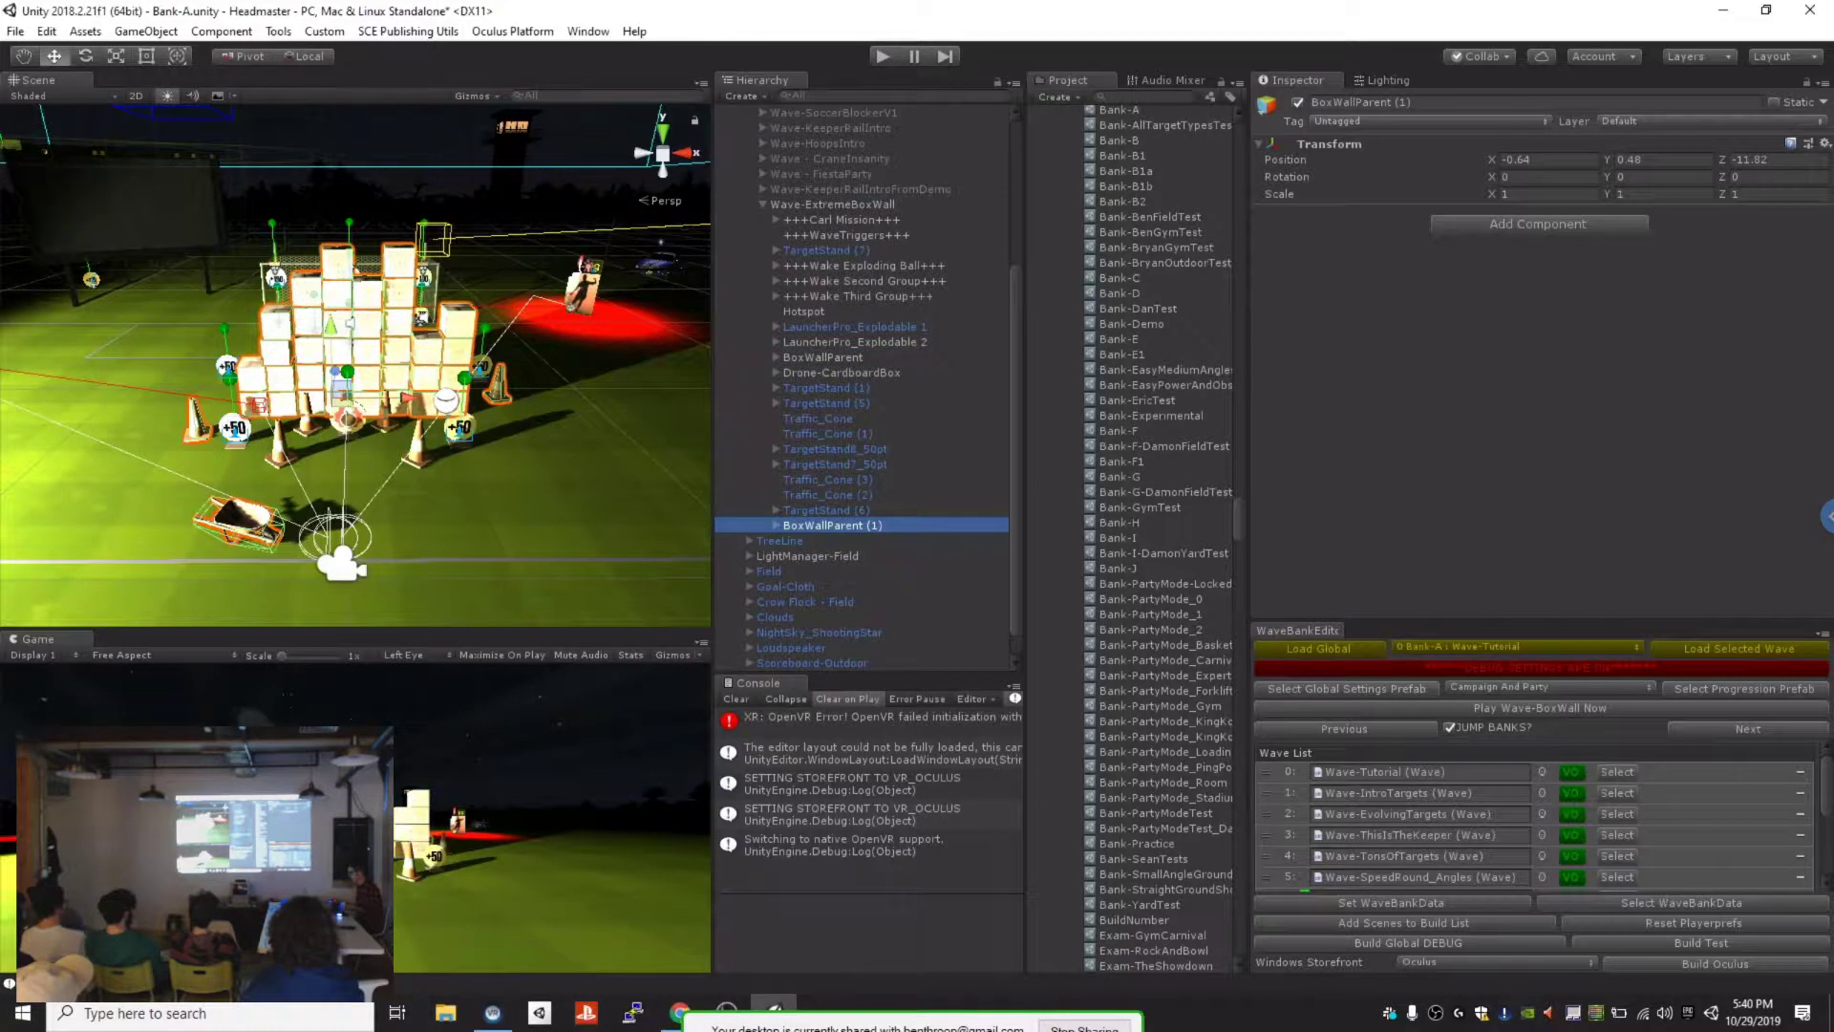
drag(407, 397, 509, 430)
key(e)
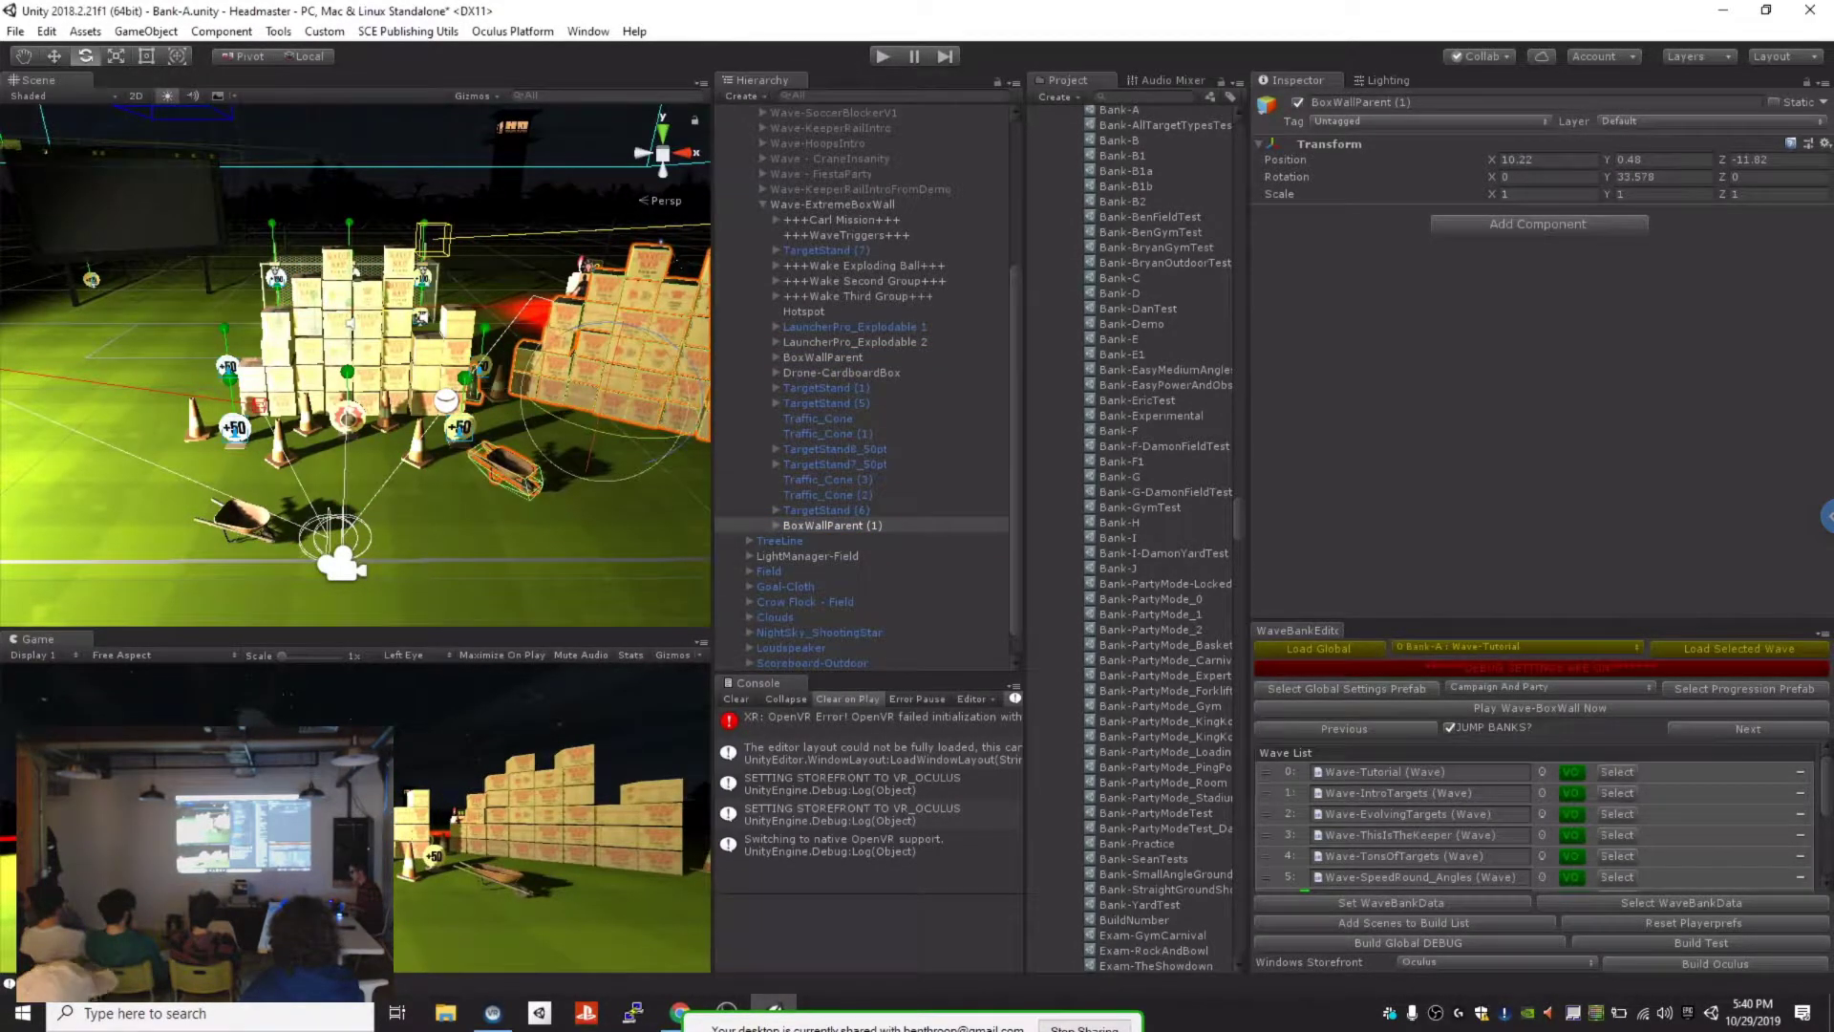
click(780, 541)
middle_drag(573, 401, 445, 451)
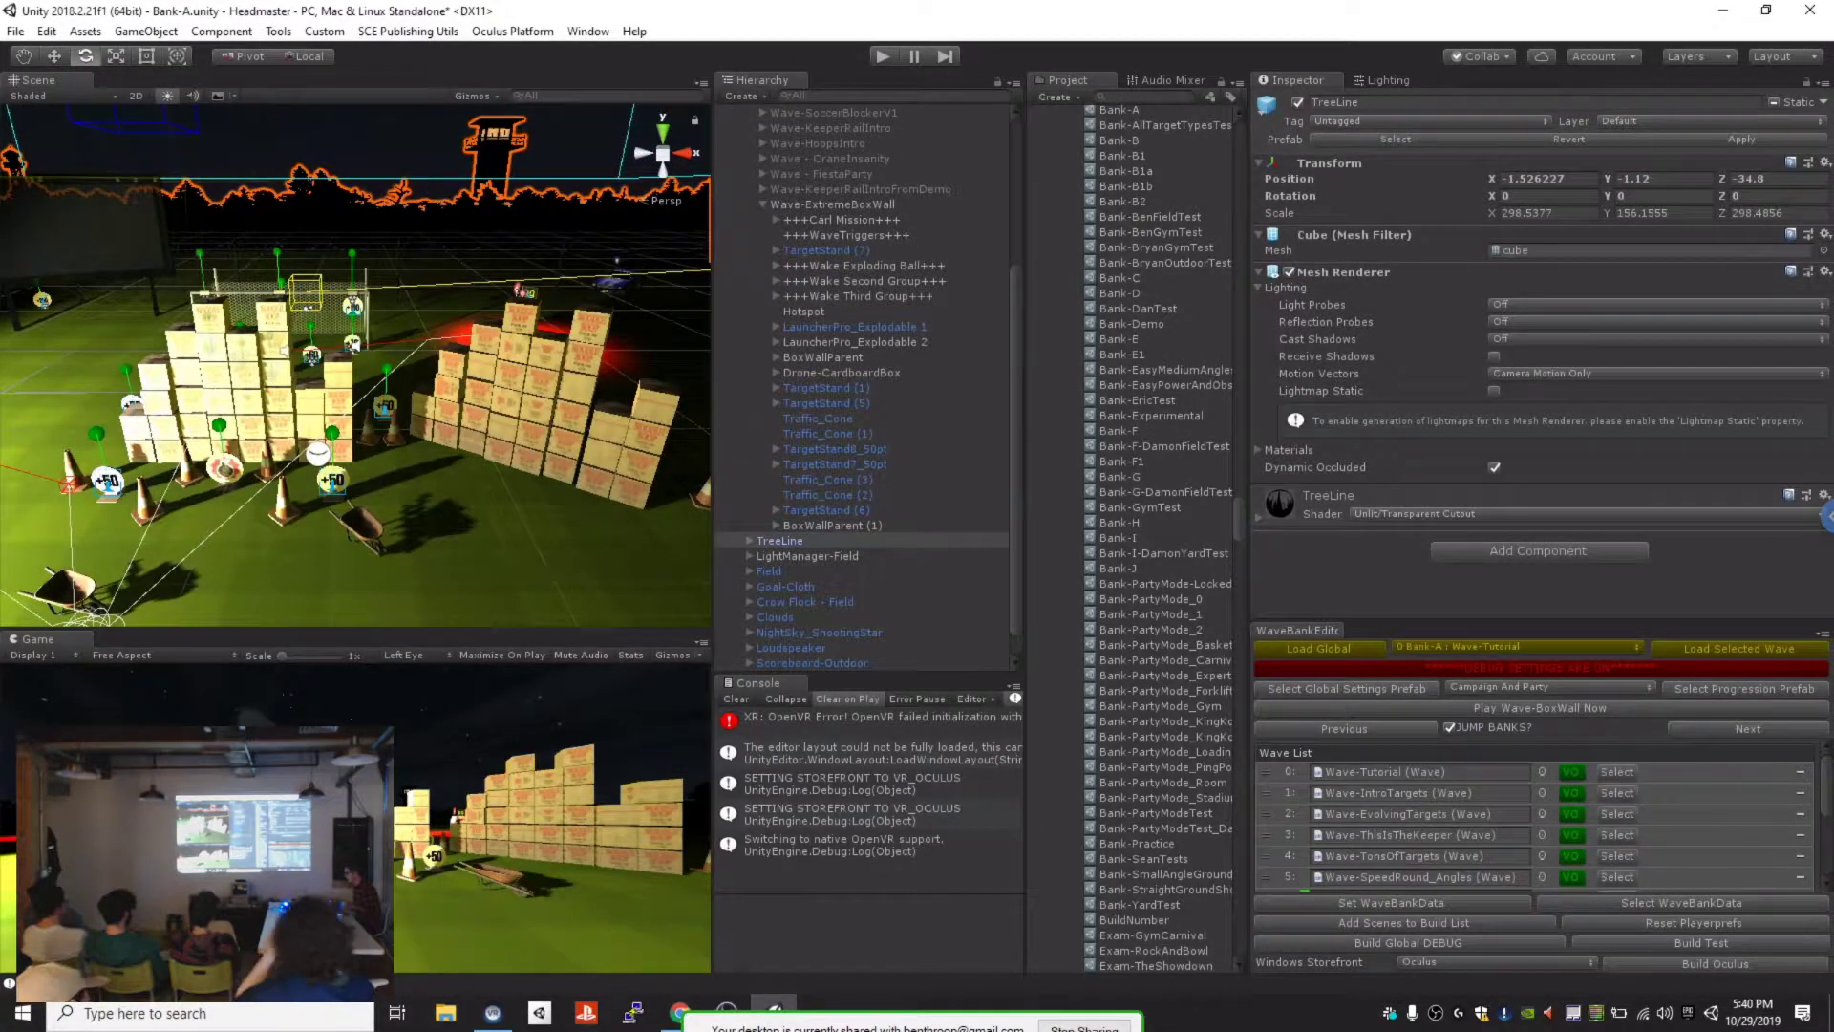
Step: Select Wave-ExtremeBoxWall and enlarge the WaveBankEdits area until the whole wave list fits
click(833, 205)
scroll(1536, 817, down, 4)
scroll(1534, 816, up, 2)
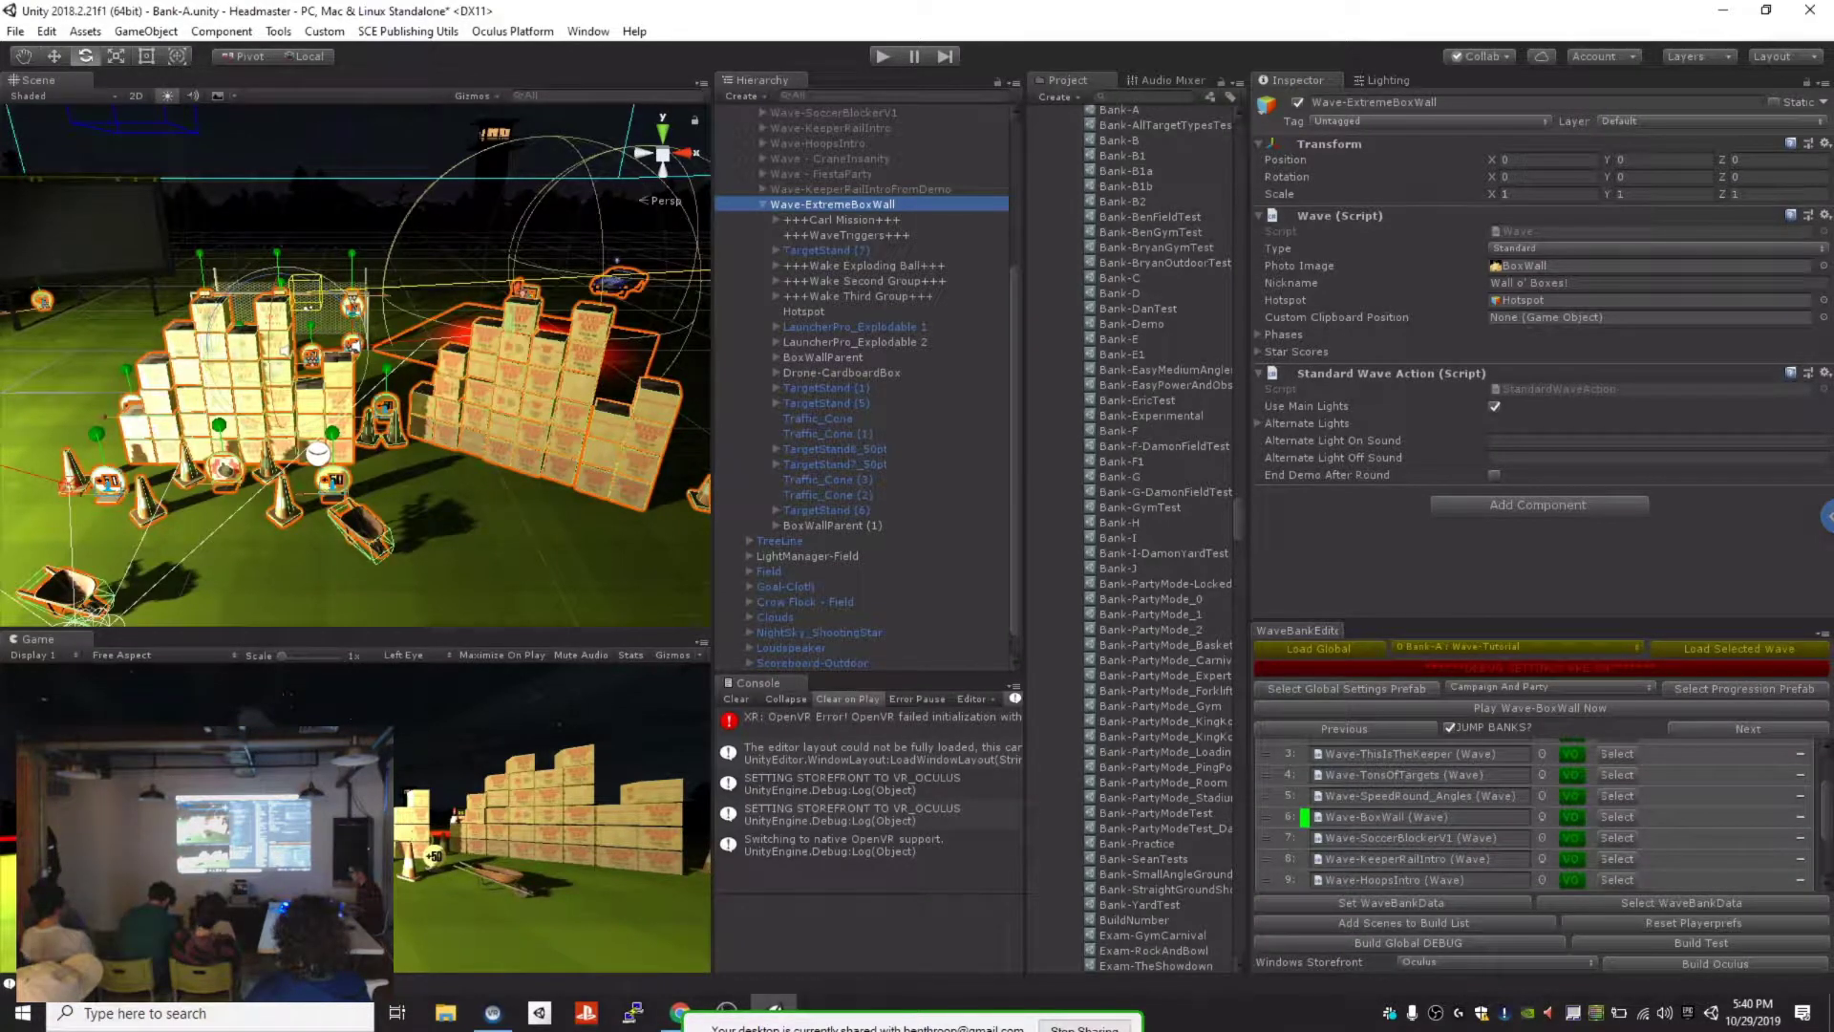
drag(1538, 622, 1538, 439)
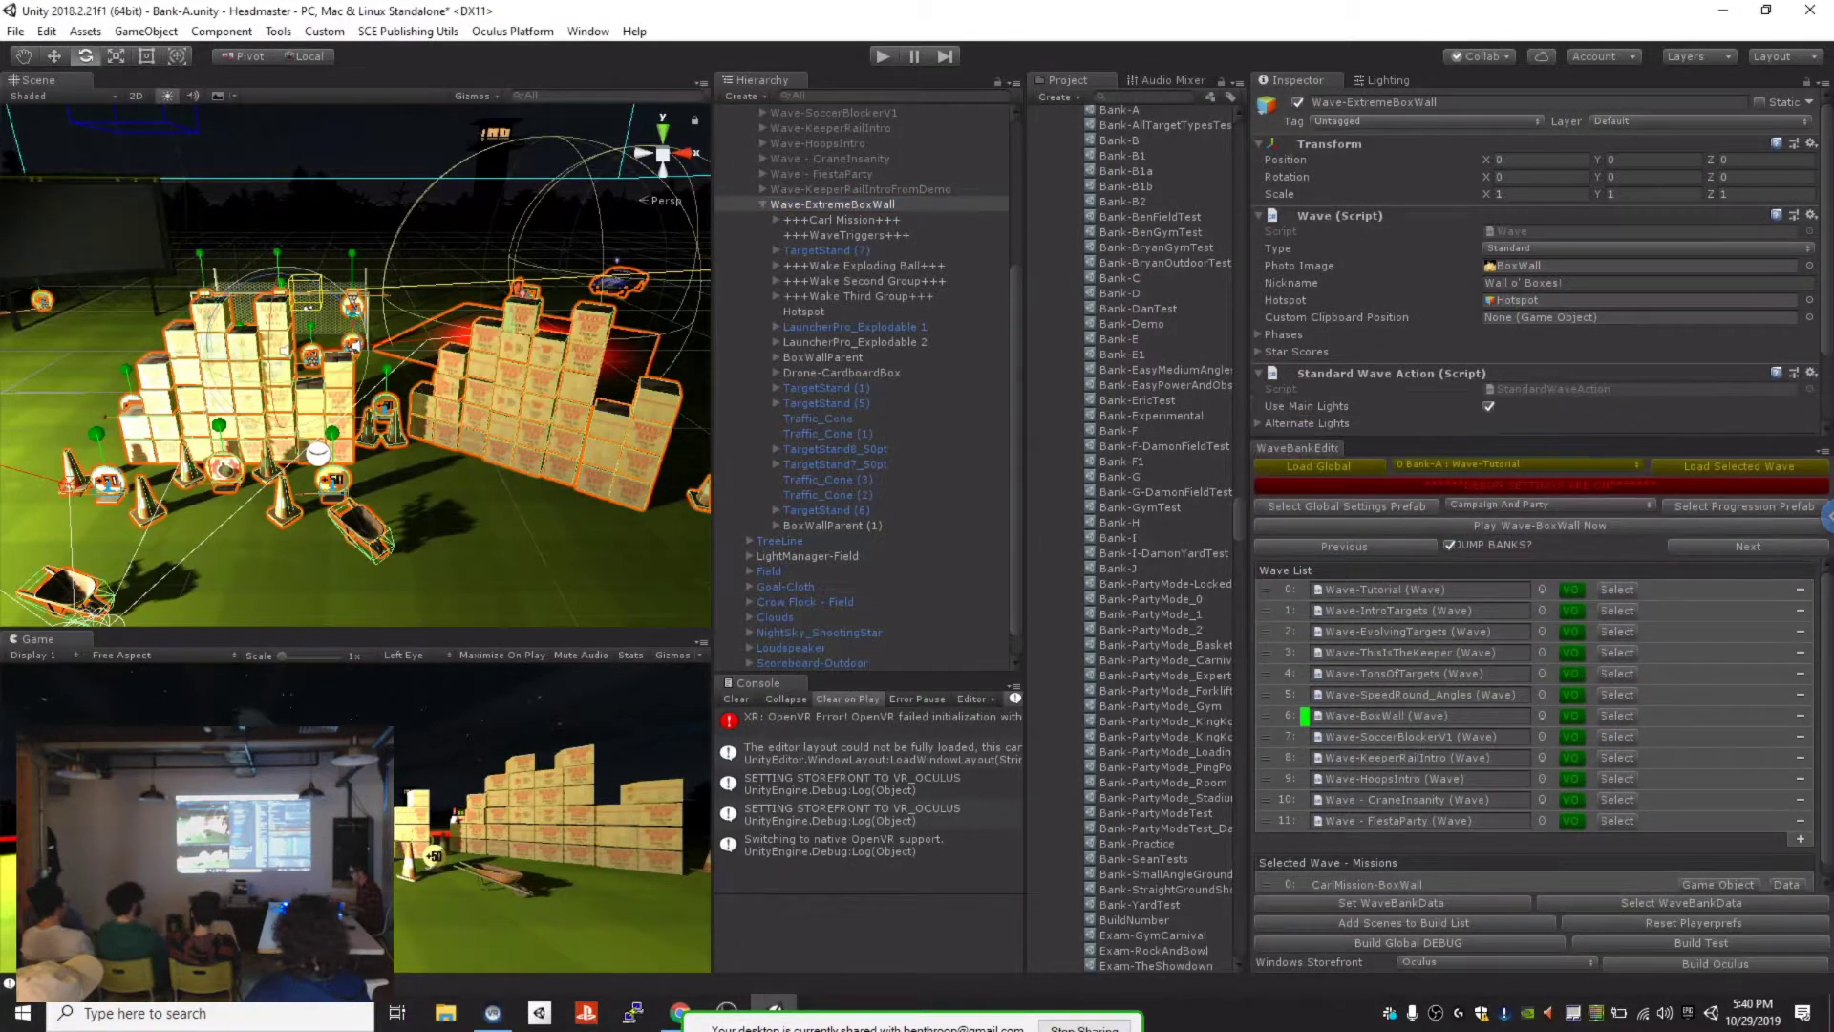
Step: Select the Bank-A root object and add Wave-ExtremeBoxWall as a new last entry in its wave list
scroll(862, 388, up, 4)
click(775, 204)
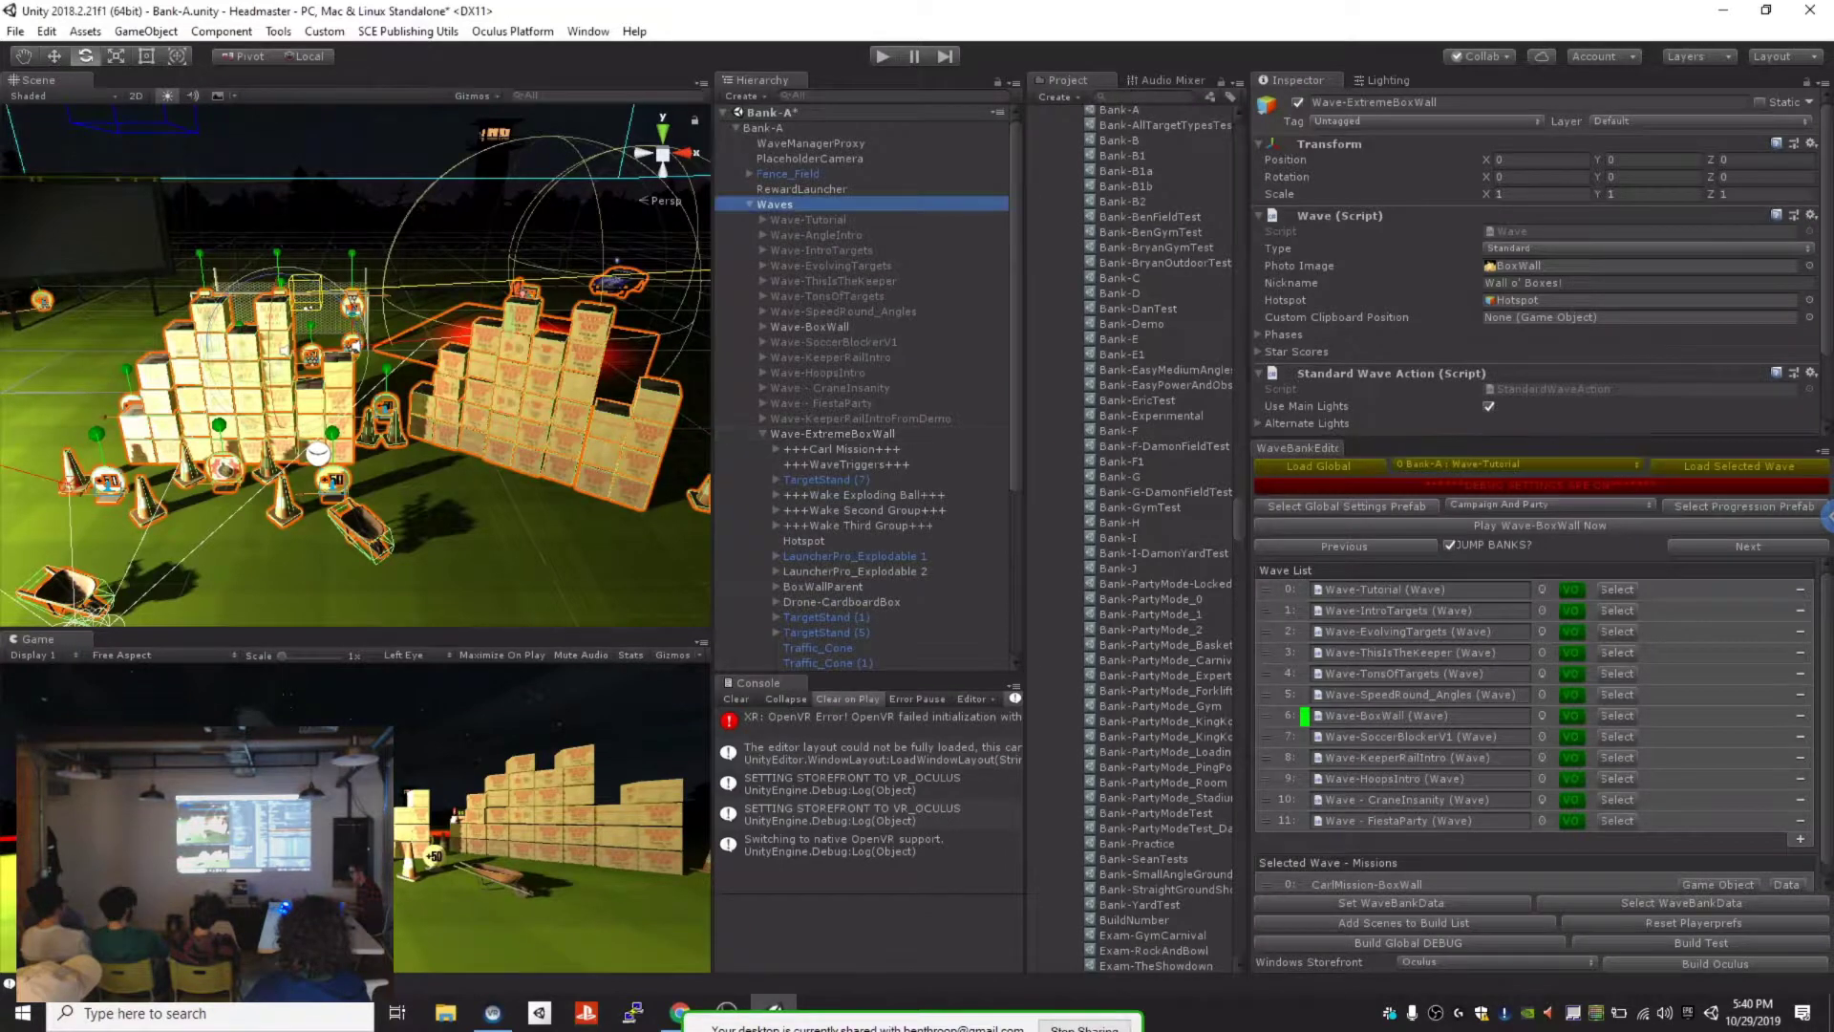
click(764, 128)
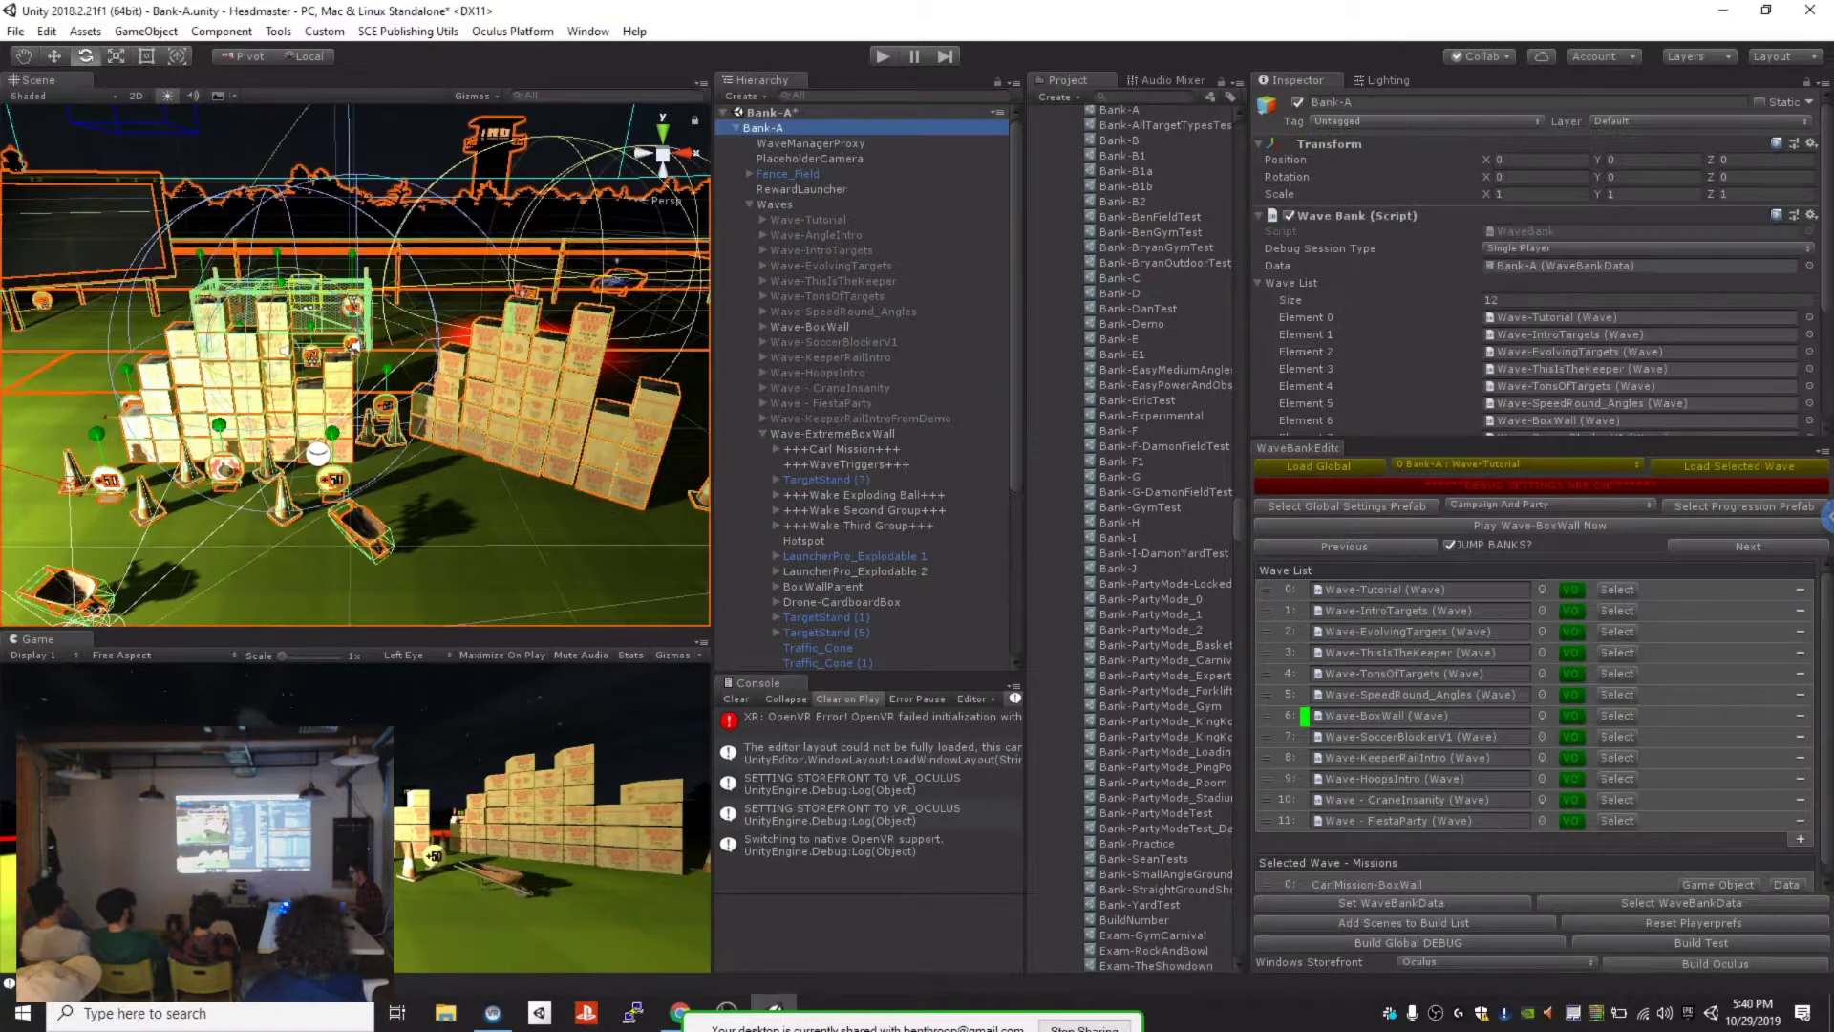
scroll(1538, 268, down, 3)
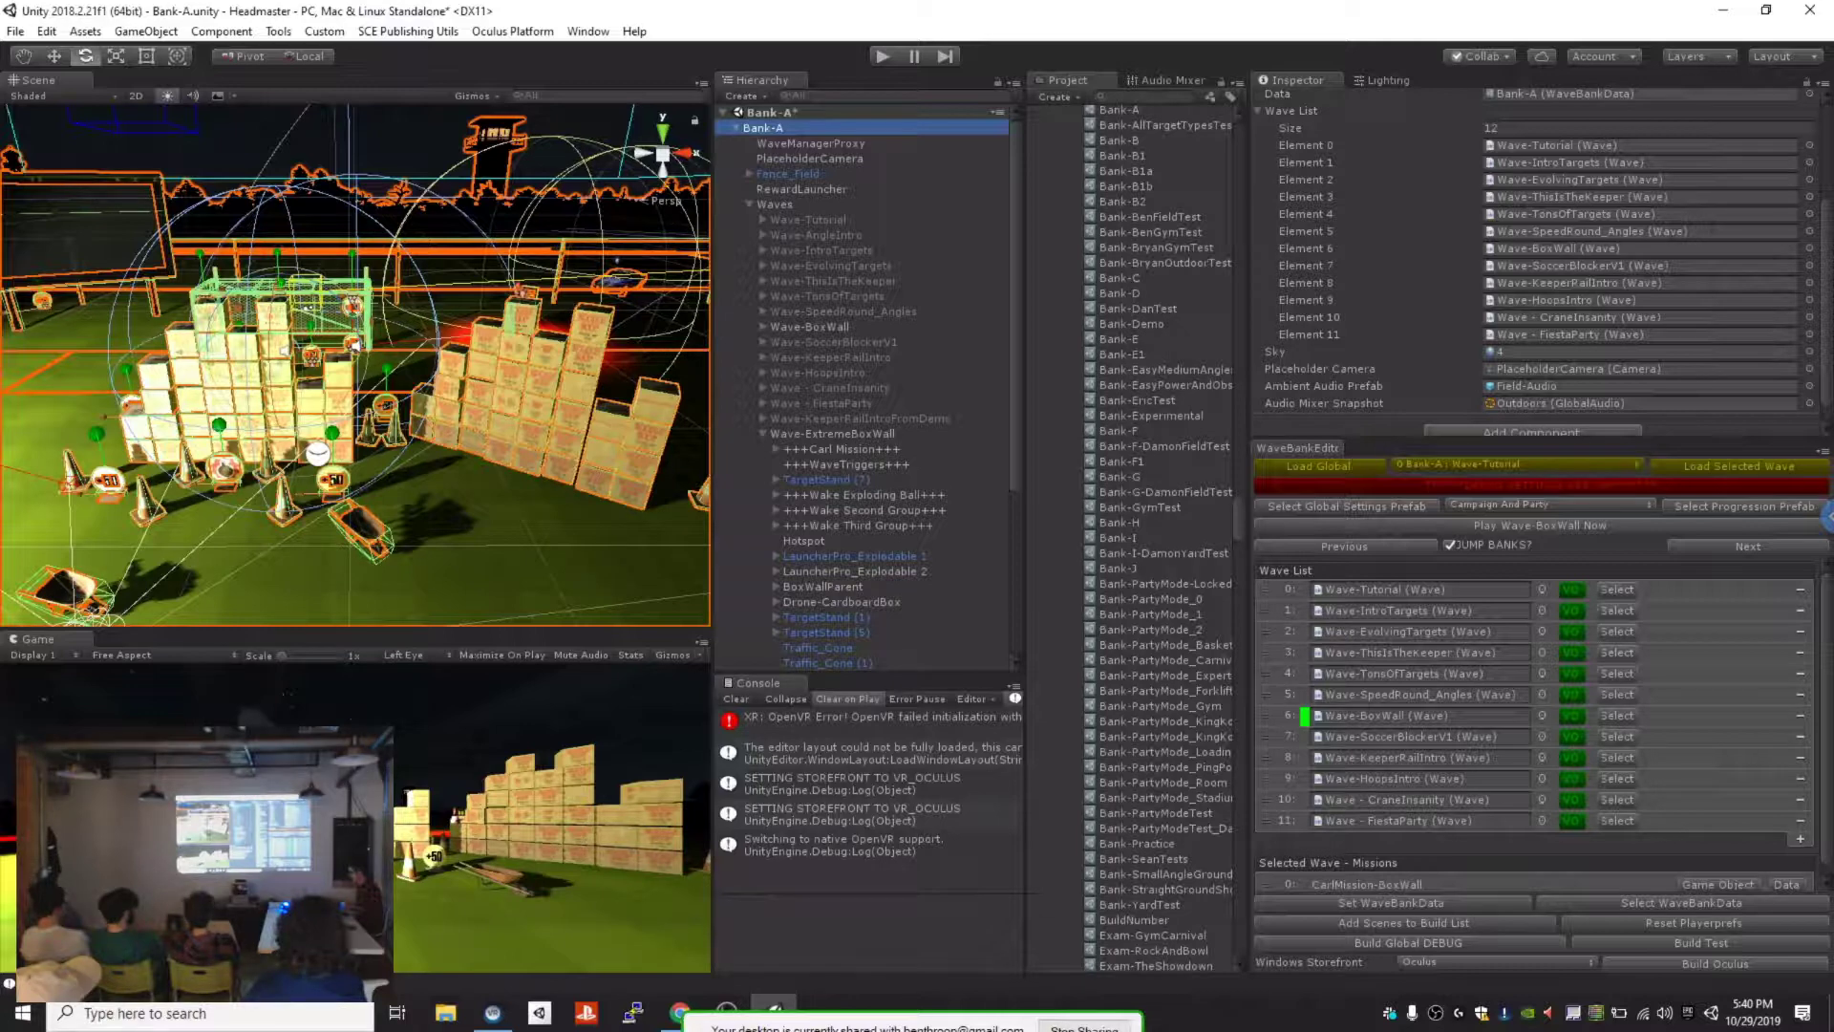
scroll(1538, 717, down, 1)
scroll(1538, 717, up, 1)
scroll(1538, 717, down, 1)
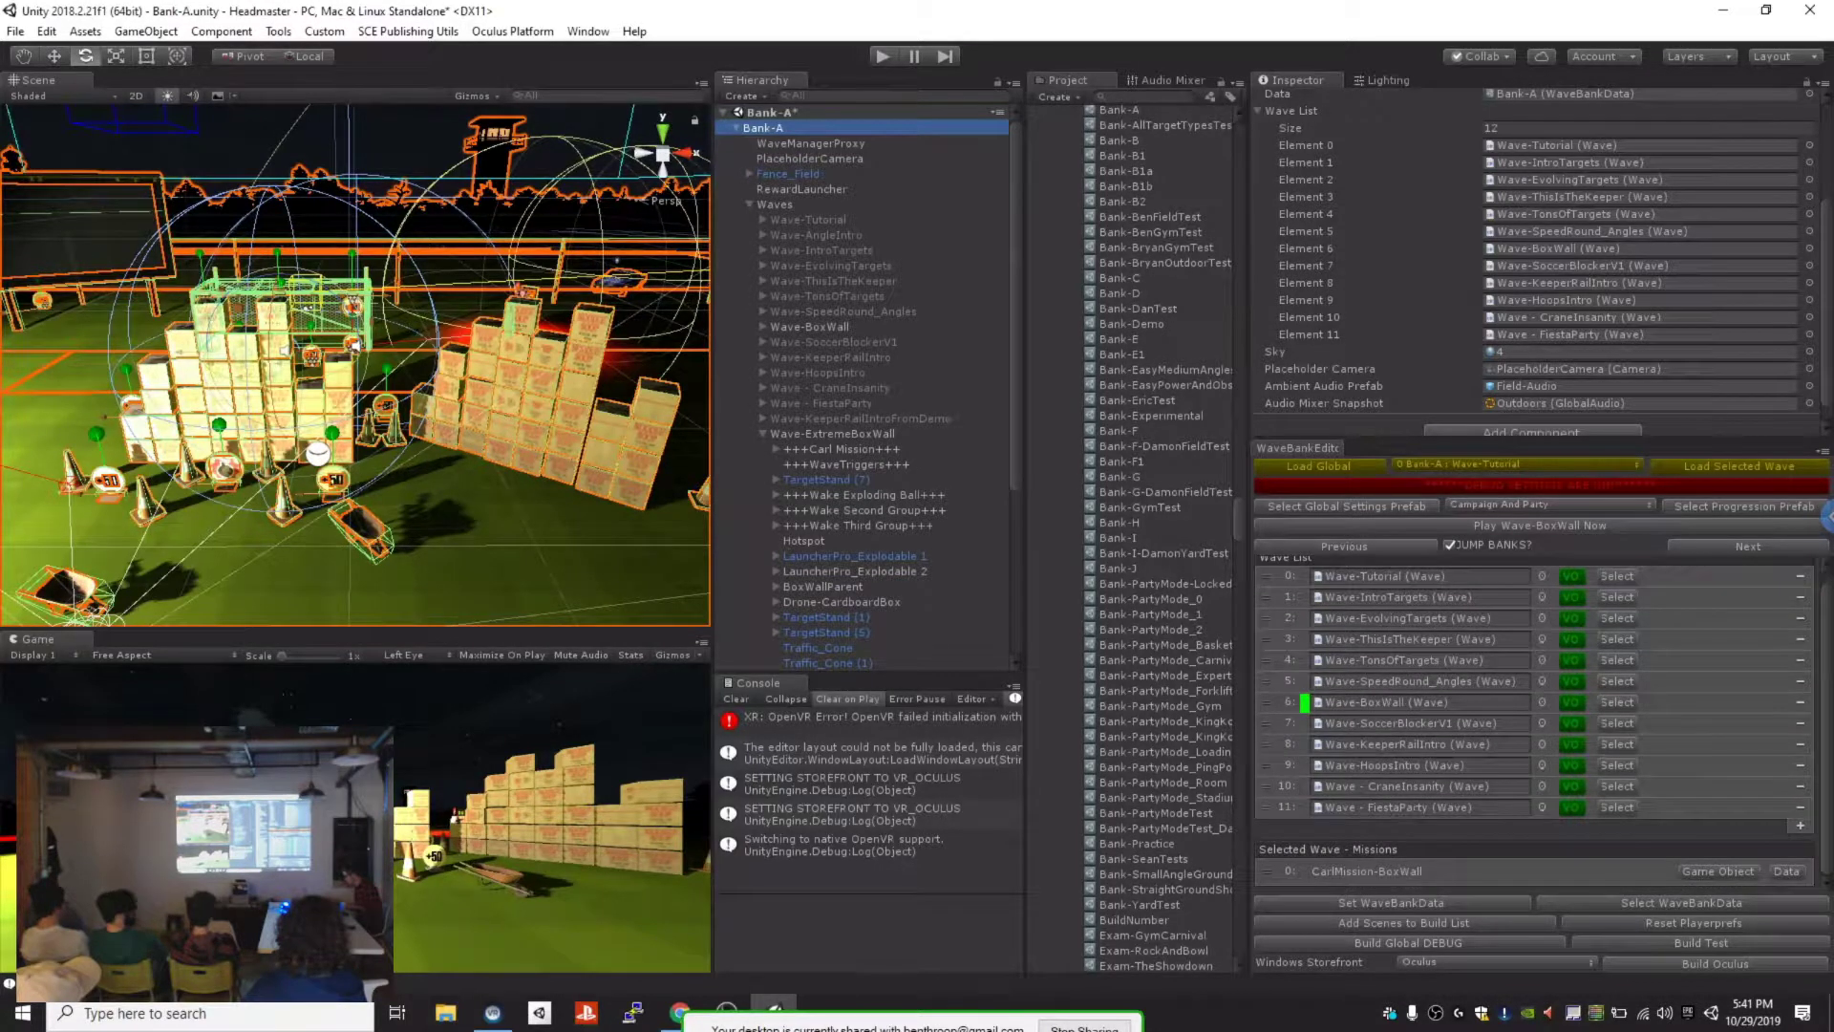
click(1800, 827)
click(764, 128)
drag(832, 434, 1462, 828)
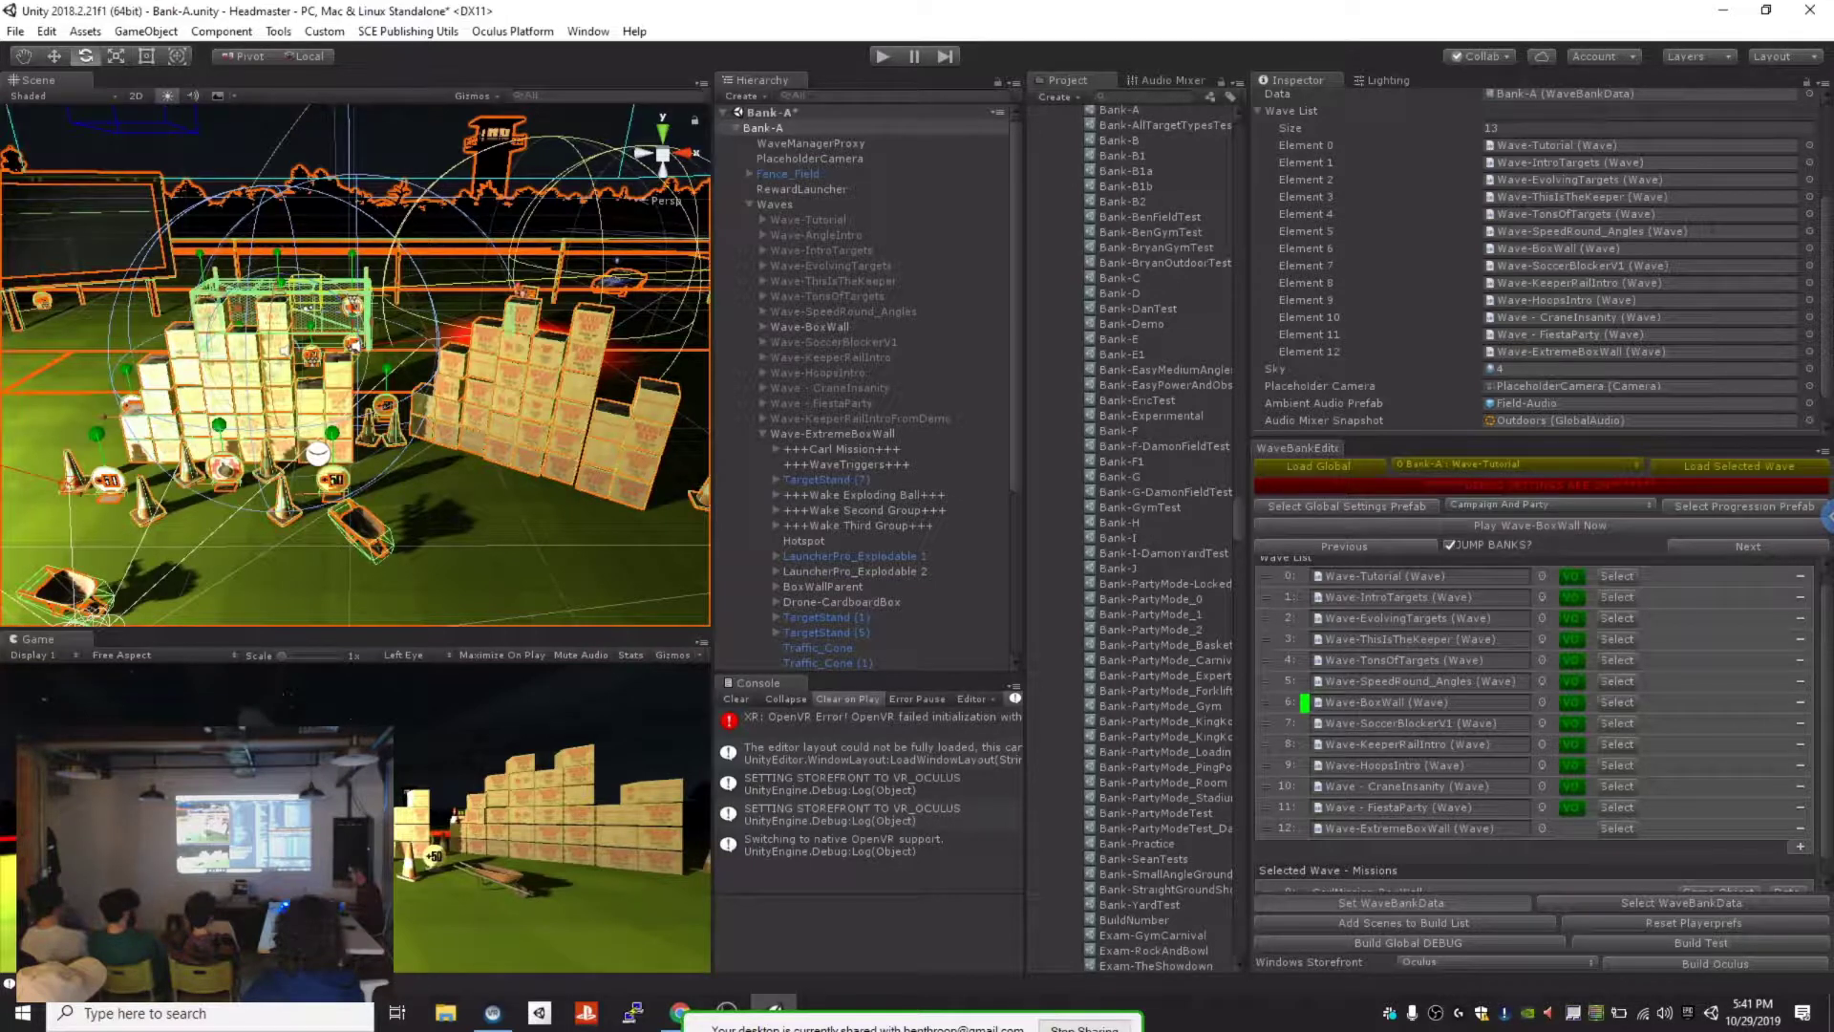
Step: Activate Wave-BoxWall from the wave list, then step forward through the following waves to Wave-ExtremeBoxWall
click(1617, 702)
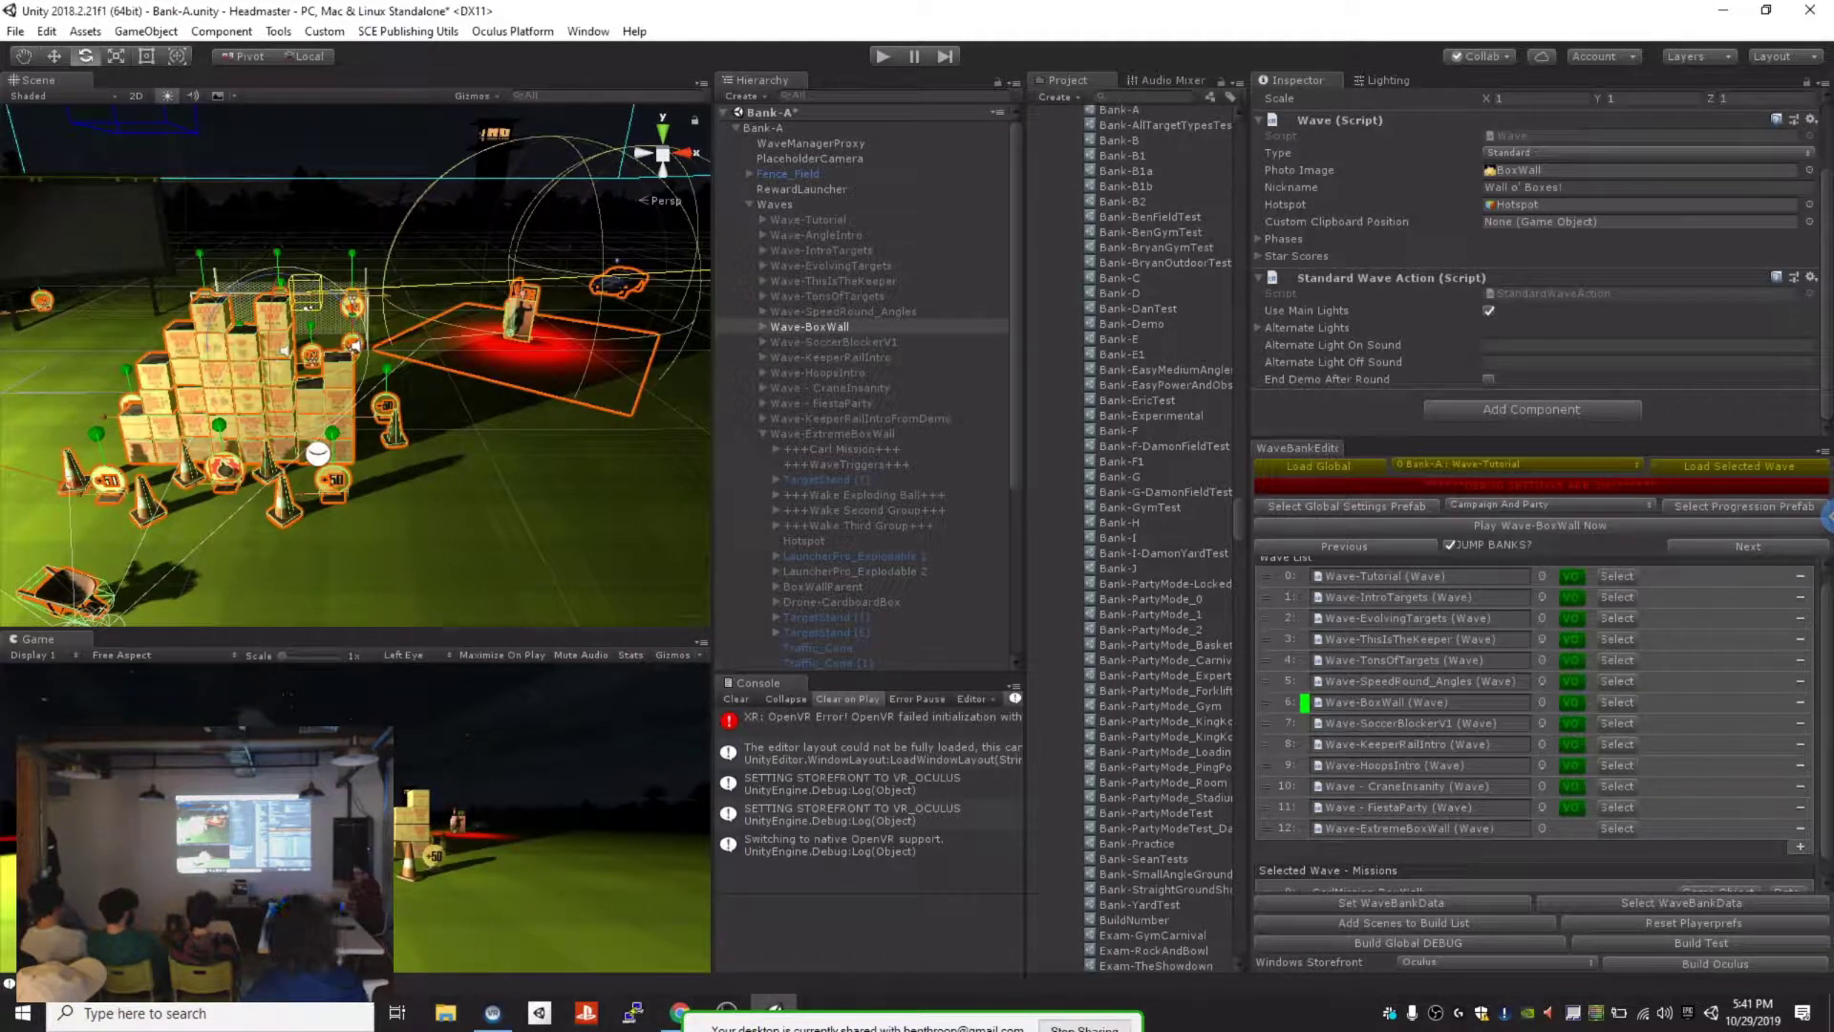
click(1748, 547)
click(1748, 546)
click(1748, 547)
click(1748, 547)
click(1749, 547)
click(1749, 547)
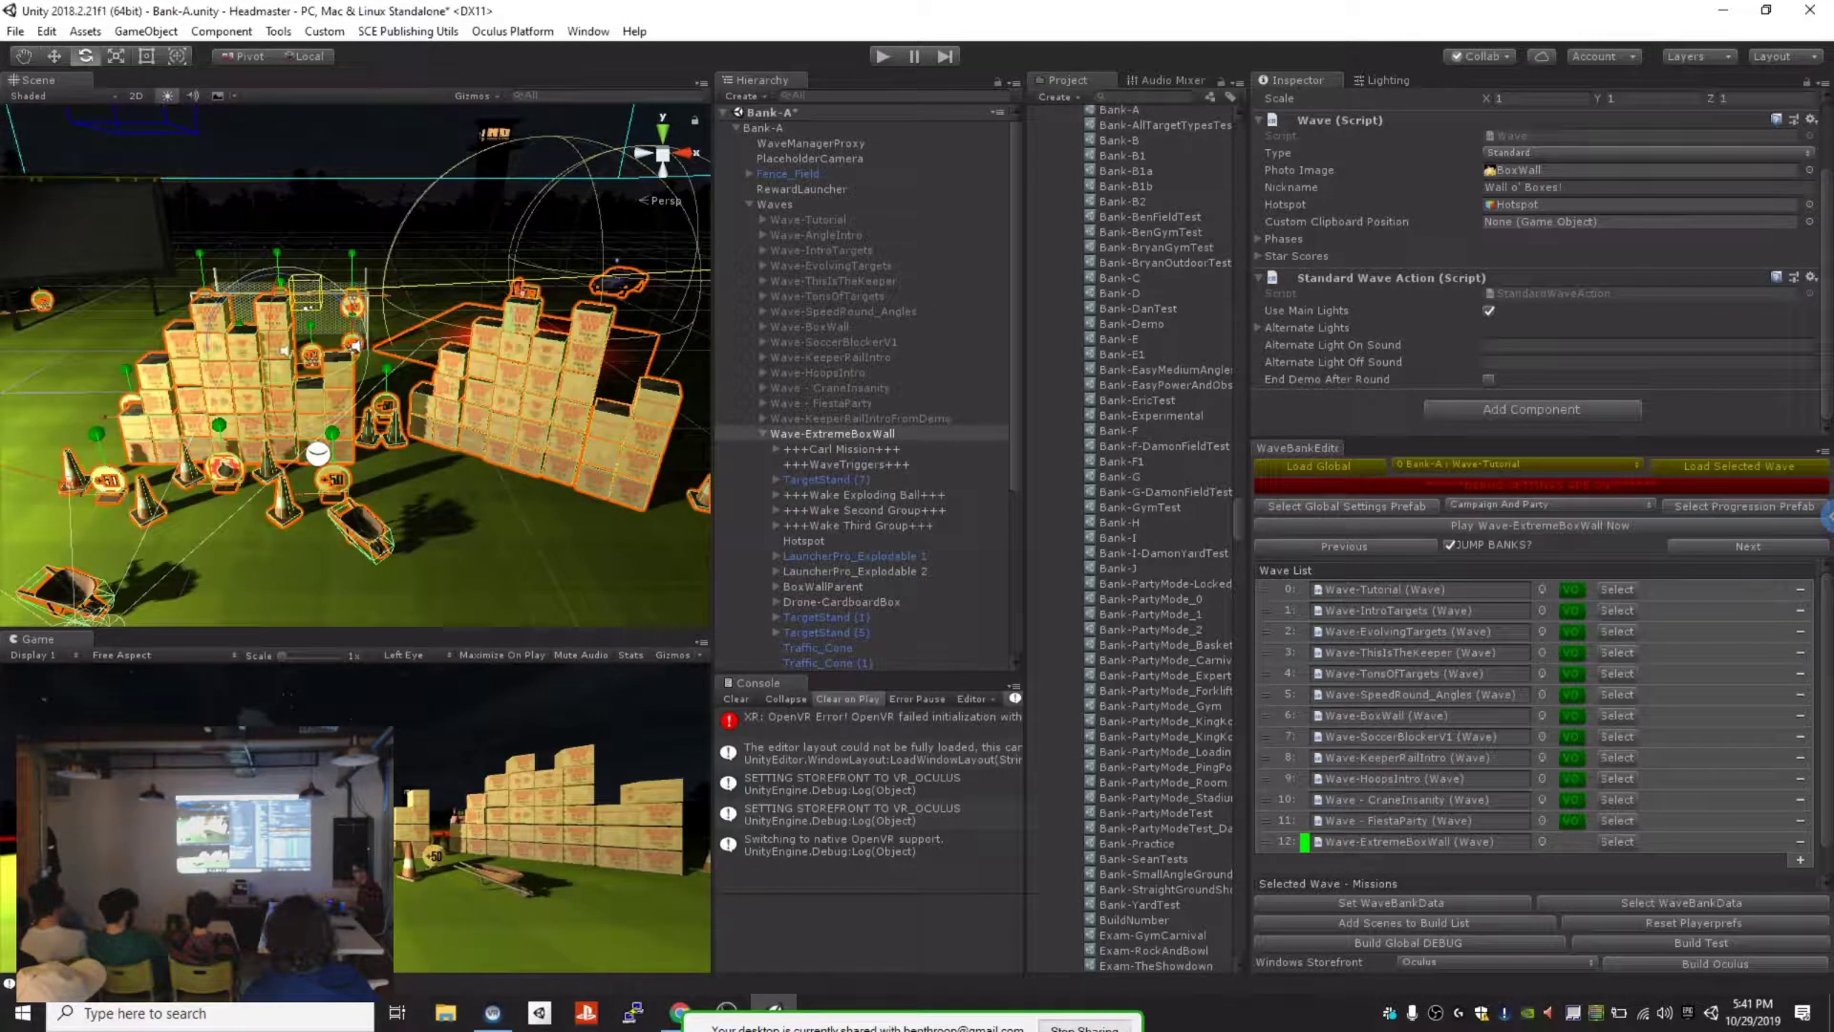
Step: Inspect the Wake Exploding Ball and Wake Second Group objects inside Wave-ExtremeBoxWall, then delete the whole wave
scroll(864, 383, down, 6)
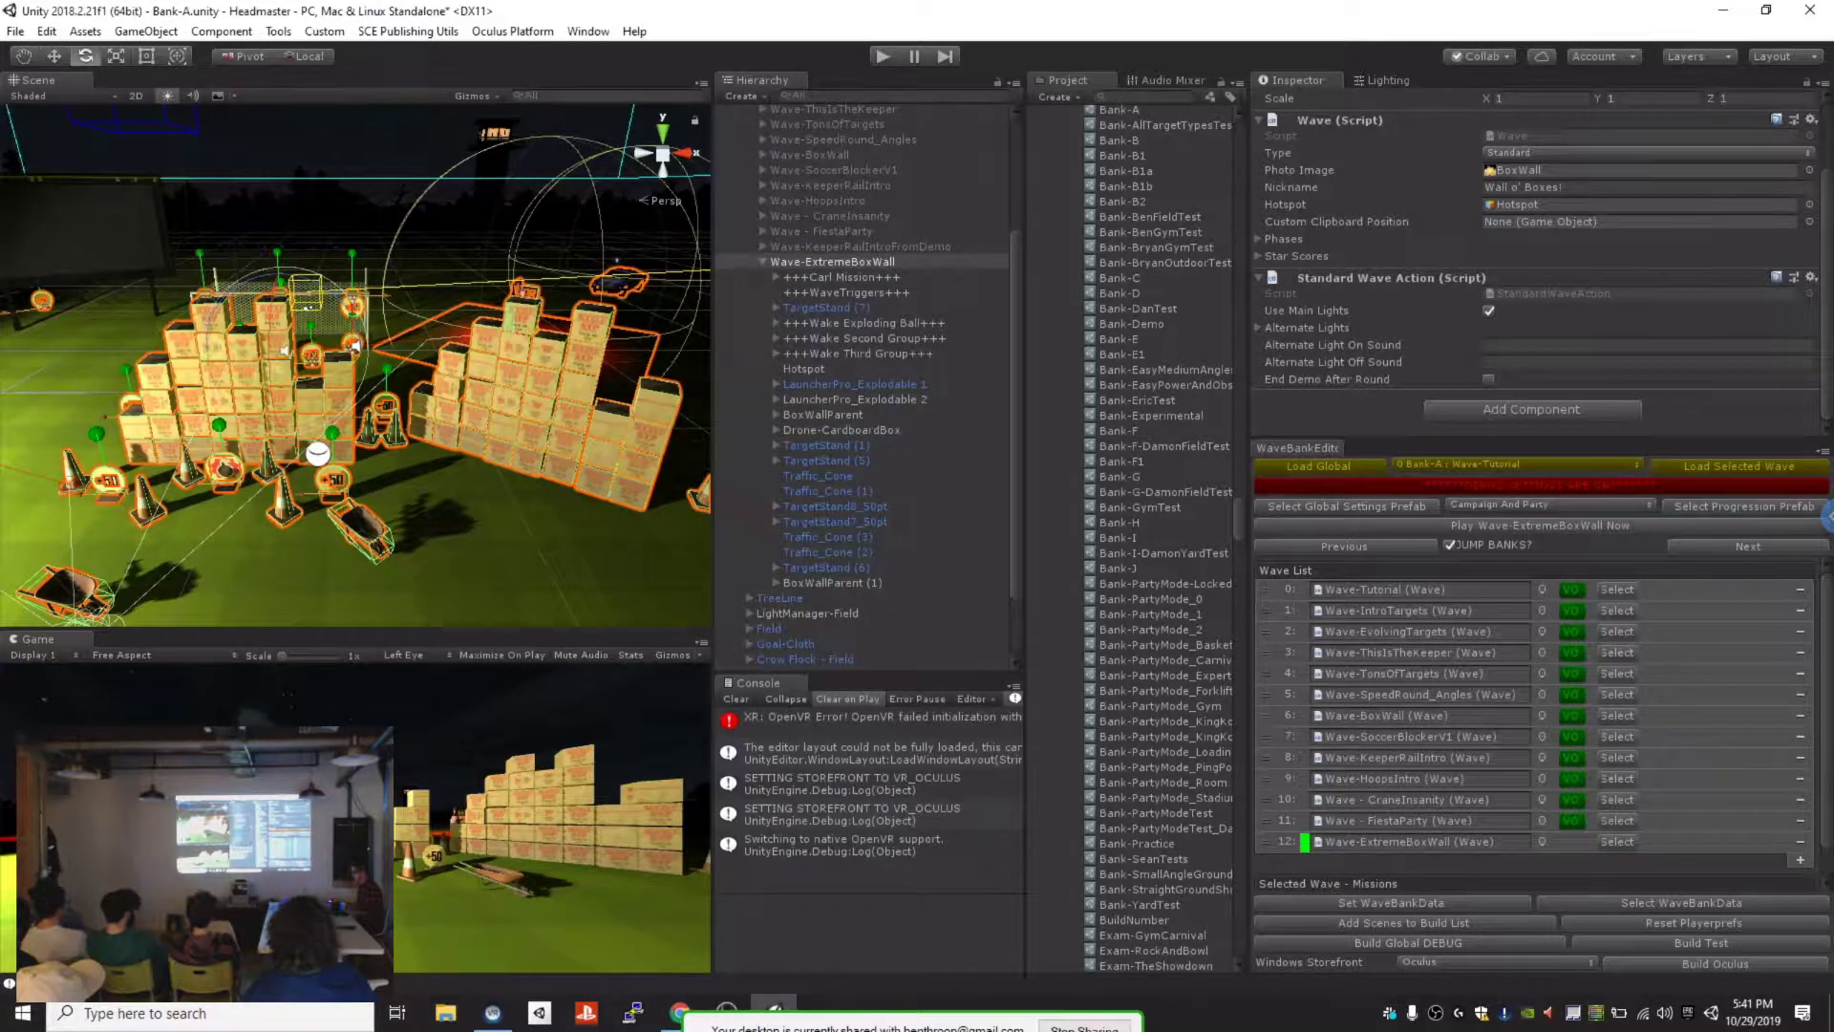
click(865, 323)
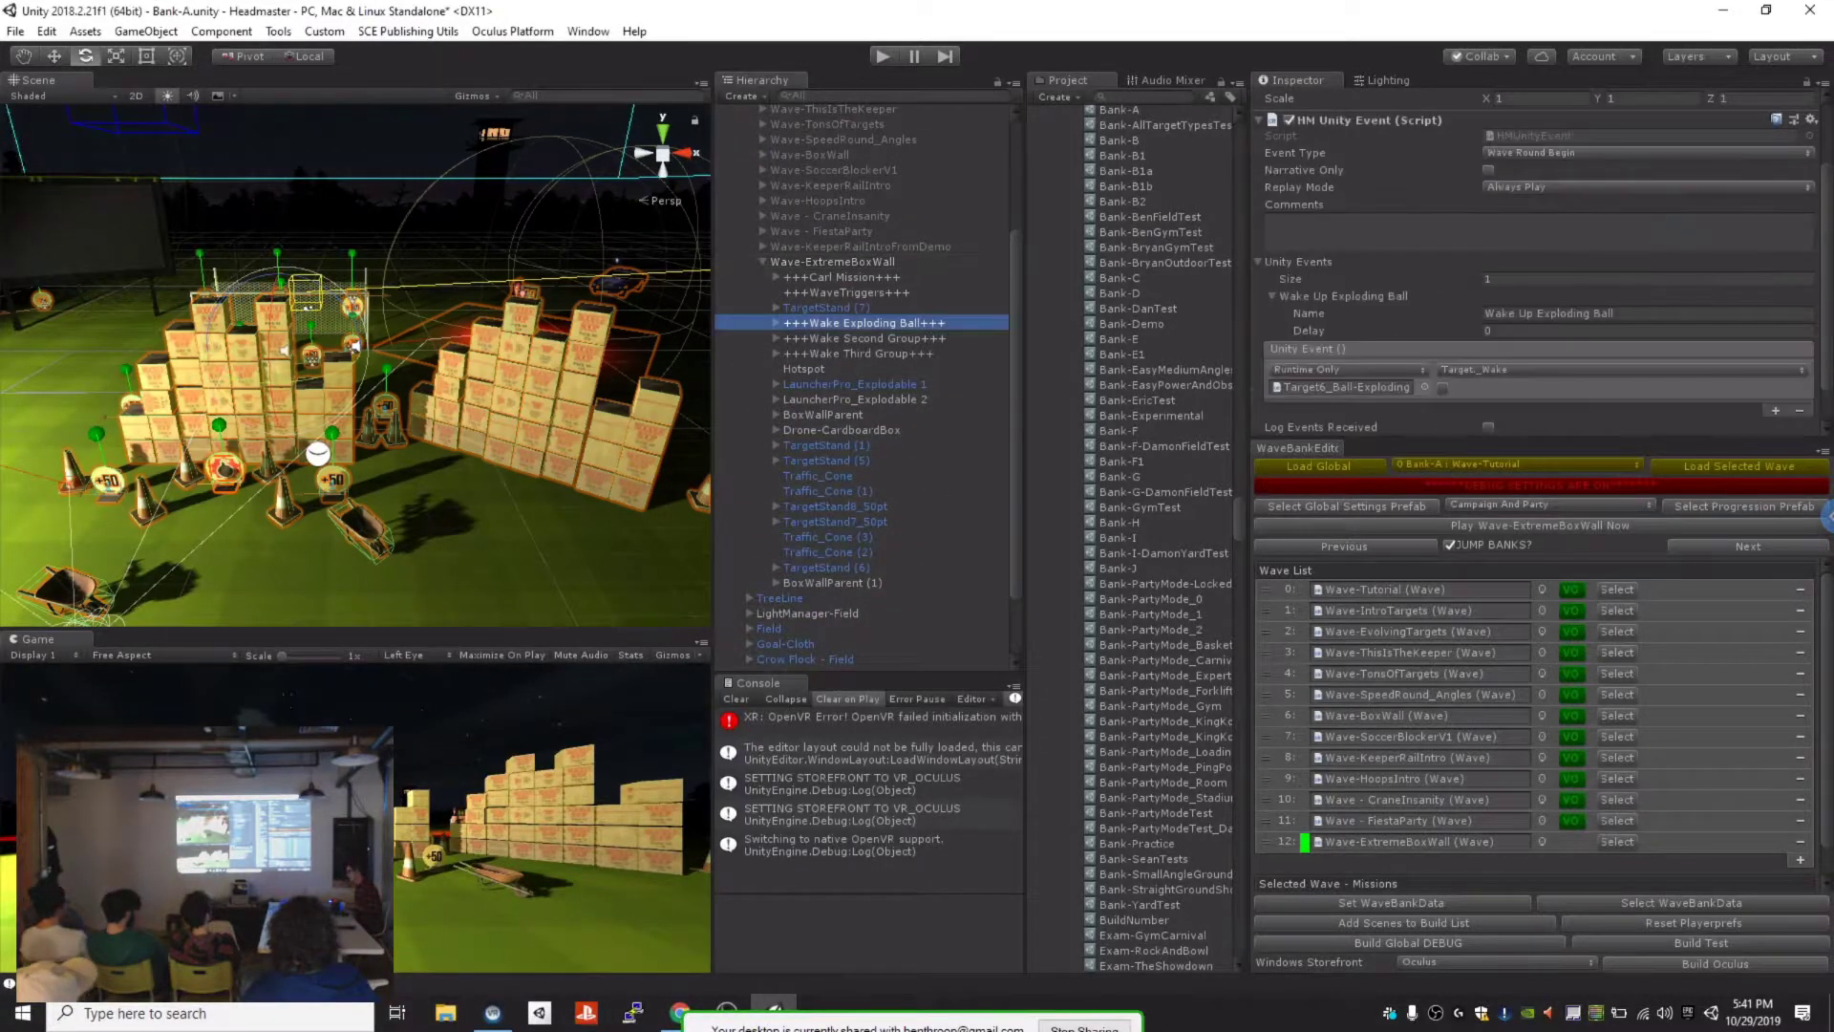
click(833, 261)
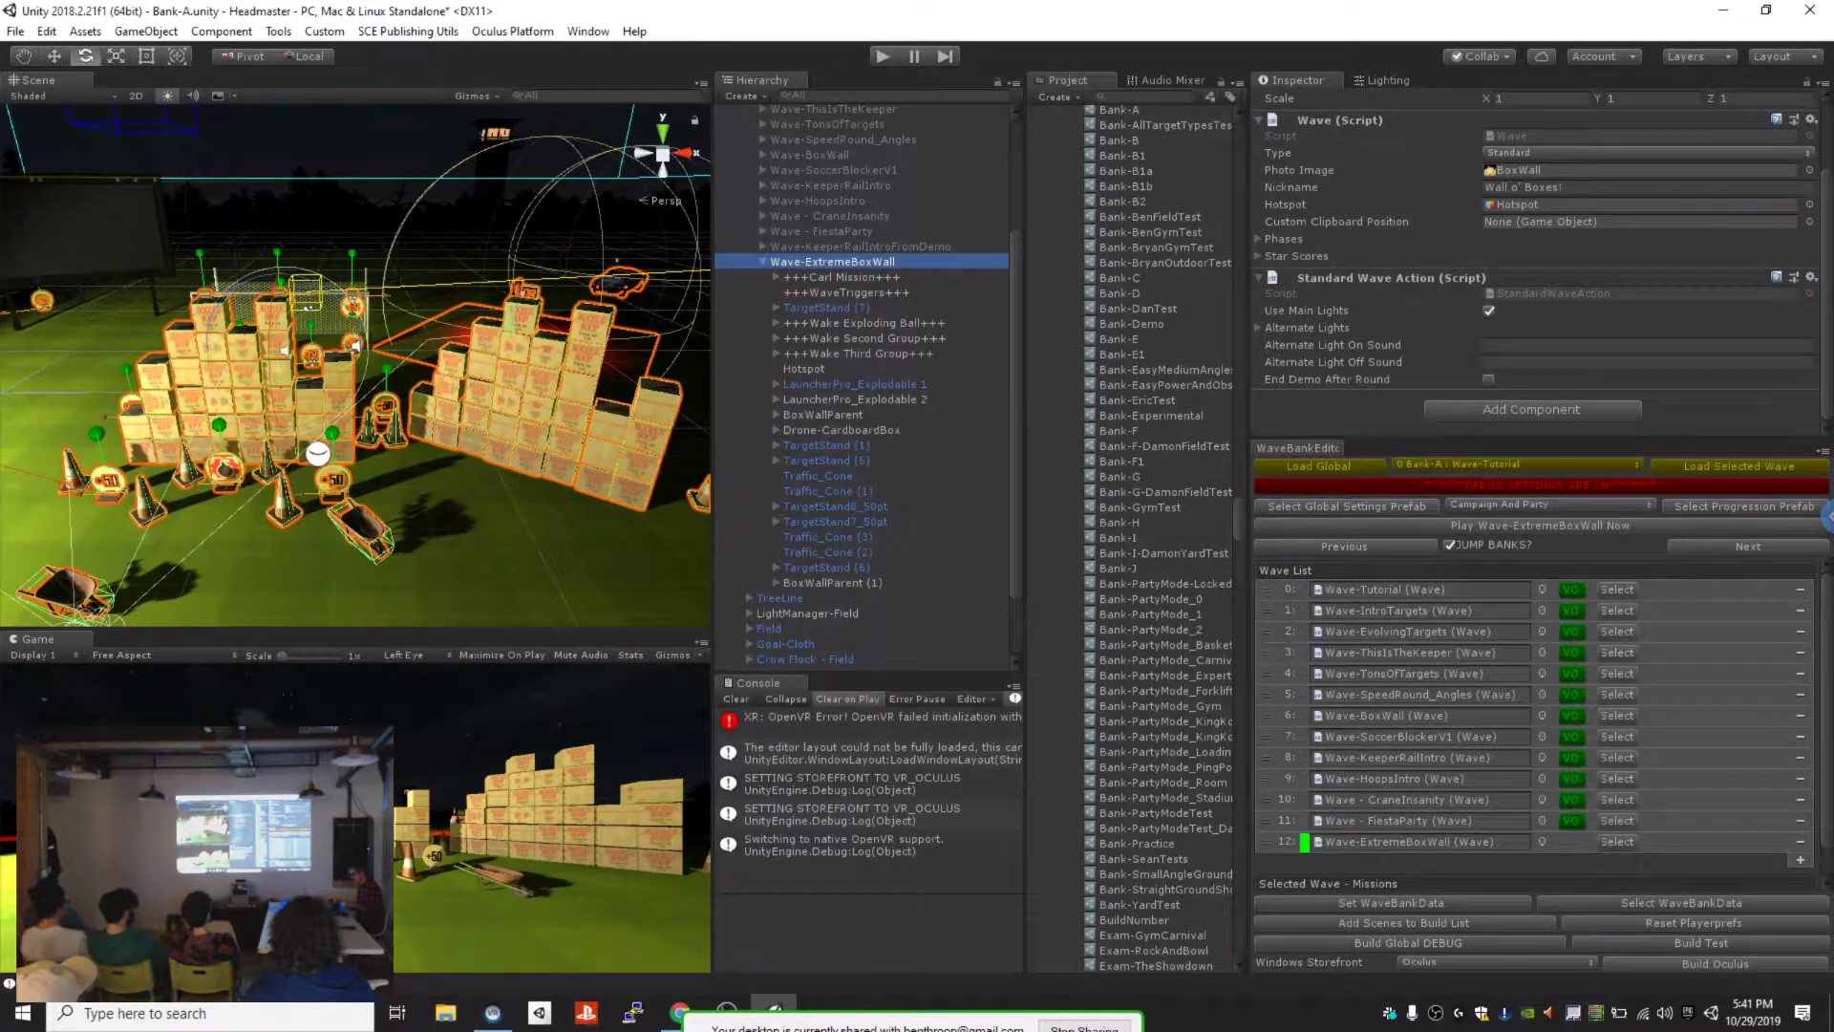
click(864, 338)
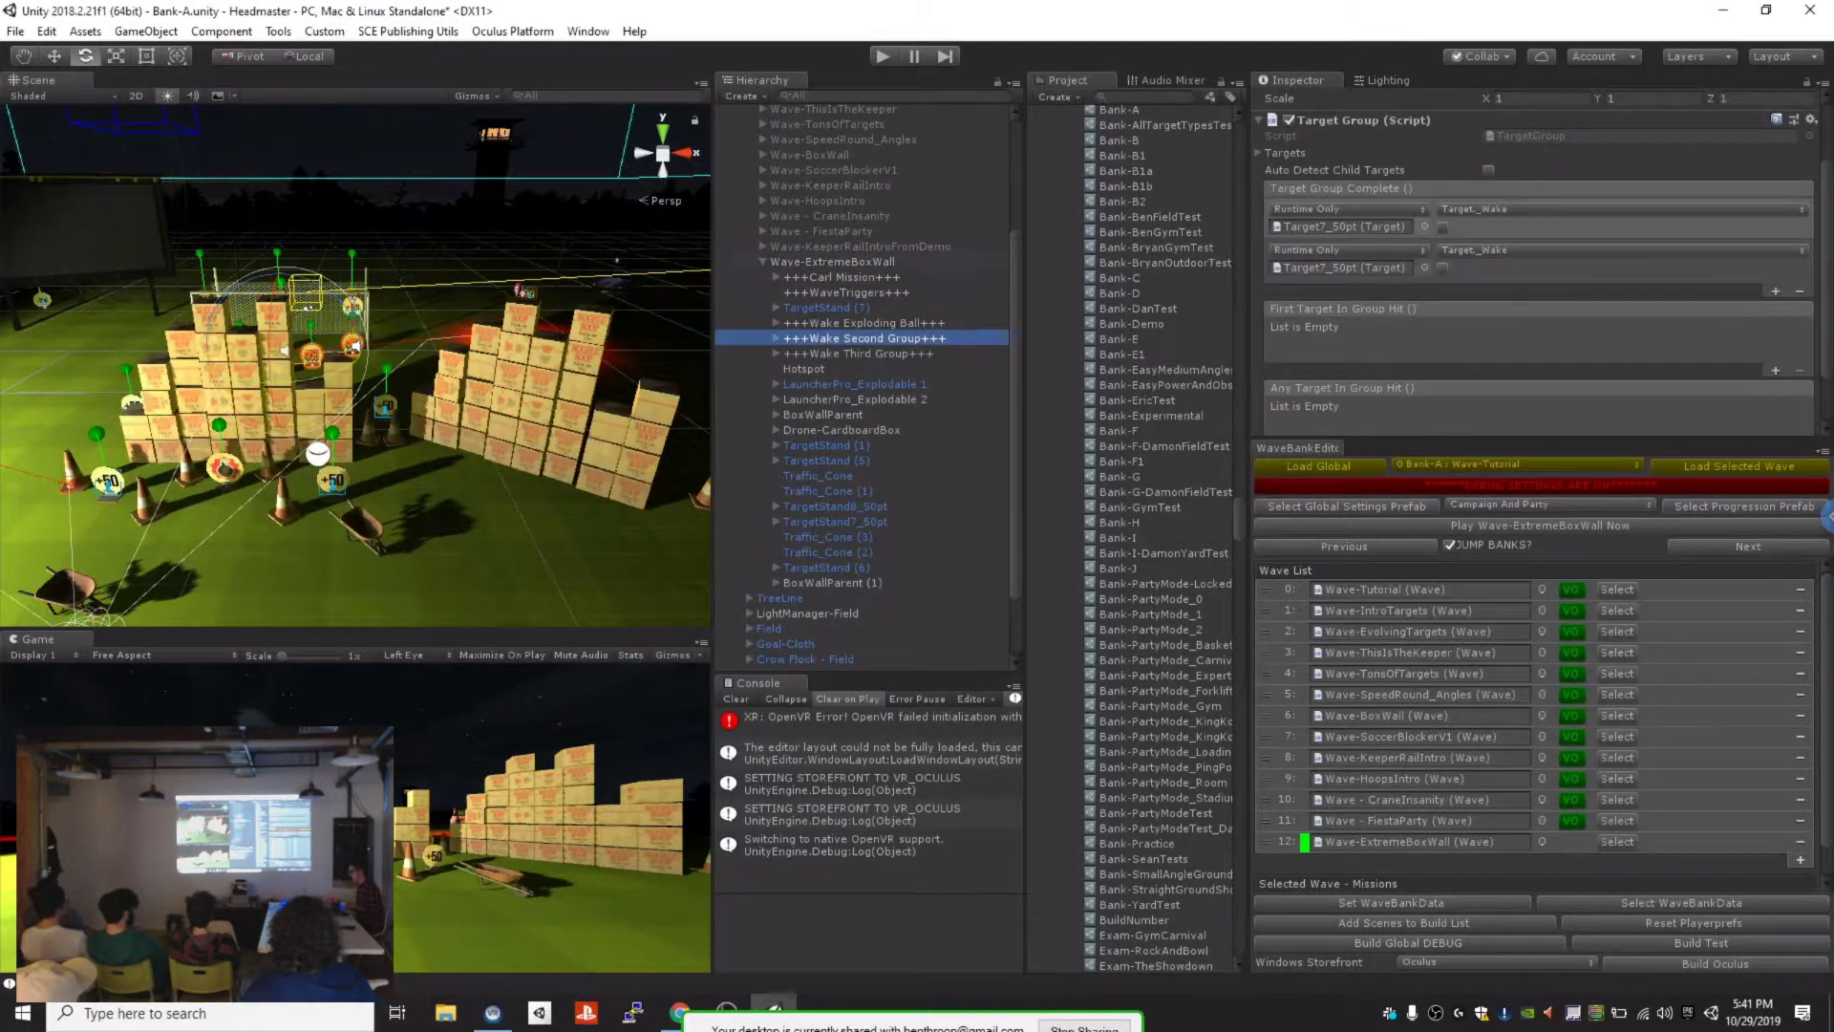
click(833, 262)
key(Delete)
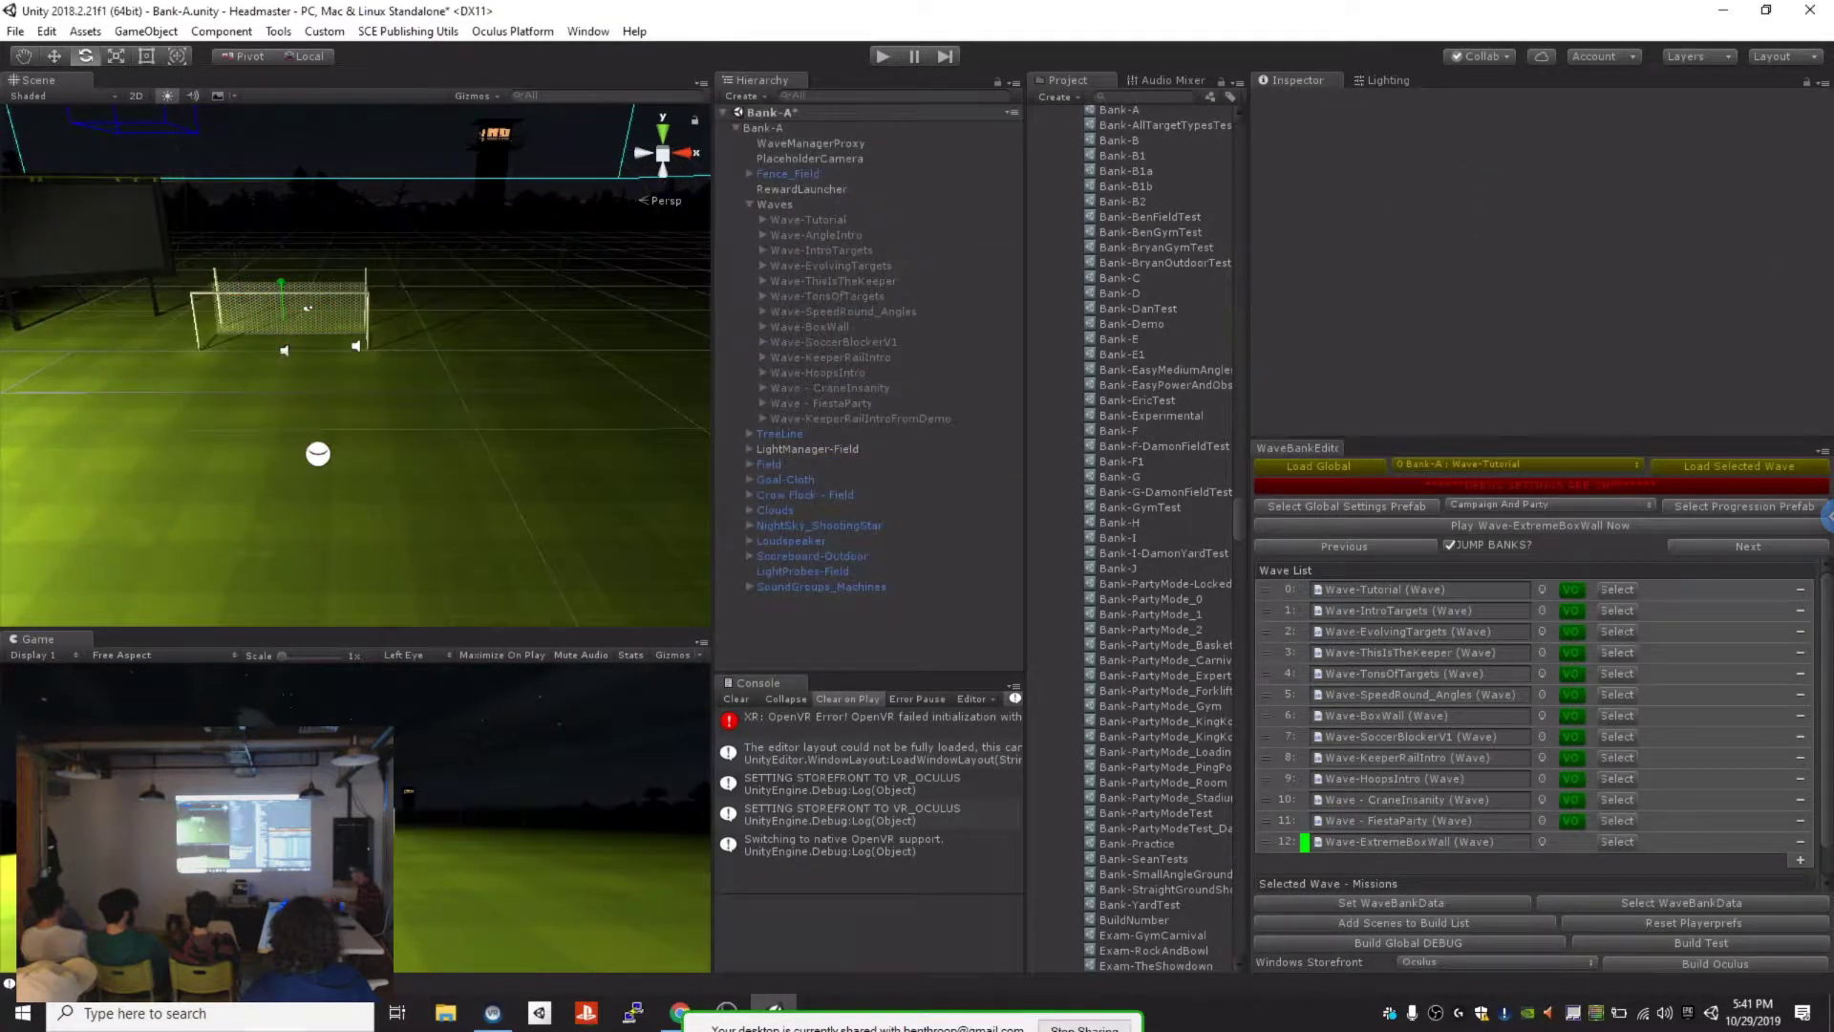
Step: Choose Bank-B's Wave-KeeperAndPlayers from the global wave list and load its scene
click(1517, 465)
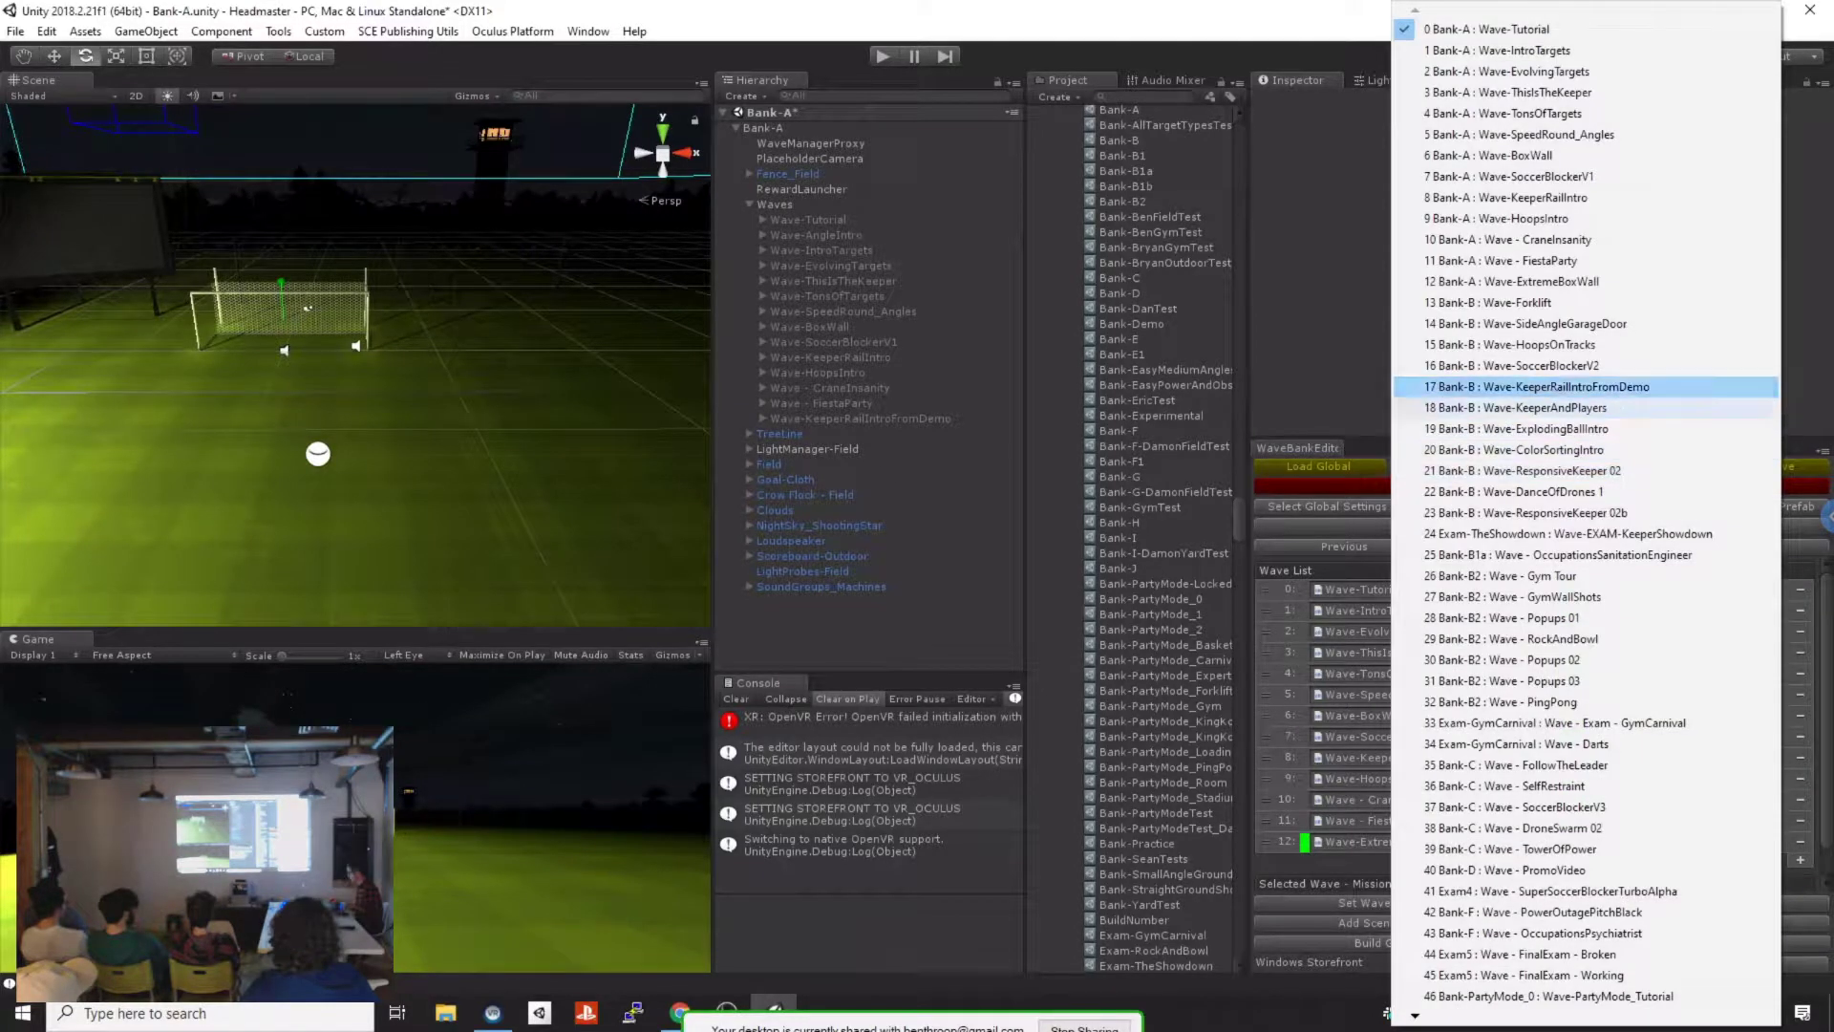
click(1544, 408)
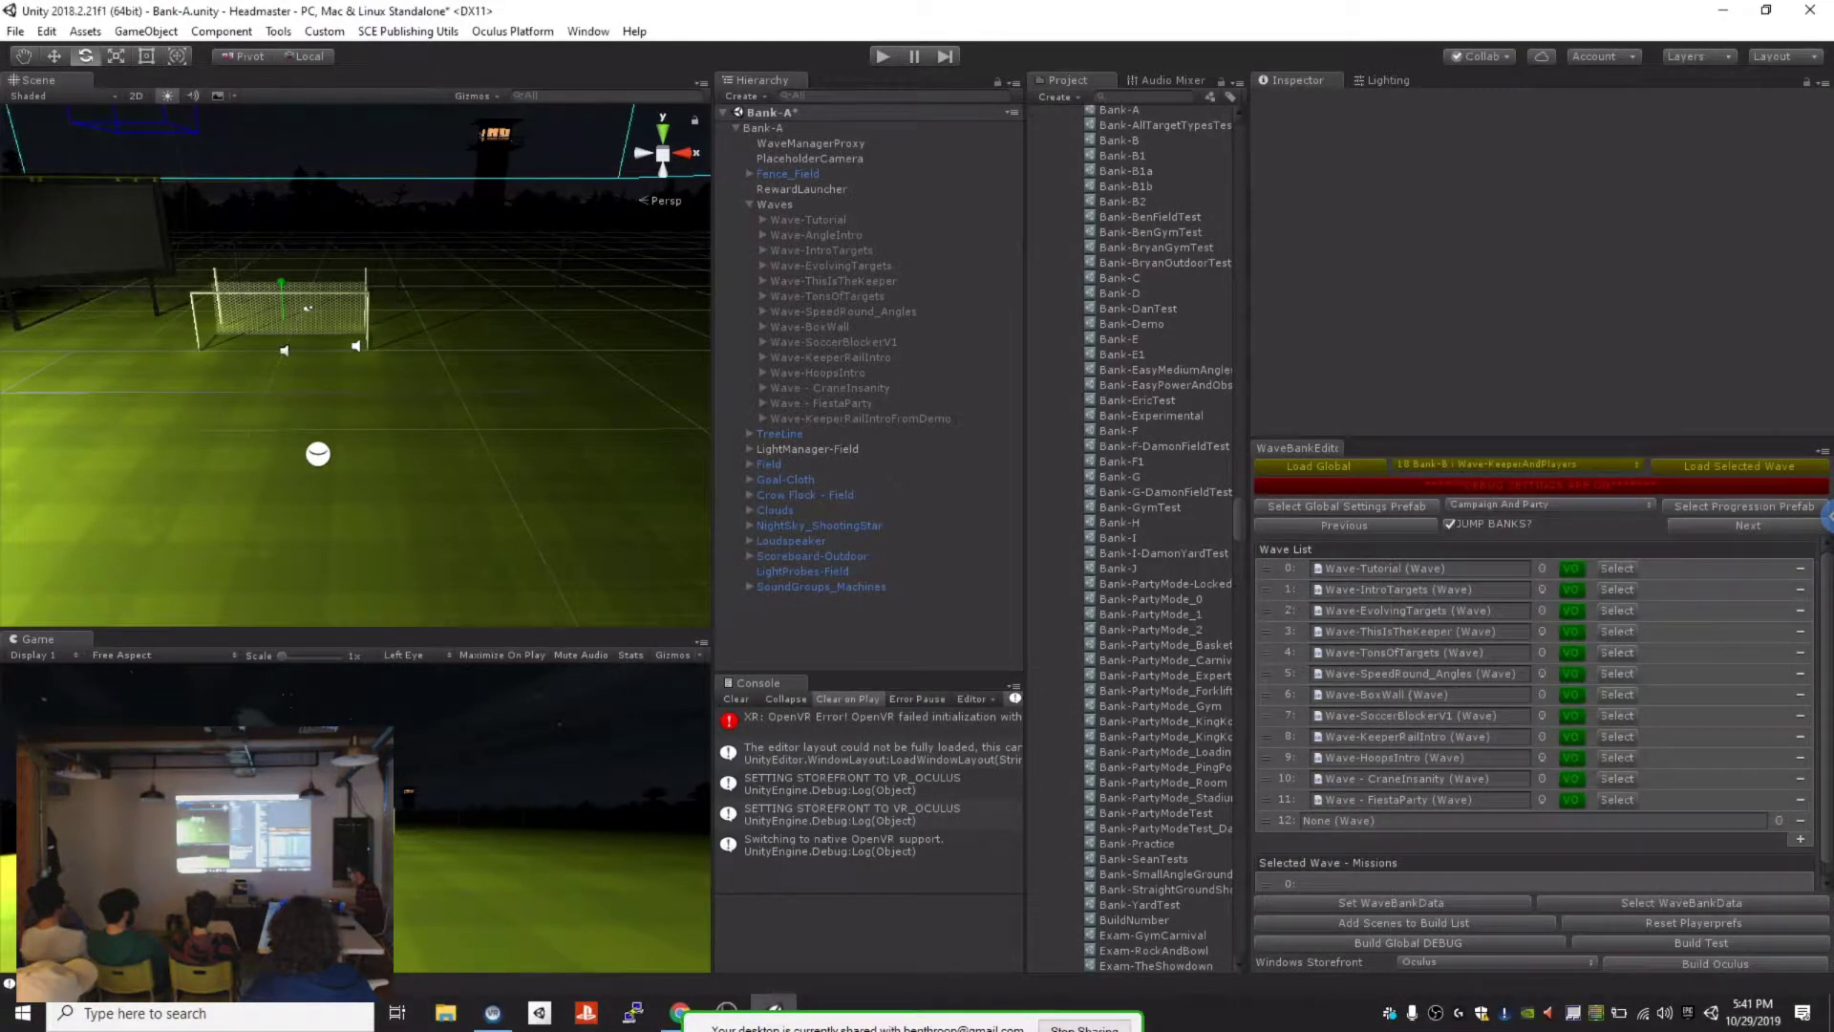
click(1738, 466)
click(974, 544)
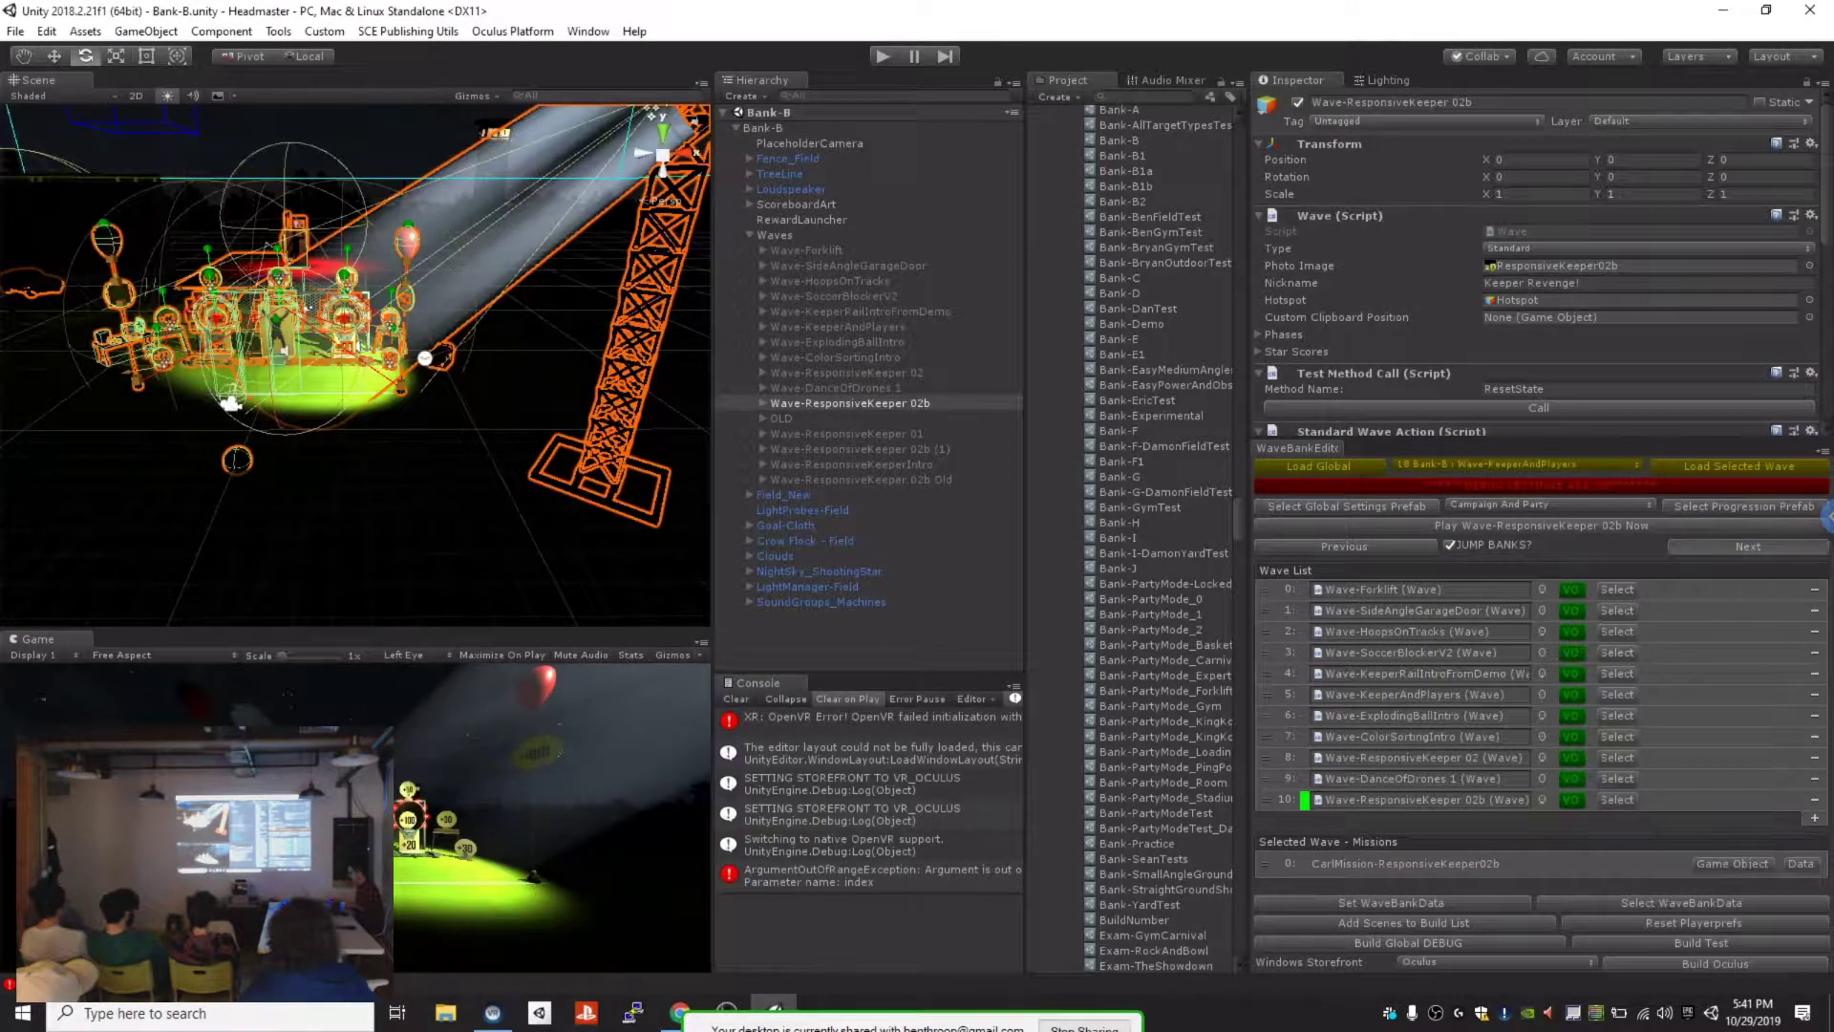
Step: Choose Bank-B's Wave-HoopsOnTracks from the global wave list, load its scene, and advance to Wave-SideAngleGarageDoor
click(1516, 465)
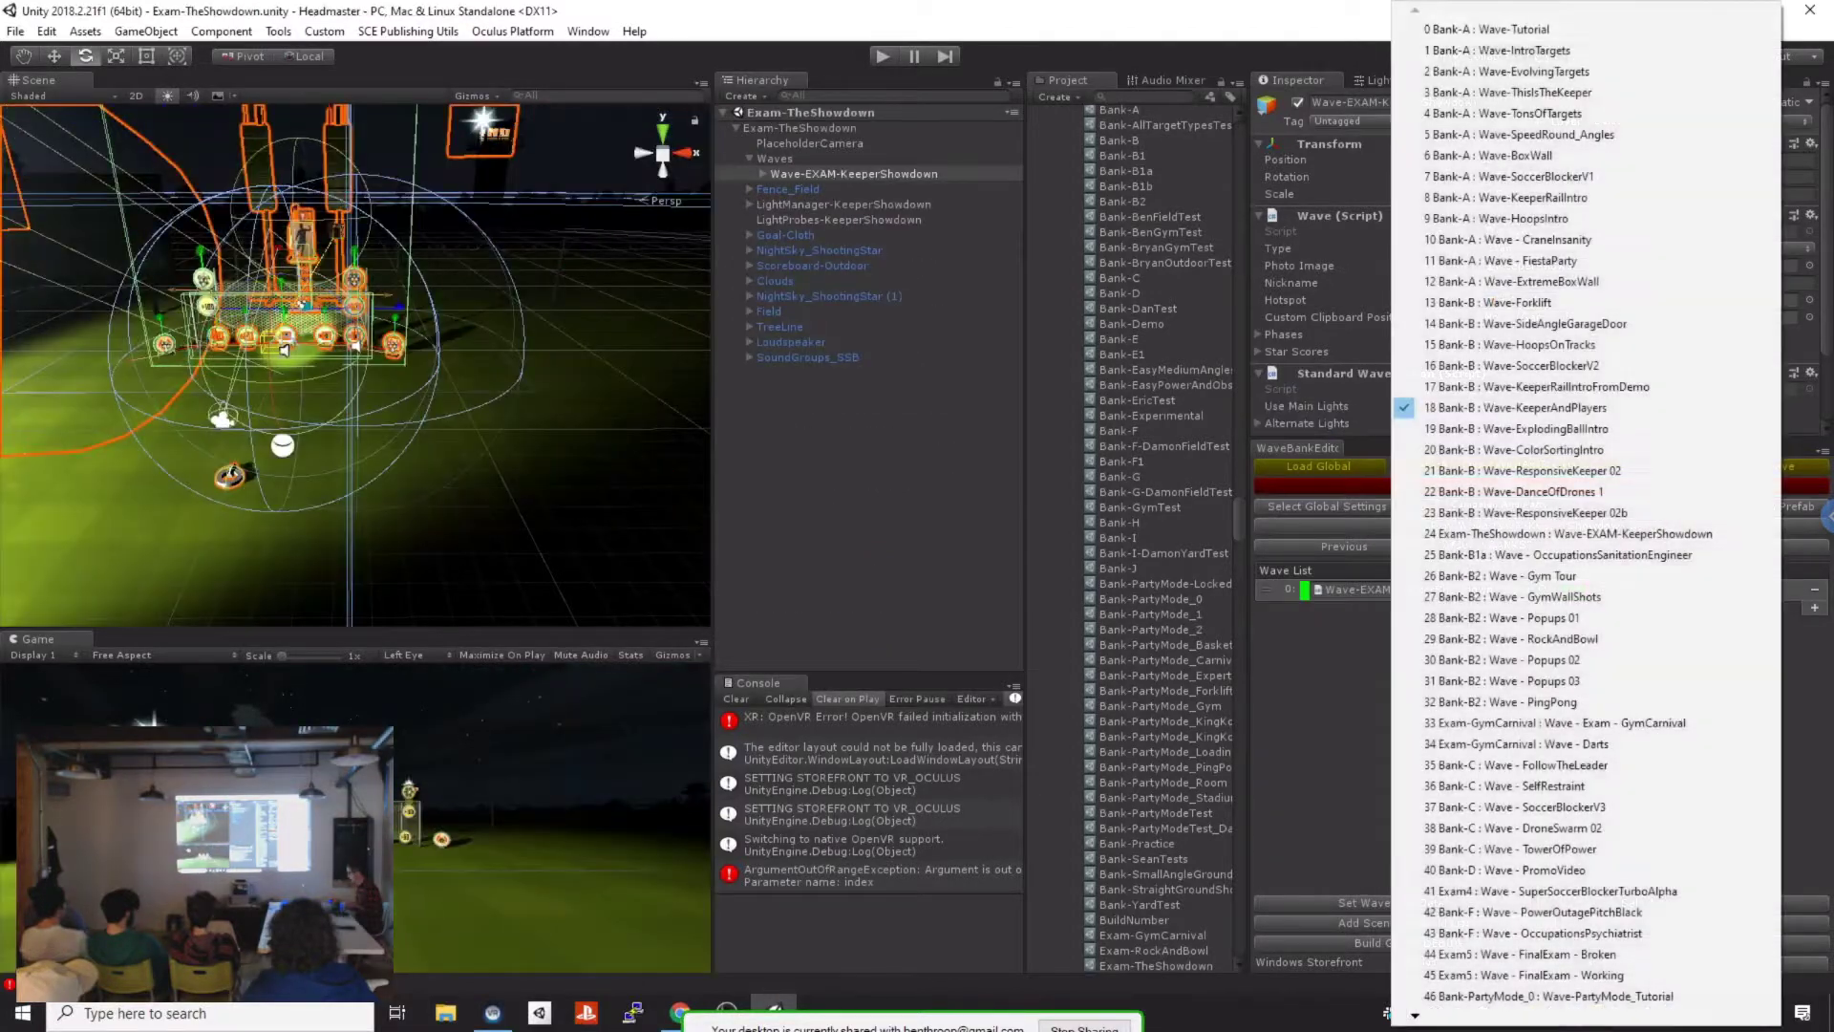
click(1529, 408)
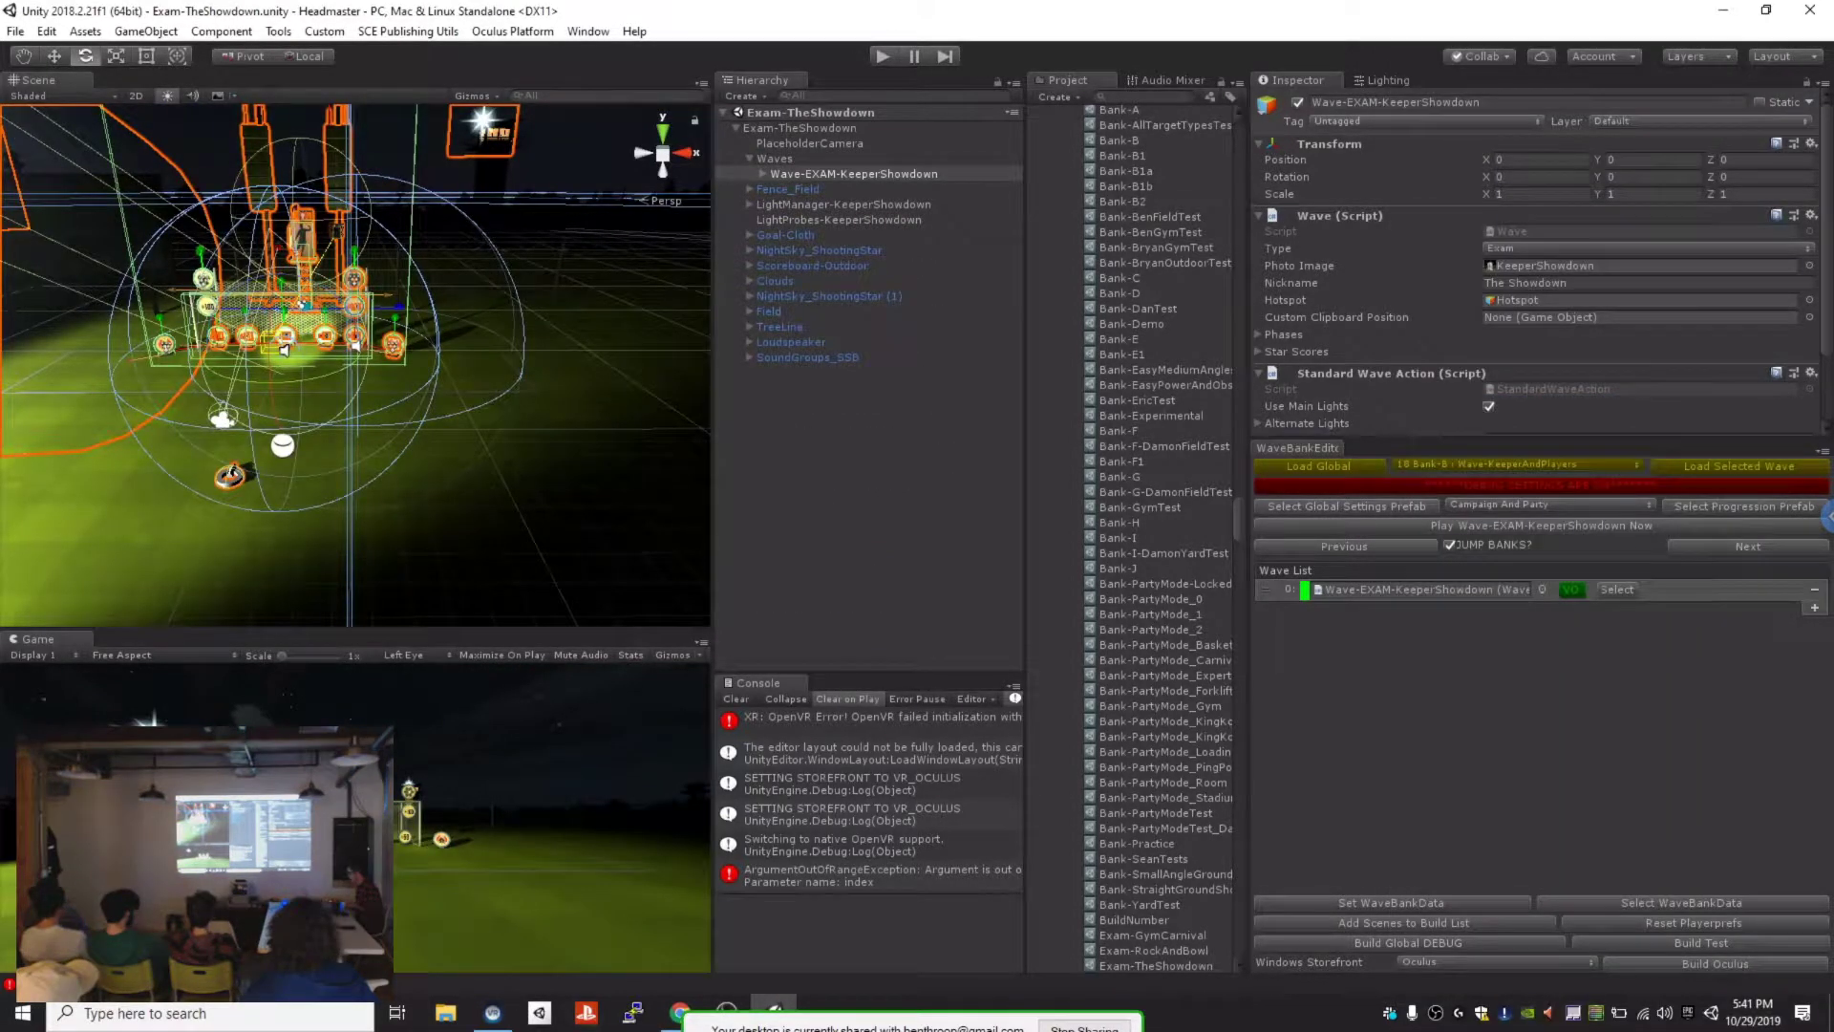
click(1516, 465)
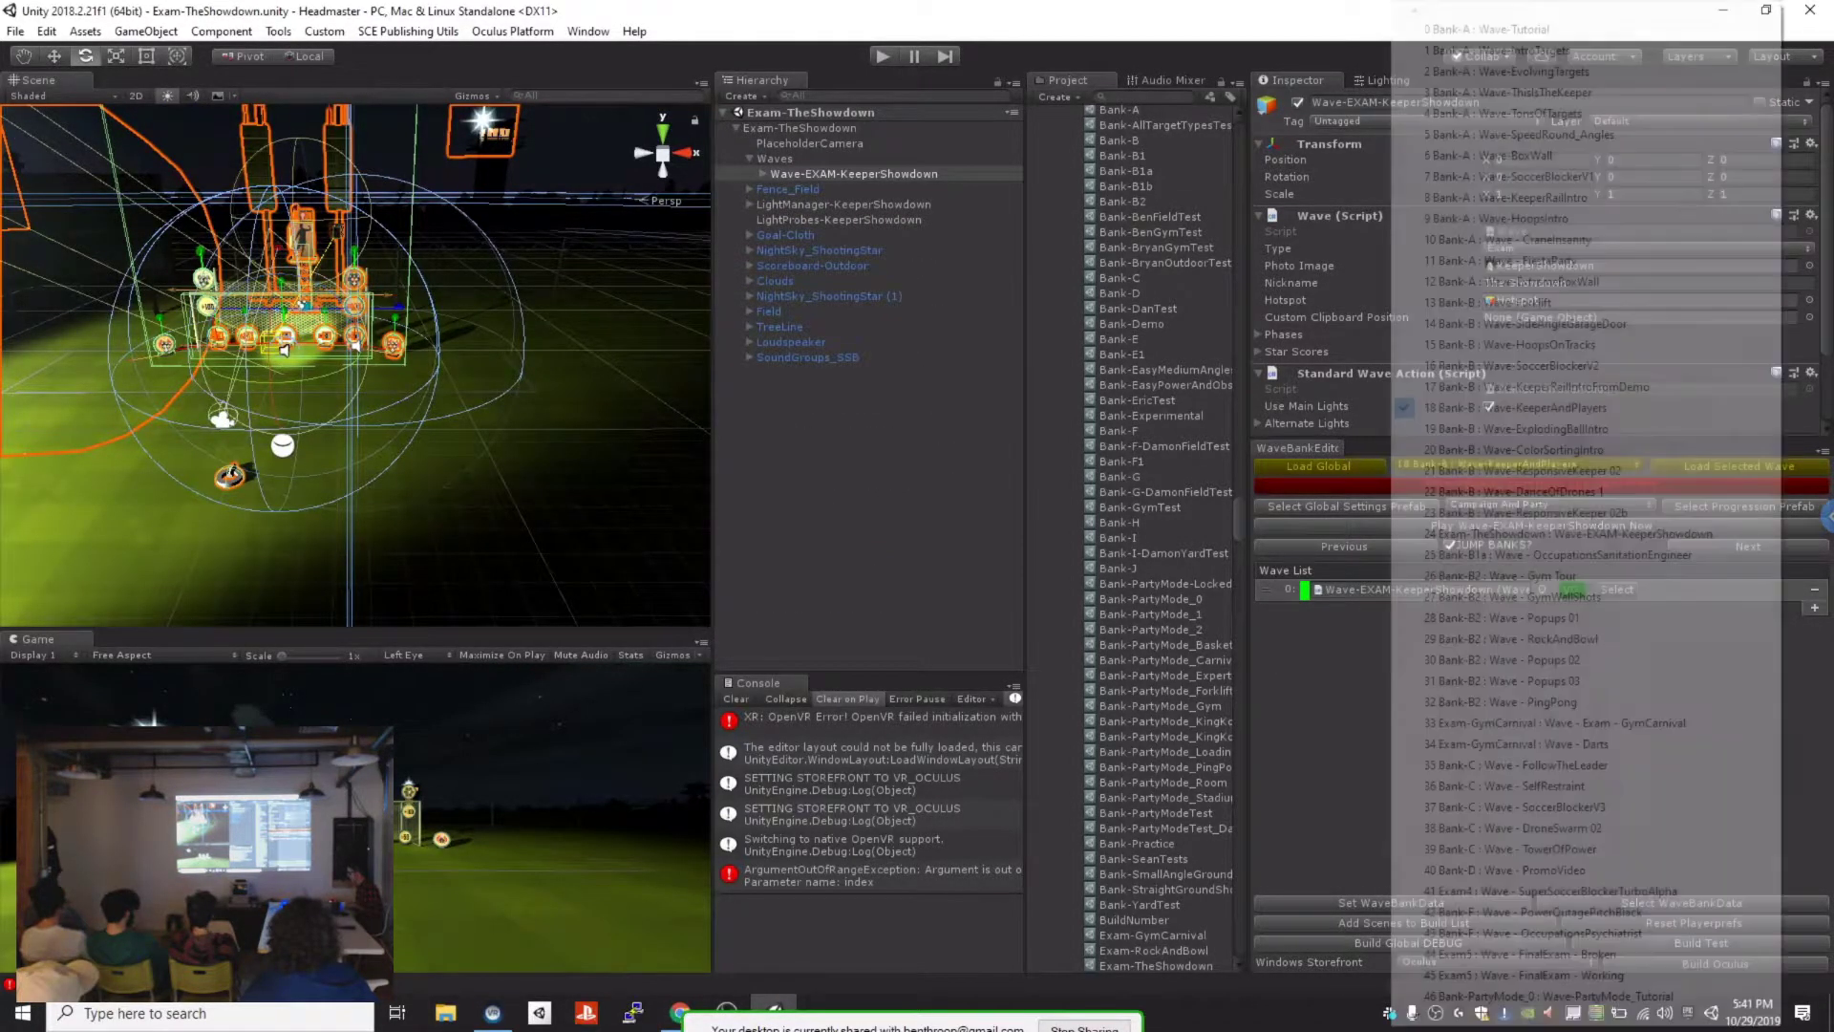
click(1548, 344)
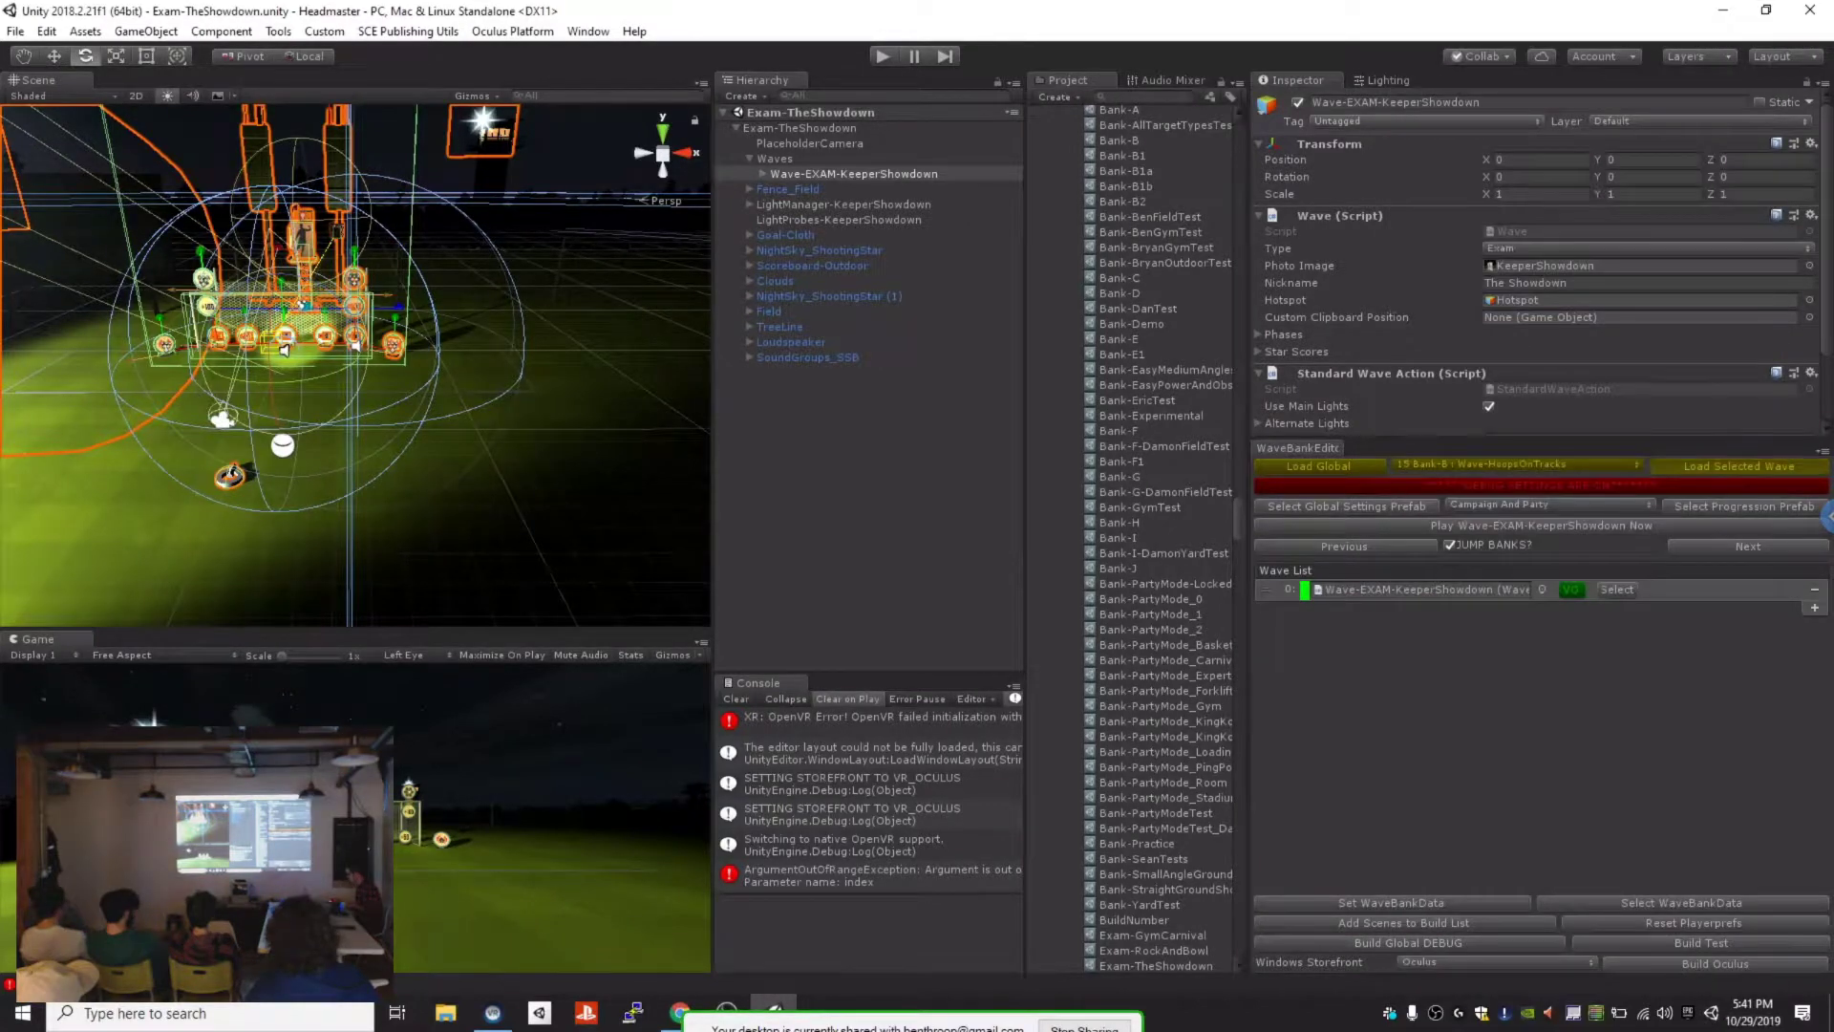
click(1739, 466)
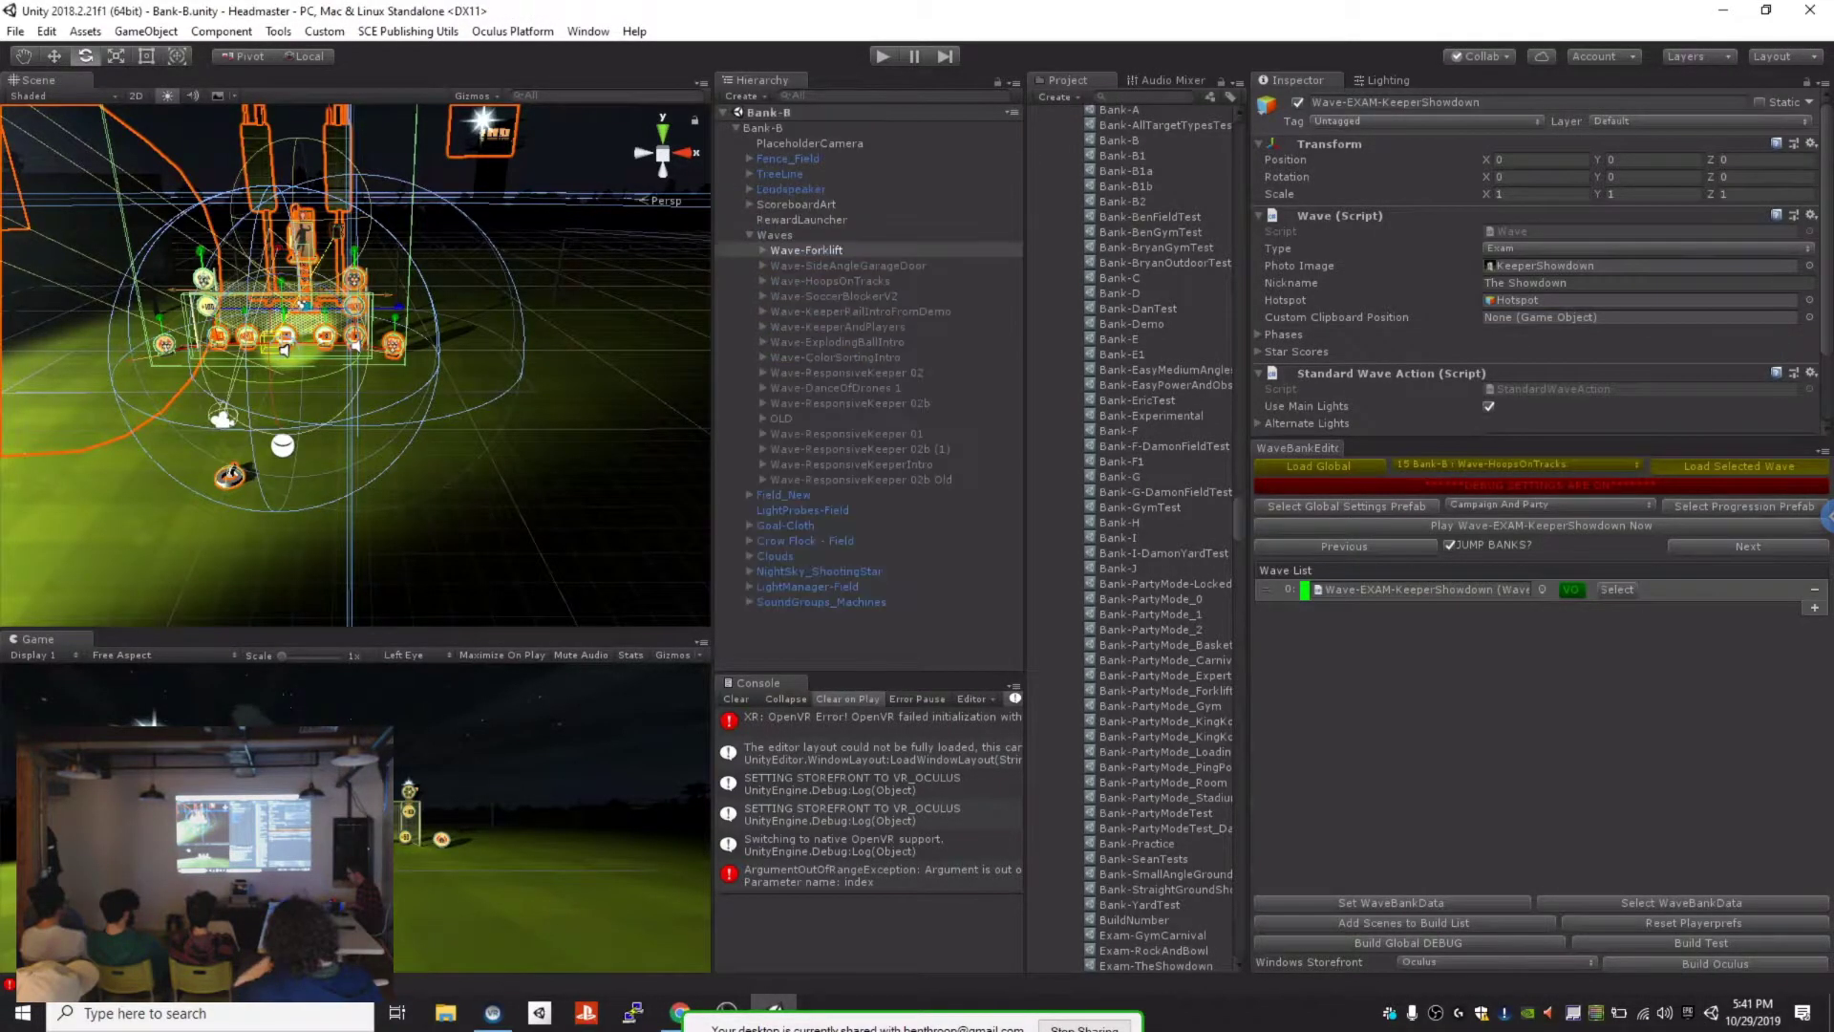
click(1748, 547)
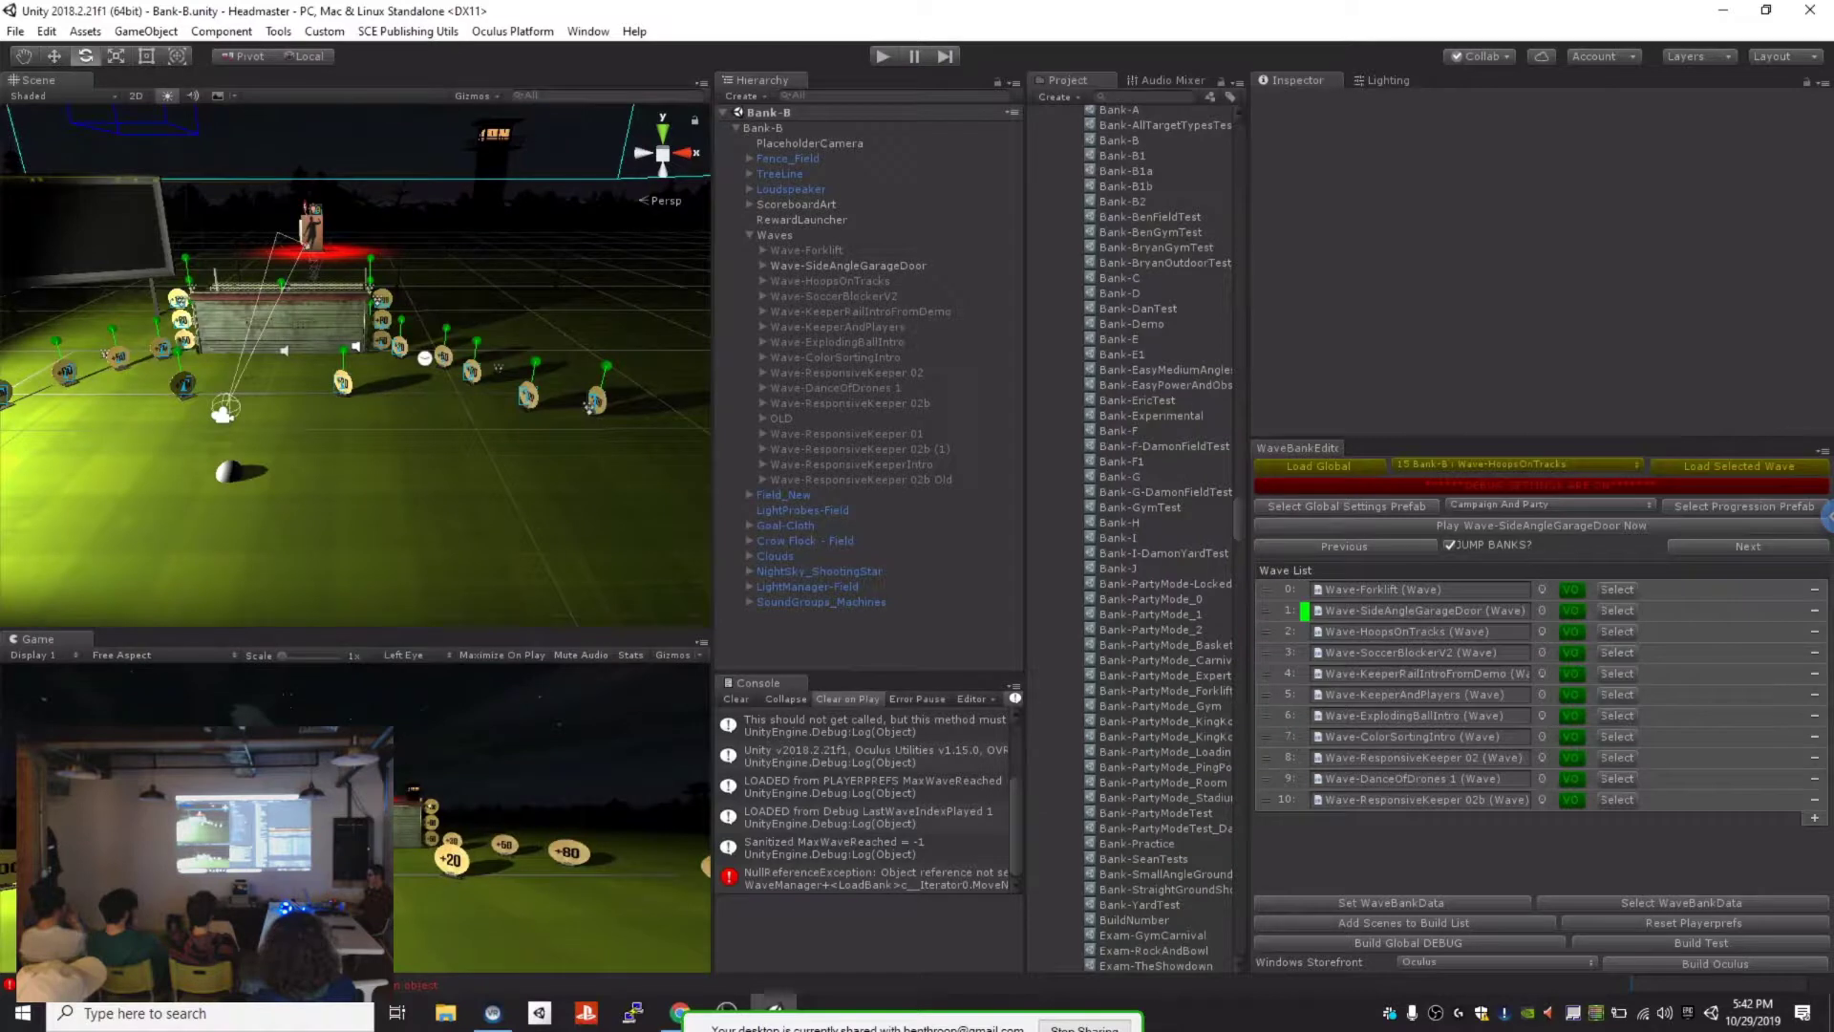
Step: Paste Wave-ExtremeBoxWall into Bank-B's Waves group and add it as a new last entry in the wave list
click(836, 388)
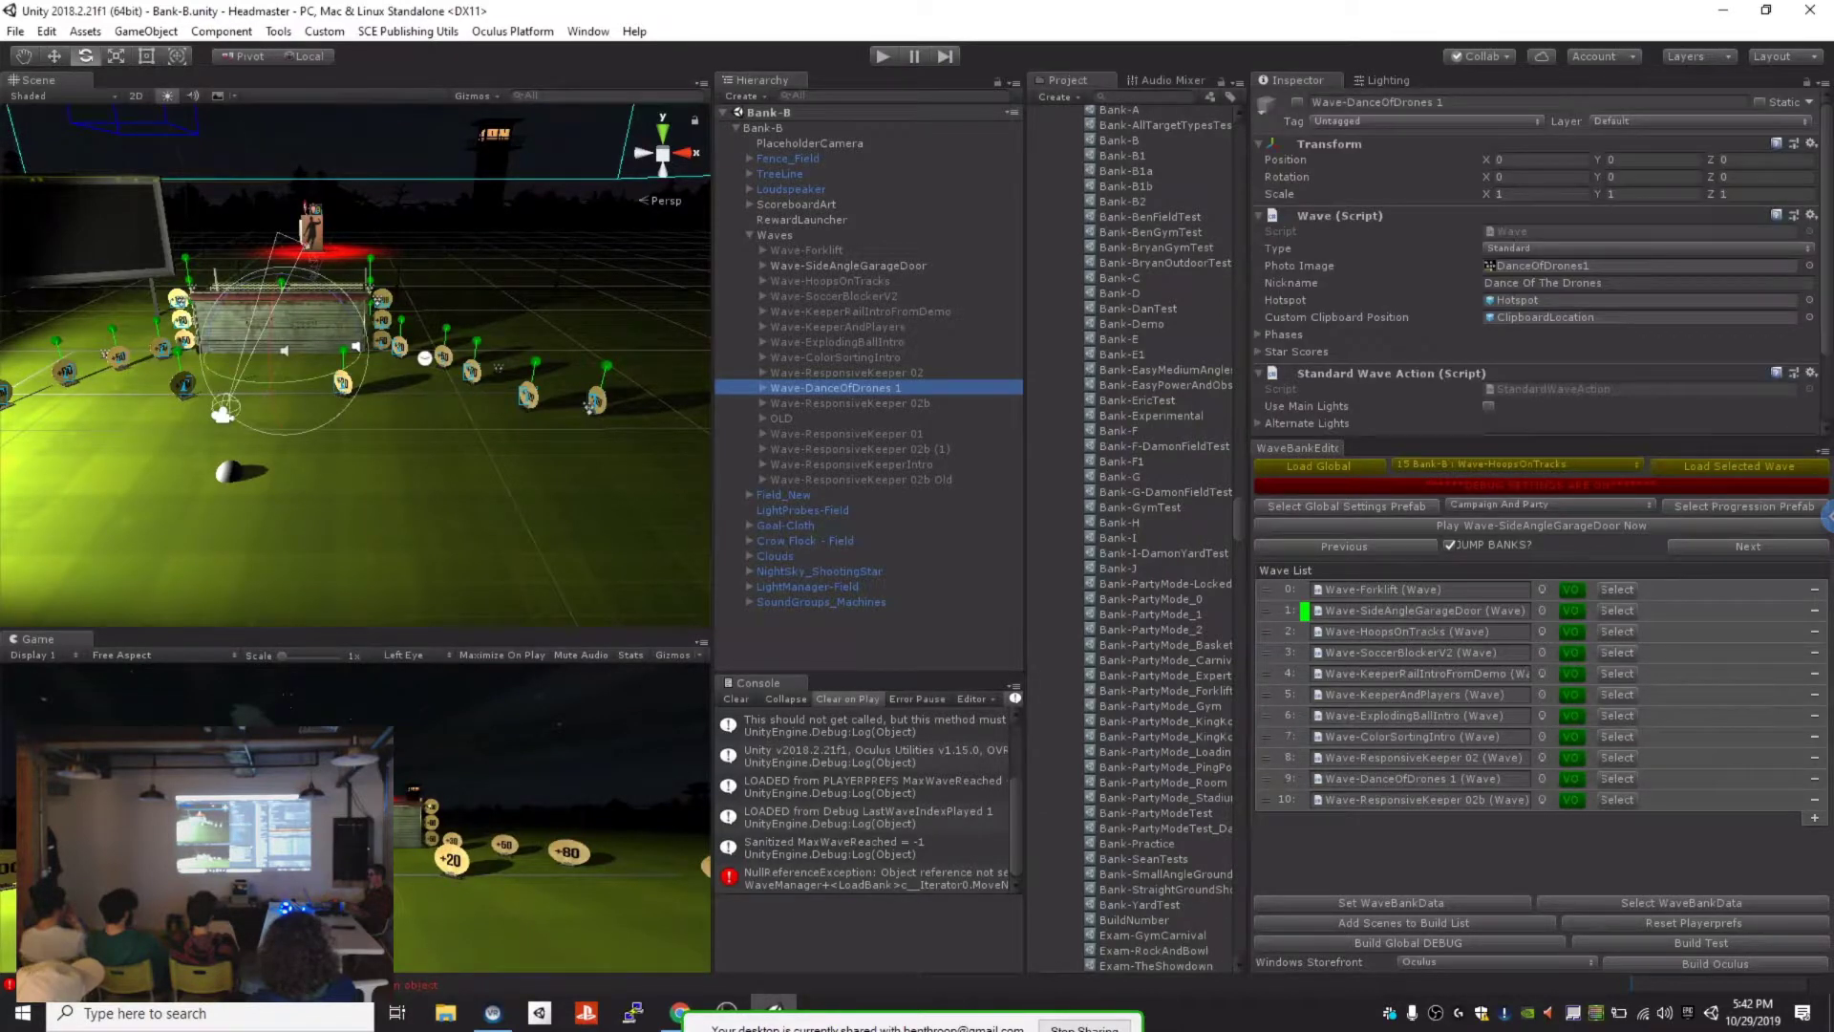
click(830, 281)
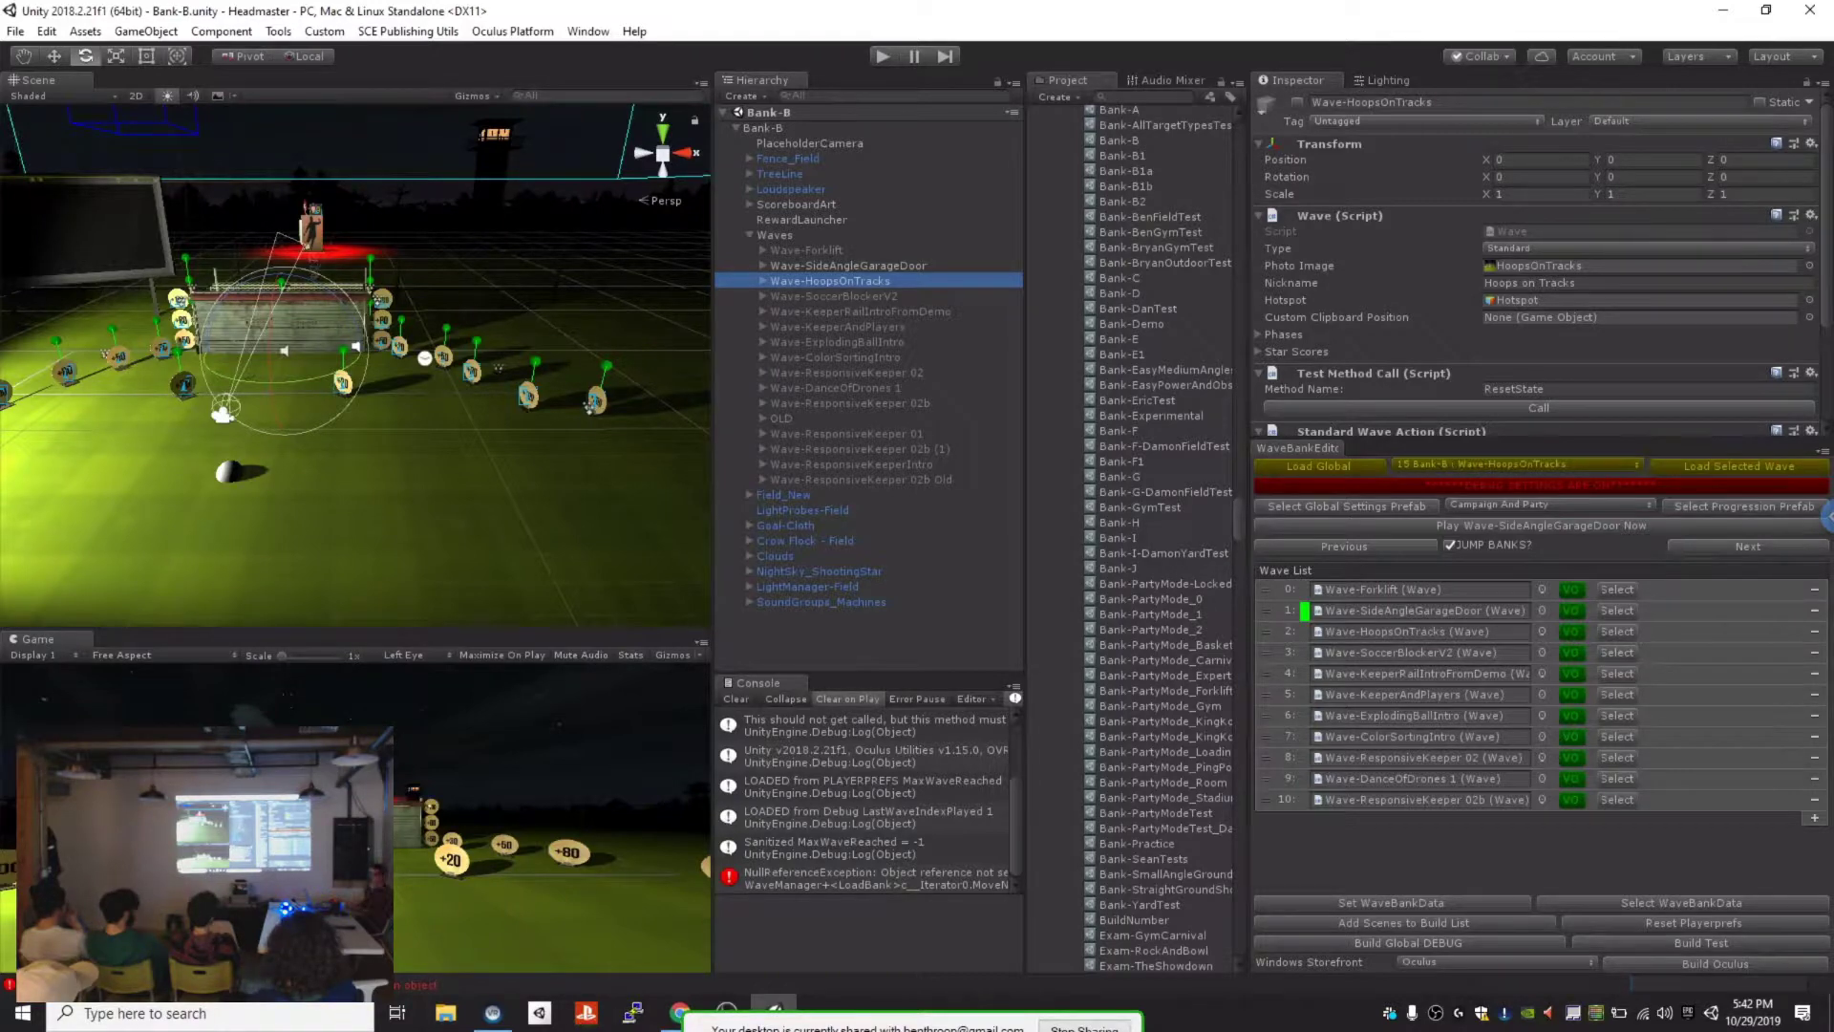
click(834, 297)
key(ctrl+v)
click(801, 220)
click(832, 494)
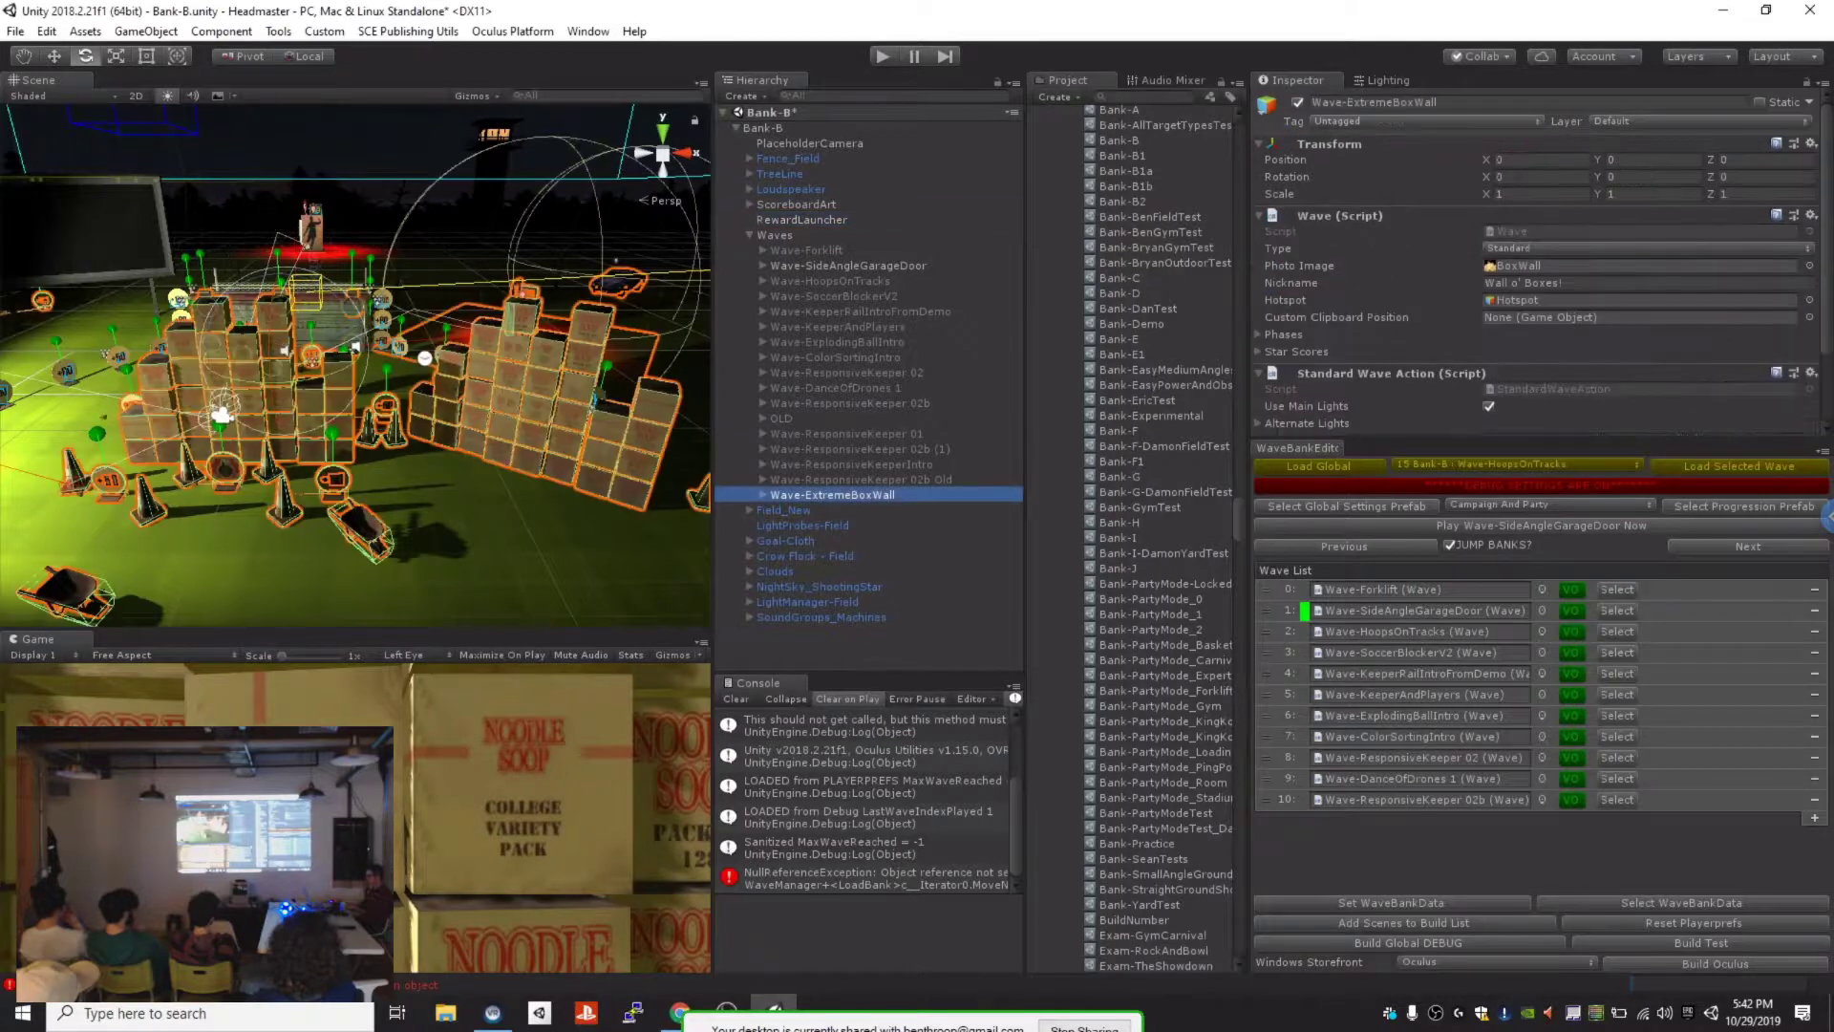
click(1814, 818)
drag(833, 495, 1423, 821)
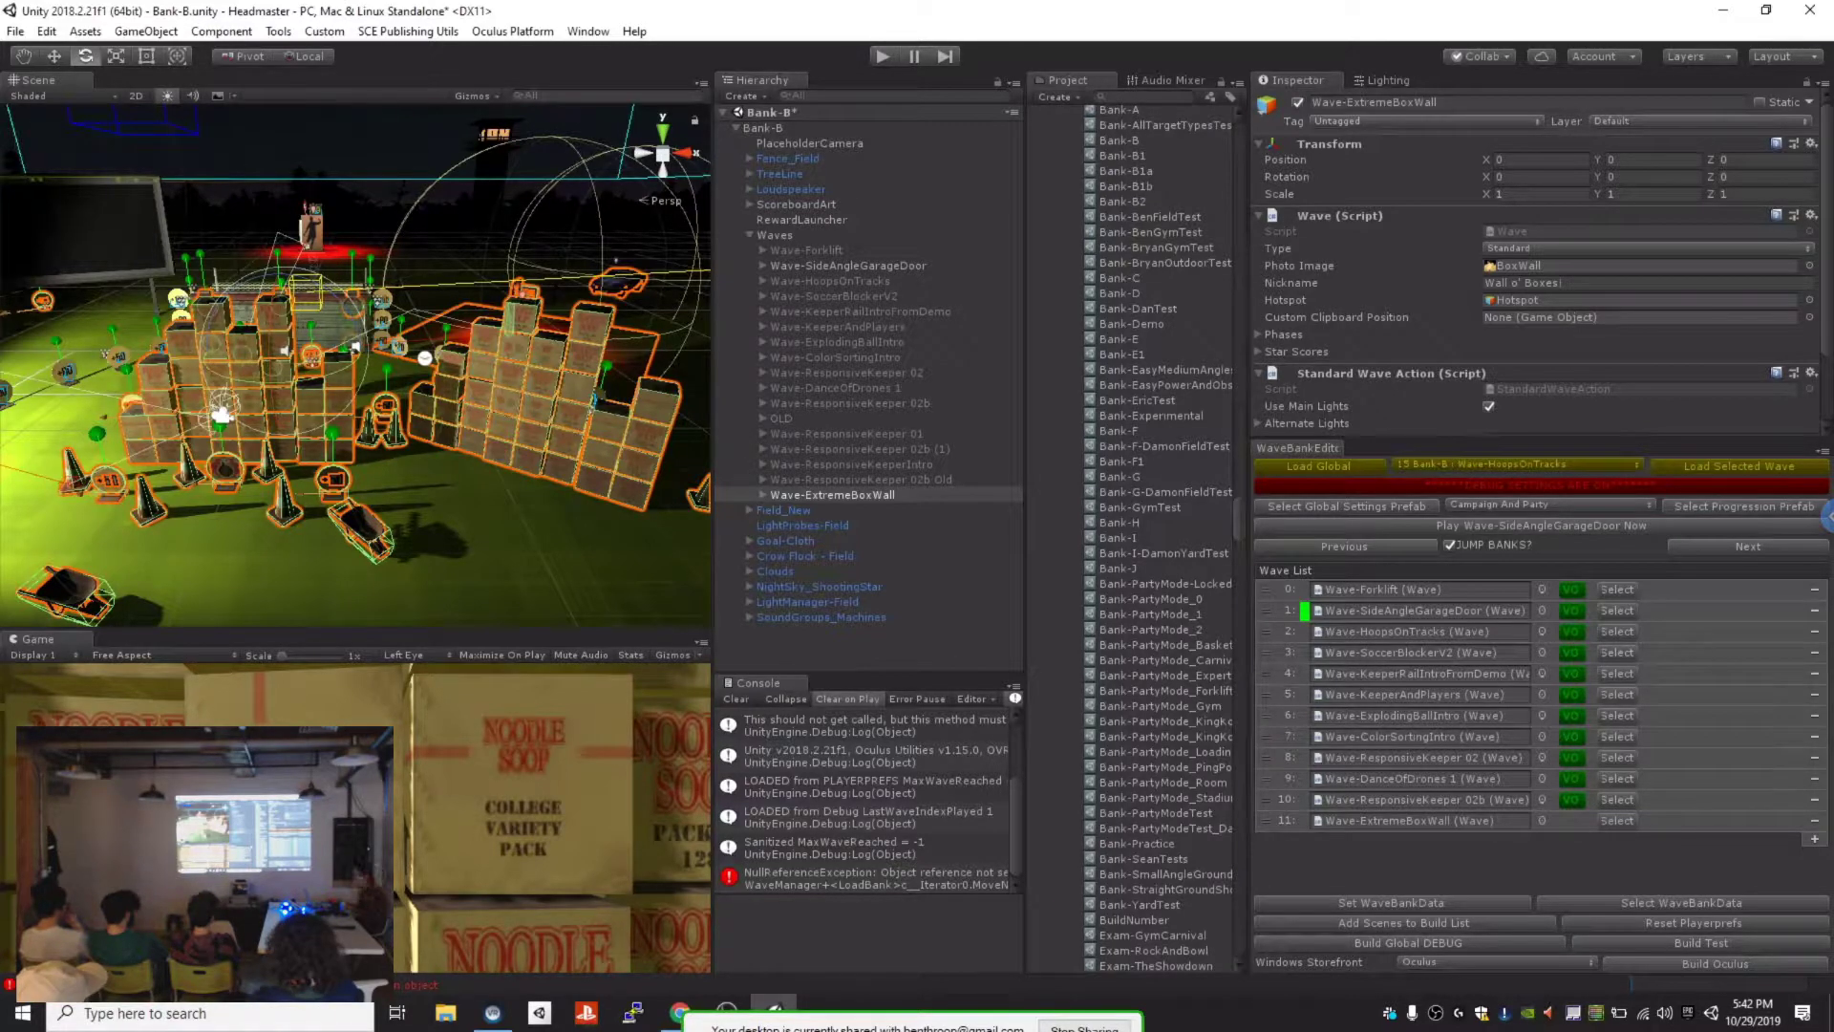
Step: Switch to the Google Slides presentation, preview the Build Tools slide, go back to Scene Tools, and return to Unity
click(833, 296)
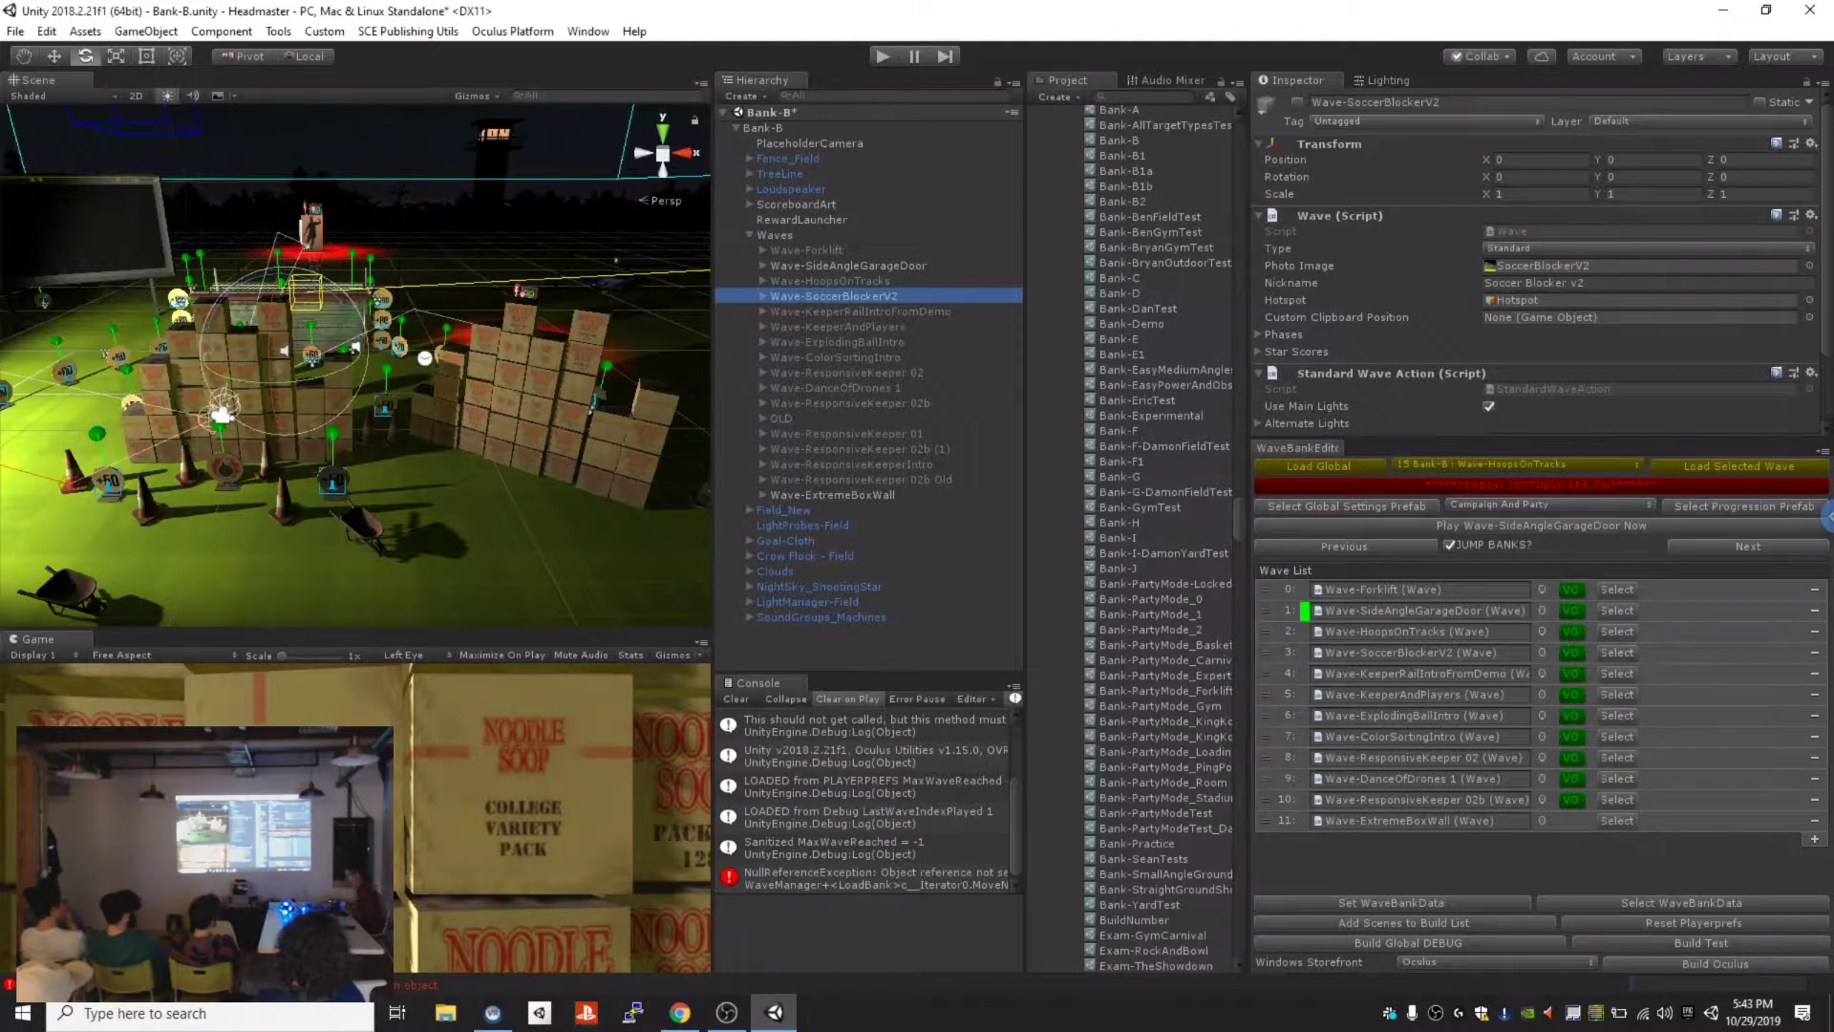
click(835, 358)
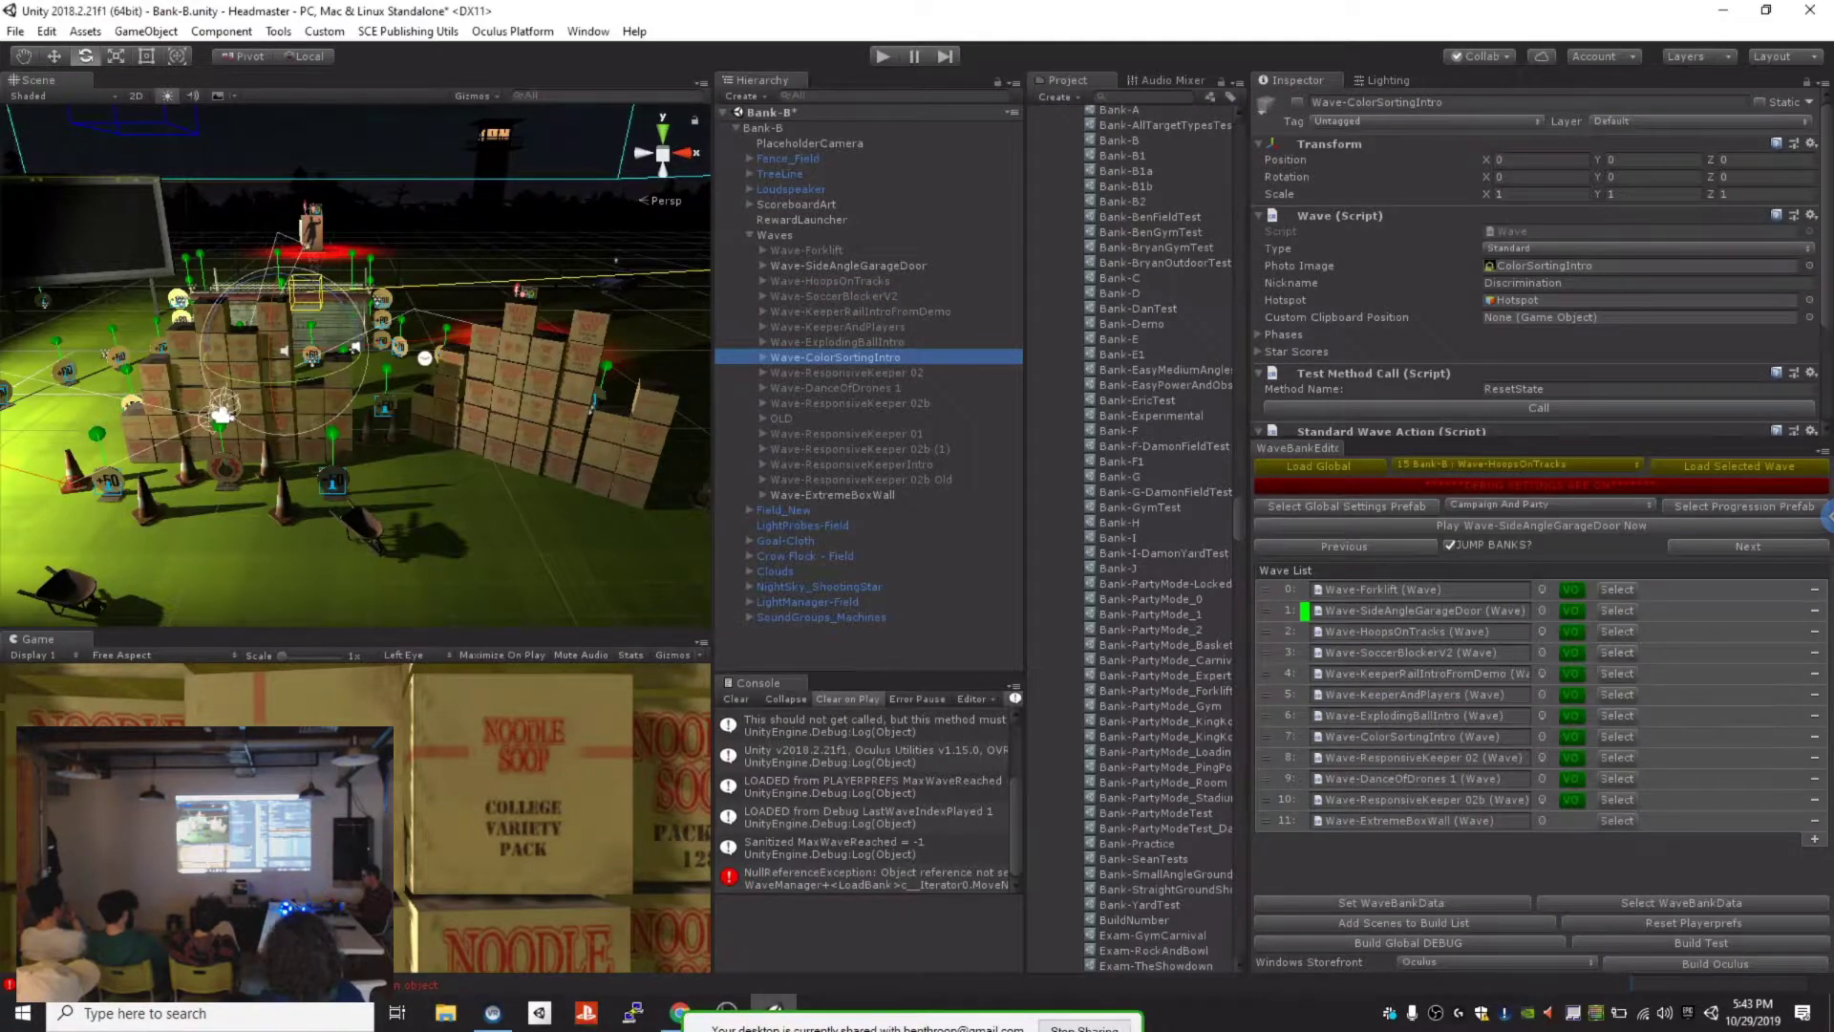
key(alt+Tab)
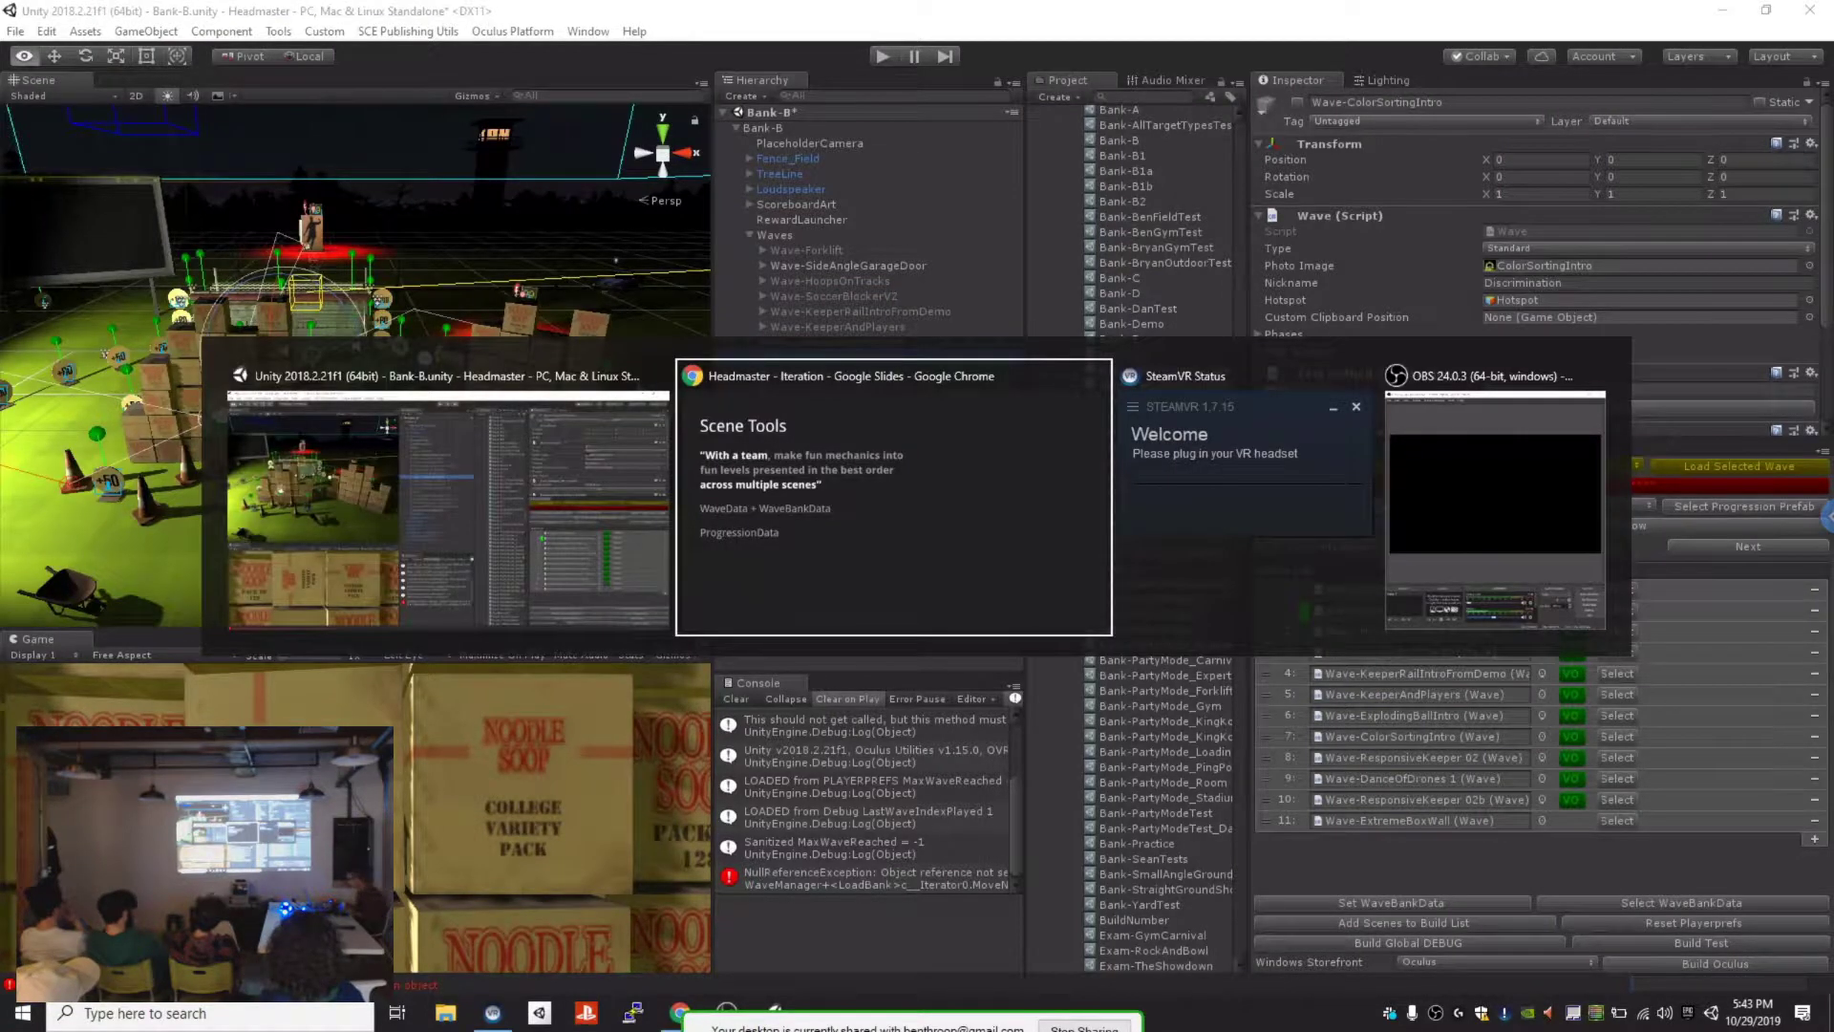
key(Right)
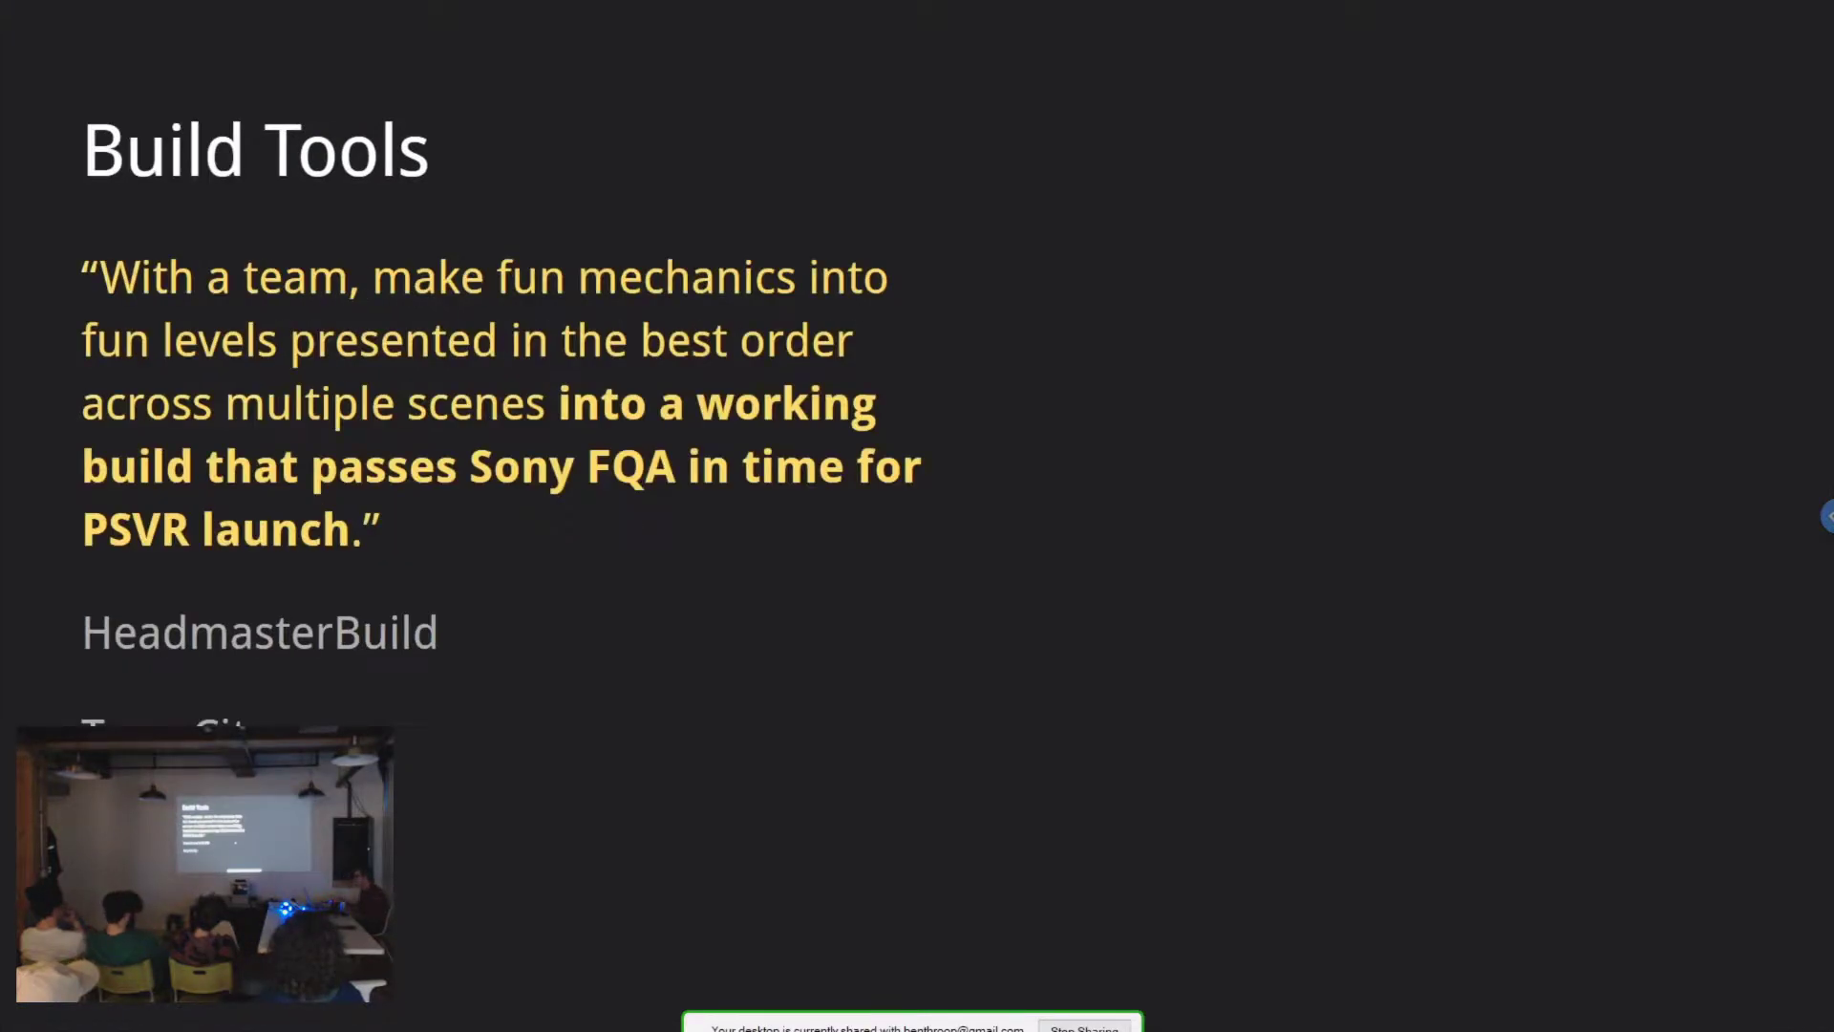
key(Left)
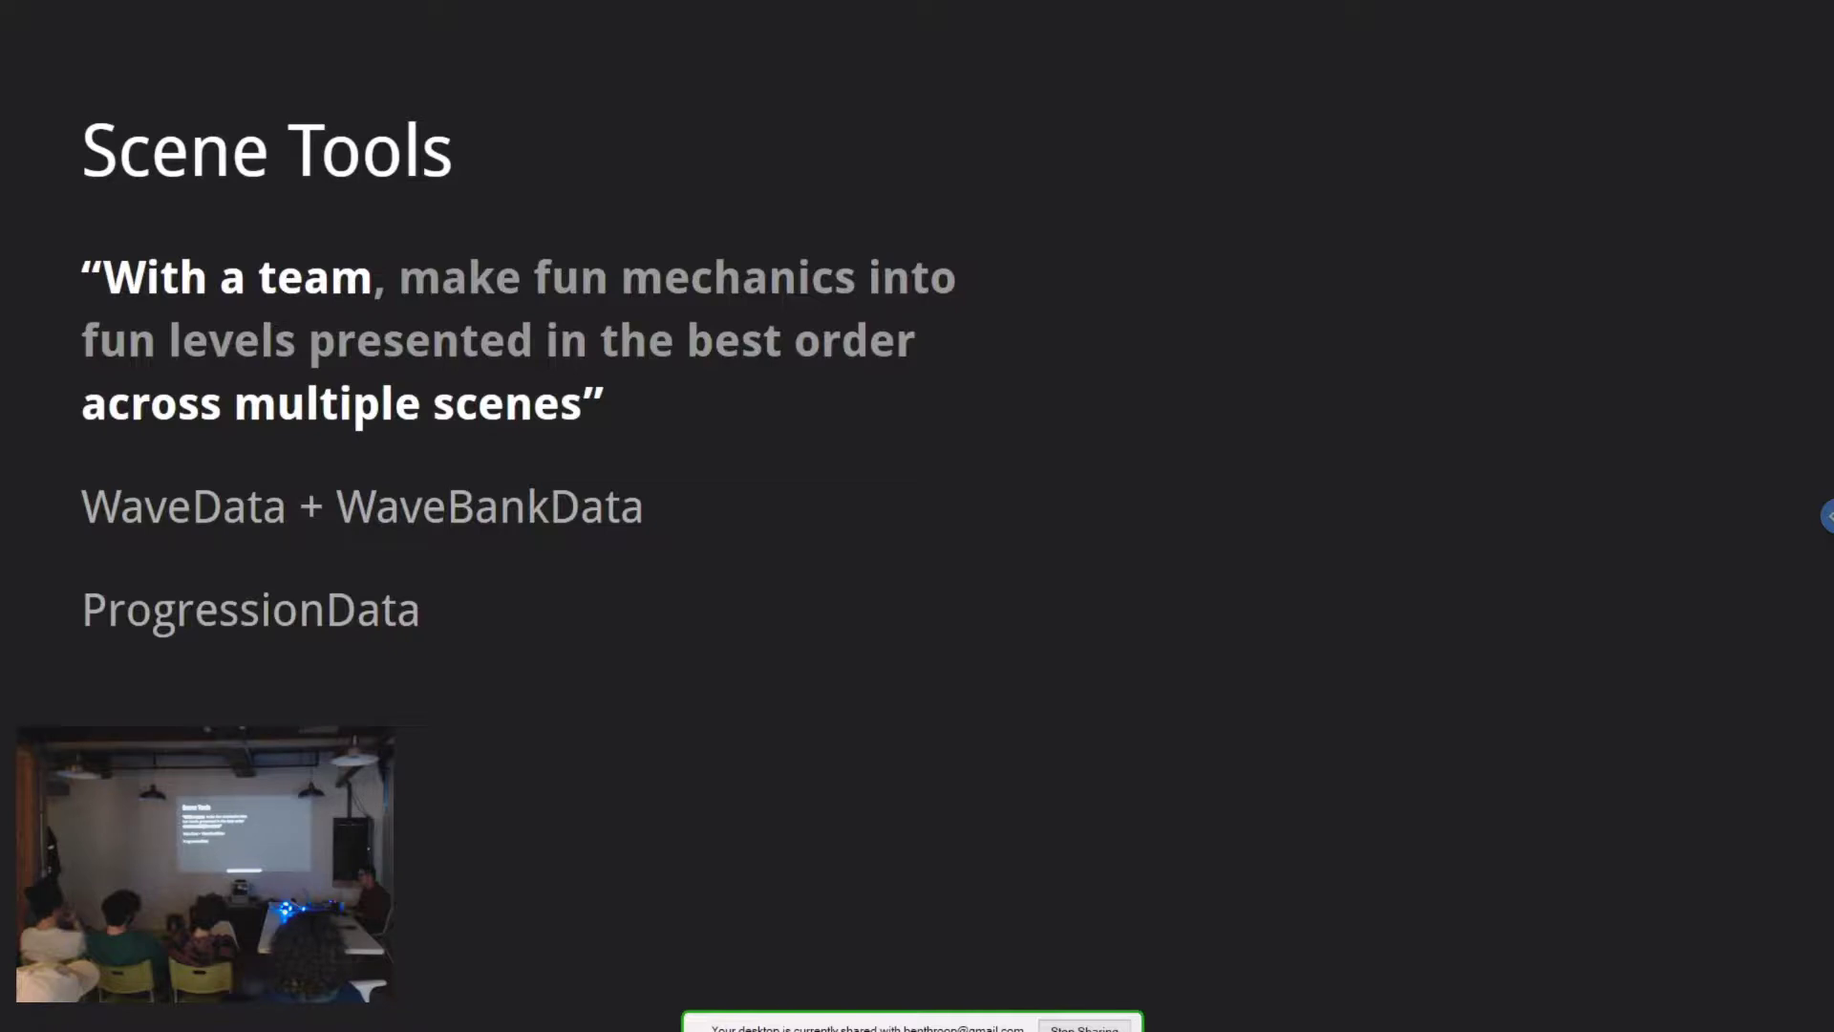
key(alt+Tab)
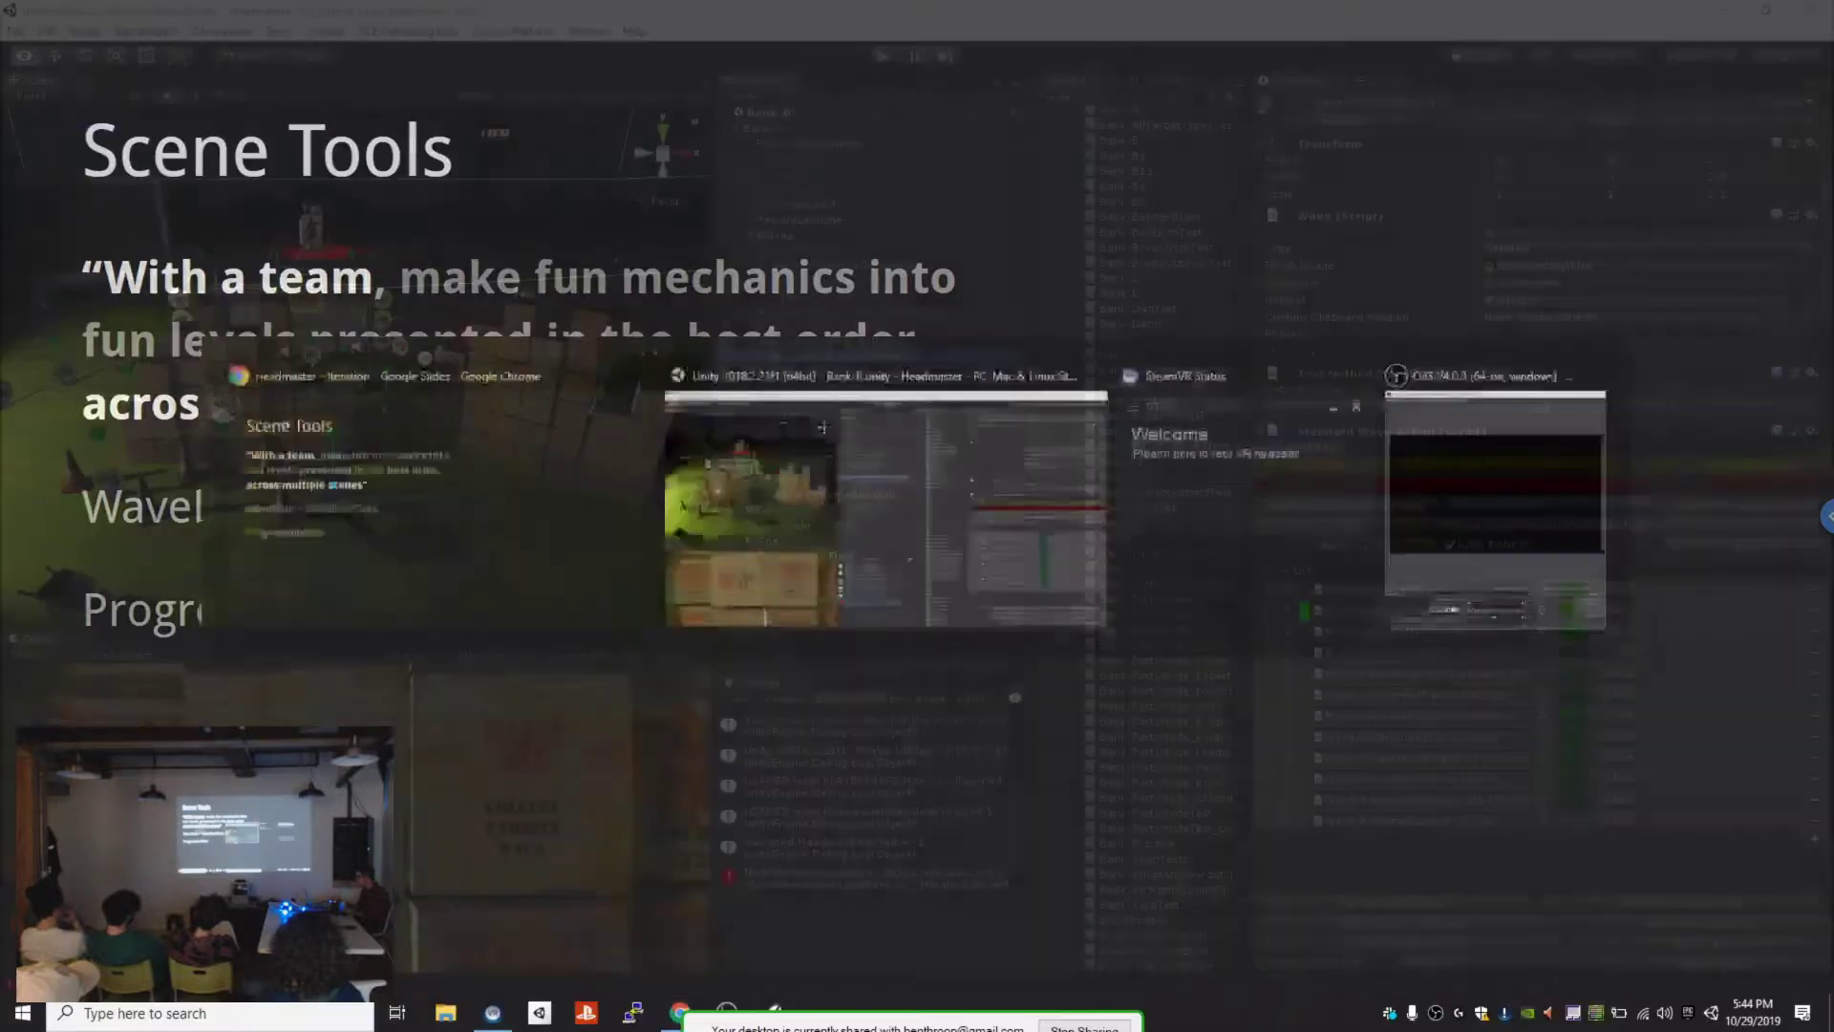
Step: Look over the global wave list, then view the voice-over data of Wave-HoopsOnTracks, Wave-ResponsiveKeeper 02 and Wave-SideAngleGarageDoor
click(1517, 464)
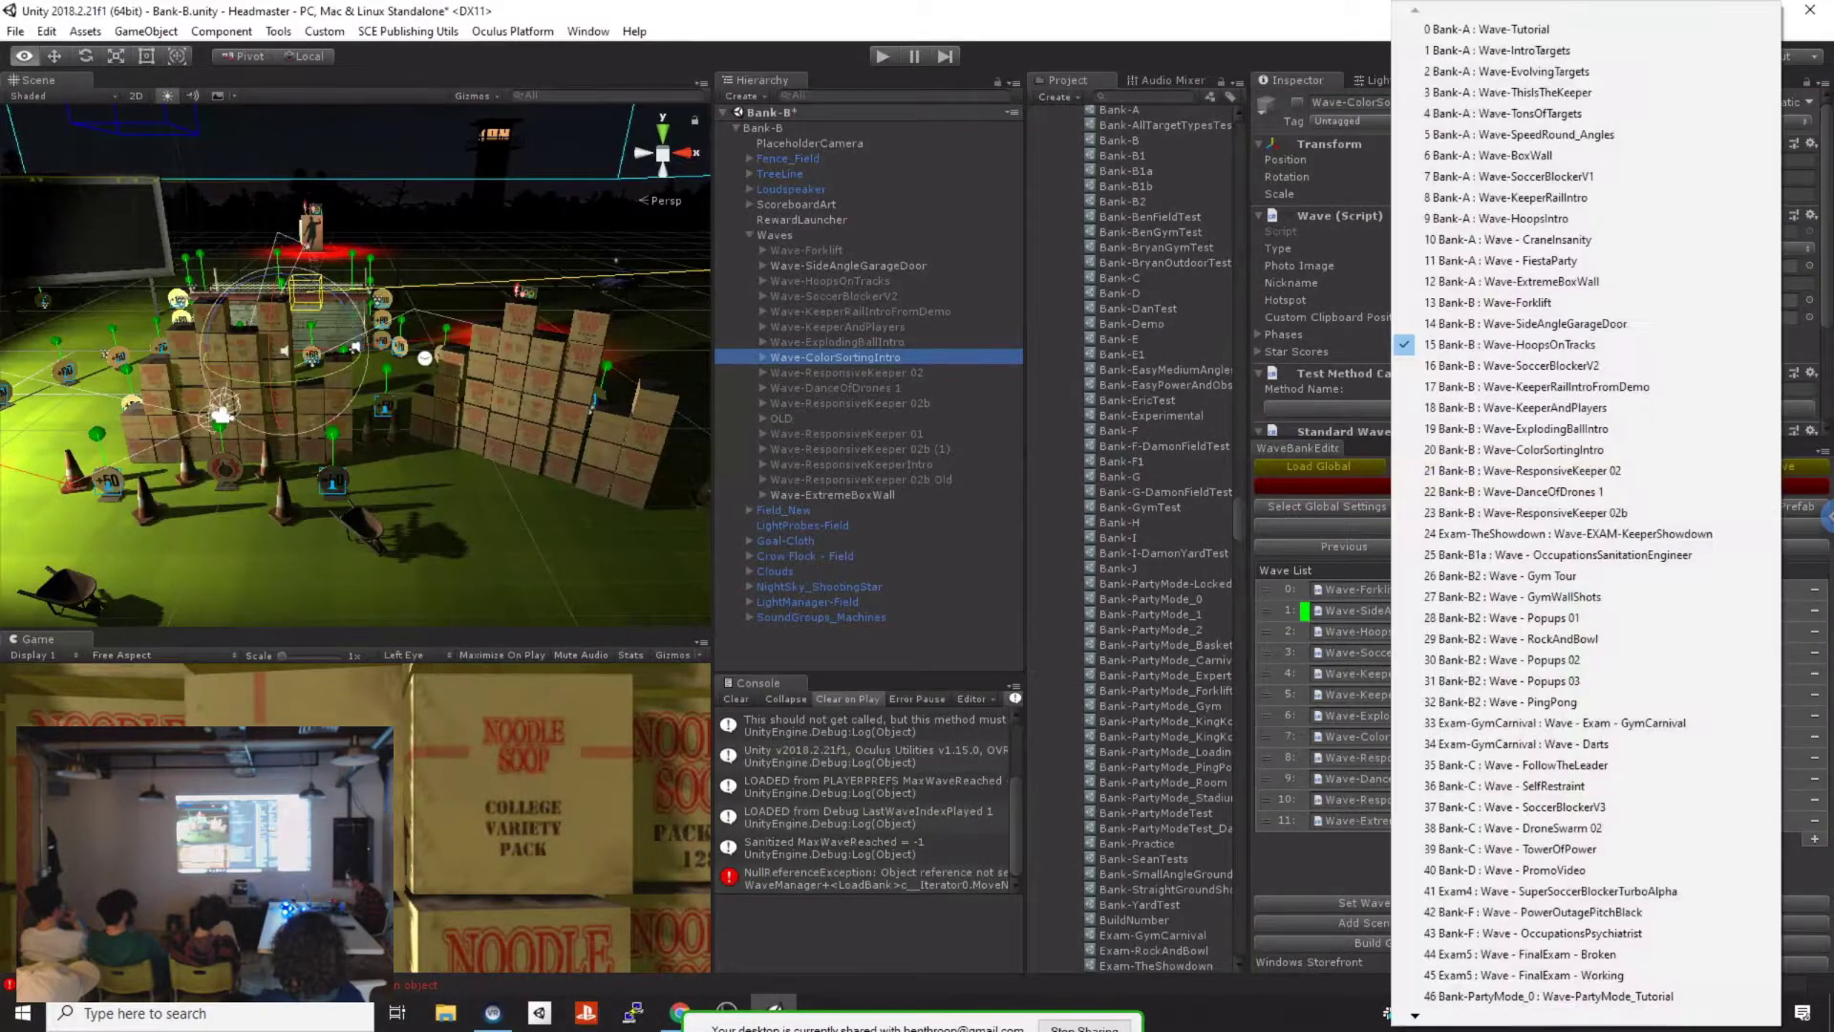
key(Escape)
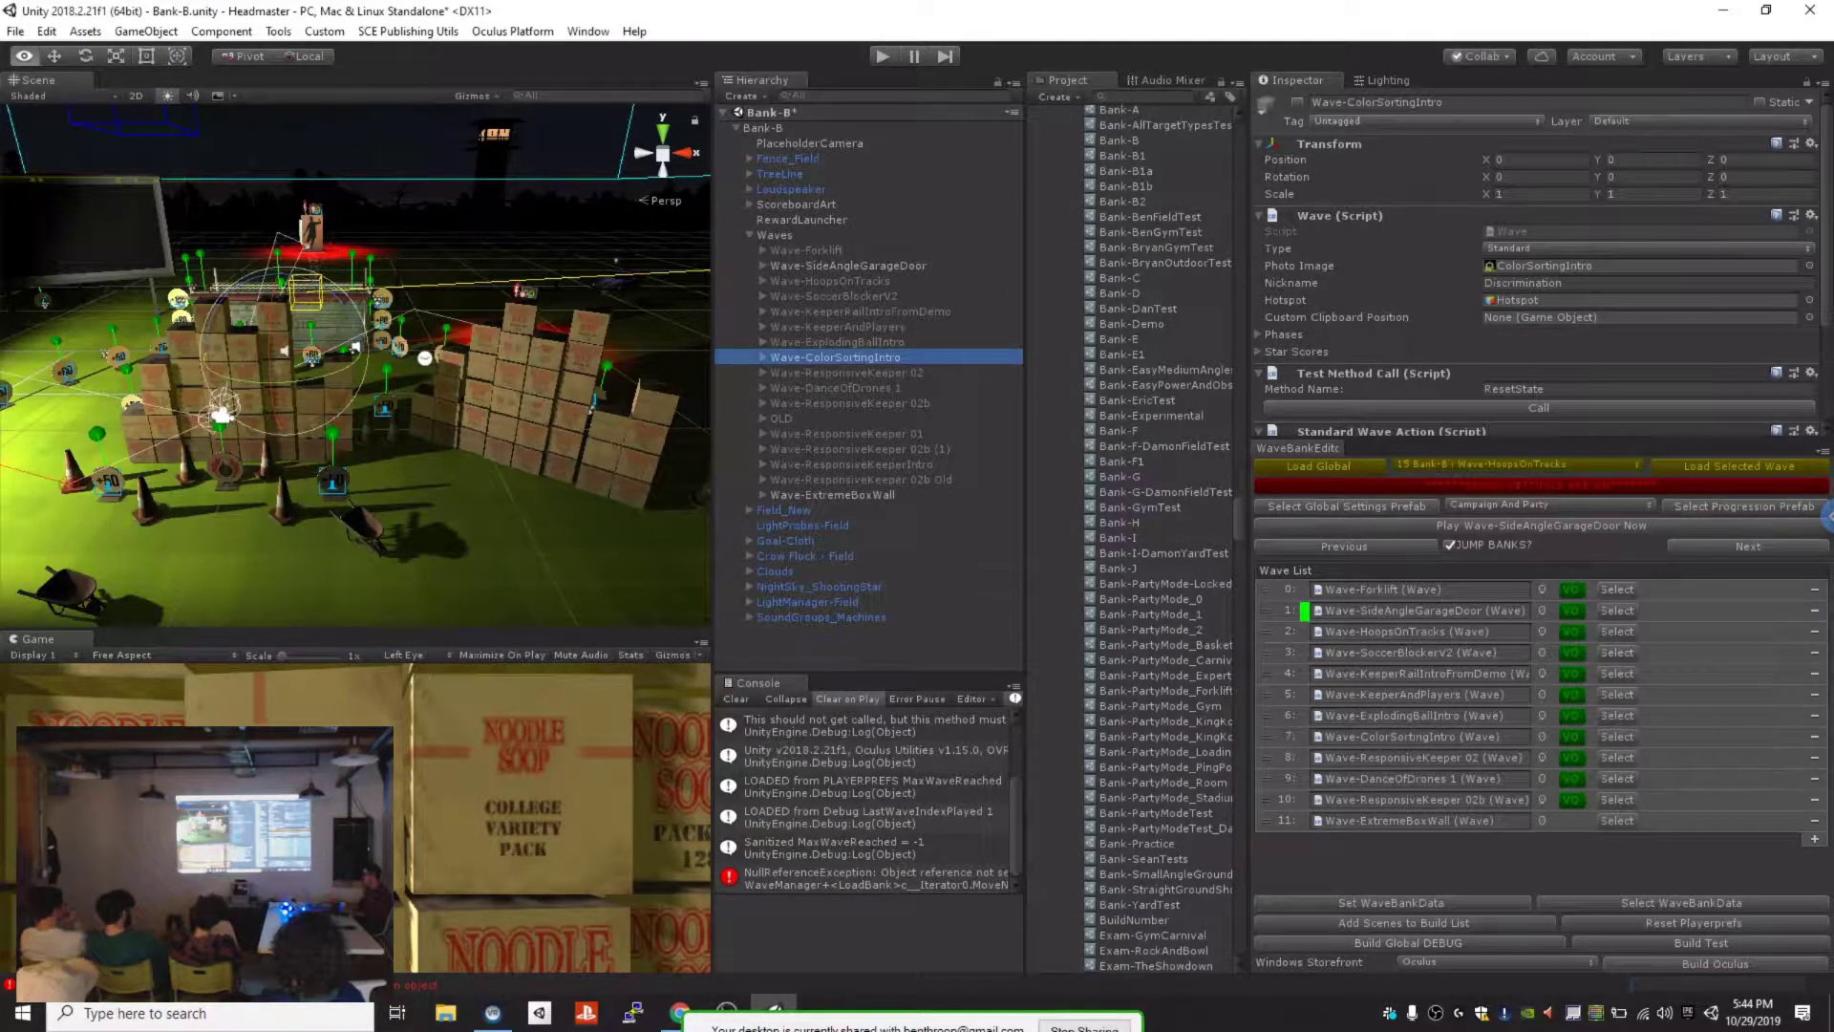
click(1572, 632)
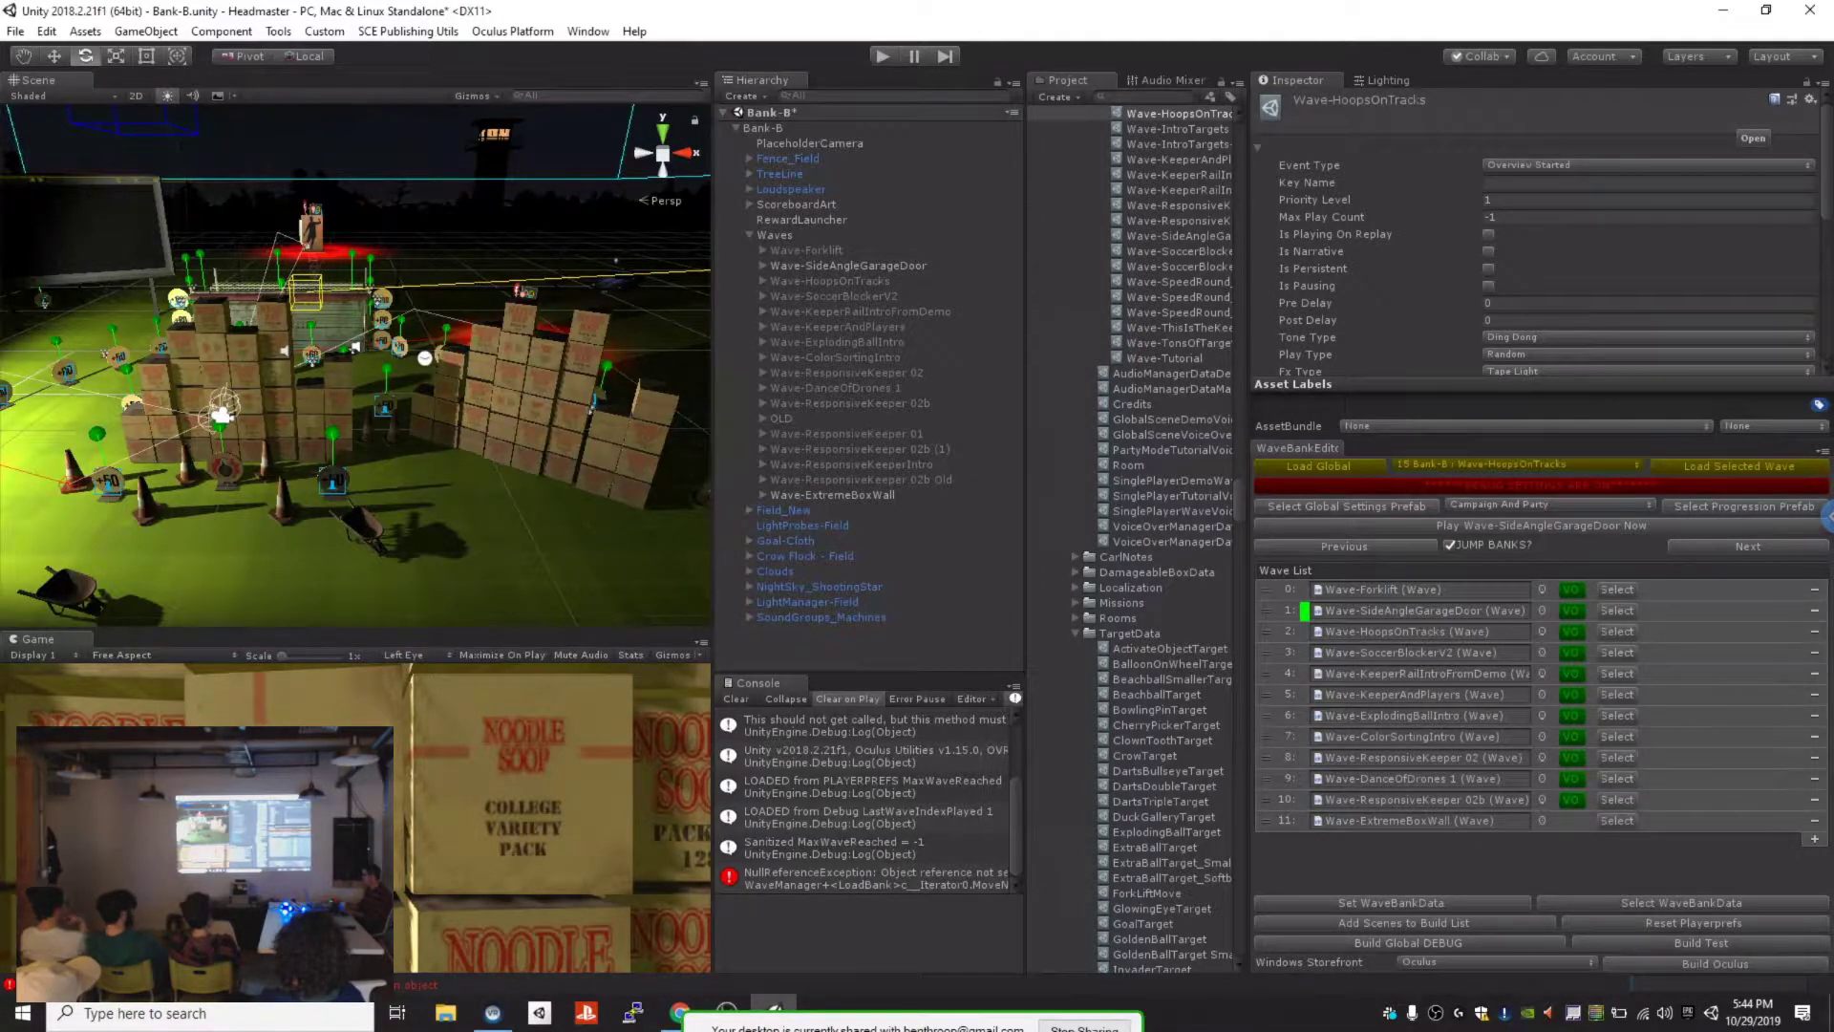
click(1572, 758)
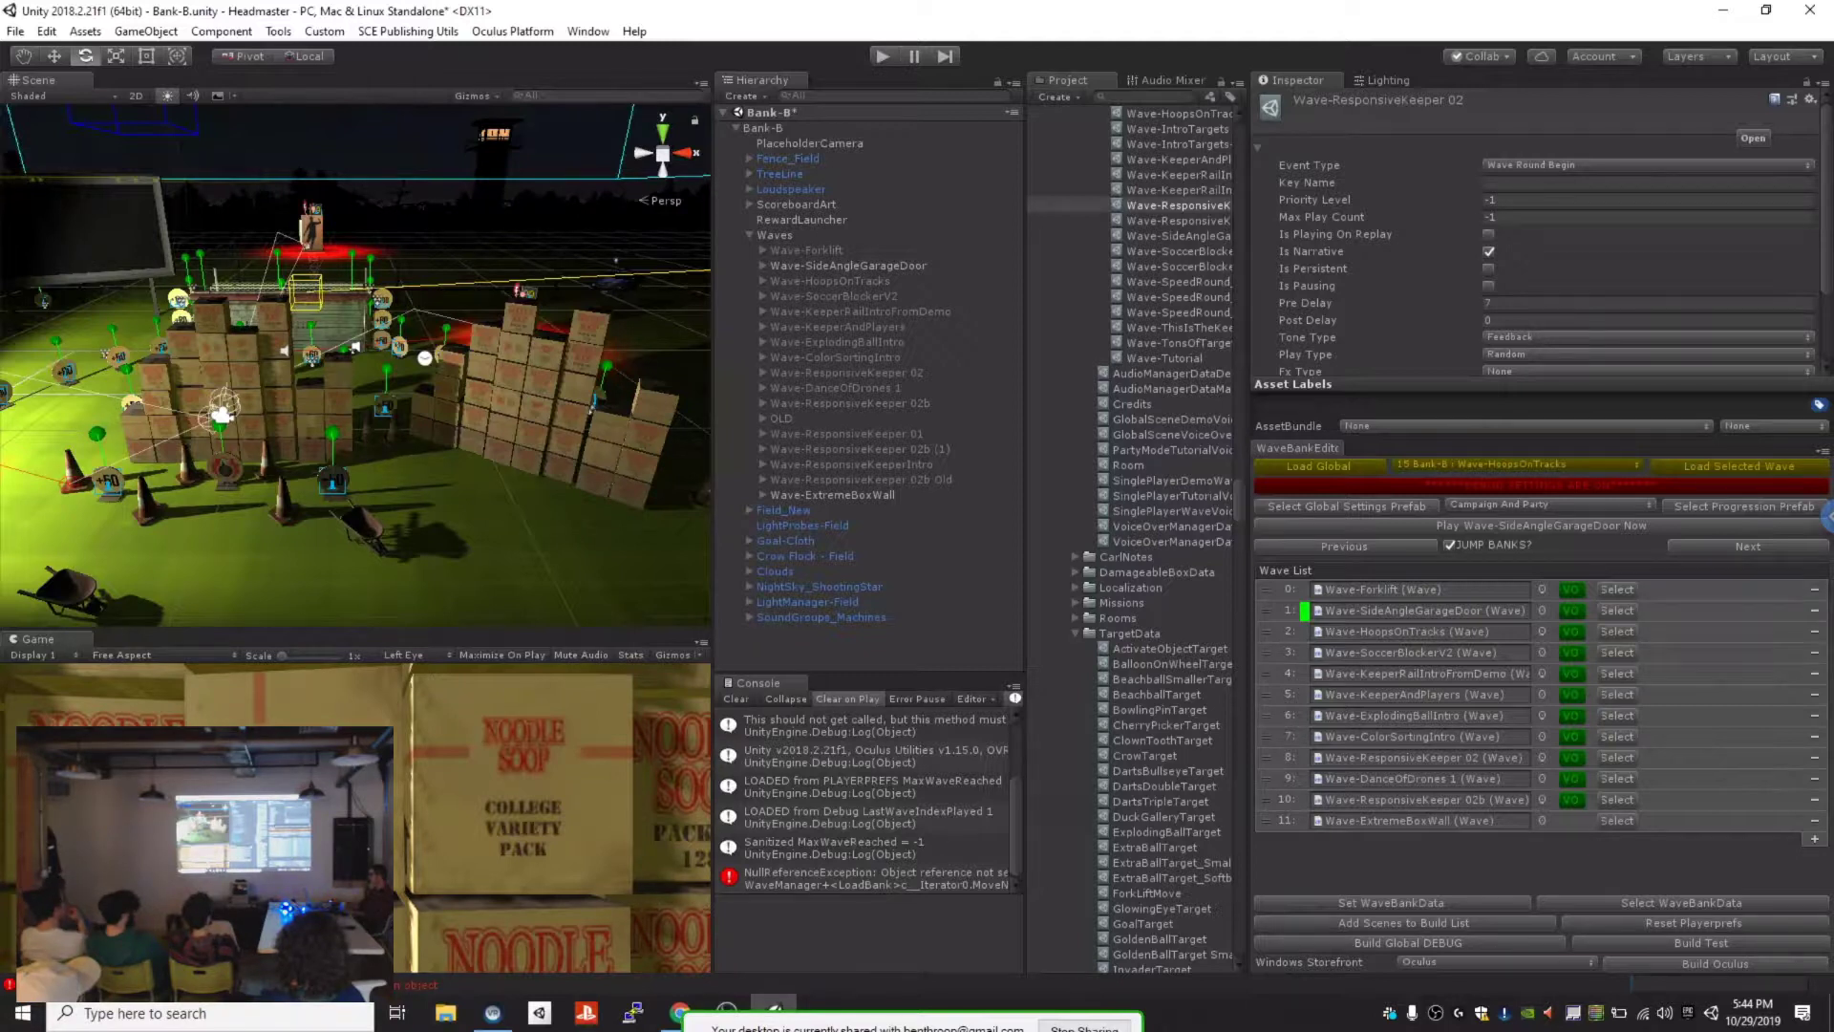
click(1572, 611)
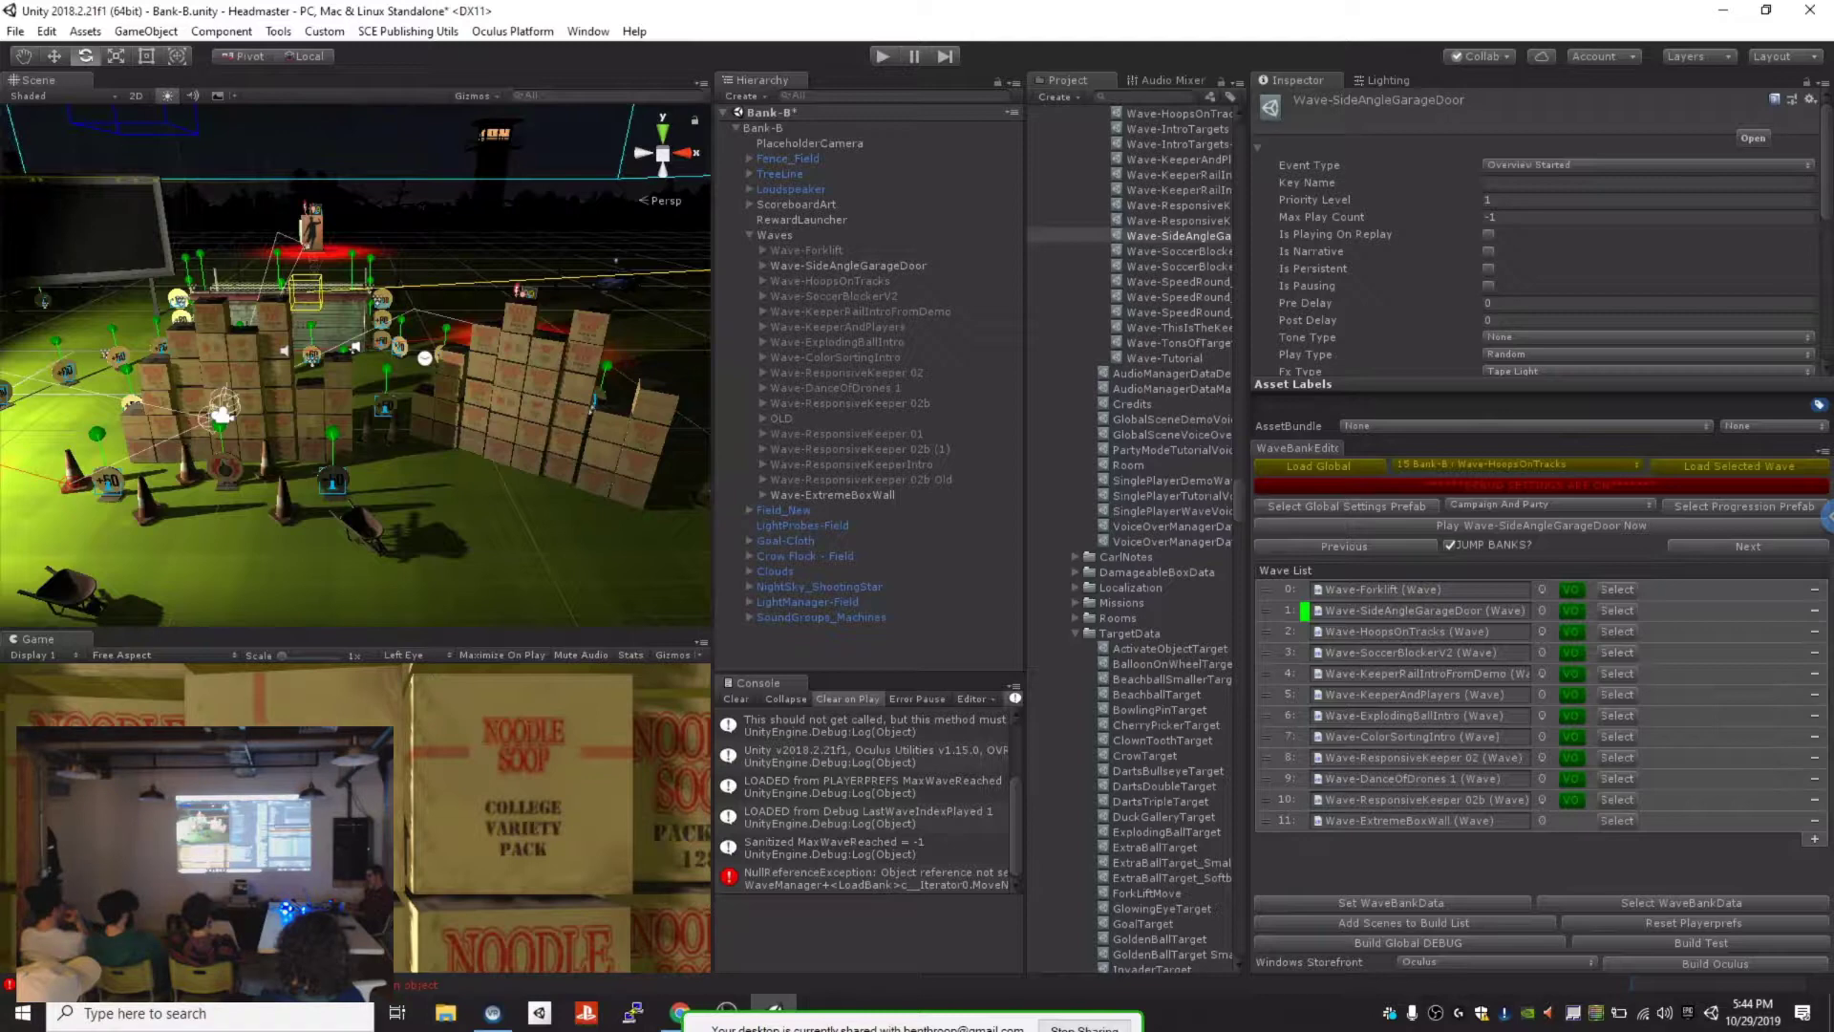
Step: View Wave-Forklift's voice-over data and its location in the project's audio Waves folder, then reopen Wave-SideAngleGarageDoor's data
click(1572, 589)
scroll(1132, 383, up, 3)
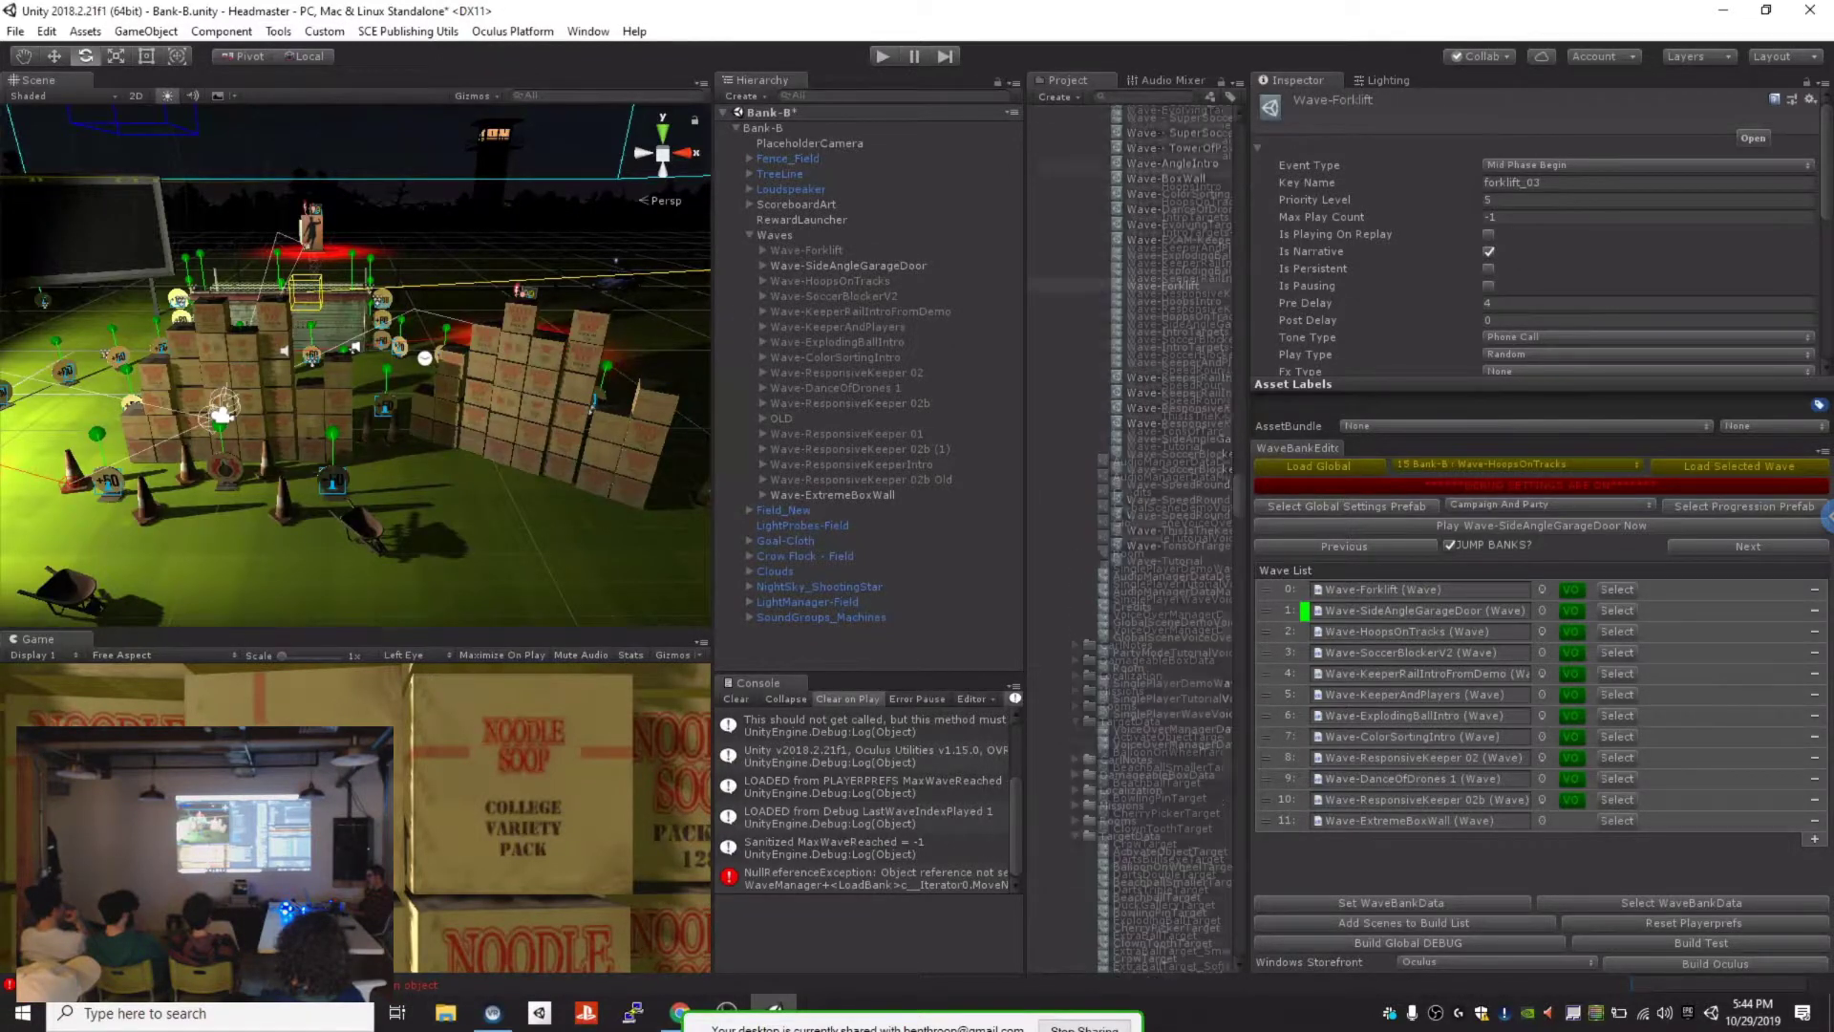
click(1162, 286)
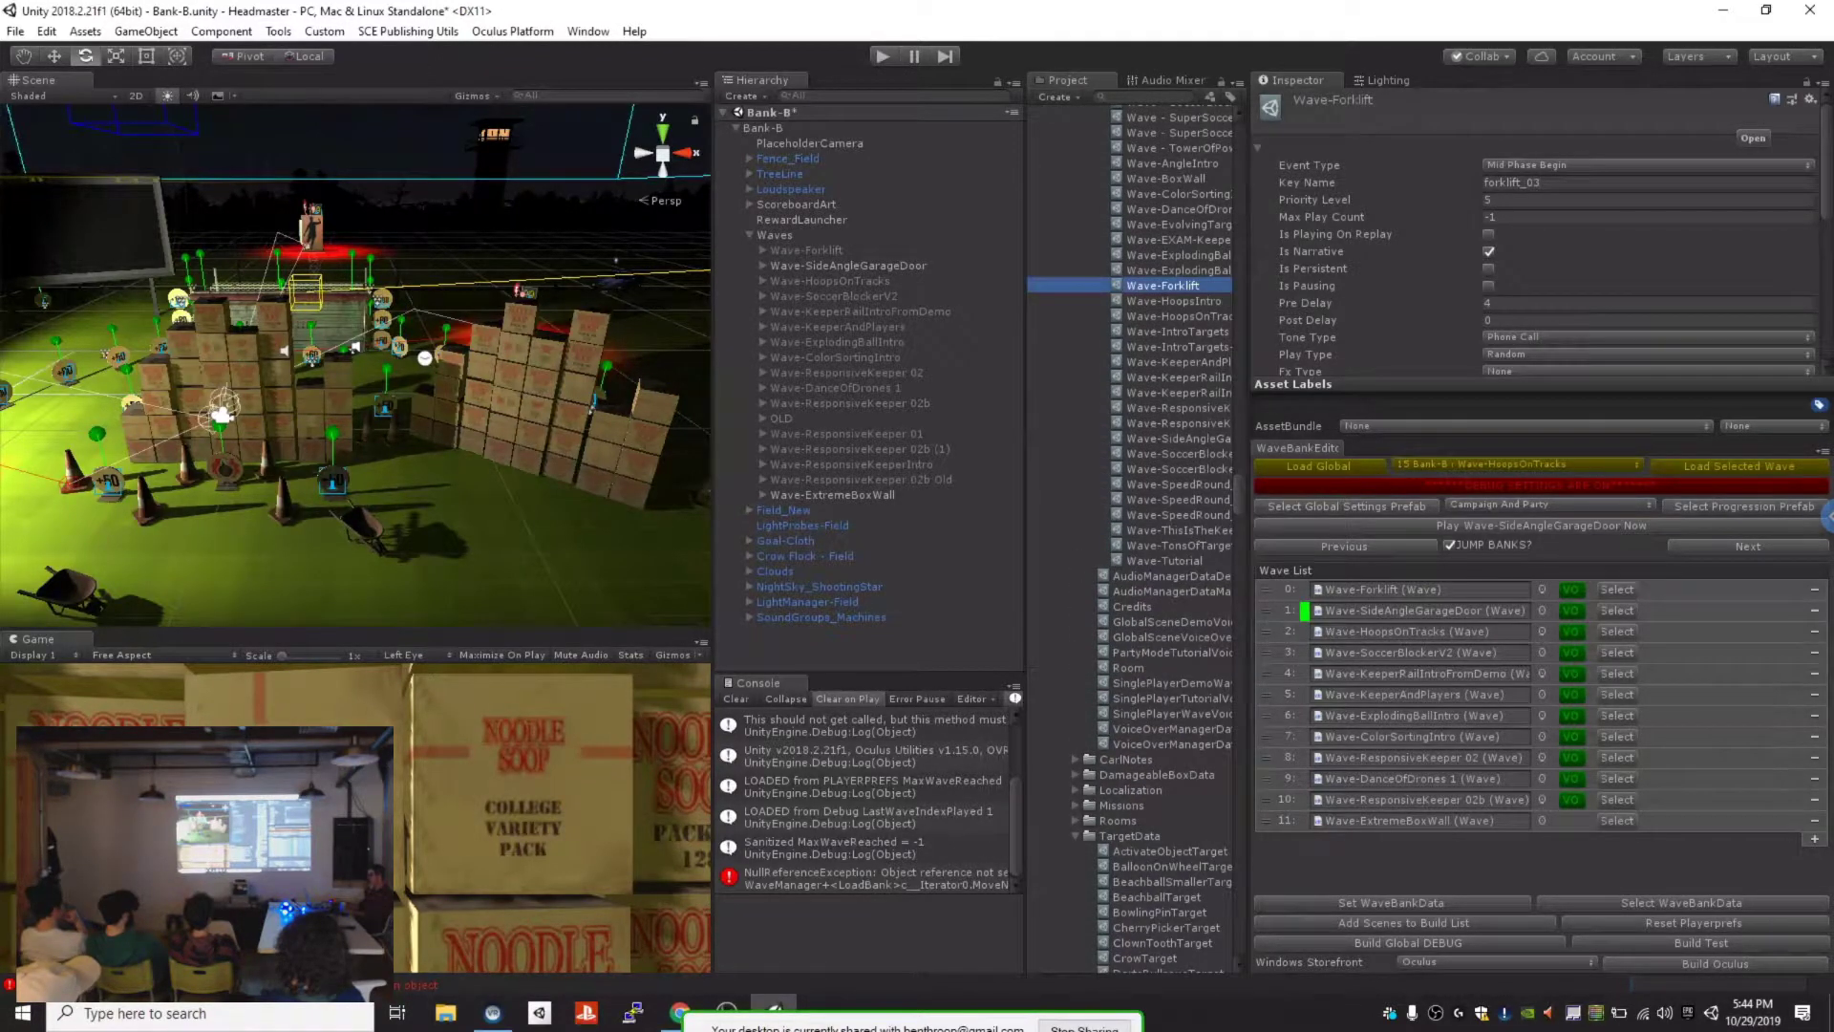
scroll(1133, 535, up, 15)
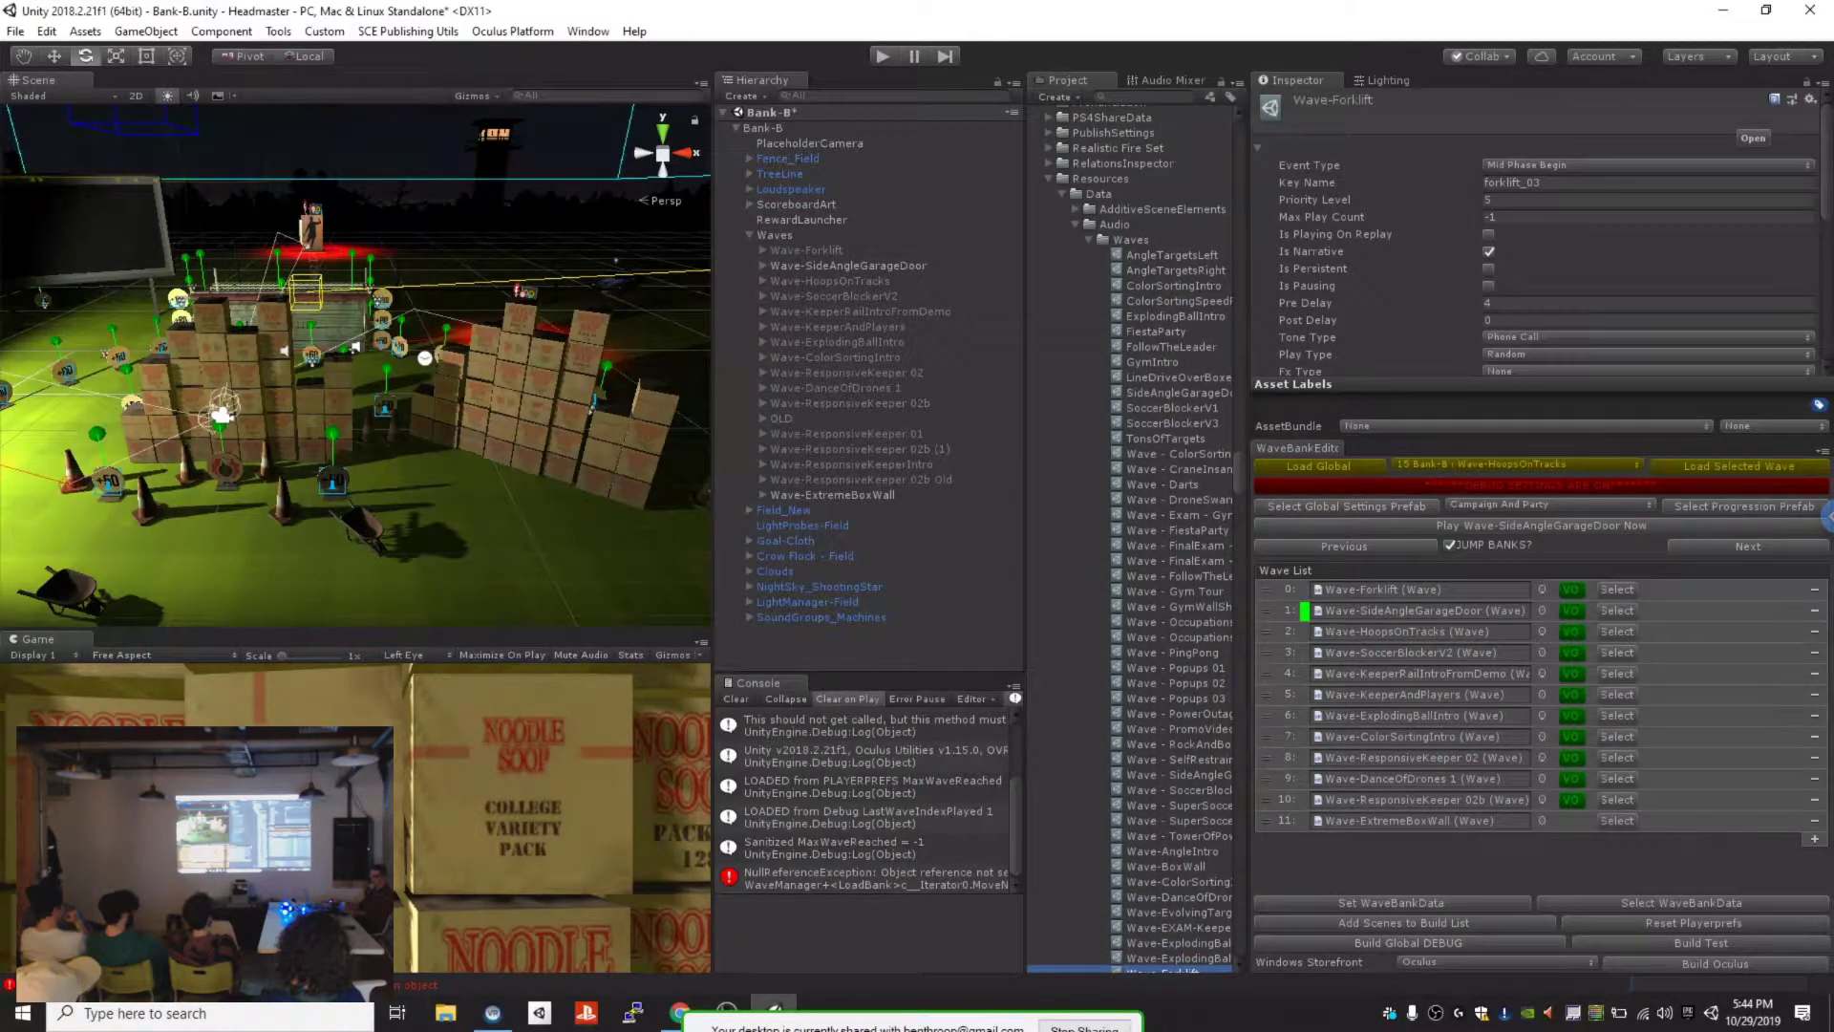
click(1572, 610)
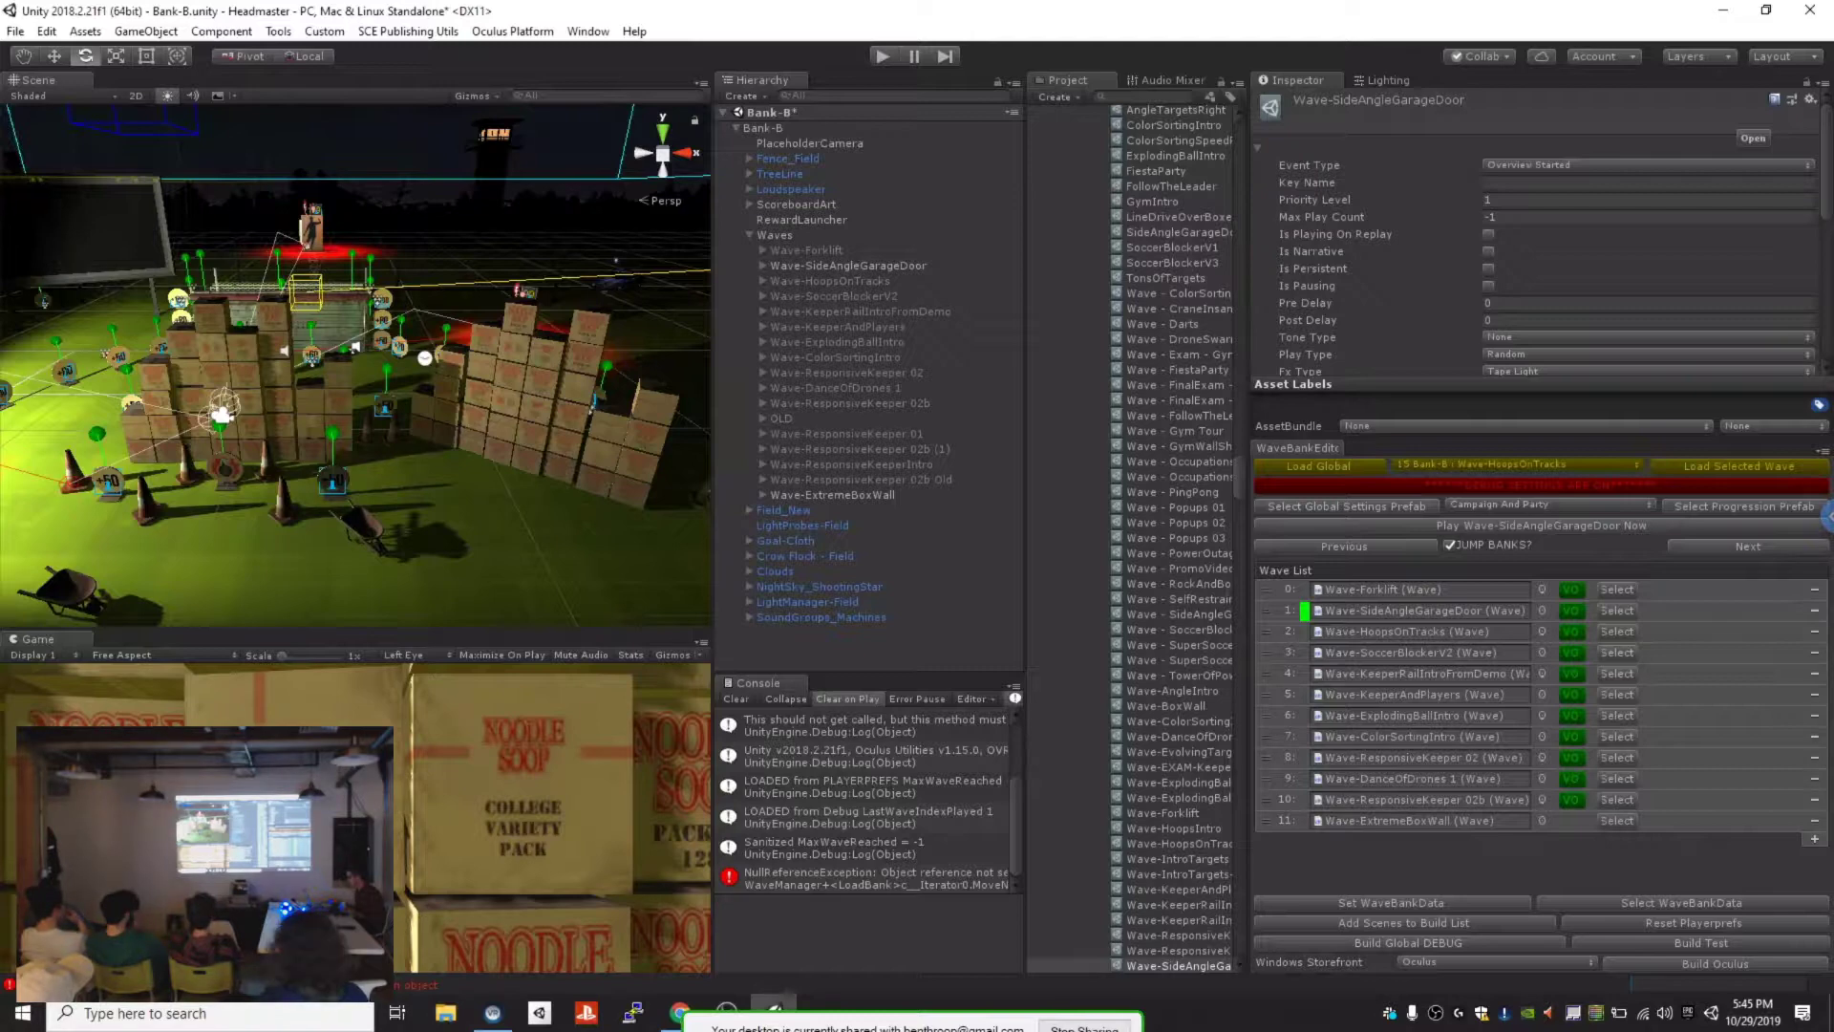
Step: Switch to the Google Slides presentation and advance it to the Build Tools slide
key(alt+Tab)
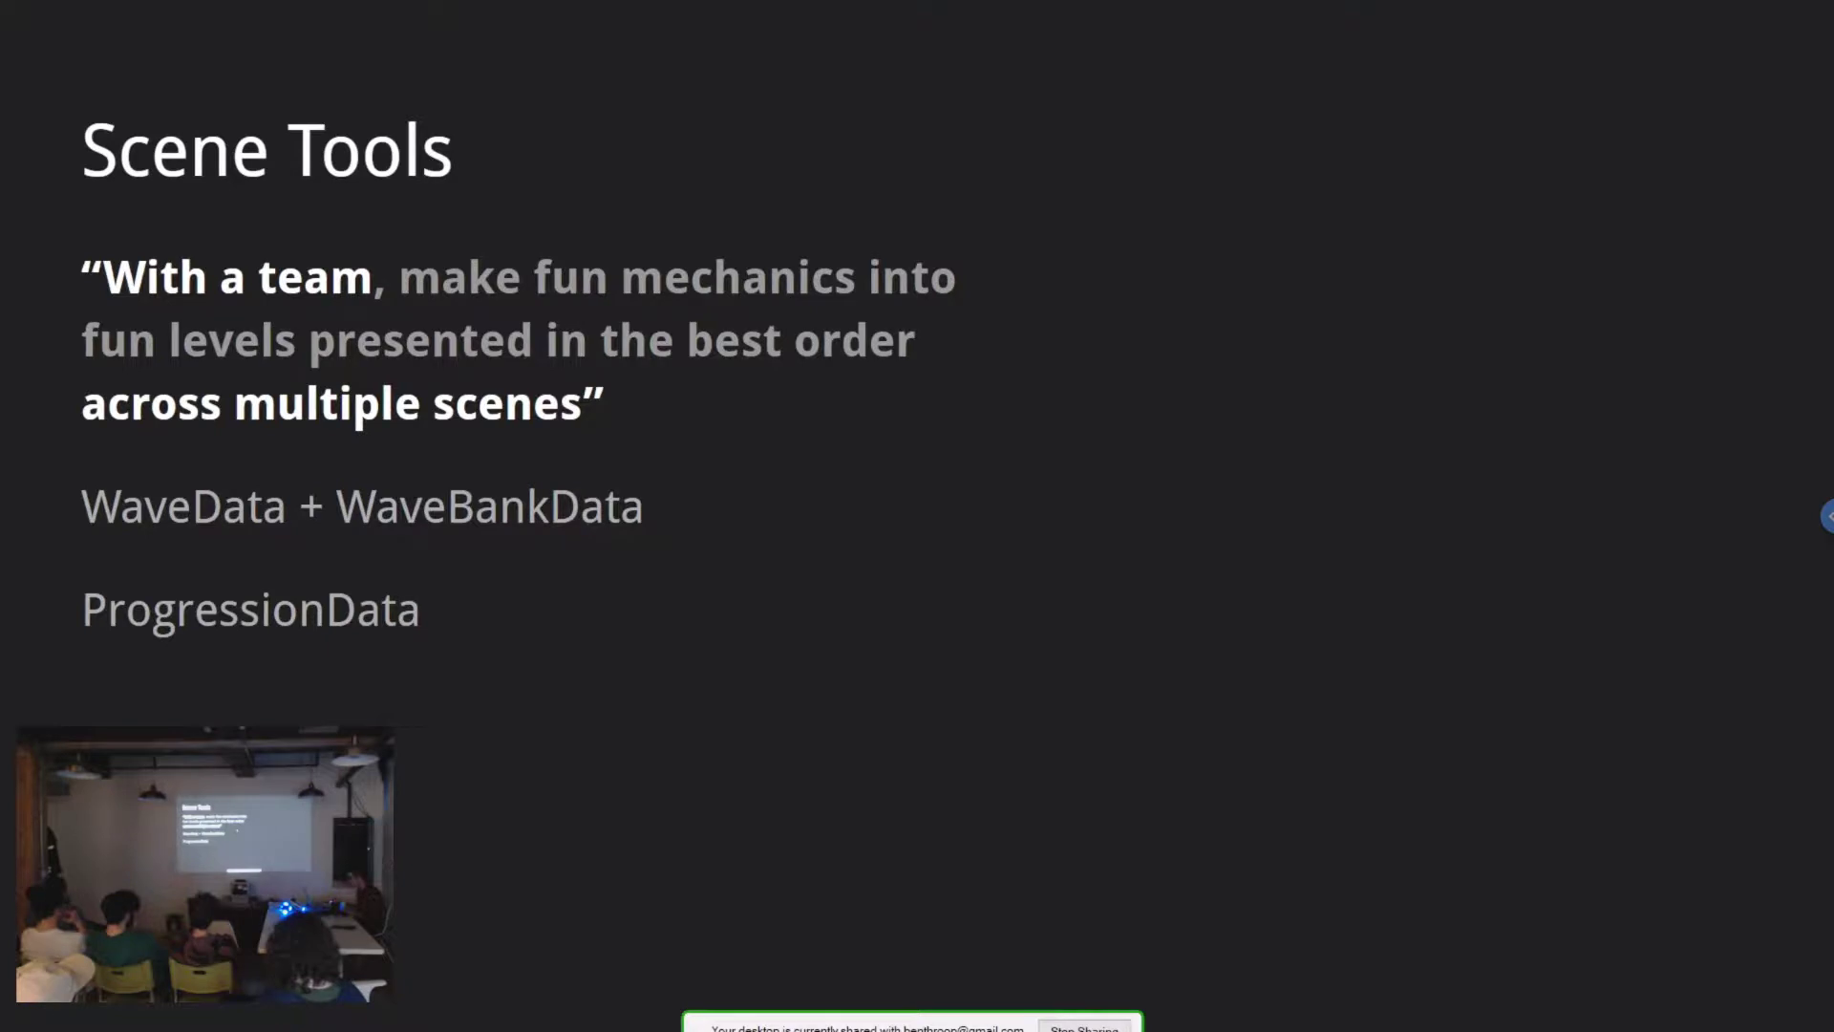
key(Right)
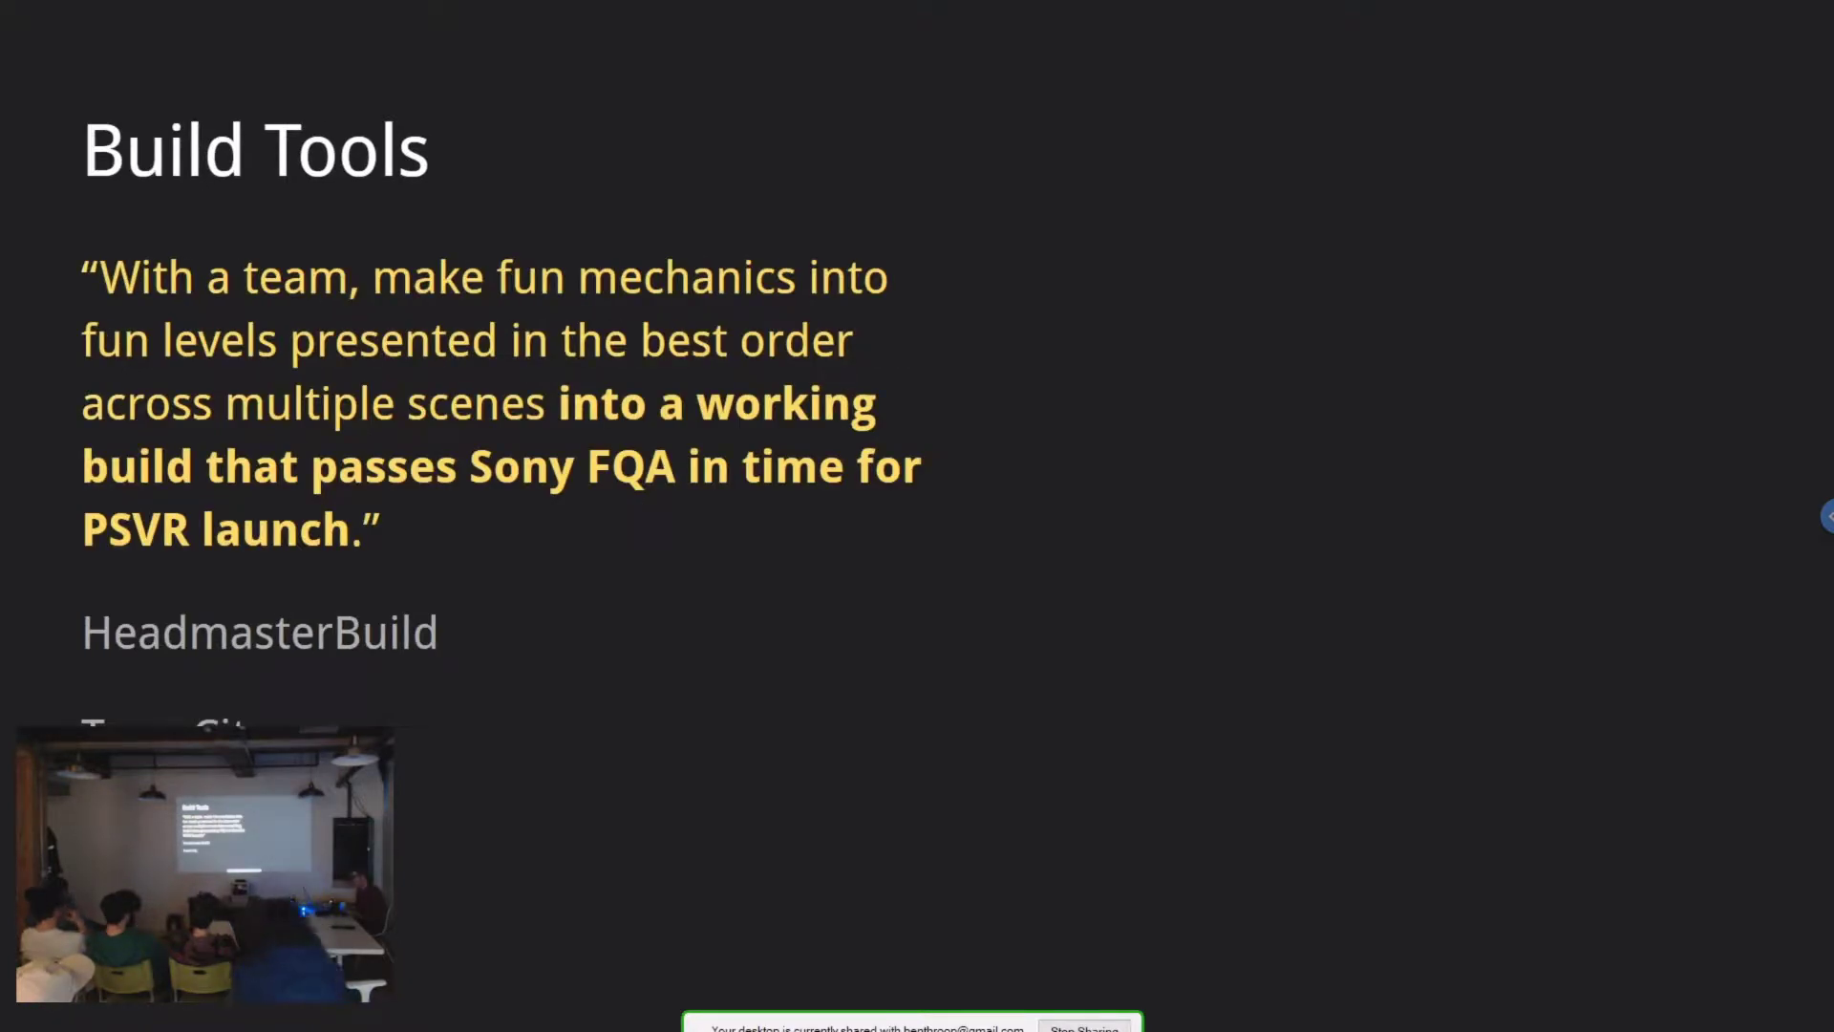
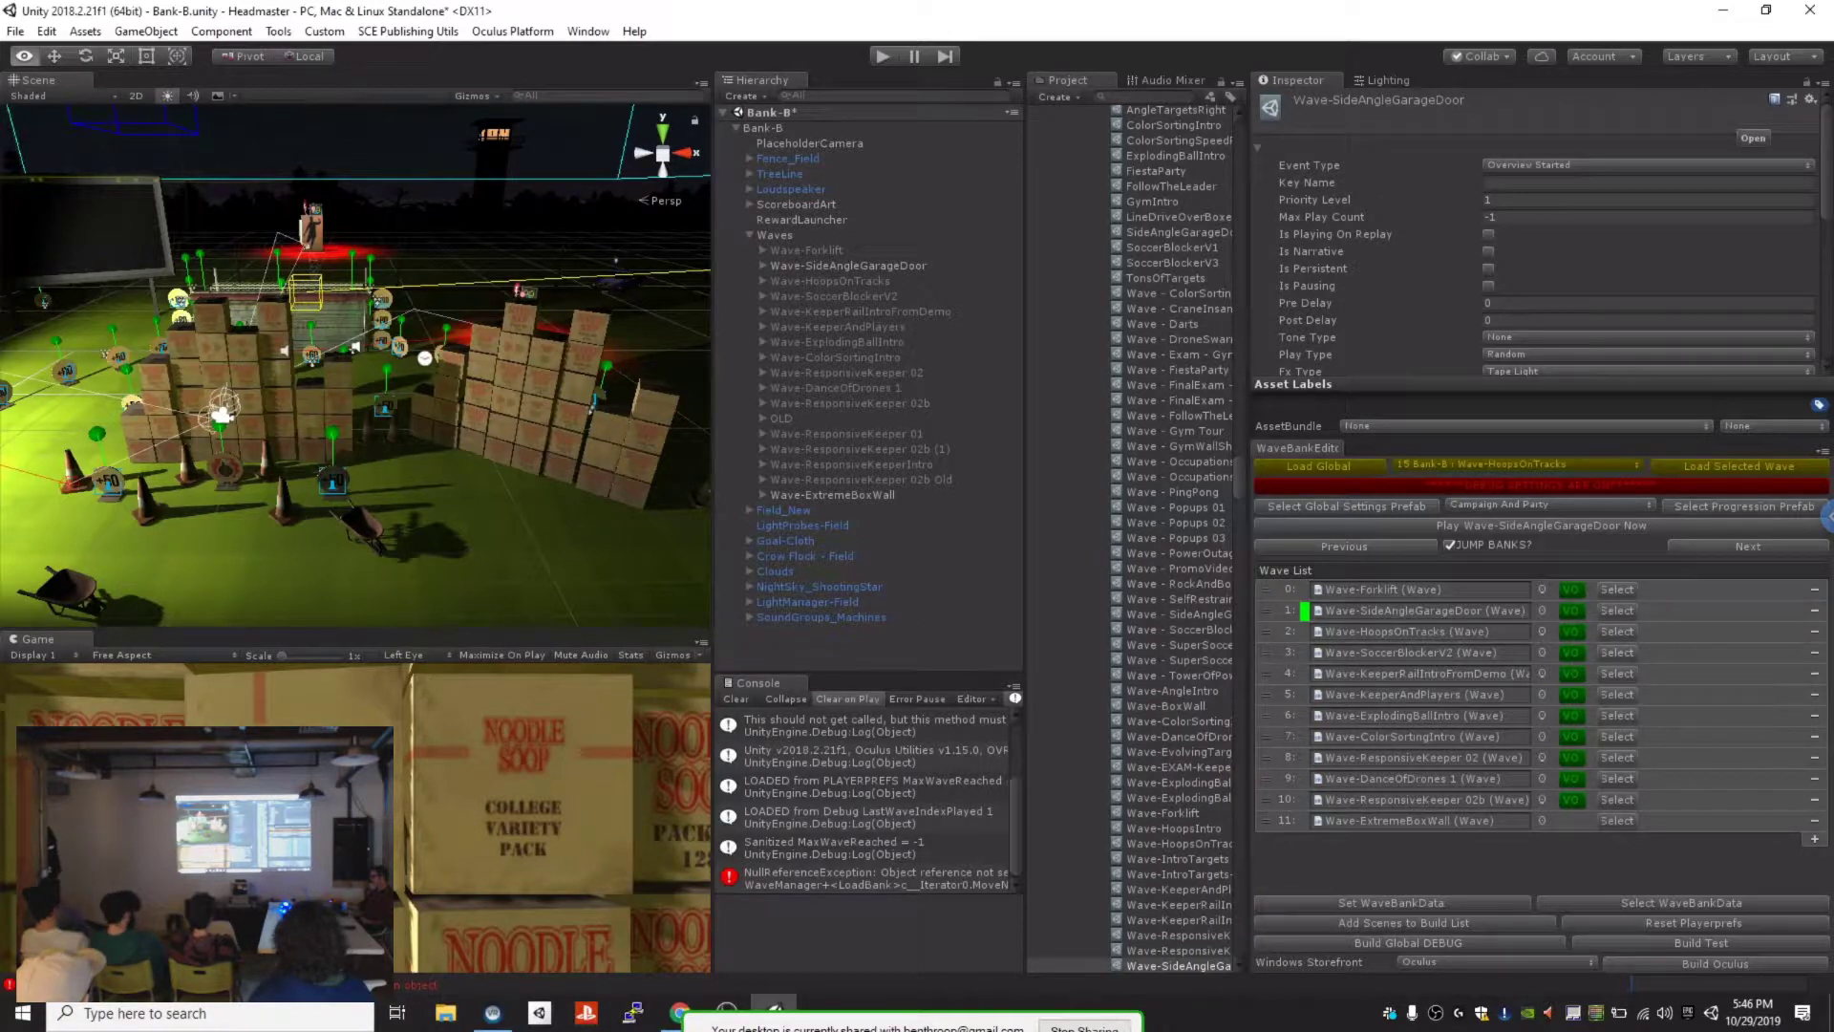
Step: Turn the debug settings off, then select the global settings prefab and review its debug options in an enlarged Inspector
click(1542, 486)
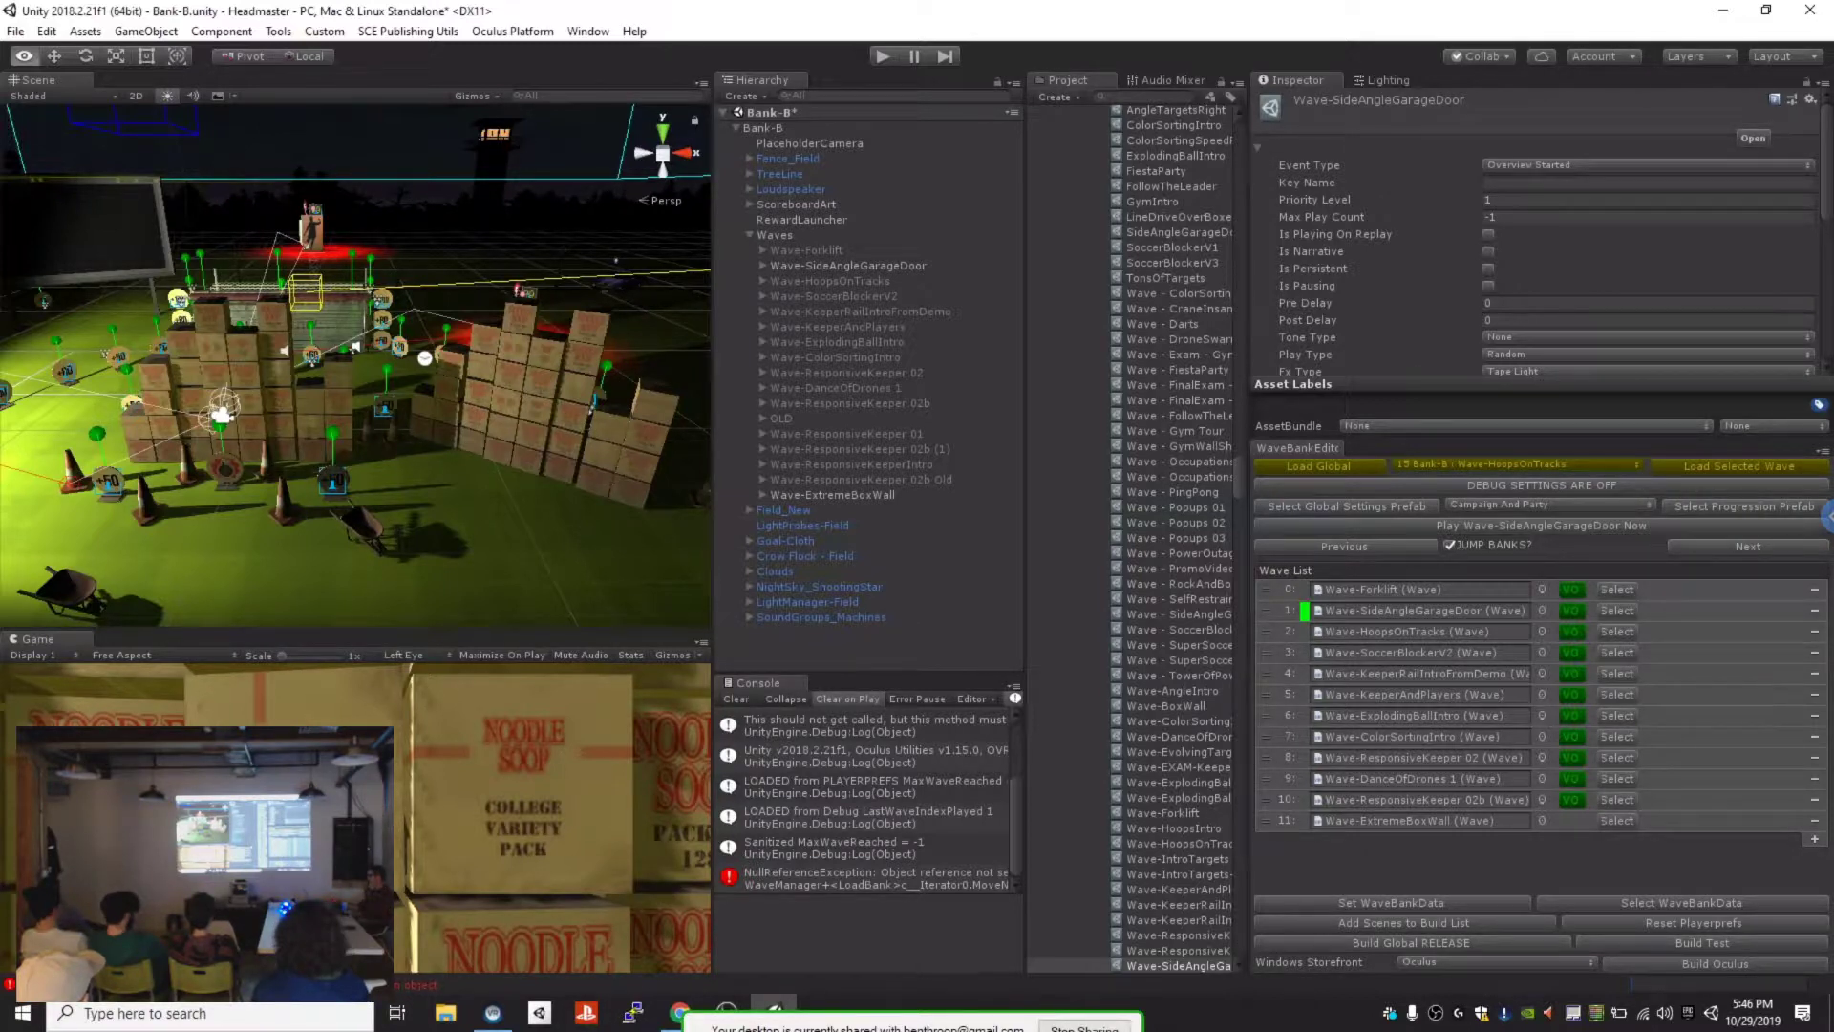
click(1352, 506)
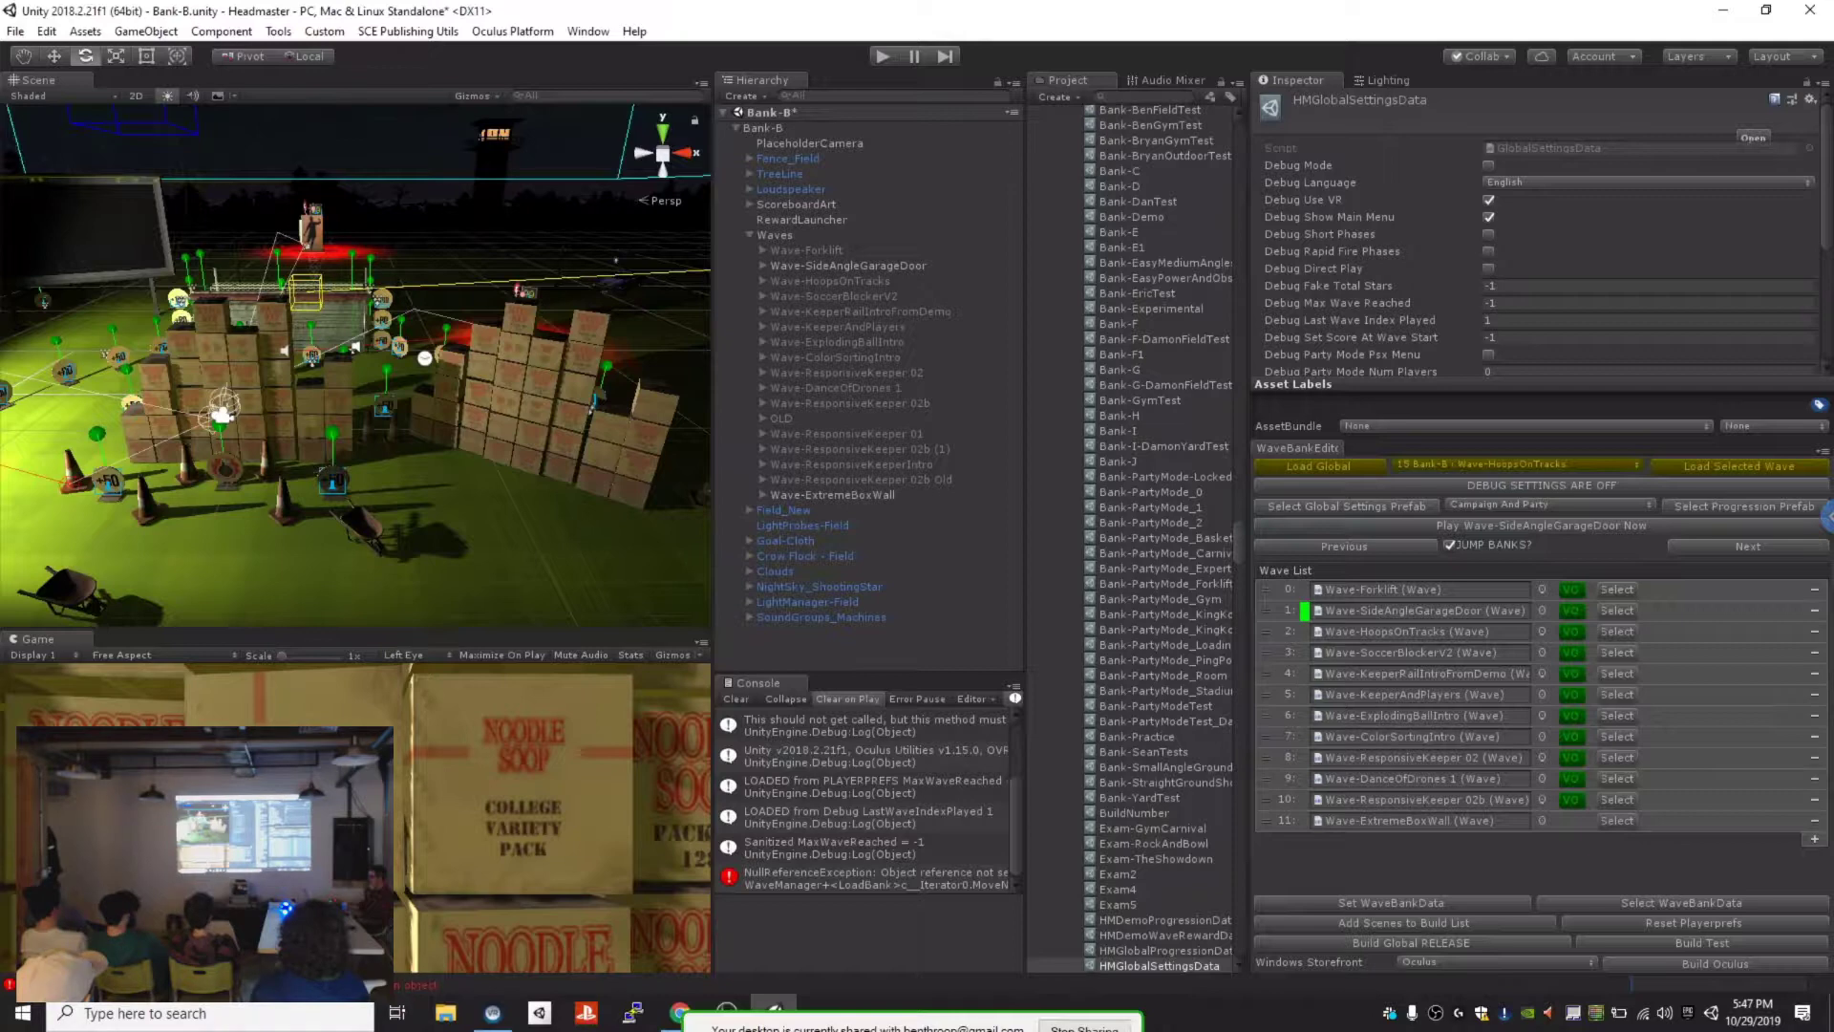
drag(1538, 440, 1539, 636)
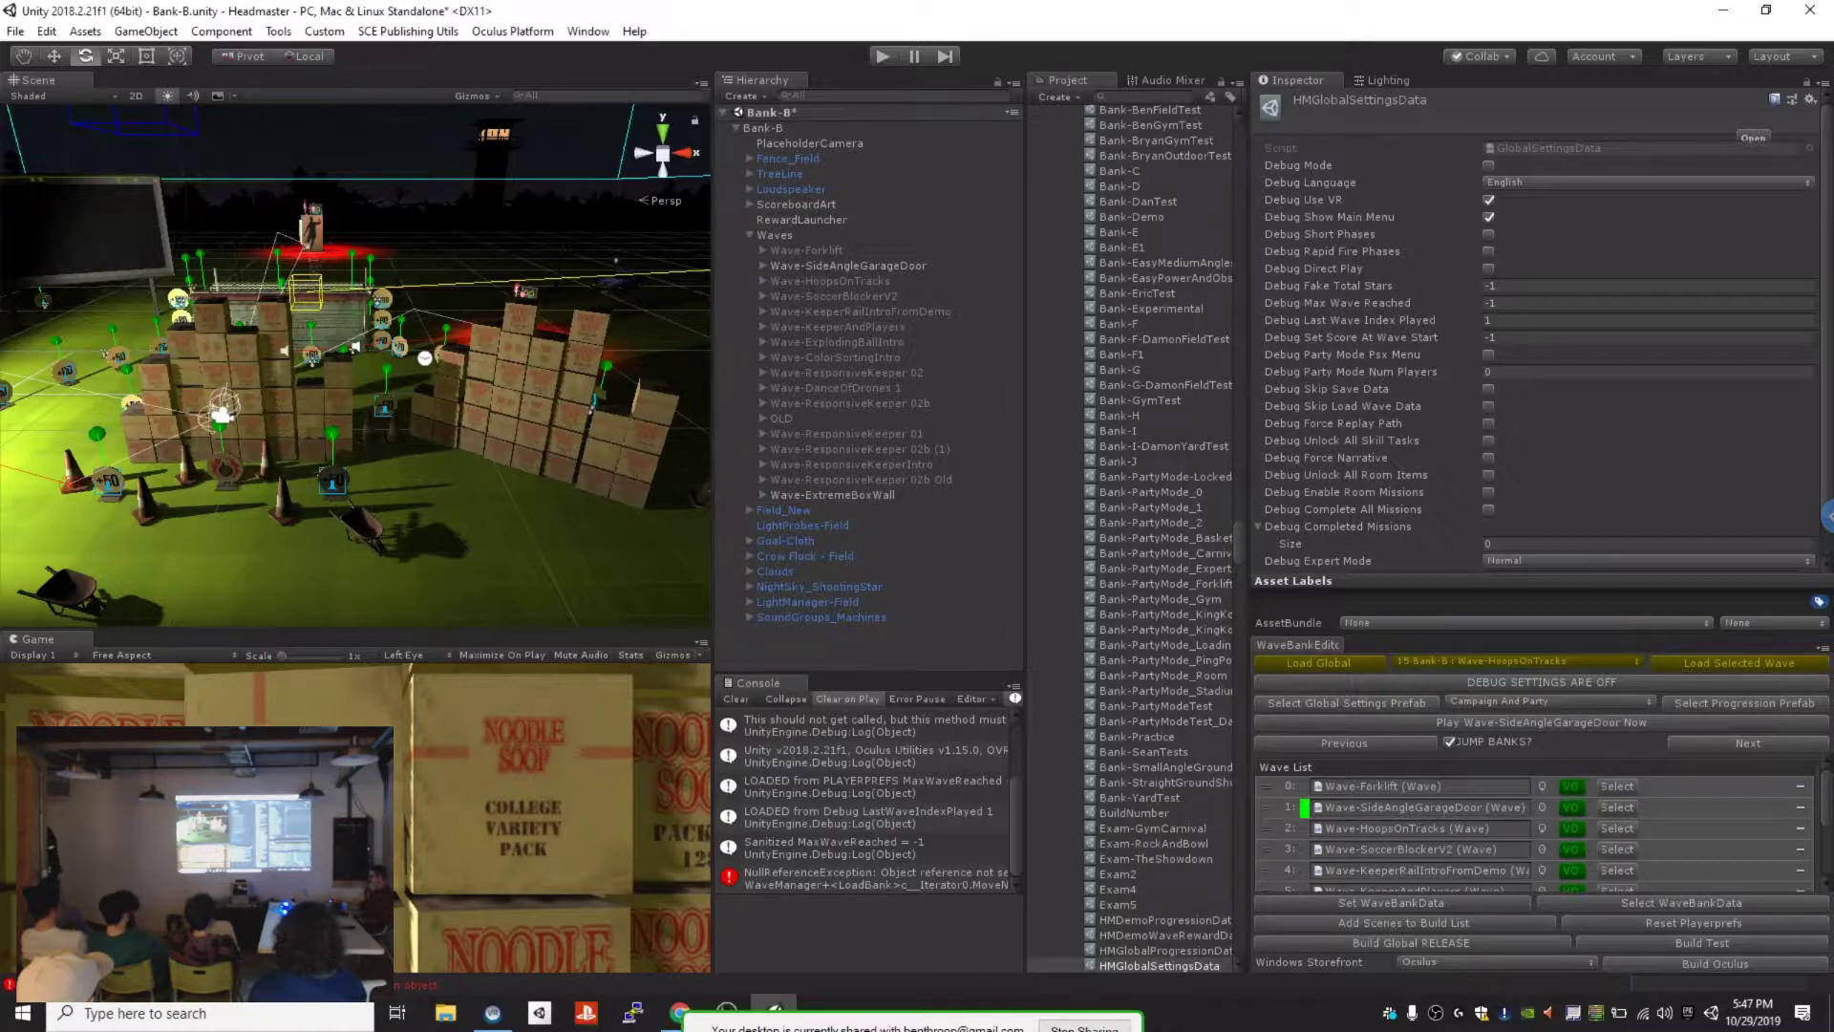
scroll(1538, 334, down, 1)
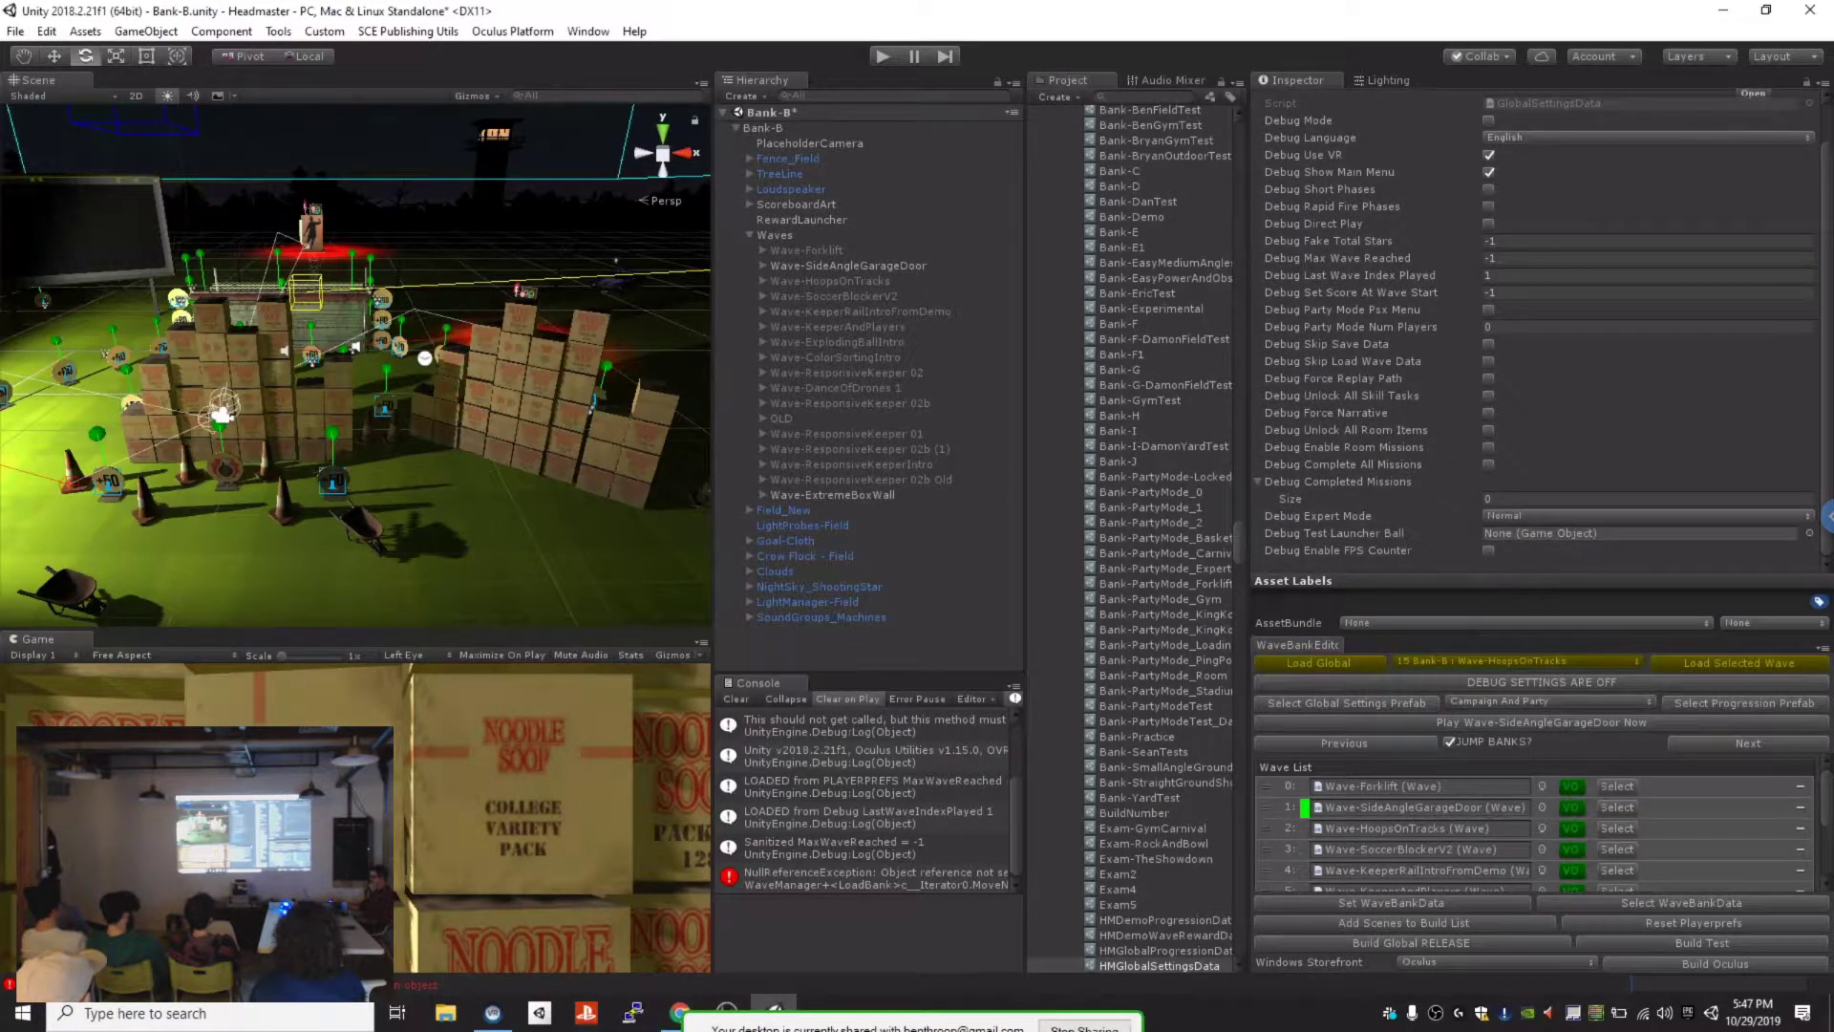
click(1542, 682)
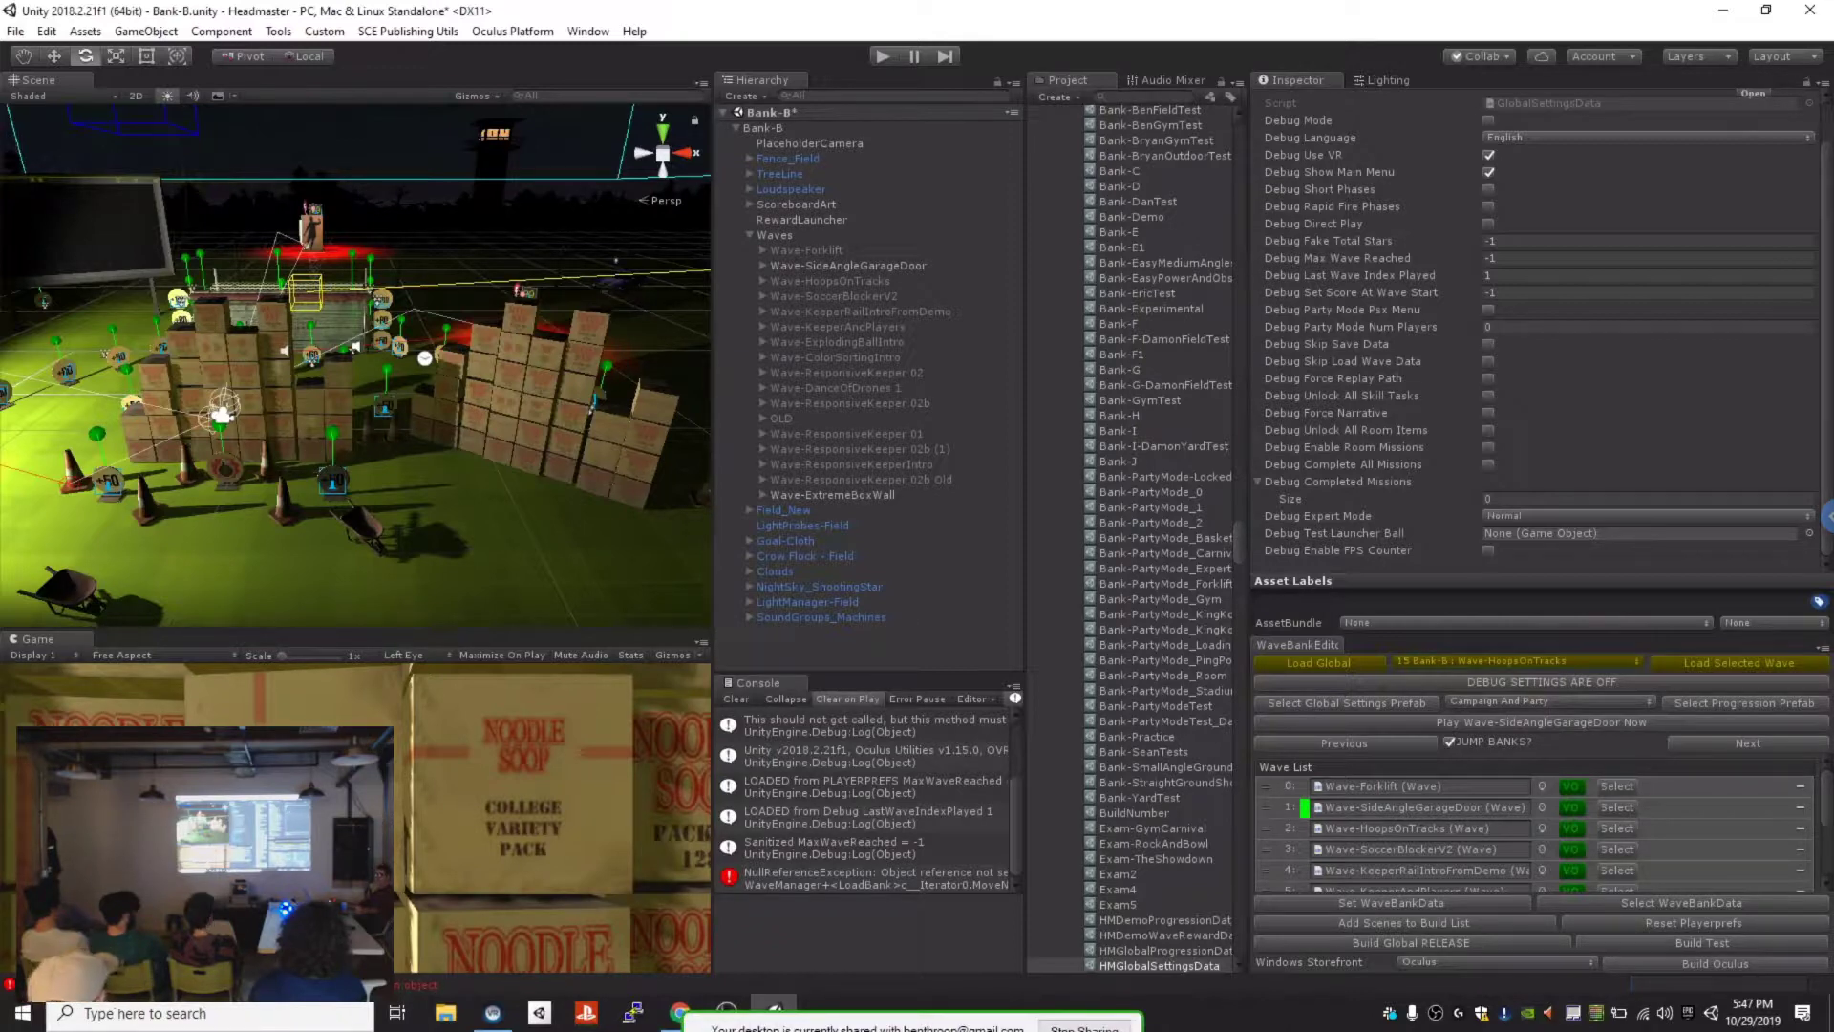
scroll(1416, 393, up, 1)
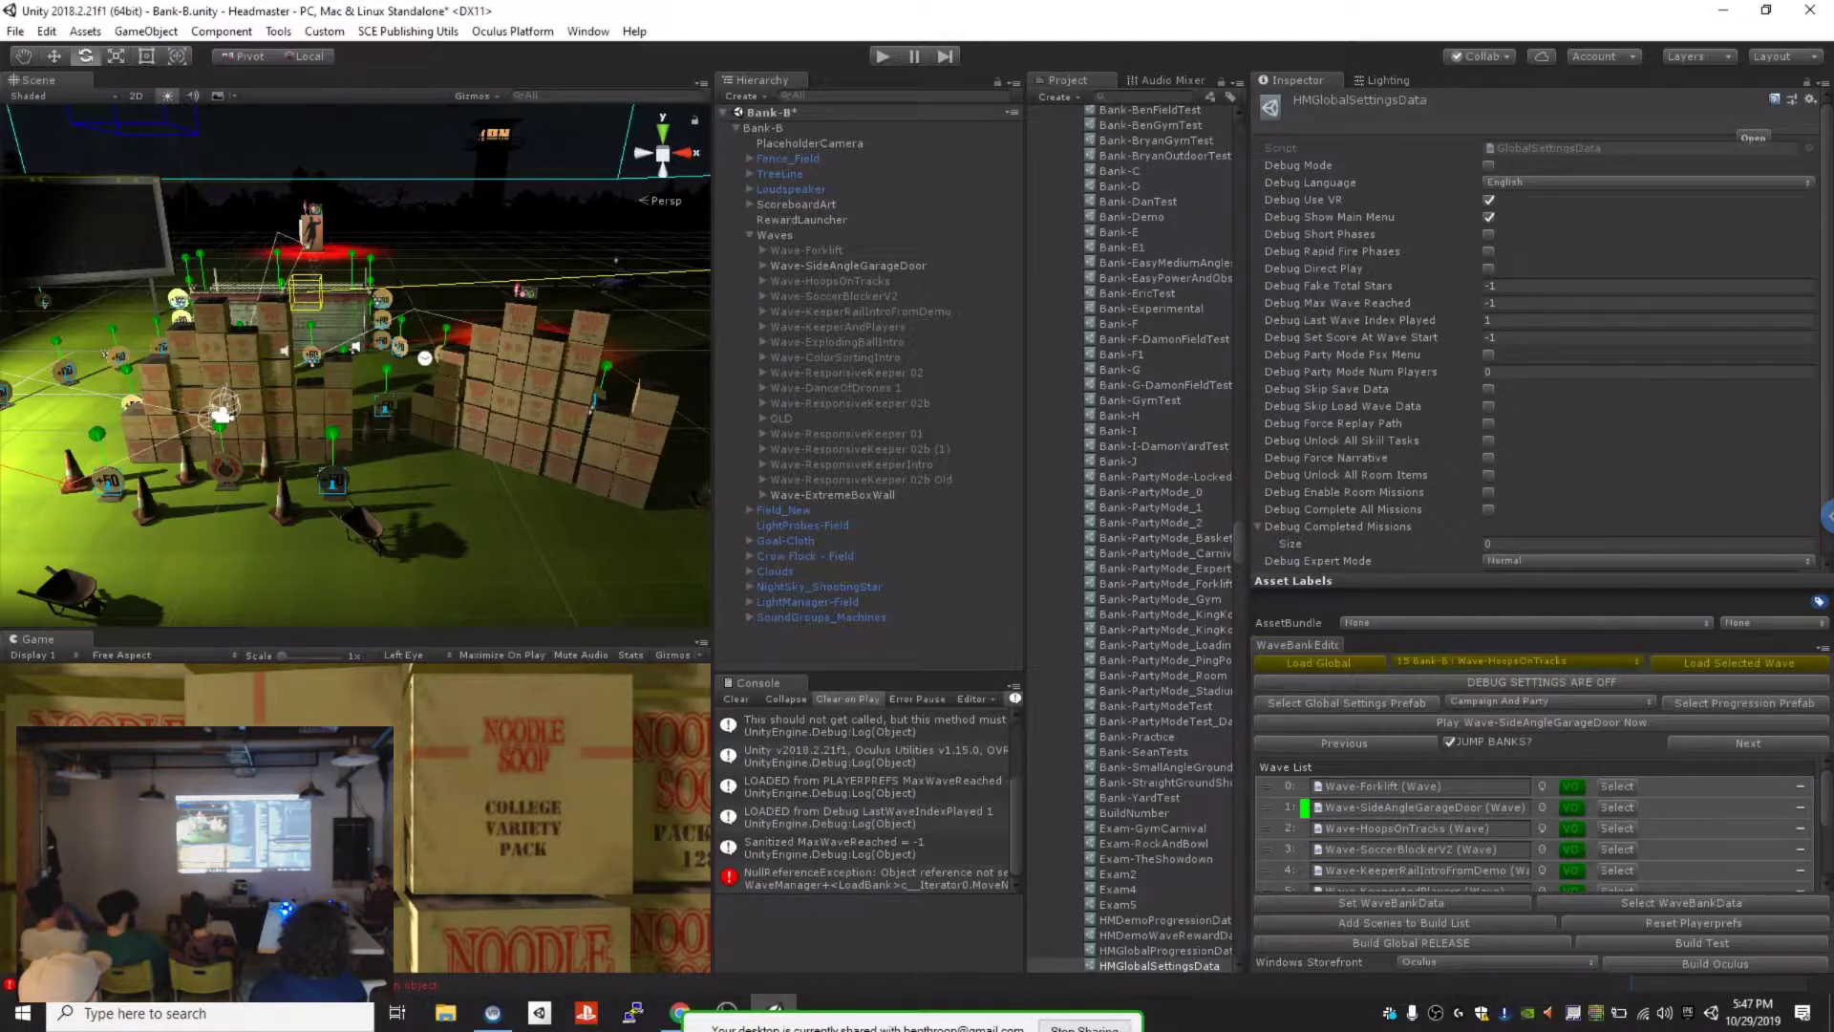
scroll(1538, 334, down, 1)
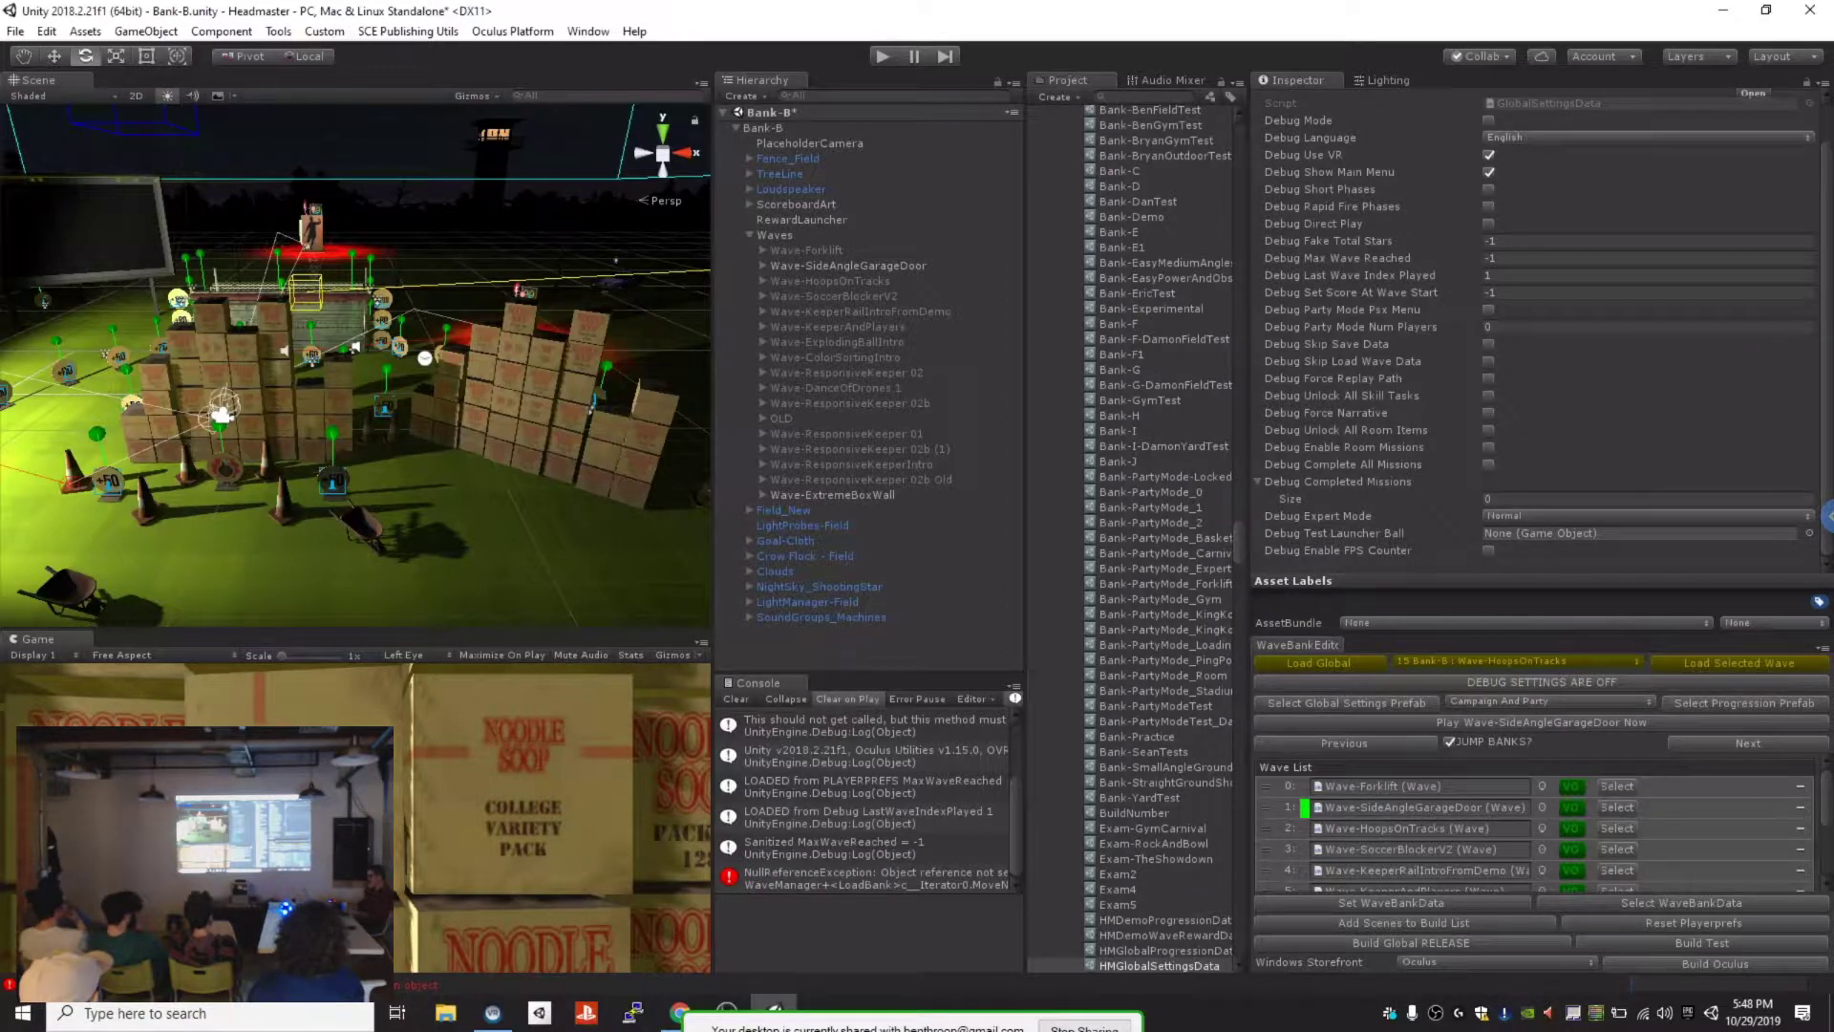
Step: Search the project assets for "headmas" and select the HeadmasterBuild script to show its code
scroll(1533, 821, down, 5)
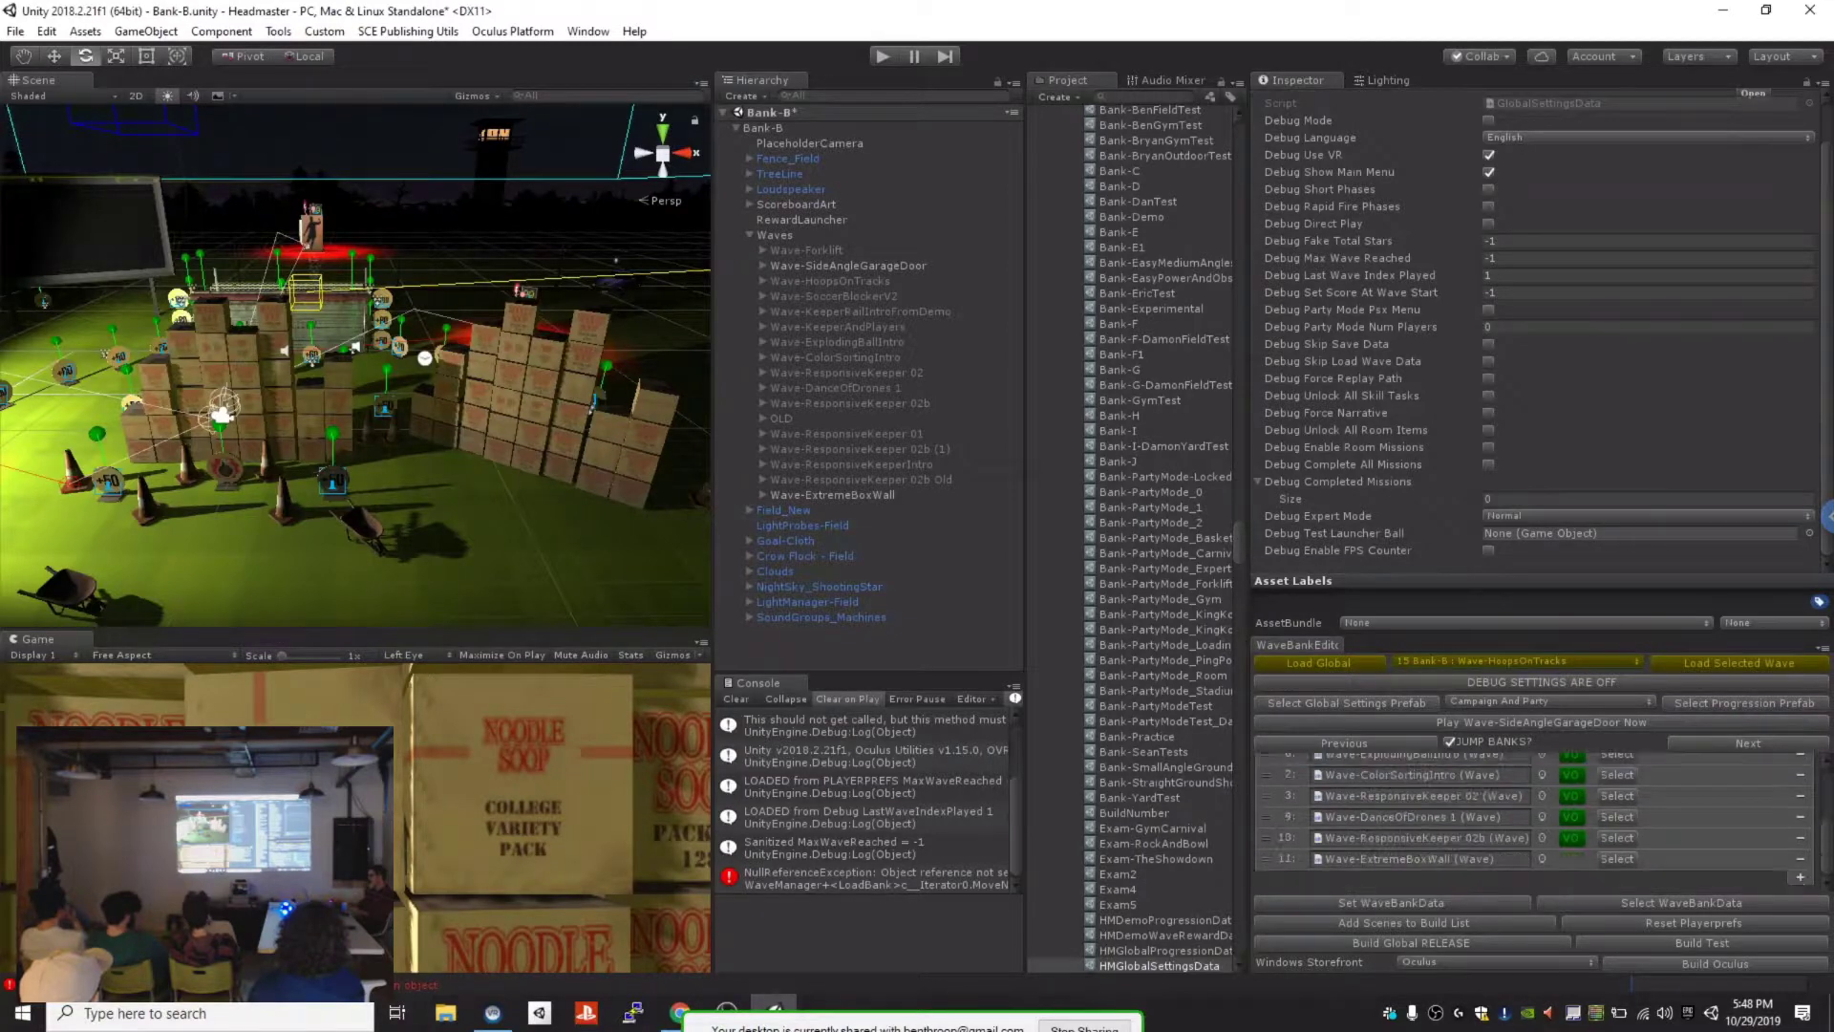
key(super)
key(super)
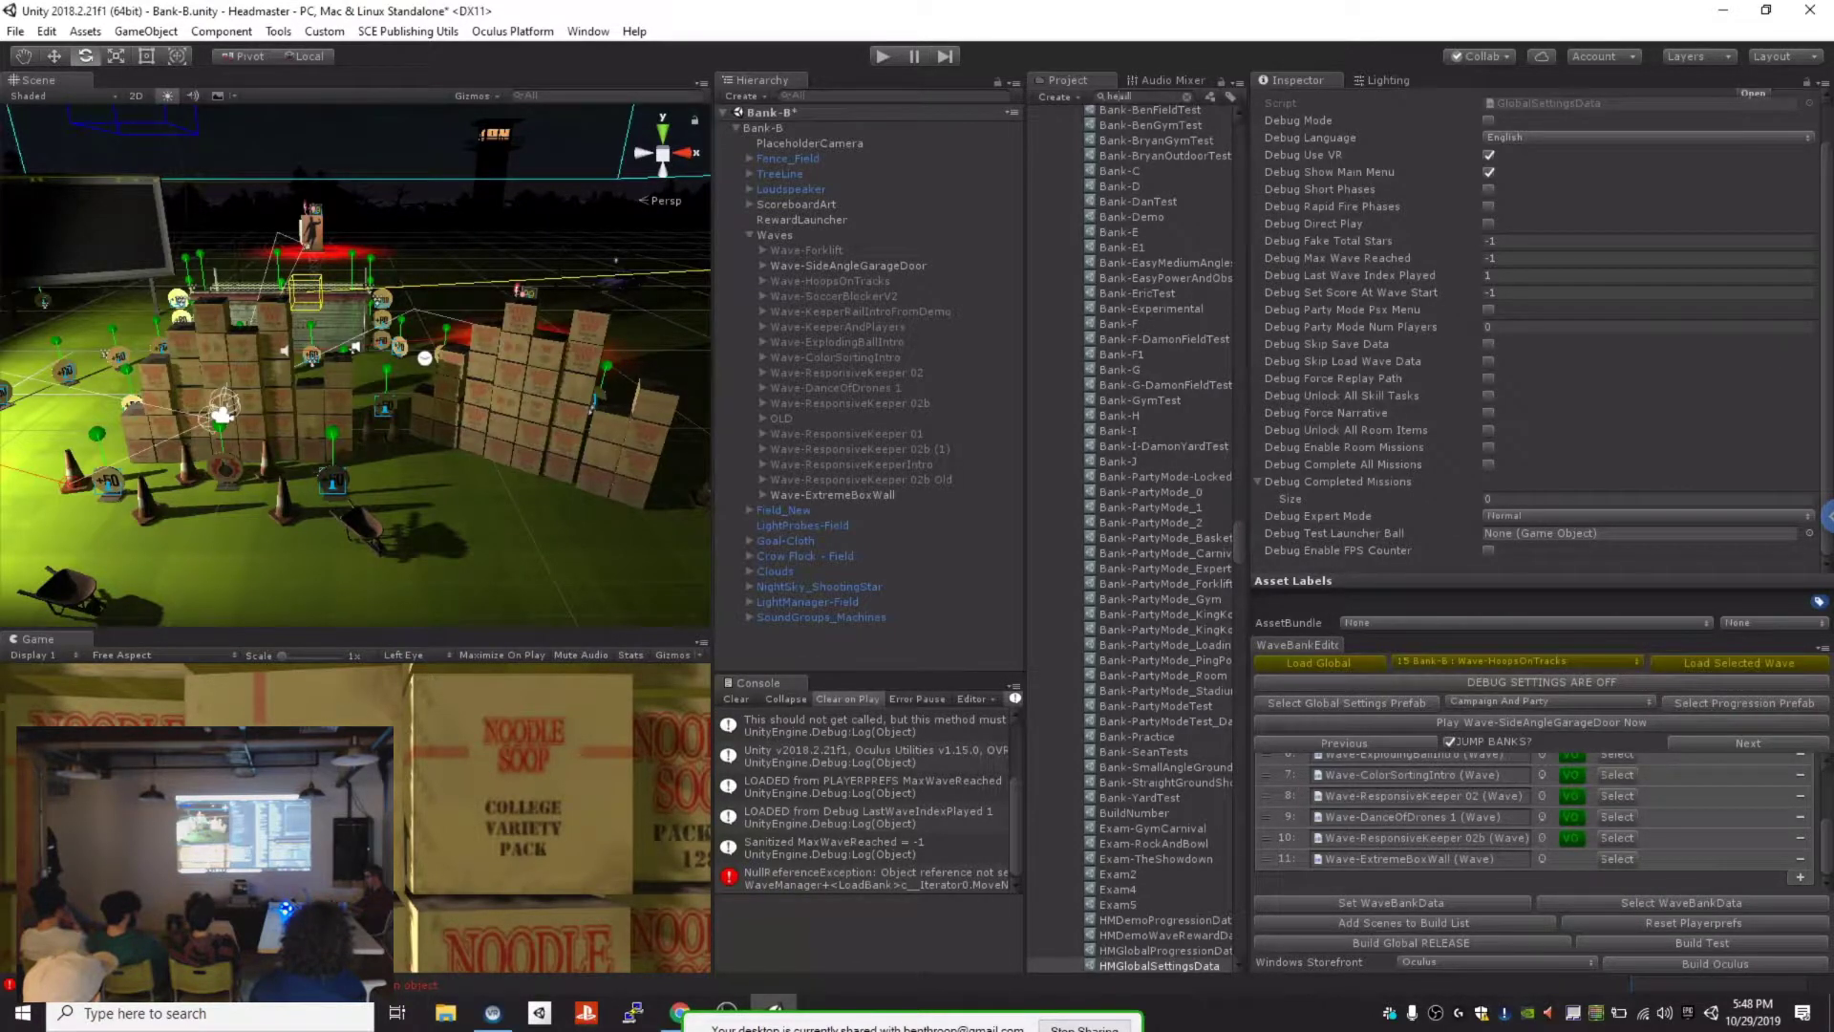
text(mas)
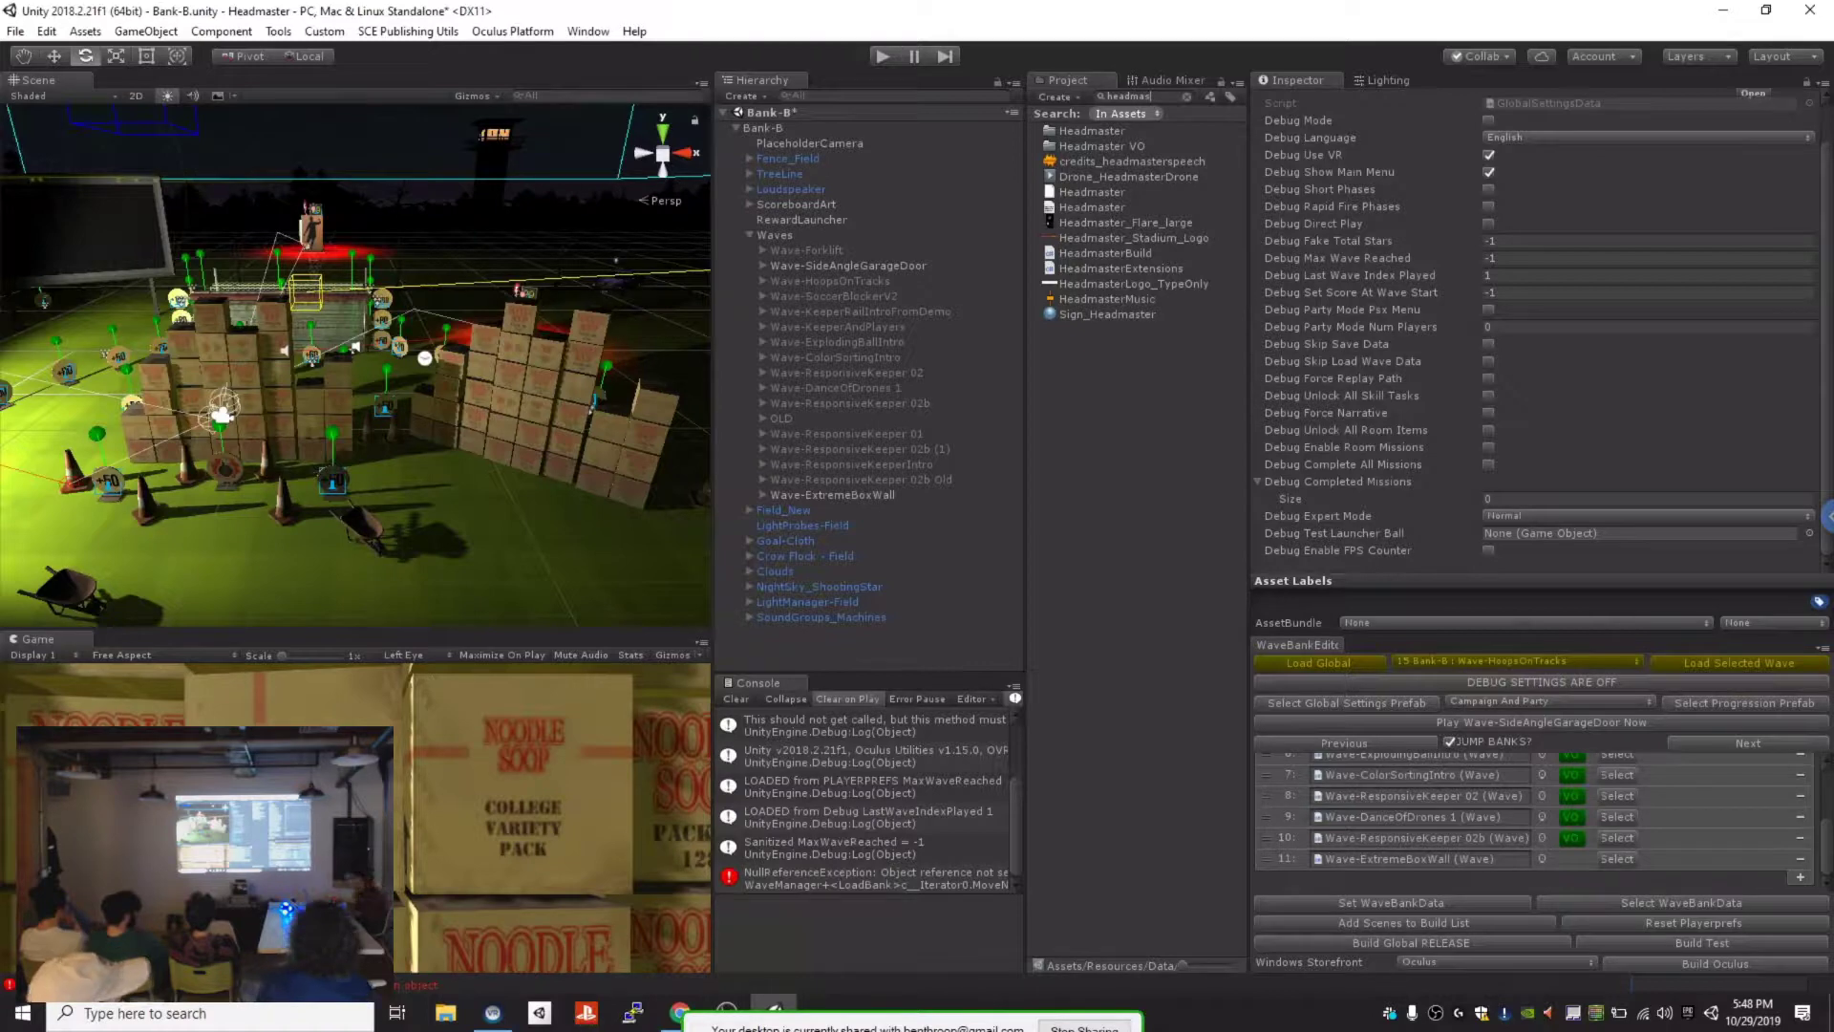
click(1105, 253)
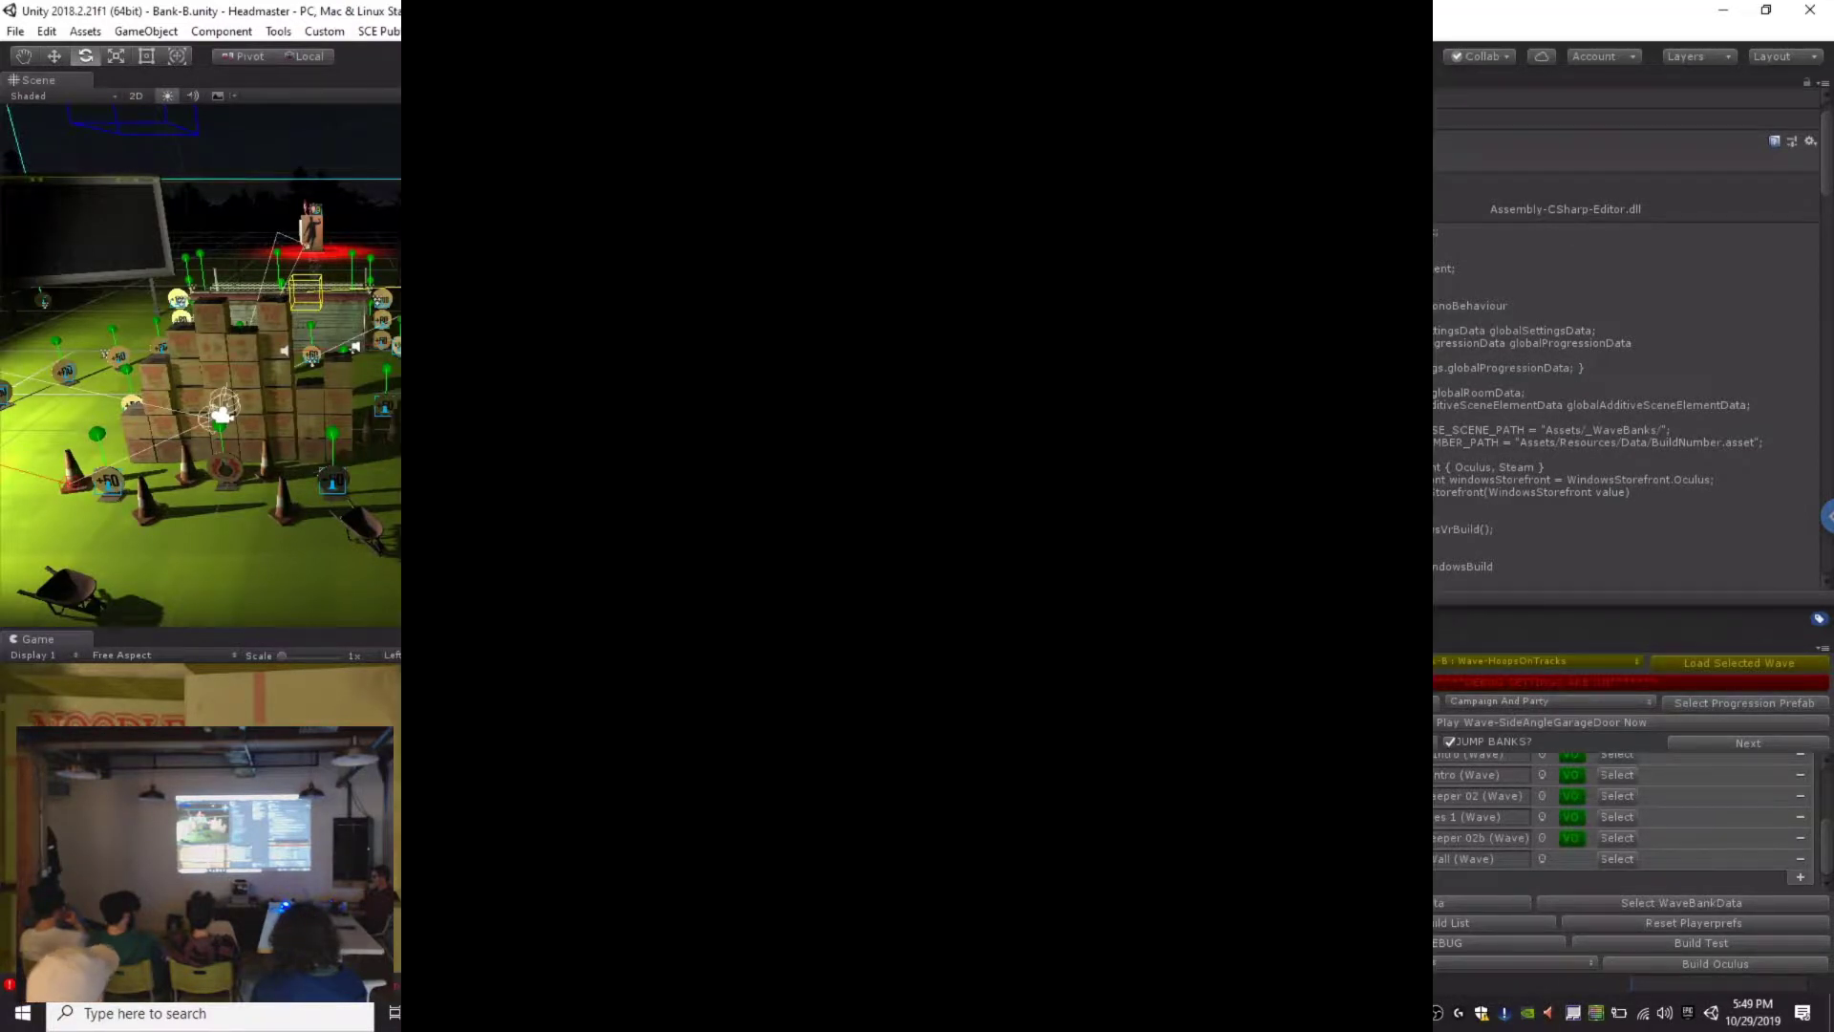
Step: Examine the build functions in HeadmasterBuild.cs in Visual Studio, then return to the Unity editor
key(alt+Tab)
click(370, 302)
scroll(272, 420, up, 20)
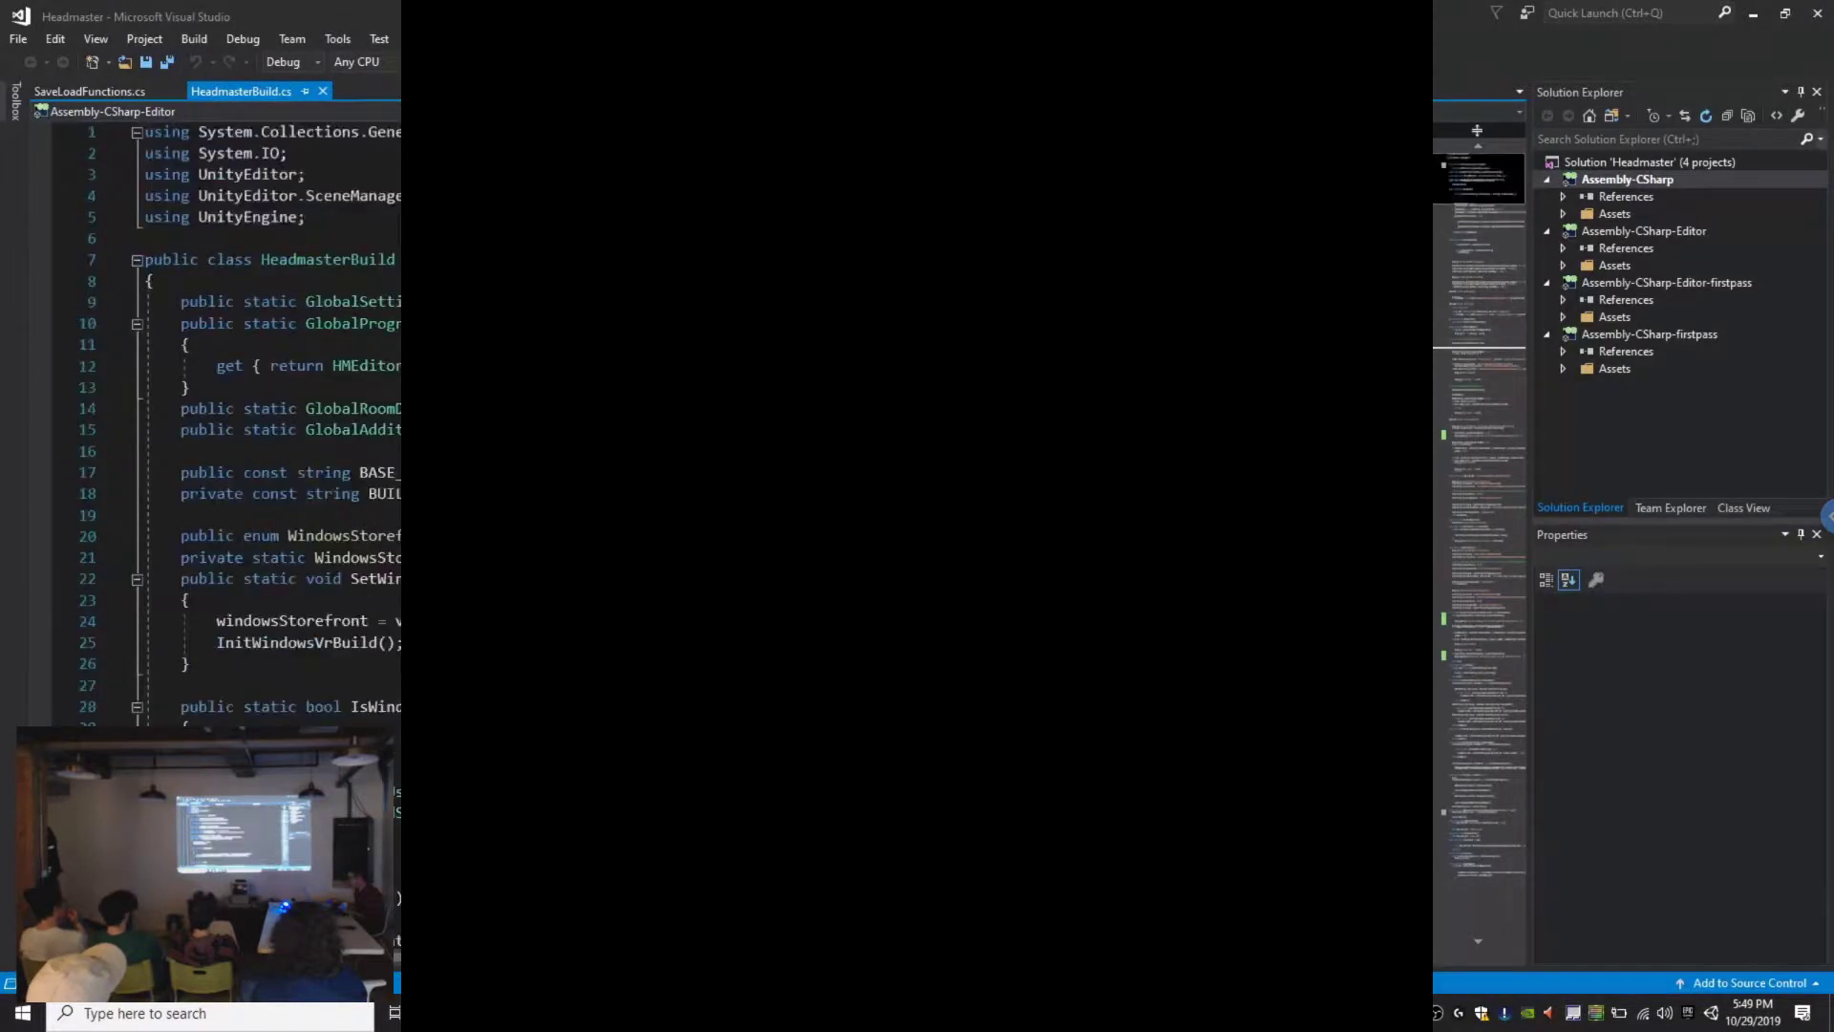
scroll(273, 420, down, 5)
scroll(273, 420, up, 5)
scroll(273, 421, down, 16)
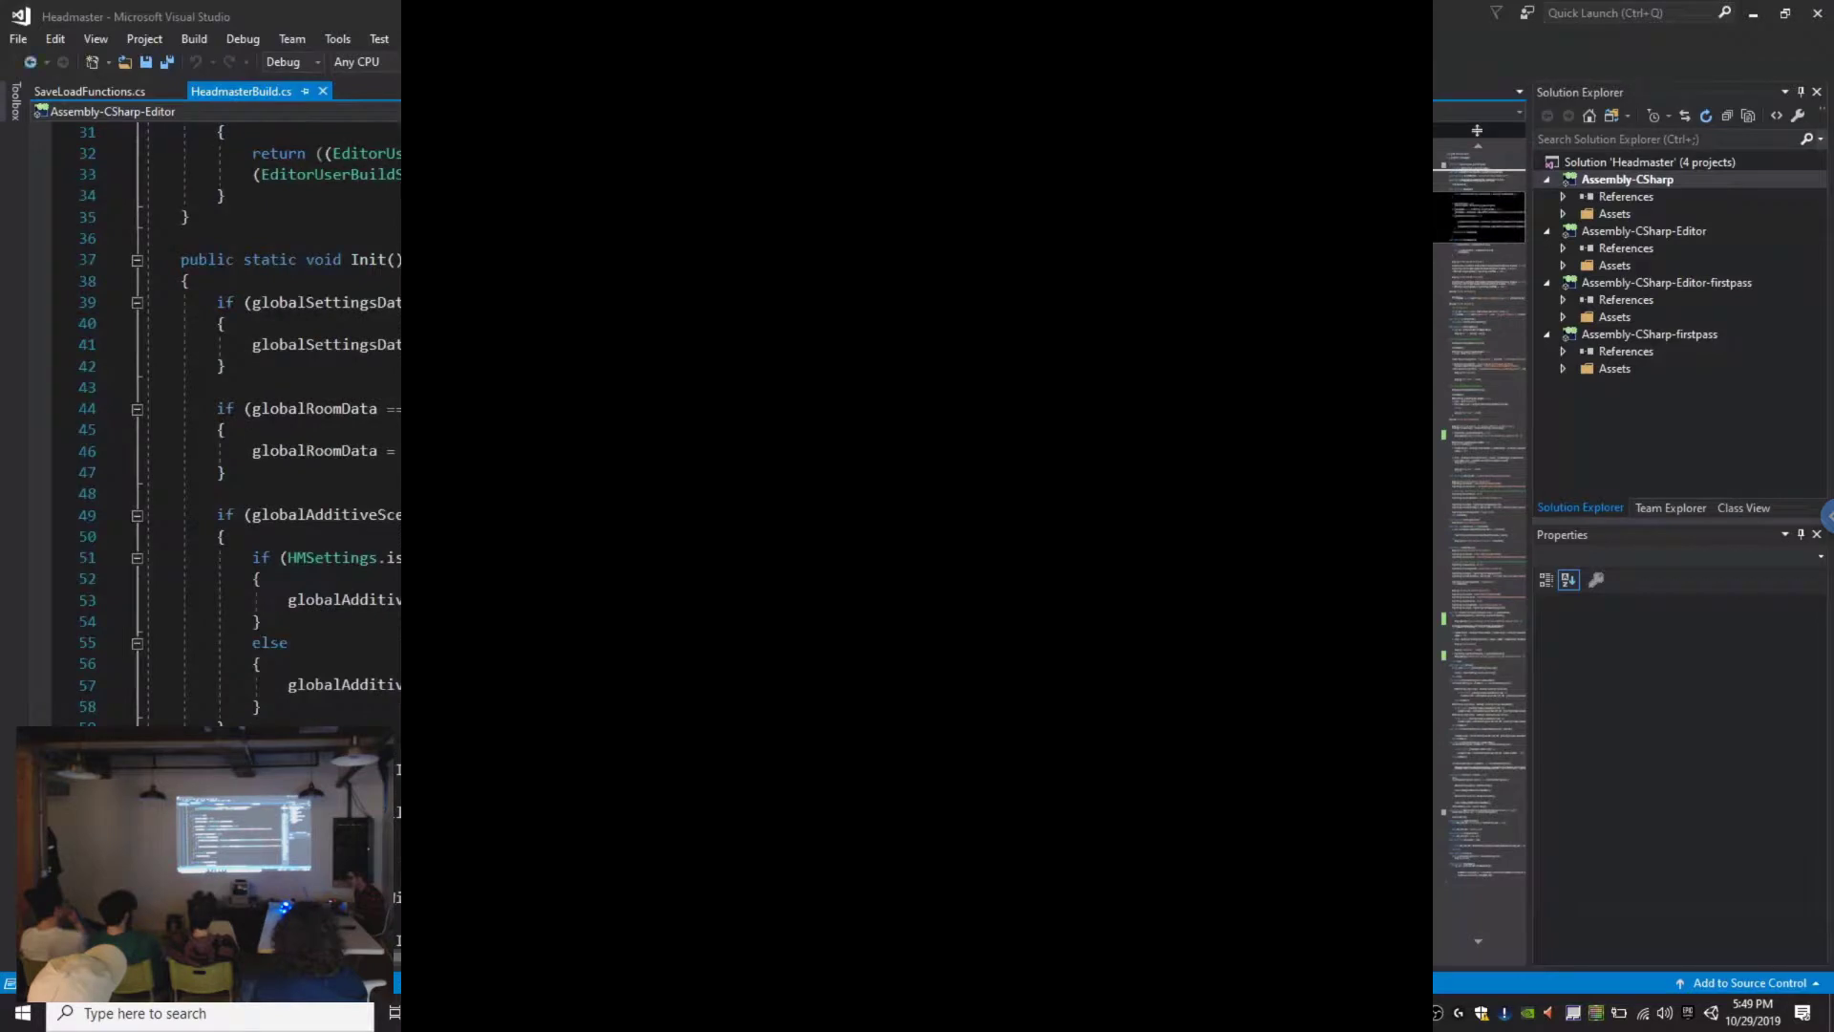
scroll(272, 421, down, 16)
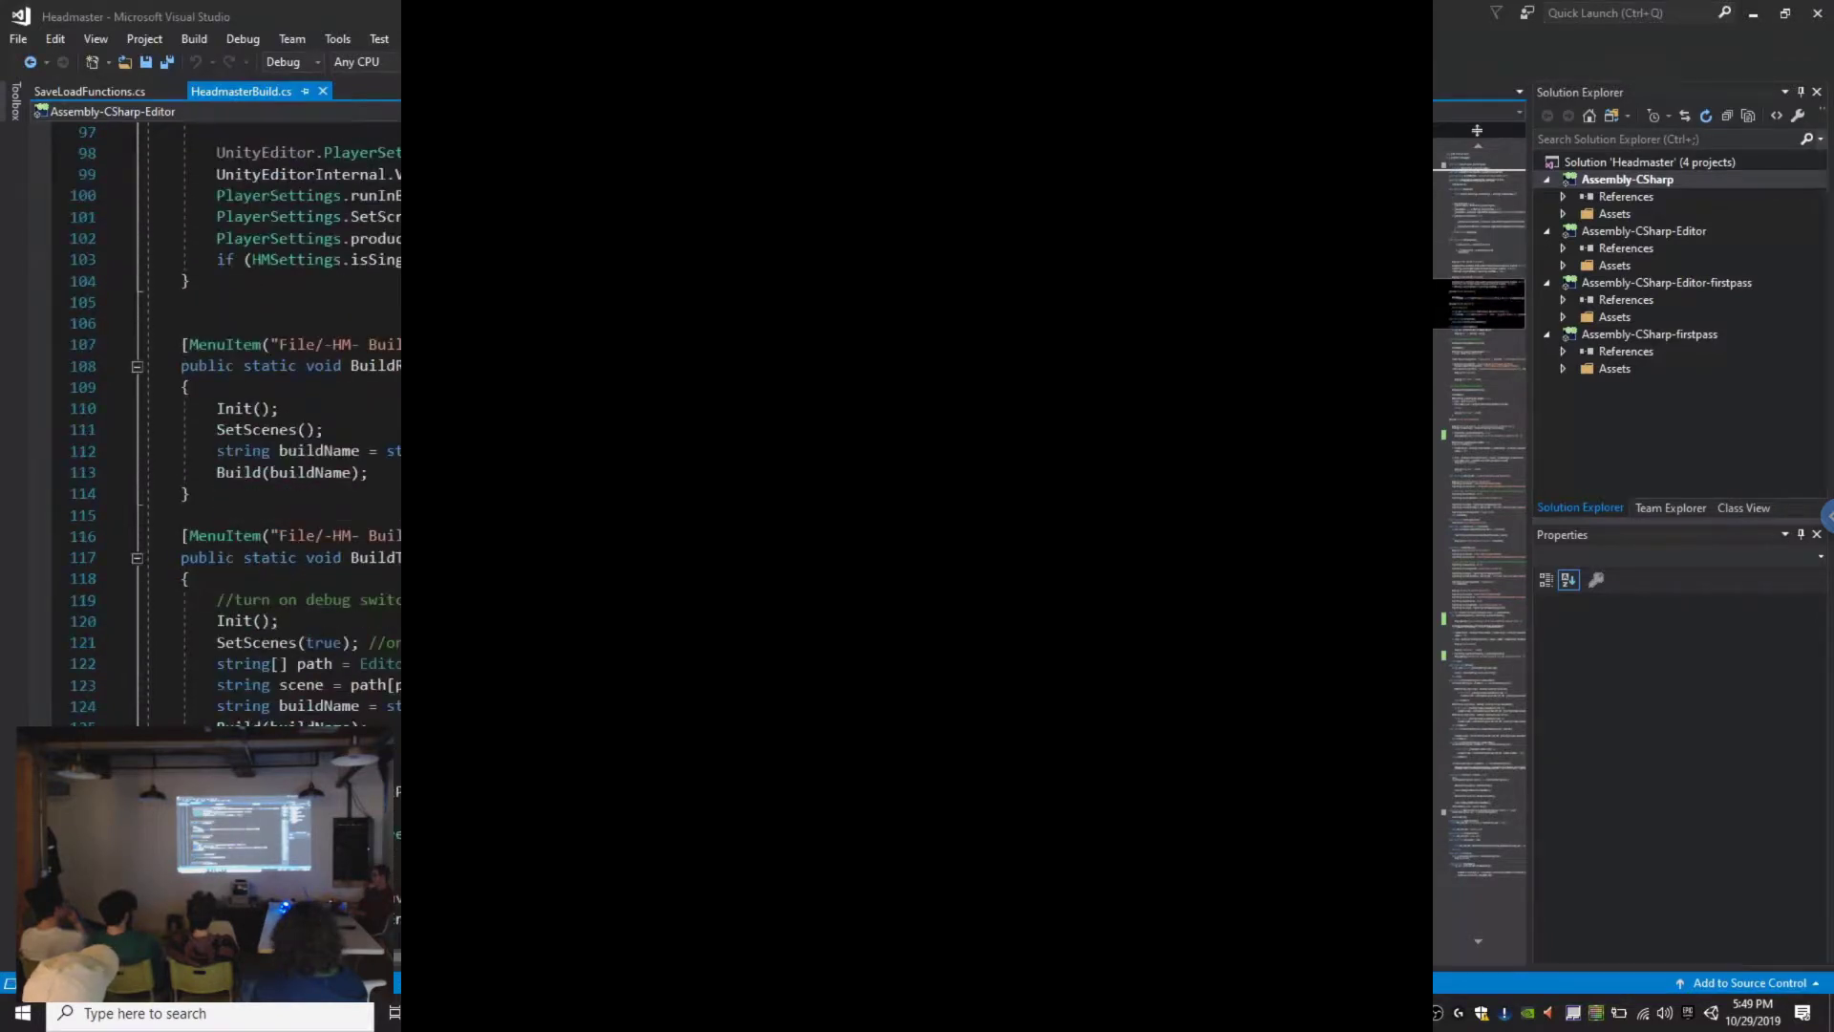
scroll(273, 421, down, 20)
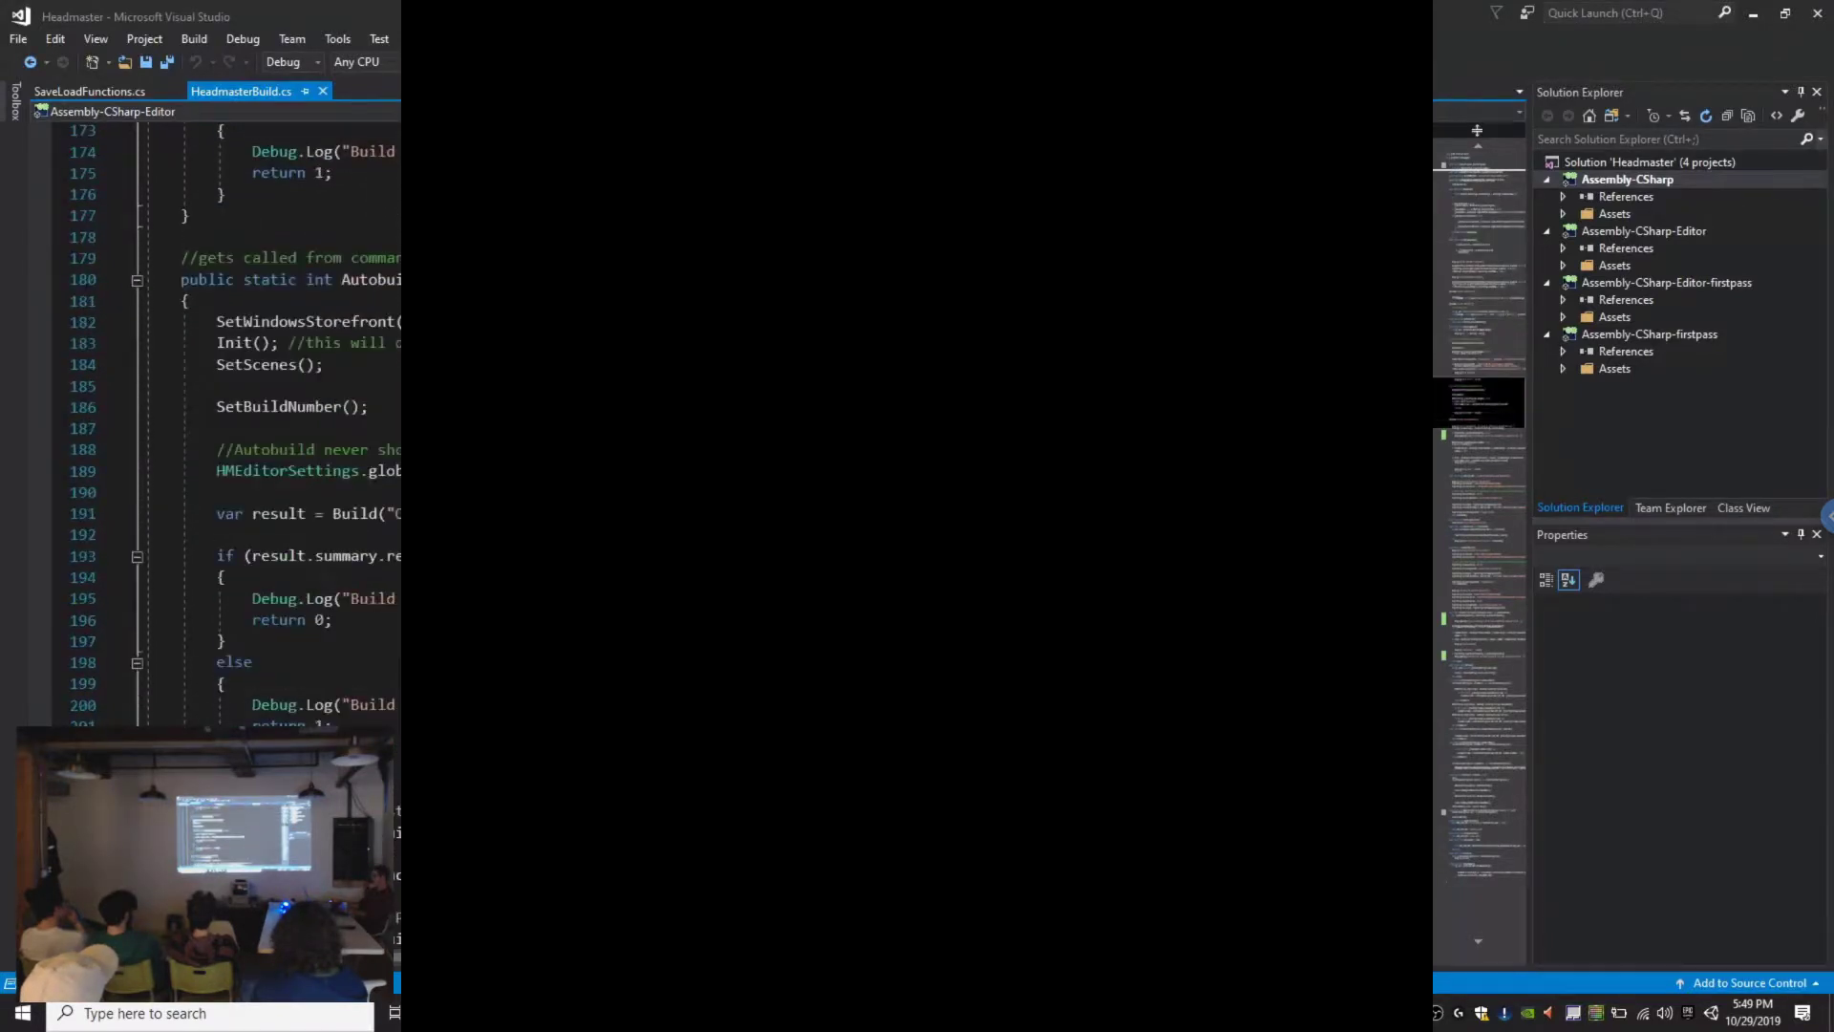
scroll(272, 421, down, 19)
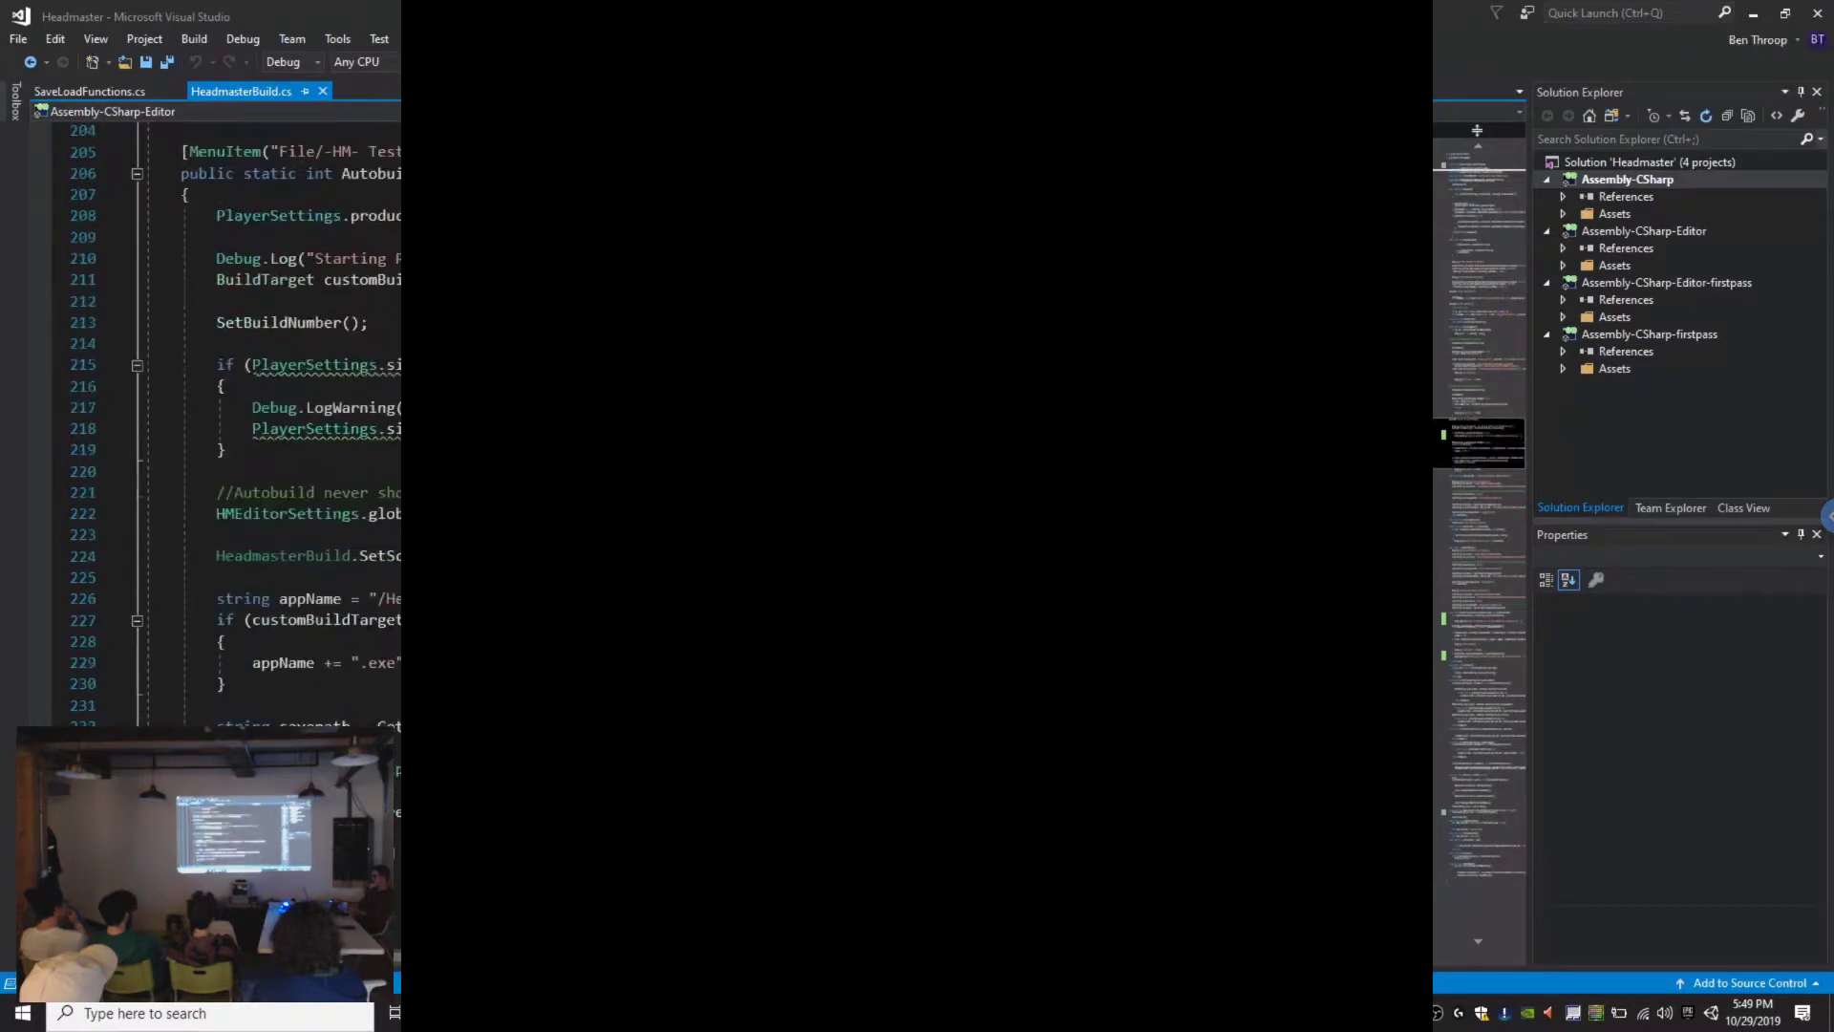
scroll(273, 420, down, 20)
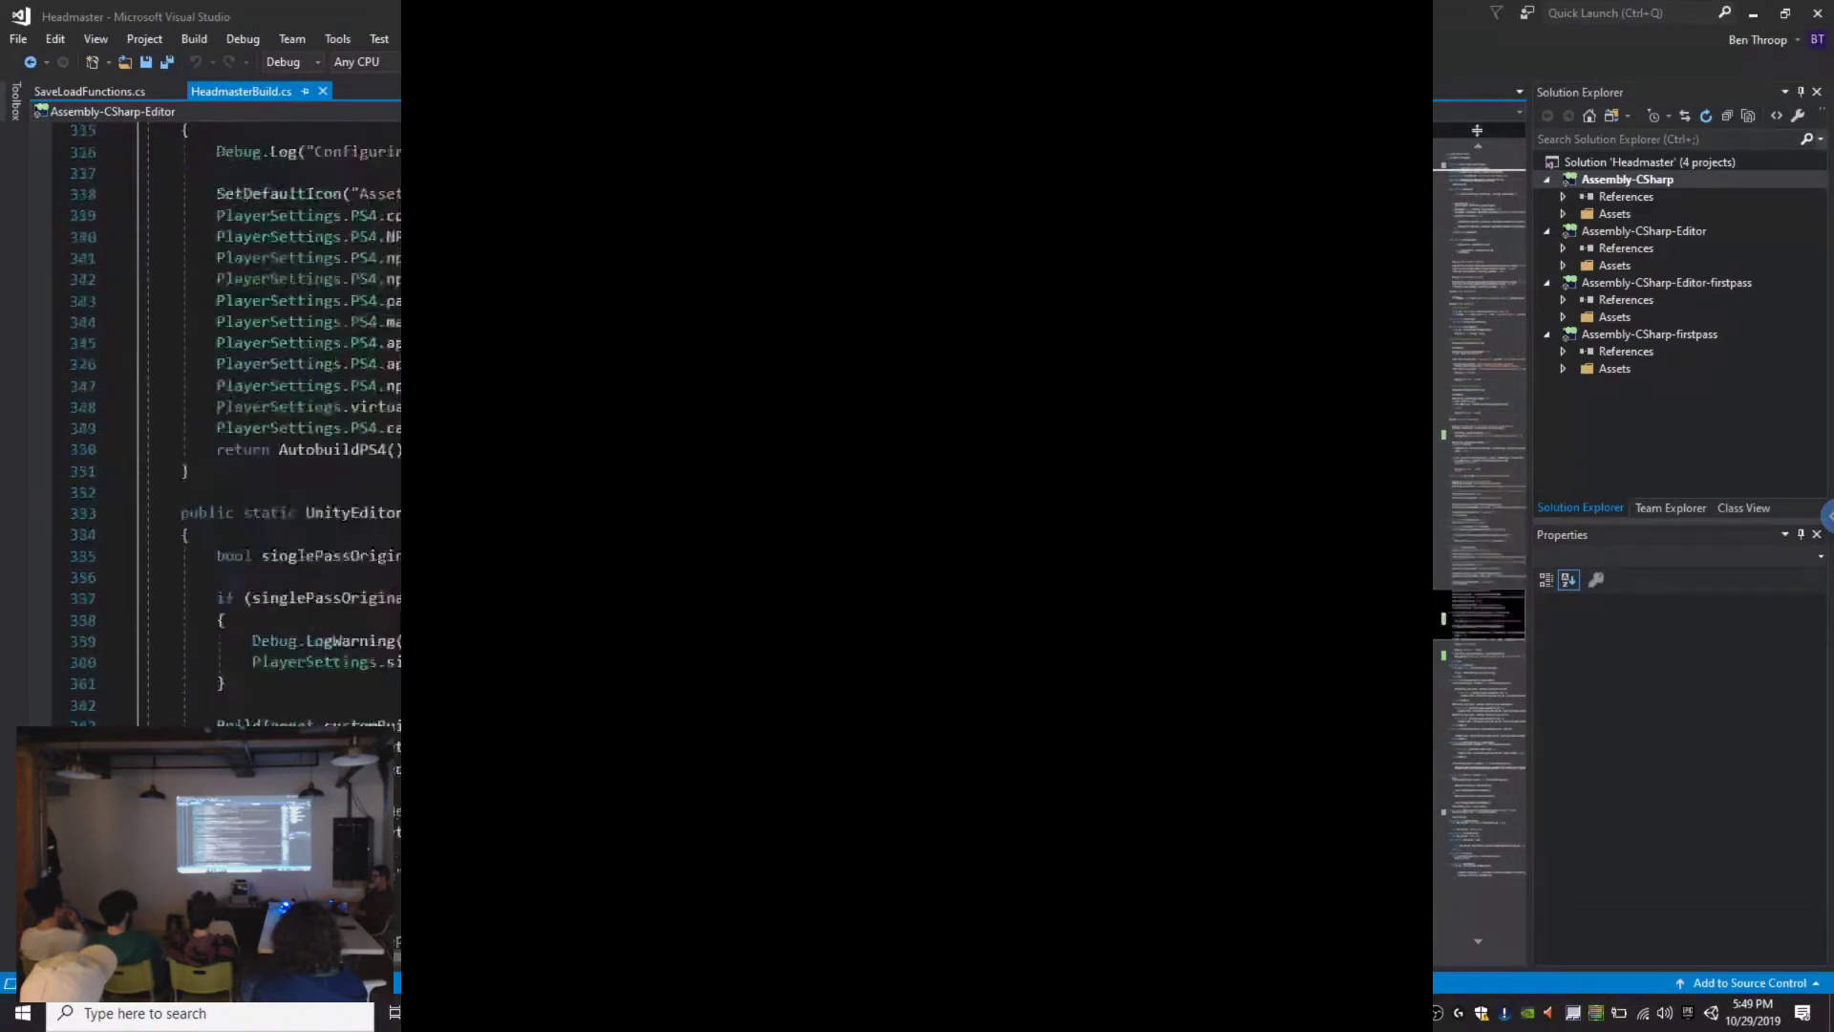
scroll(272, 420, up, 20)
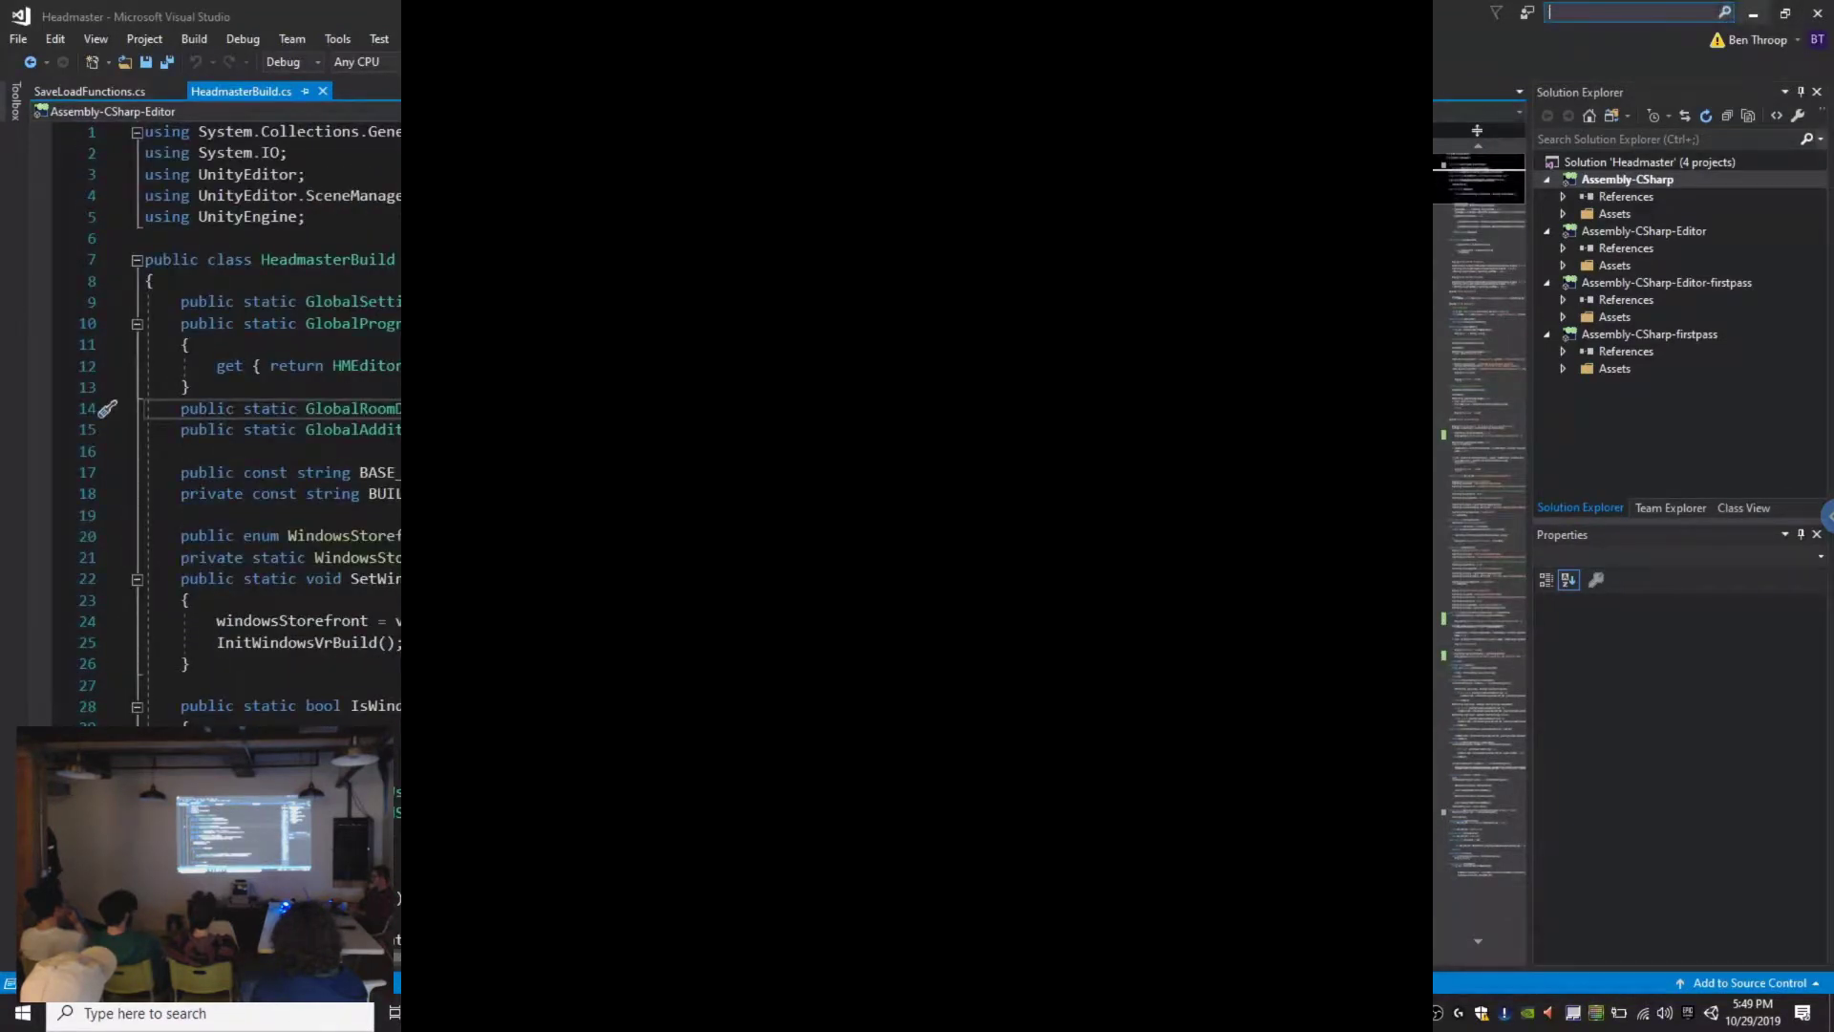
click(1755, 14)
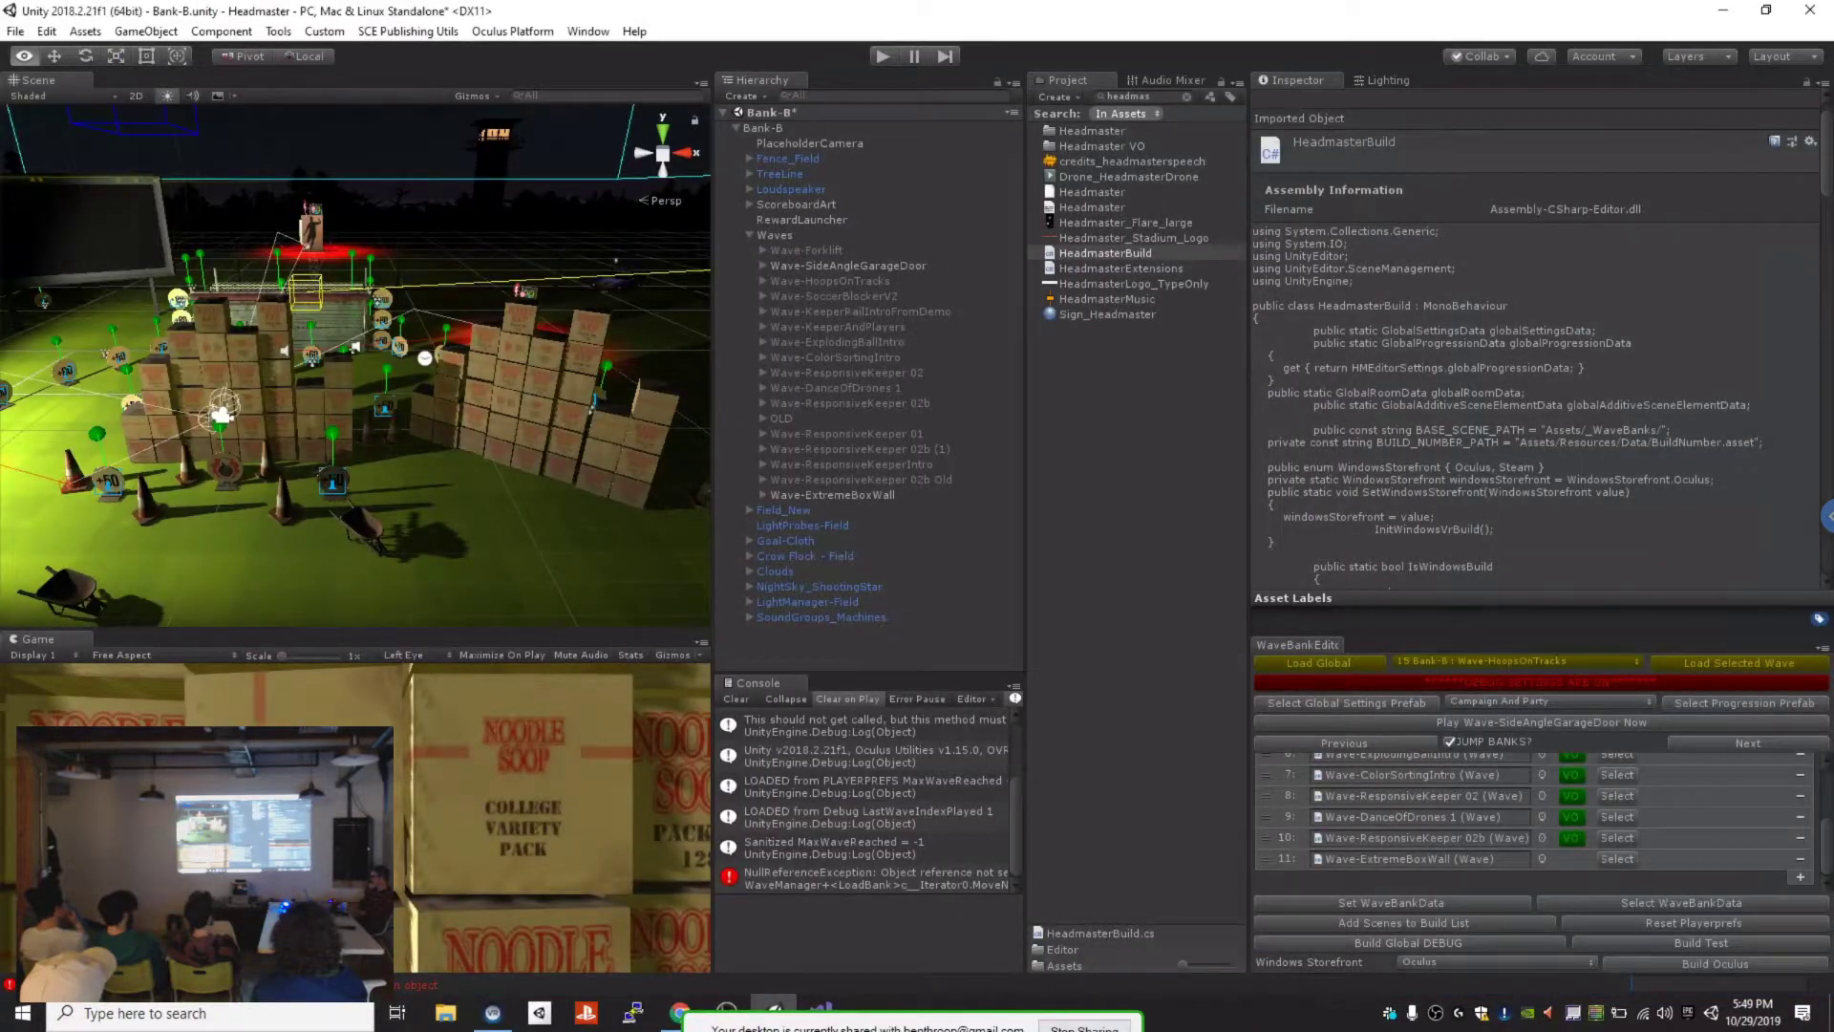
Step: Deselect the script and review the Scenes In Build list in the Build Settings
click(1137, 497)
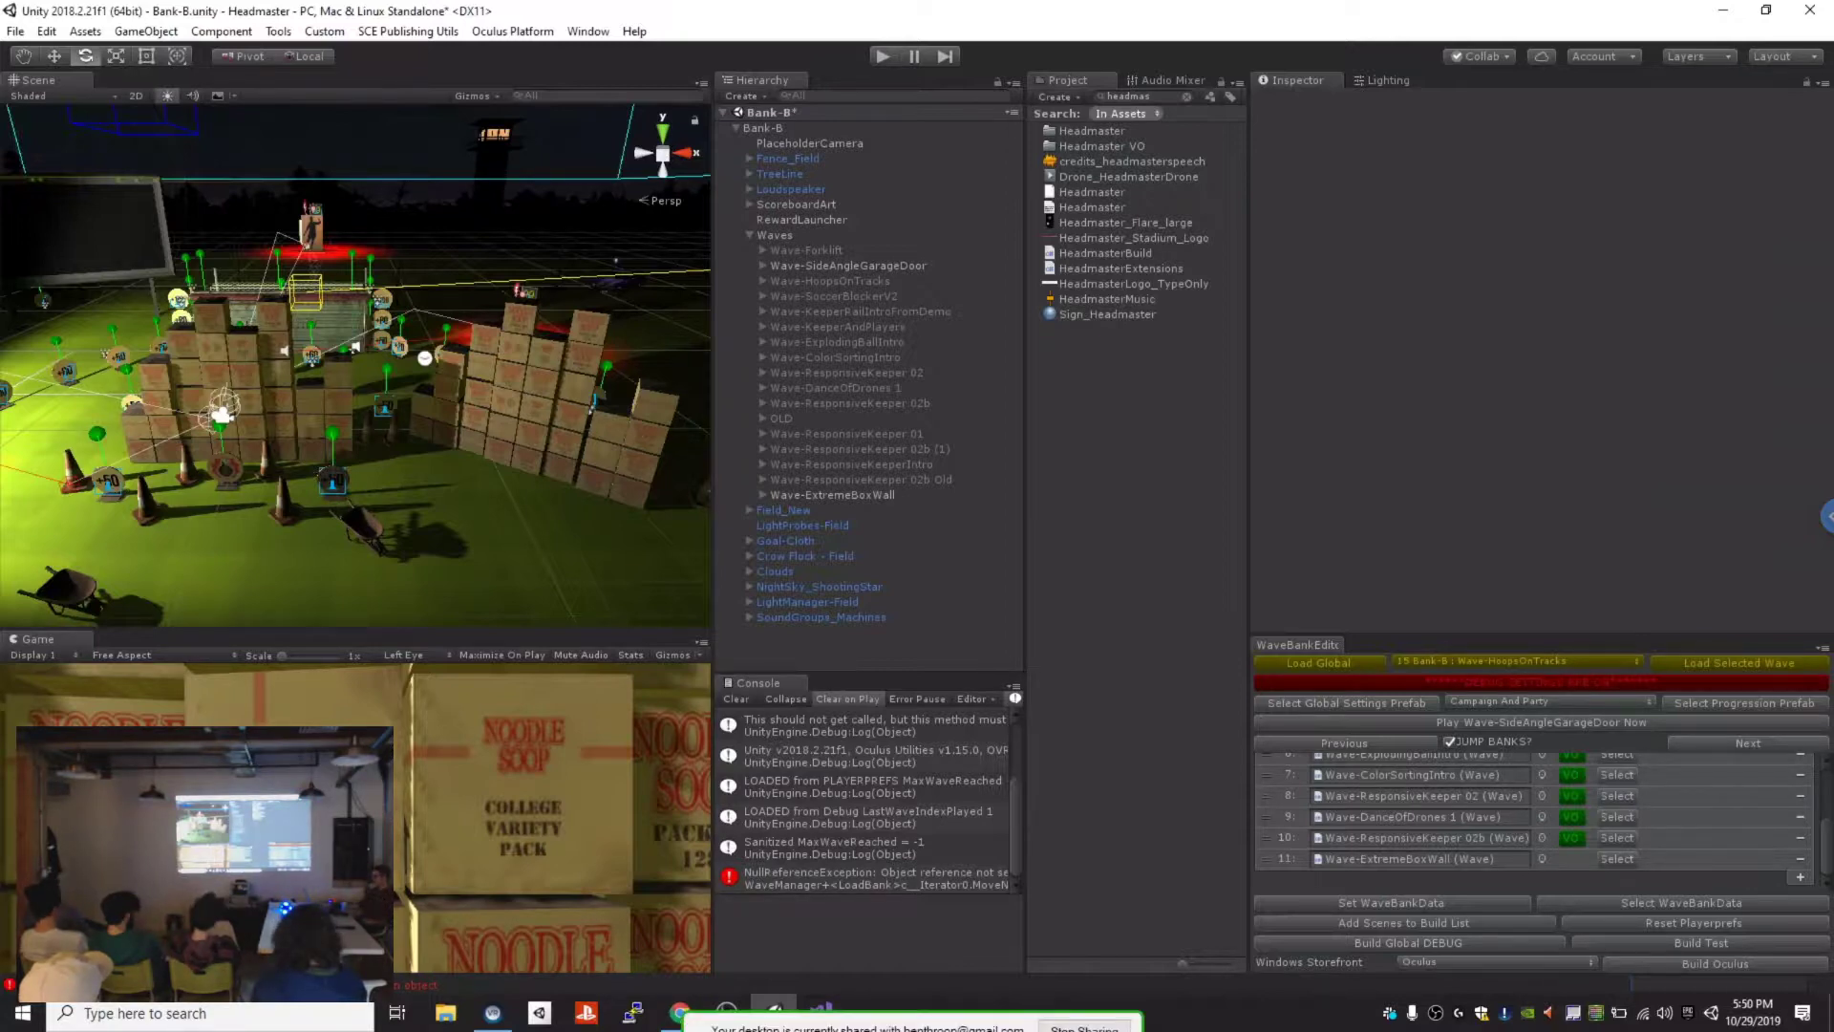
click(16, 32)
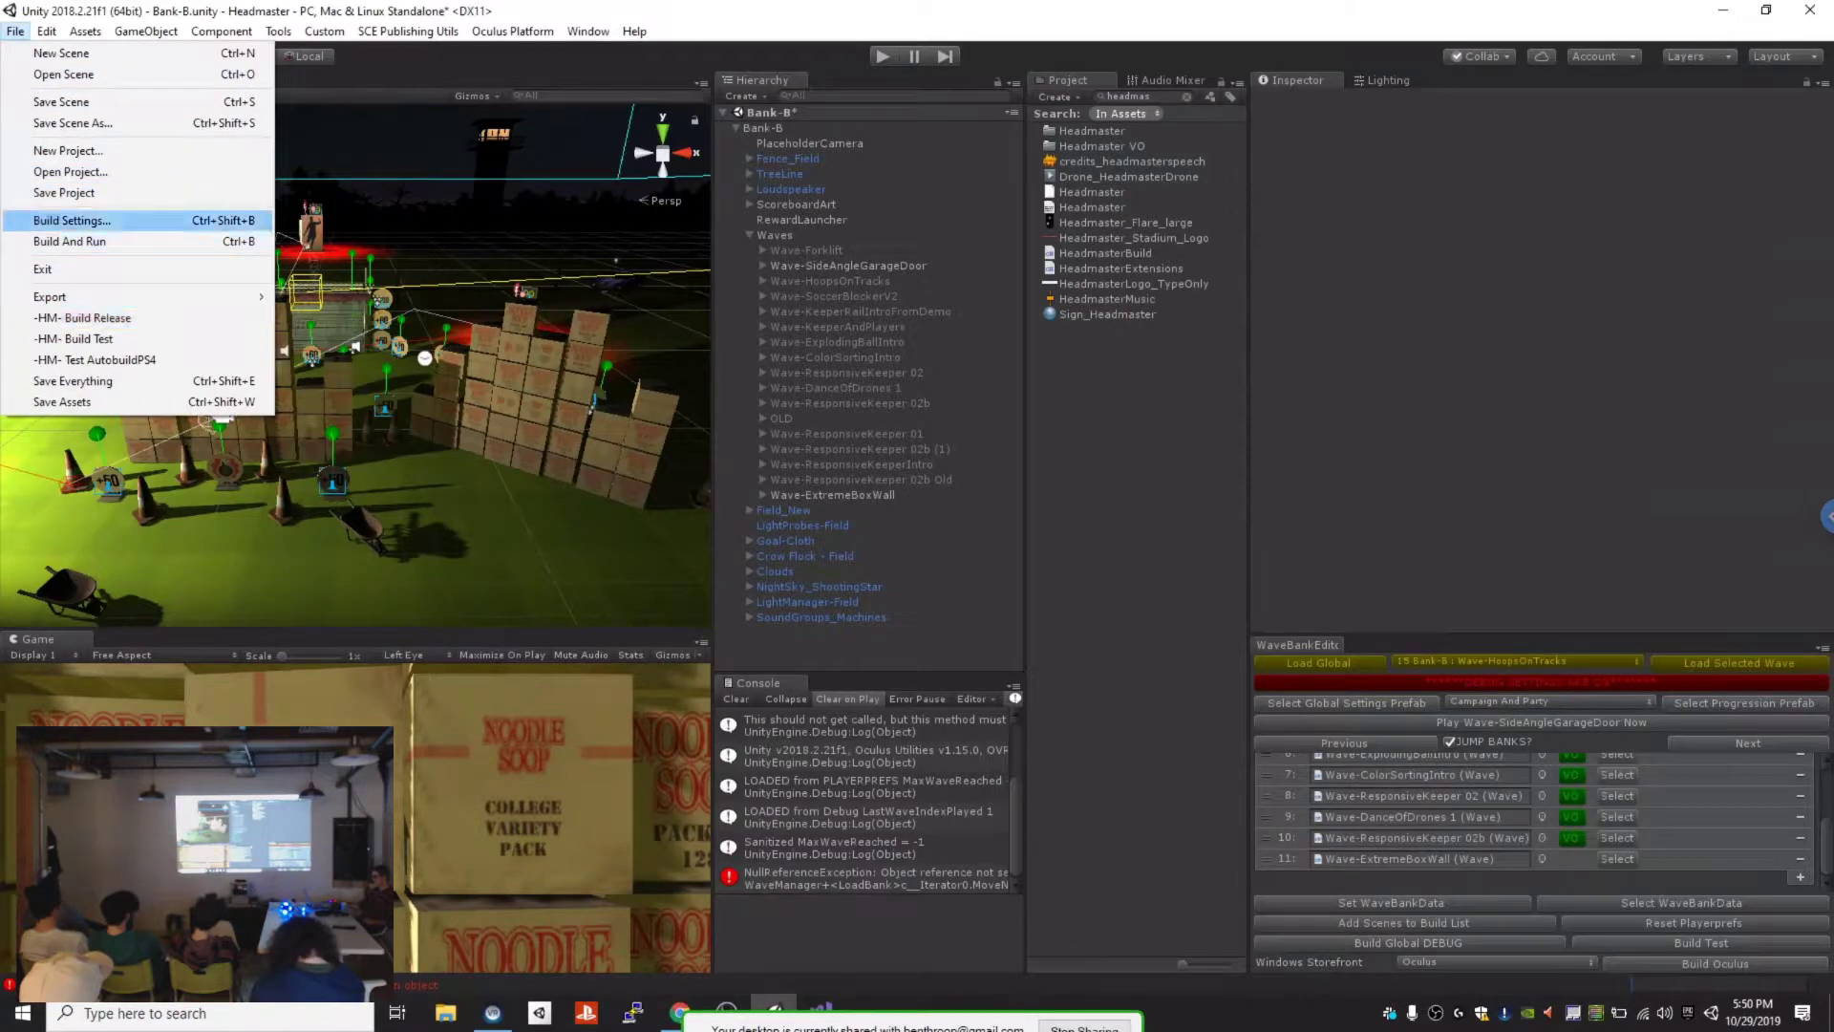
click(73, 221)
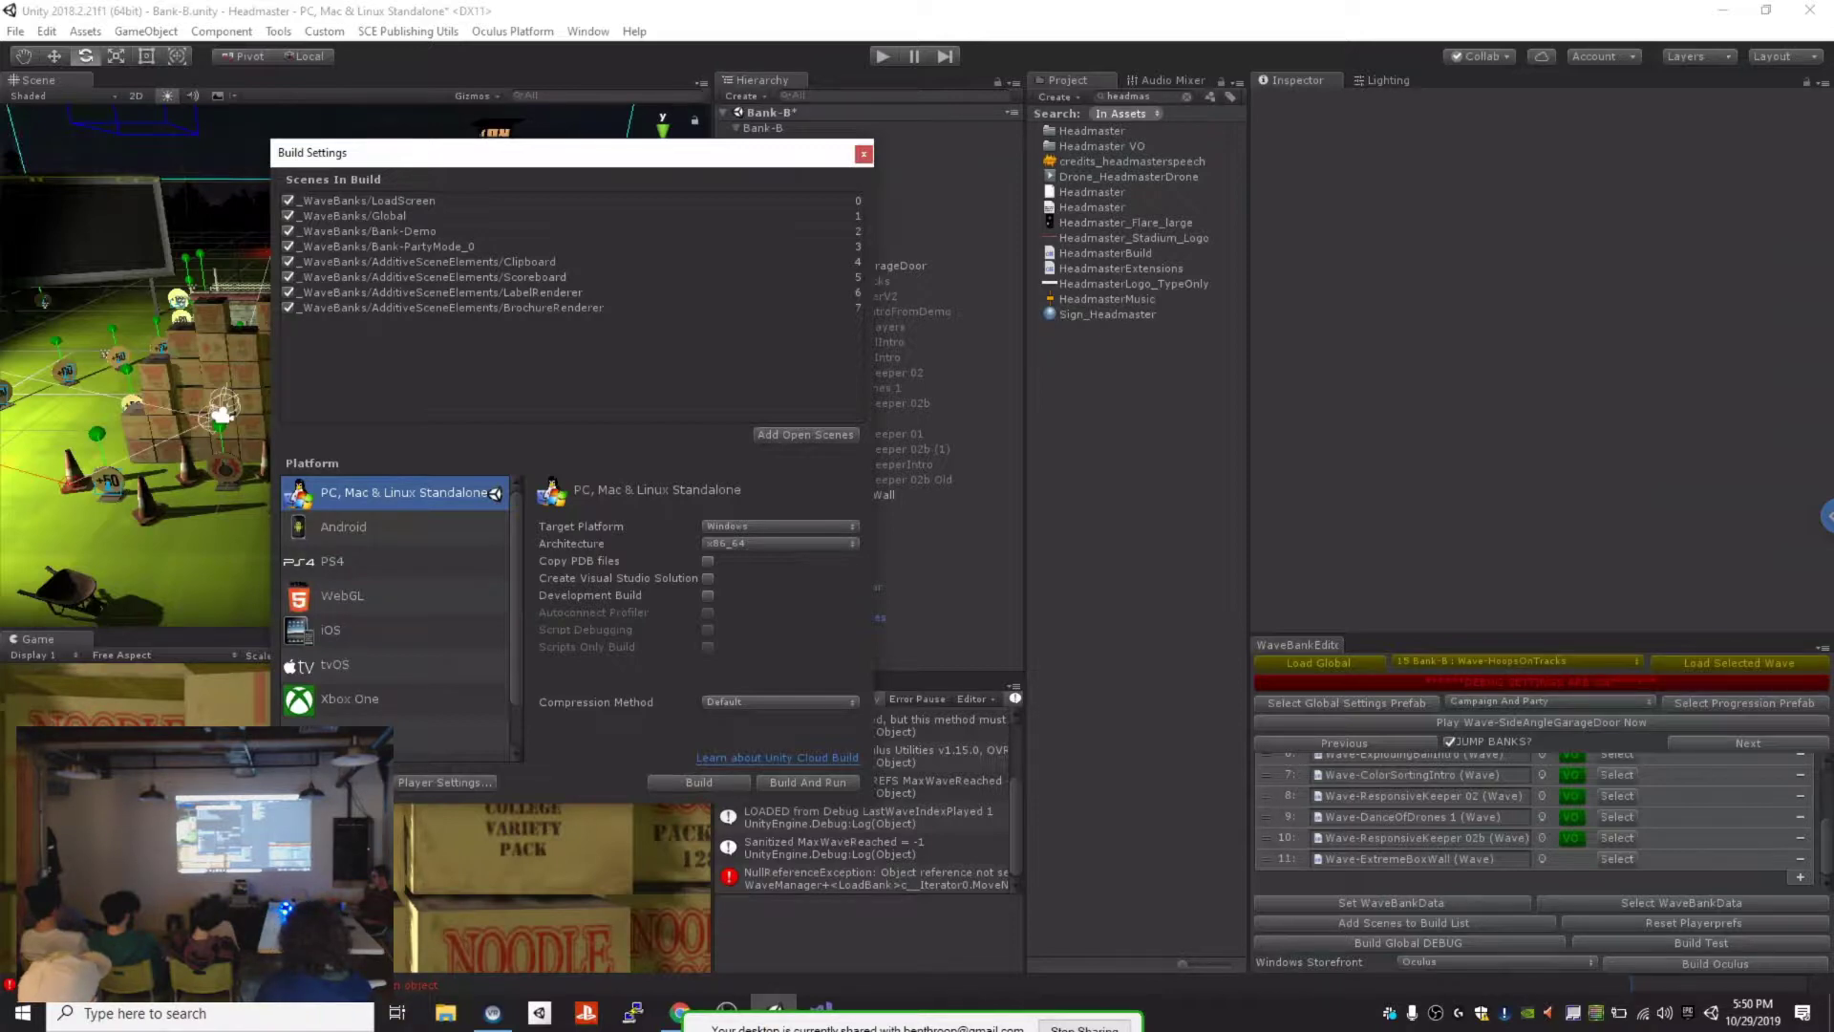
click(863, 153)
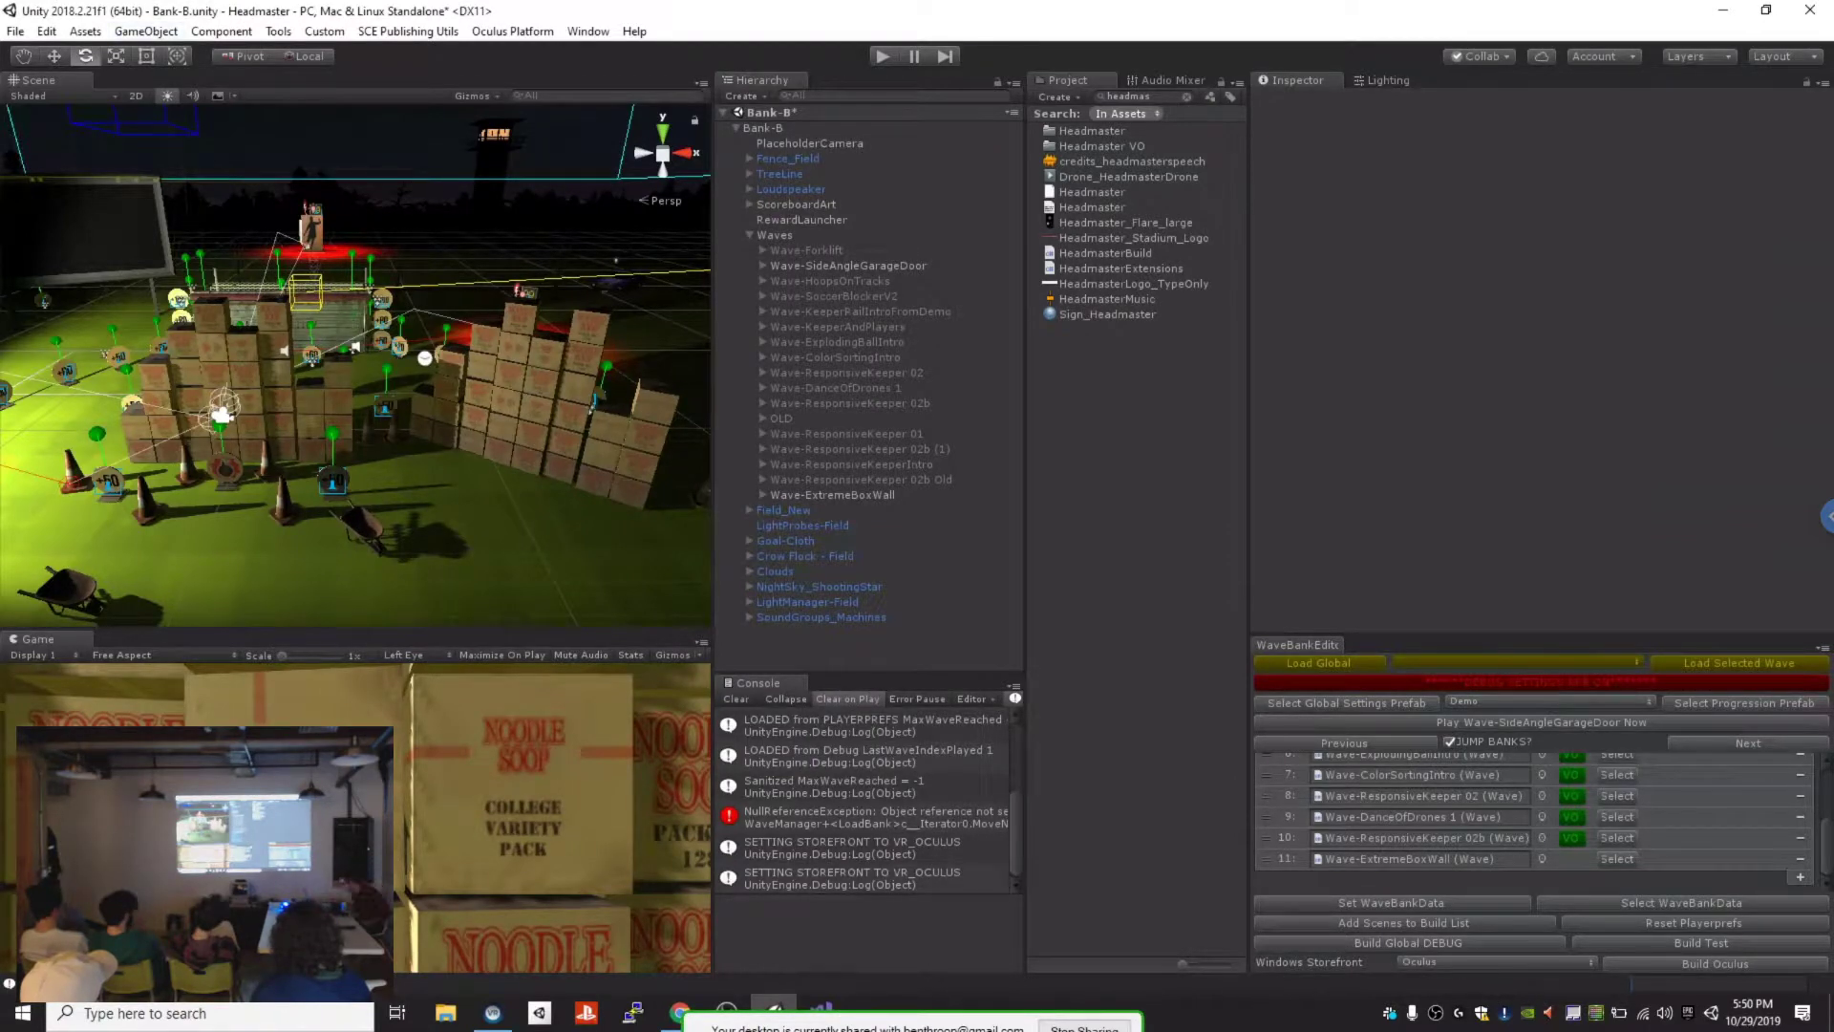
Step: Reopen the Build Settings scene list, set the progression option to Campaign And Party, and close the dialog
click(15, 32)
click(105, 234)
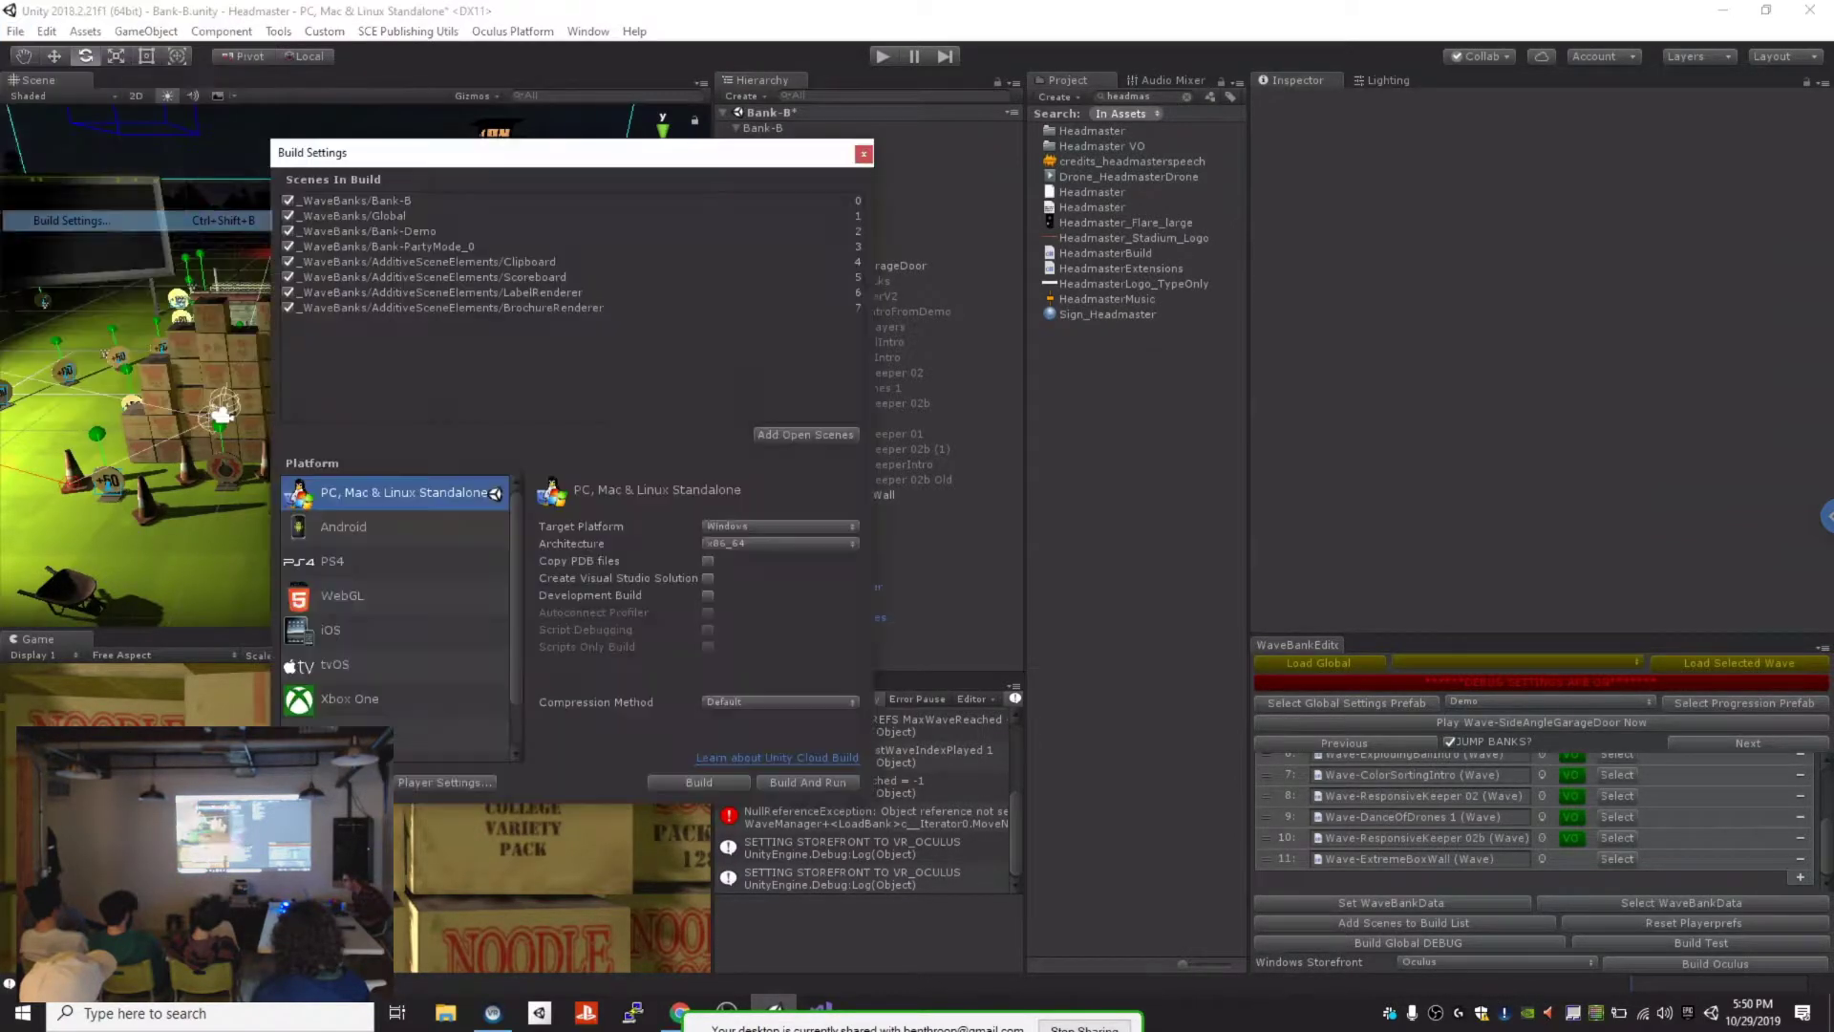
click(1549, 701)
click(1500, 721)
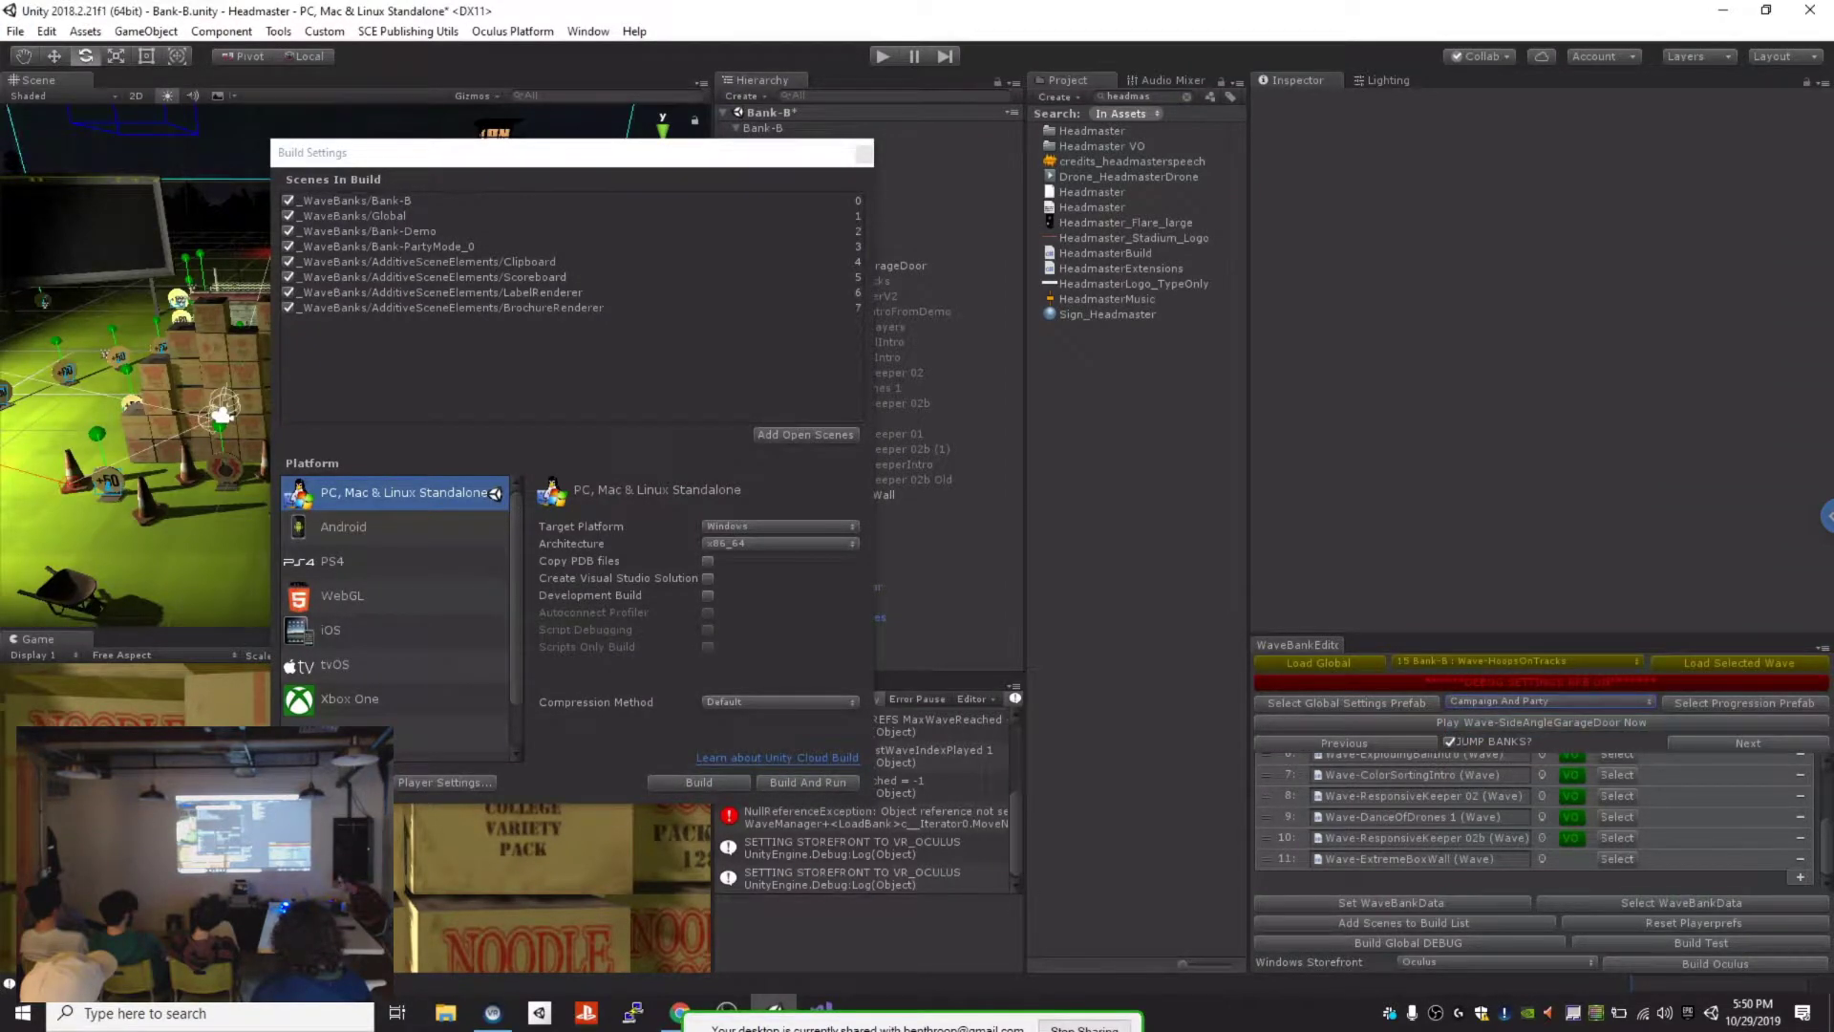
click(864, 153)
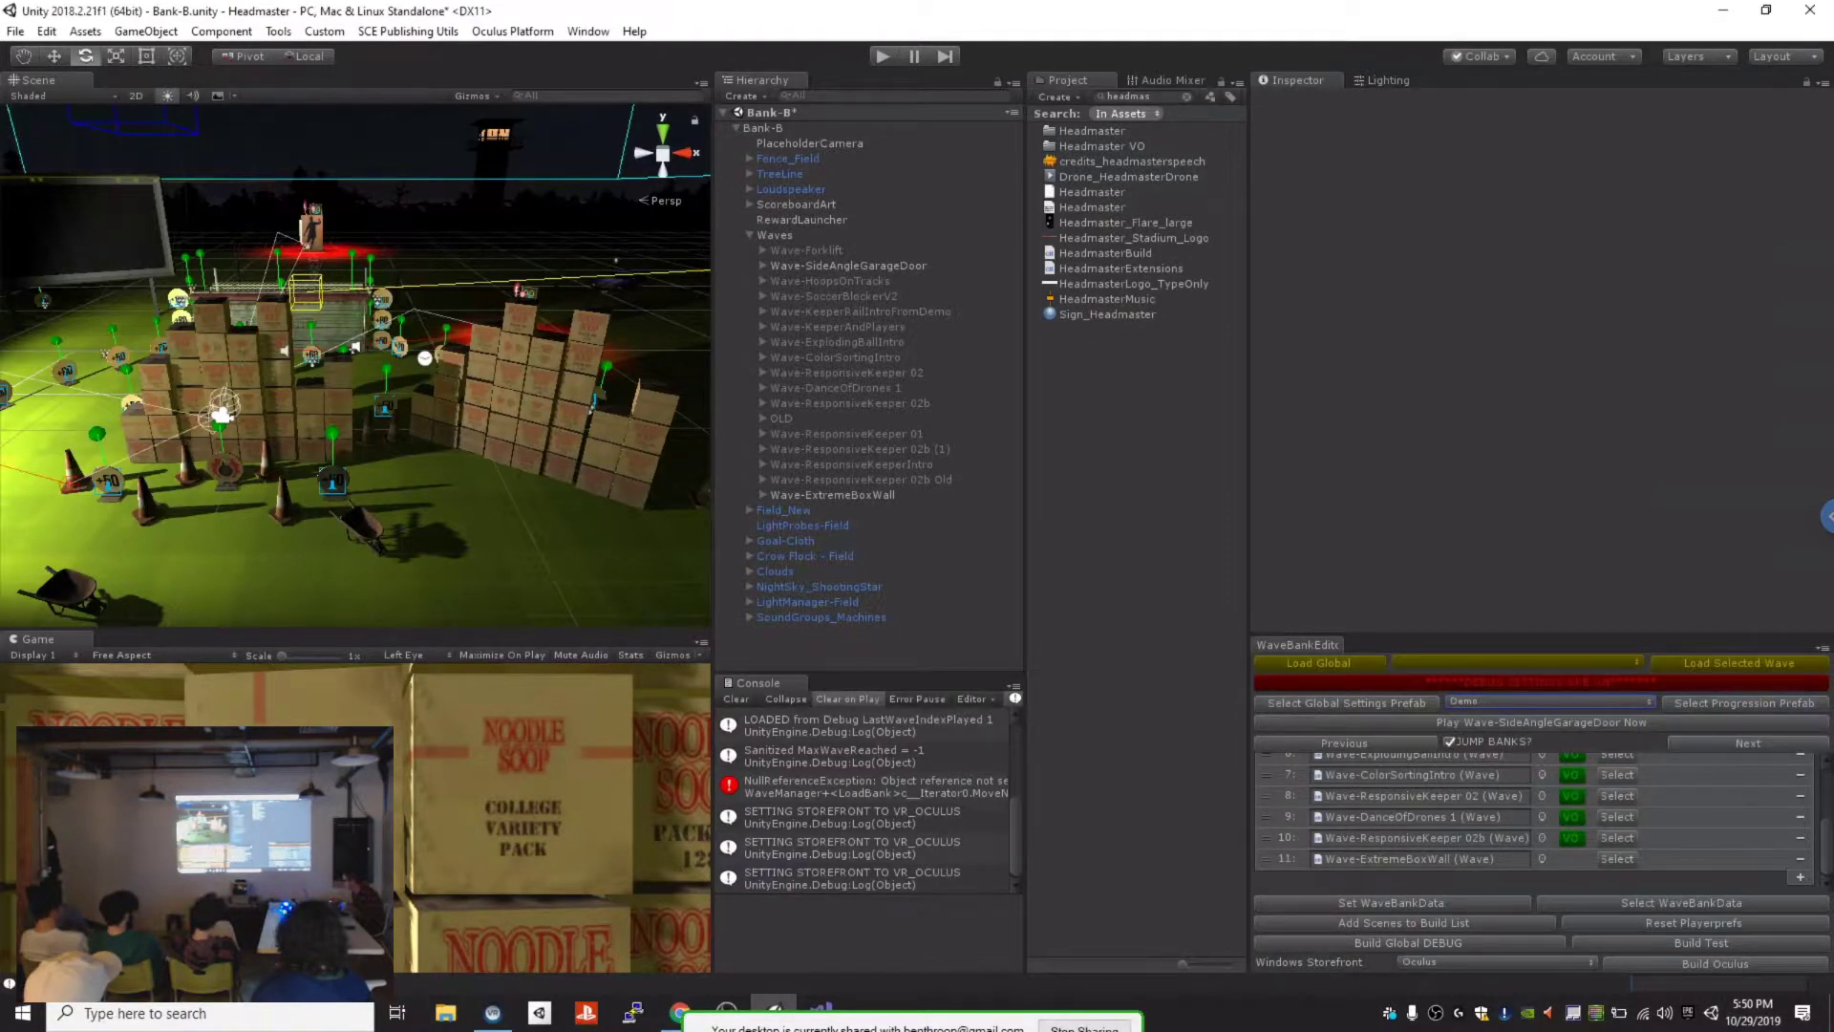
Step: Set the progression option to Demo and recheck the Scenes In Build list in the Build Settings
click(1548, 702)
click(1549, 701)
click(1549, 702)
click(1548, 701)
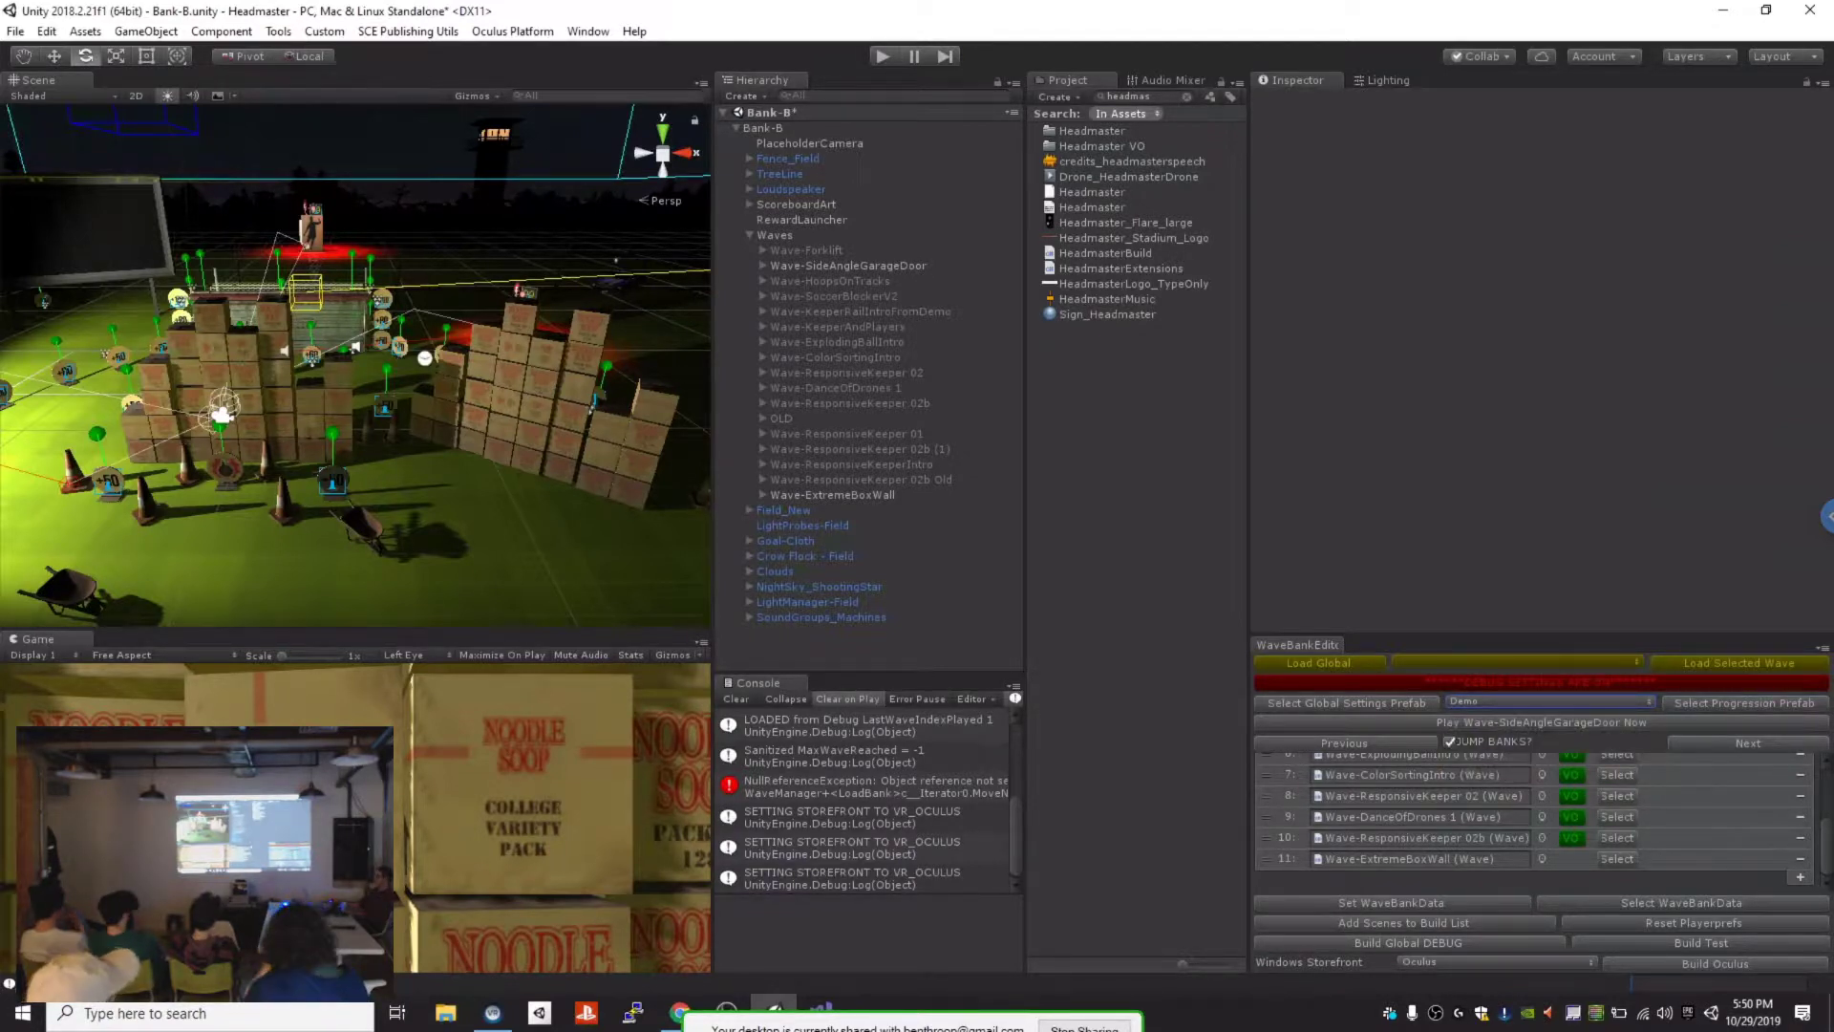
click(1549, 702)
key(Escape)
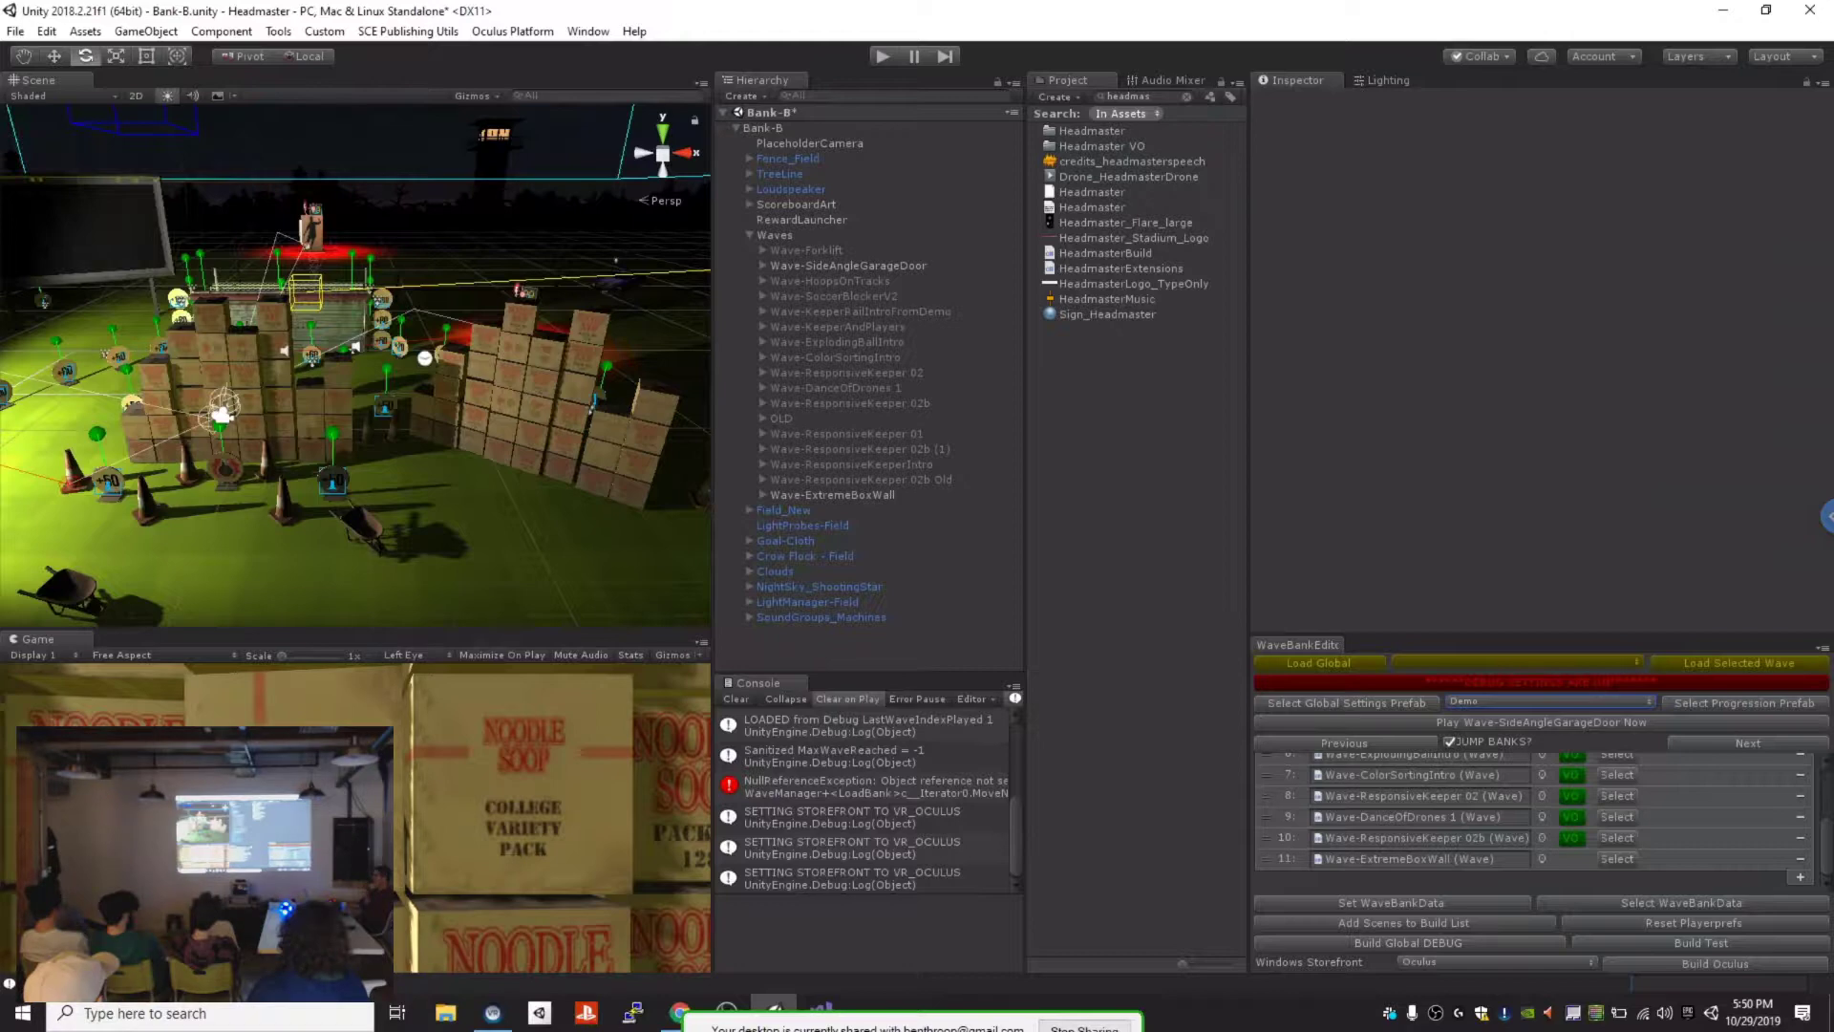
click(15, 31)
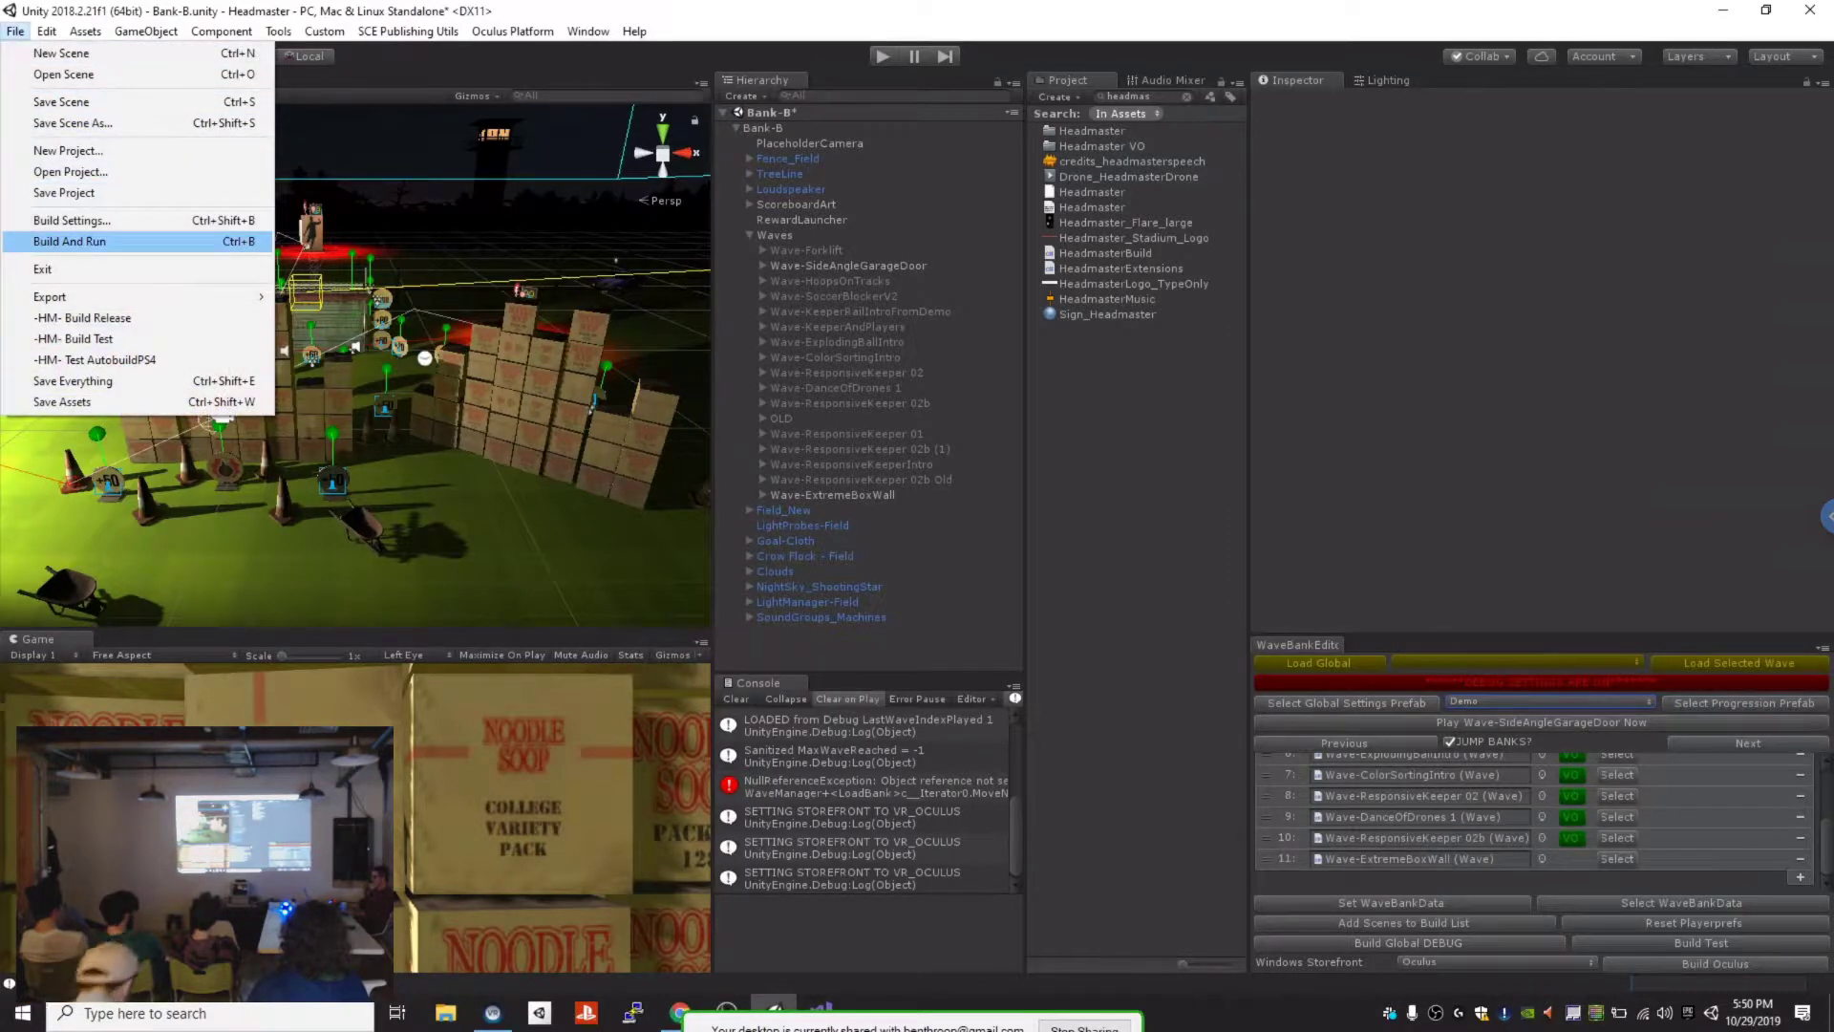
click(68, 220)
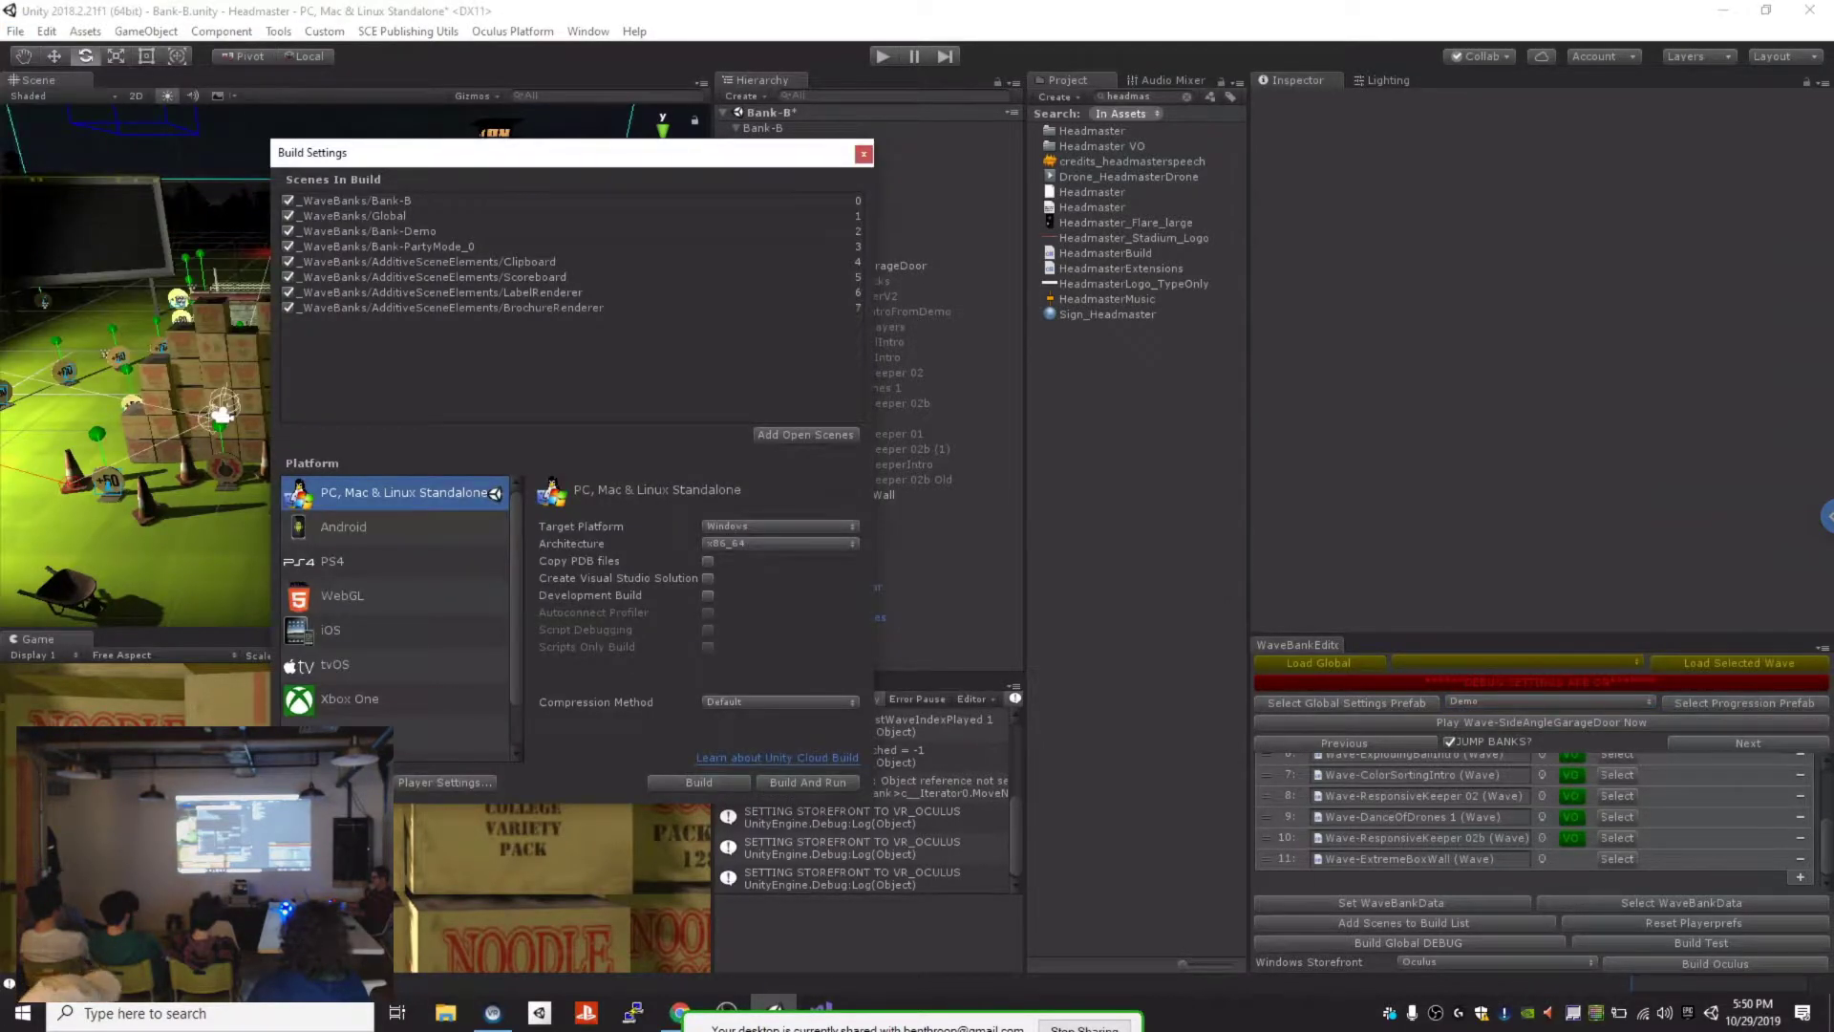
click(864, 154)
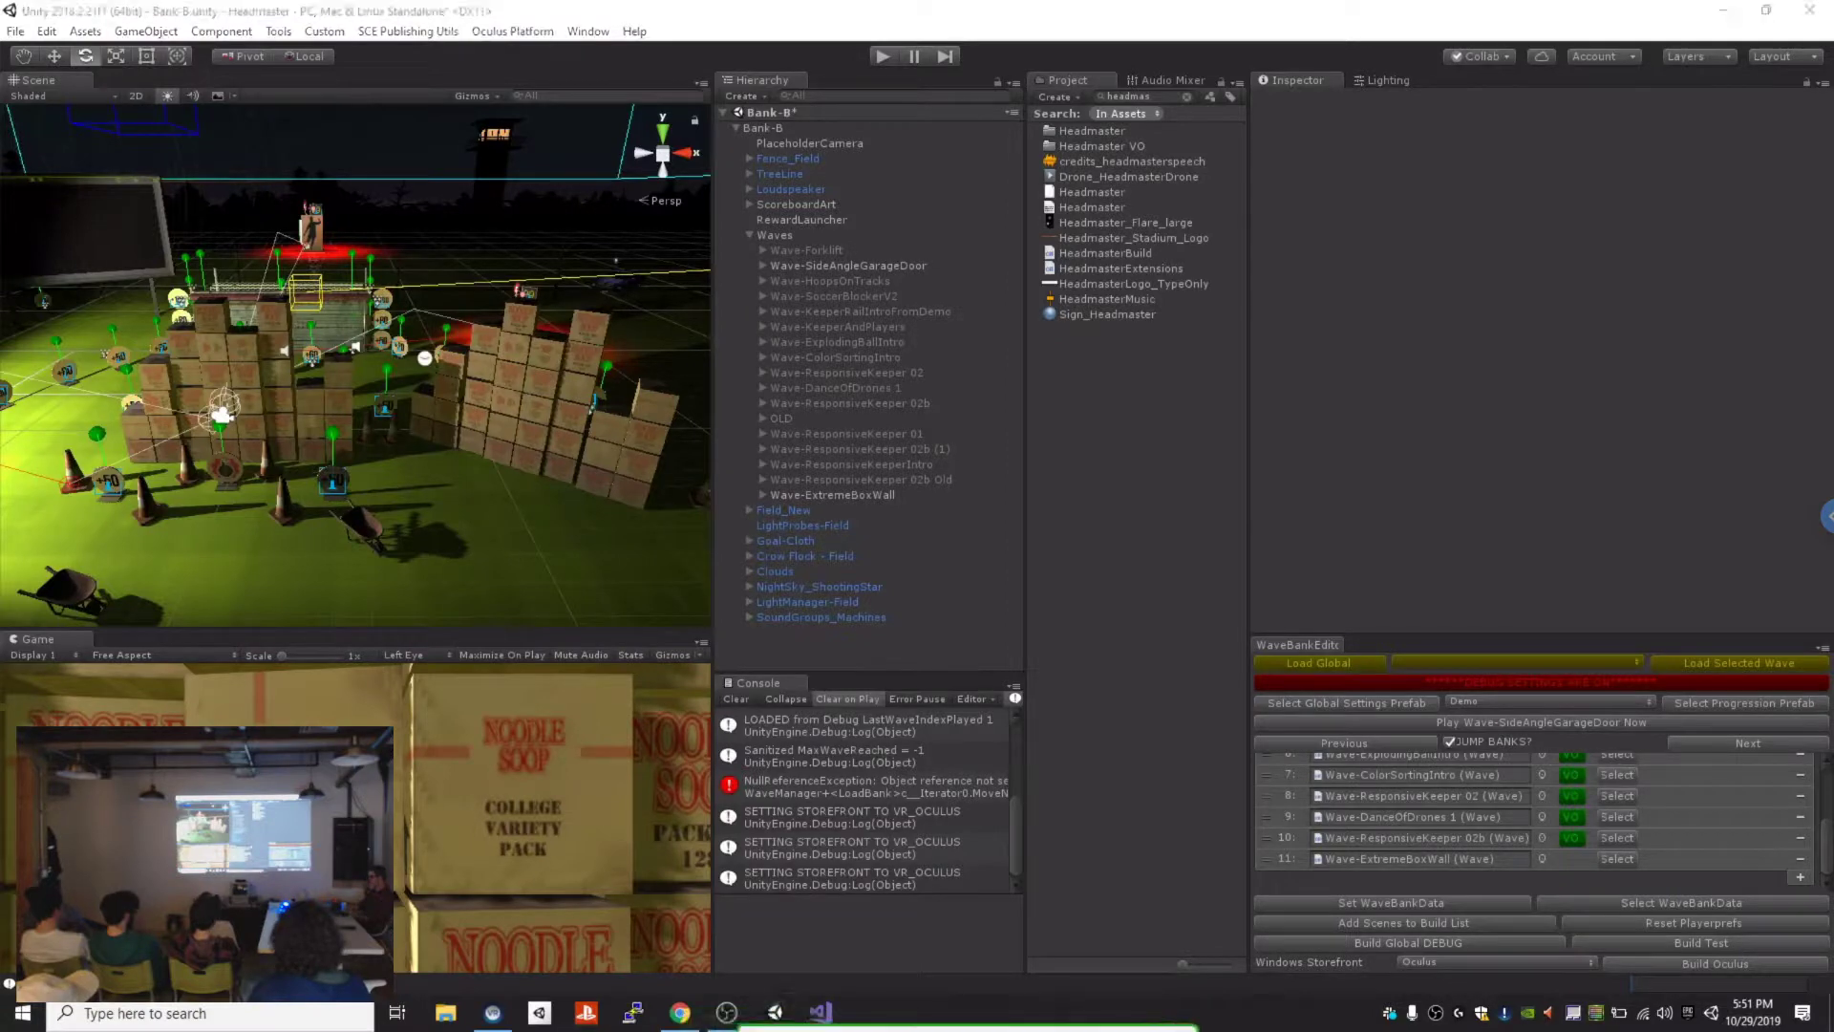
Step: Switch to Chrome, exit the slideshow and show the TeamCity projects page
click(681, 1013)
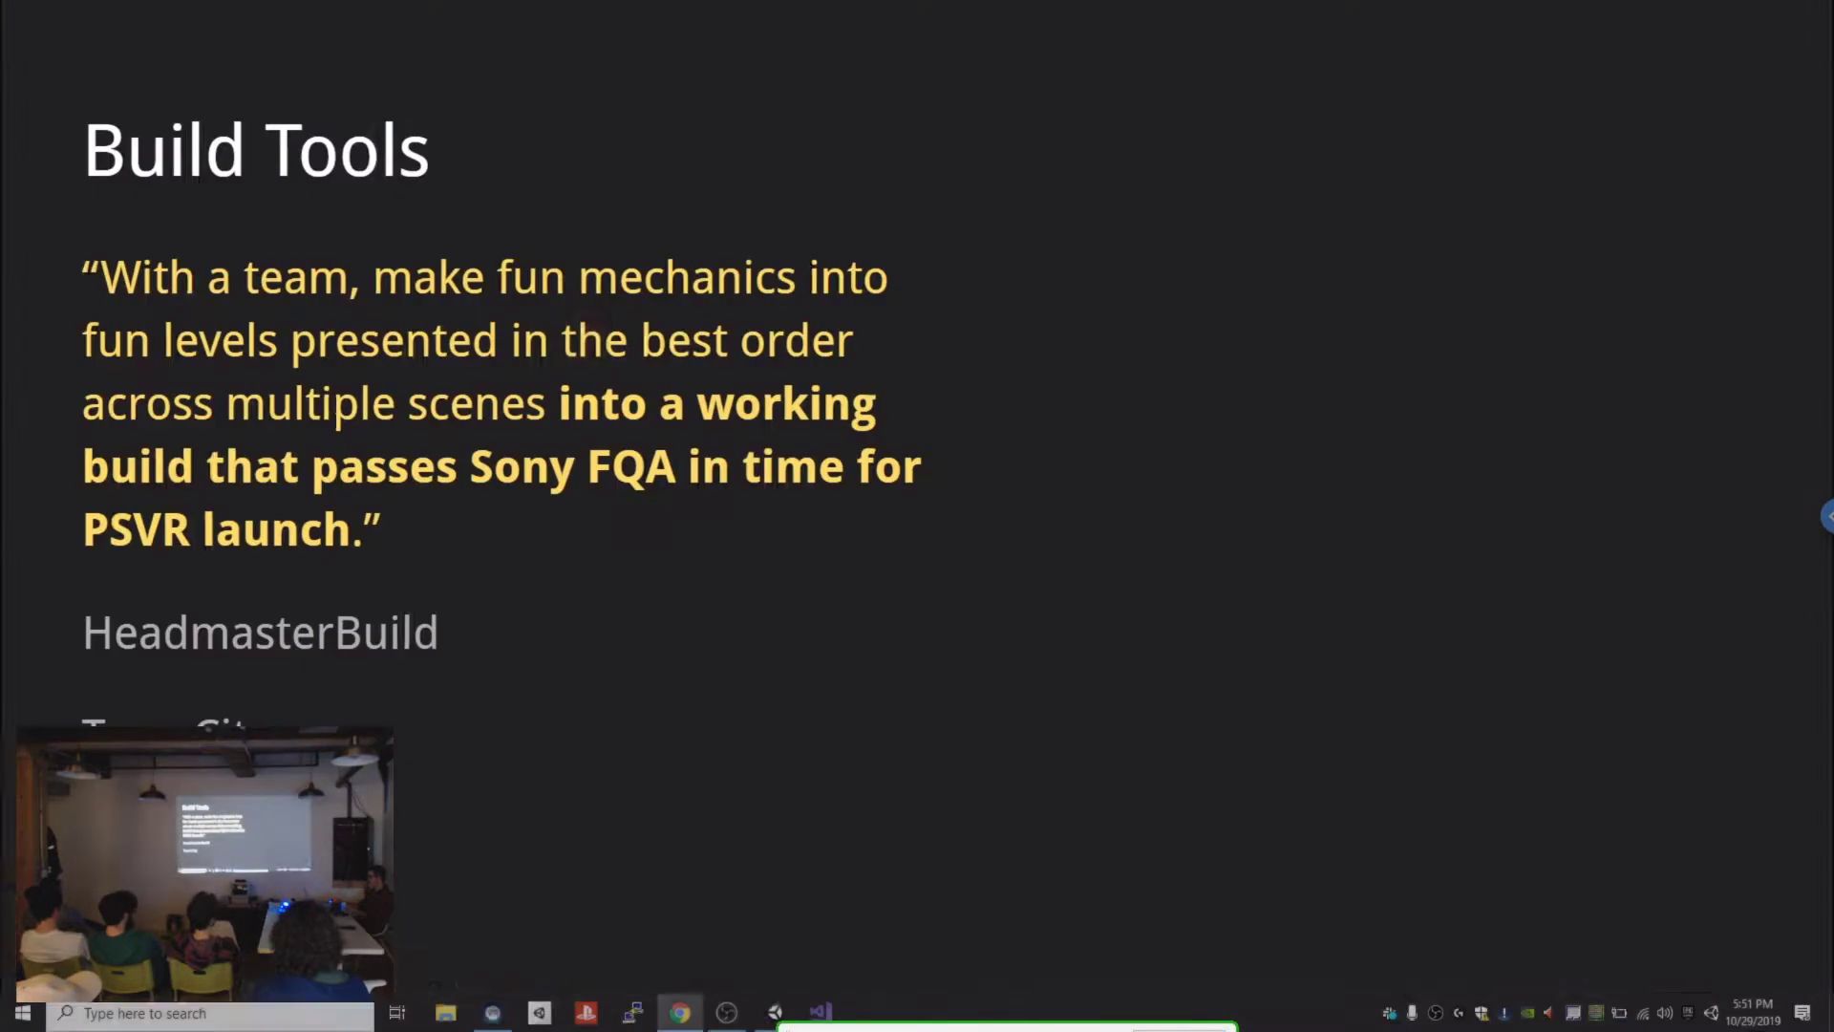
key(Escape)
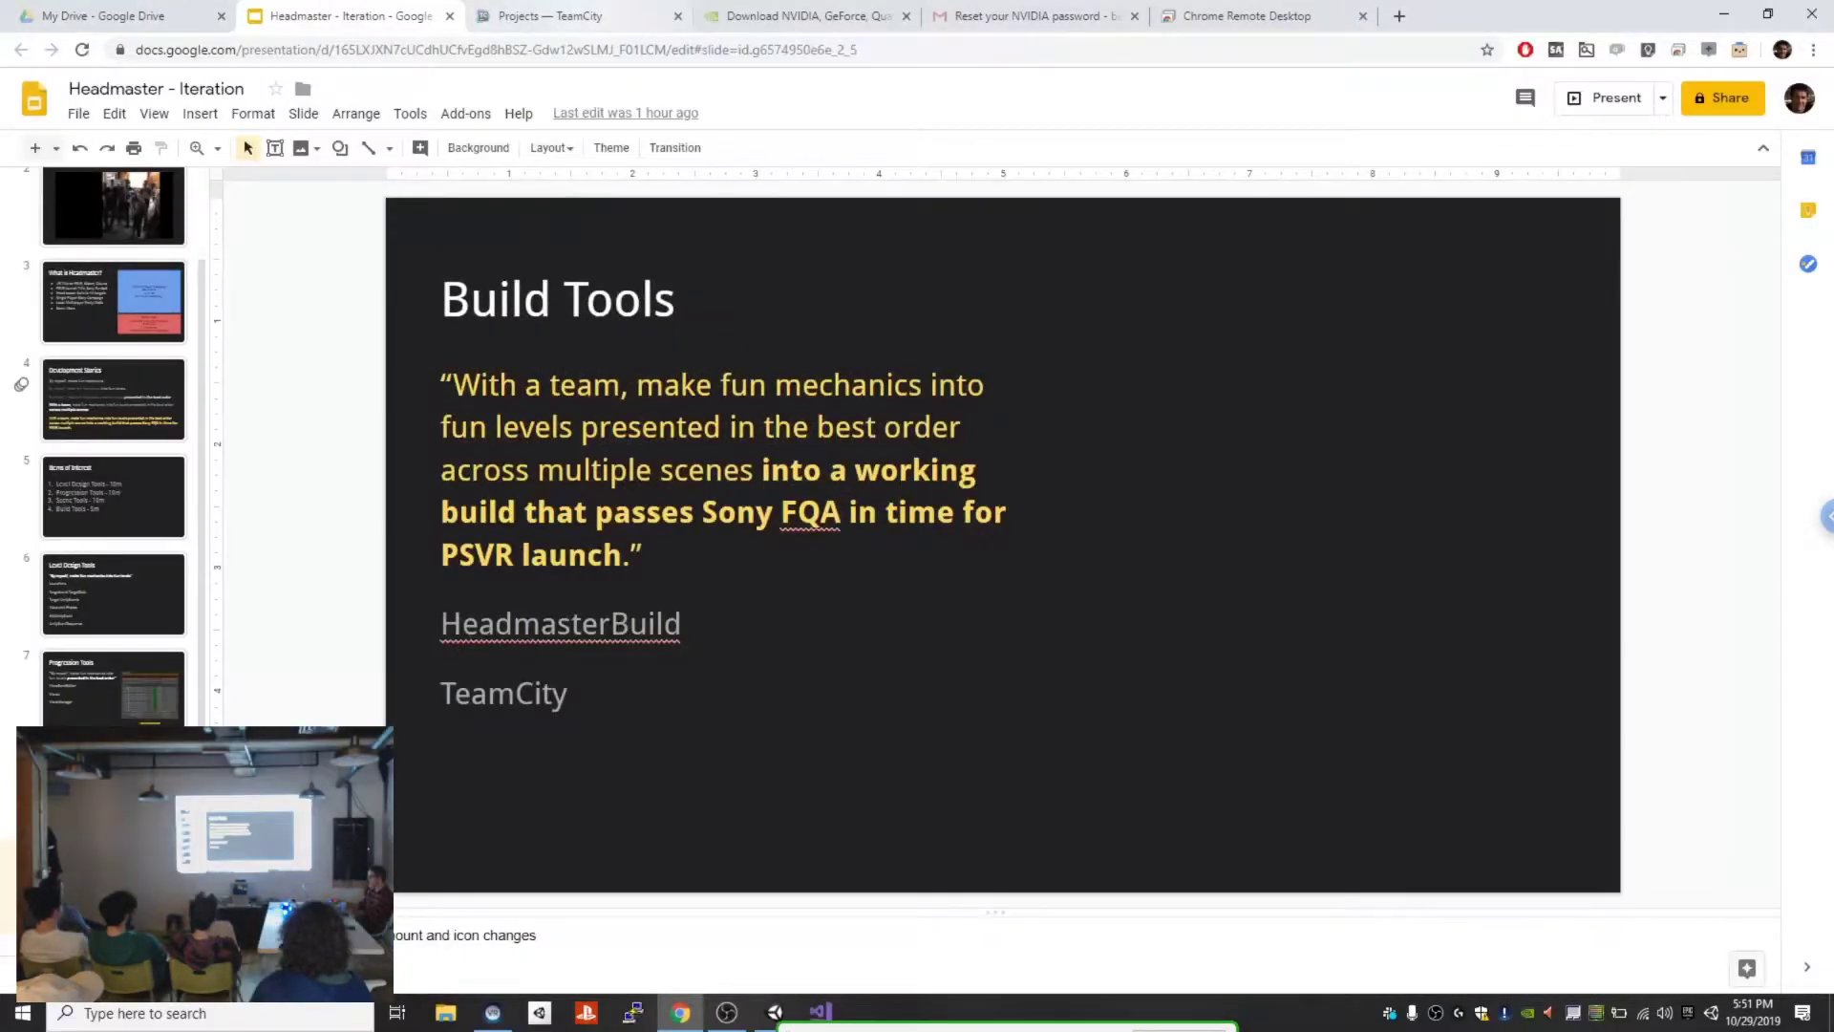
click(573, 16)
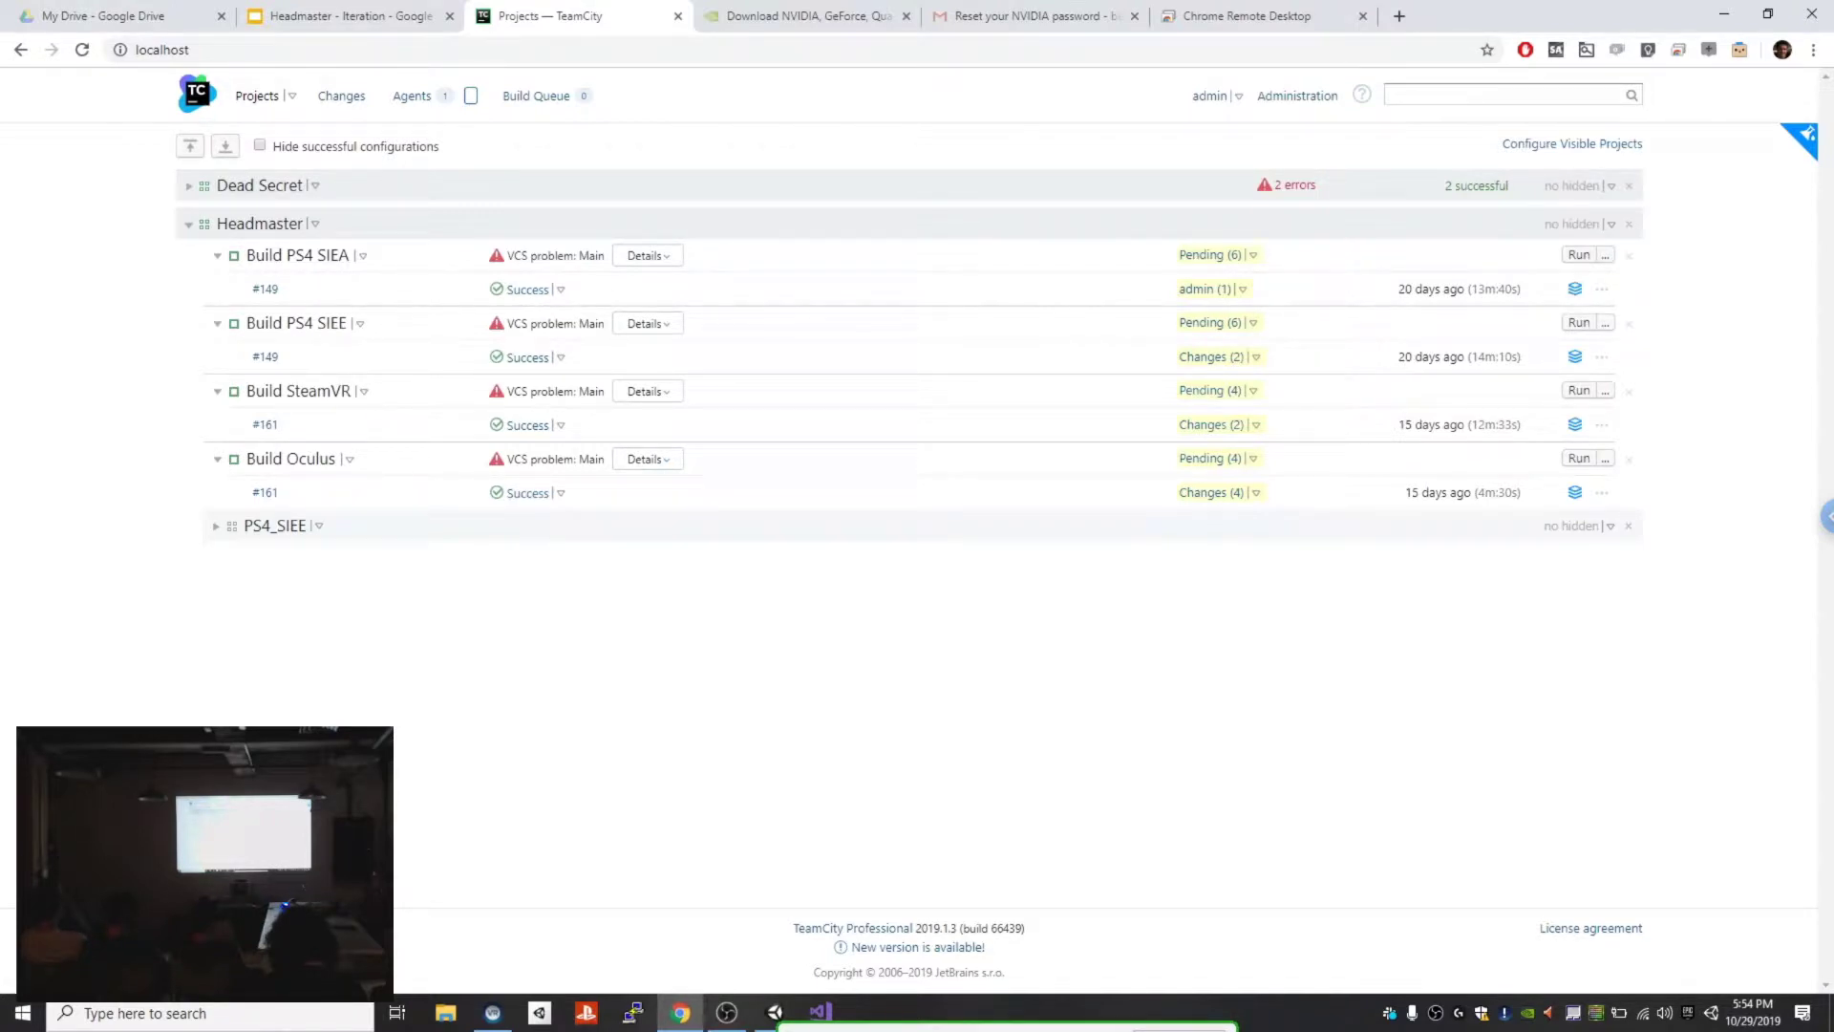
Step: Open the settings of the Build PS4 SIEA configuration in TeamCity and review its parameters and build steps
click(363, 257)
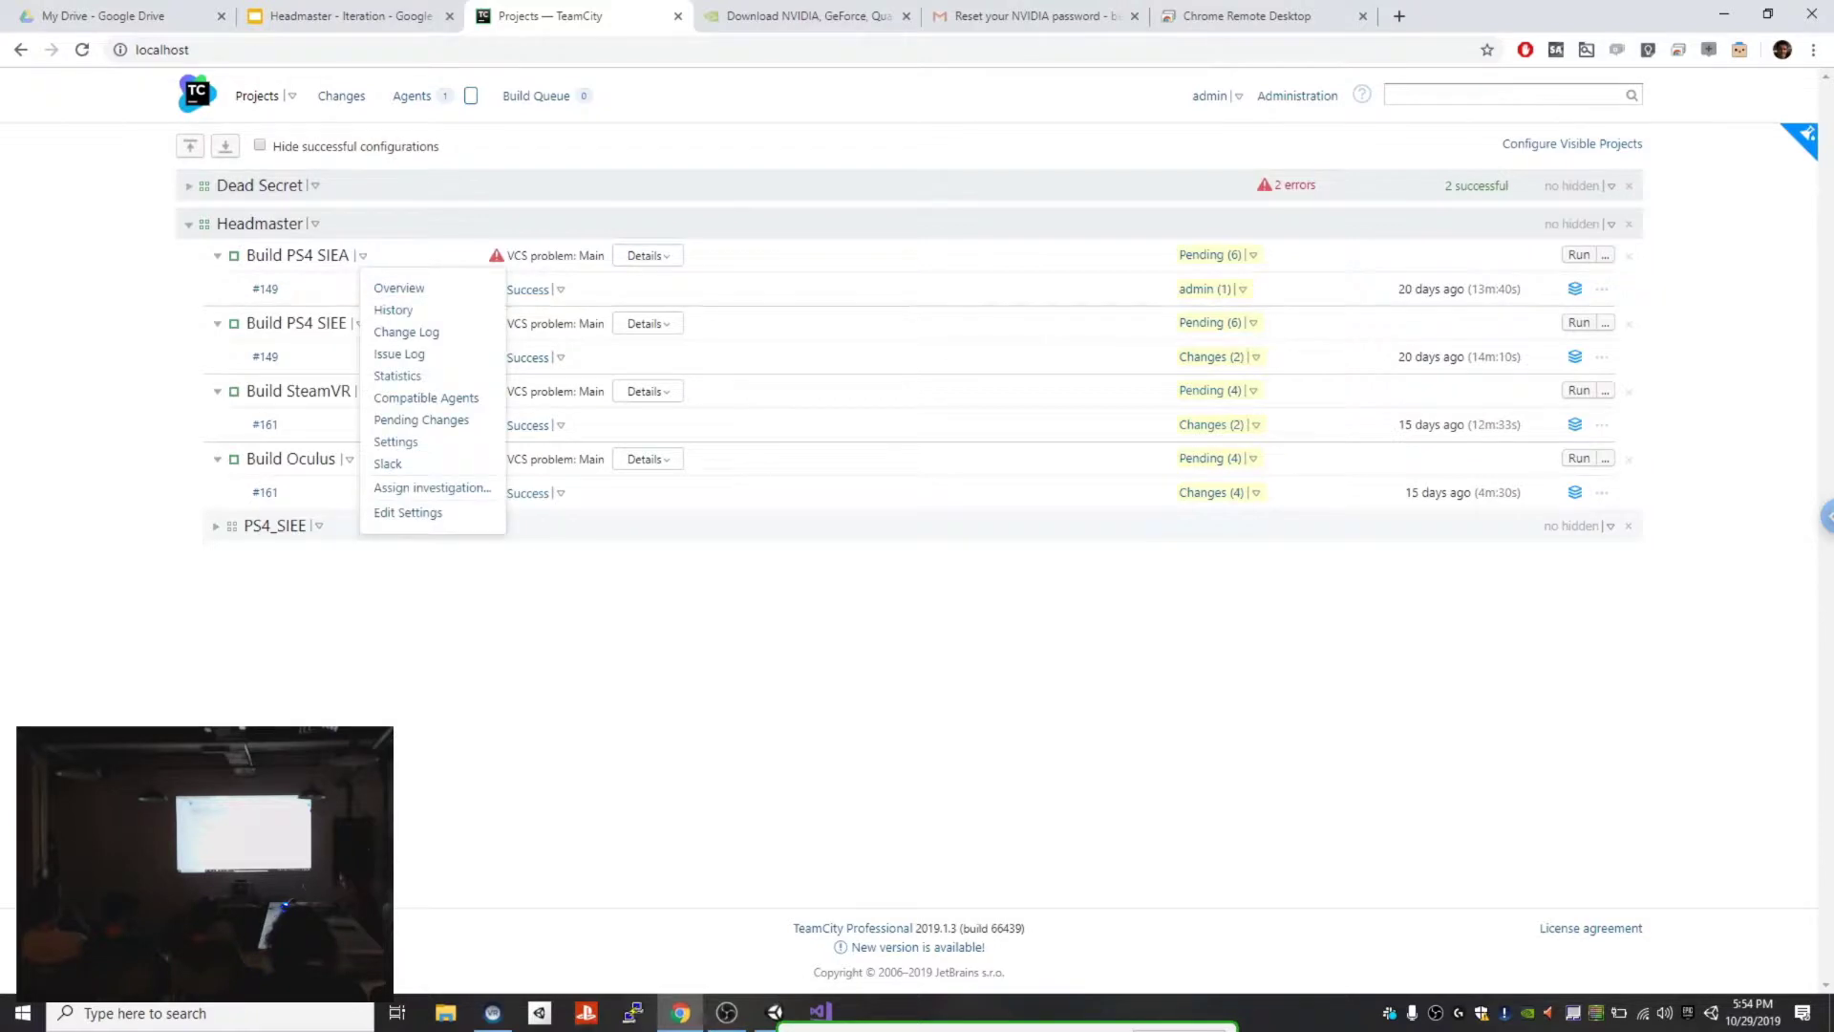
click(408, 513)
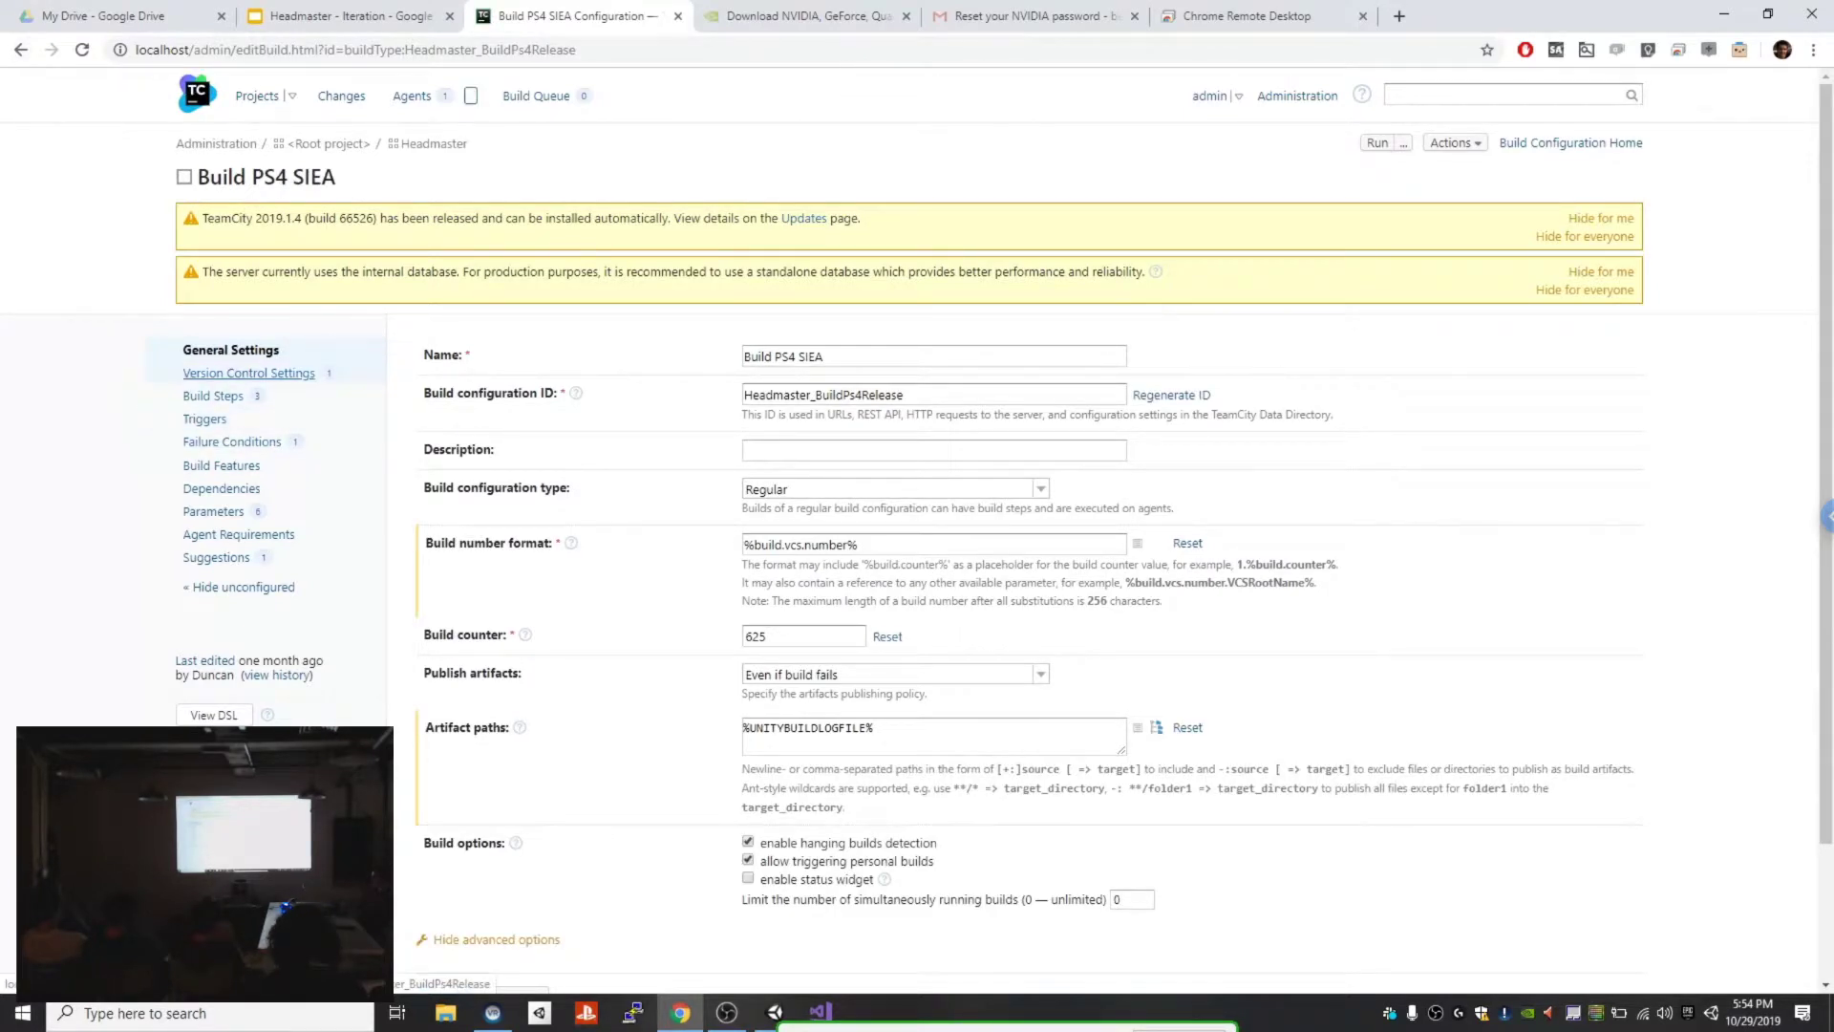
click(214, 511)
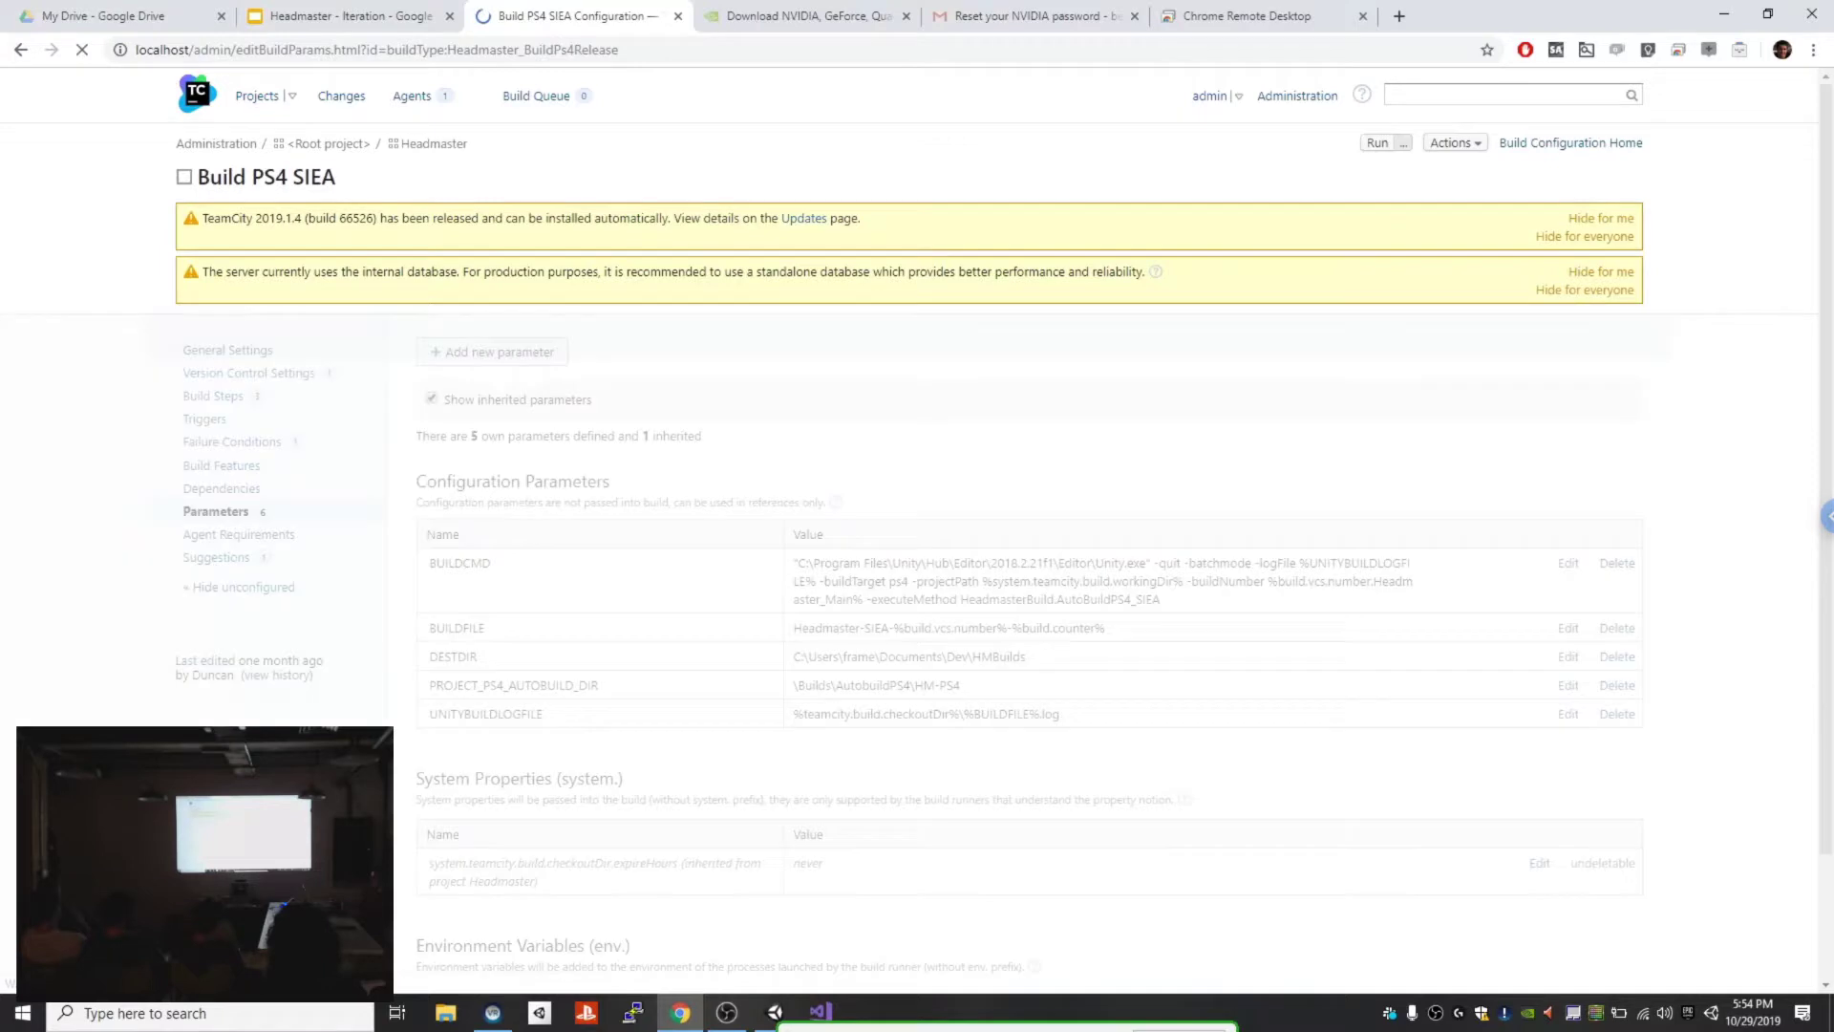
scroll(917, 531, down, 2)
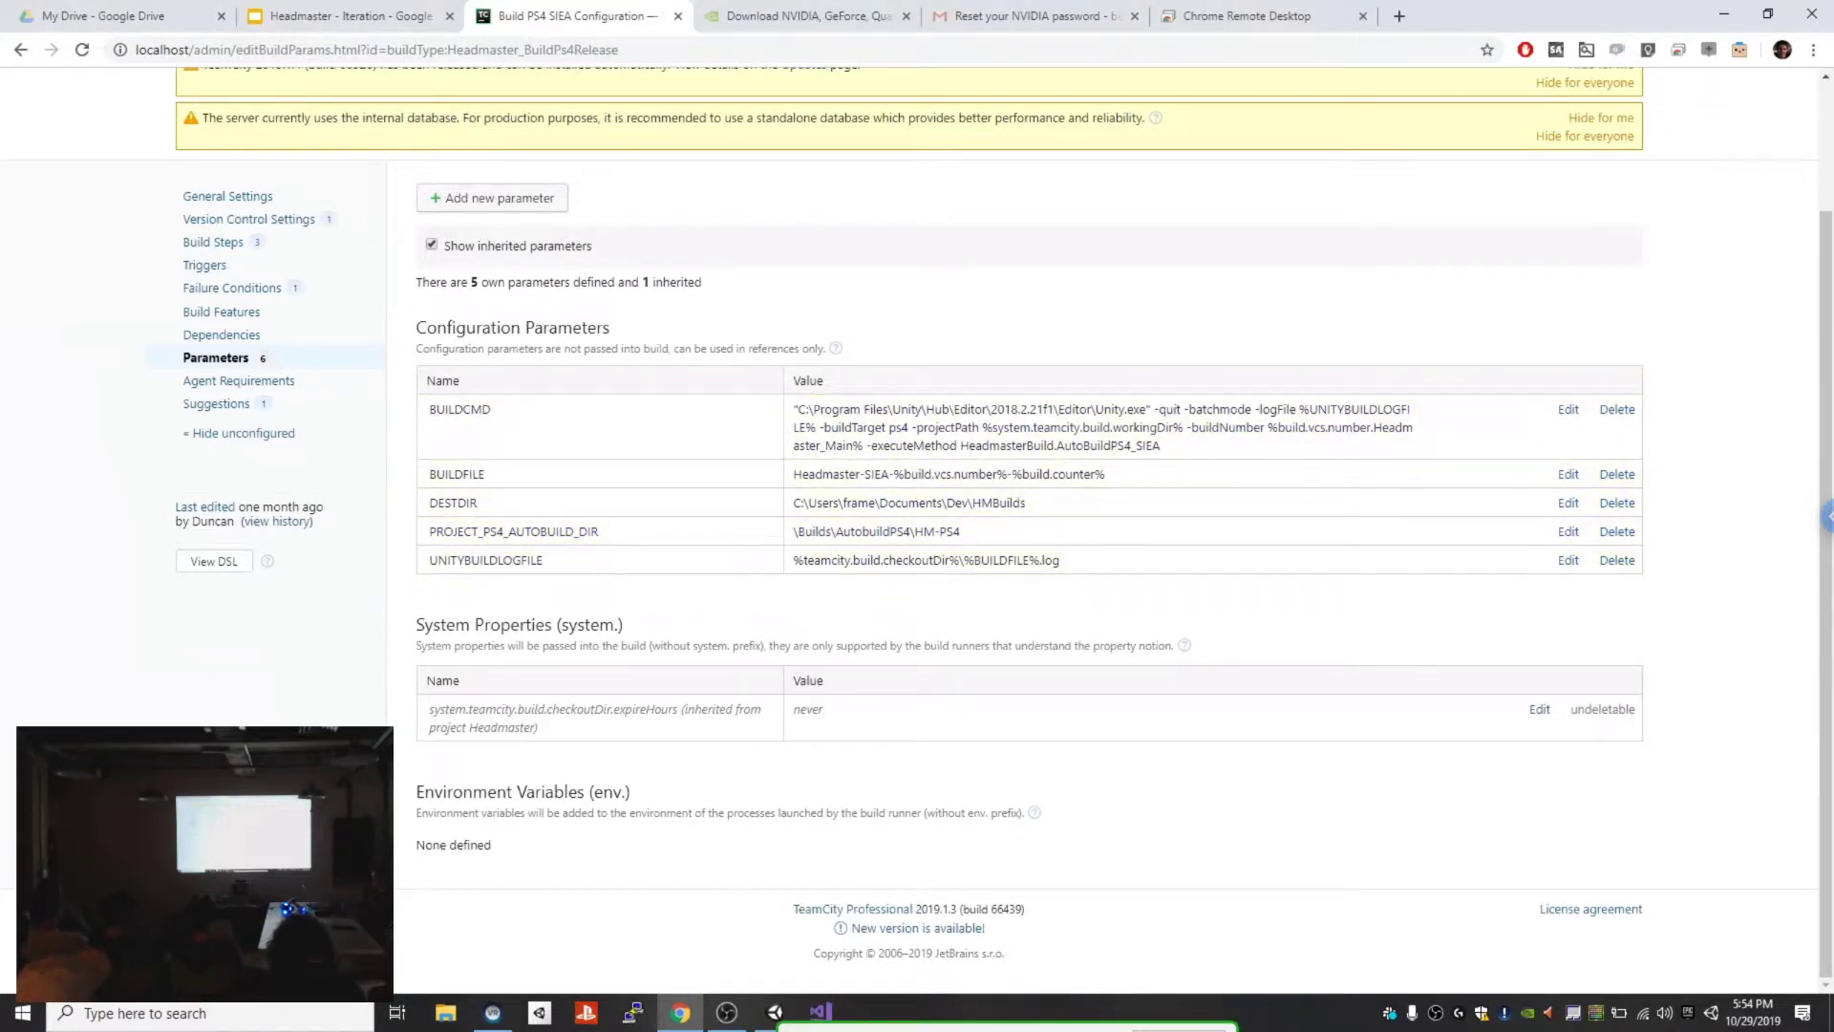
click(213, 241)
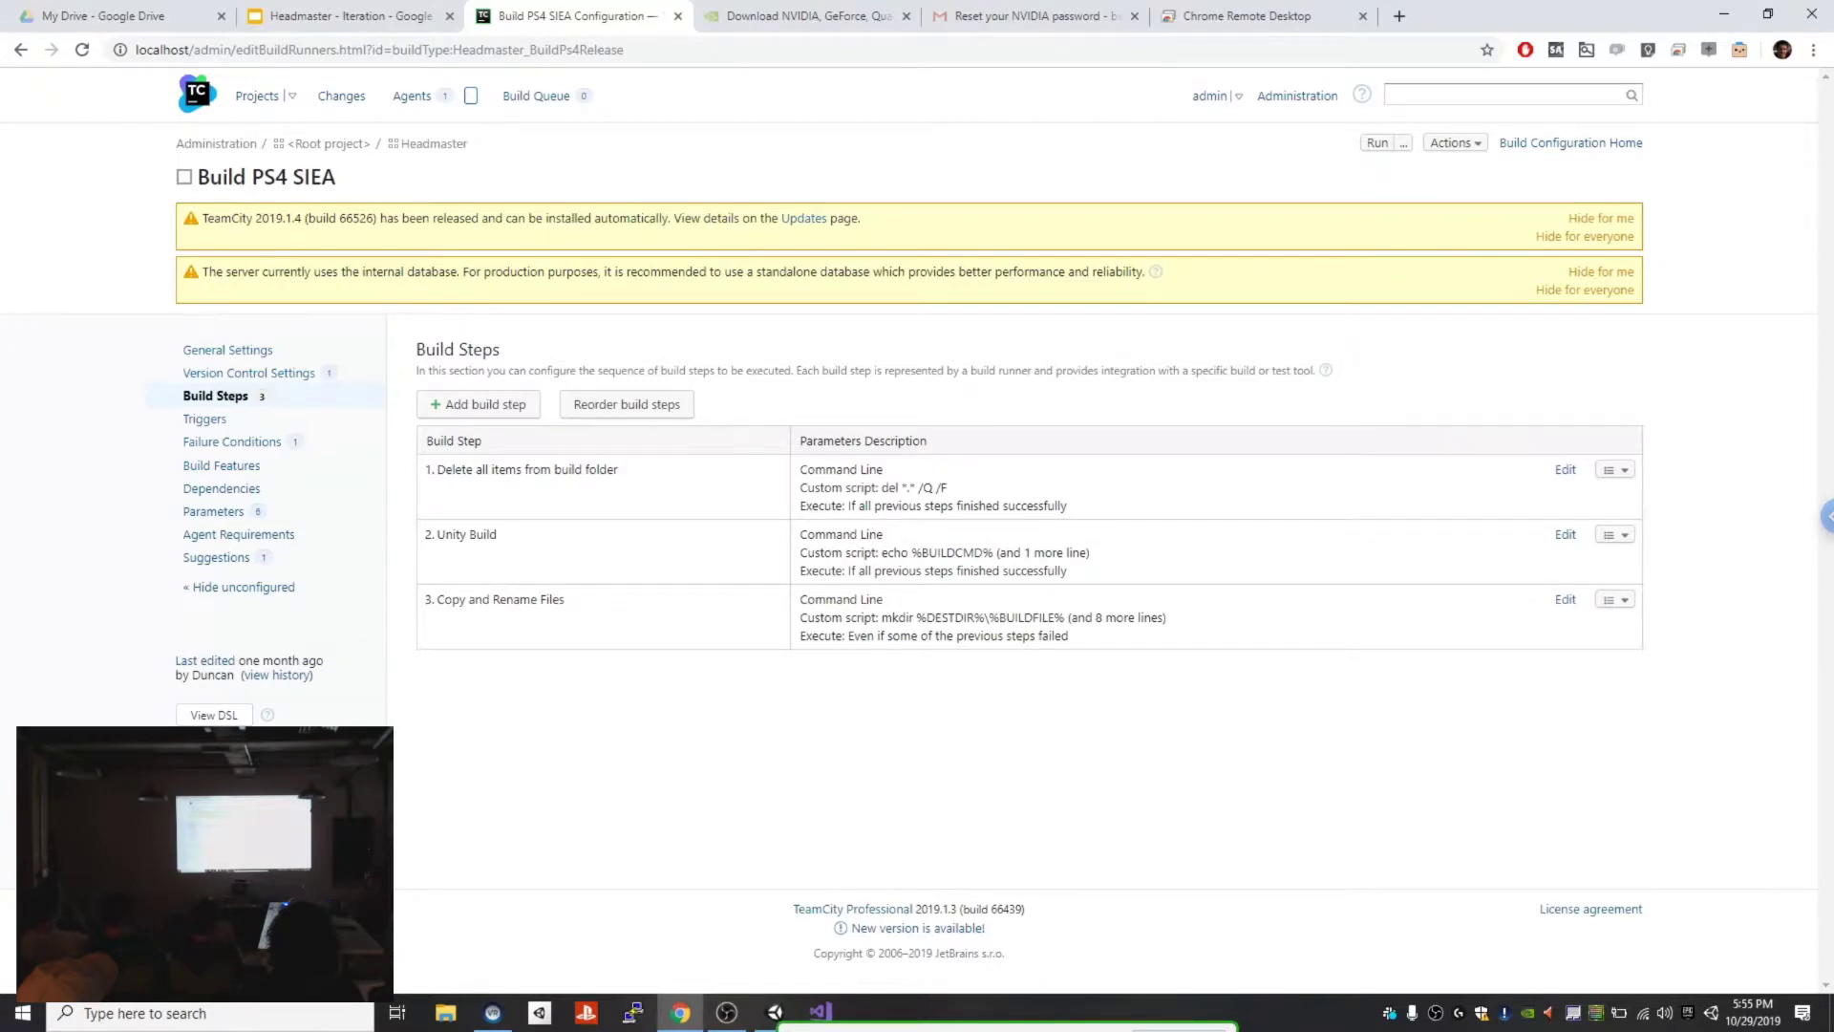
click(1724, 14)
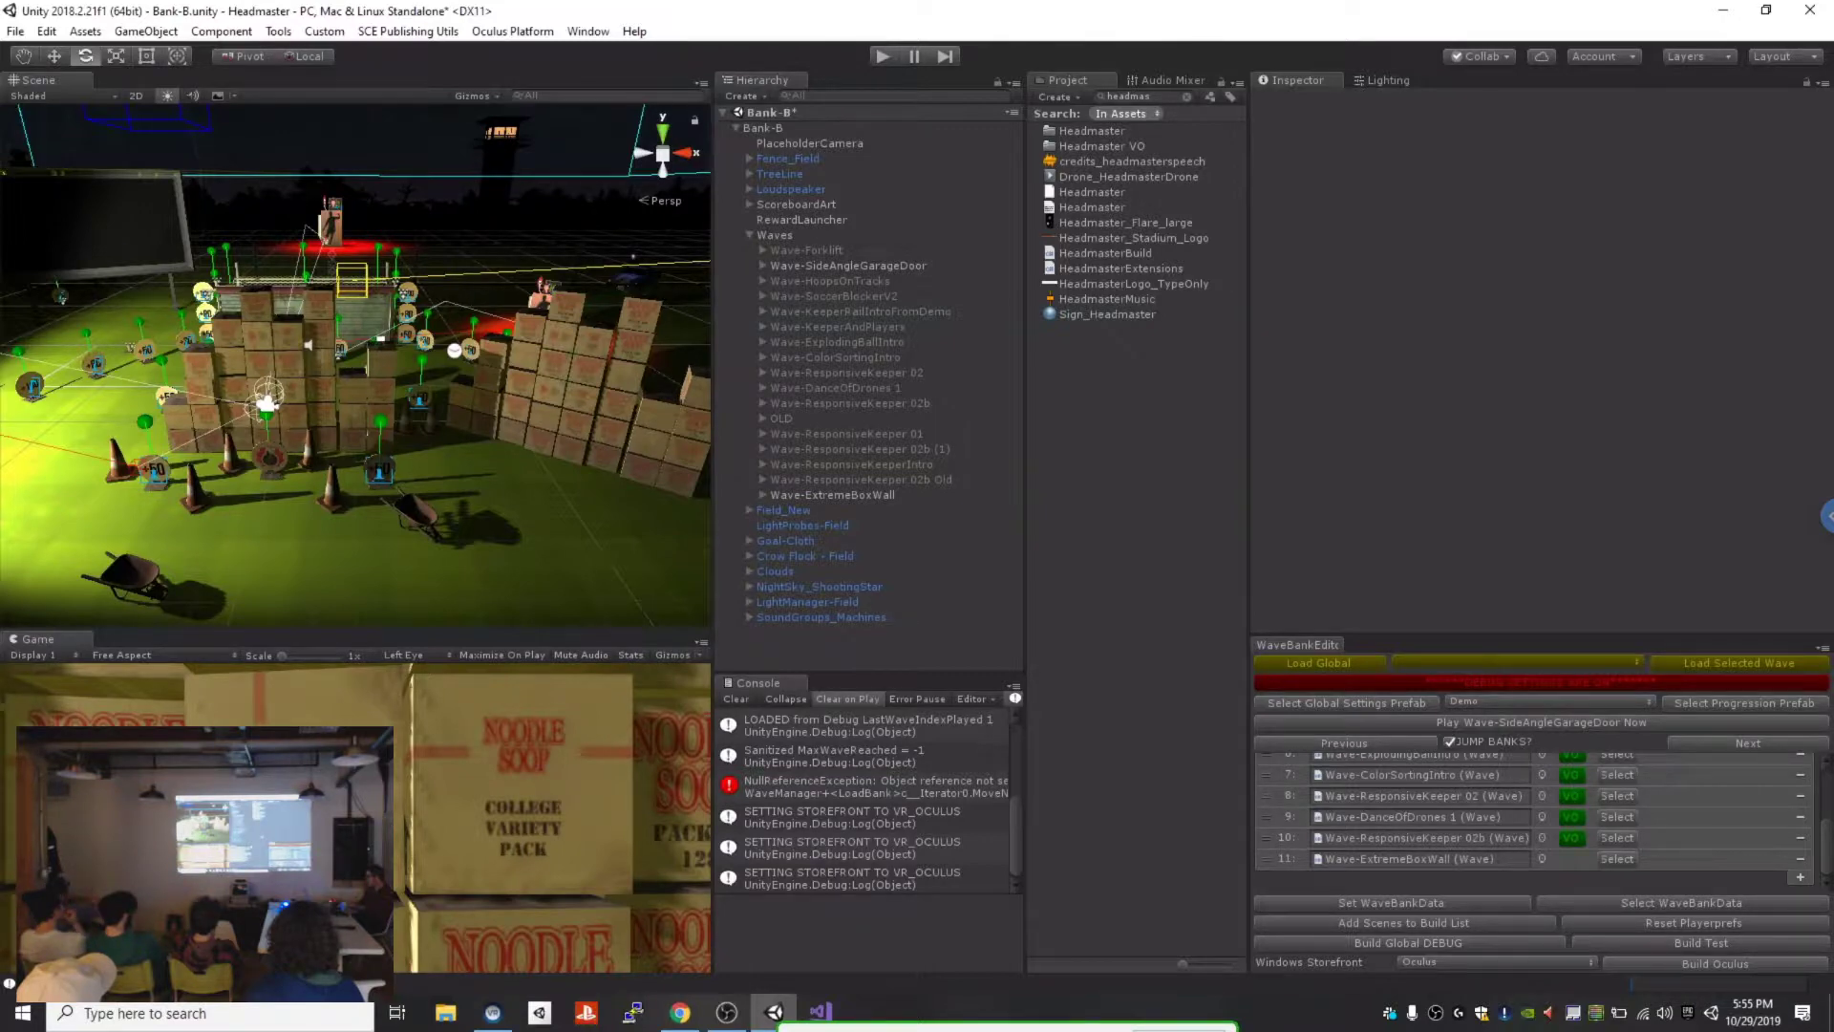
key(alt+Tab)
key(alt+Tab)
key(alt+Tab)
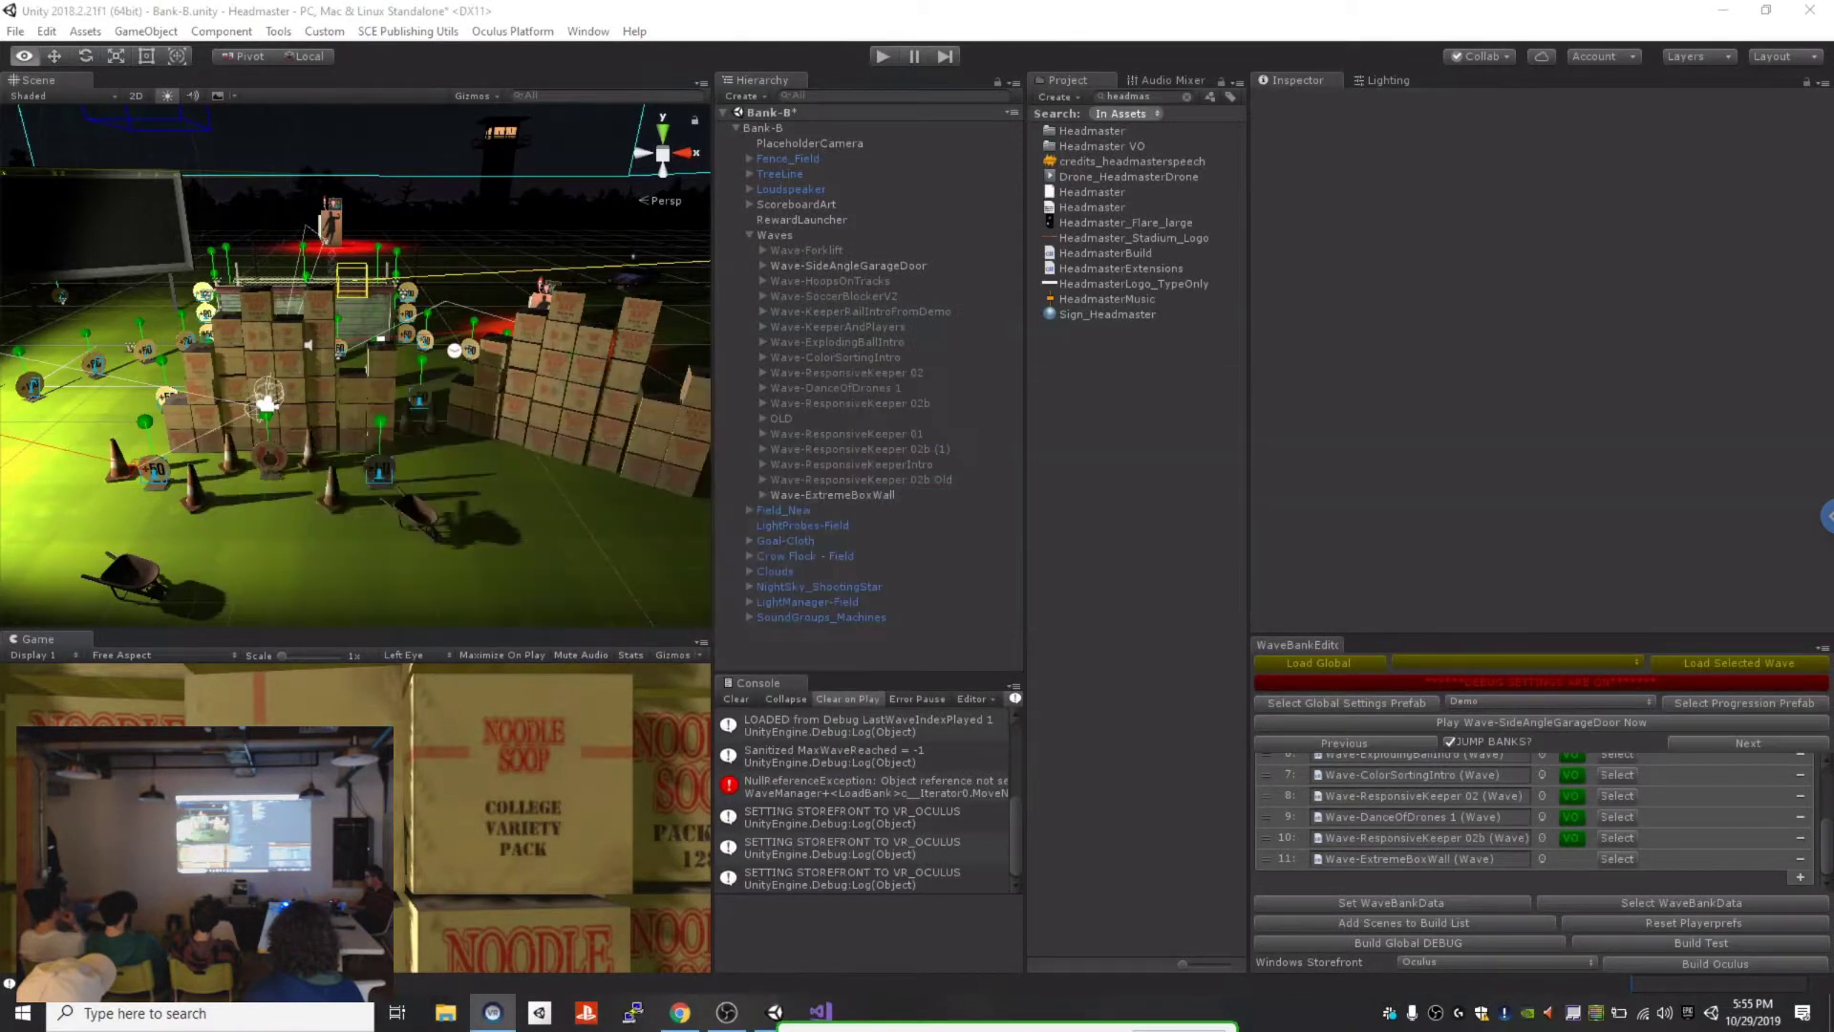
key(alt+Tab)
key(alt+Tab)
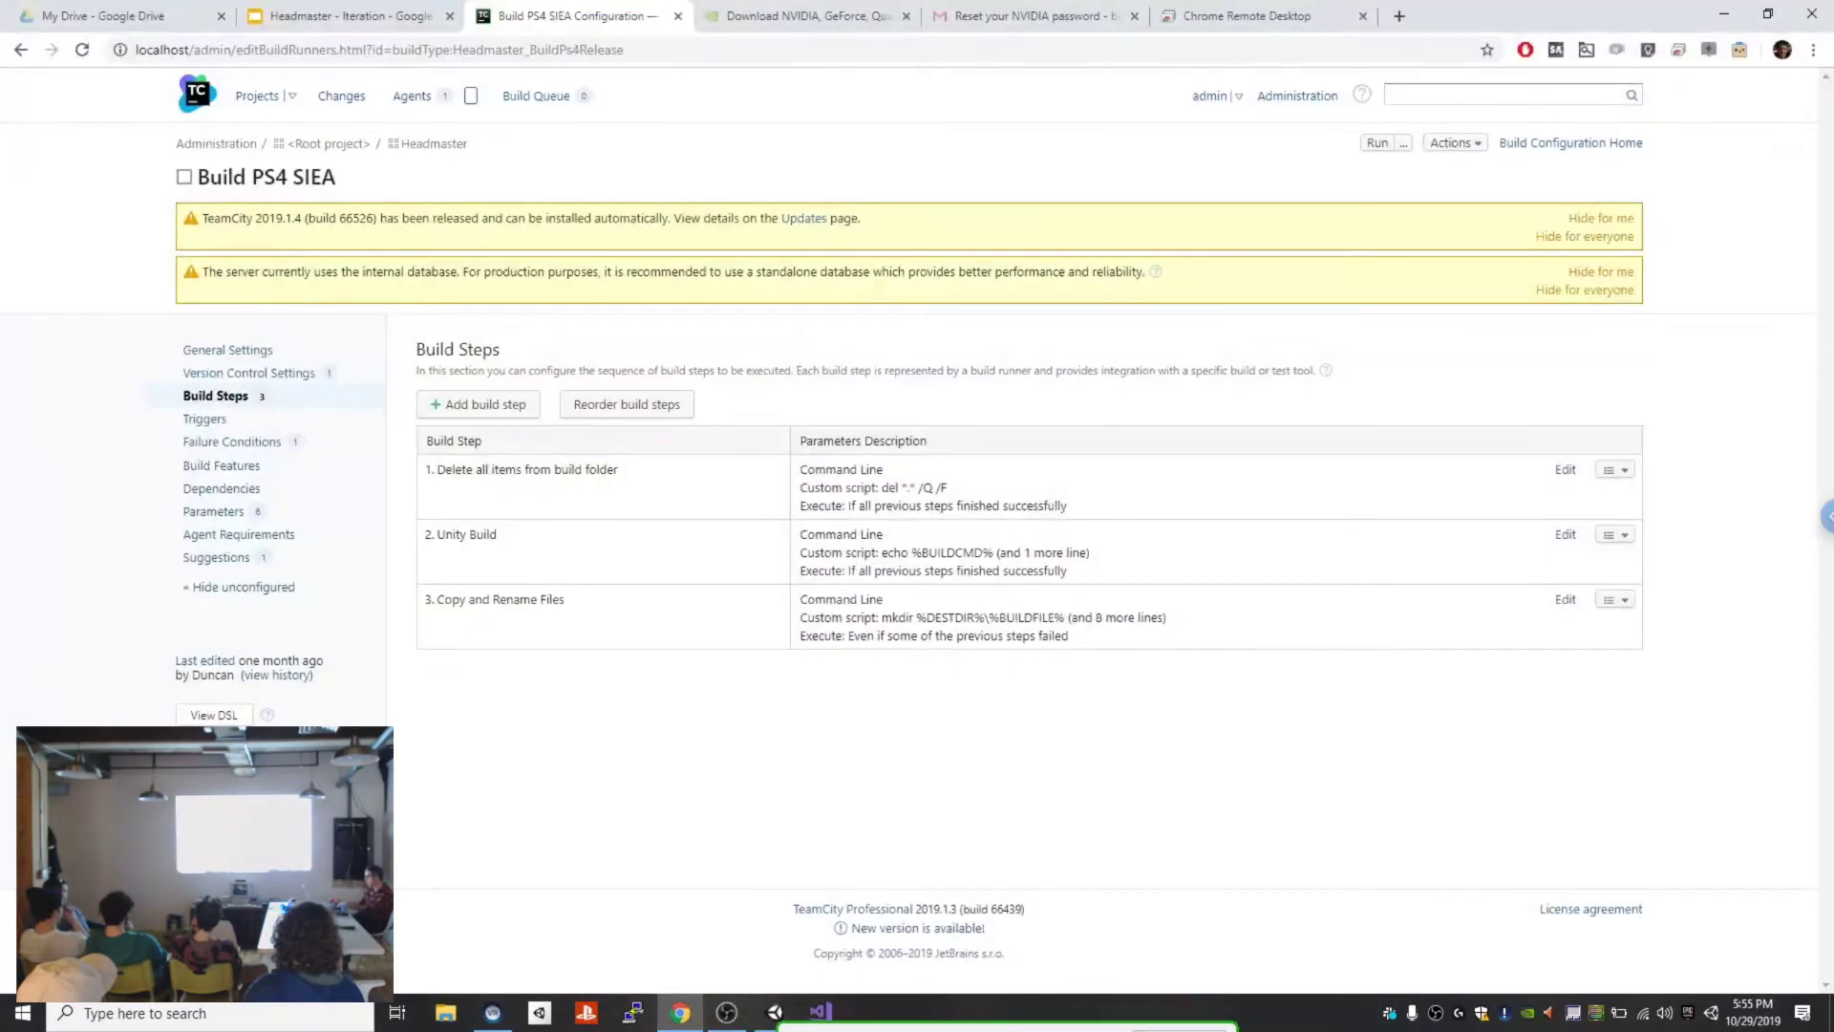
Step: Return to the Headmaster - Iteration slides, switch to Visual Studio and highlight the Rotorz.ReorderableList import in WaveBankEditor.cs
click(344, 16)
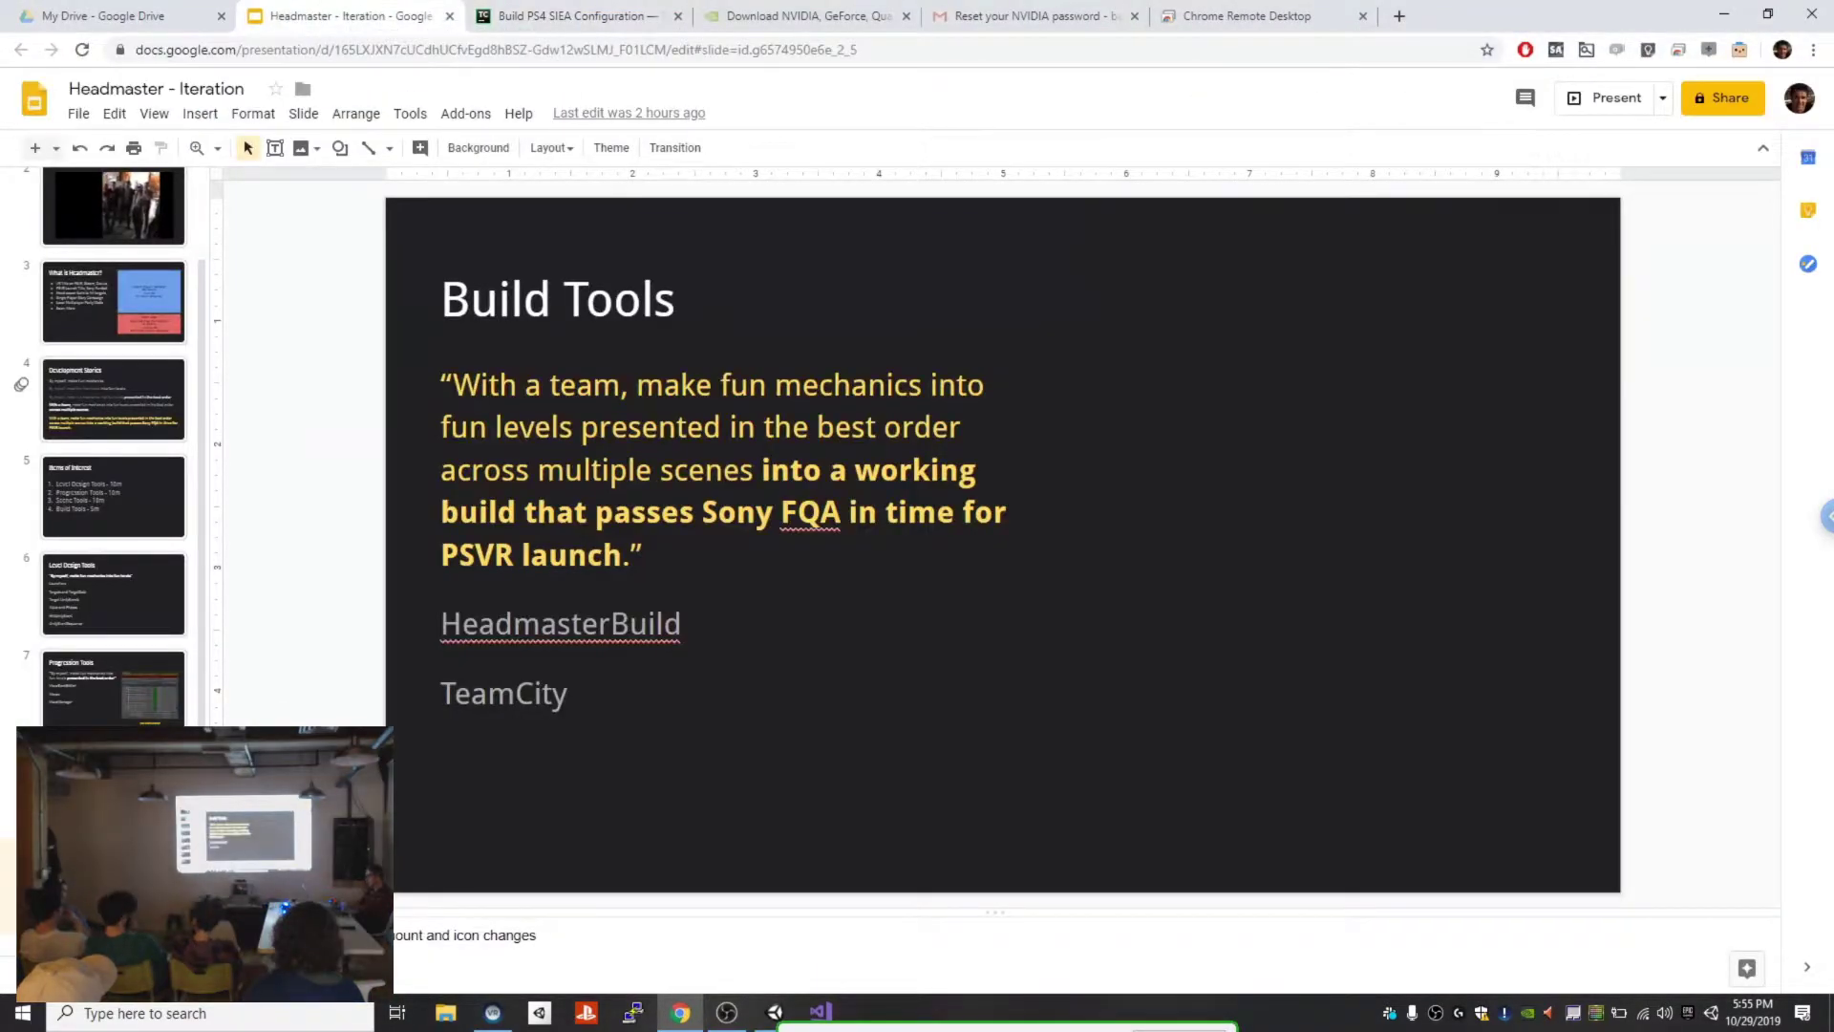
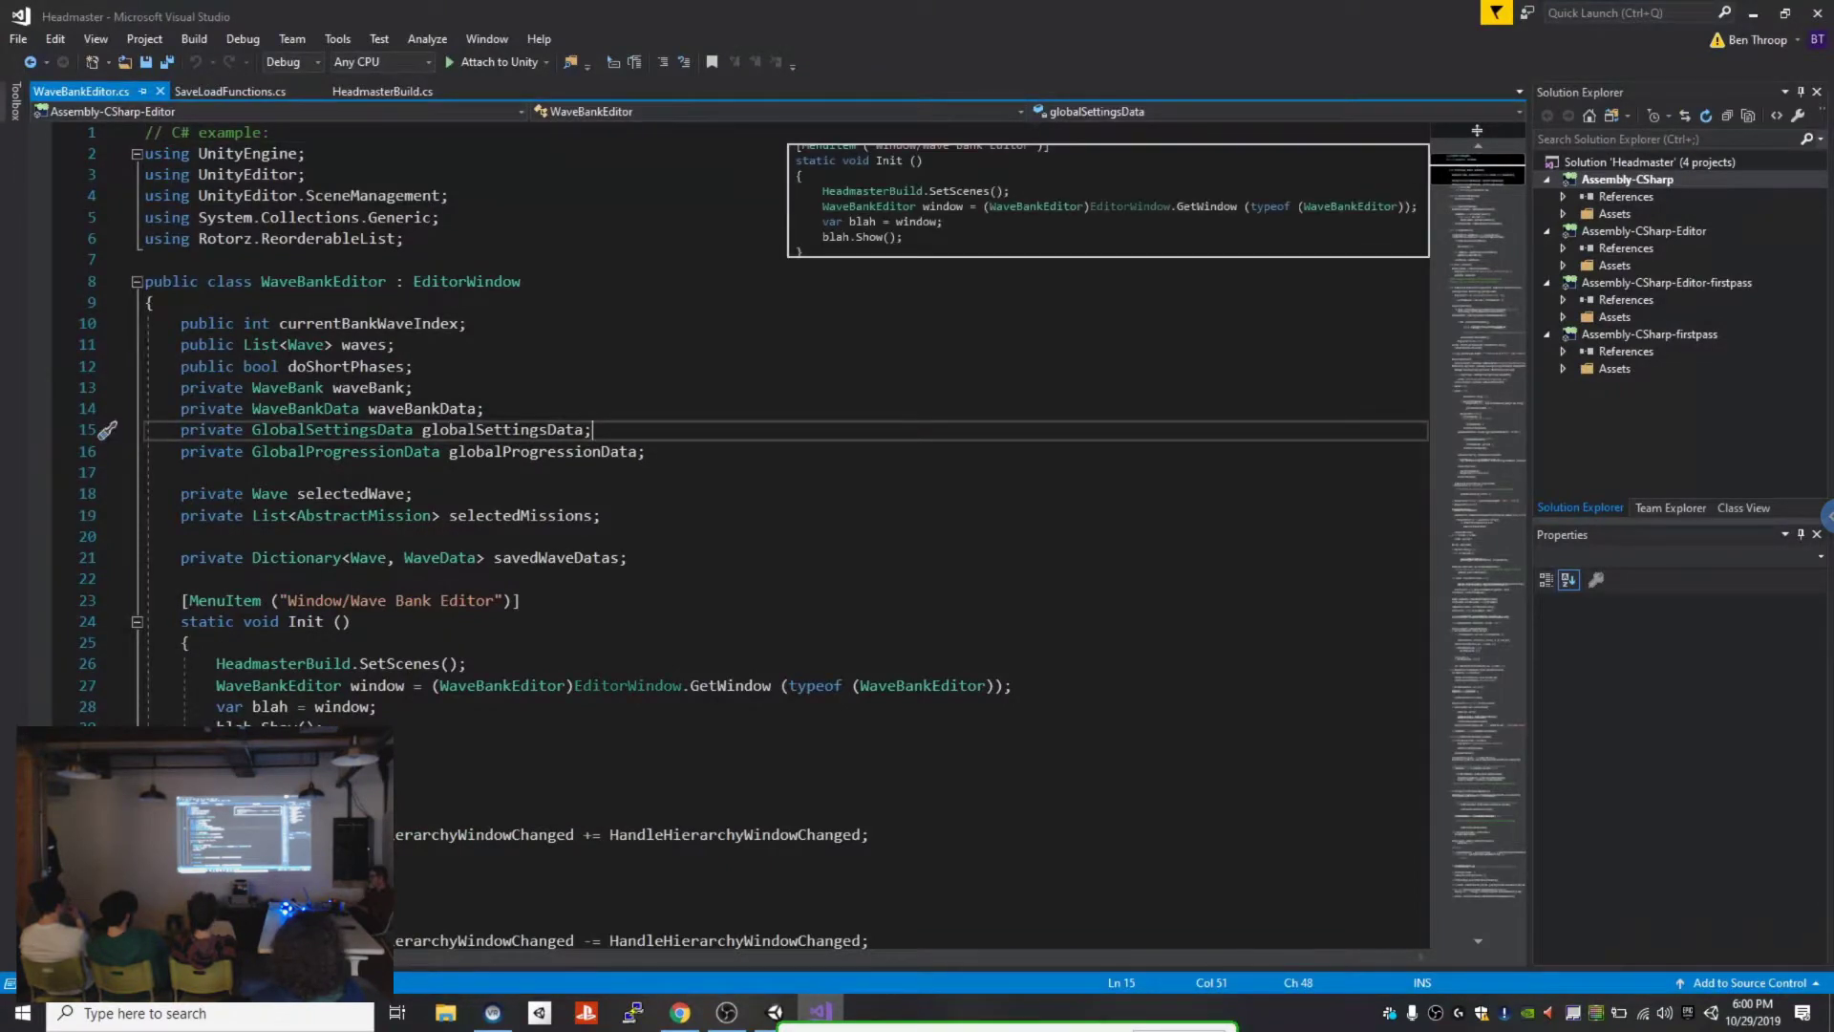
click(594, 473)
click(407, 239)
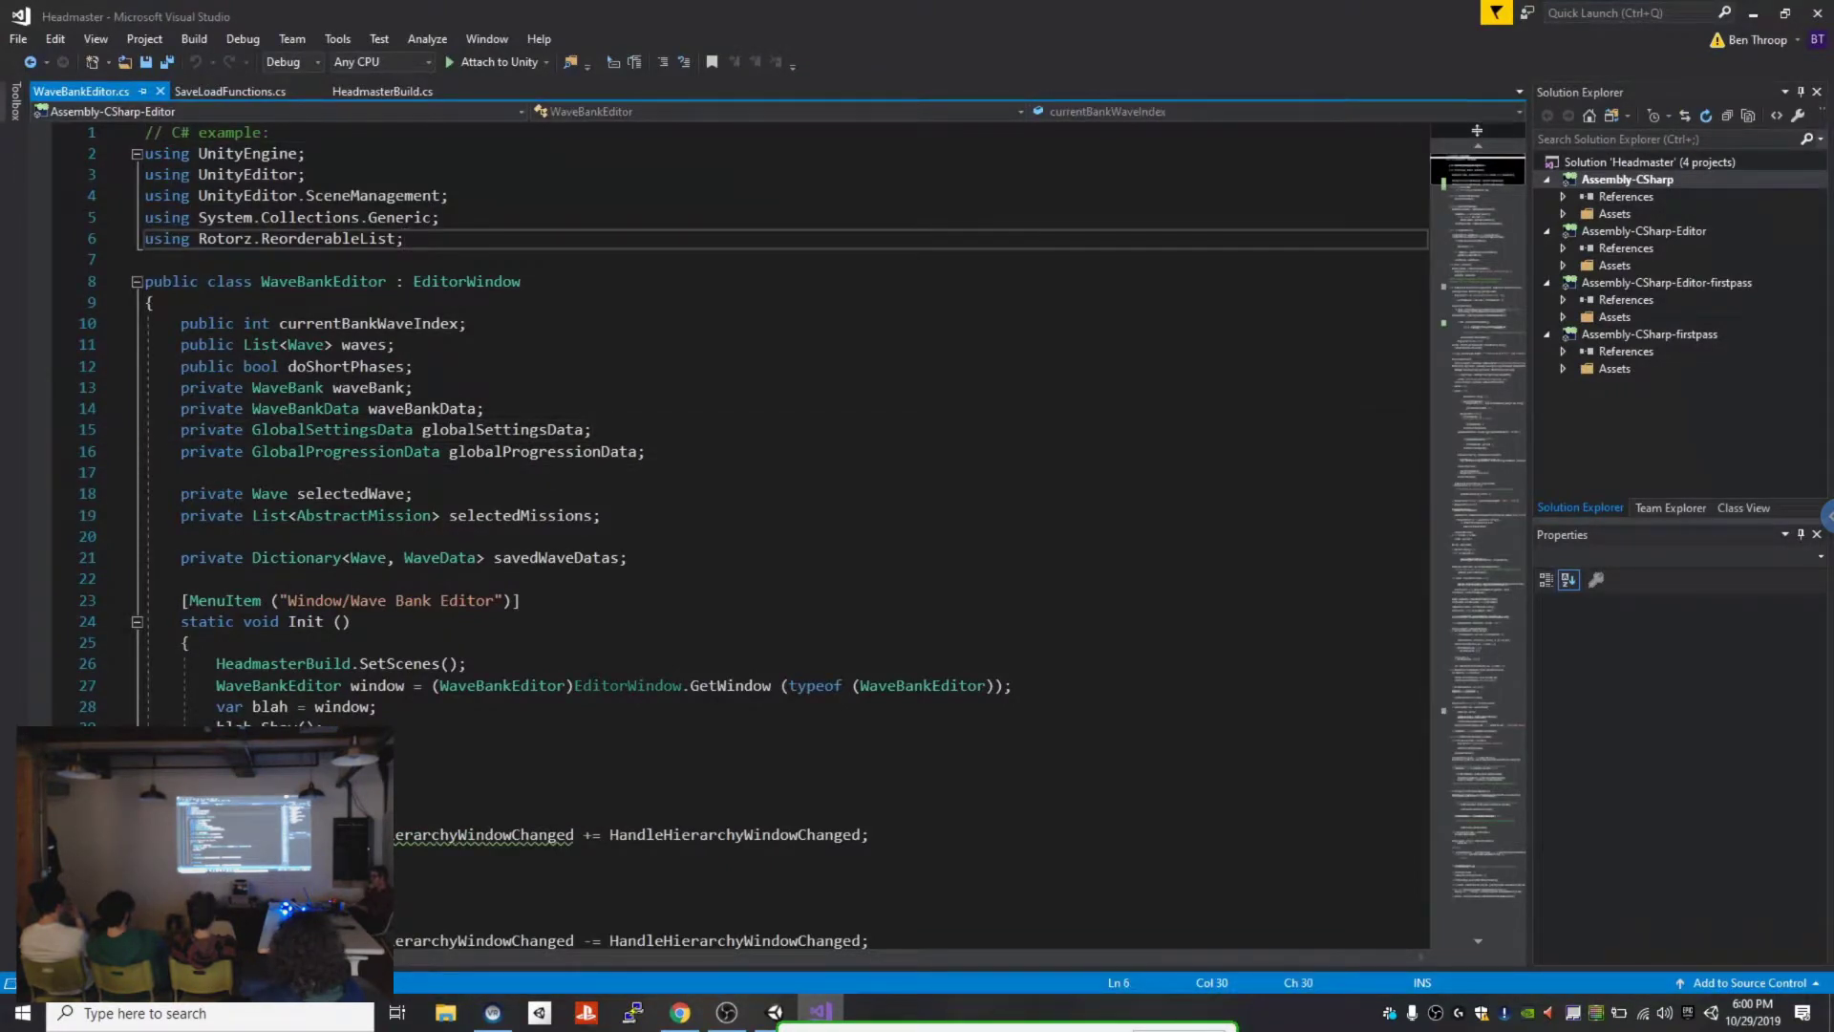
drag(405, 239, 199, 238)
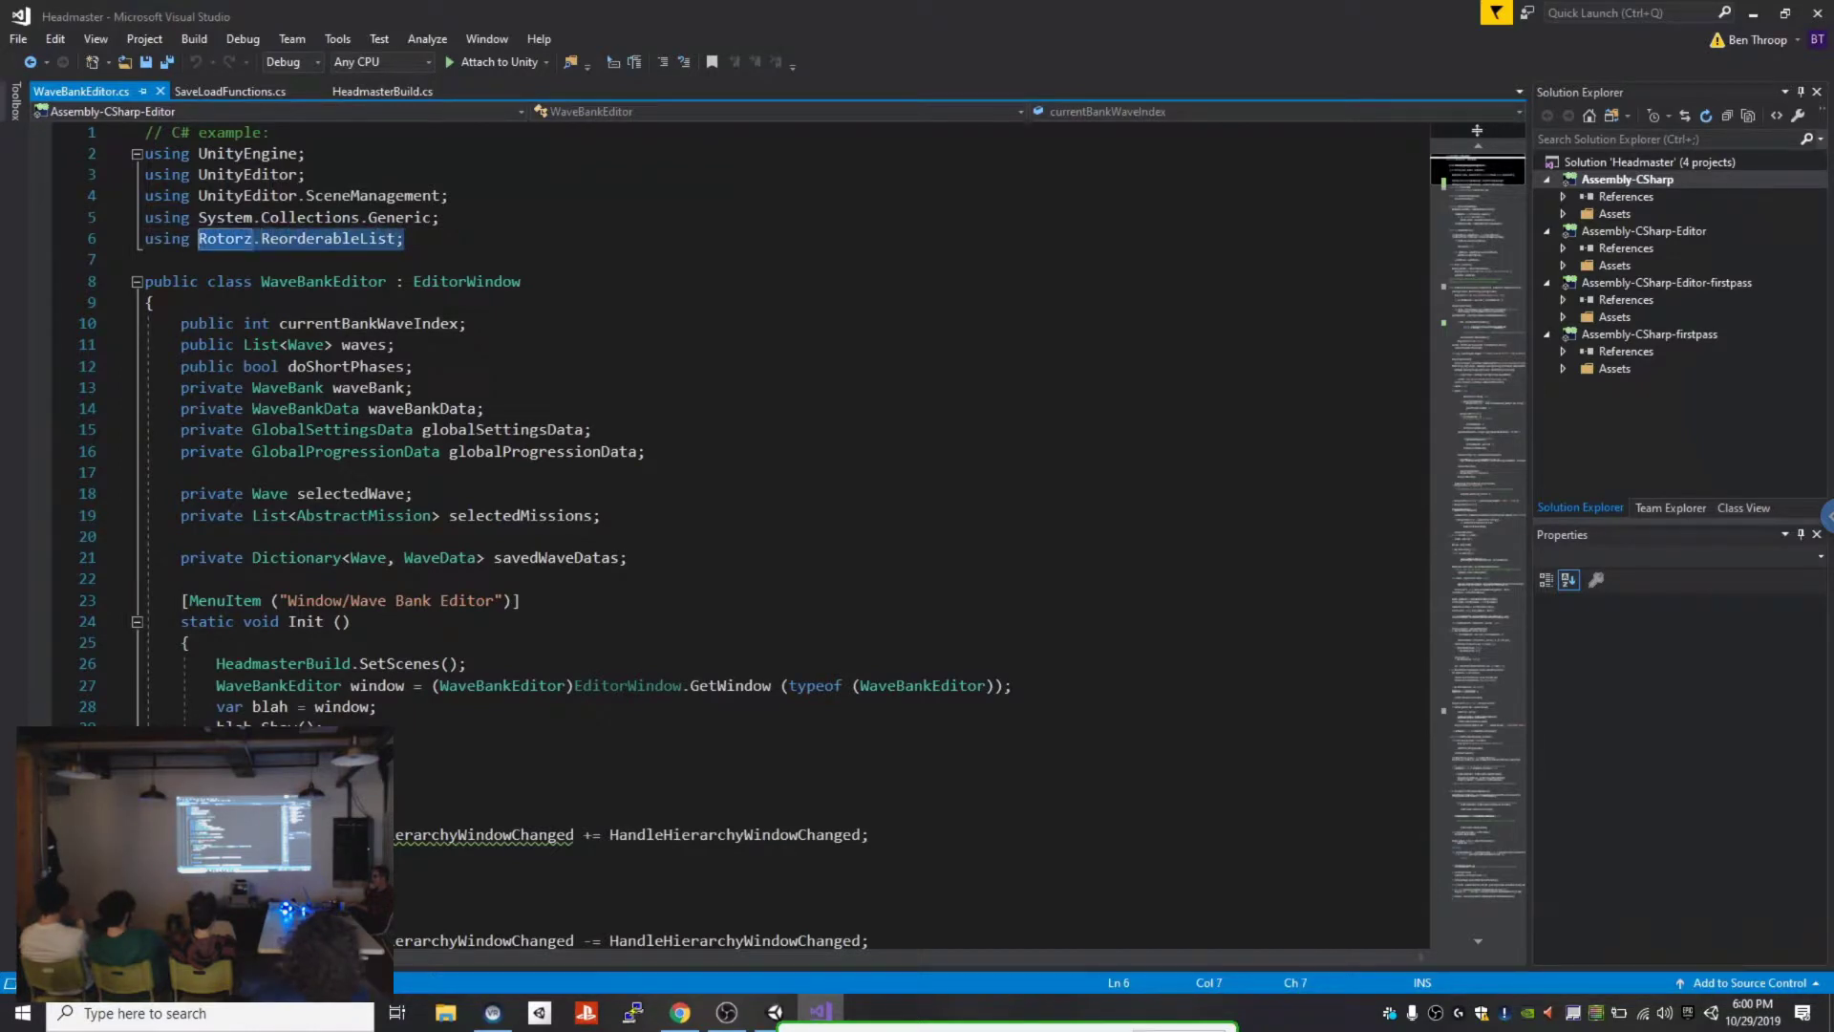
click(405, 239)
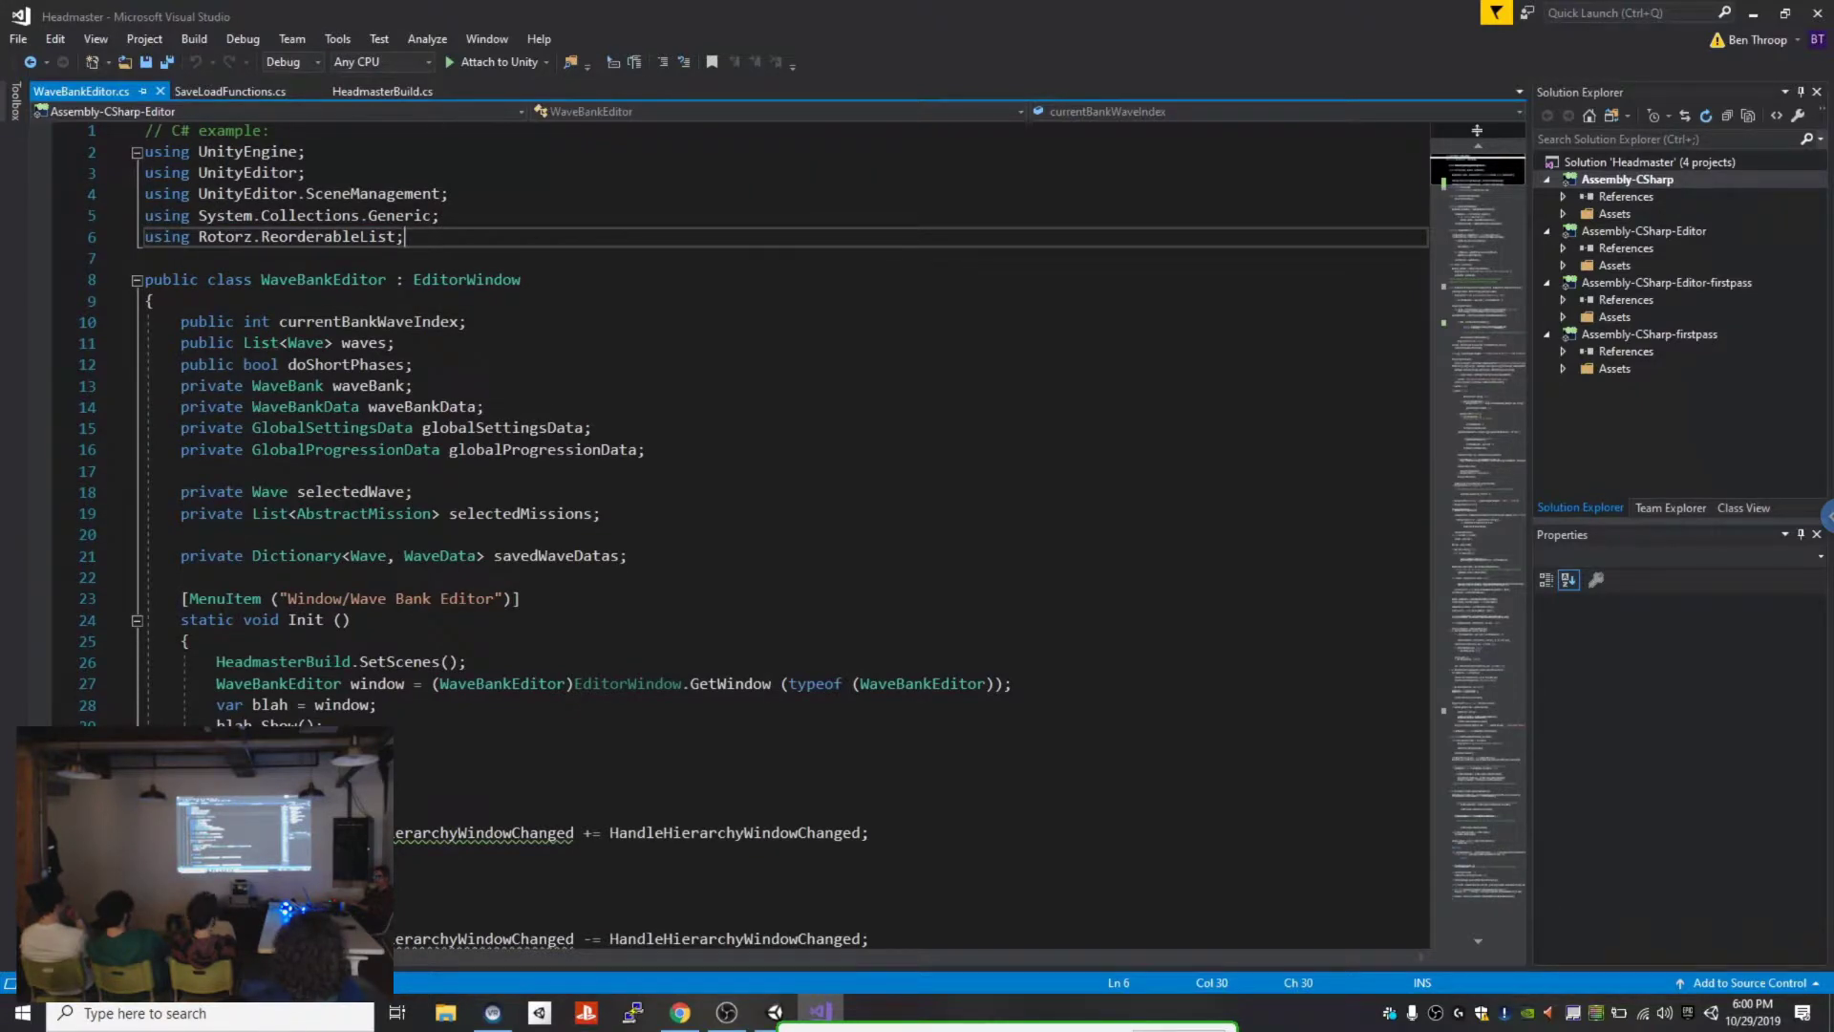
Step: Examine the WaveBankEditor.cs code from FillWaveBank through OnGUI down to the Add Scenes to Build List section
drag(1478, 170, 1478, 272)
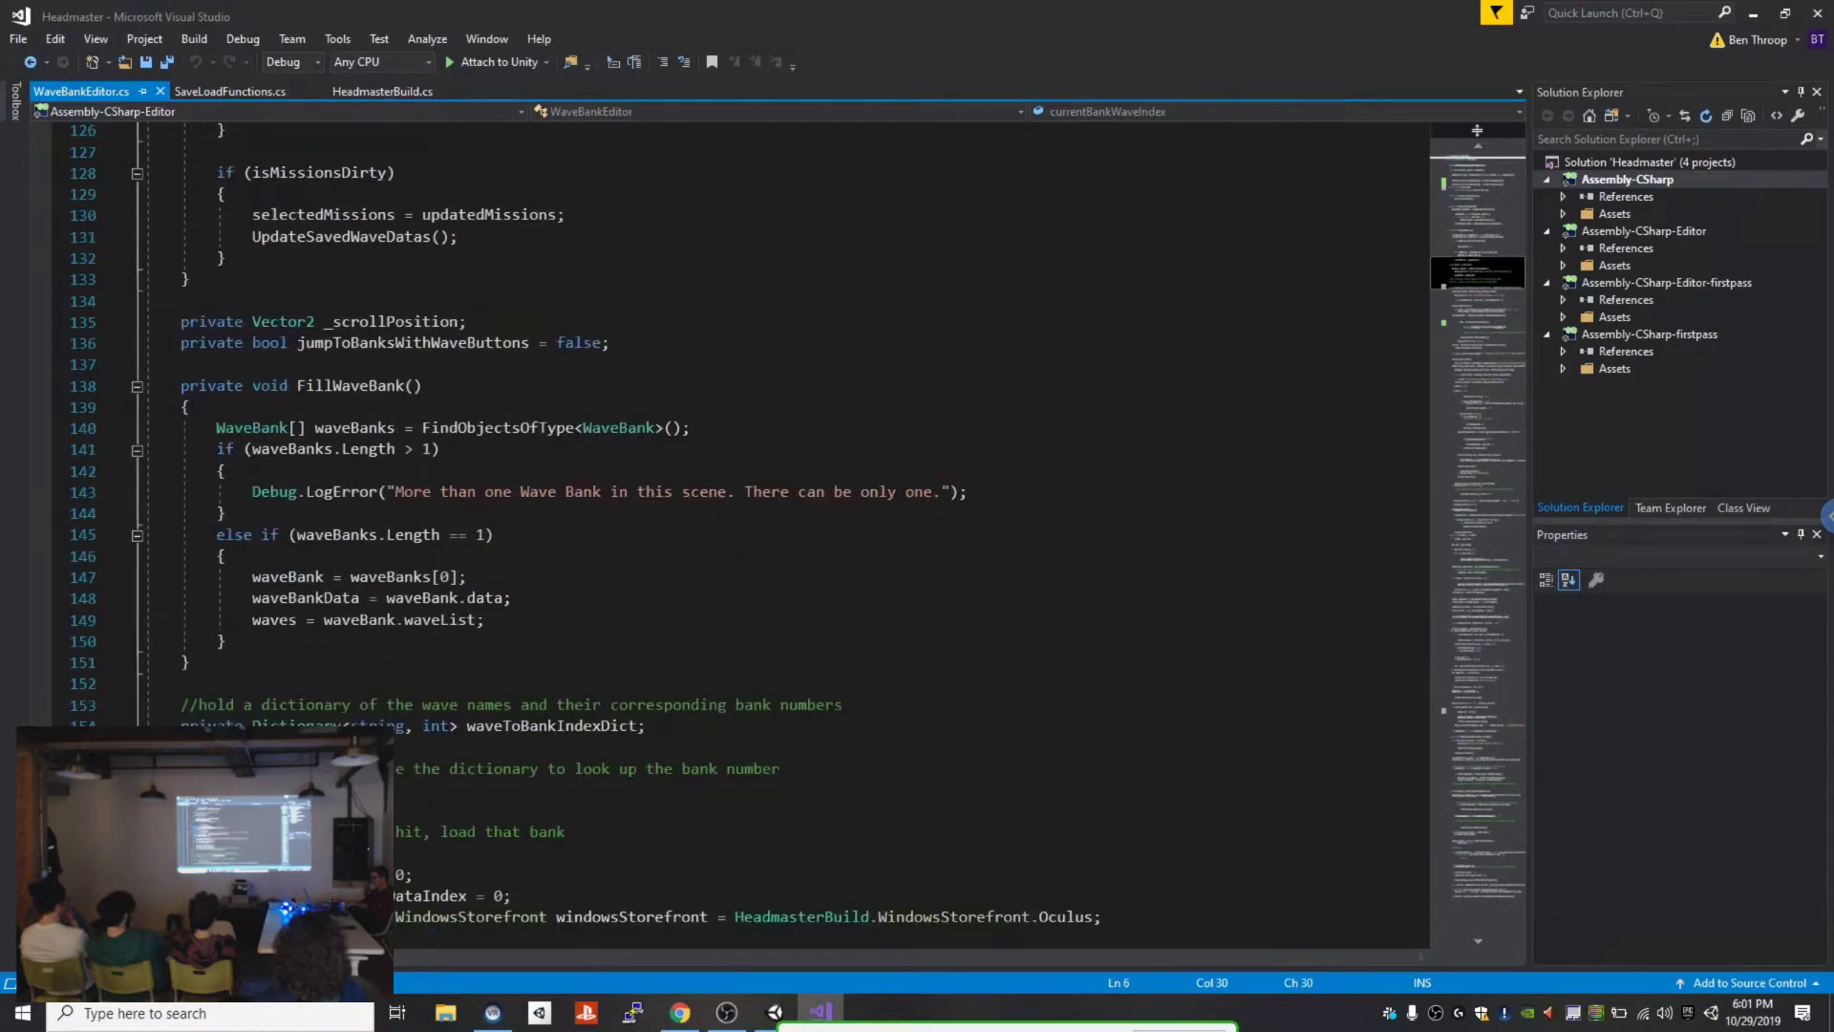
click(612, 343)
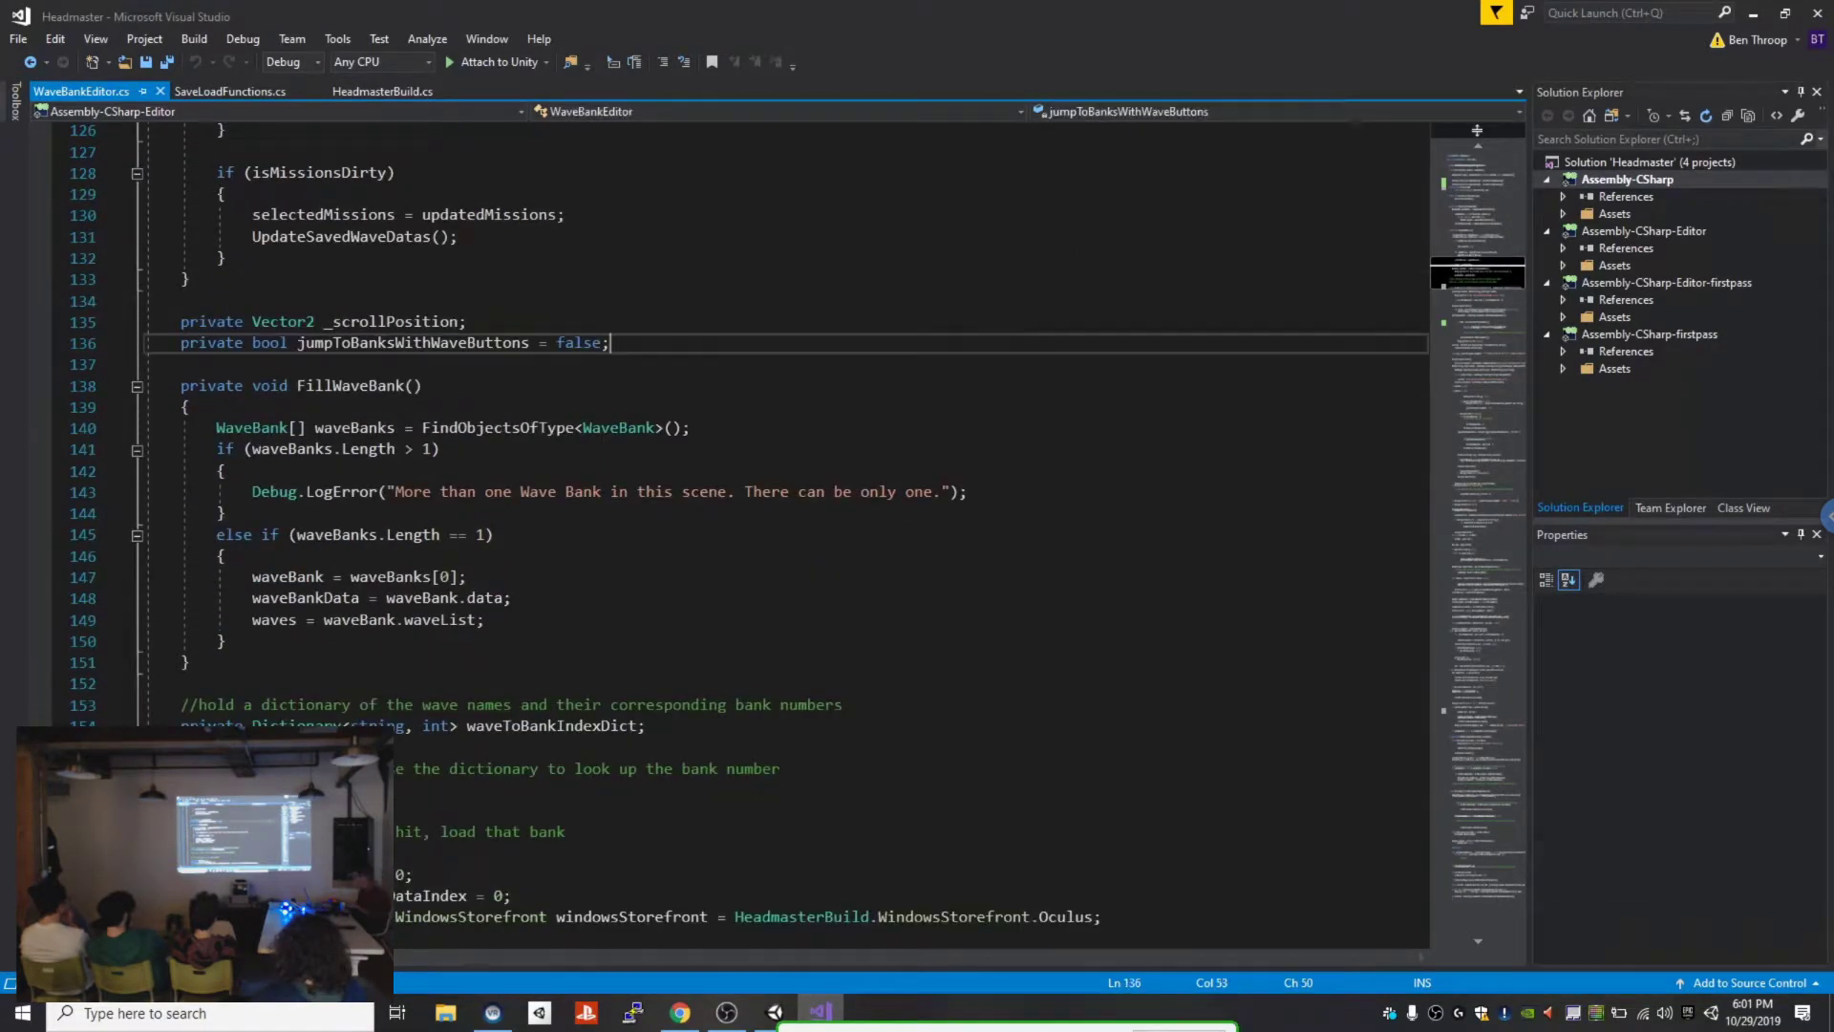
scroll(765, 535, down, 9)
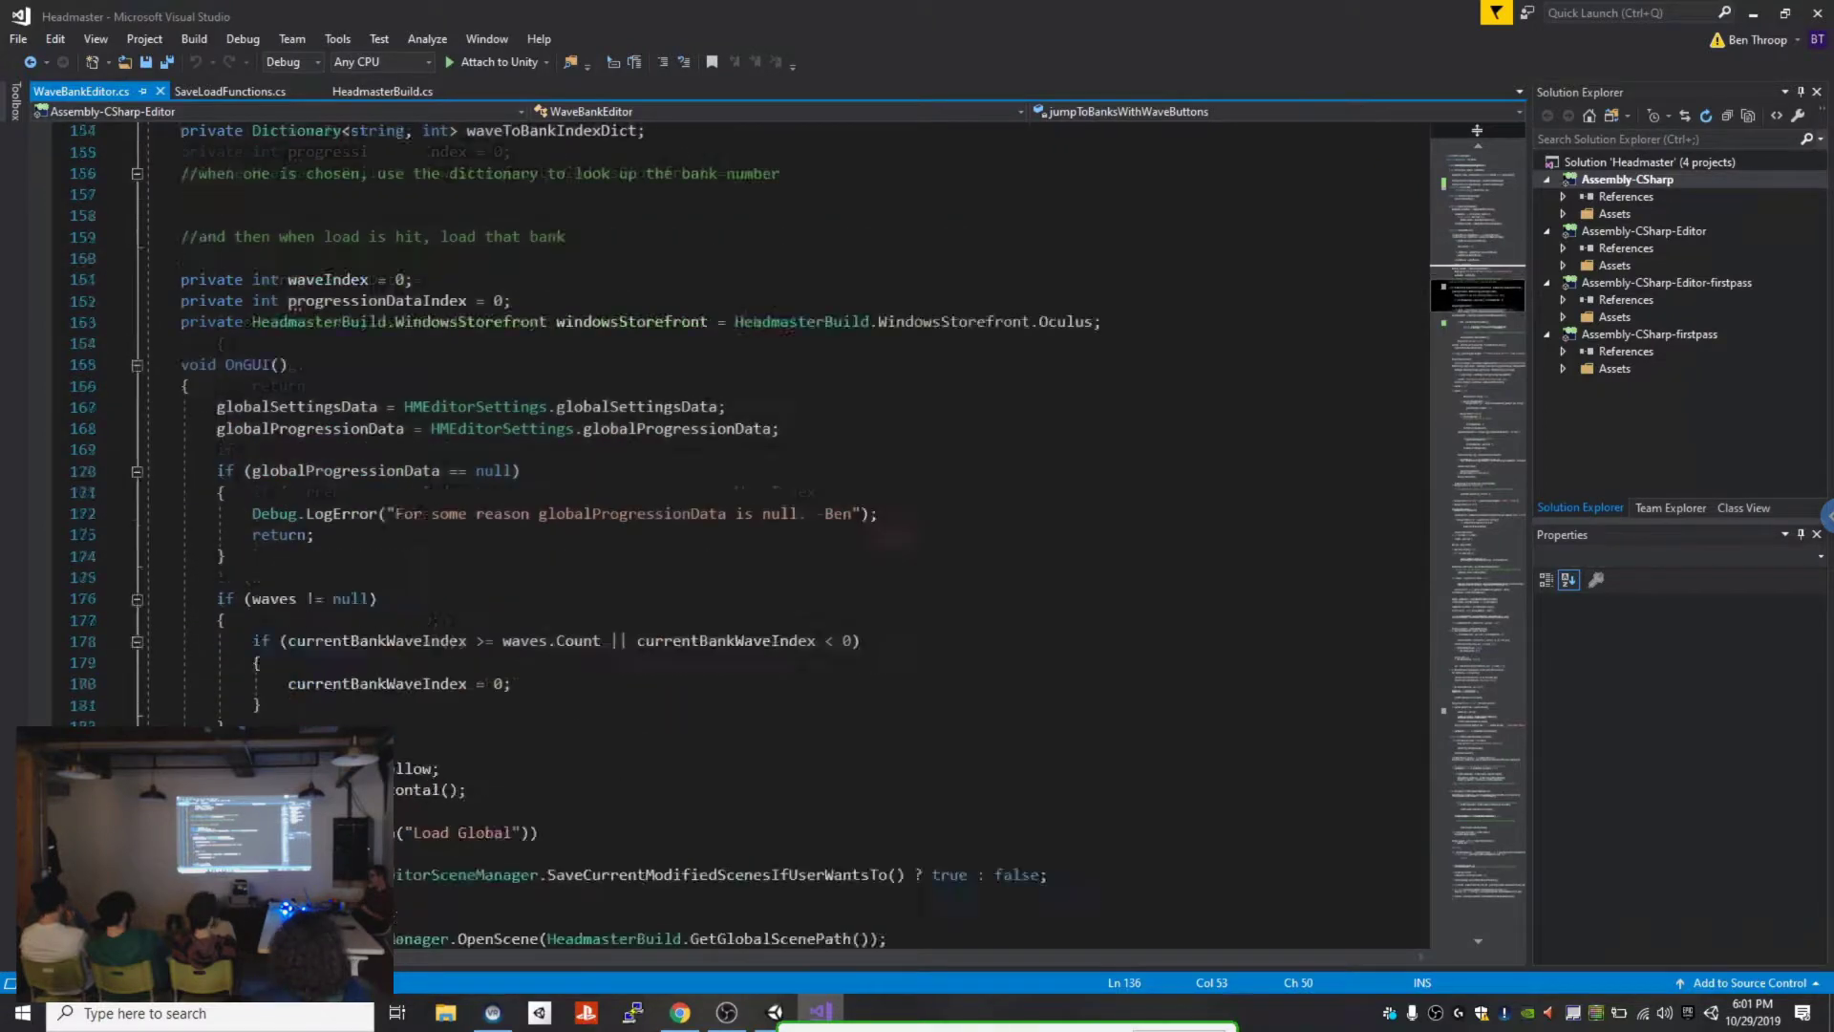
scroll(764, 535, down, 10)
scroll(764, 535, up, 12)
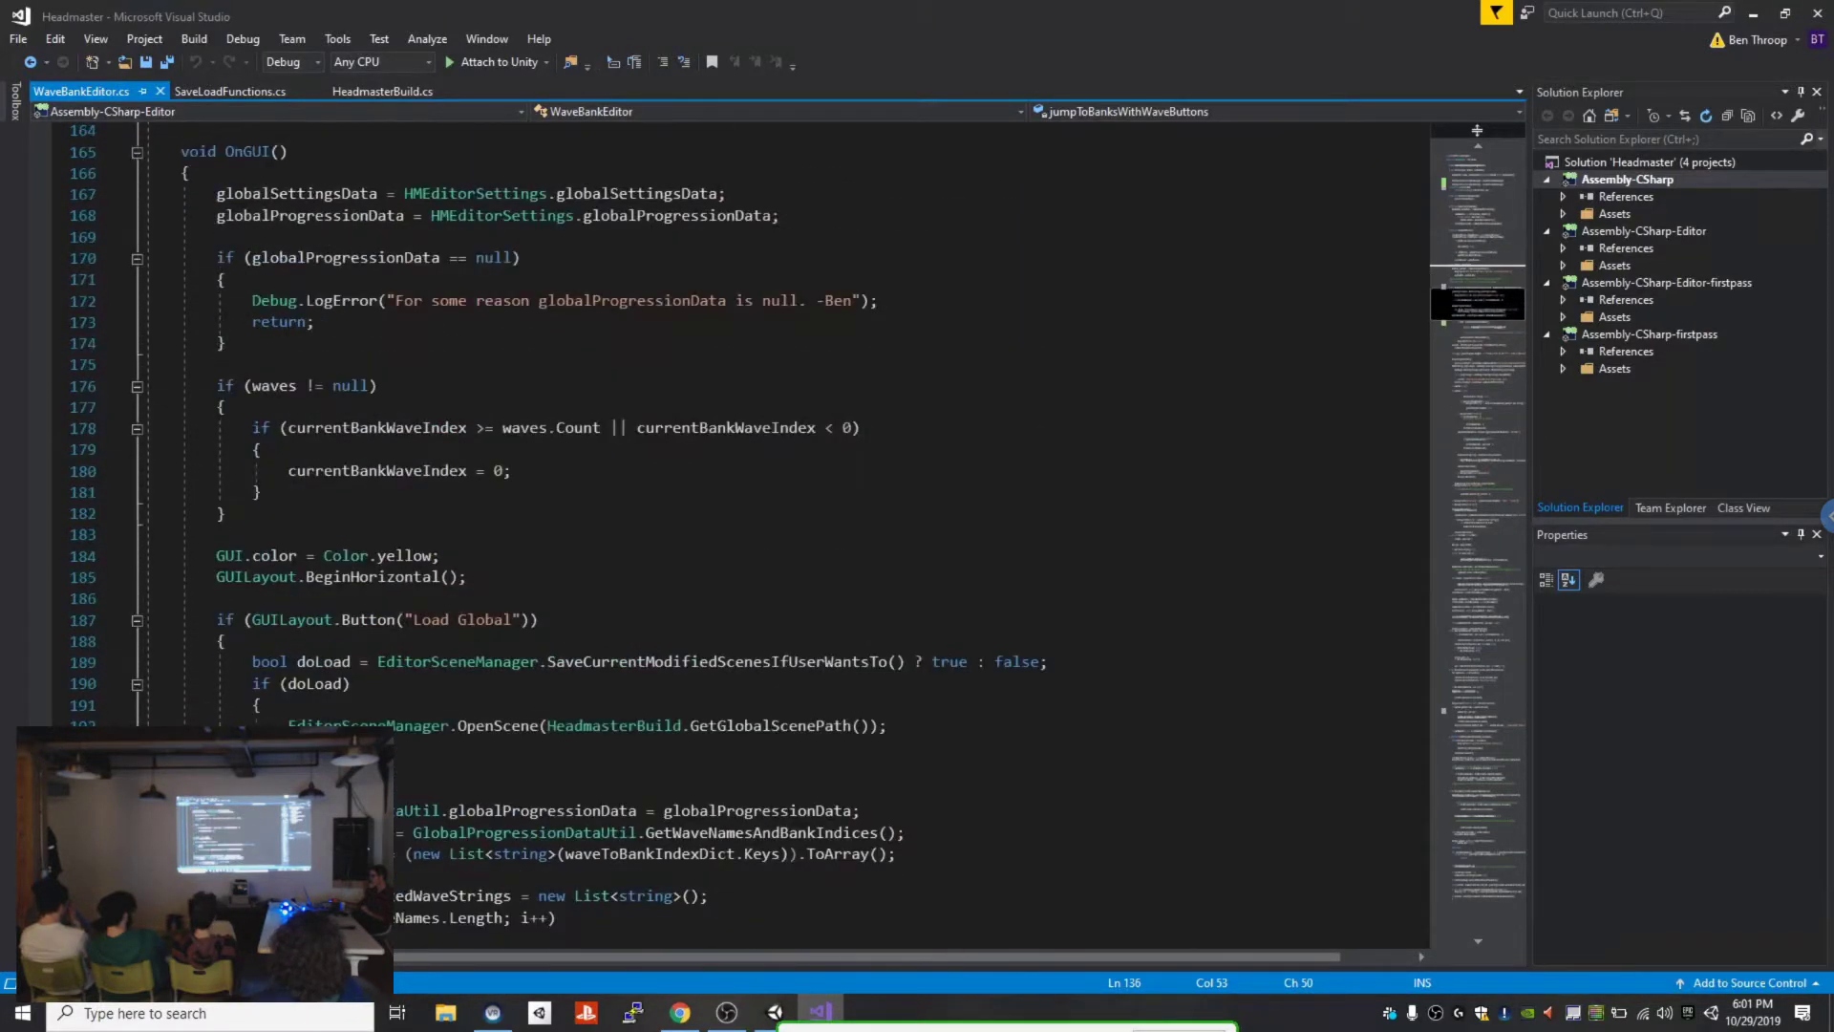
scroll(765, 535, up, 1)
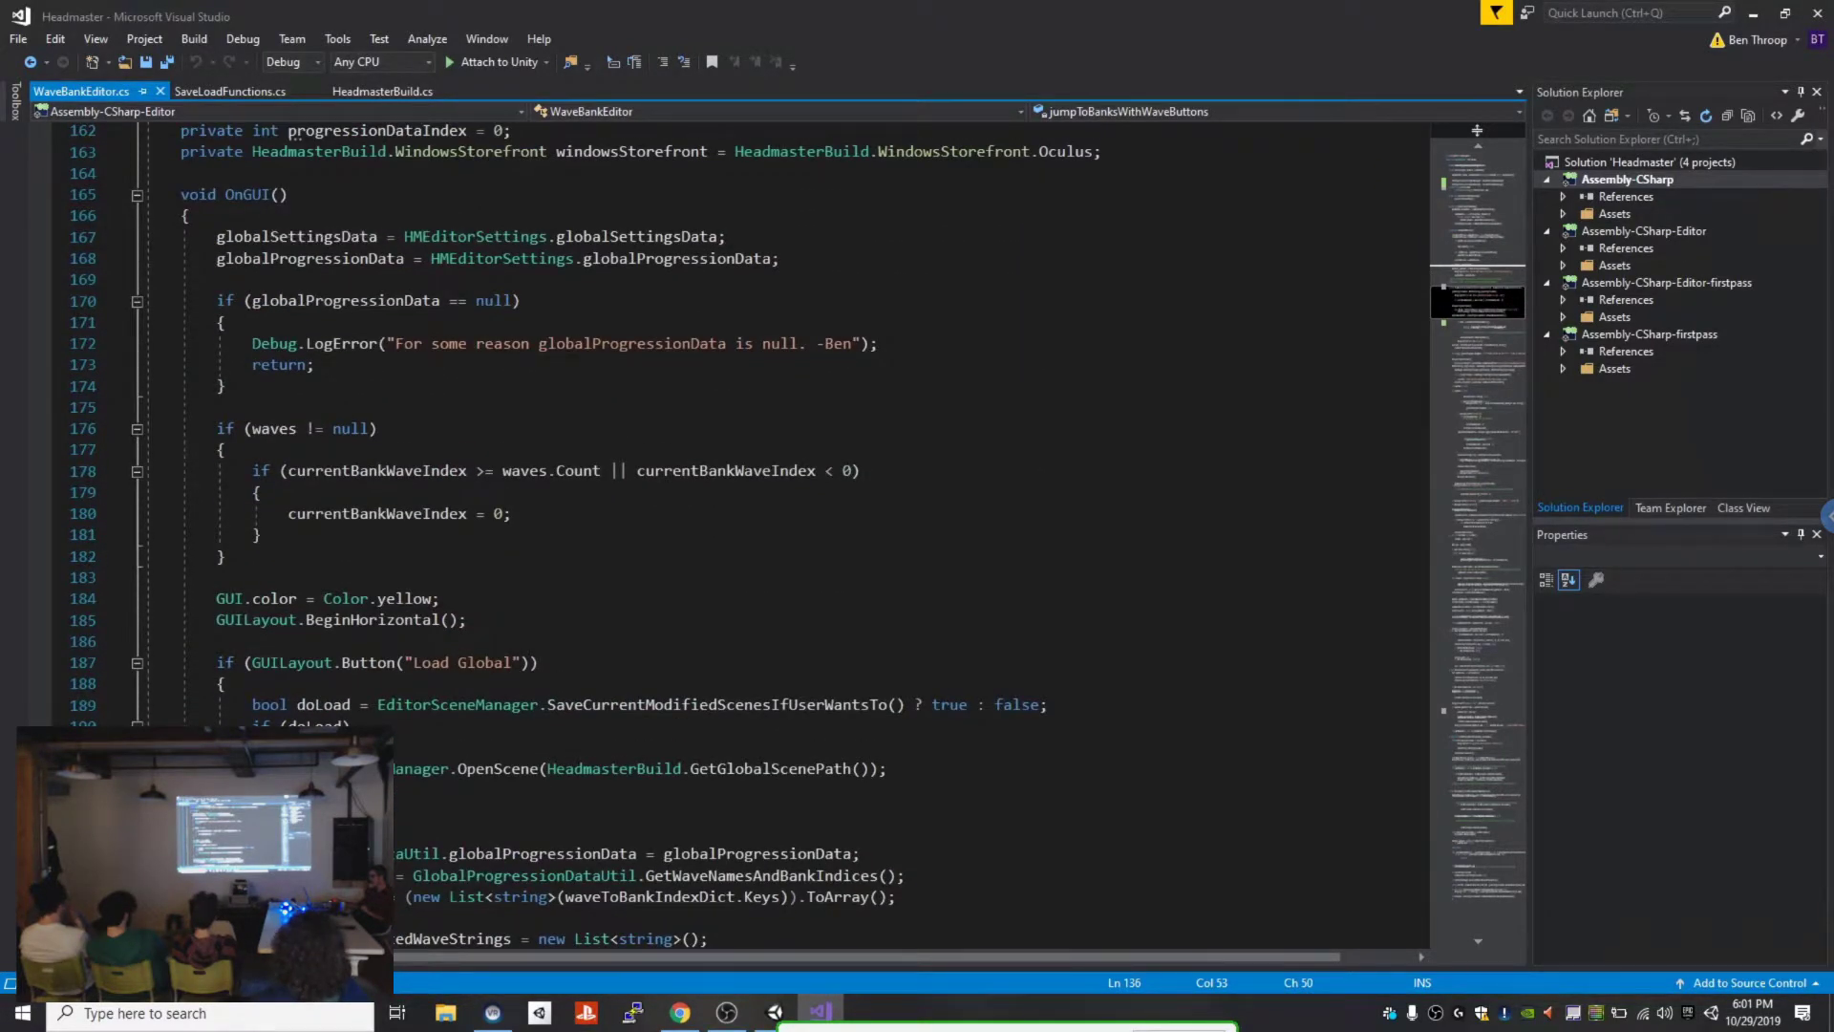
scroll(764, 535, down, 8)
scroll(764, 535, down, 14)
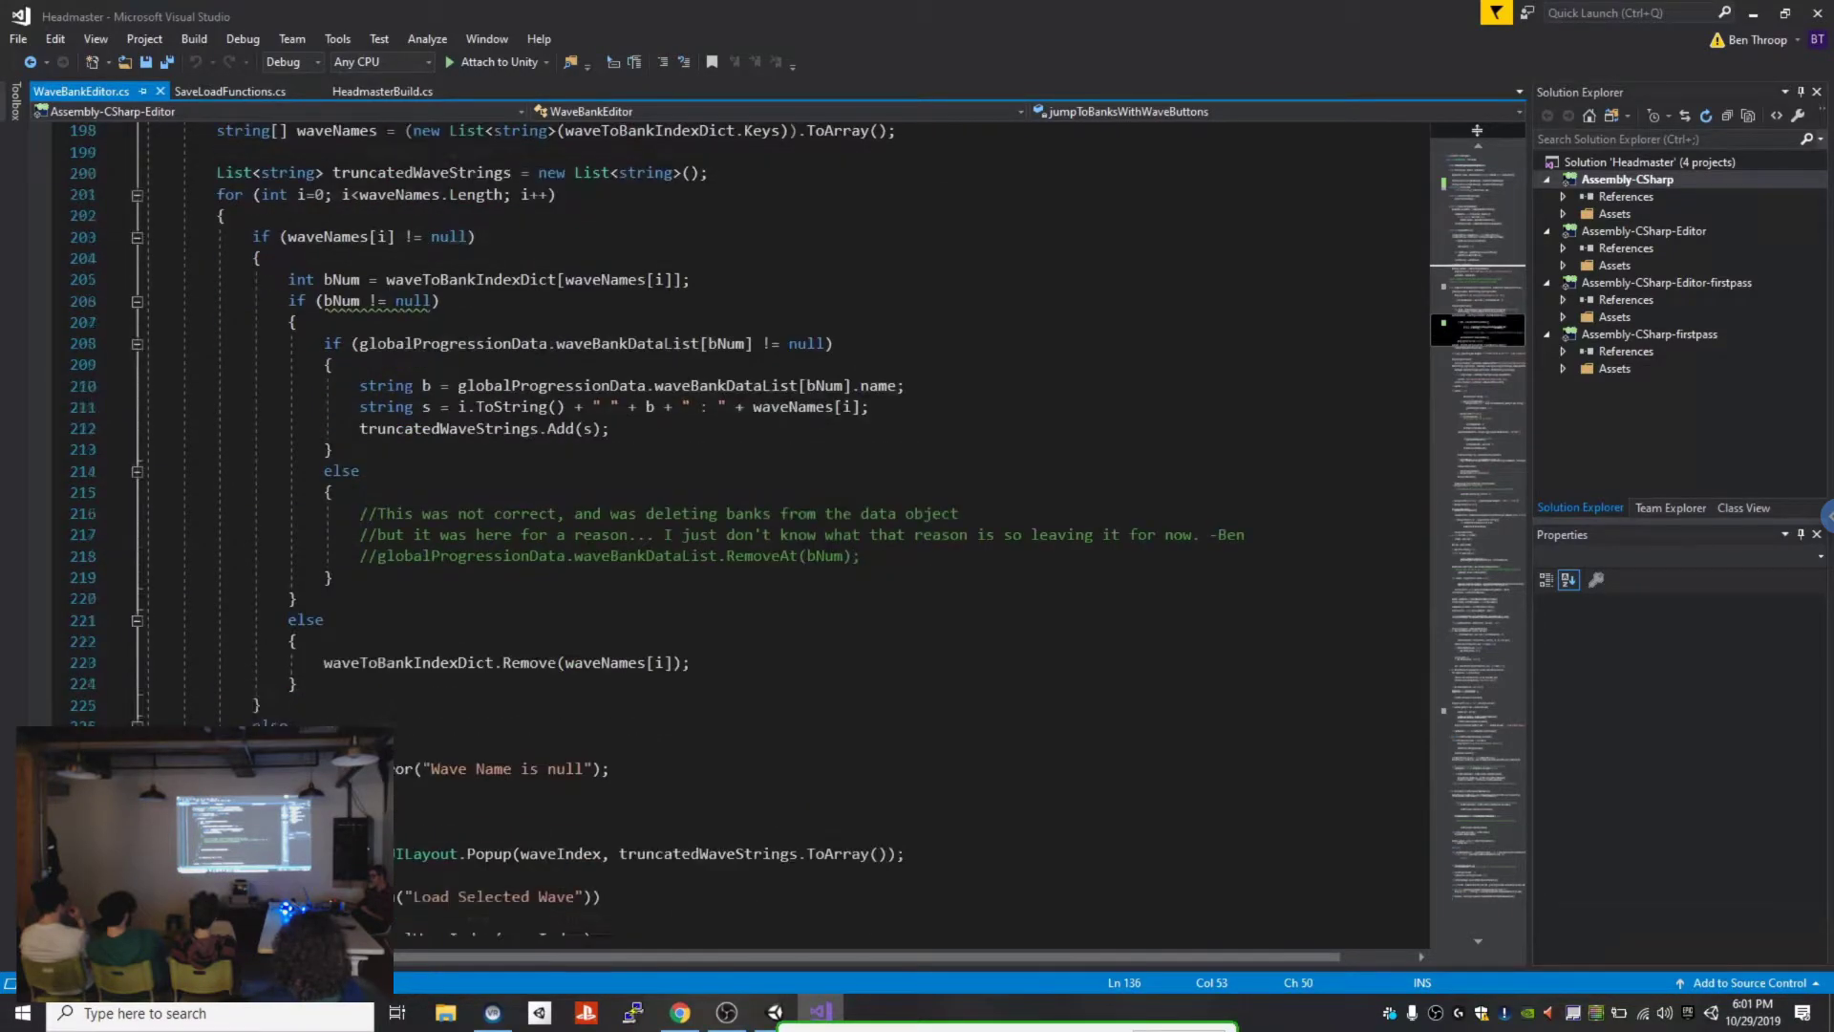
scroll(764, 535, down, 7)
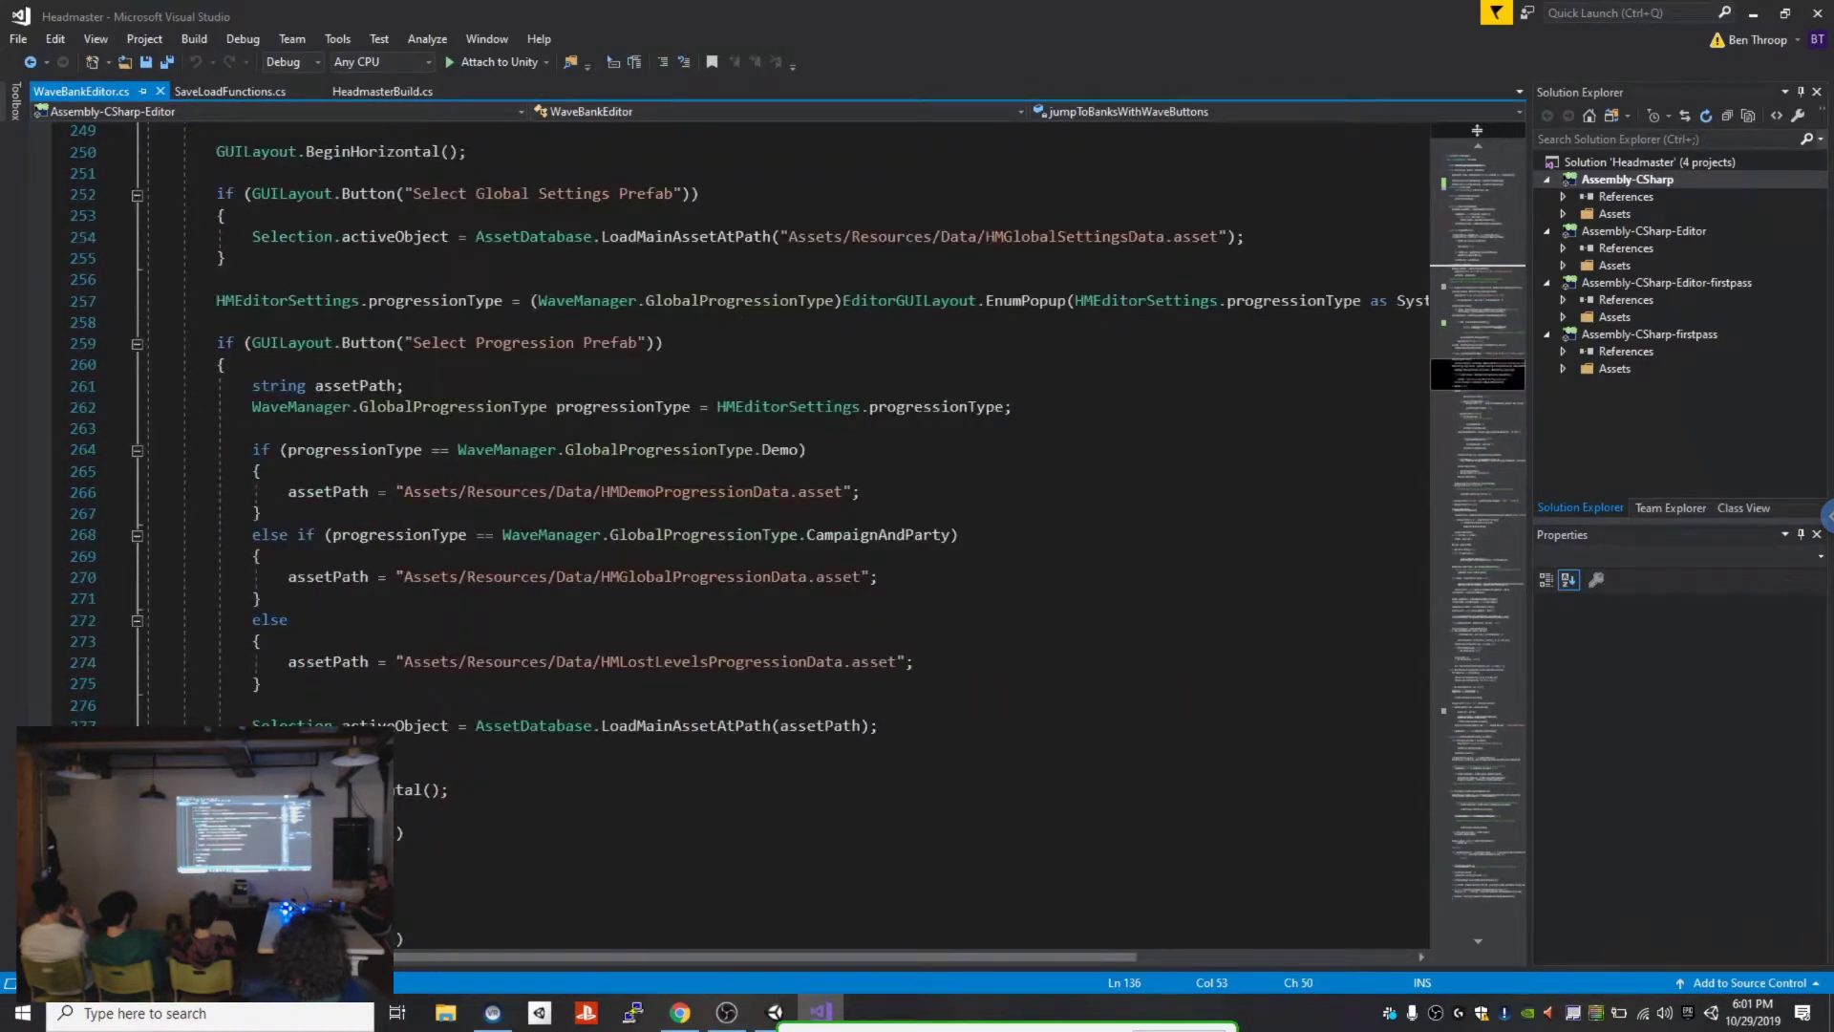
scroll(764, 535, down, 18)
scroll(1477, 506, down, 20)
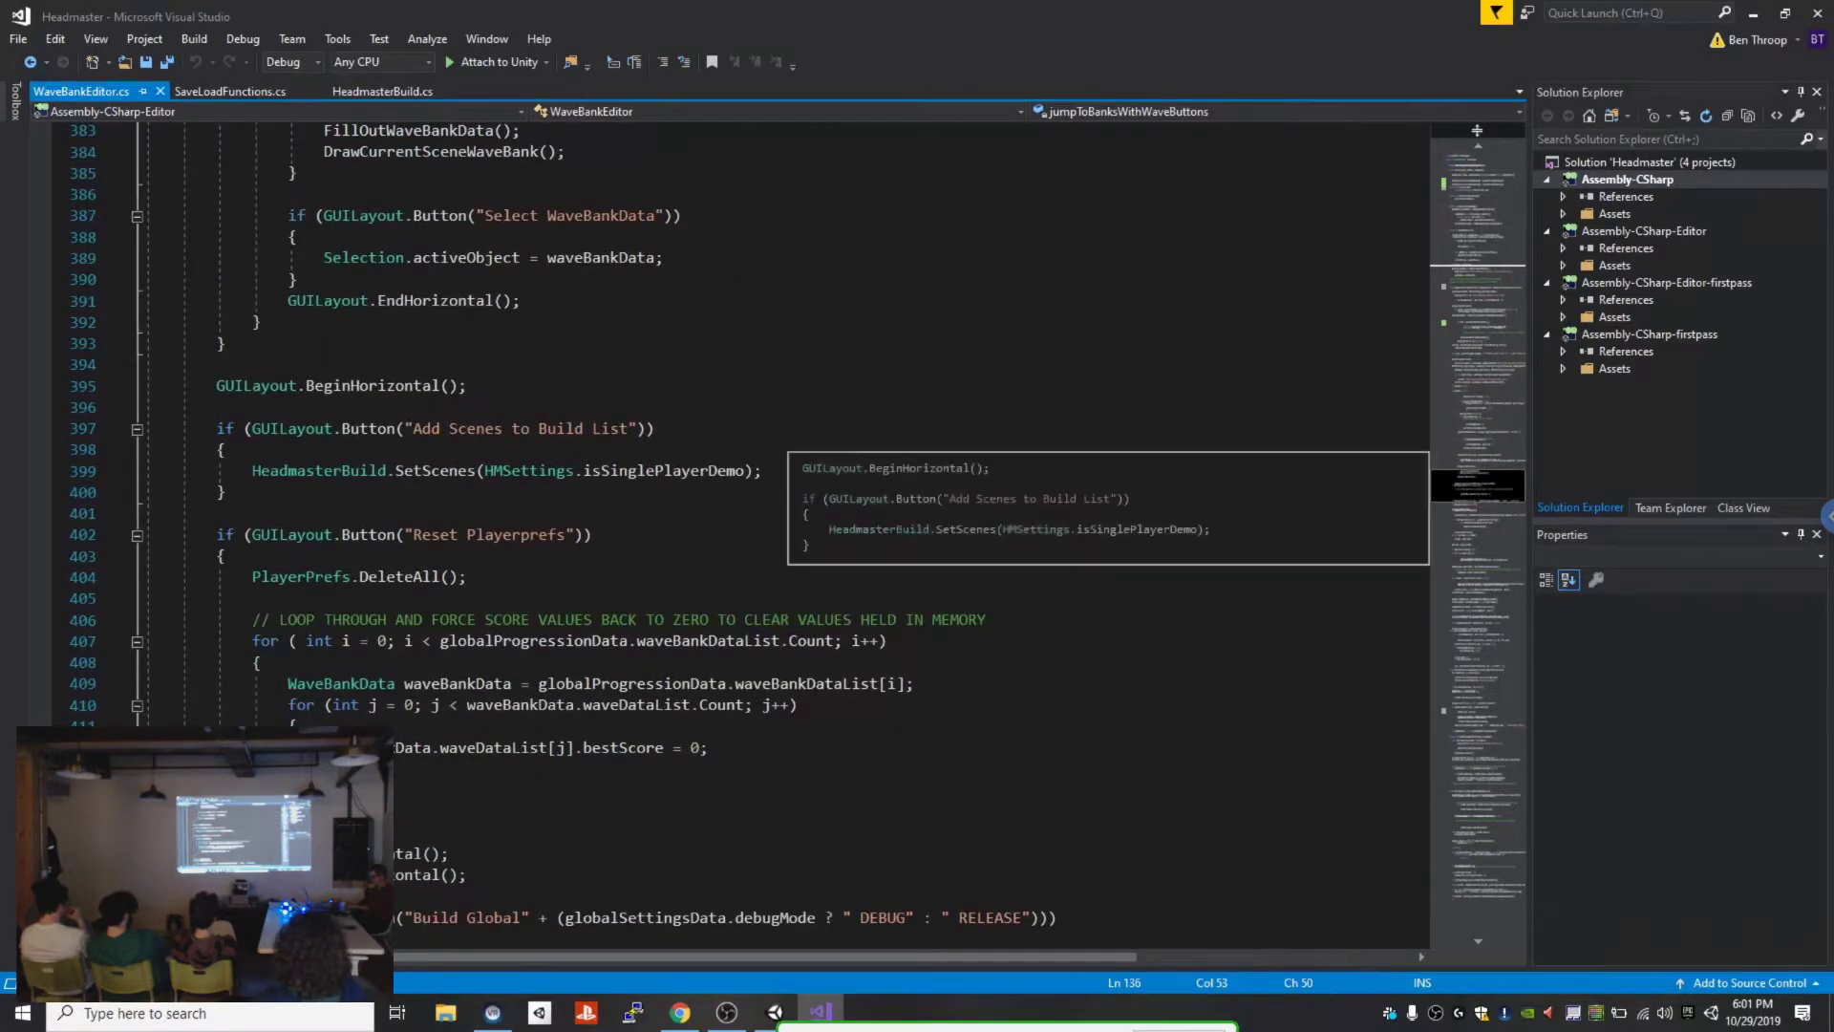
Step: Switch to Unity, widen the Hierarchy and enlarge the Inspector to show all debug settings of the global settings prefab
key(alt+Tab)
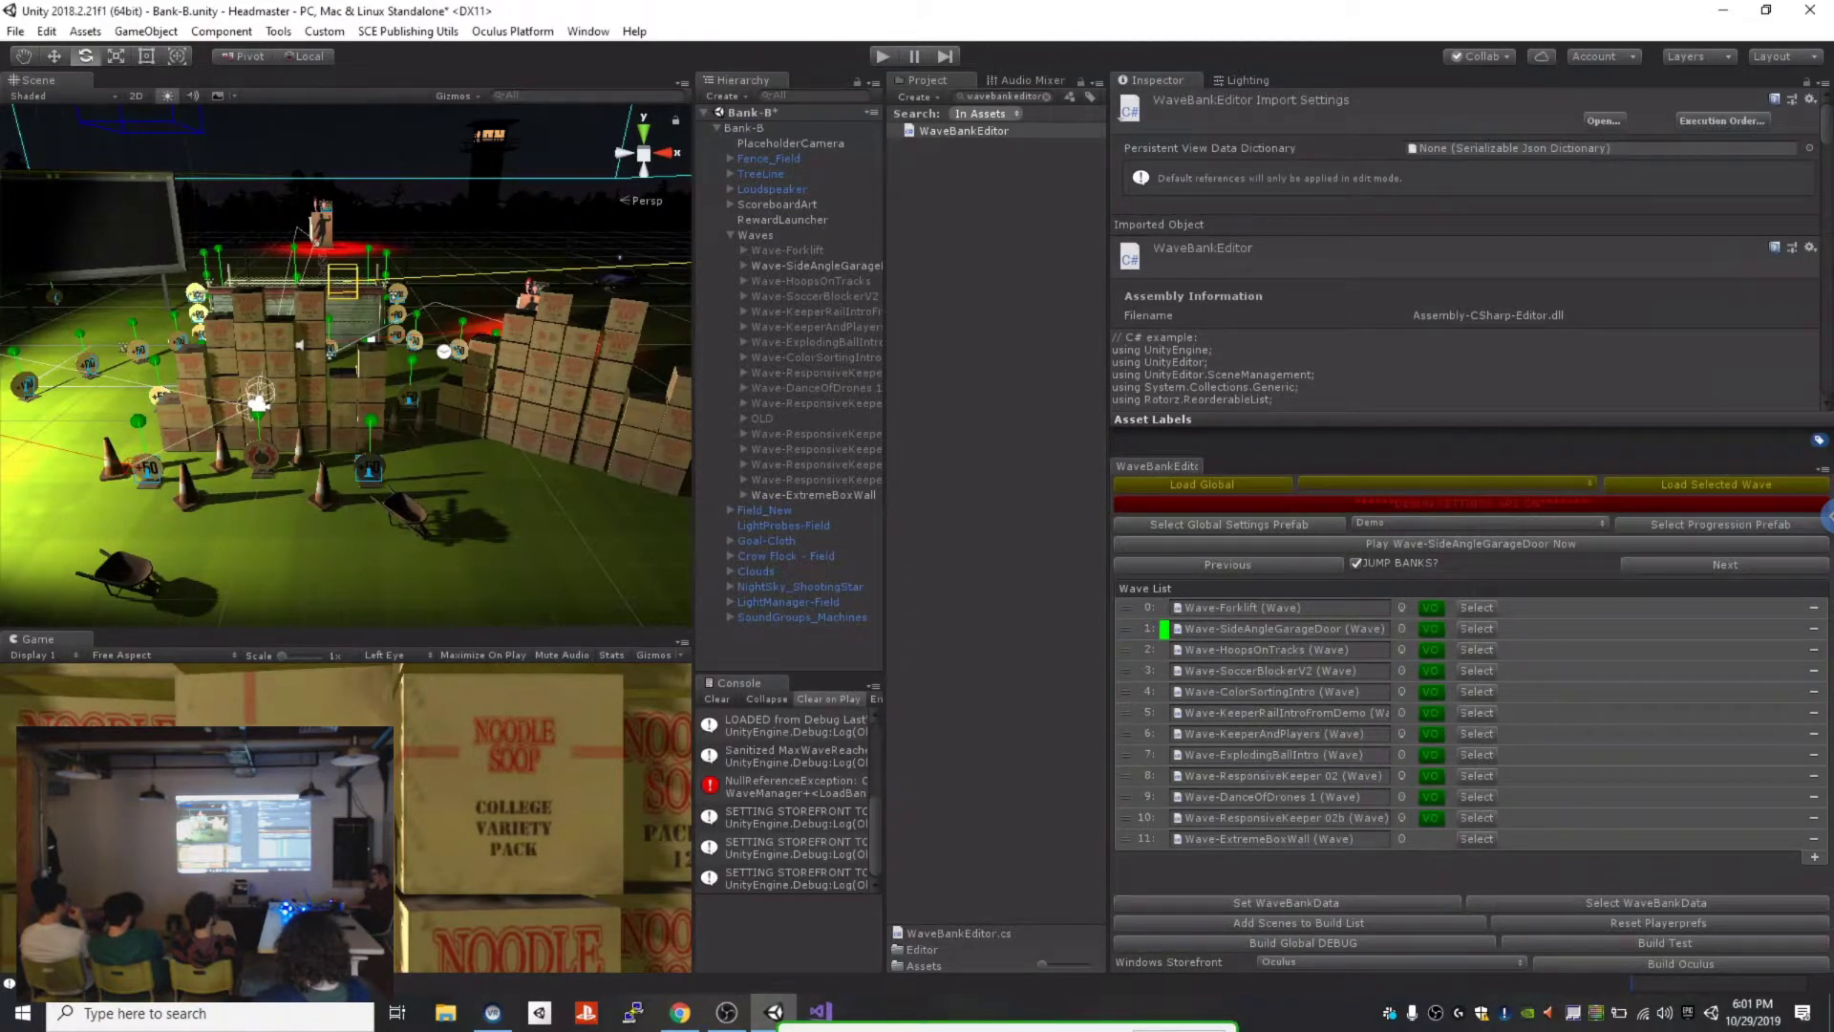
drag(1126, 692, 1127, 734)
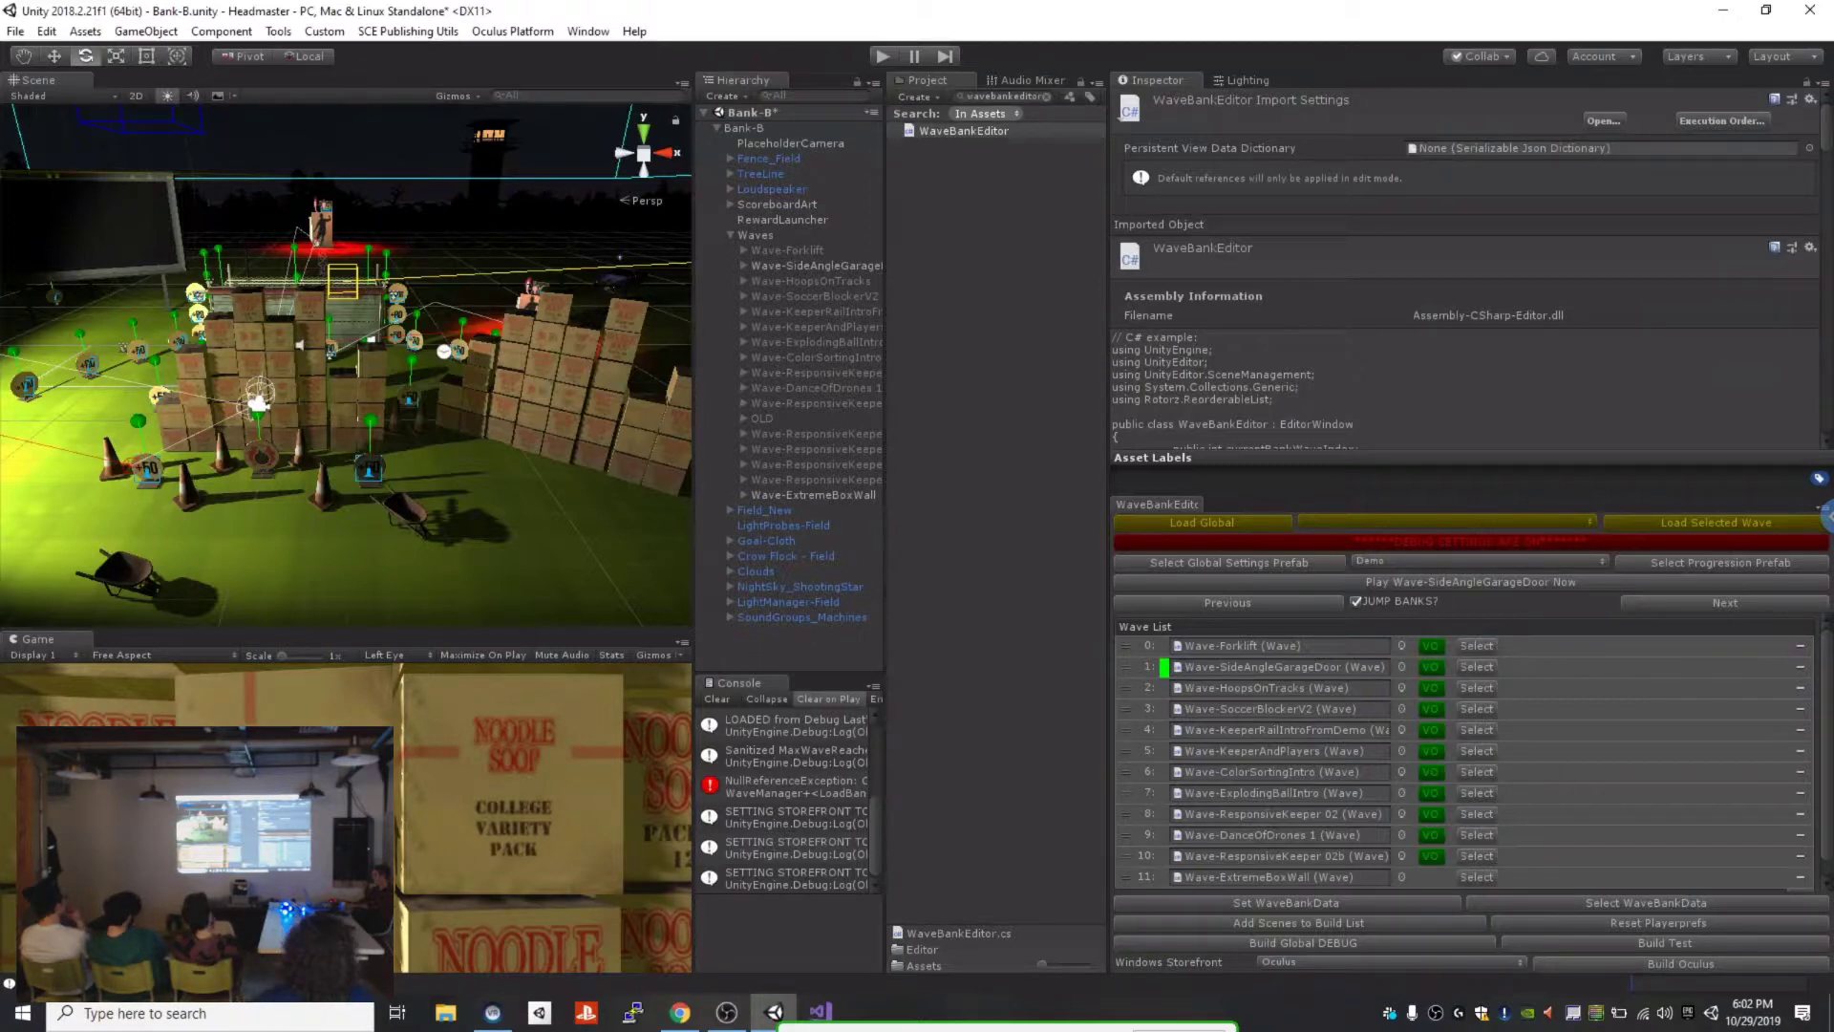
drag(886, 382, 1039, 382)
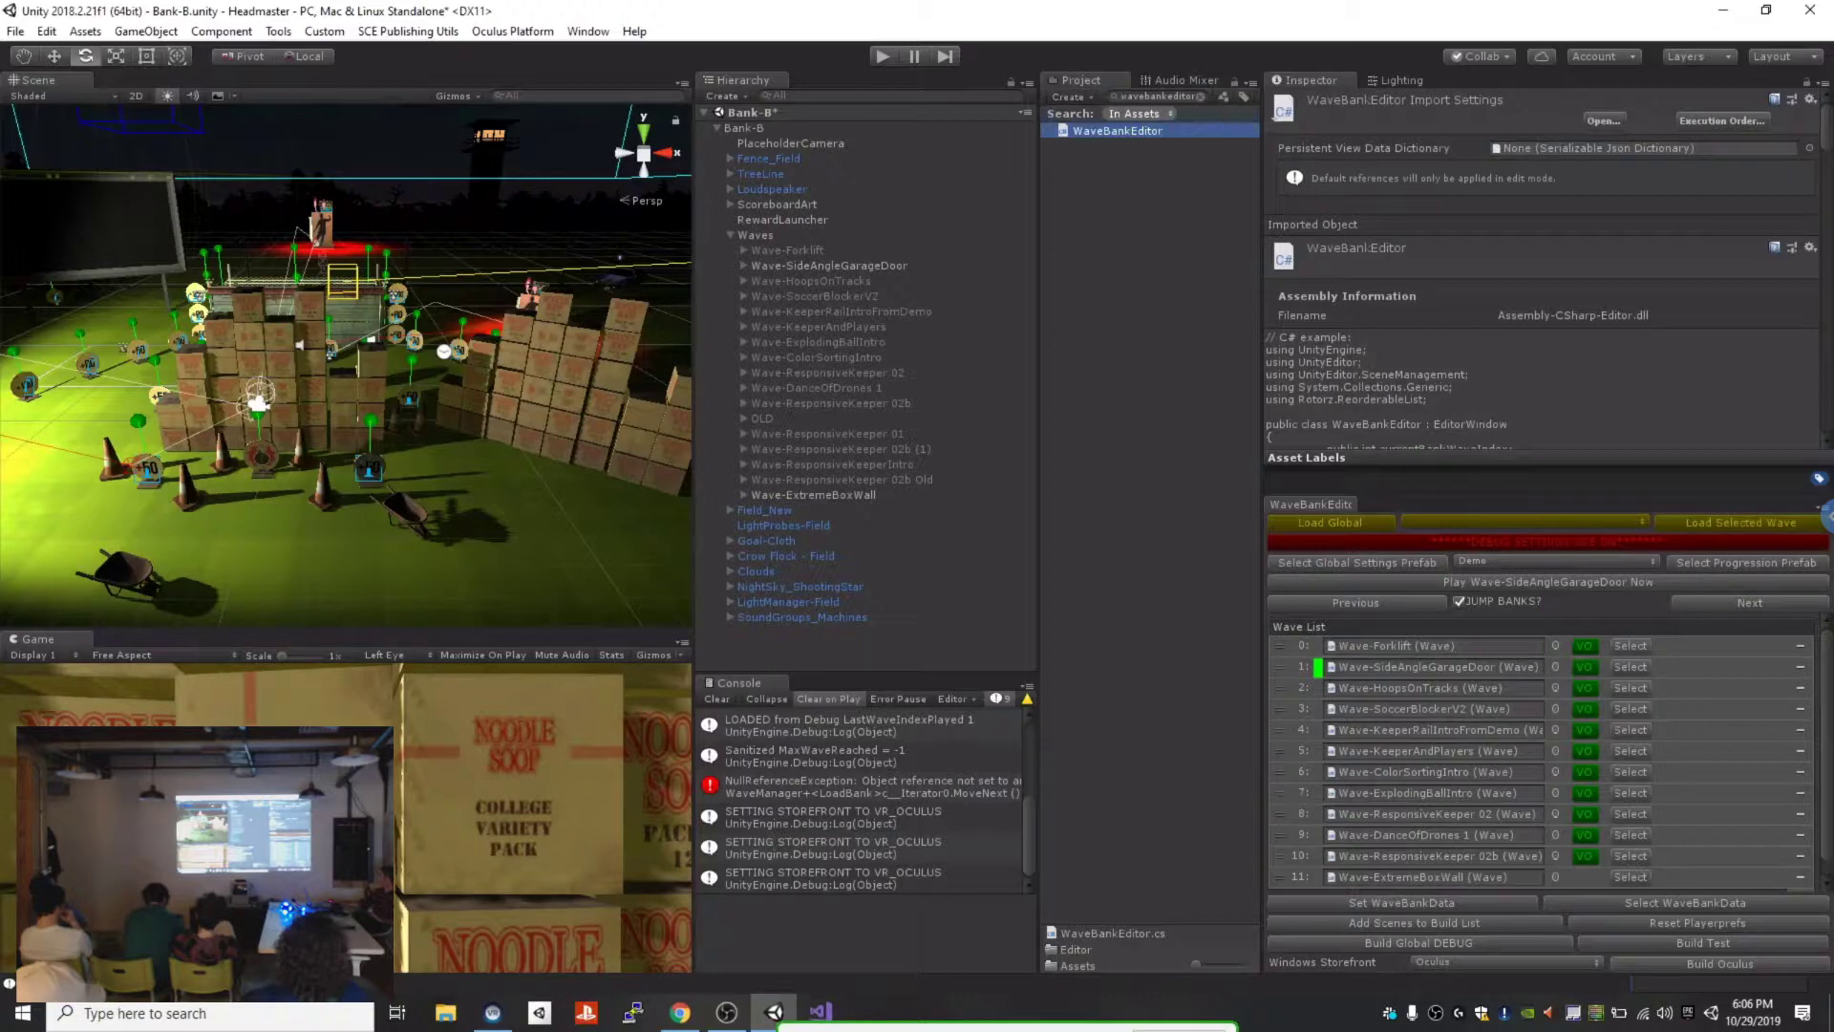
click(1357, 563)
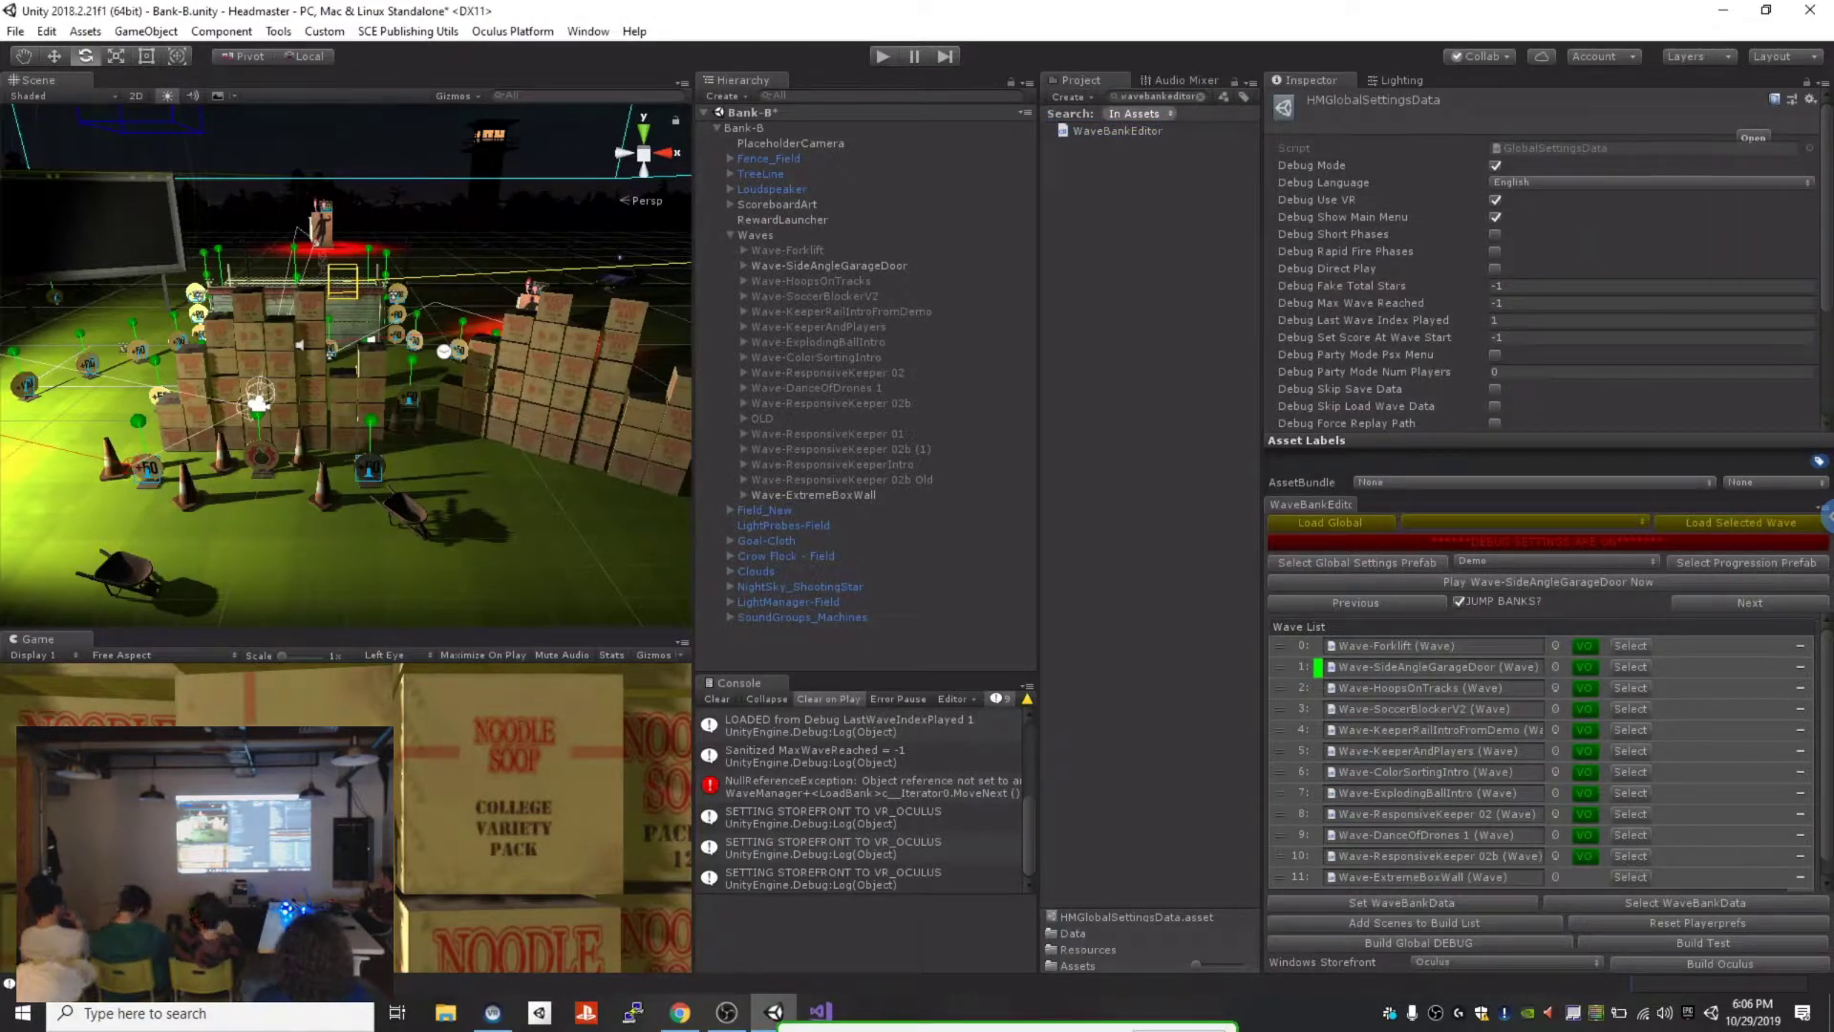
drag(1548, 495, 1548, 681)
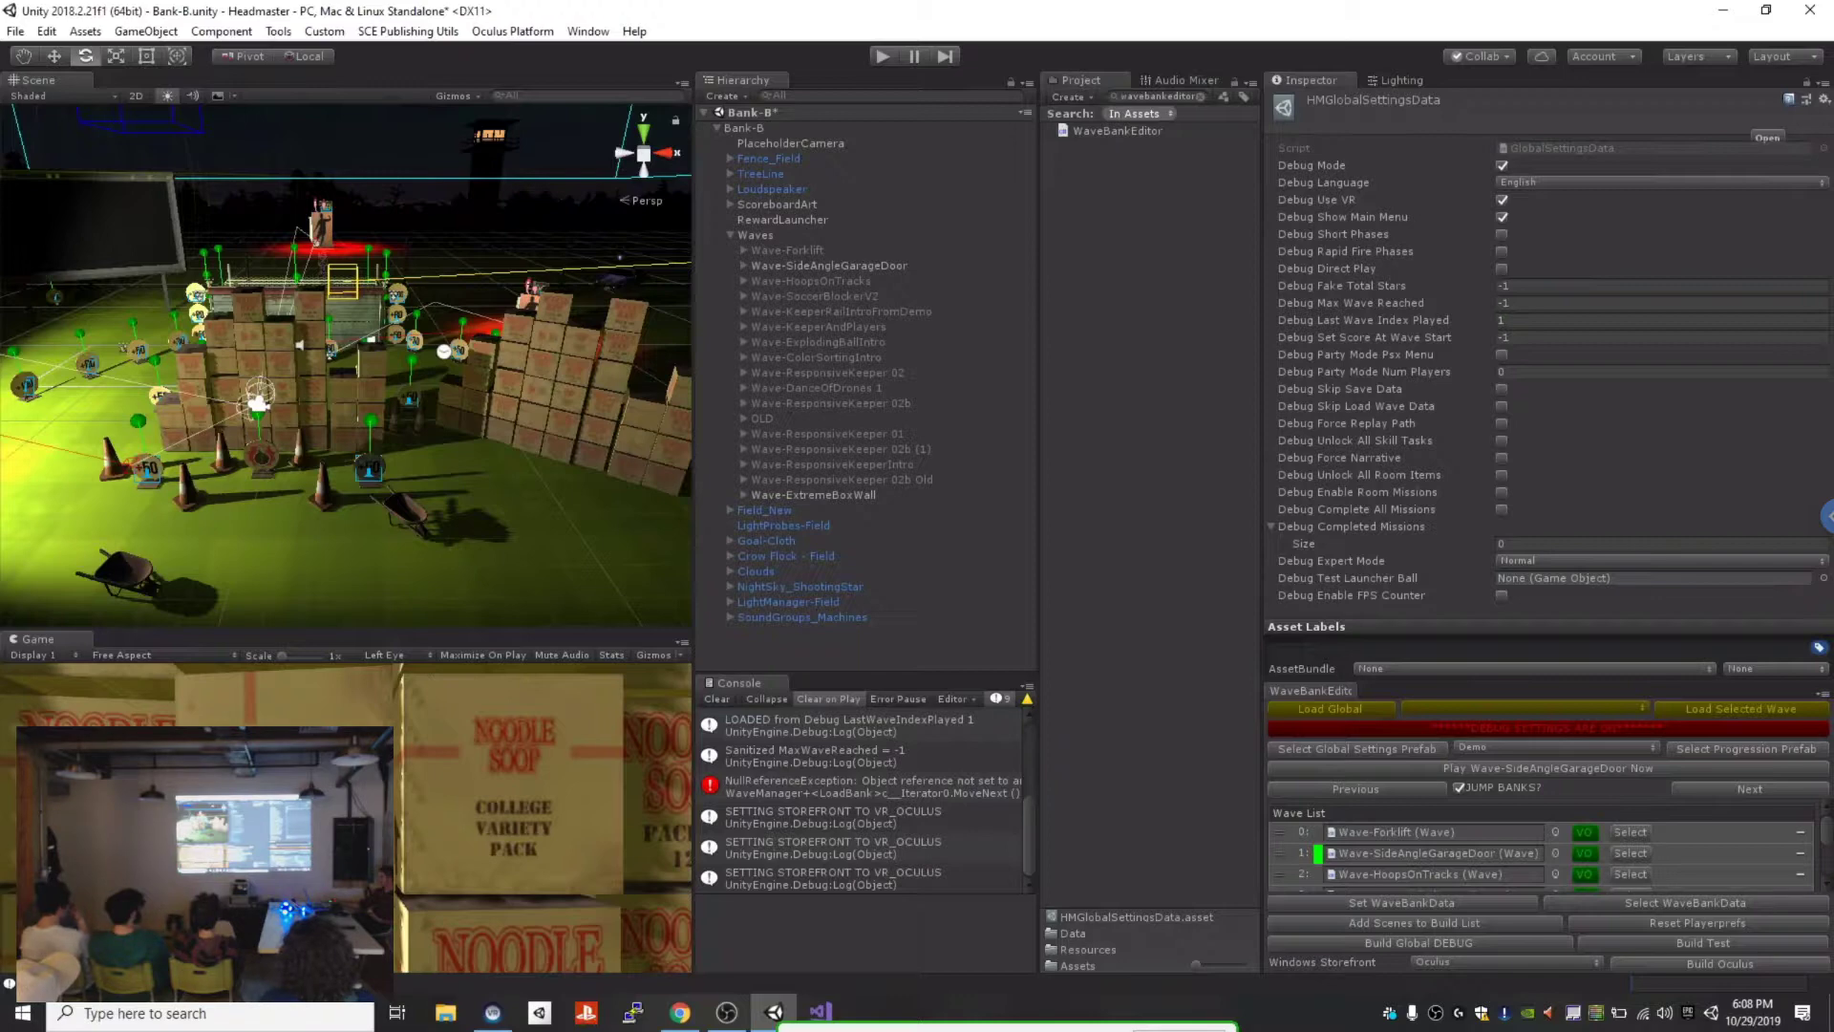
Step: Make Wave-Forklift the current wave, view its forklift and targets up close in the scene, and select Wave-Forklift
click(1356, 789)
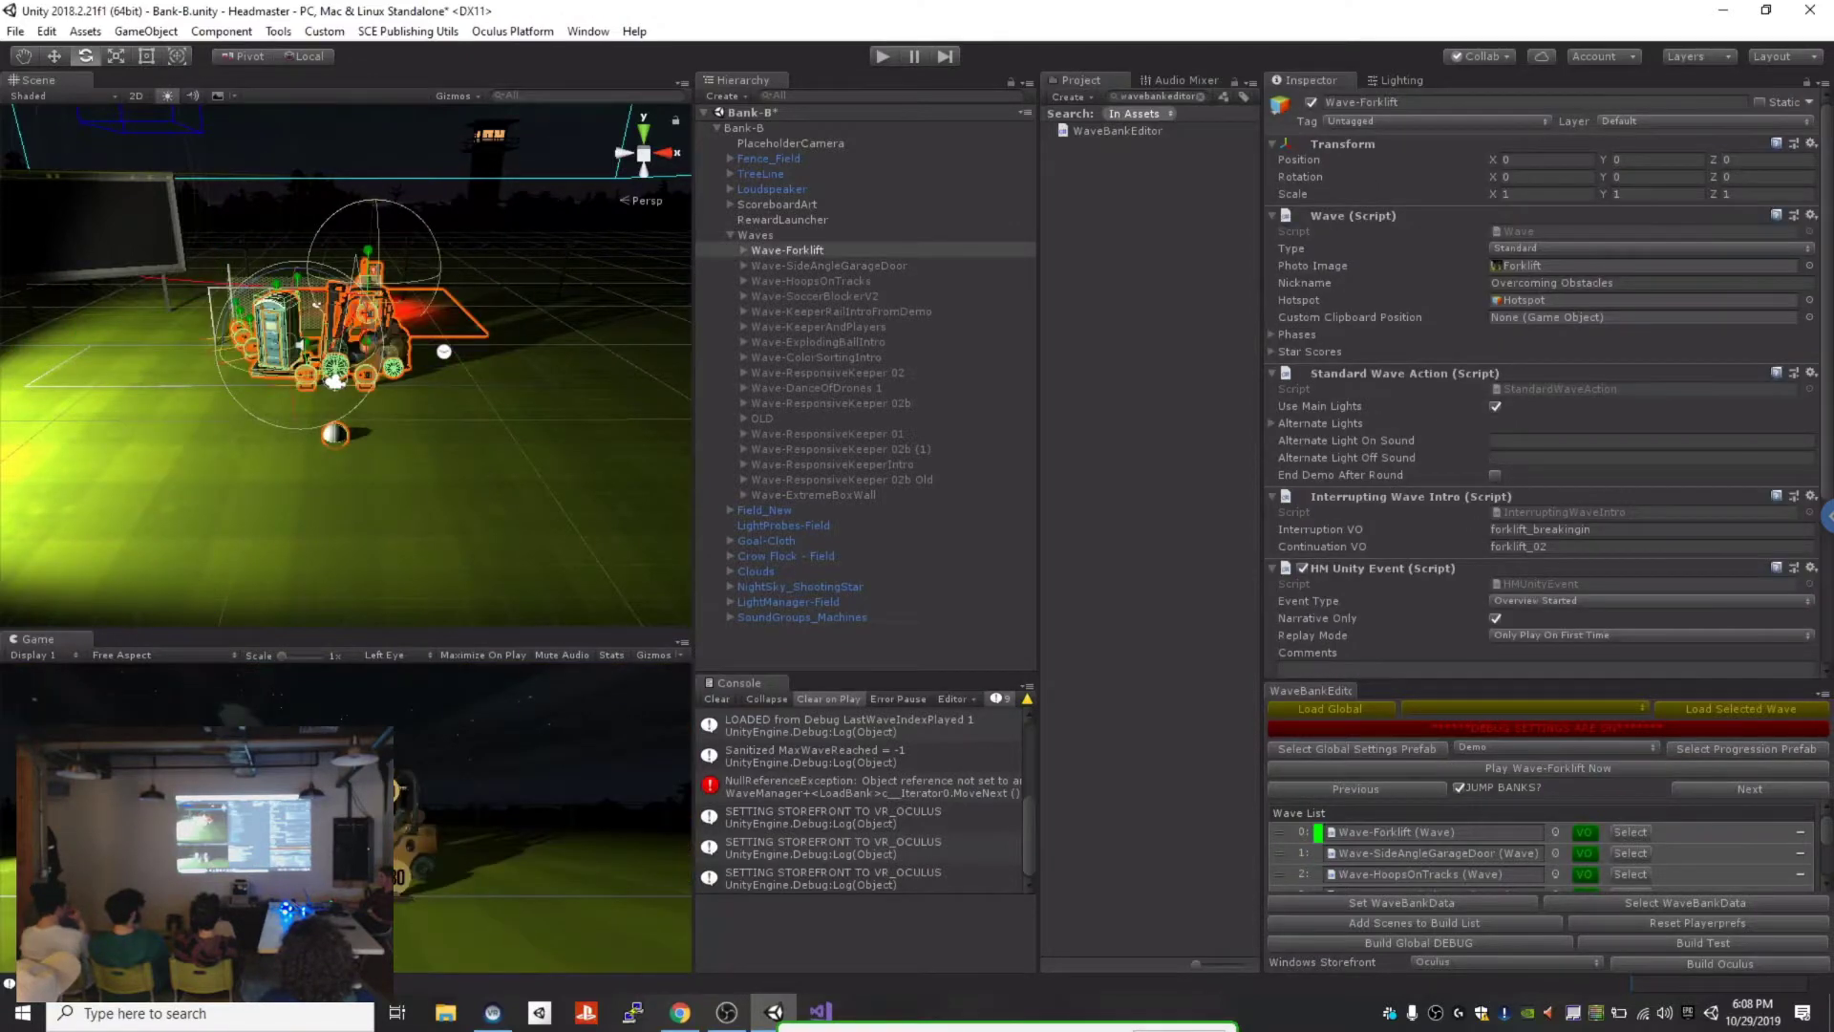
scroll(346, 365, up, 12)
middle_drag(346, 344, 309, 453)
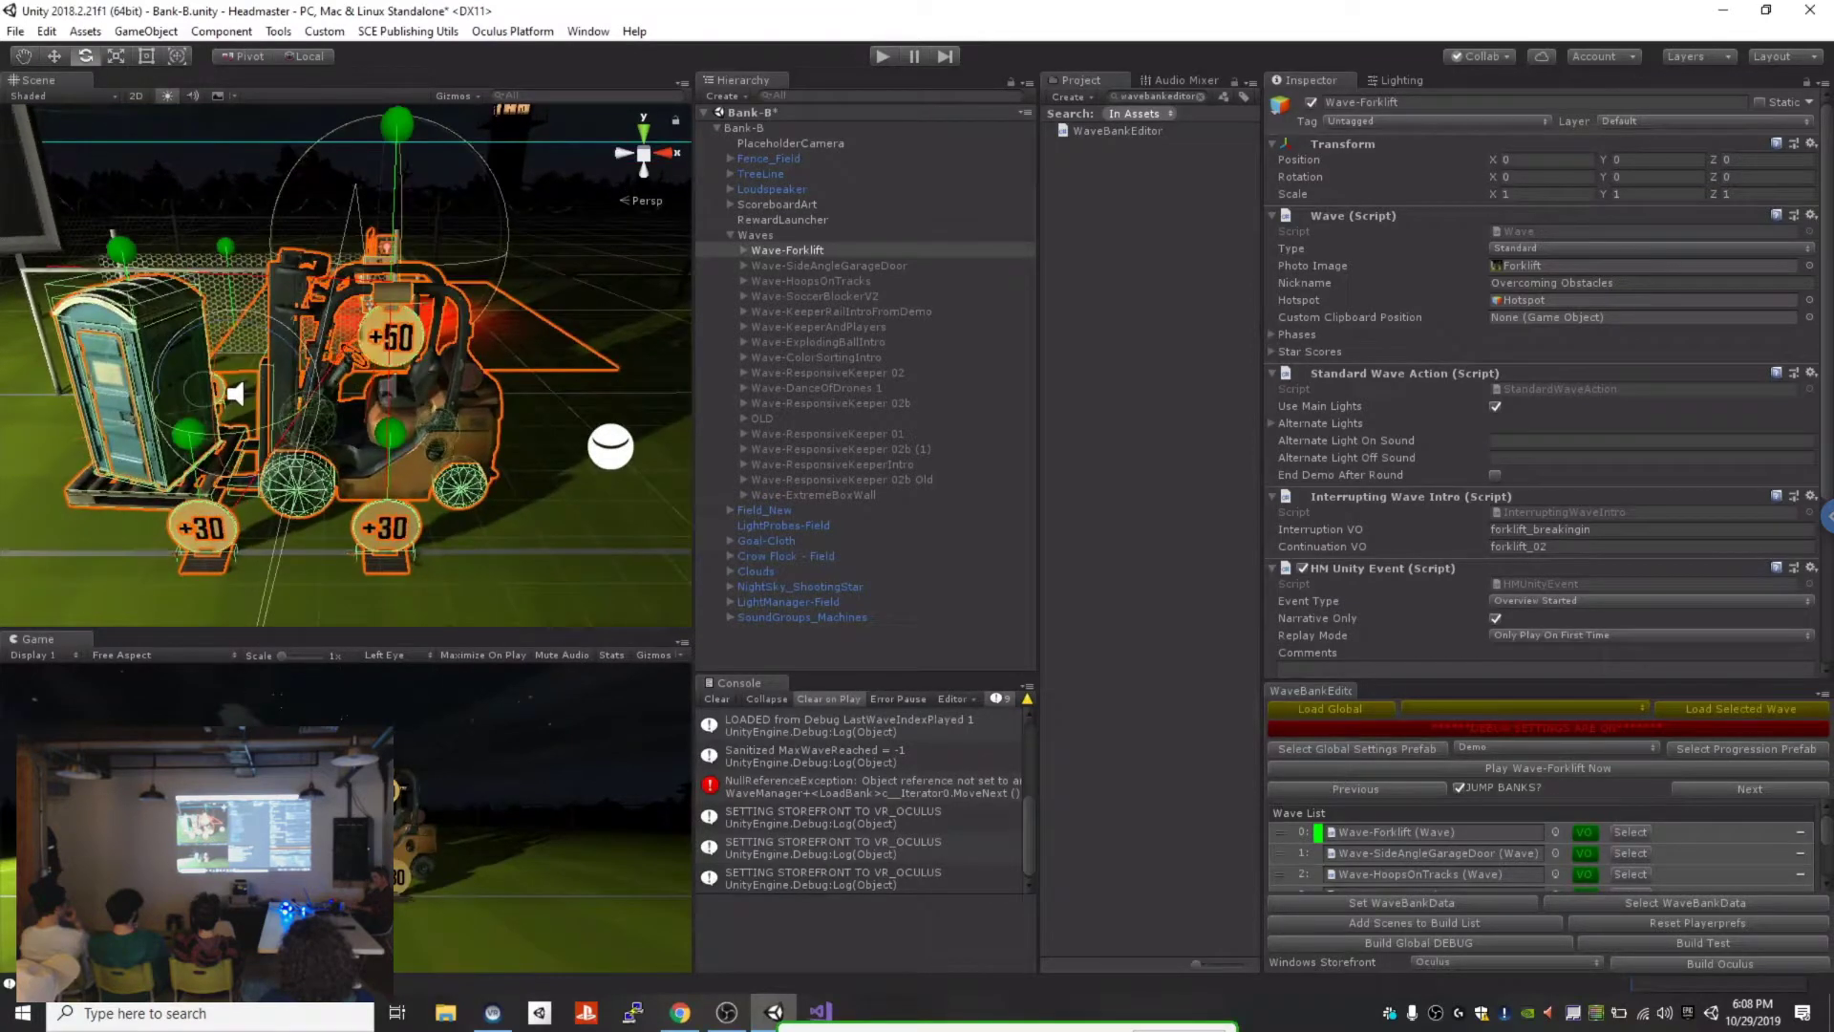
alt+drag(478, 629, 477, 624)
alt+drag(478, 535, 258, 569)
click(258, 569)
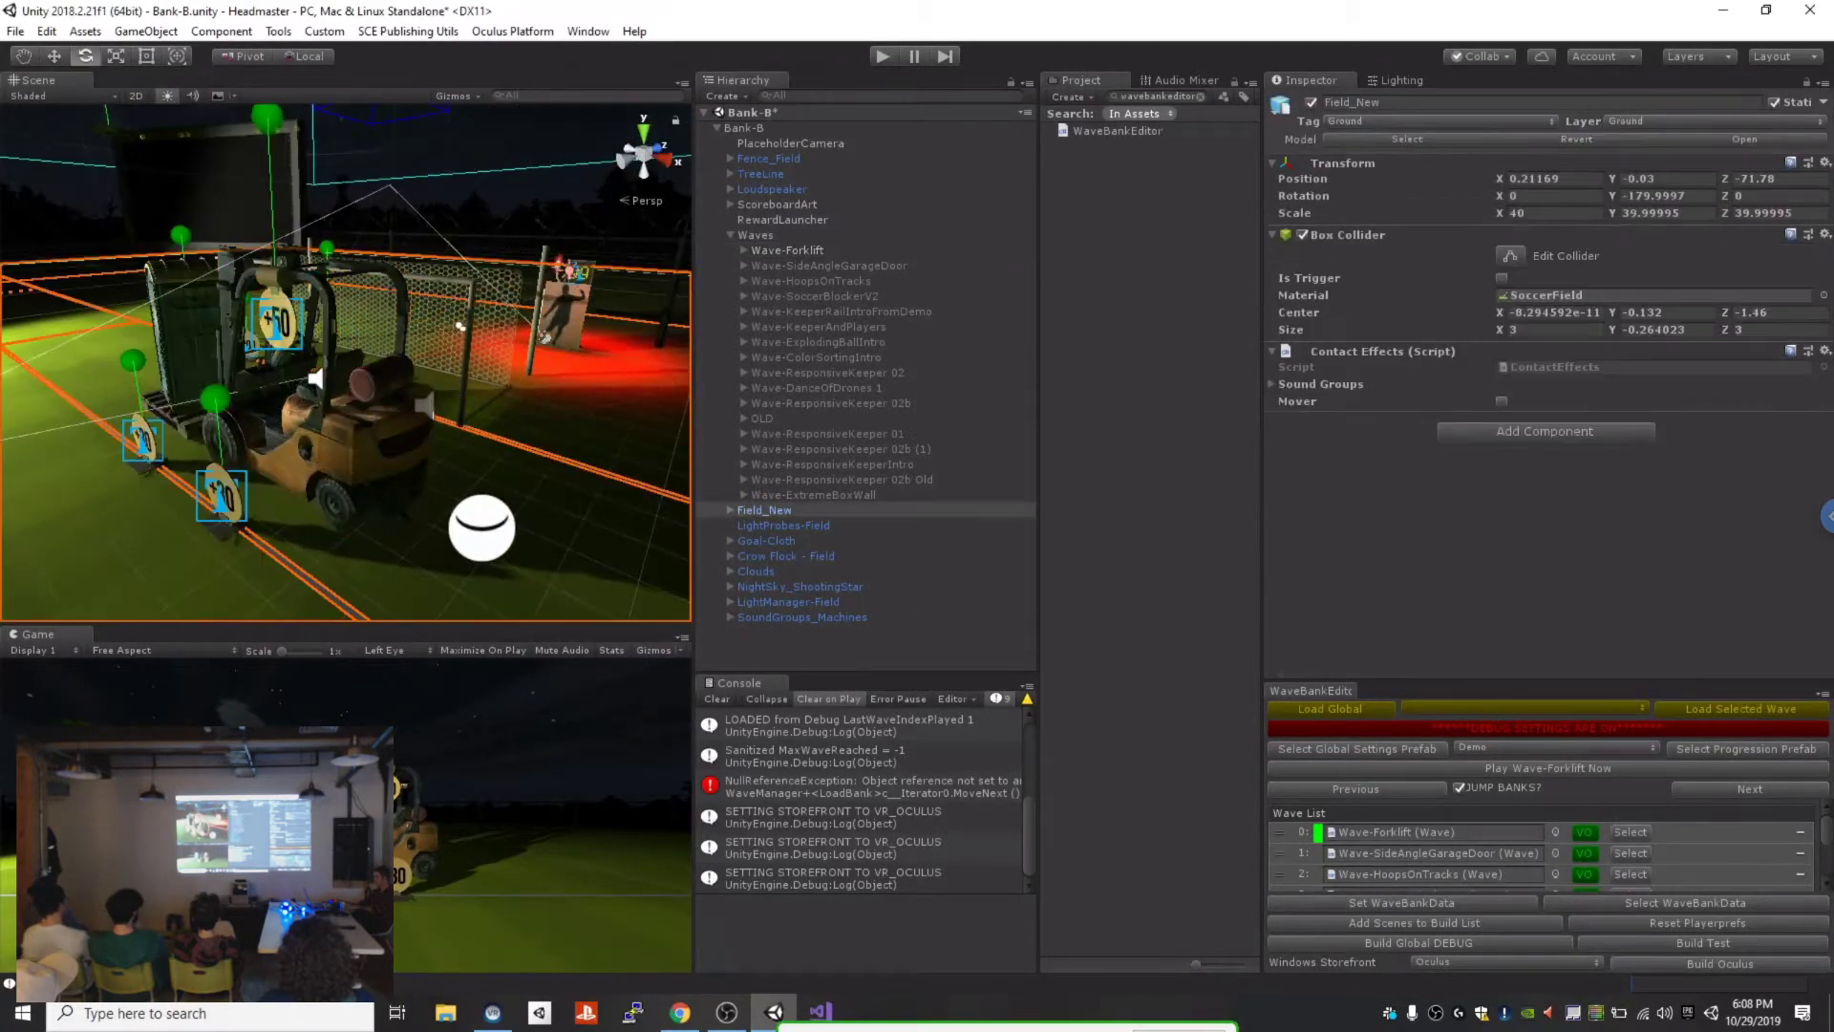
middle_drag(258, 568, 330, 538)
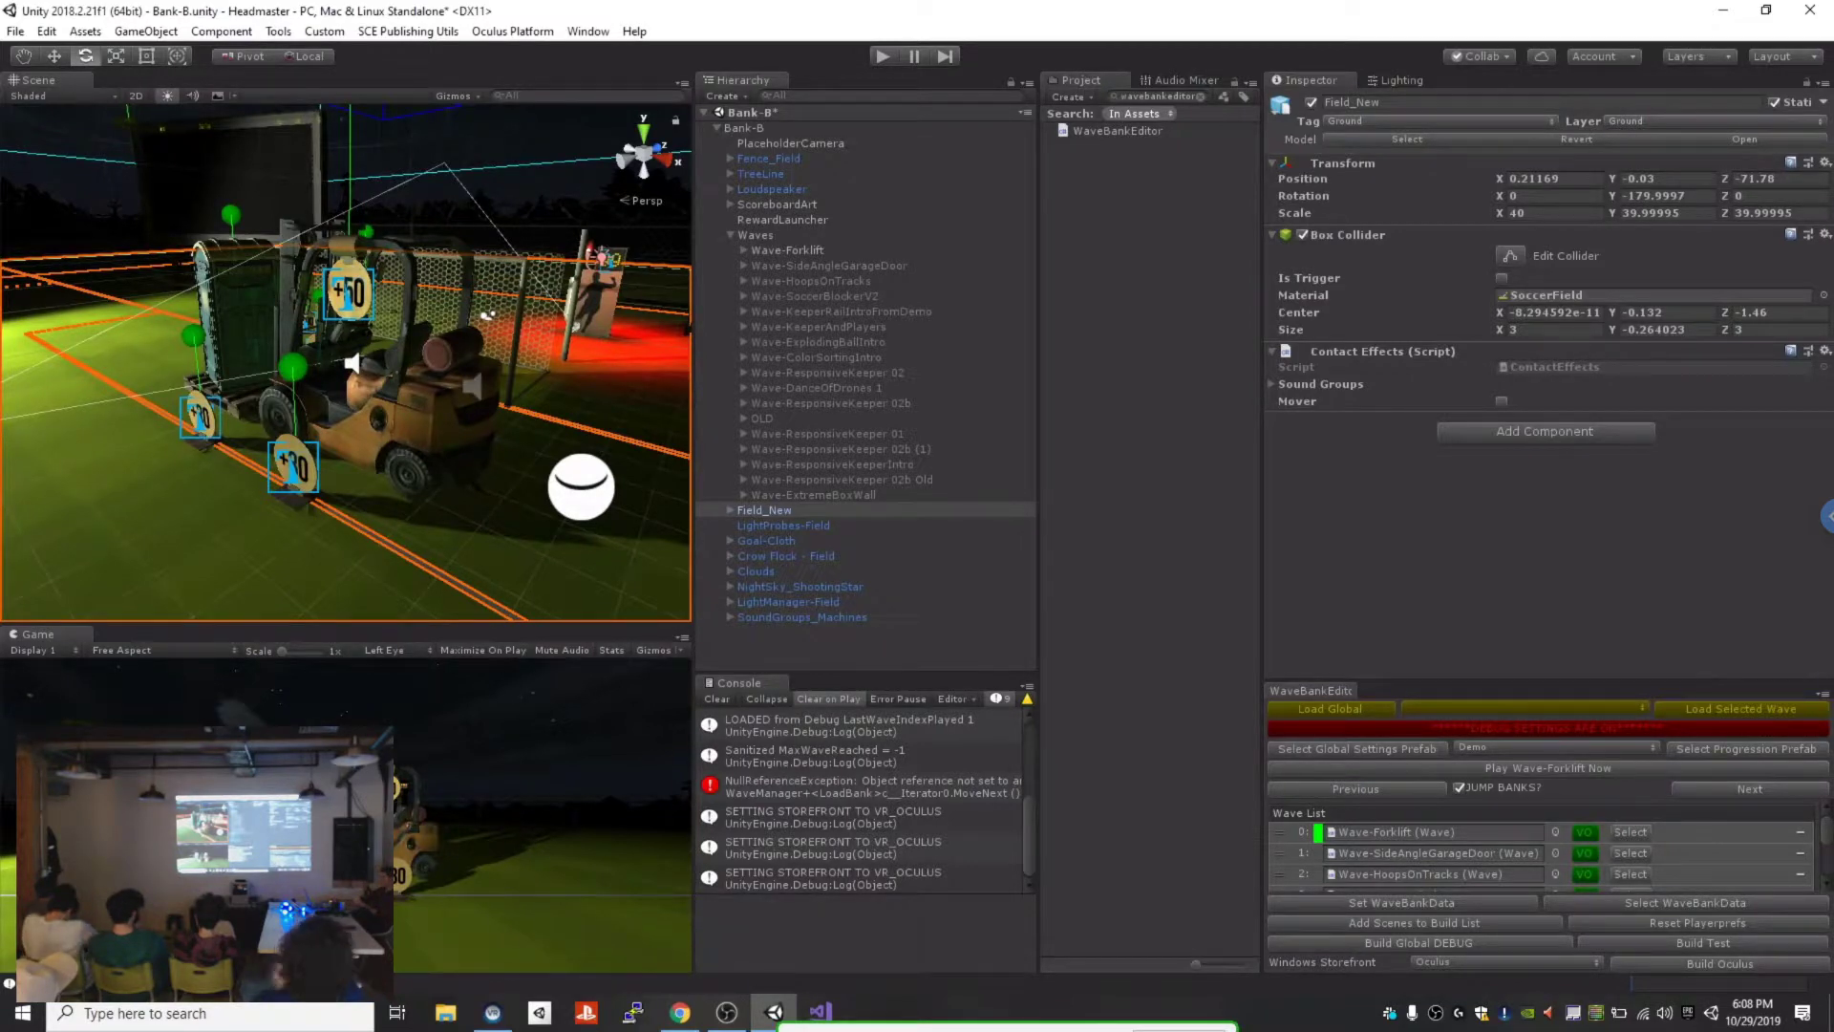
click(788, 250)
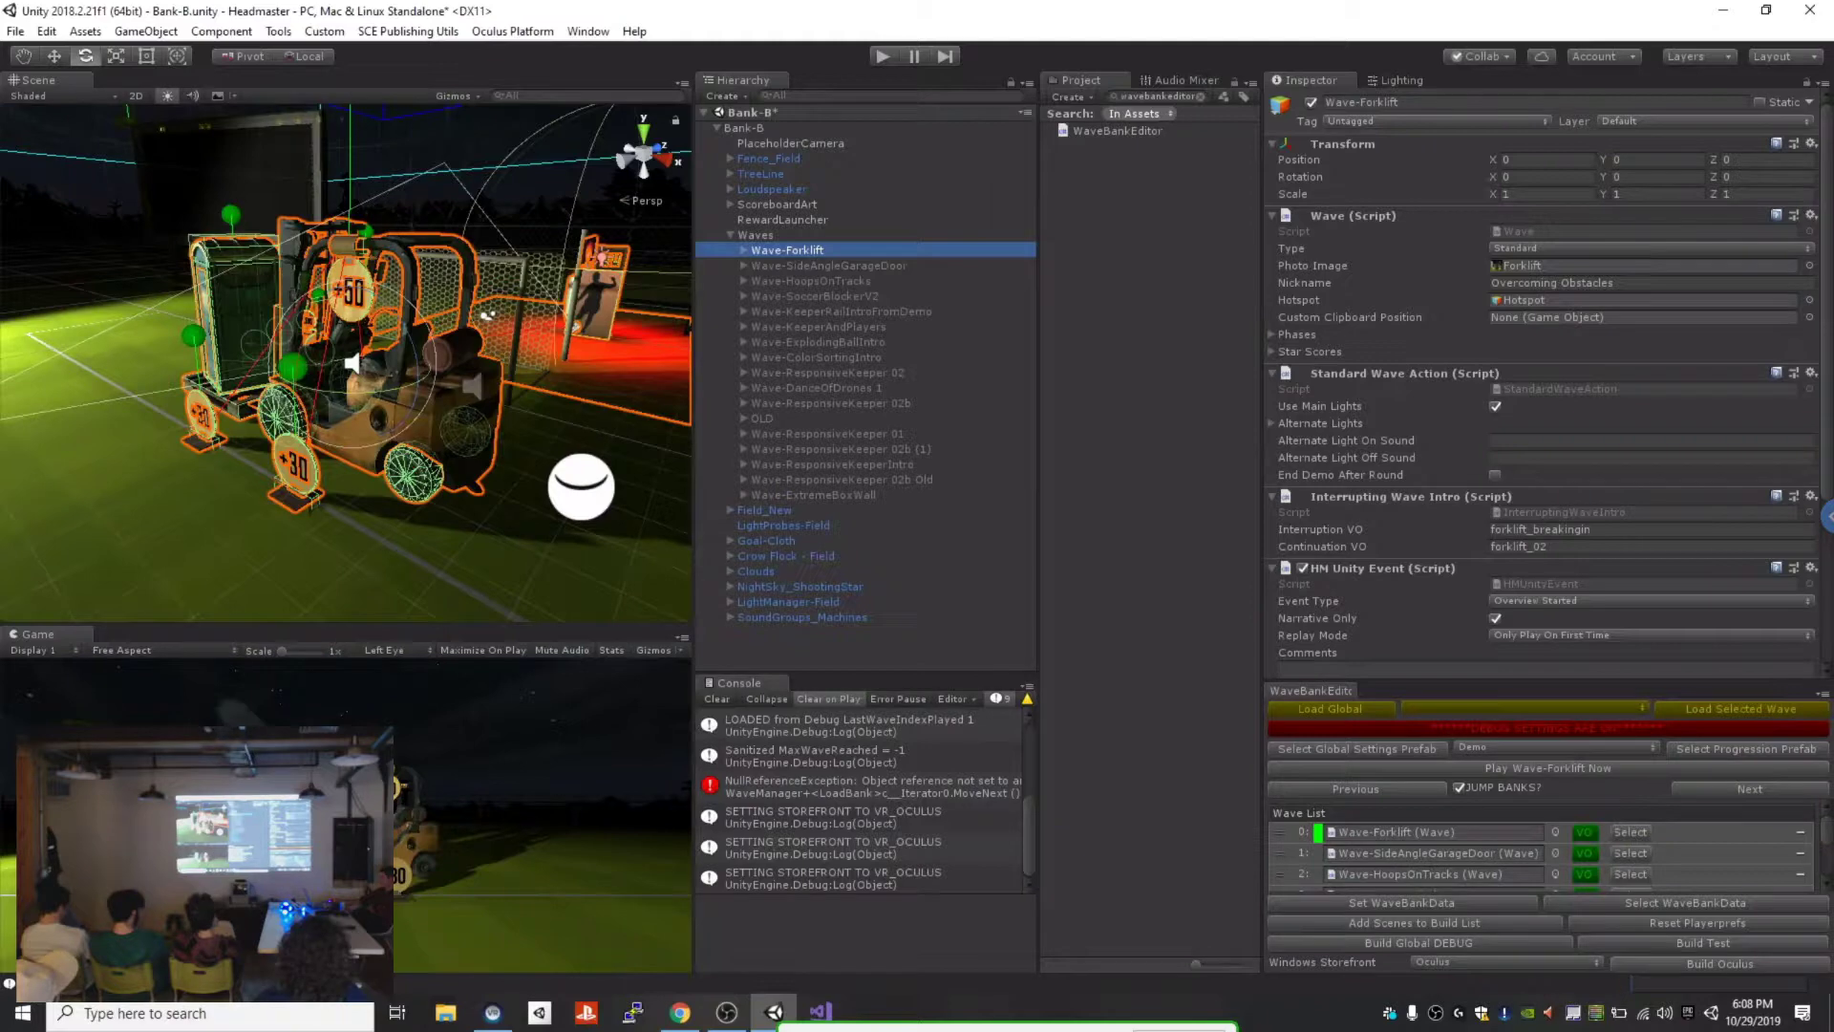
Step: Clear the project asset search, browse the bank and HM data assets, and enlarge the wave bank editor to show the wave list
click(1201, 96)
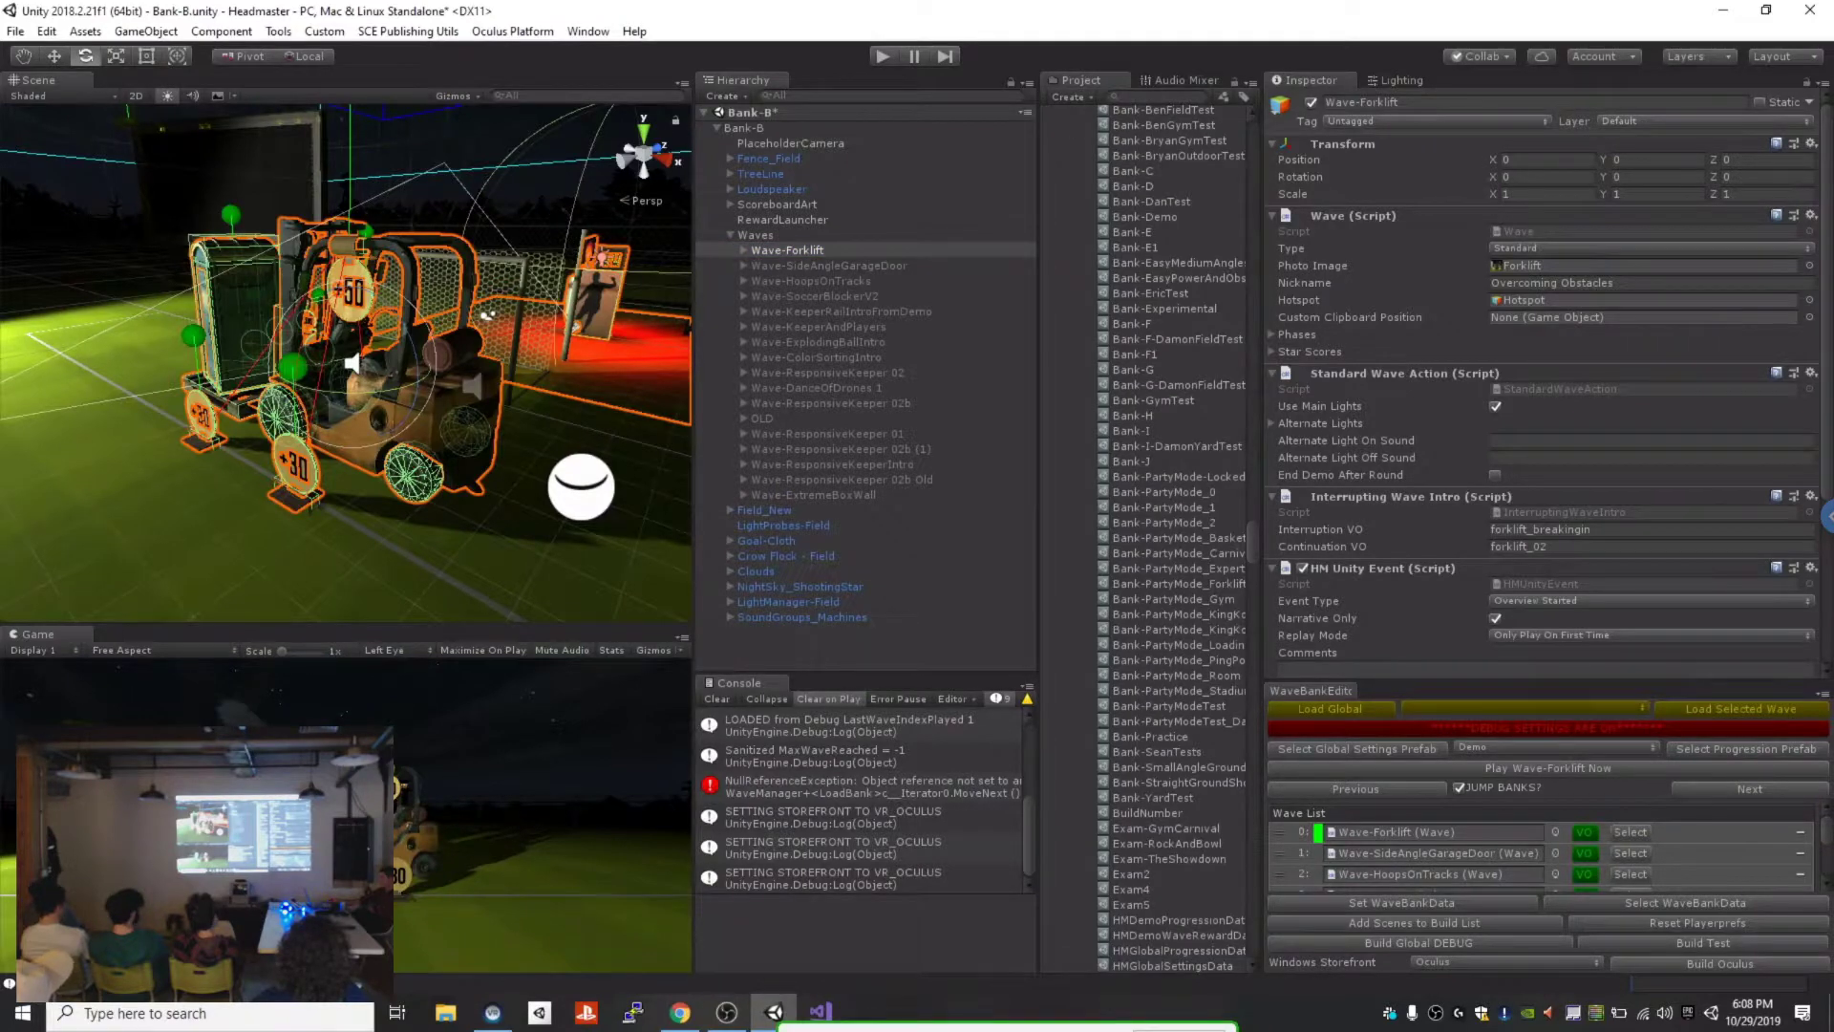
scroll(1166, 535, down, 5)
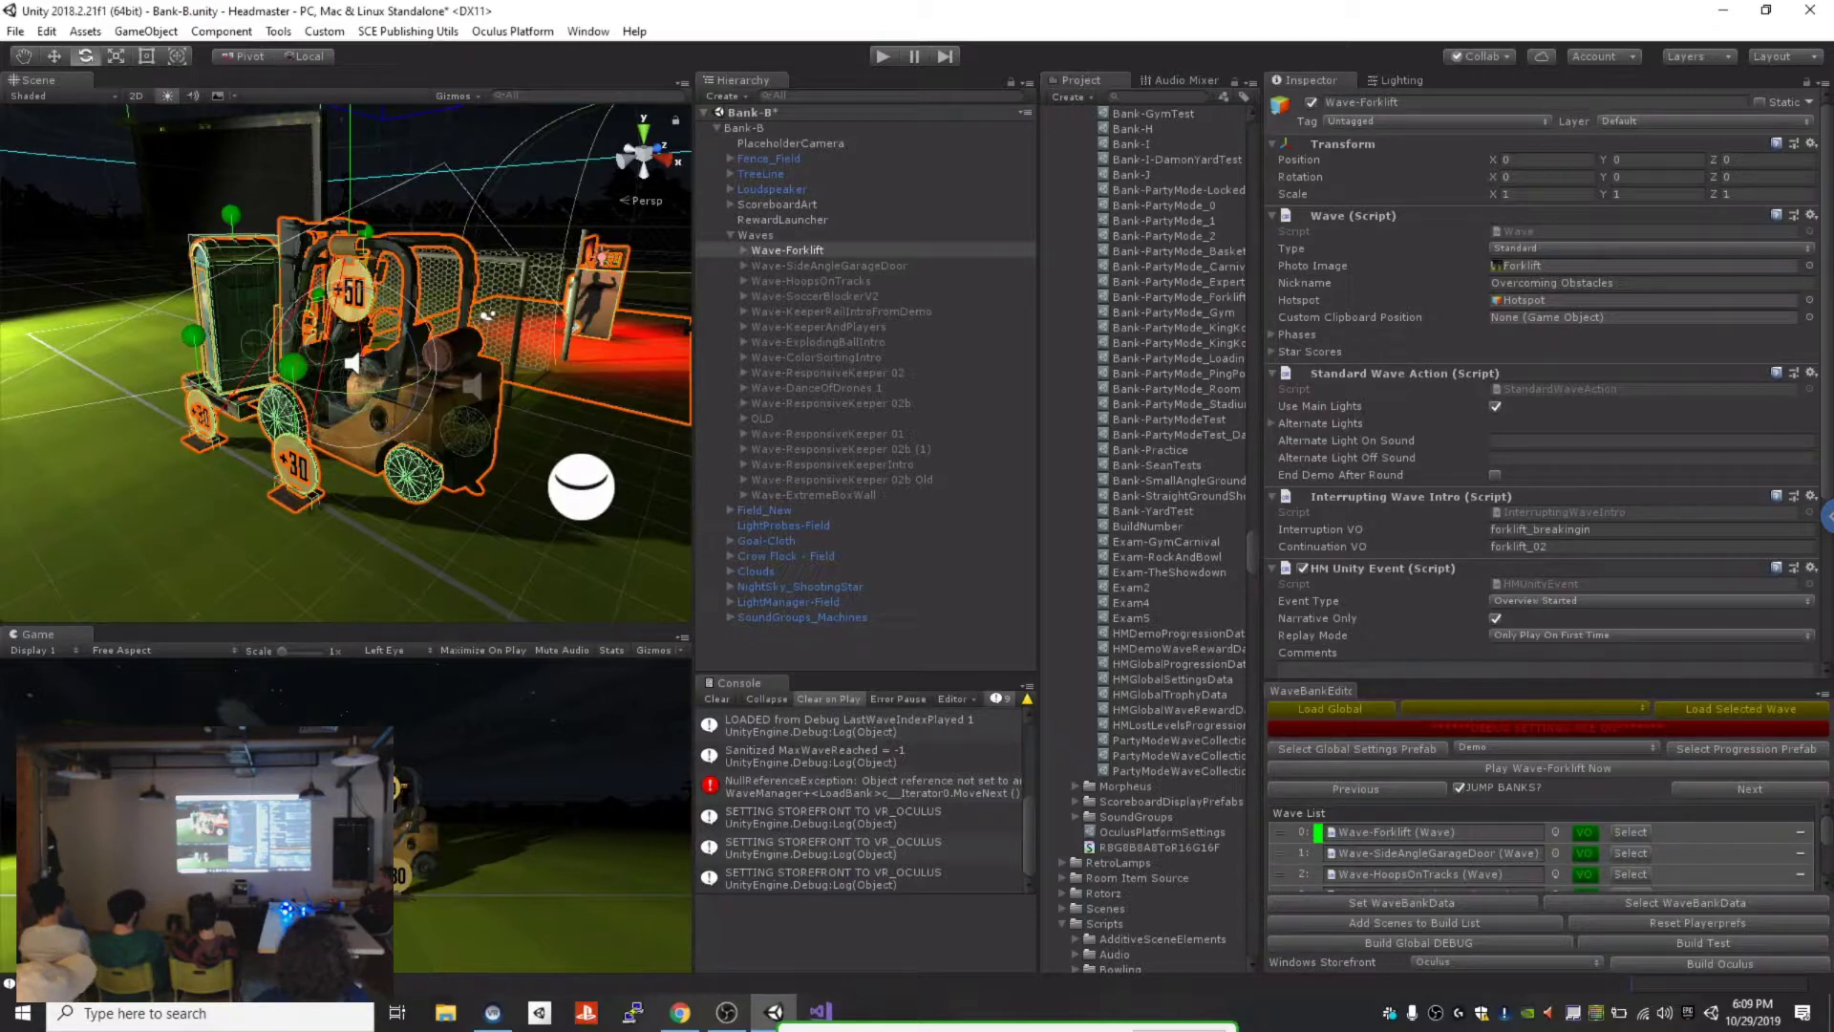
drag(1548, 681, 1548, 494)
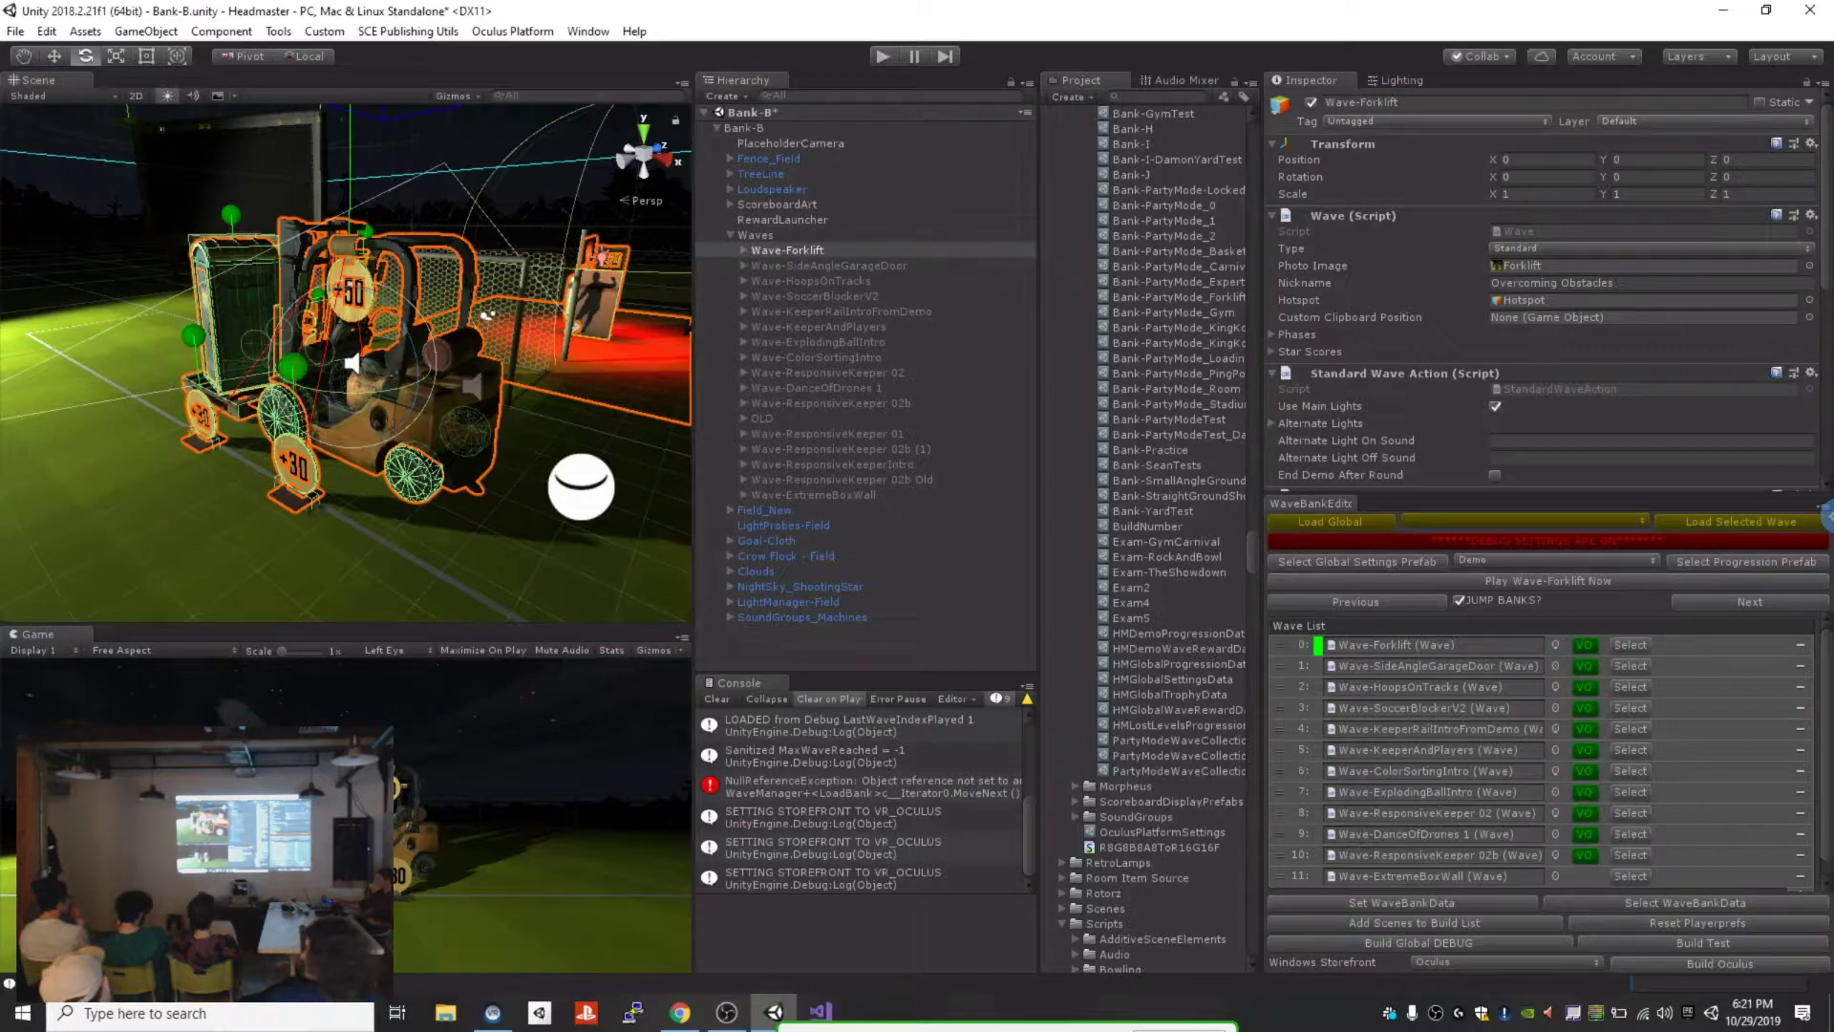
Step: Expand the OLD wave group, activate Wave-DuckGallery to check it in the scene, and deactivate it again
click(745, 419)
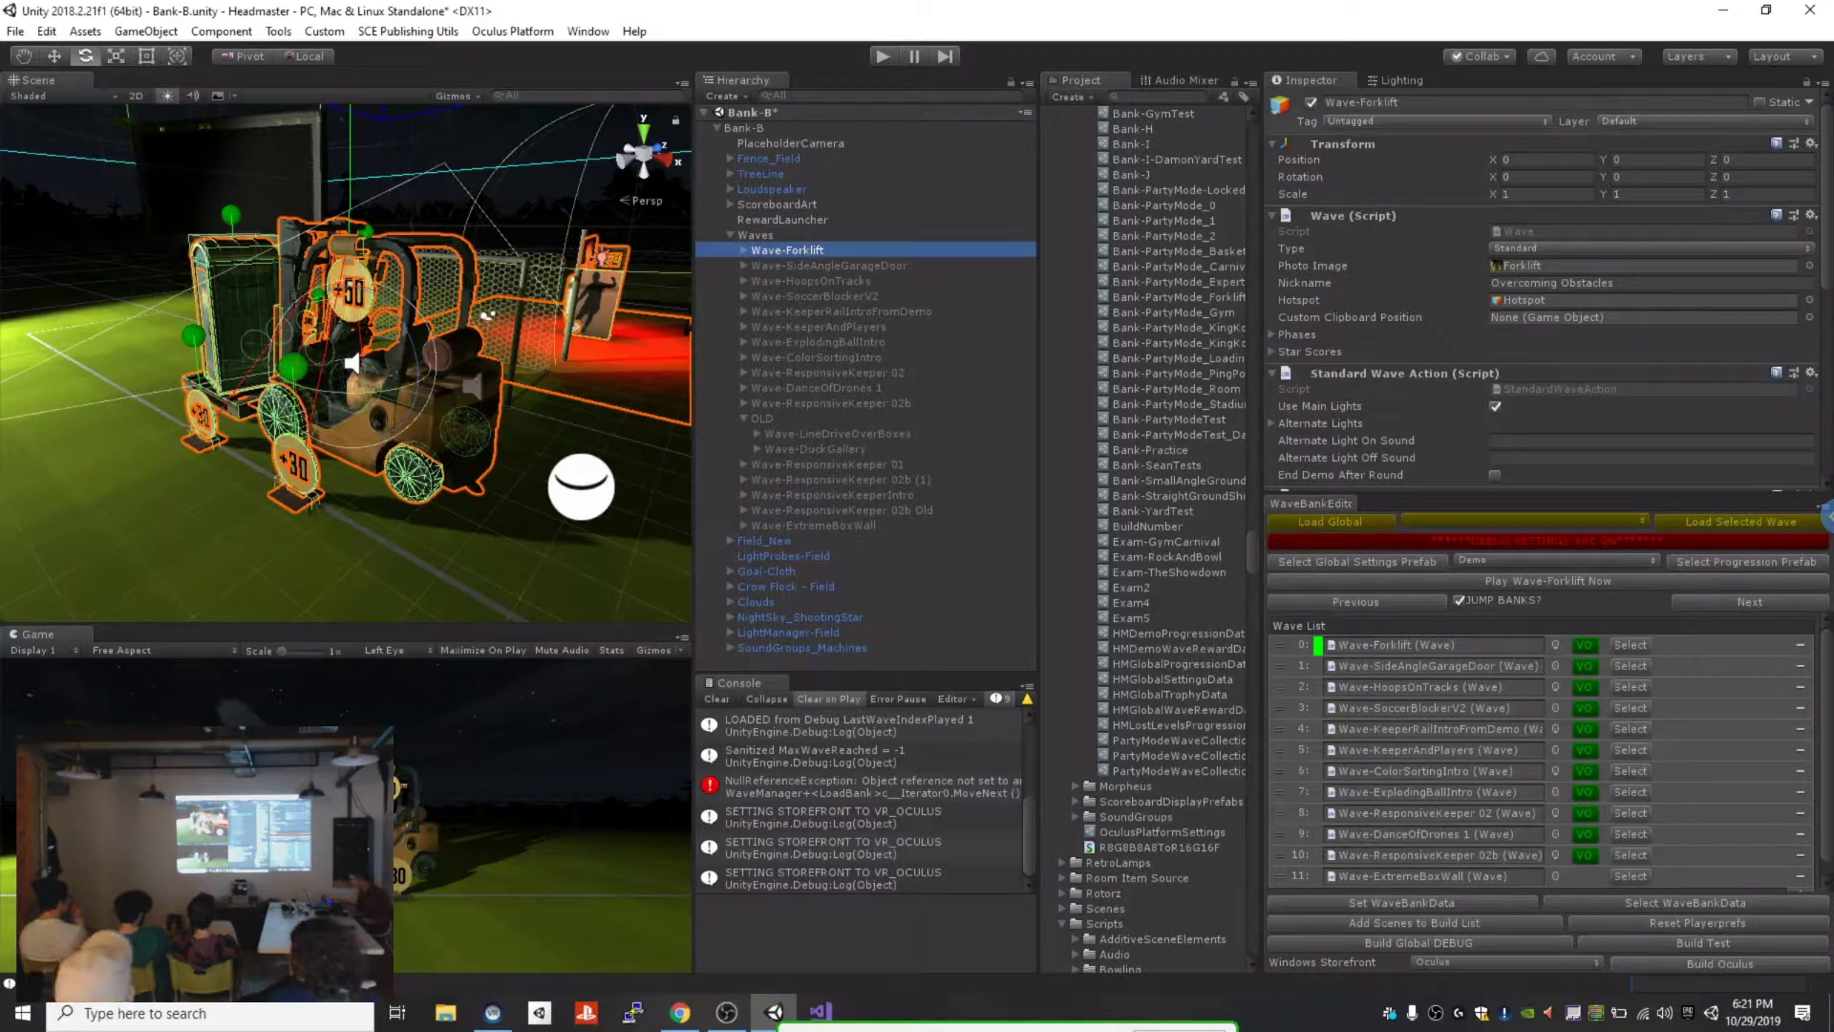
click(815, 449)
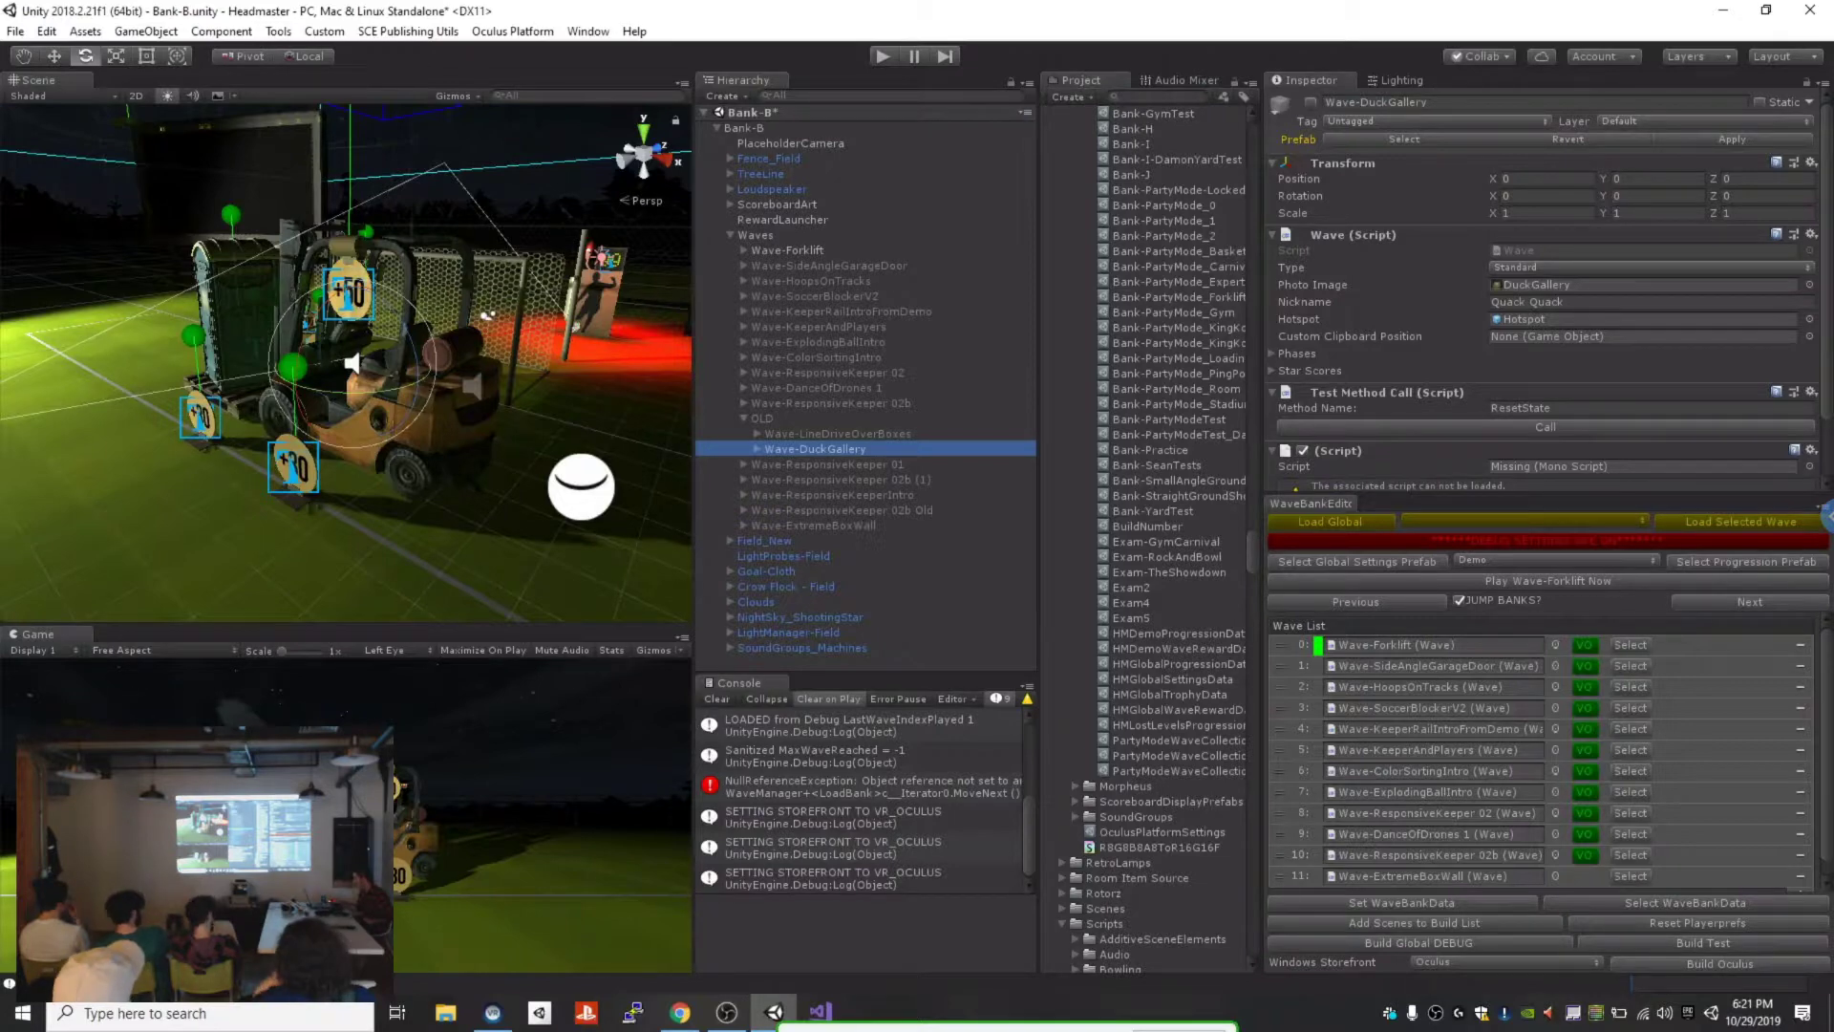
click(1311, 103)
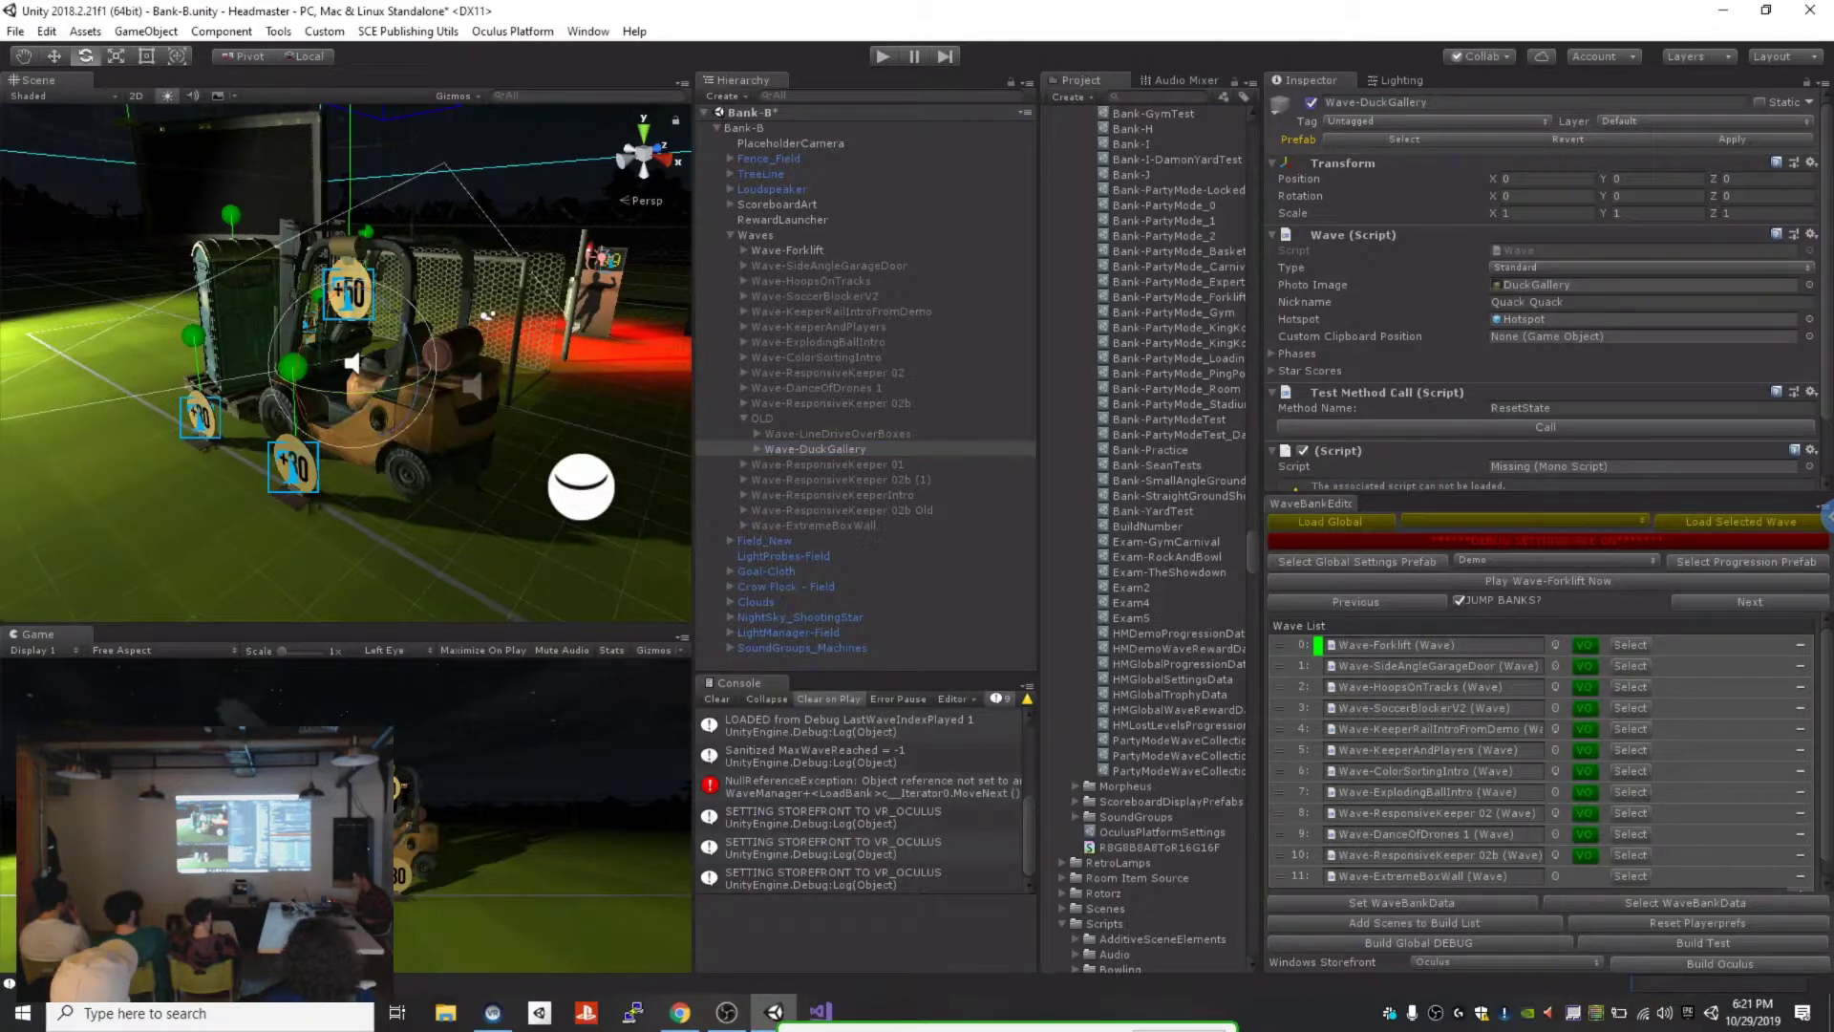
right_drag(344, 363, 354, 325)
click(1311, 102)
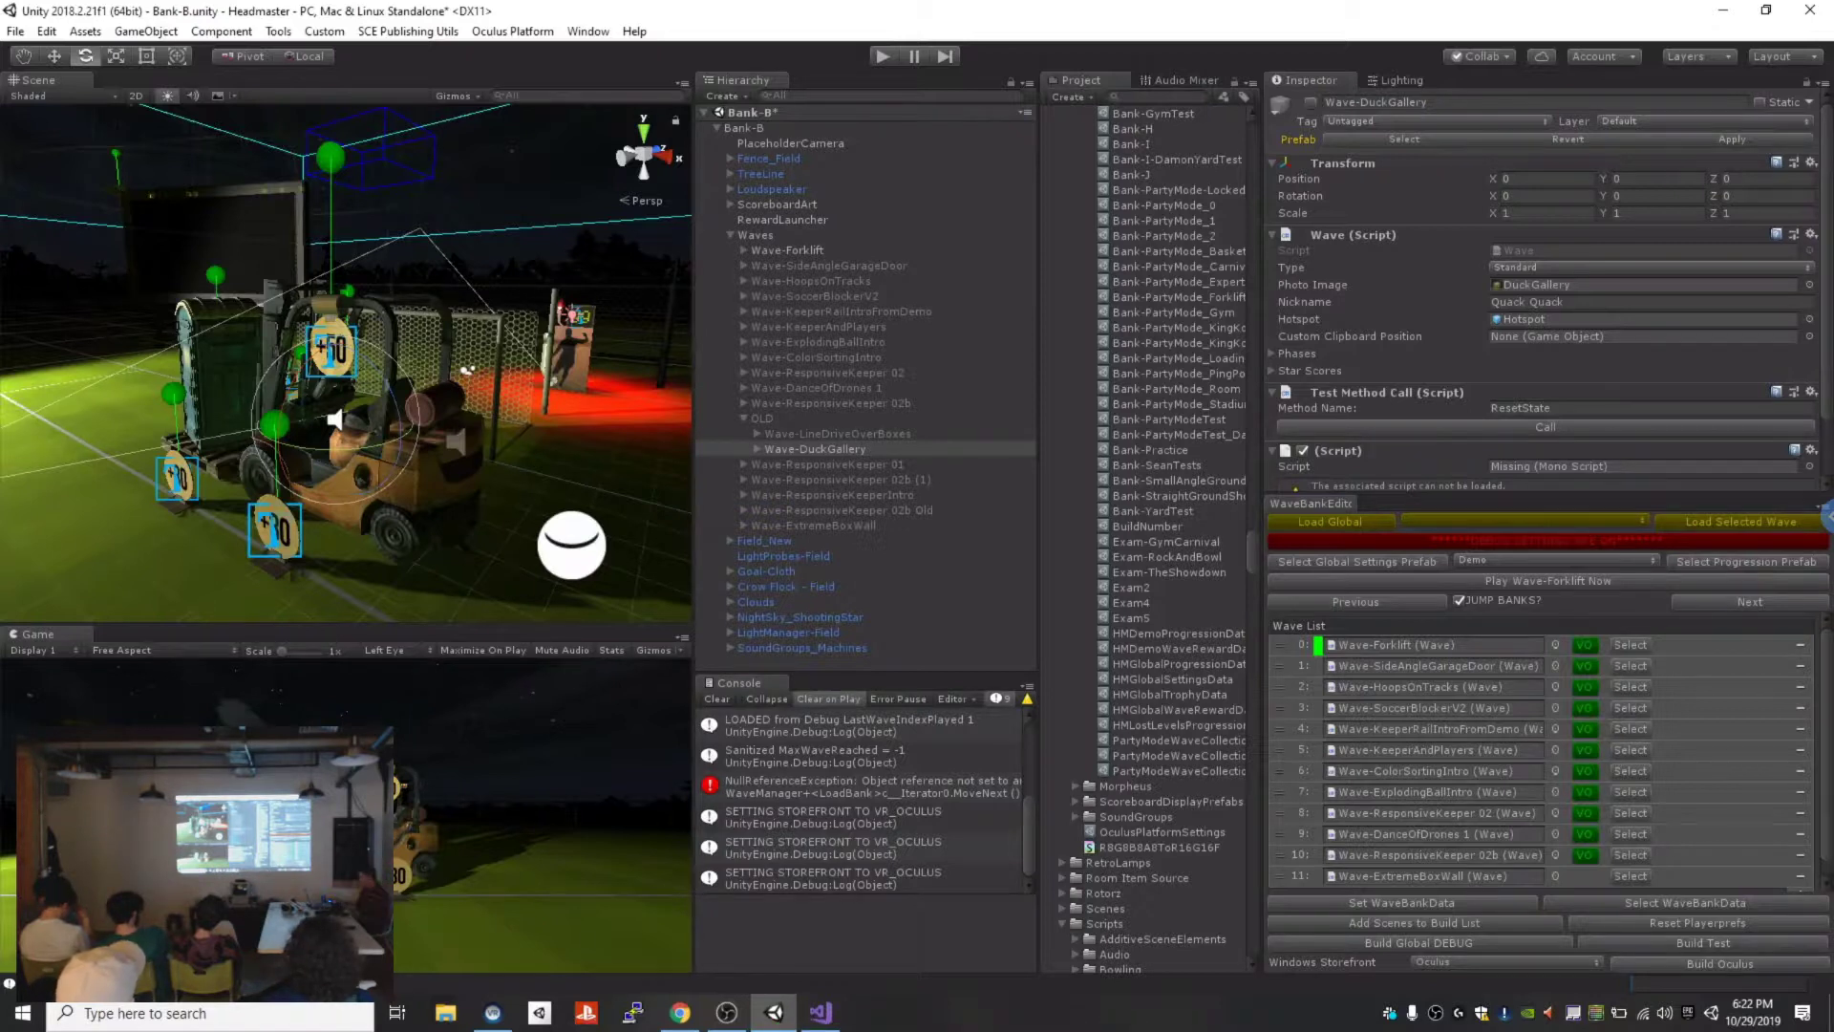
Step: Select the +30 target under TargetStand (1) in Wave-Forklift and add large confetti to it with the custom target tools
right_drag(344, 363, 430, 439)
click(365, 384)
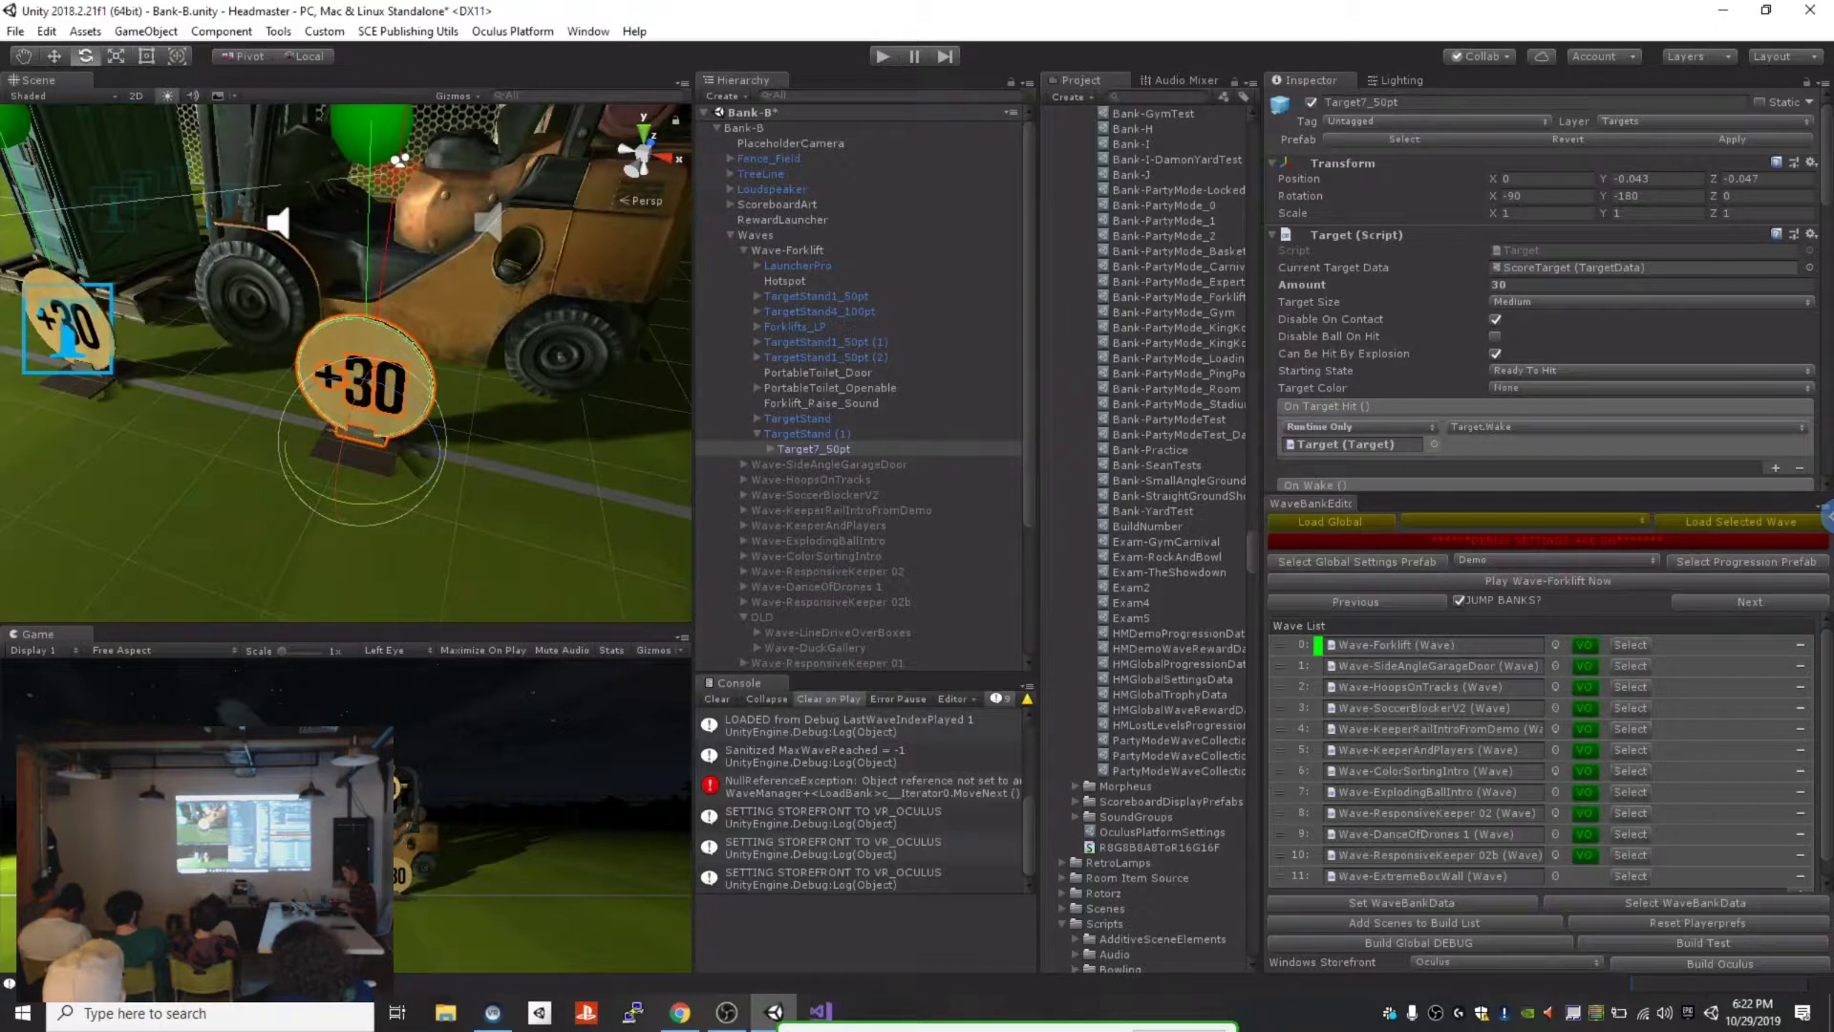
click(278, 30)
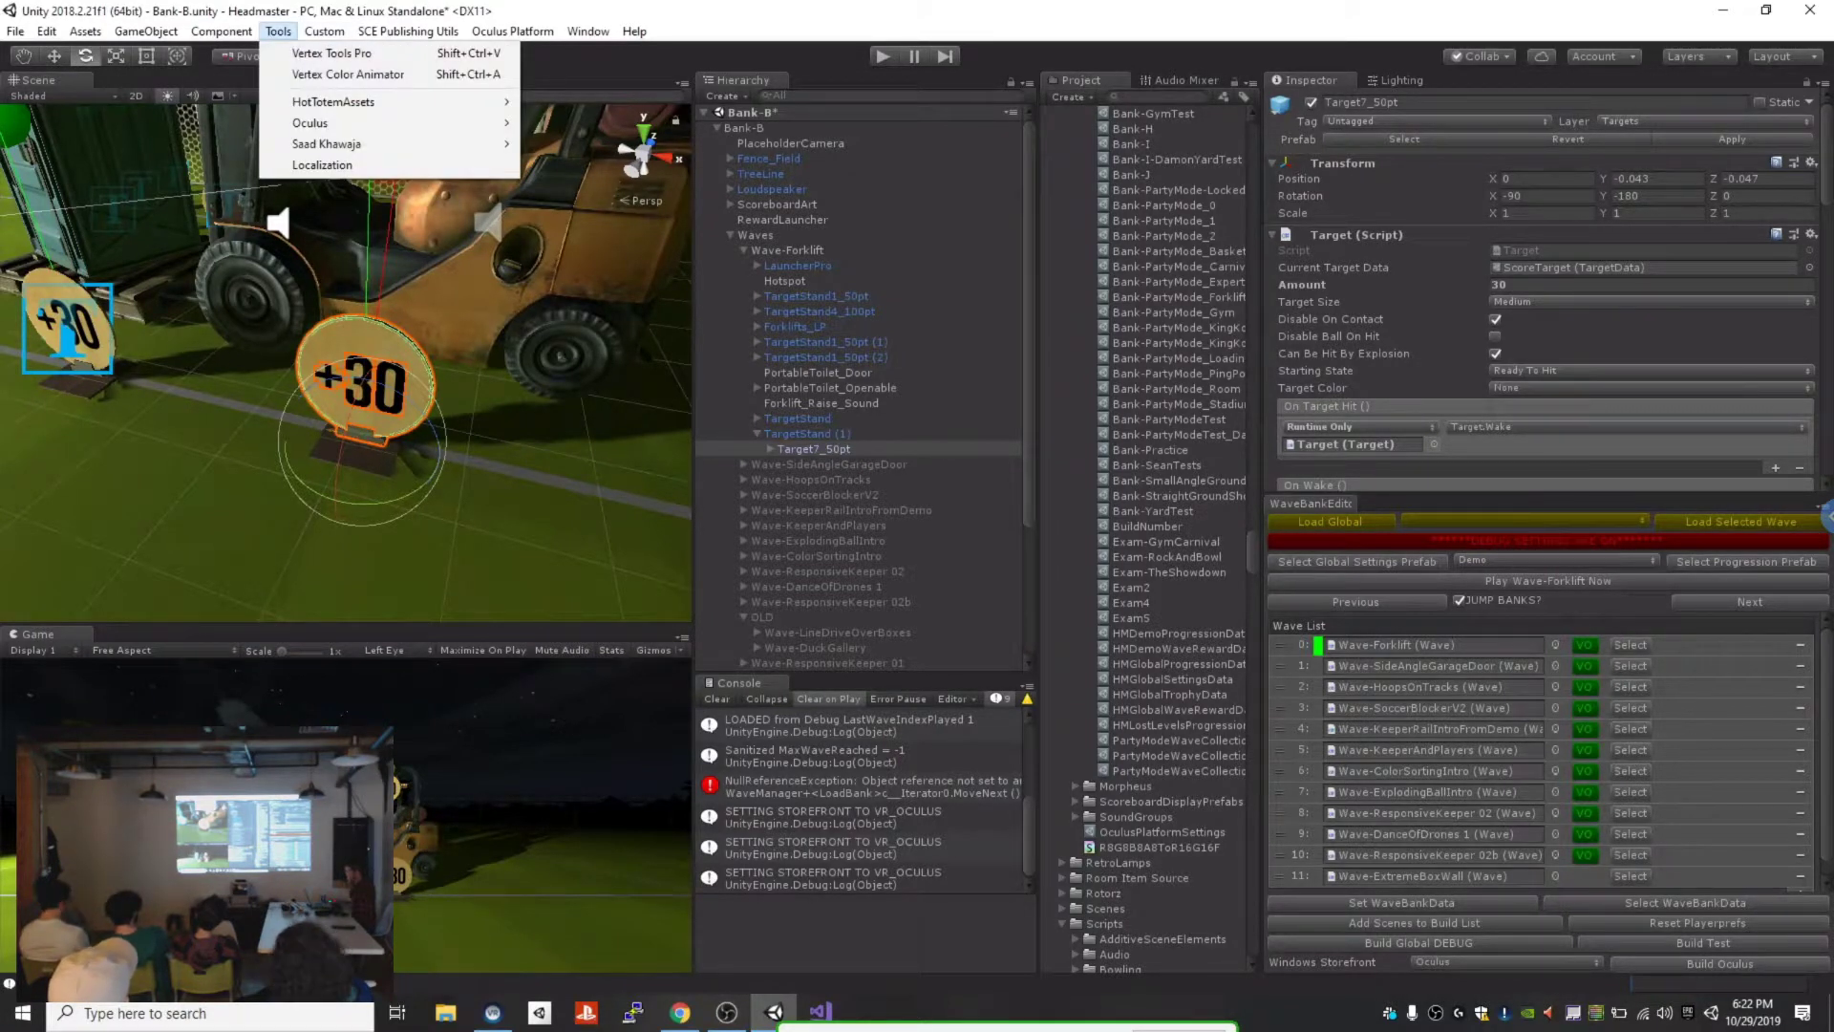
mouse_move(324, 31)
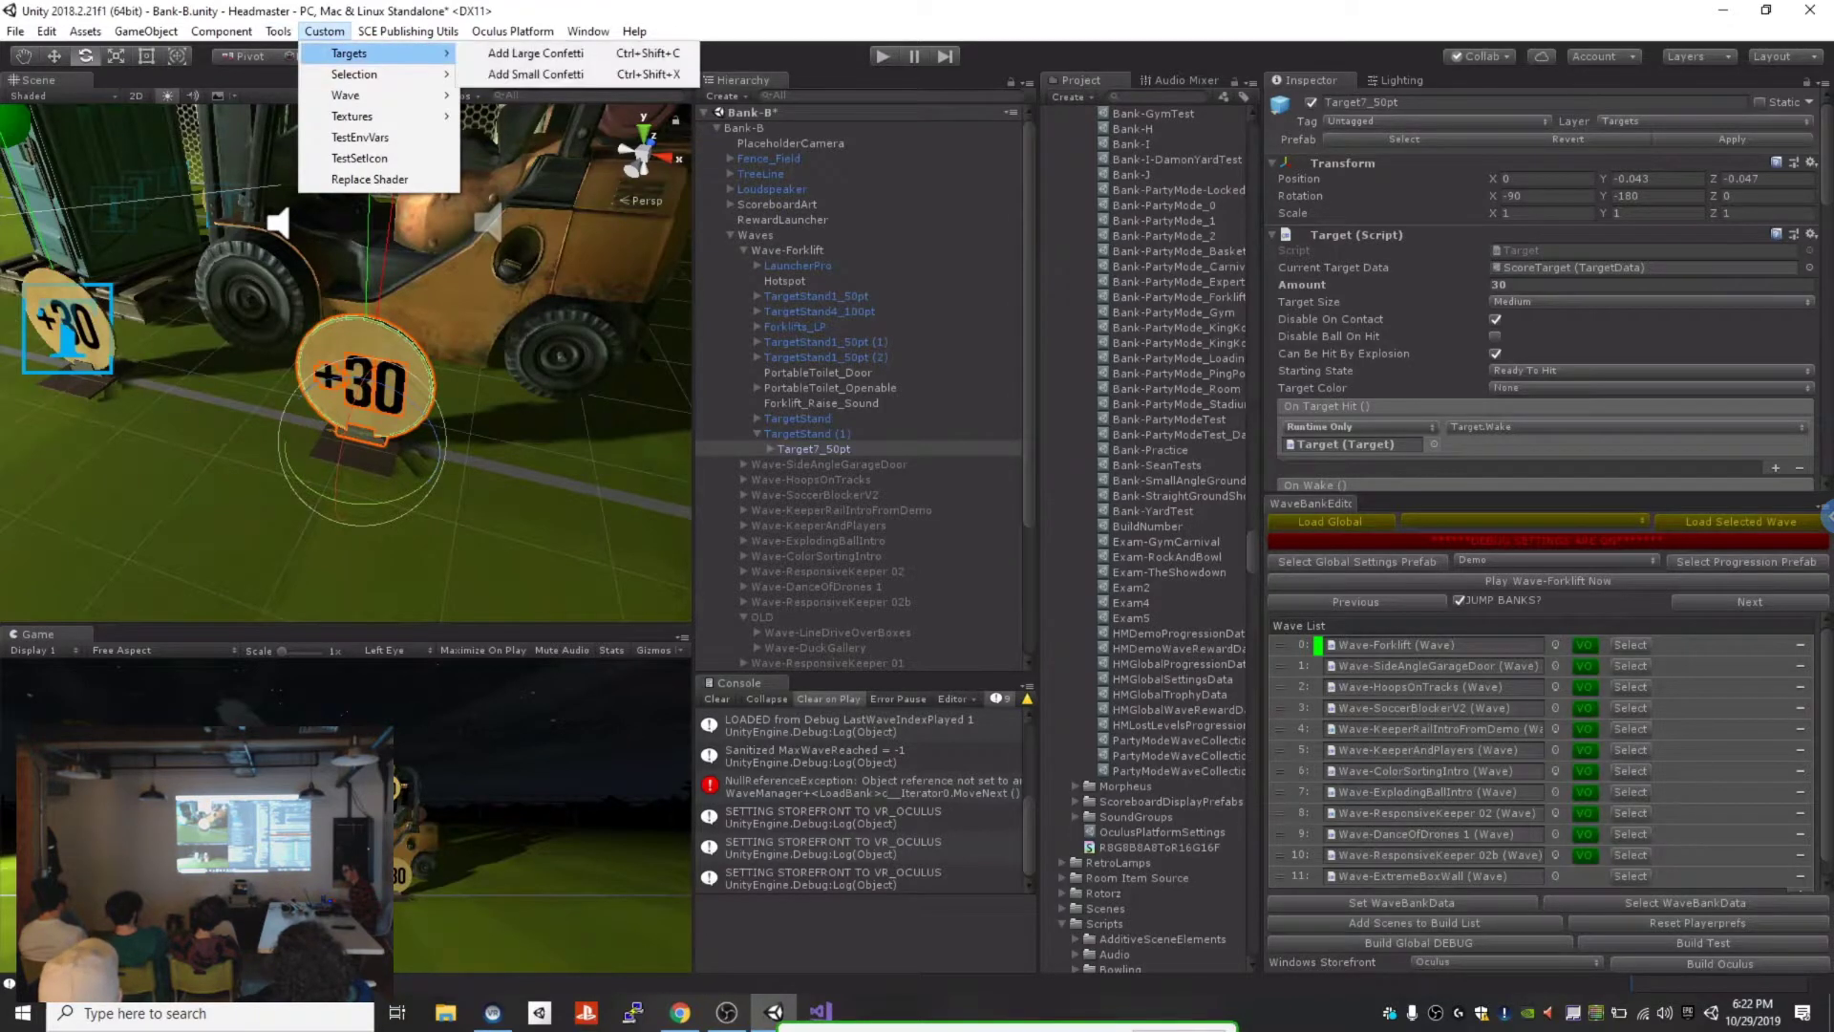
mouse_move(363, 96)
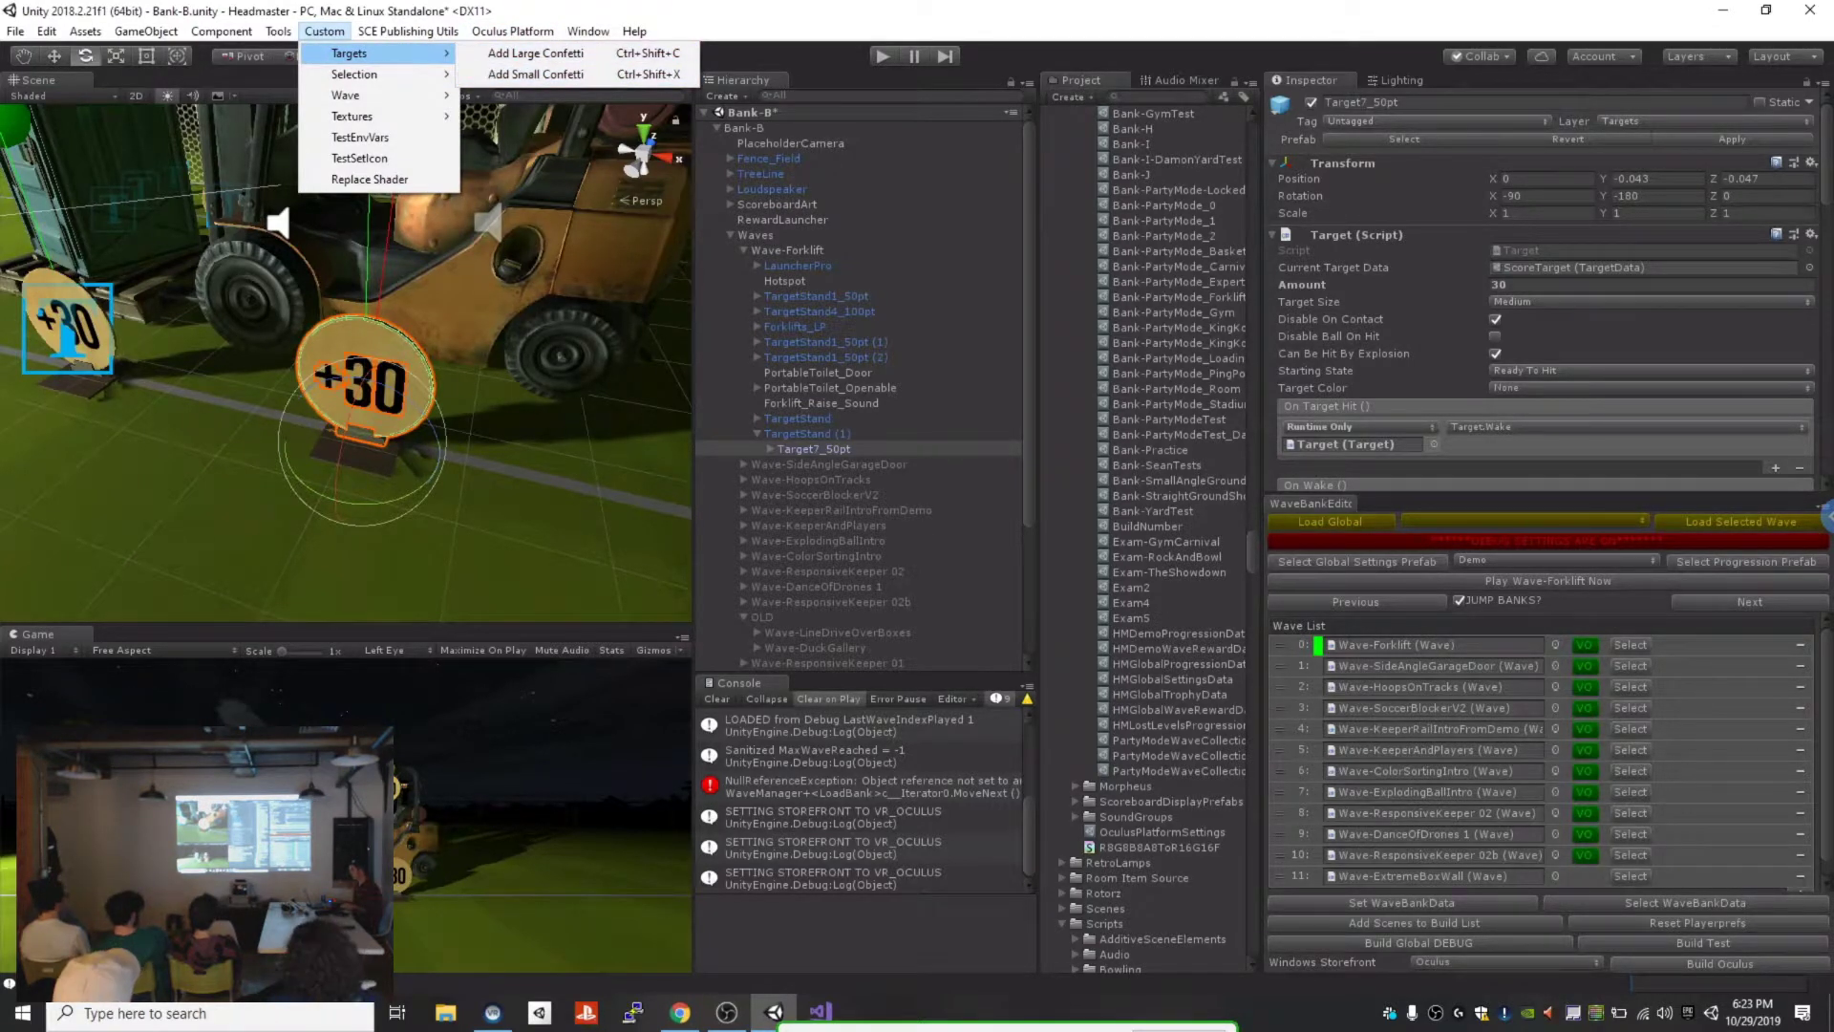
click(536, 54)
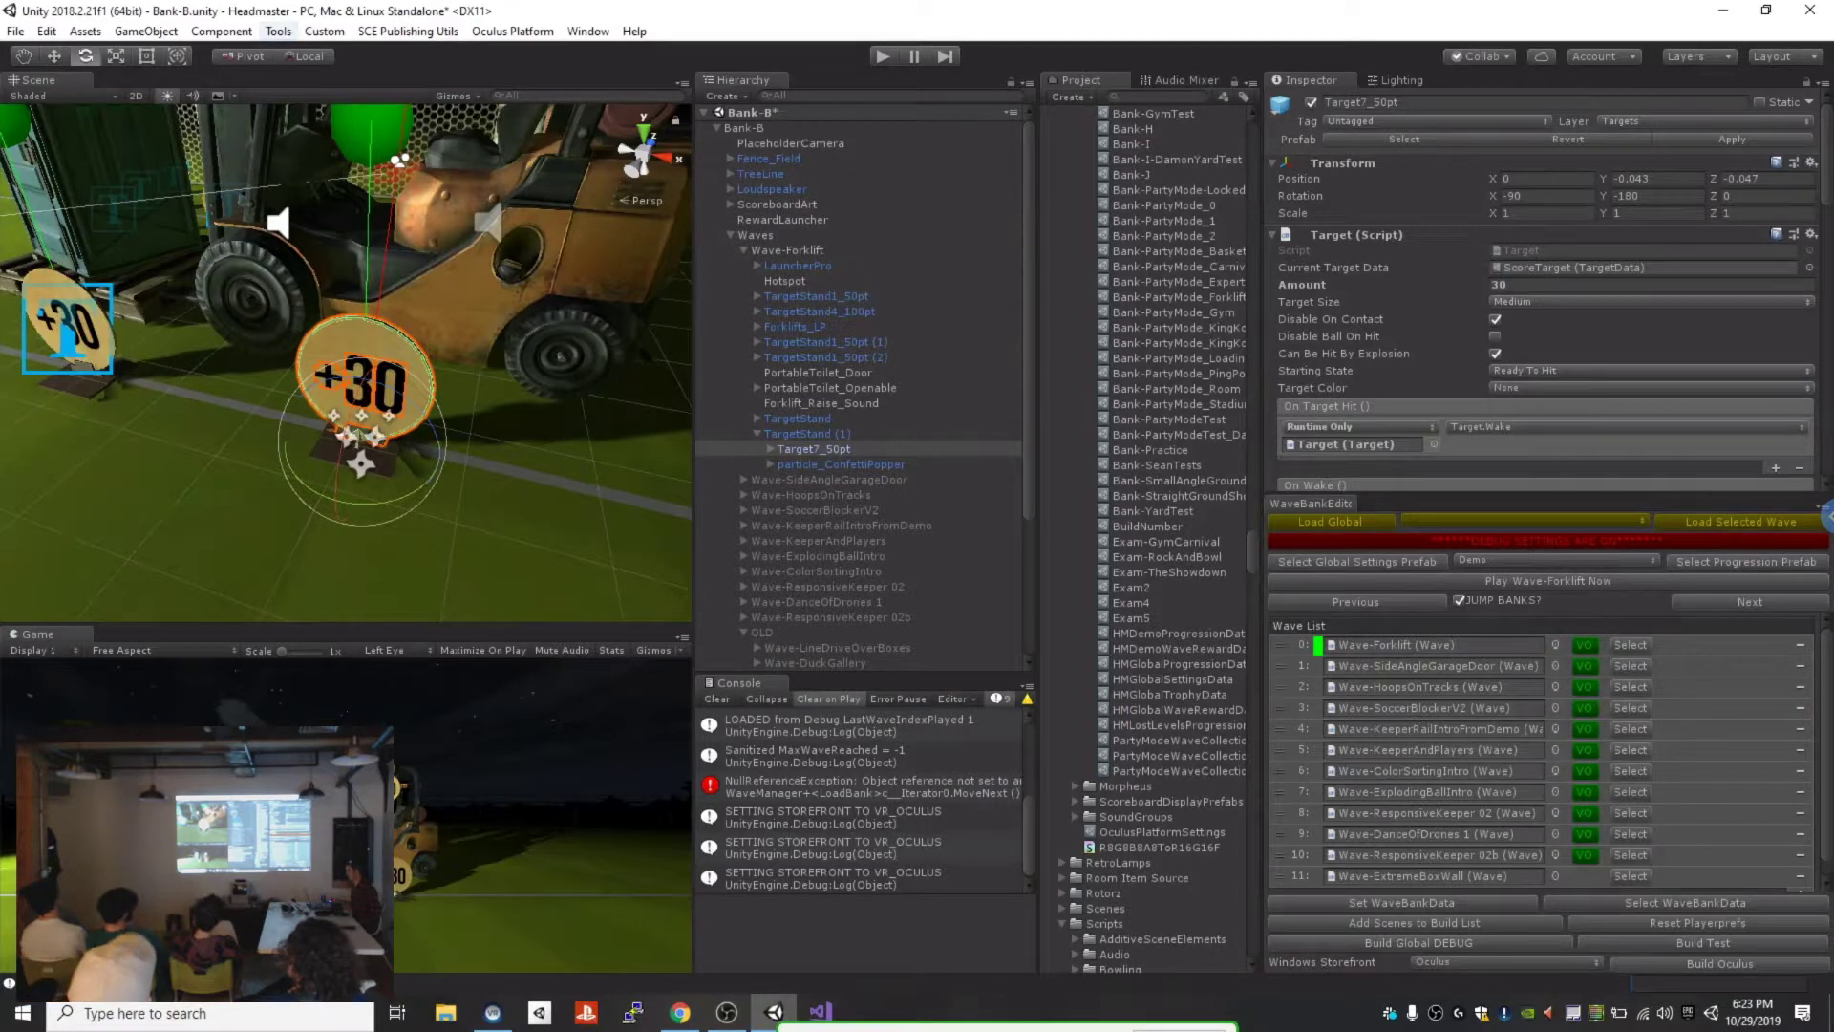
Step: Rename all targets in Wave-Forklift by running the custom Rename Targets In Wave tool on the selected wave
click(325, 32)
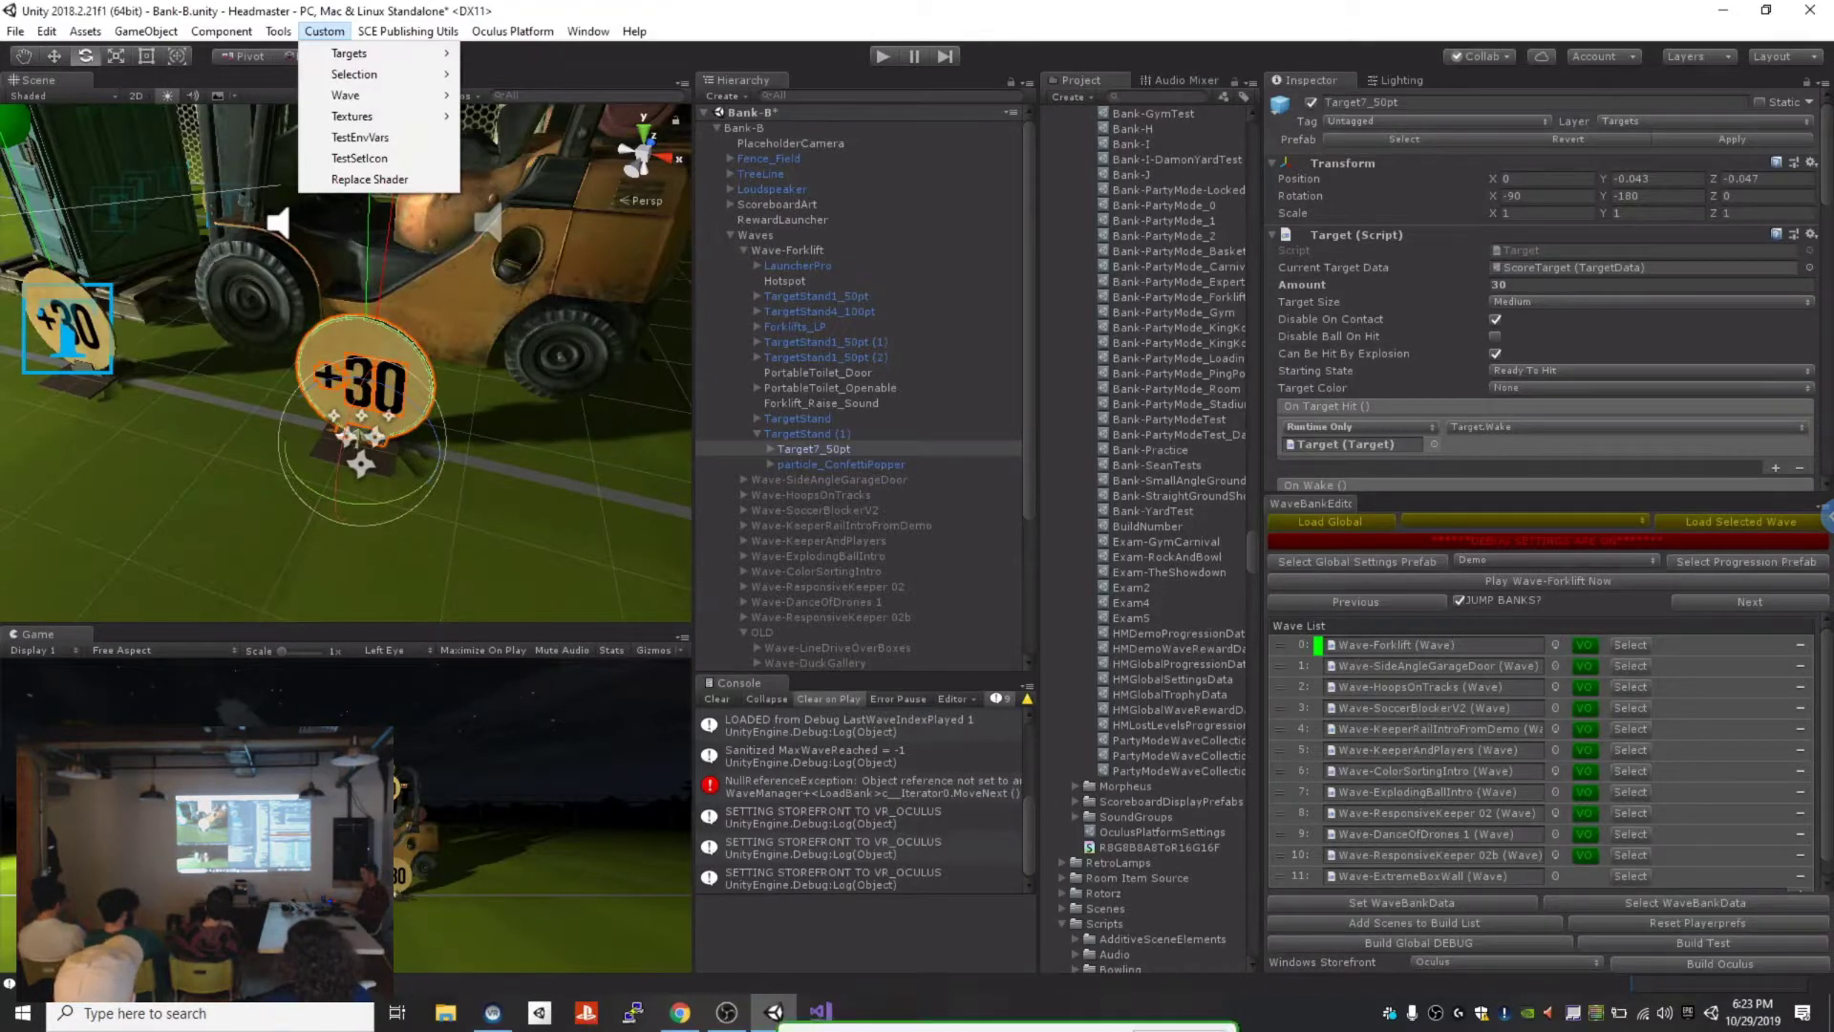
mouse_move(377, 54)
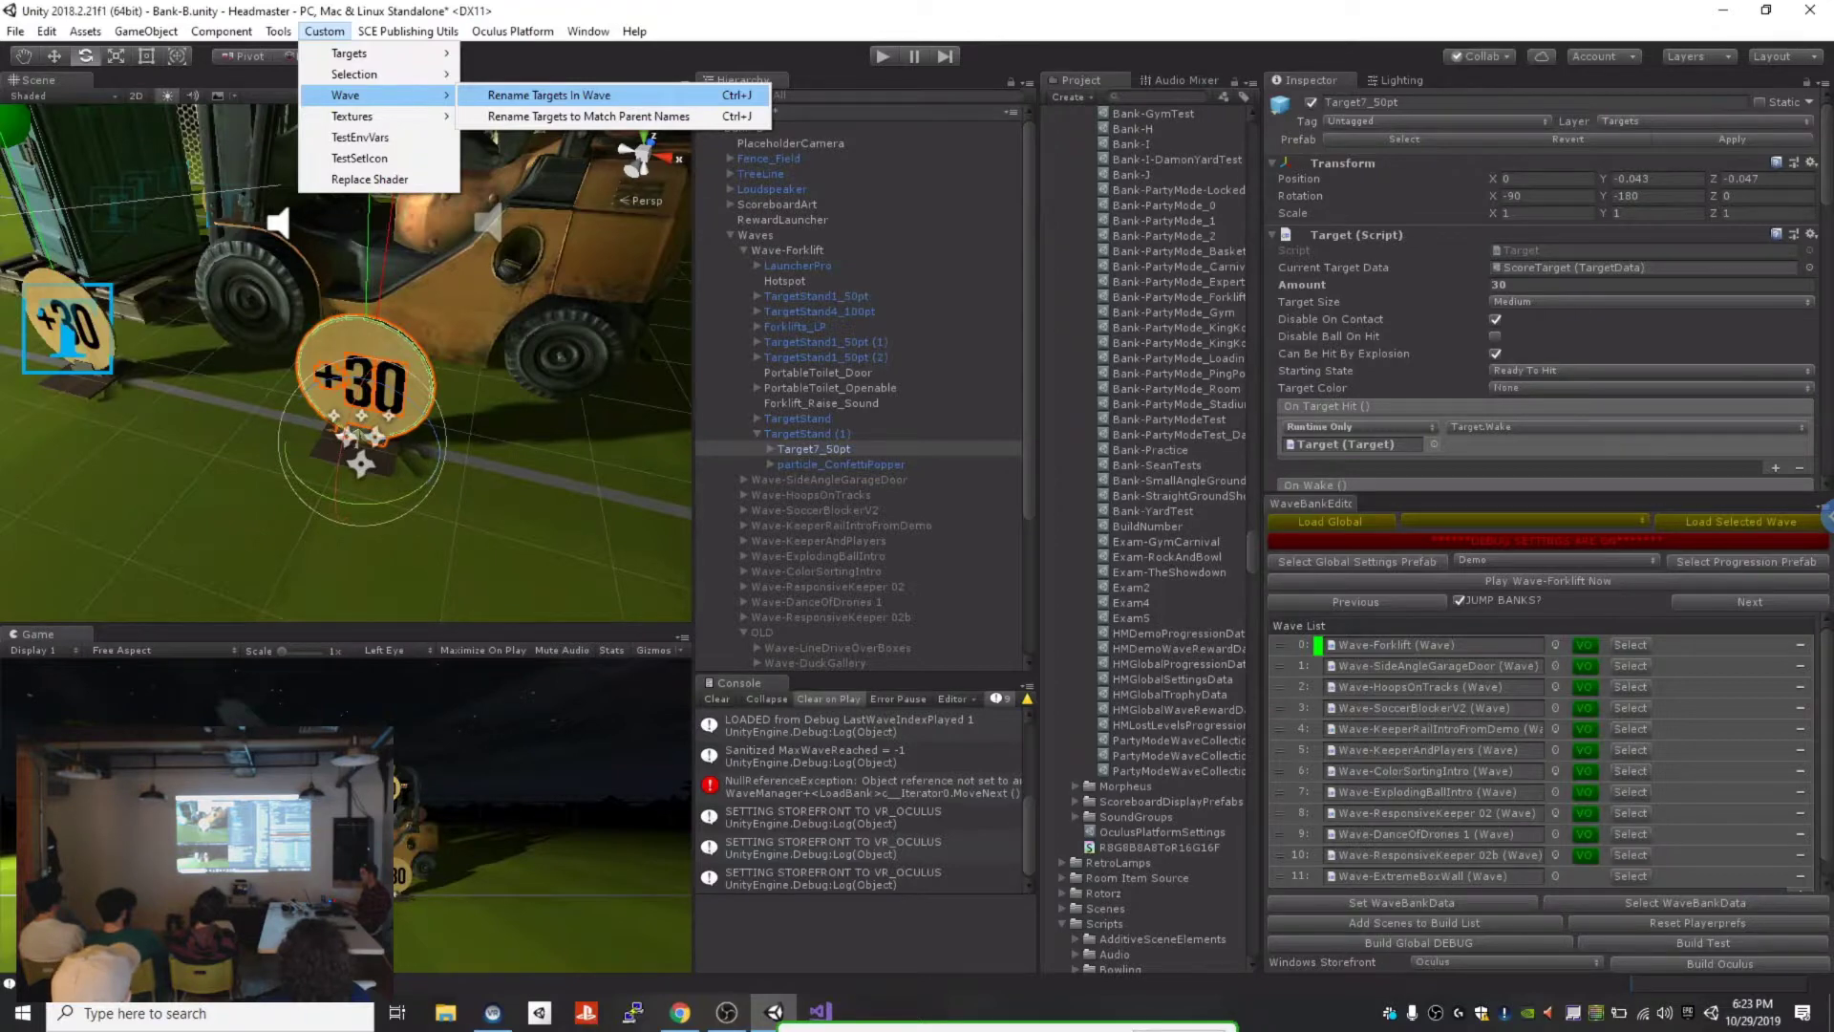
click(574, 115)
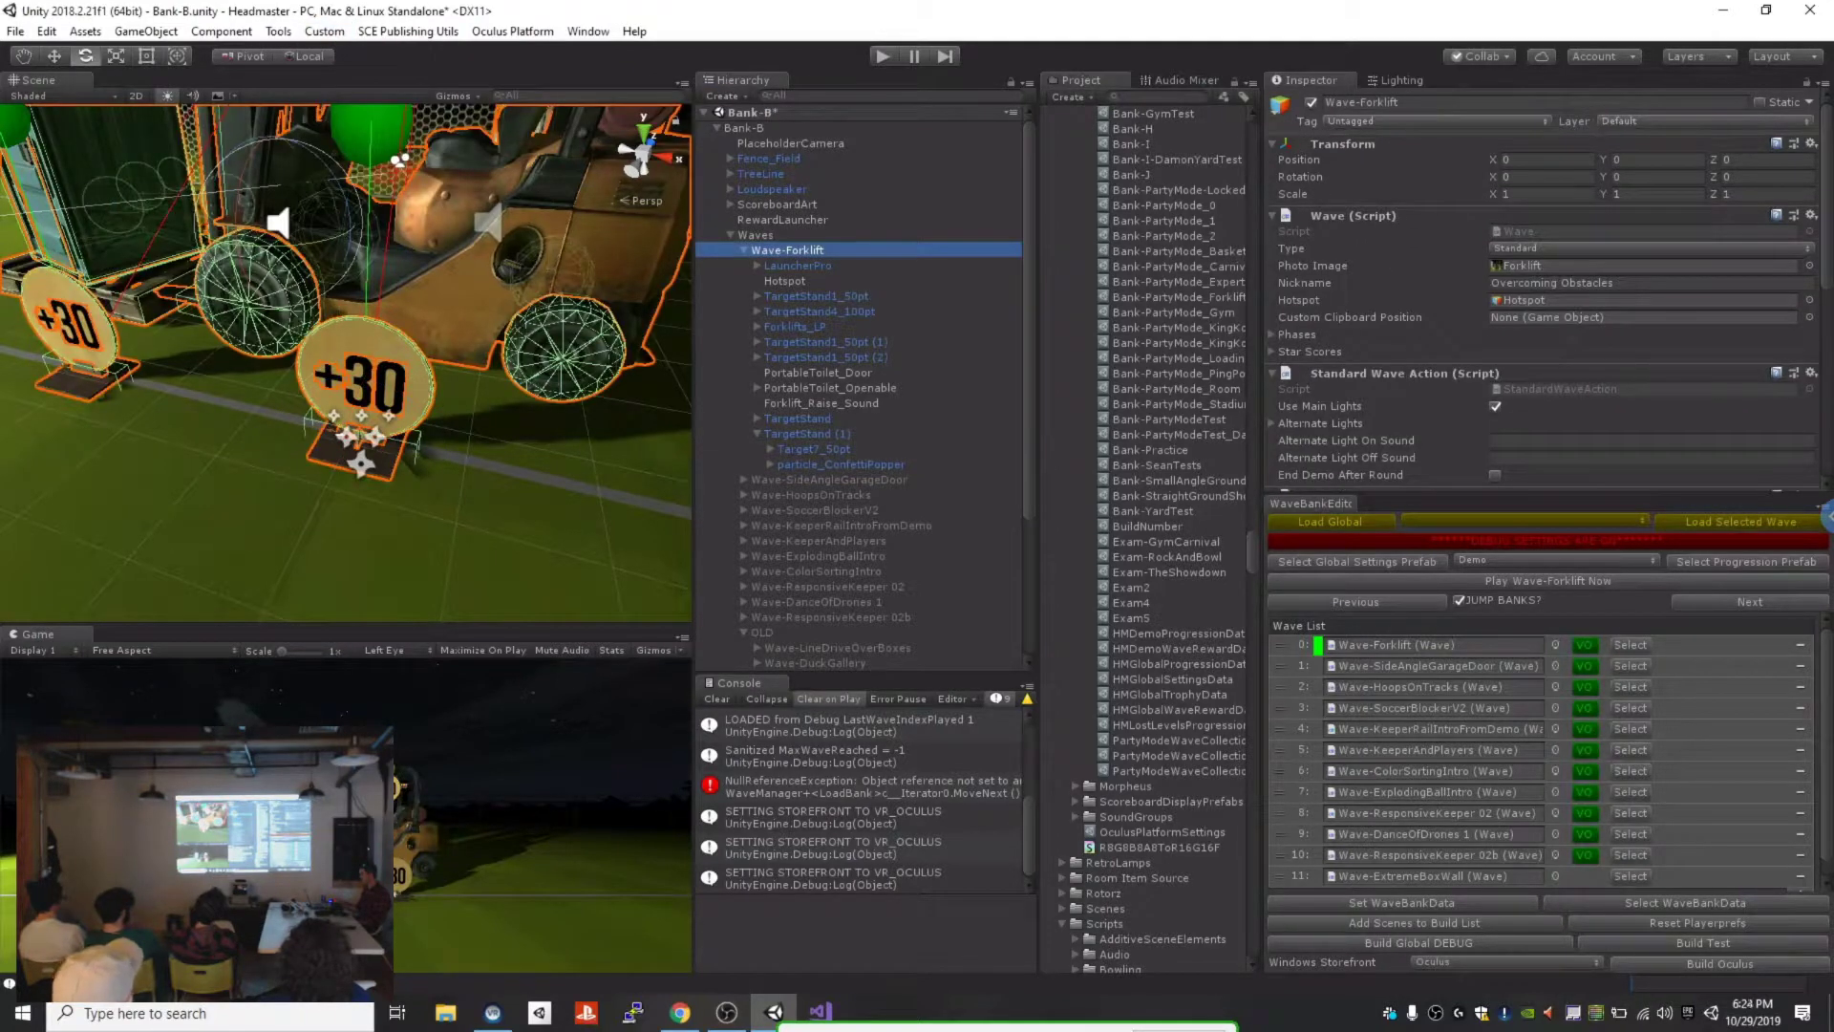
click(324, 30)
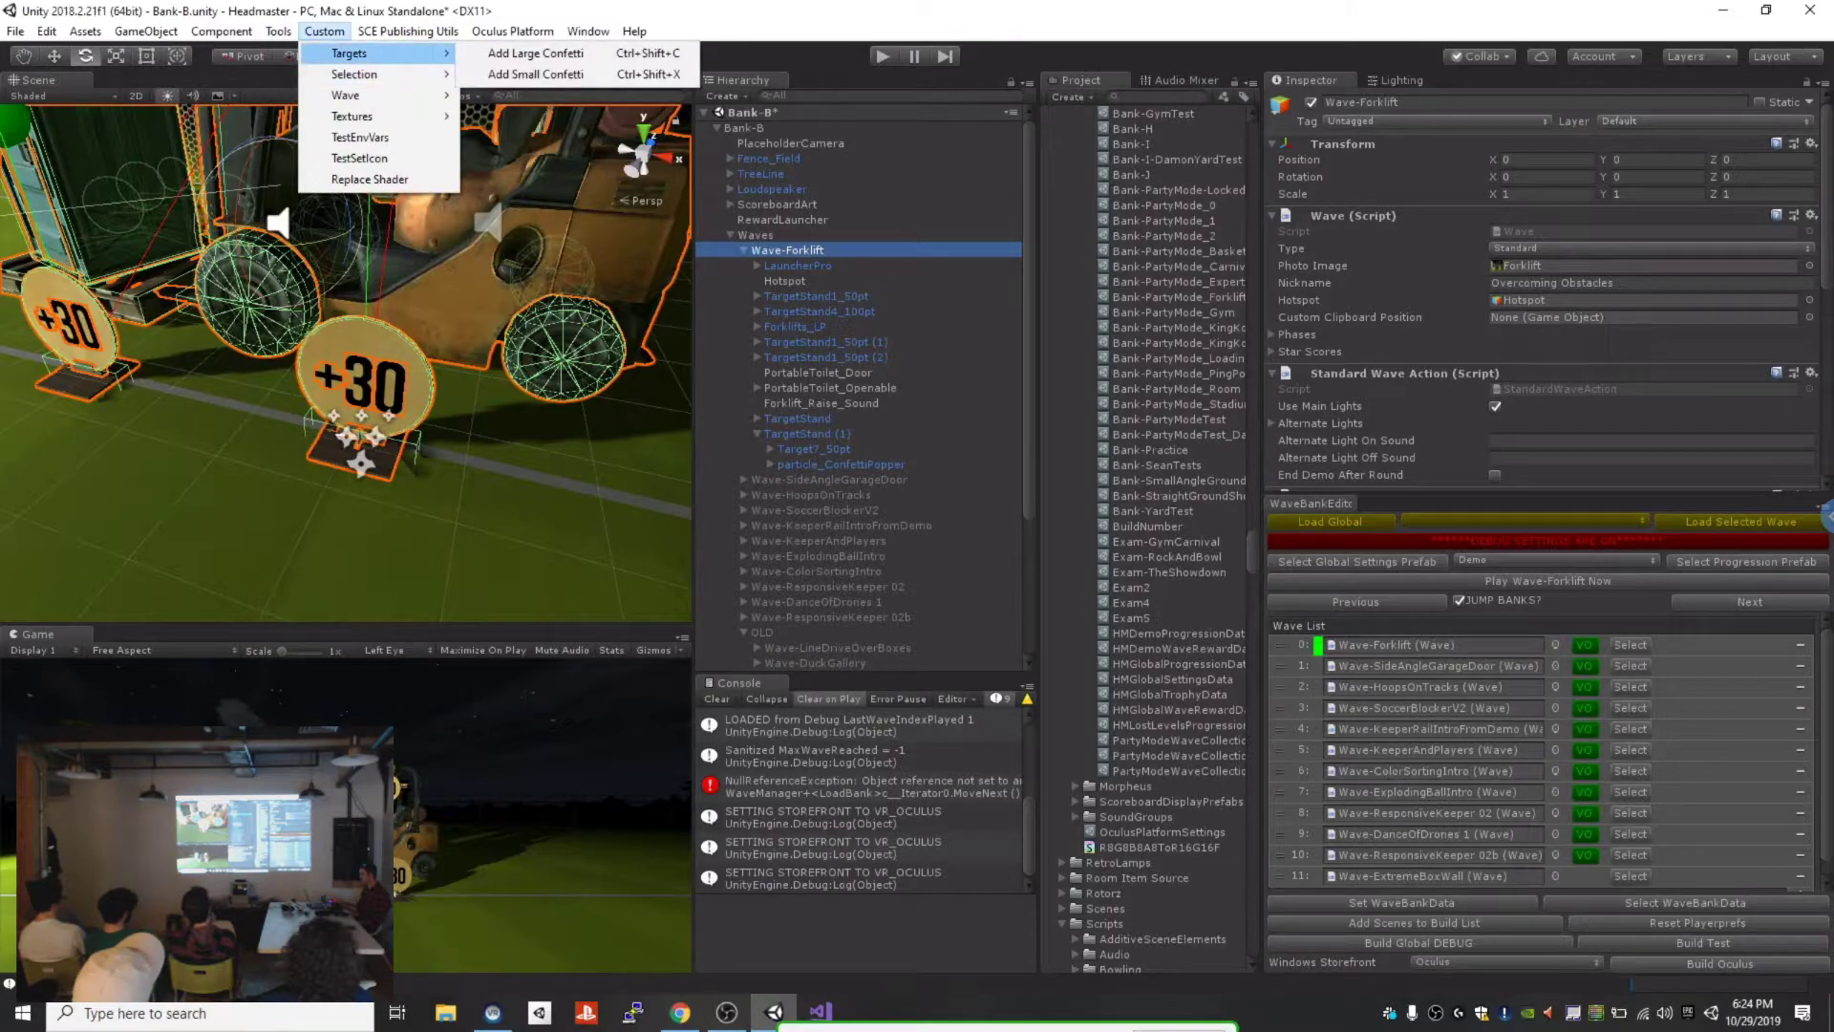
mouse_move(379, 96)
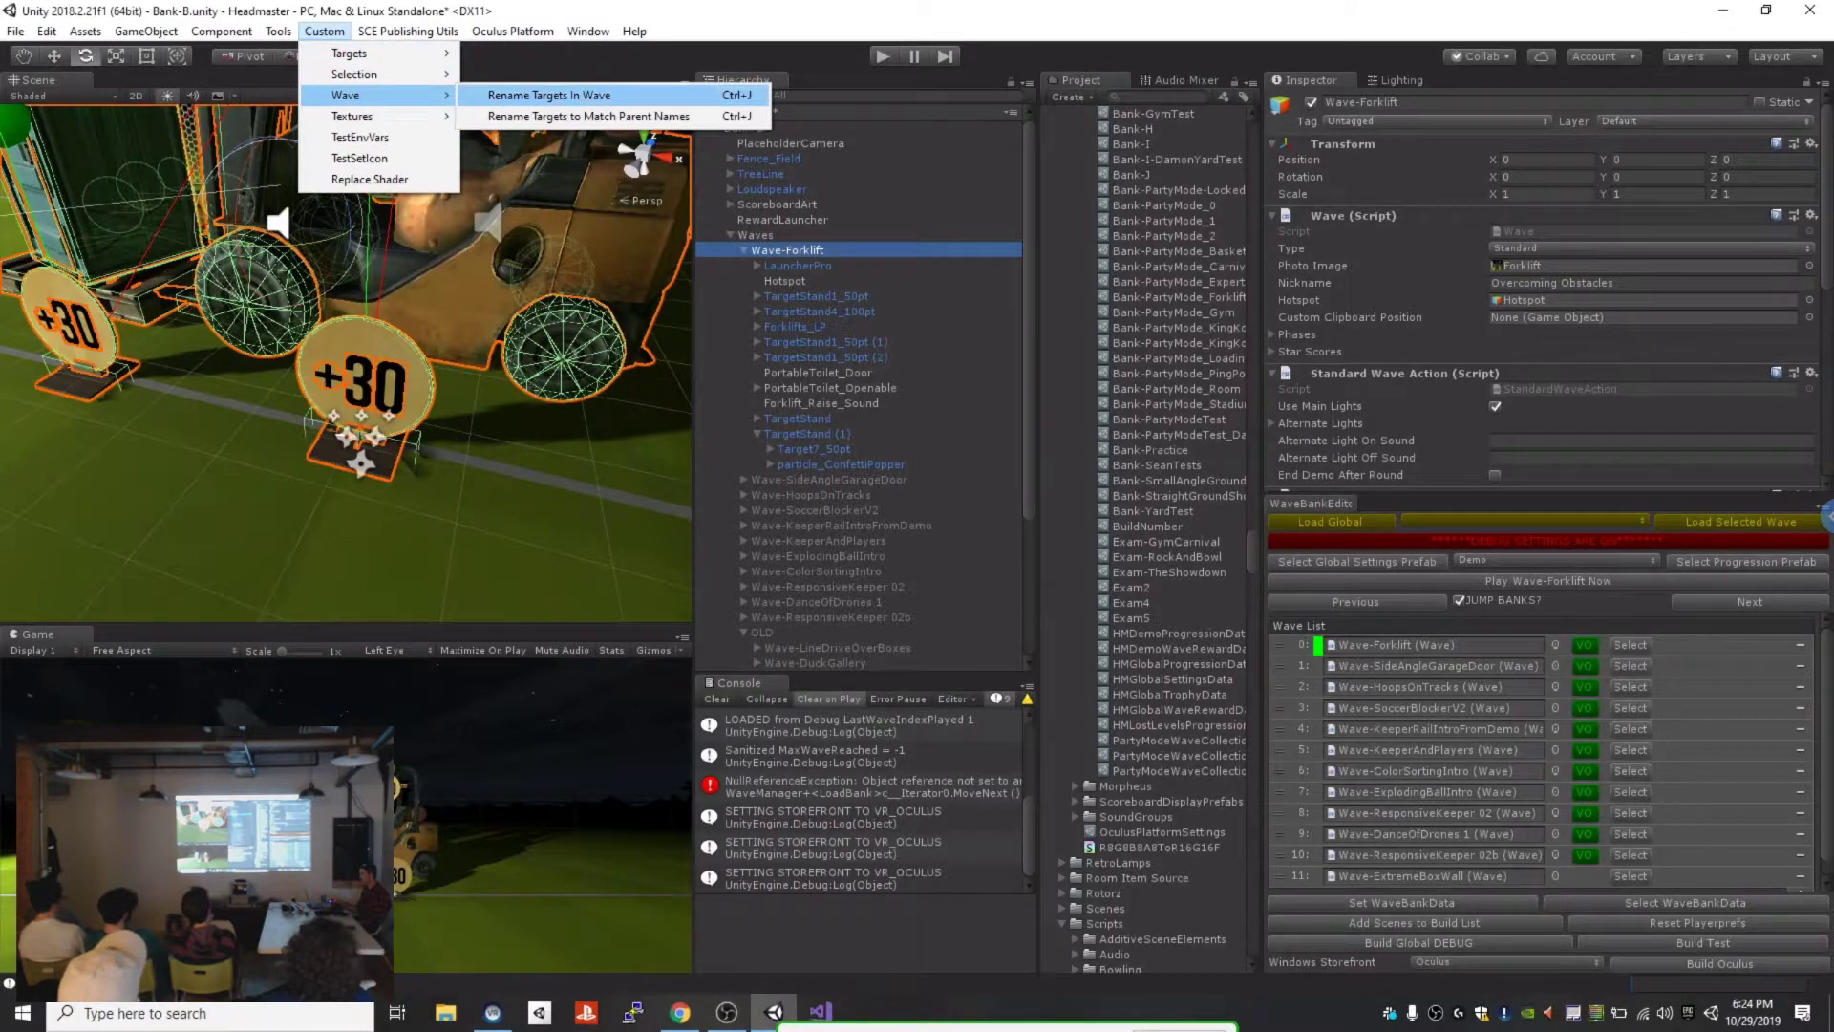
click(549, 95)
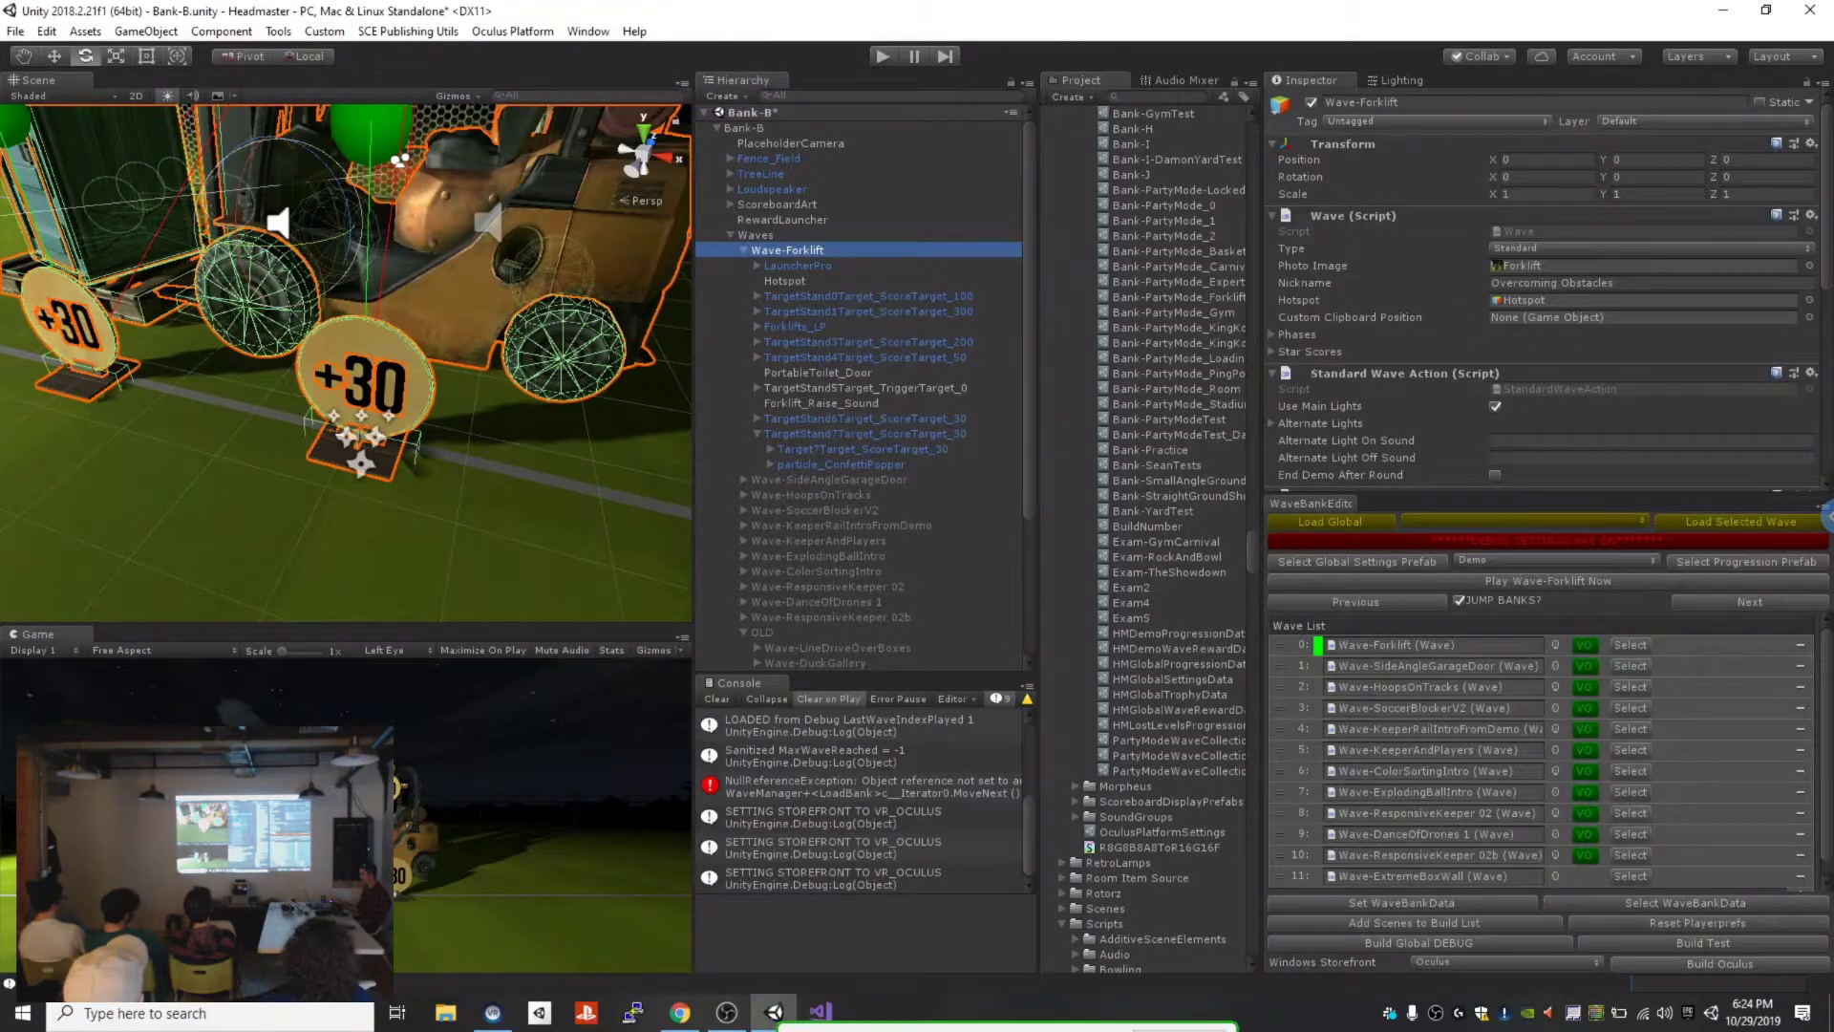
Step: Check the renamed Wave-Forklift target stands and the score target inside the last stand by selecting them in the hierarchy
click(867, 296)
click(868, 311)
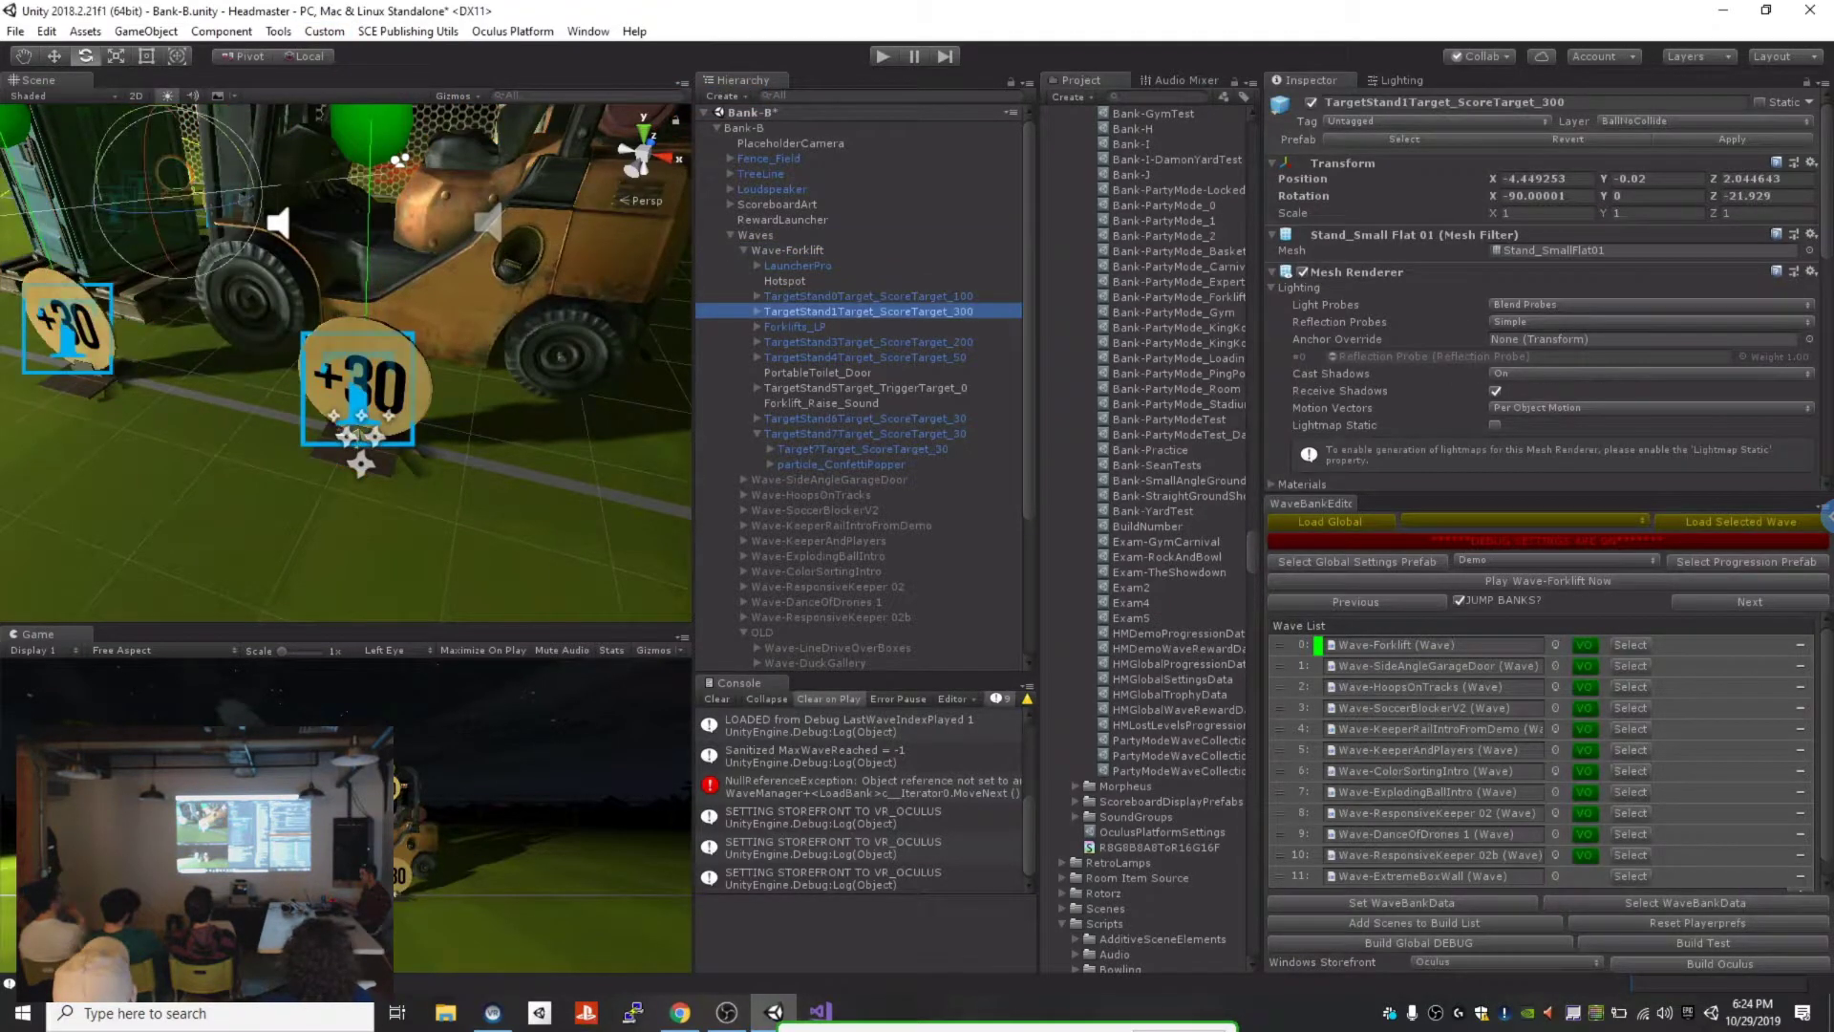
click(863, 449)
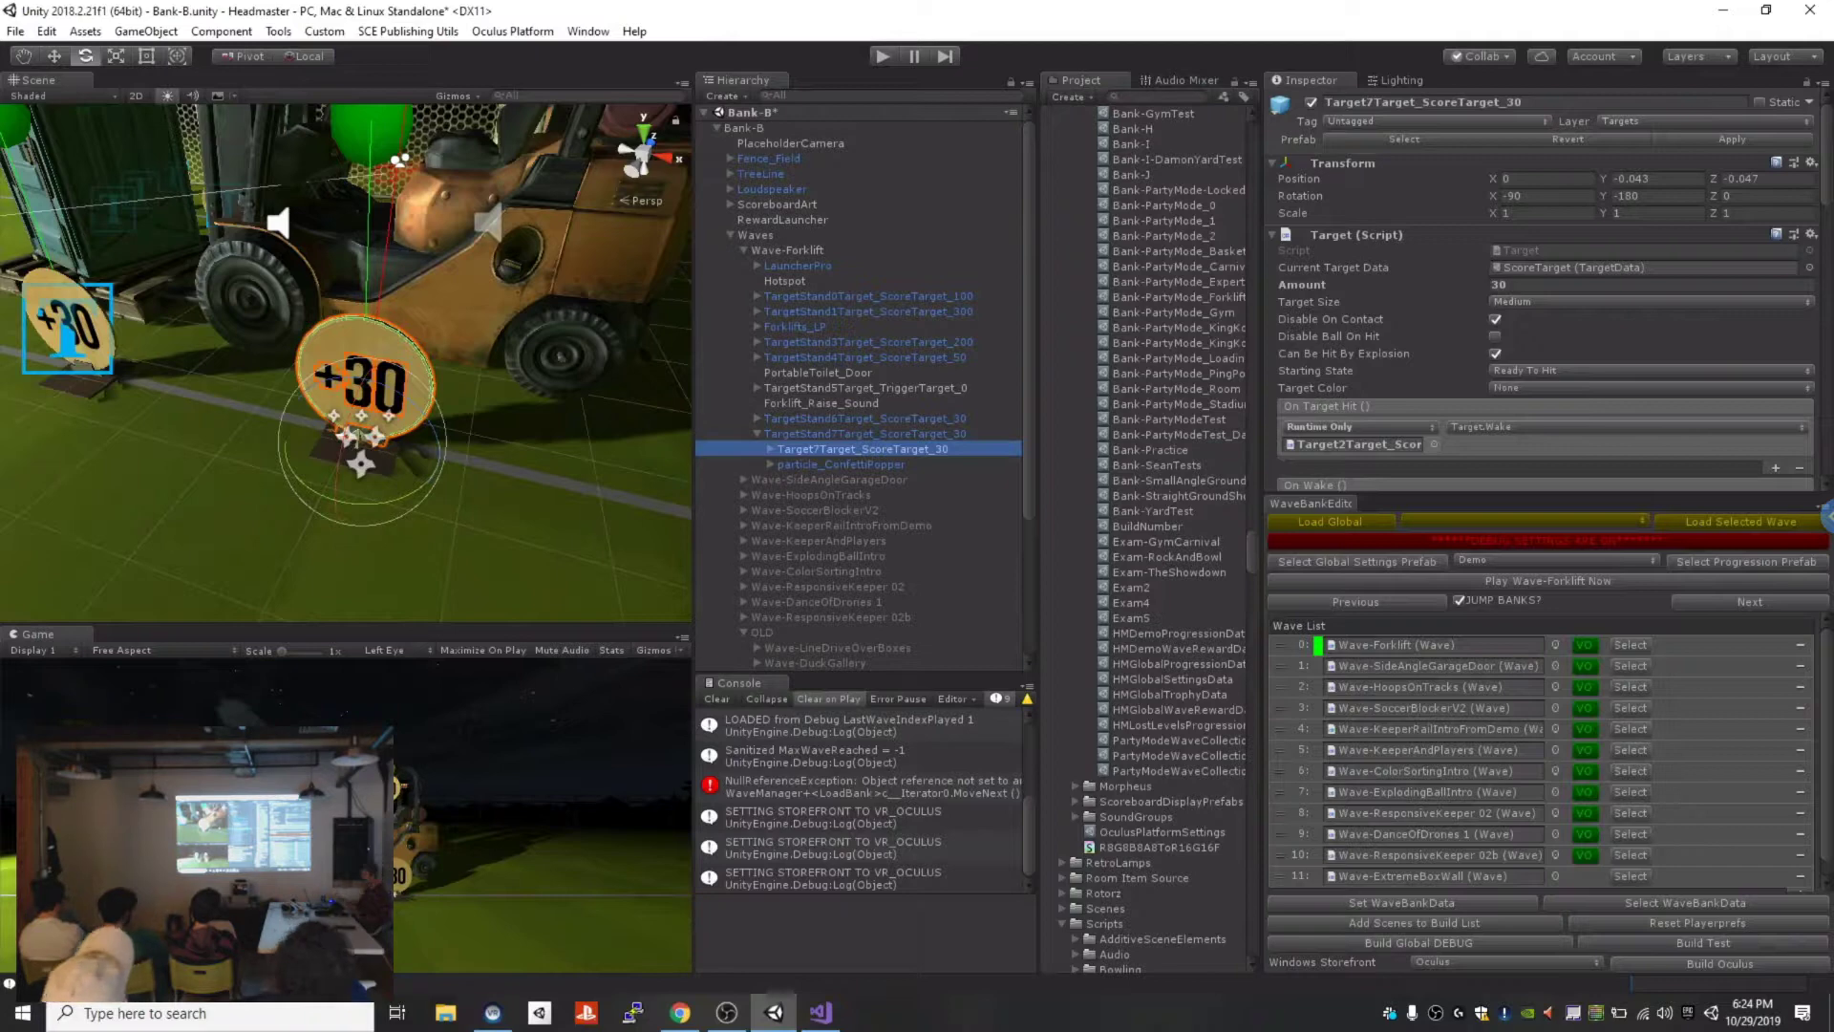
click(325, 32)
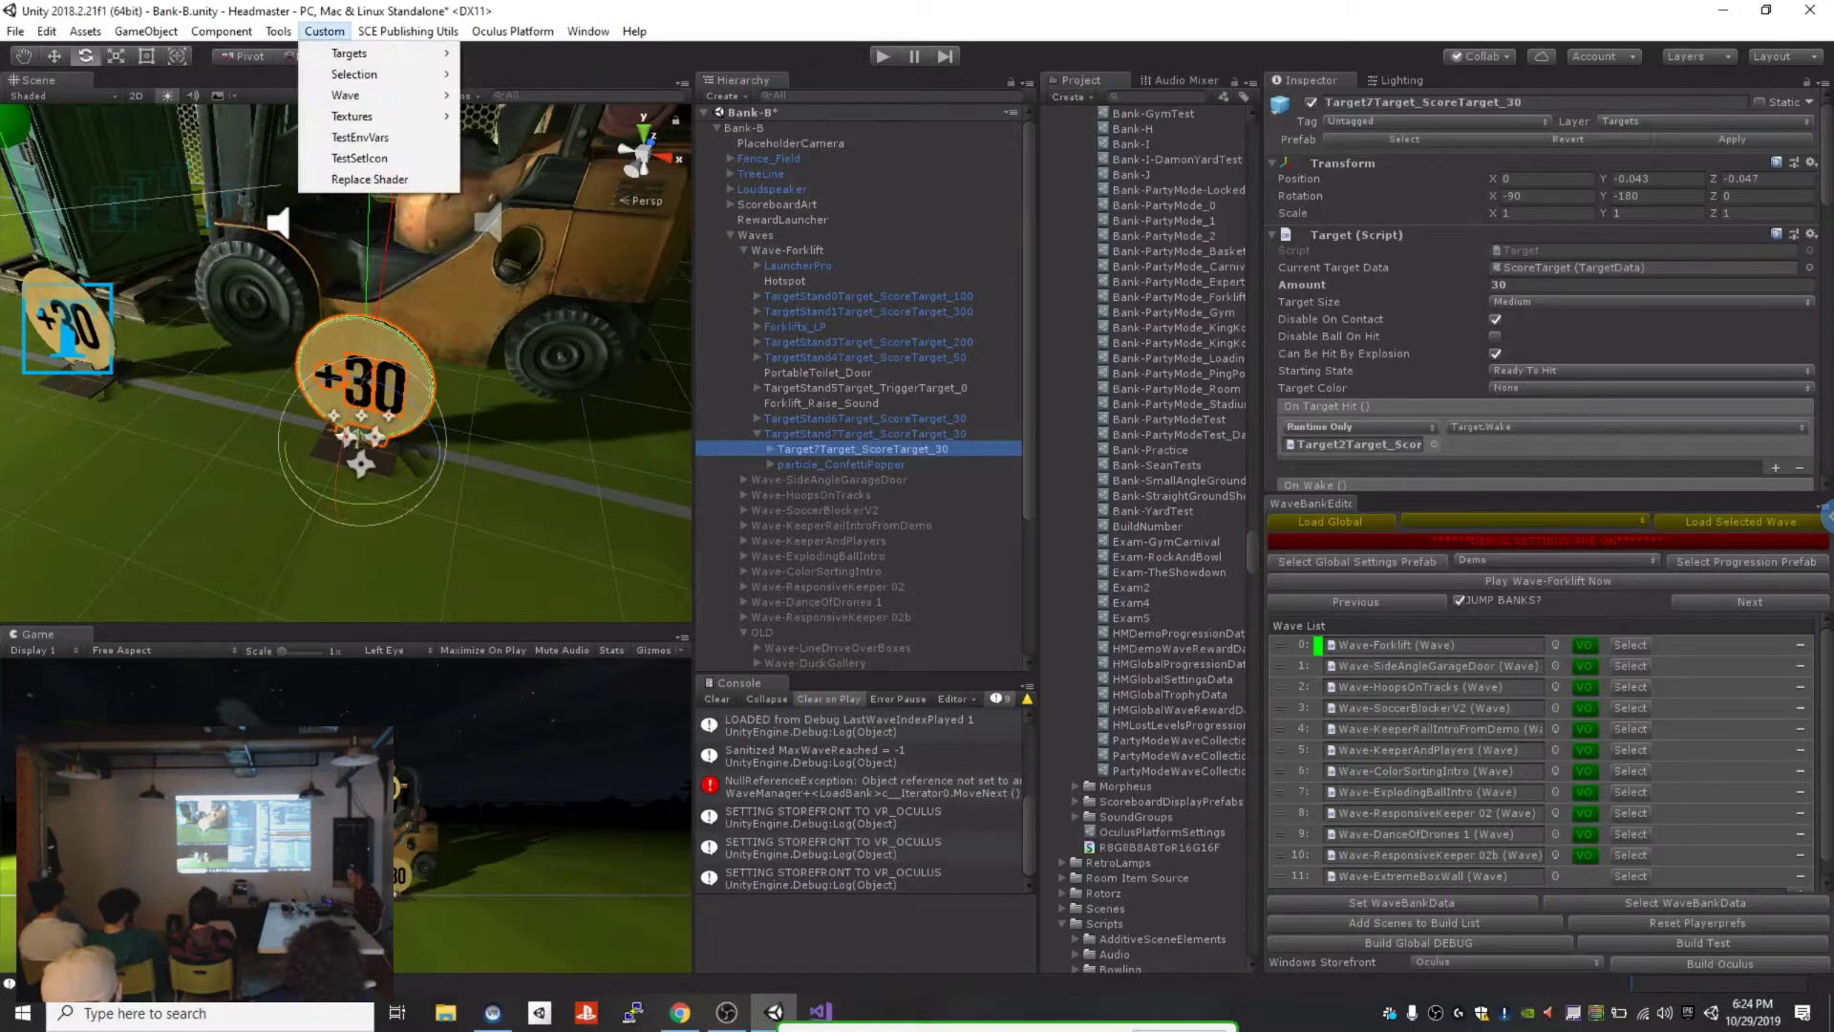
mouse_move(278, 32)
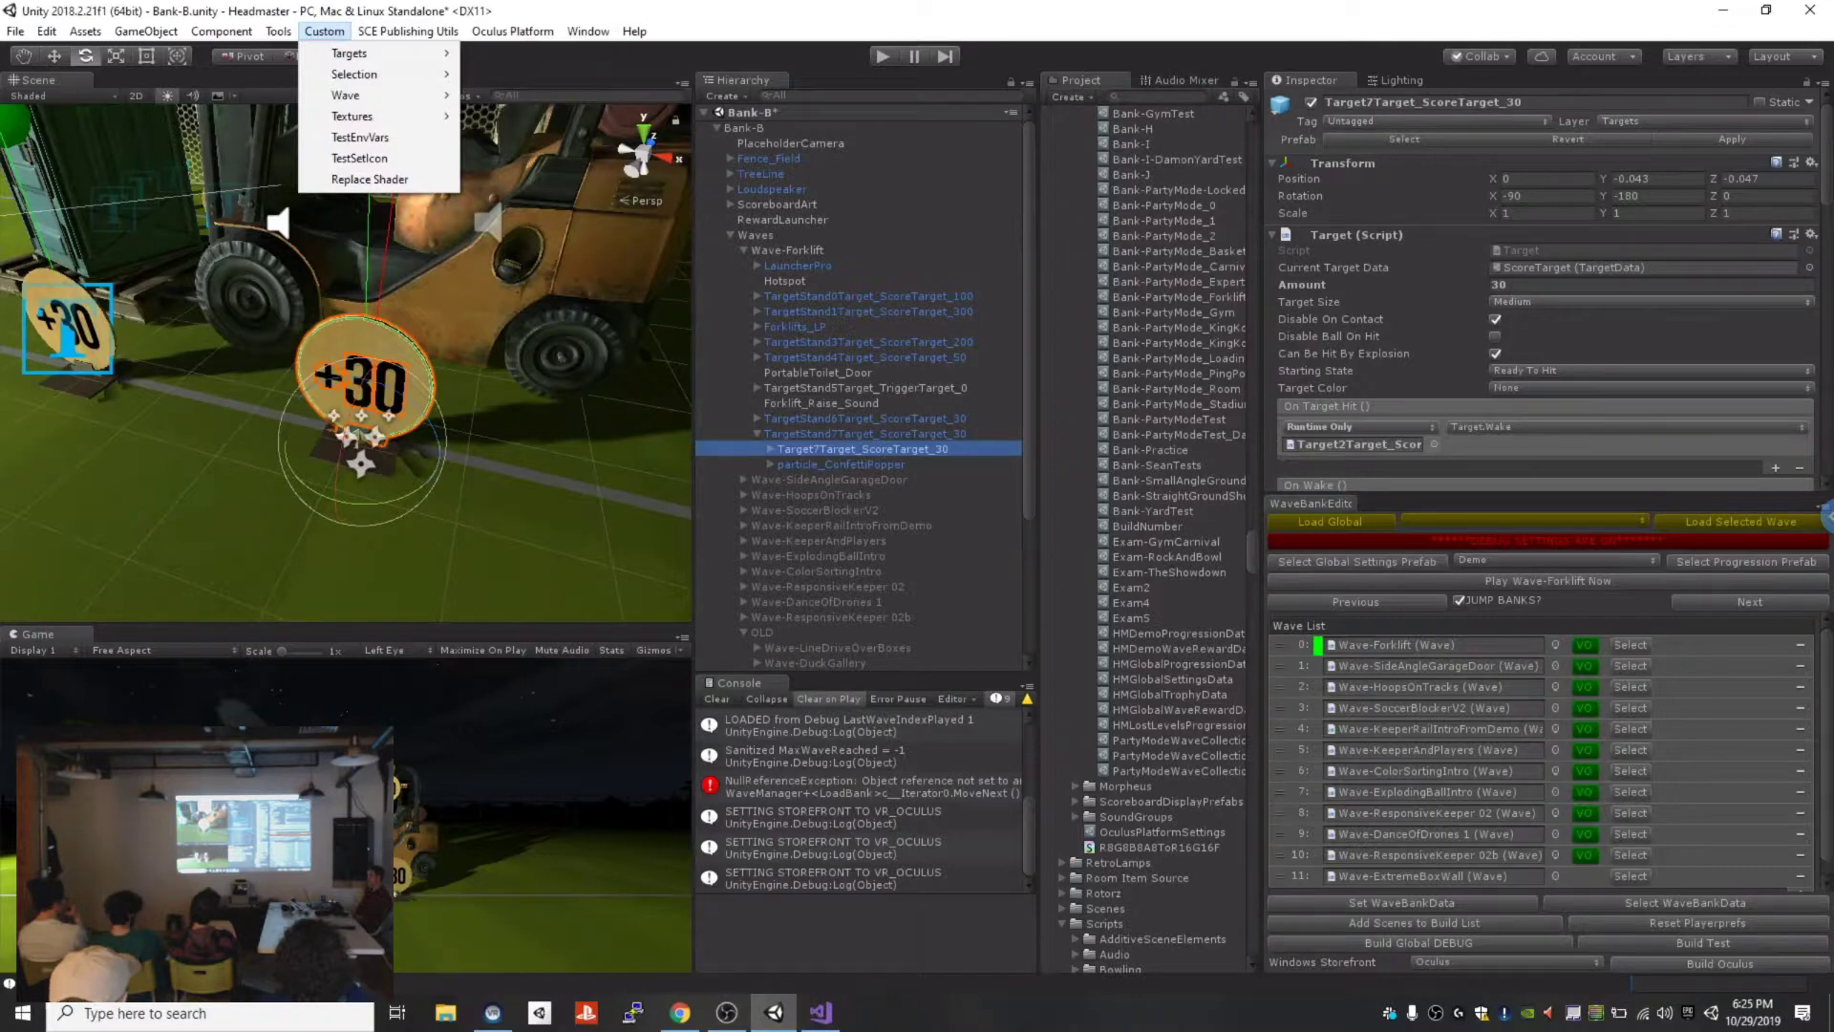
click(821, 1013)
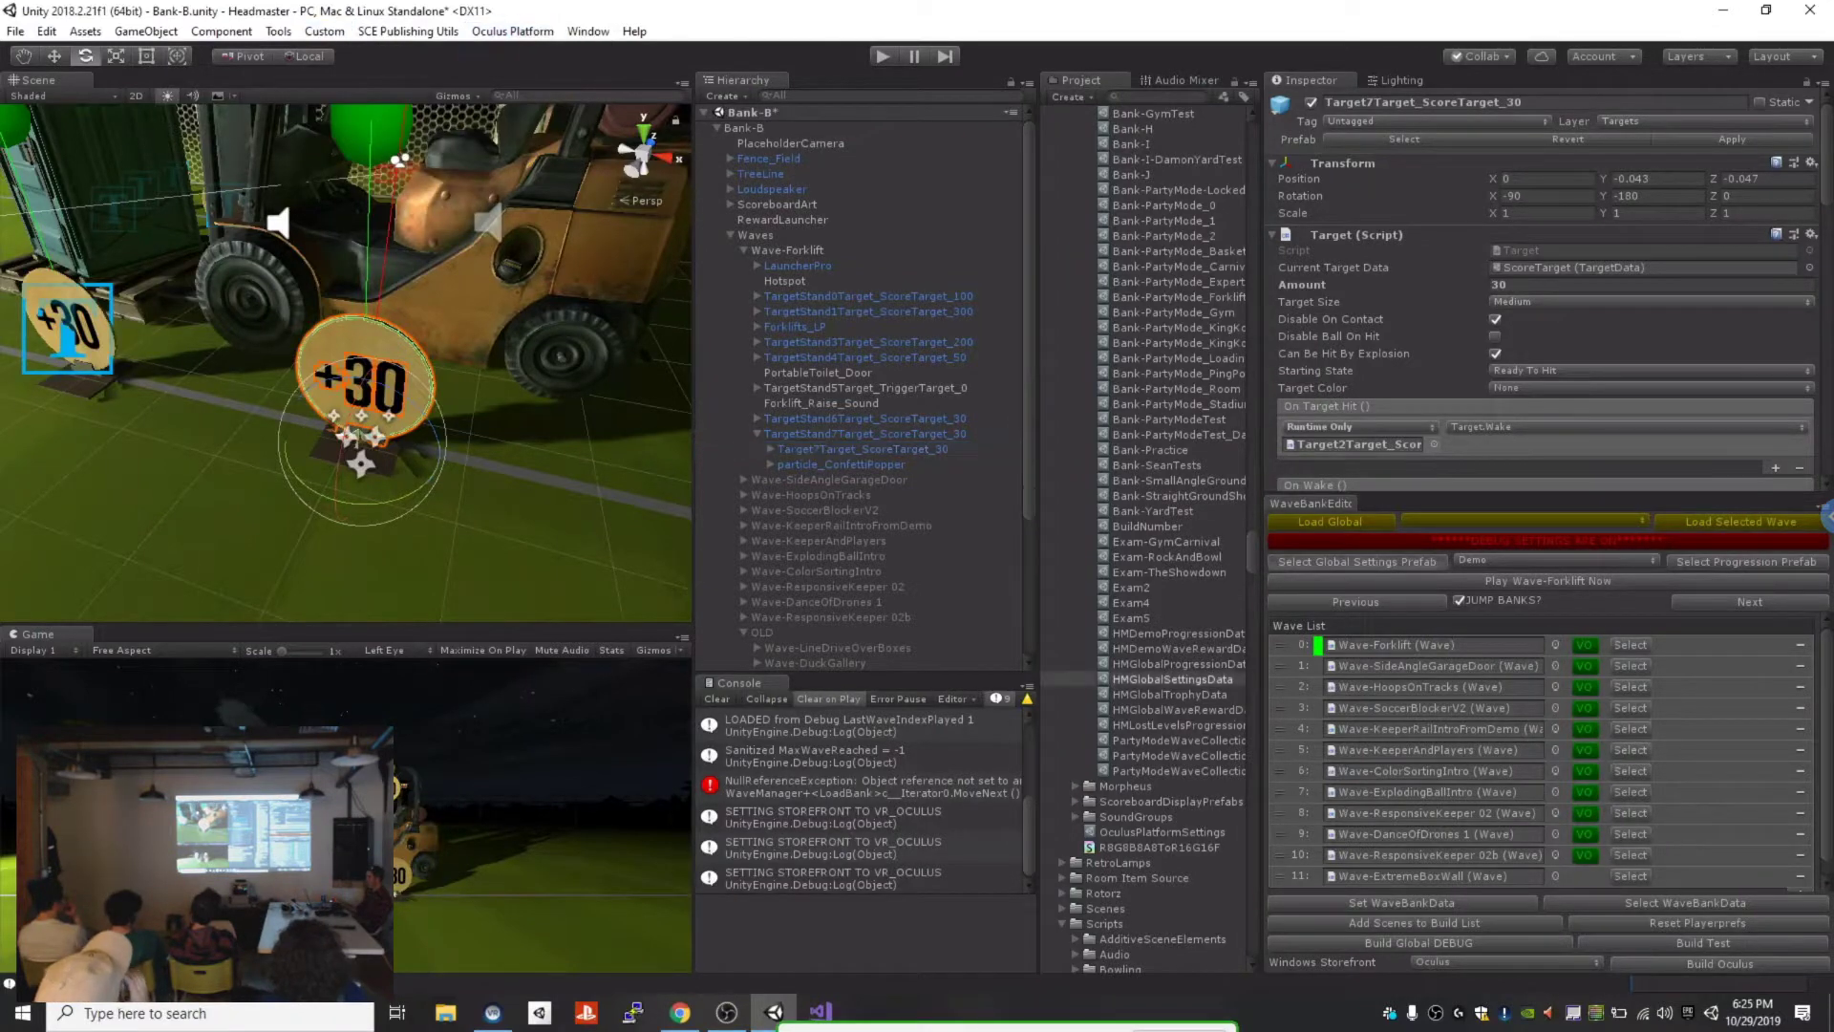
Step: Select the global settings data to view its debug options, and load the Global scene with a taller wave bank editor
click(1358, 561)
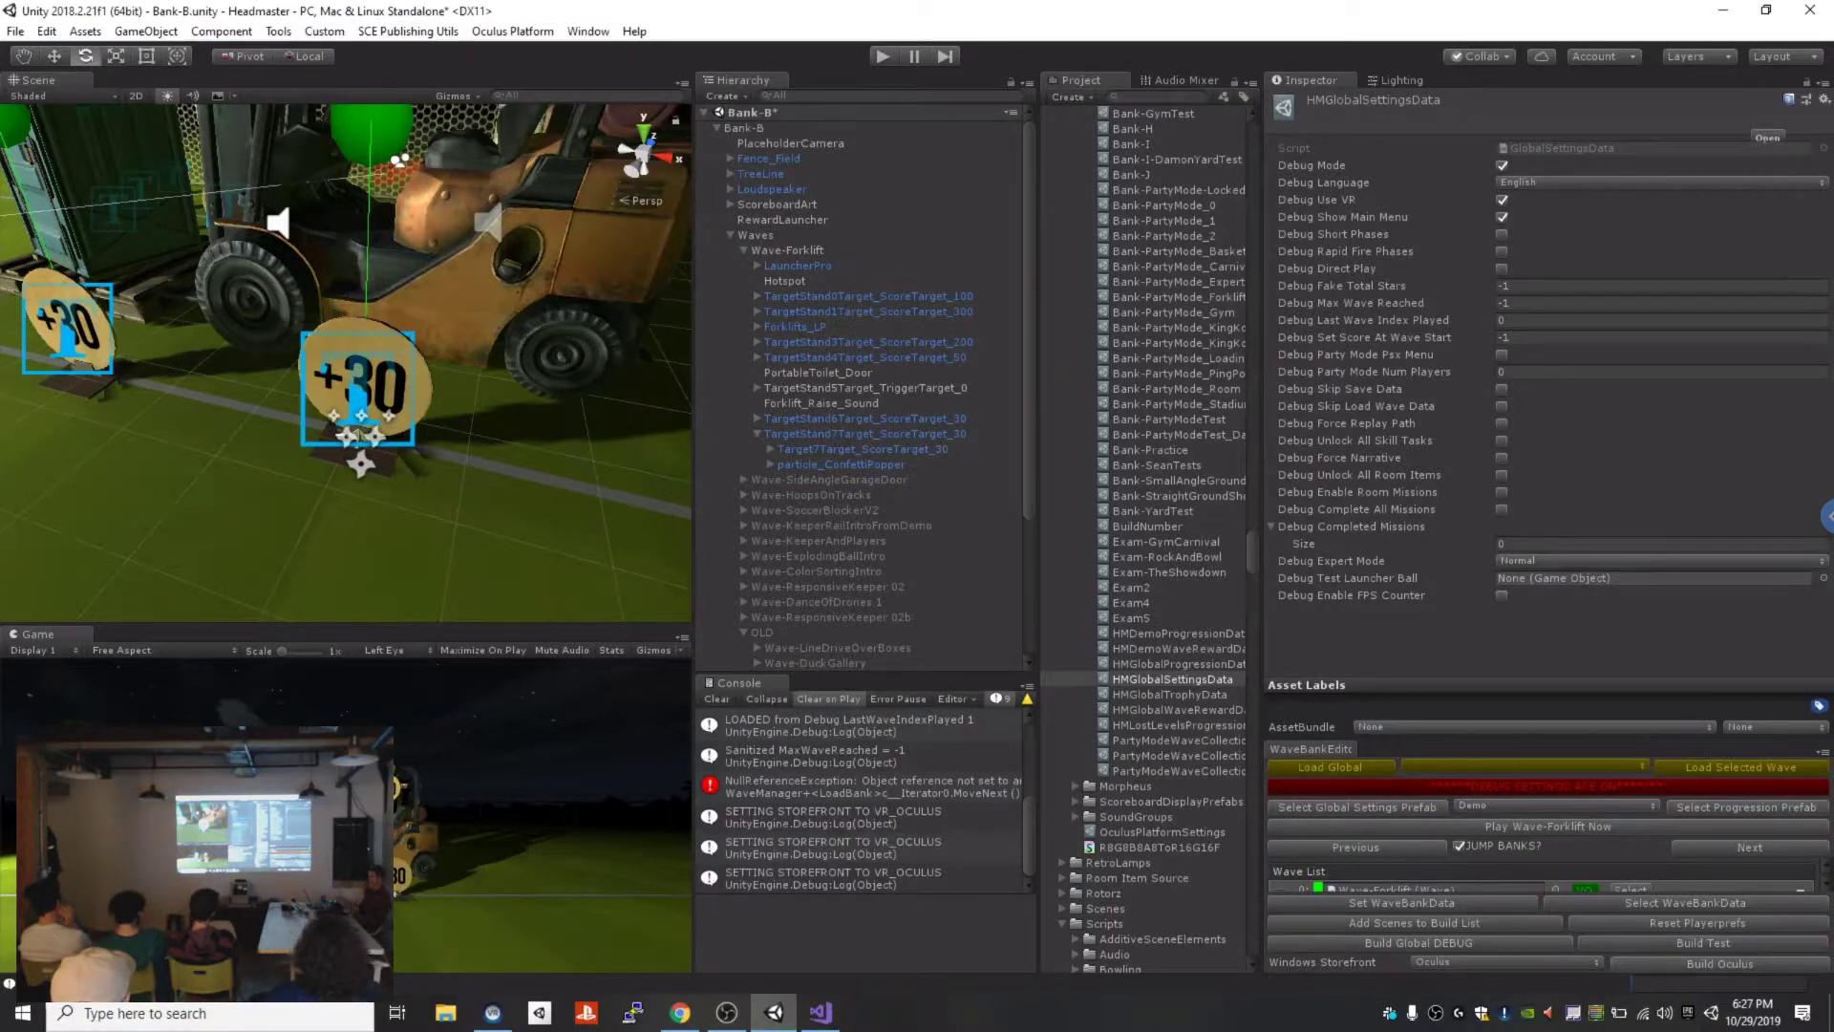
click(973, 545)
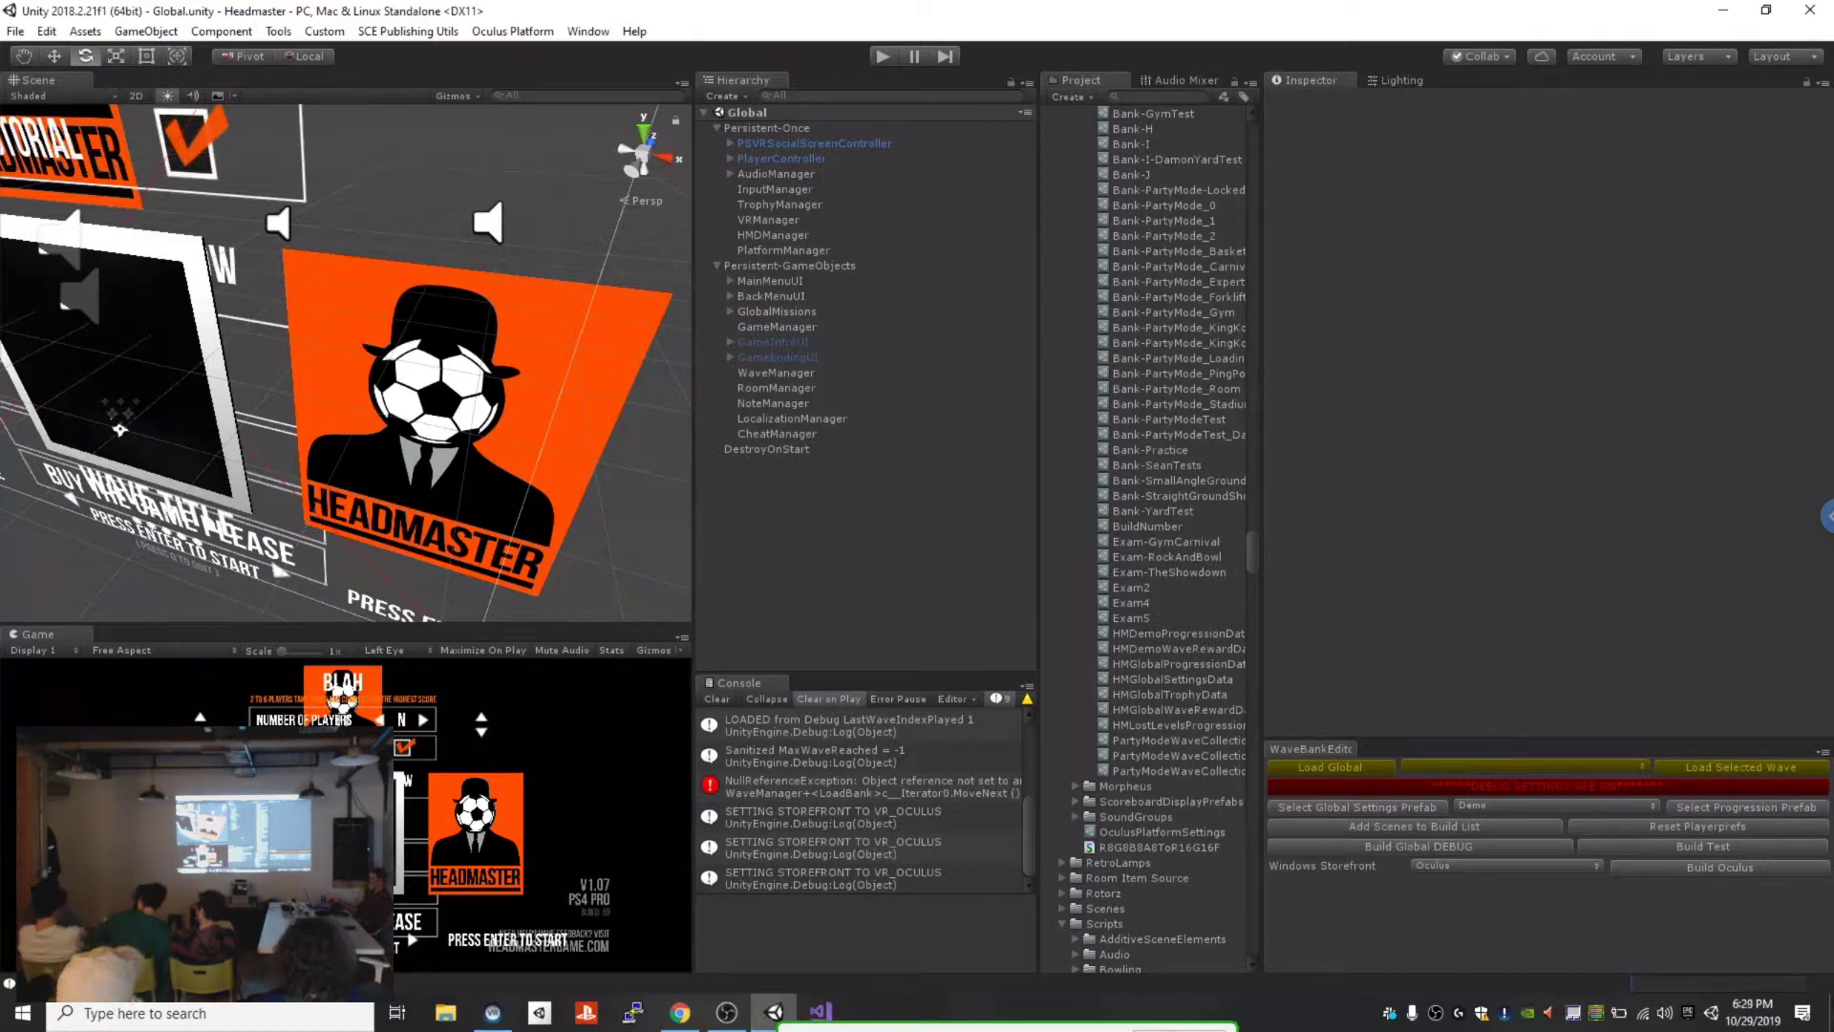
drag(1548, 739, 1548, 546)
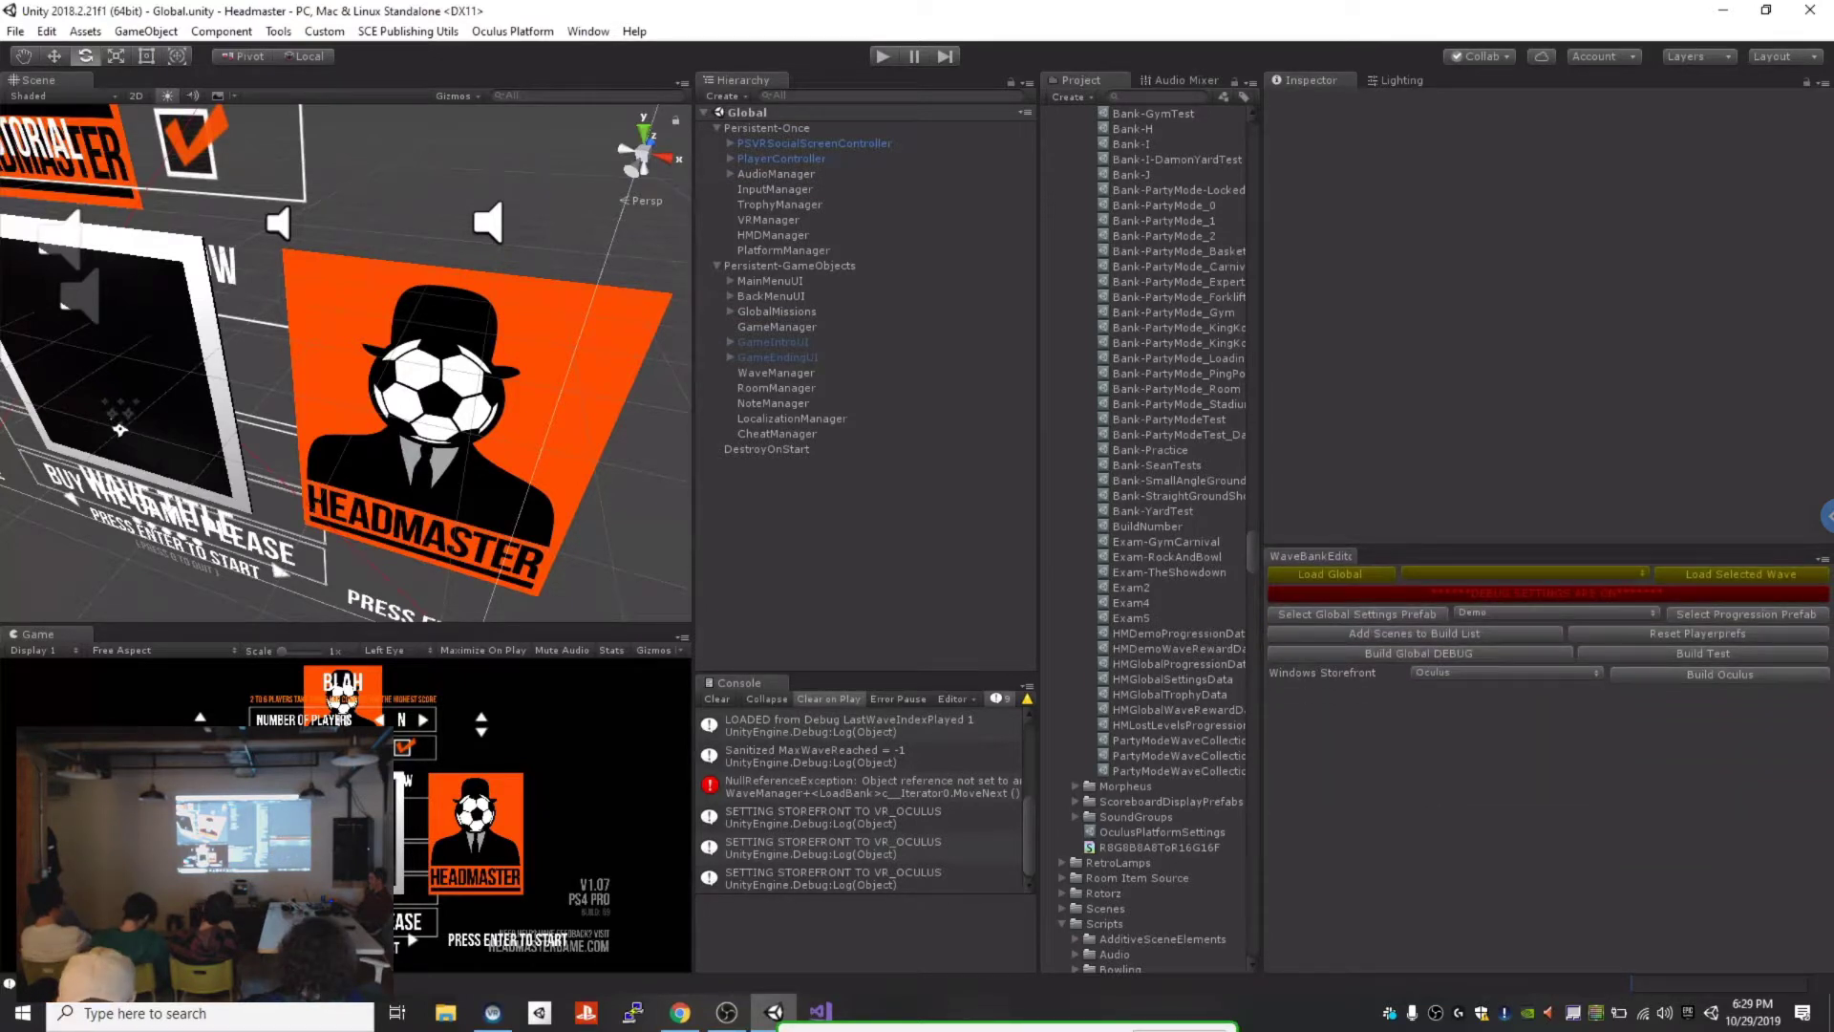
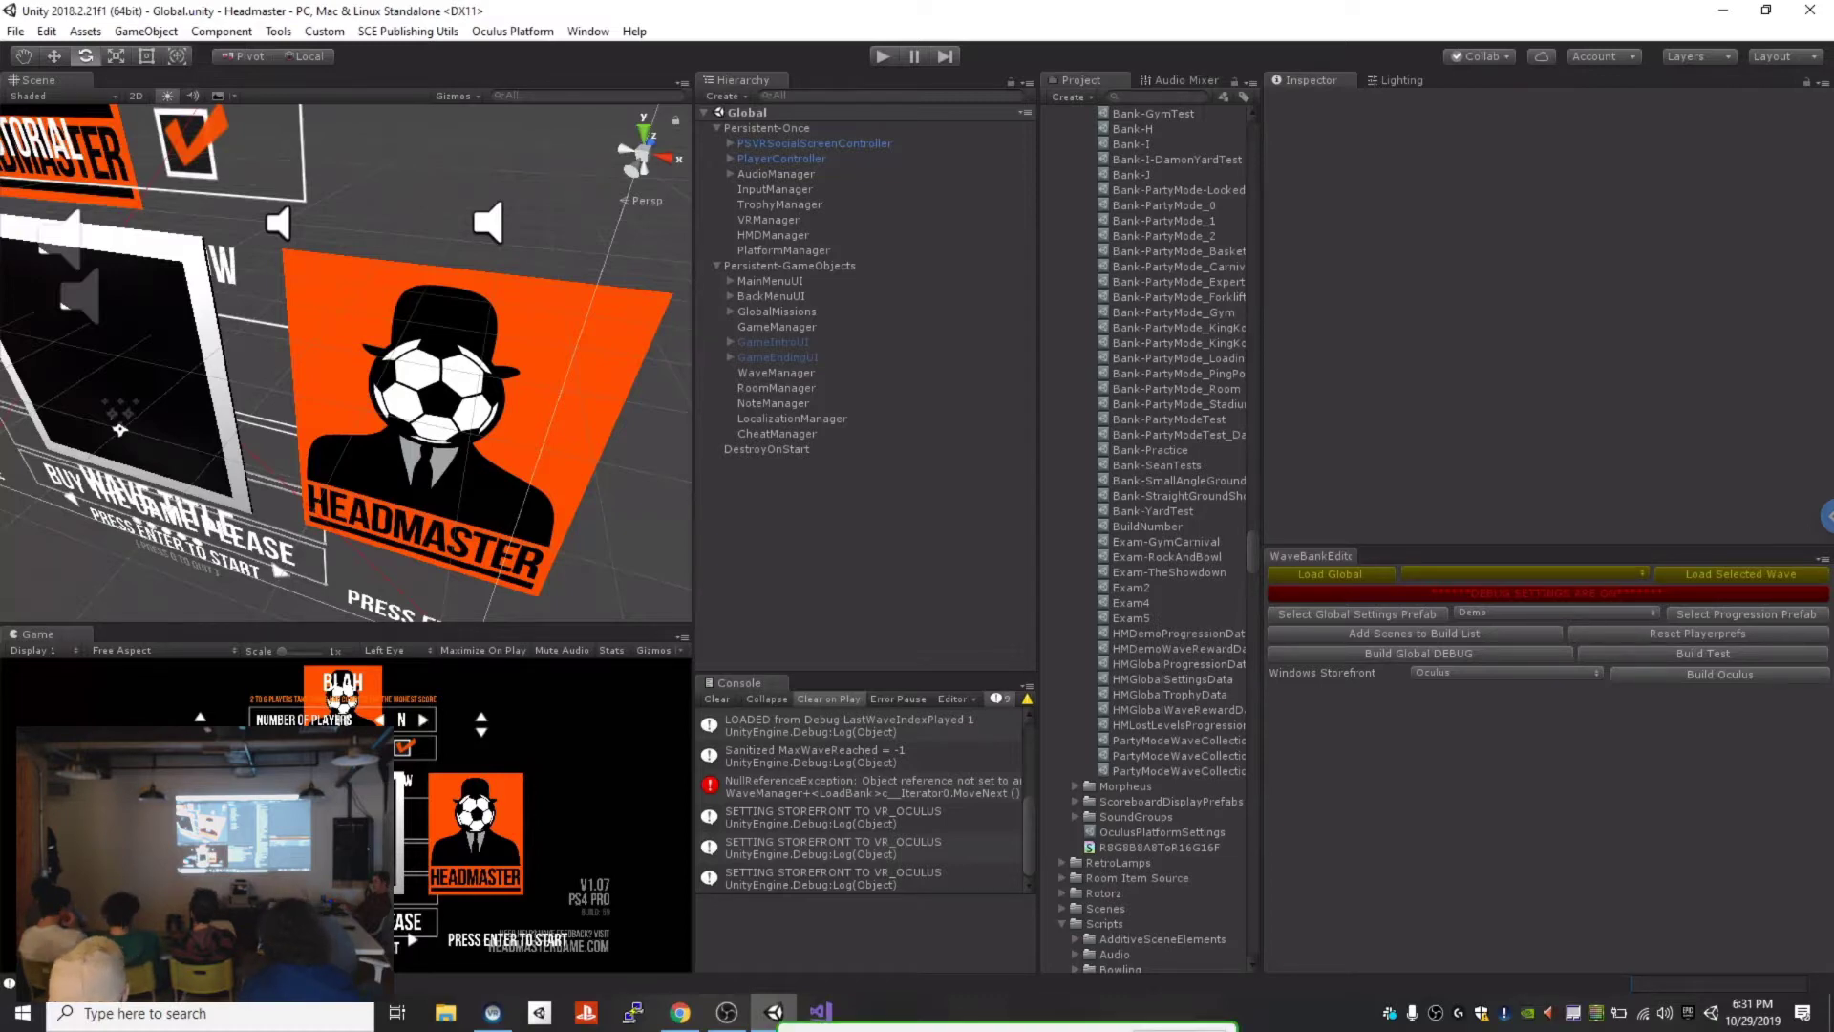
key(alt+Tab)
key(alt+Tab)
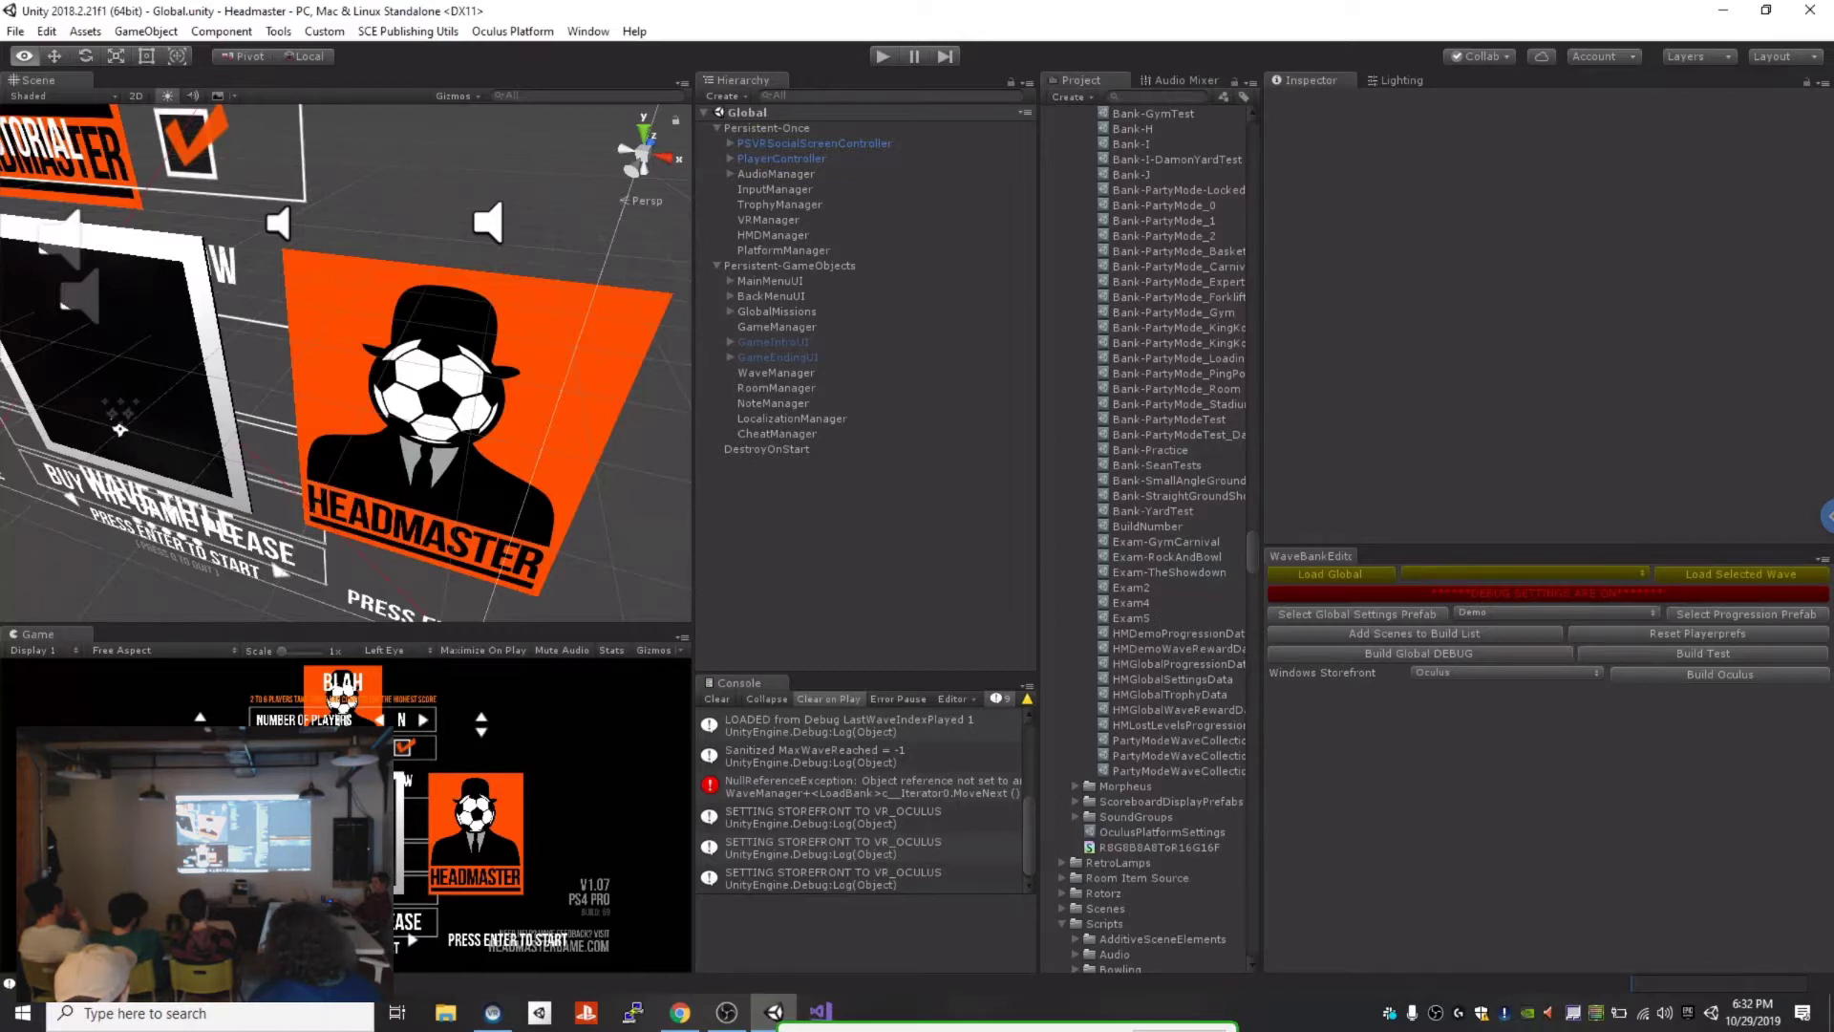
click(1824, 83)
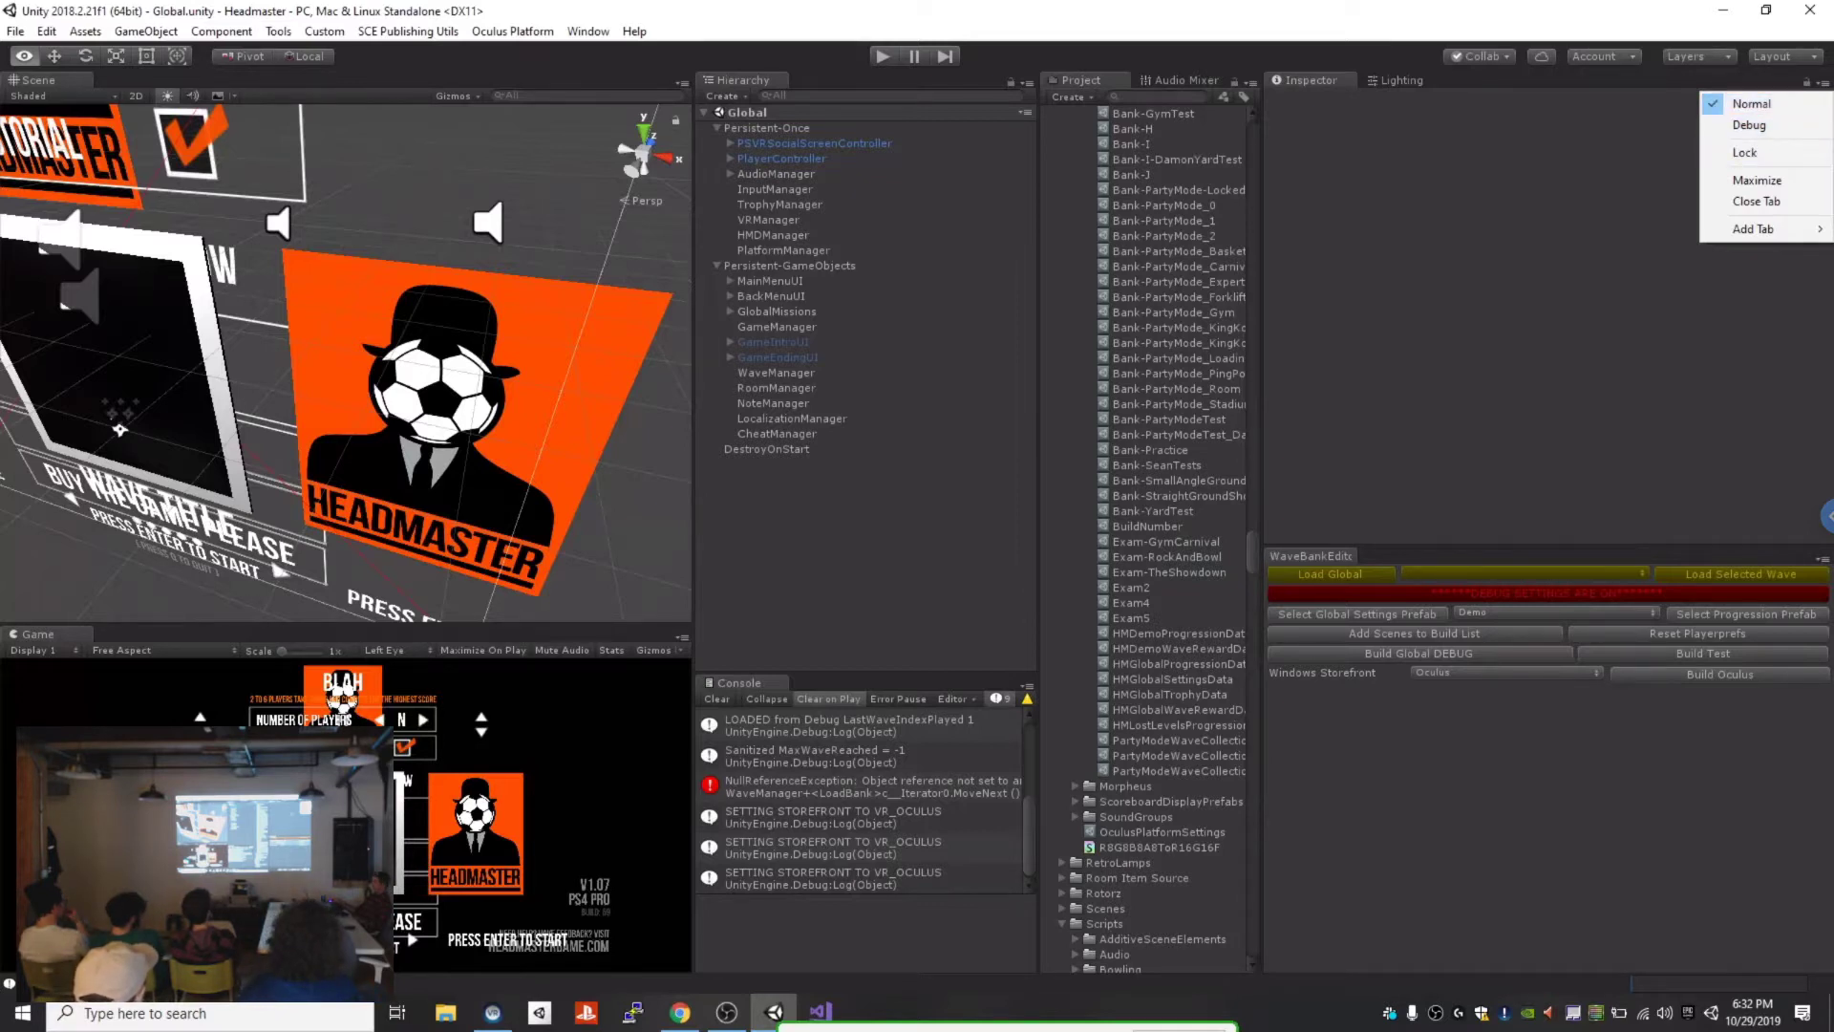
key(Escape)
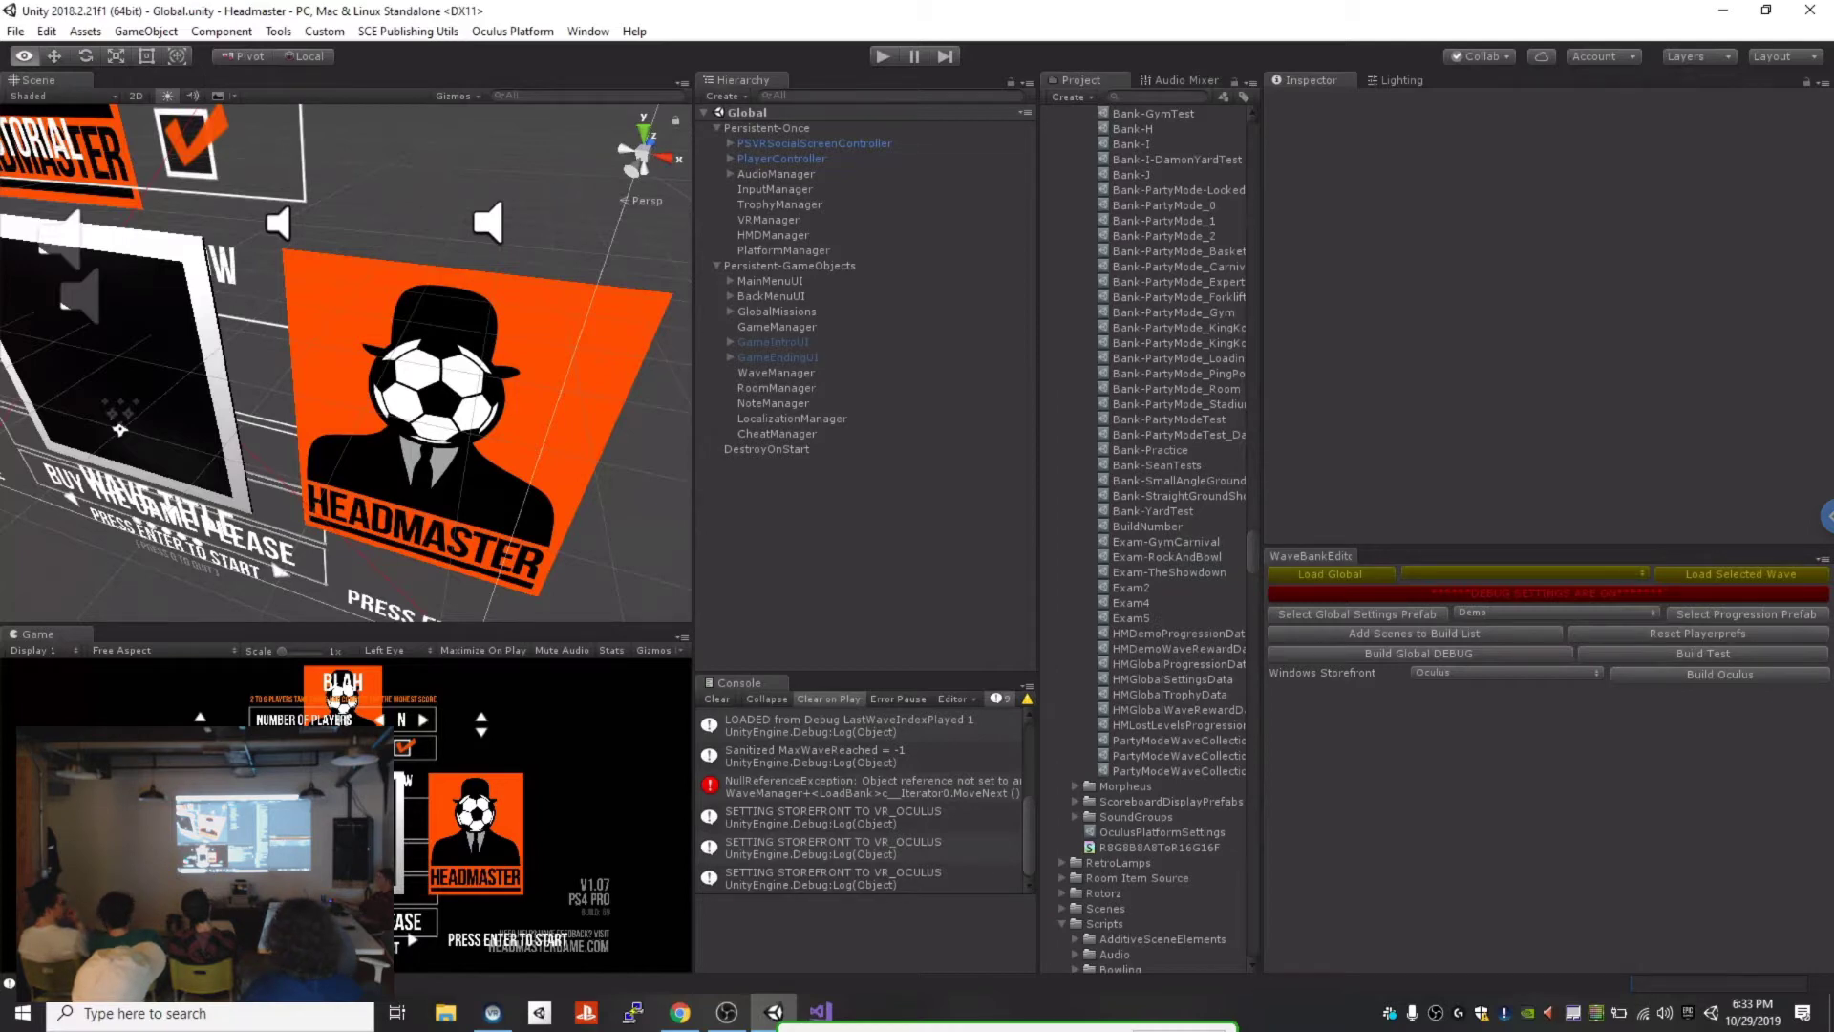
Step: Widen the console and examine its log messages and errors, including the stack trace of a SETTING STOREFRONT TO VR_OCULUS entry
drag(1038, 517, 1297, 516)
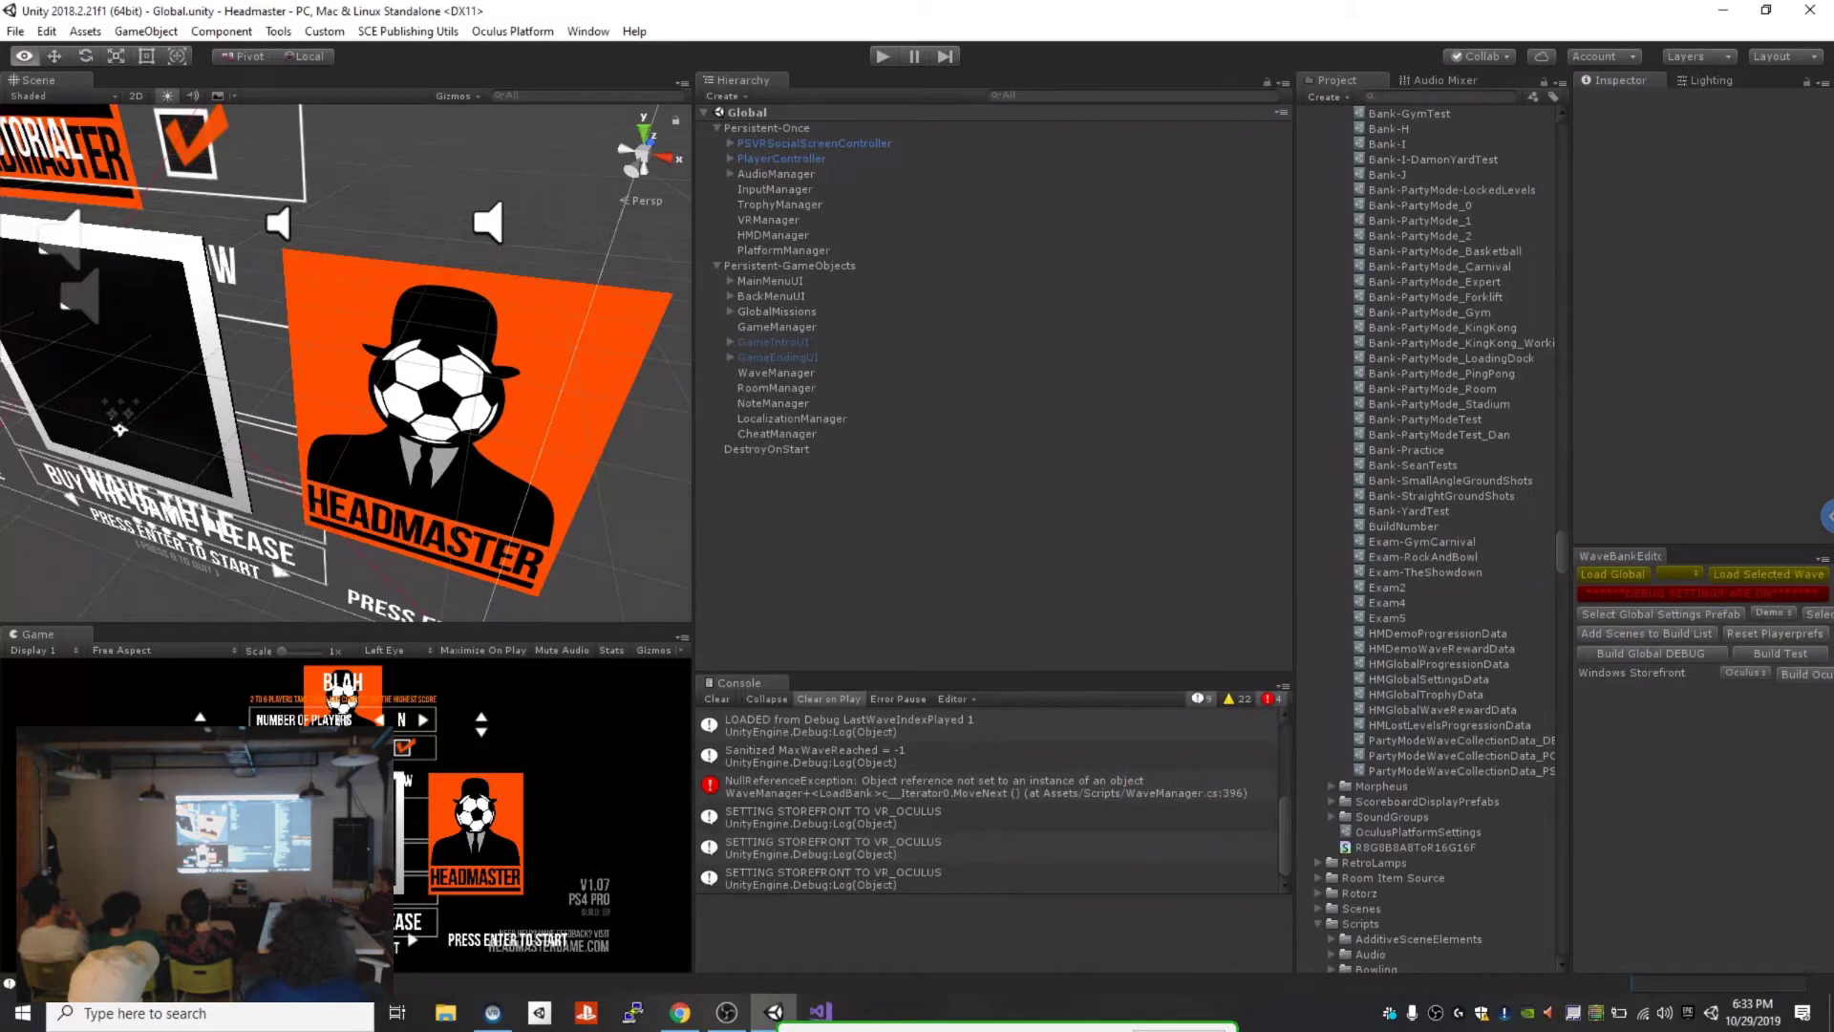
click(986, 817)
mouse_move(986, 894)
mouse_down()
mouse_move(987, 744)
mouse_move(987, 882)
mouse_up()
scroll(987, 798, up, 4)
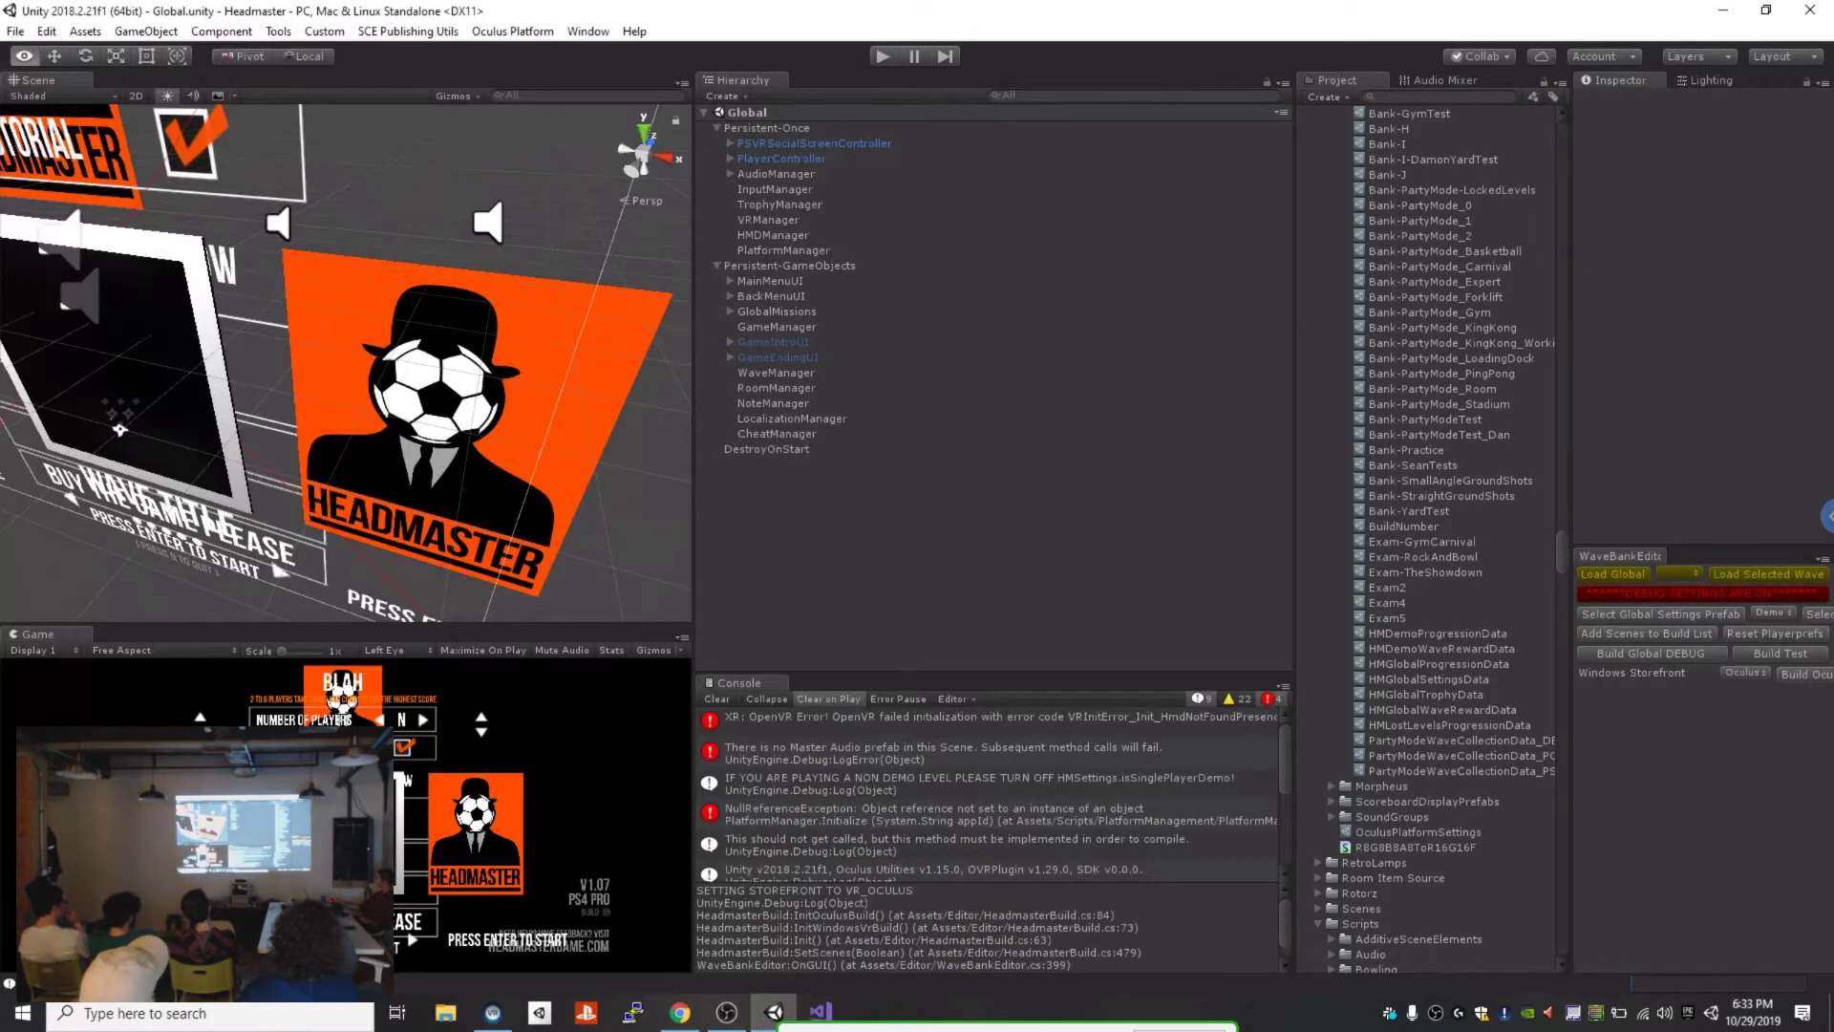
scroll(989, 793, down, 5)
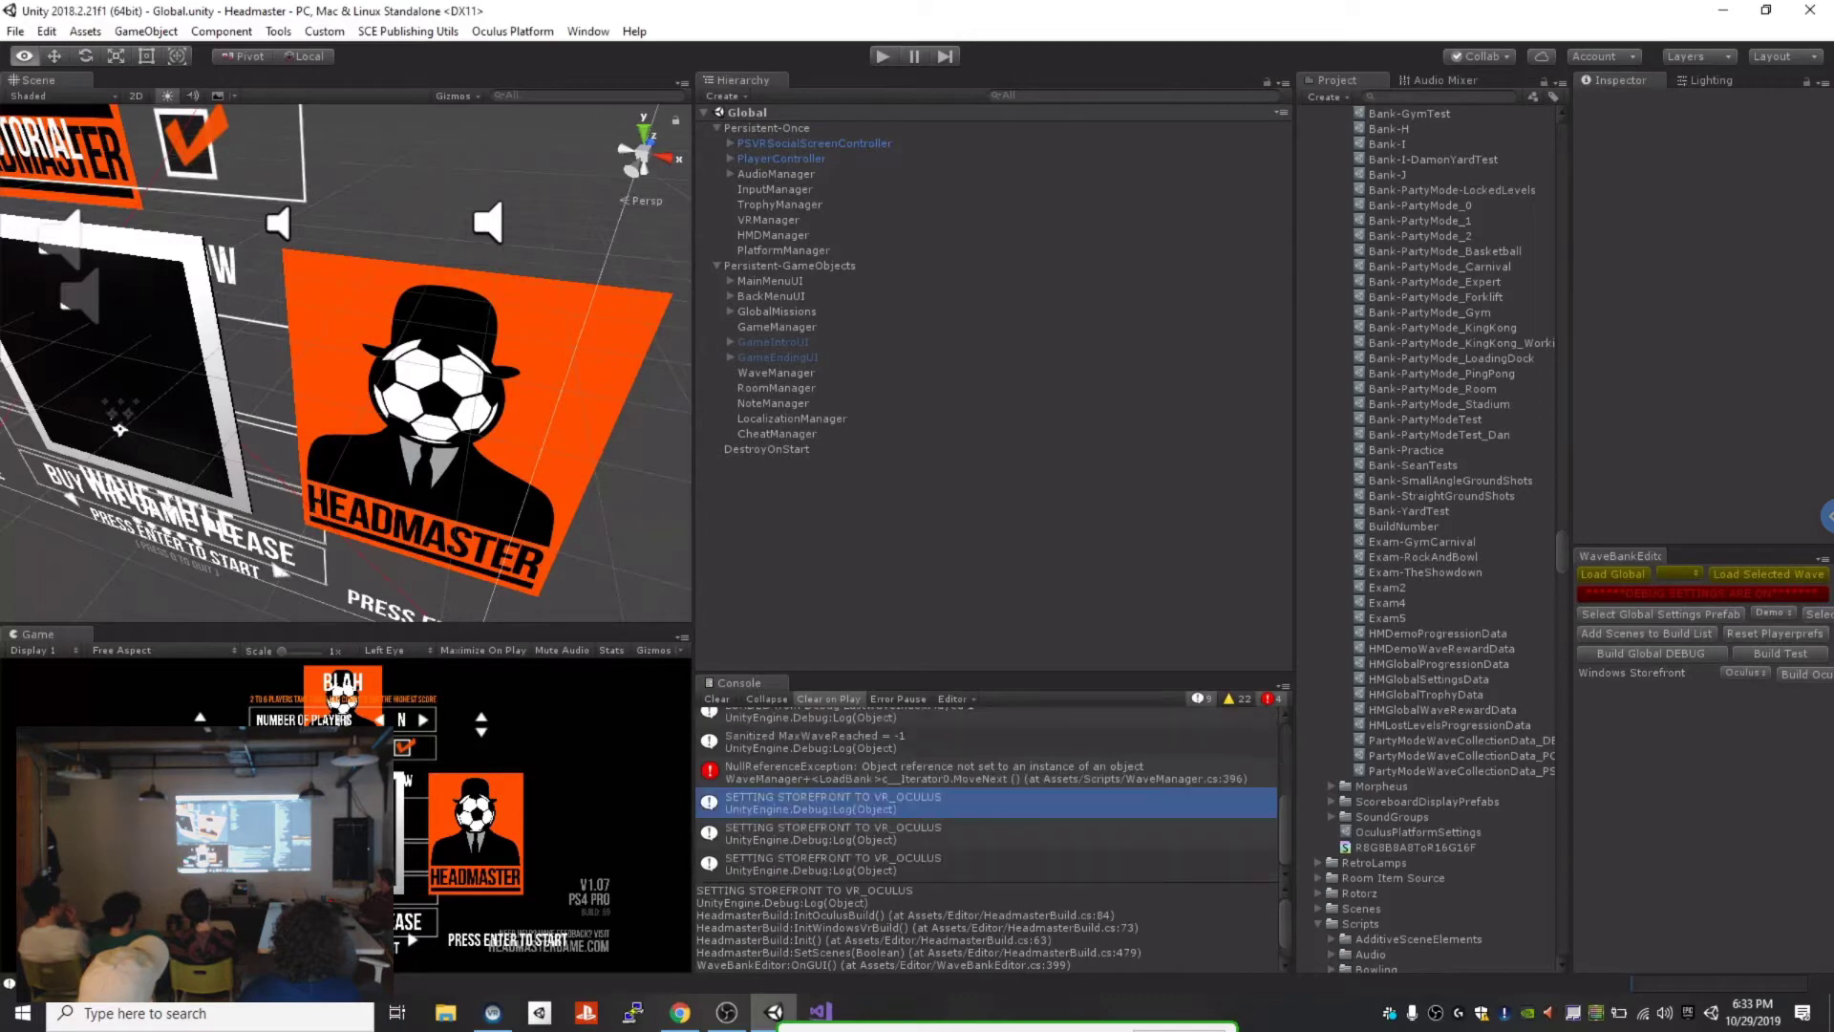
scroll(989, 793, up, 2)
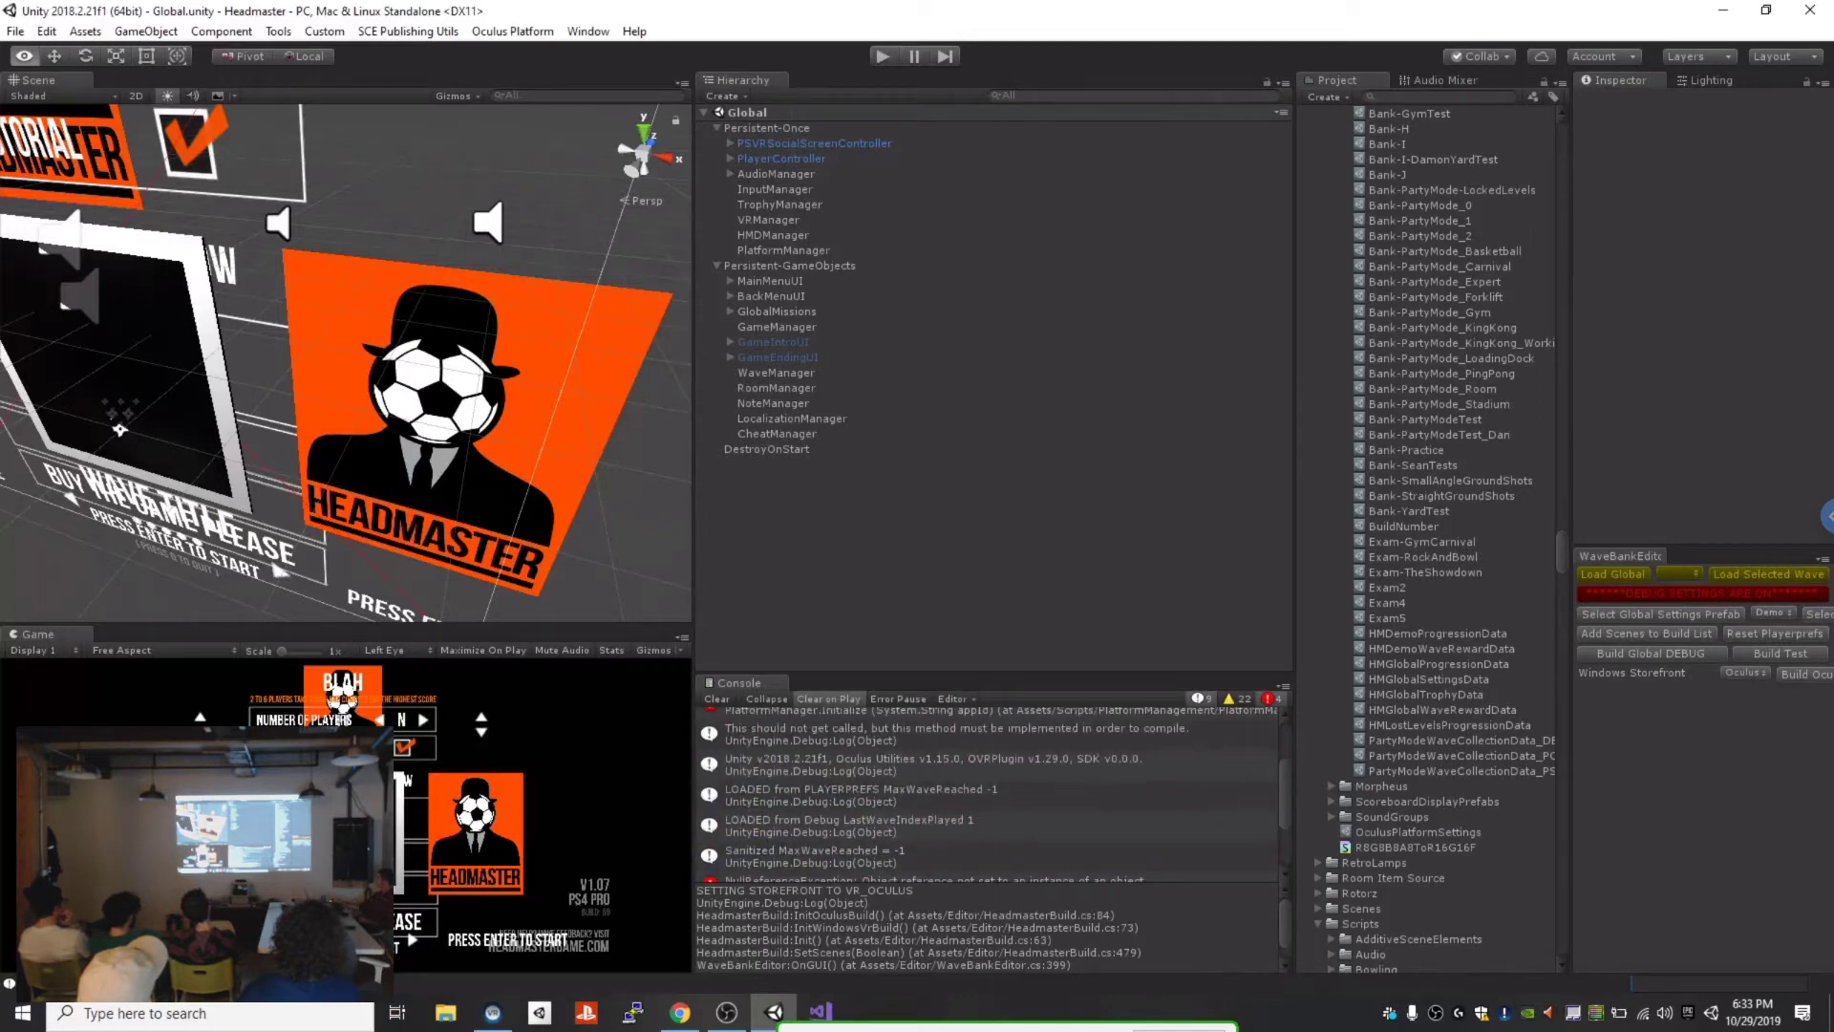
scroll(994, 792, up, 1)
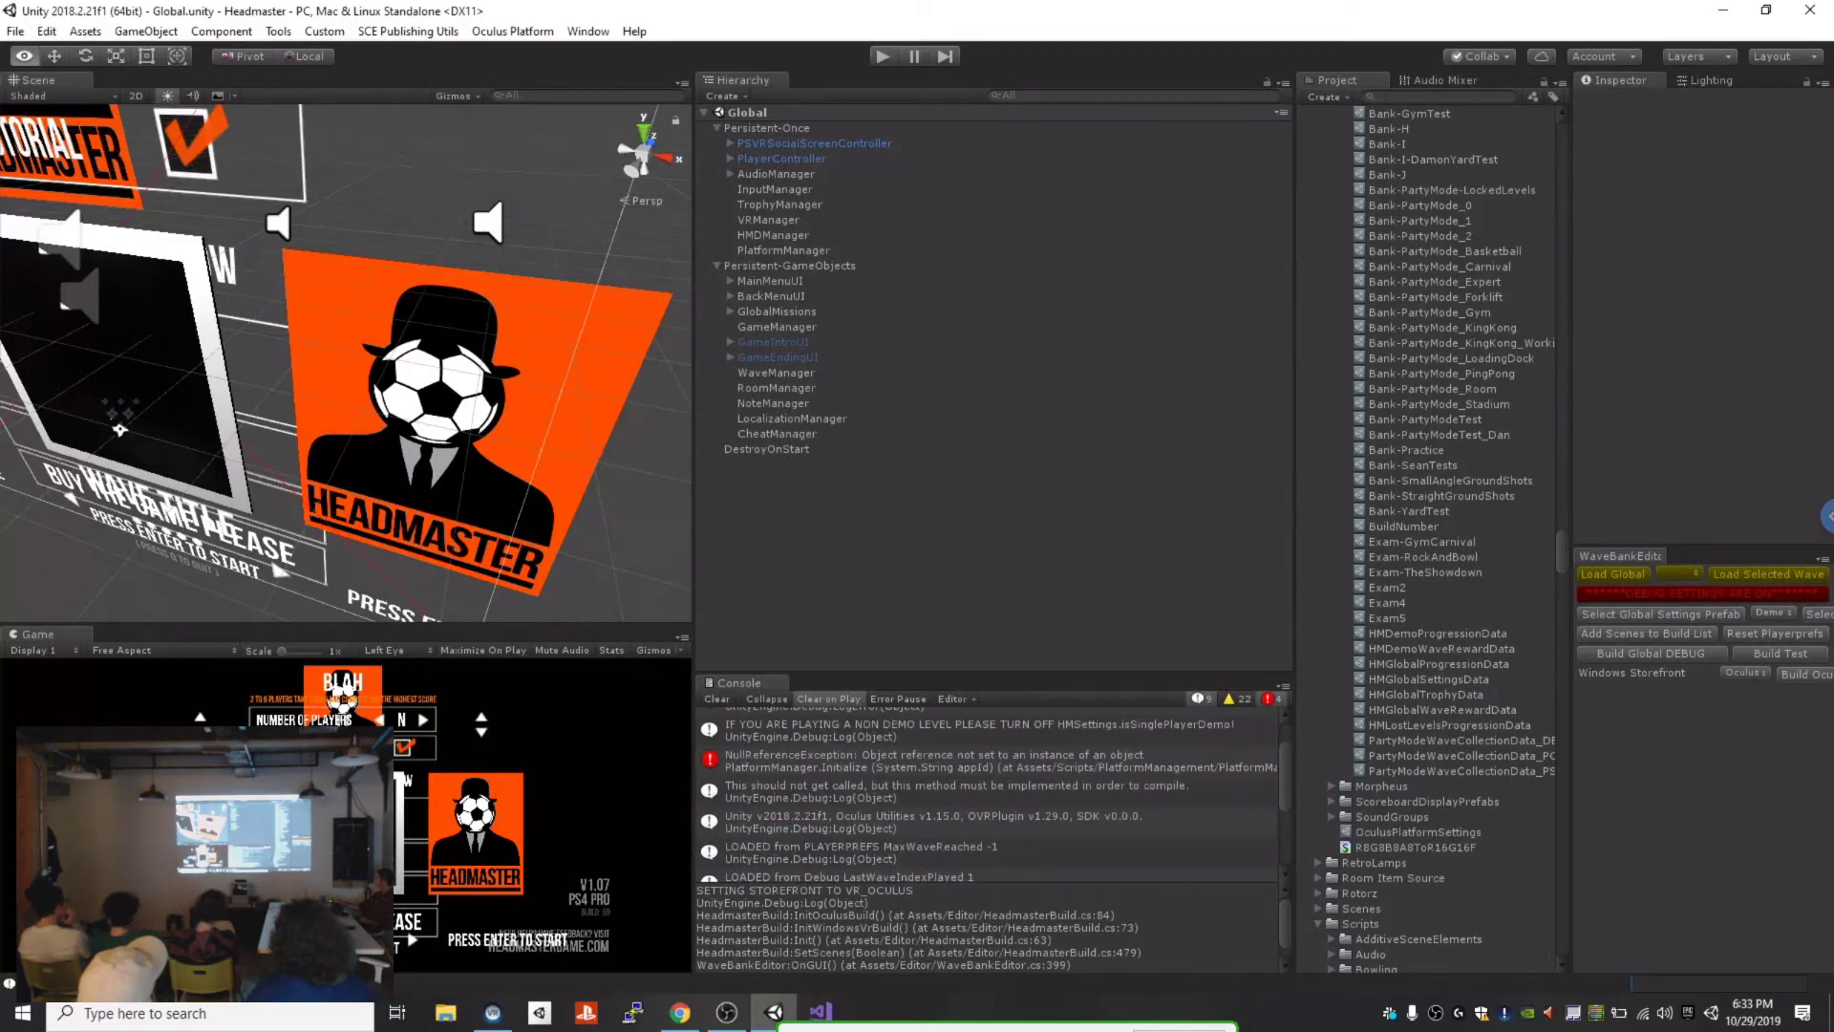
scroll(993, 793, up, 2)
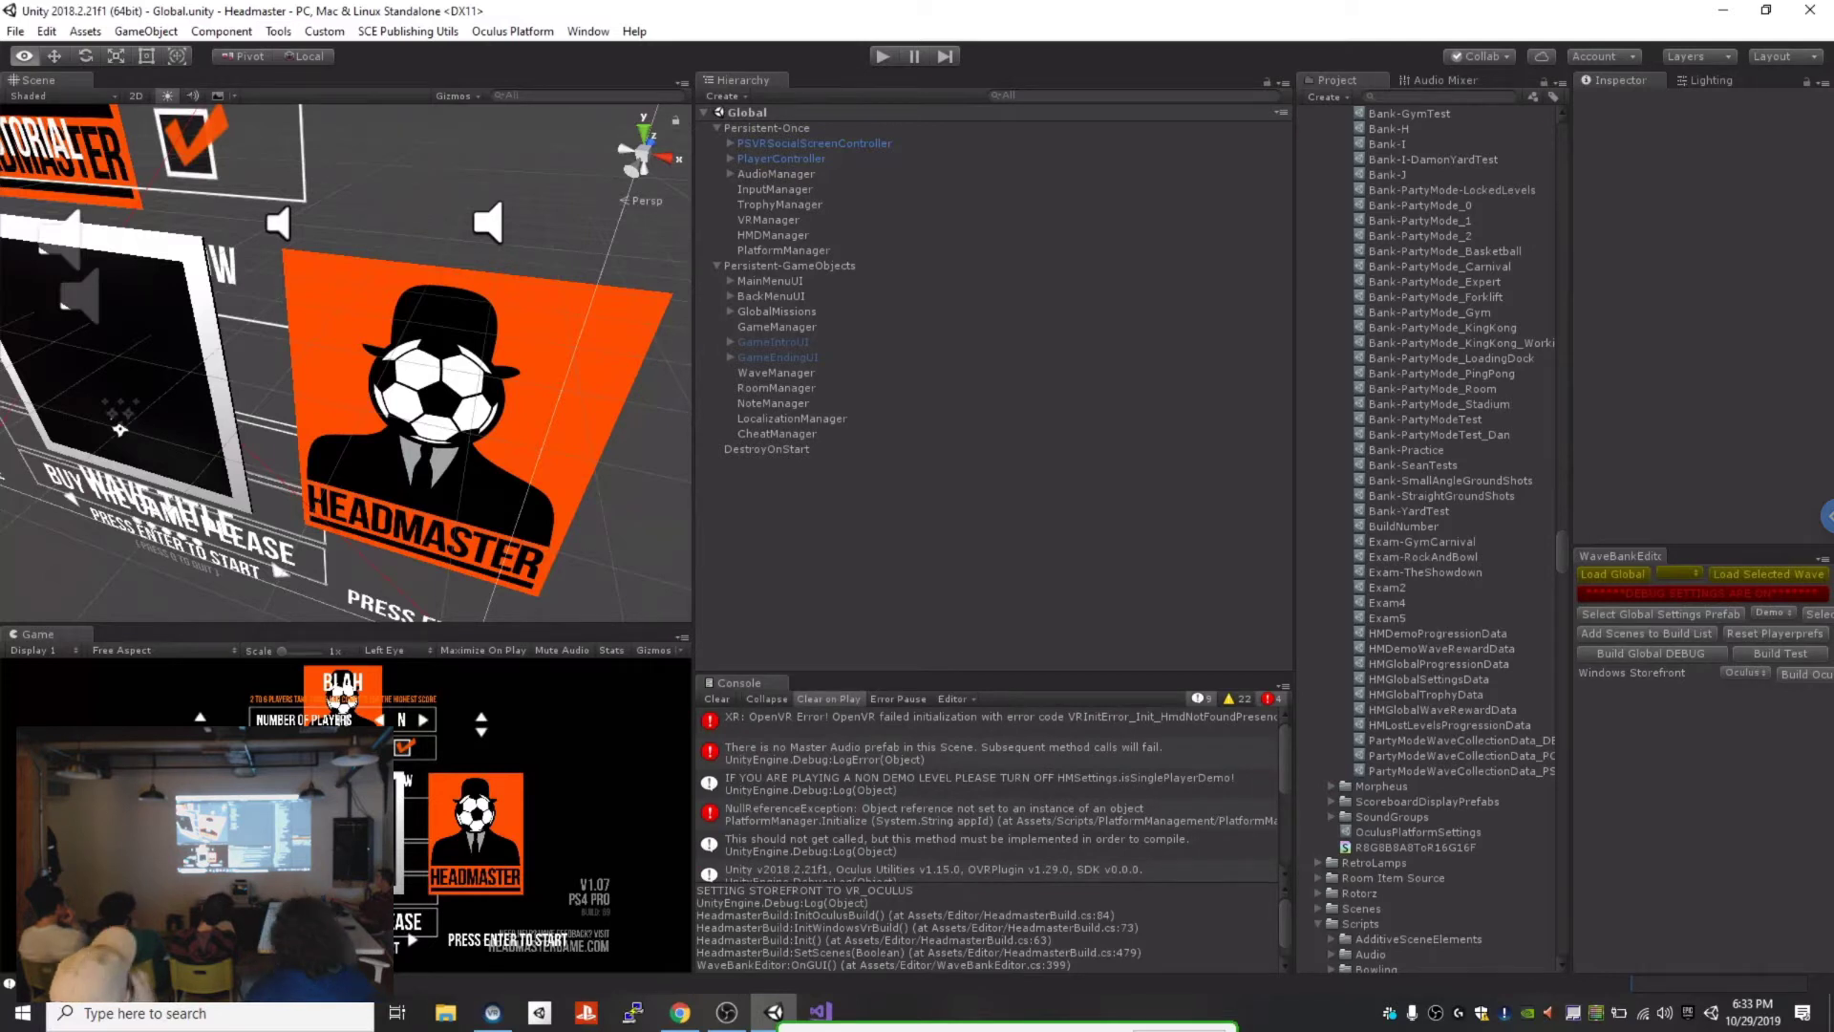
scroll(990, 793, down, 3)
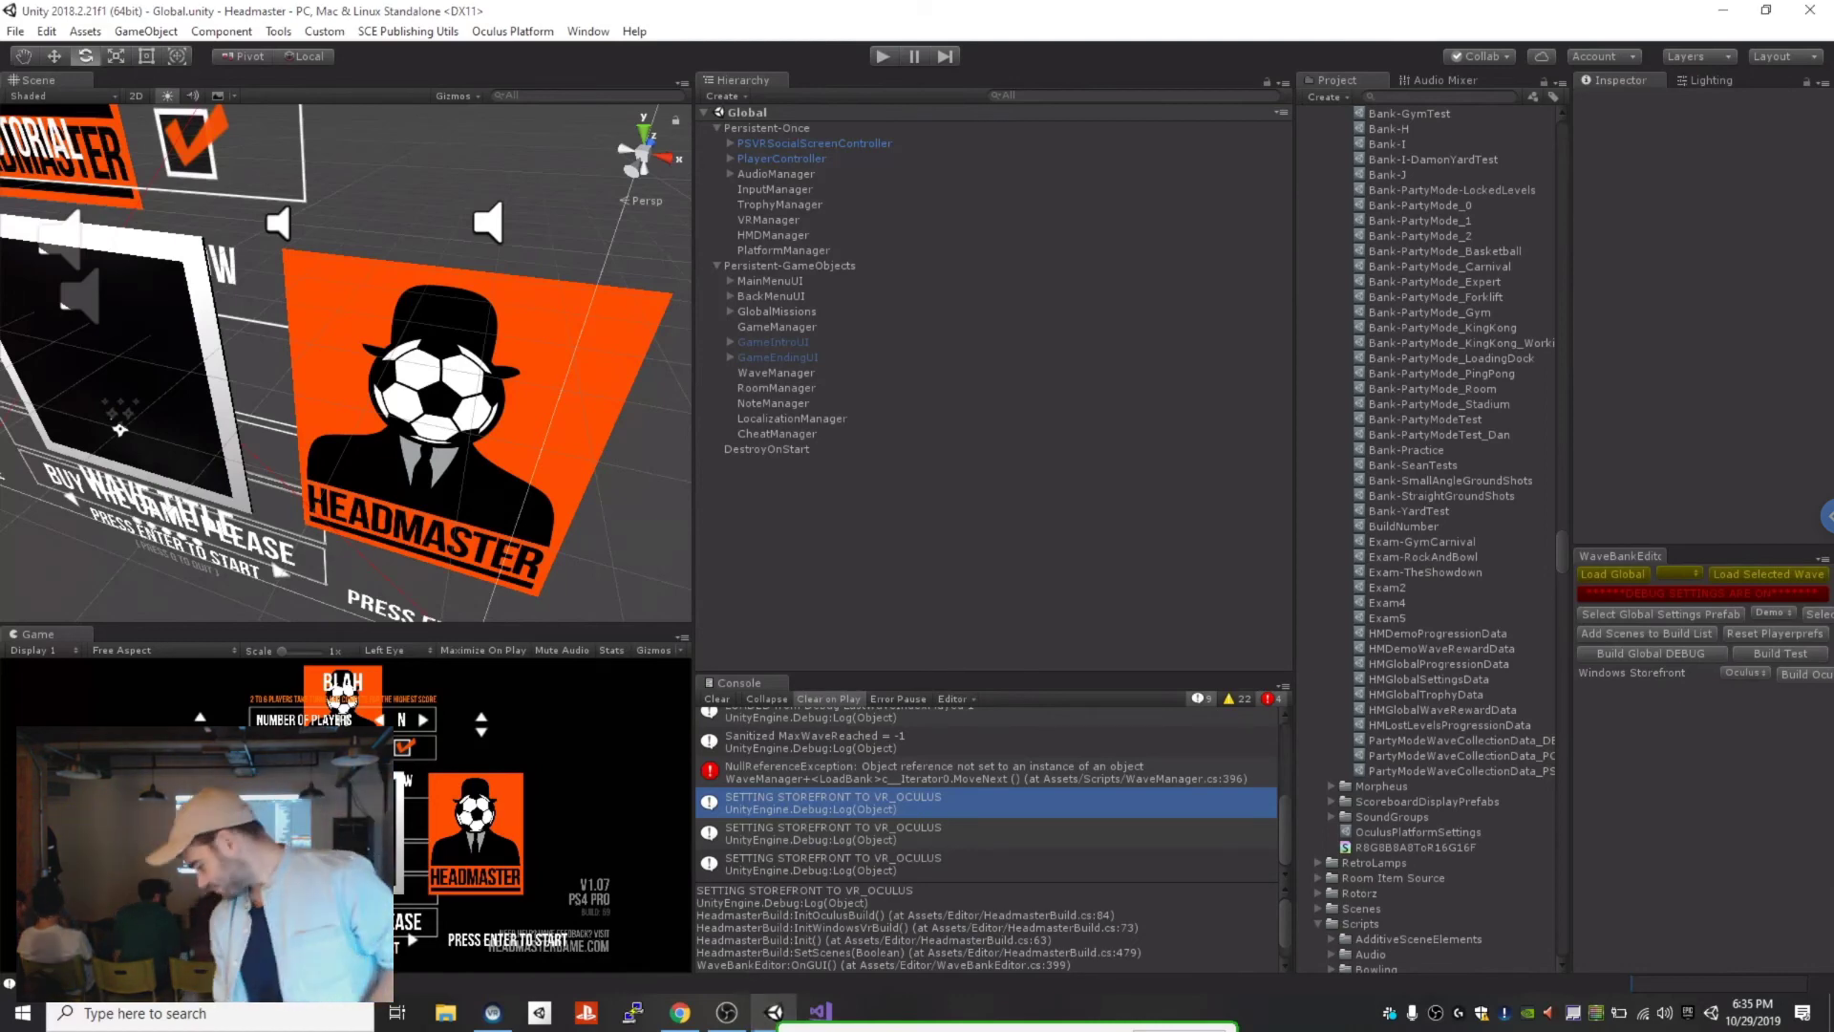
key(super)
text(ama)
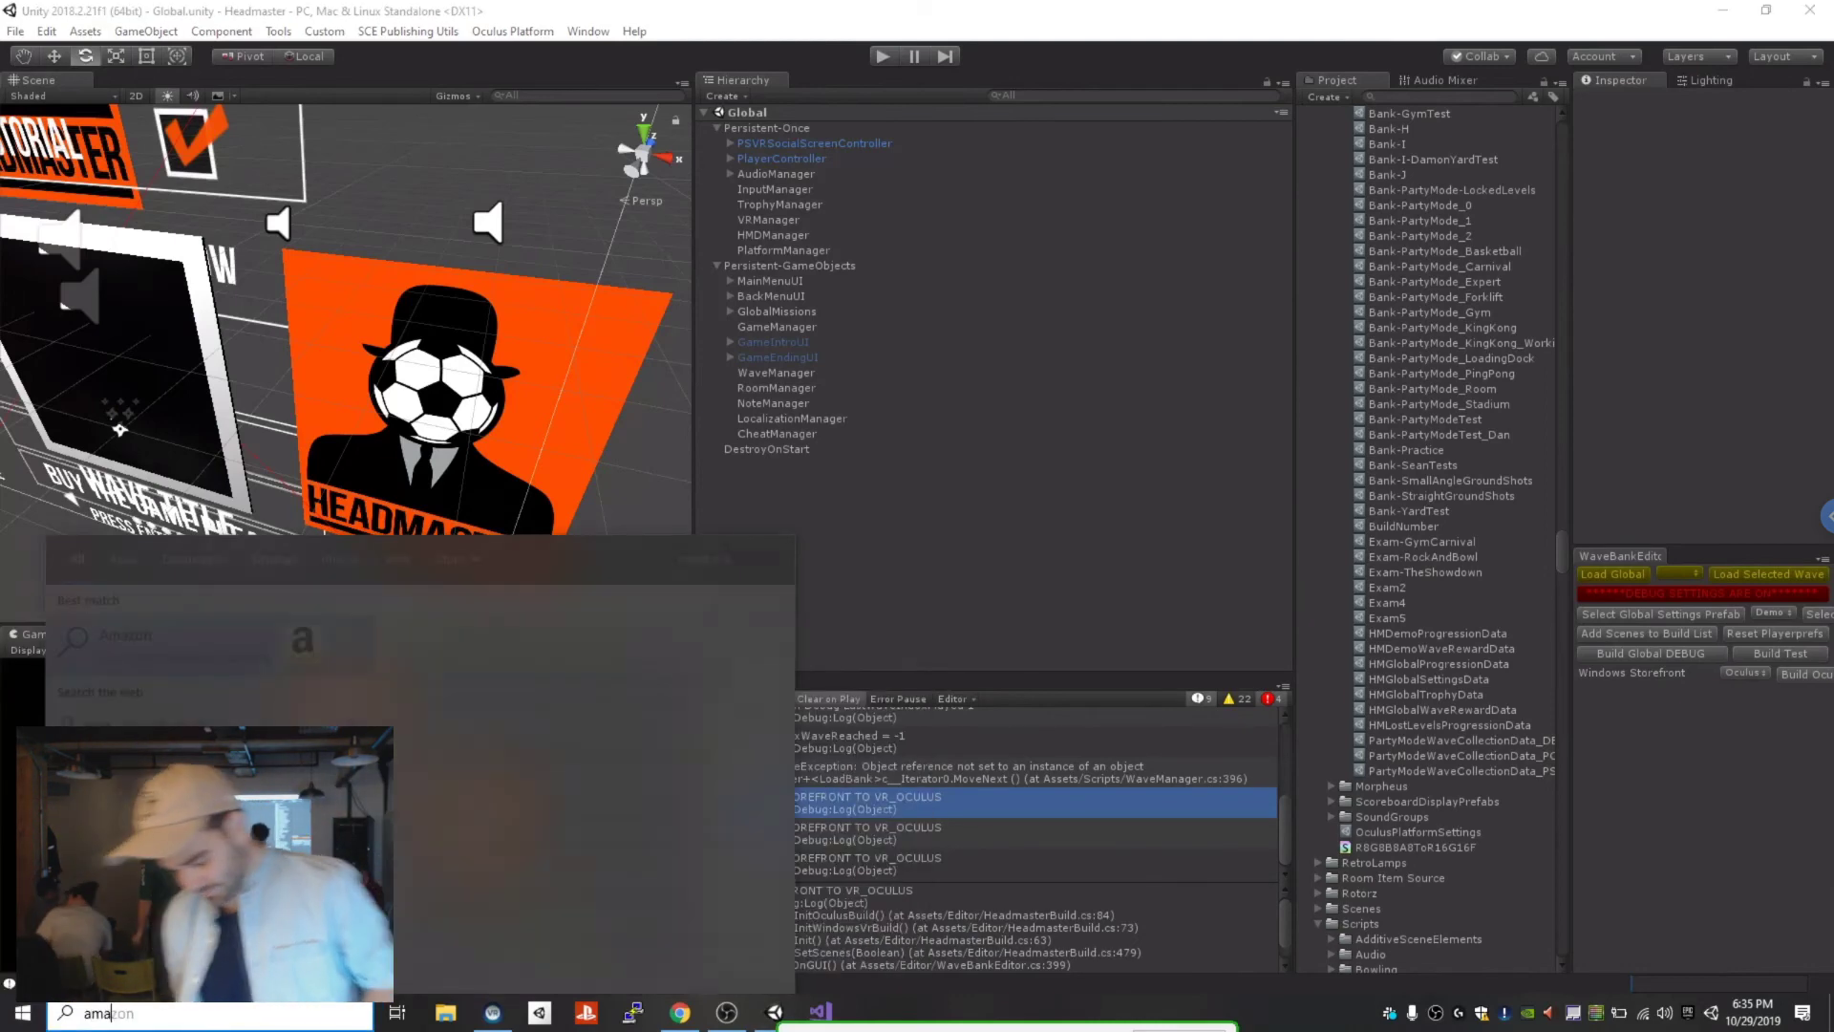
key(BackSpace)
key(BackSpace)
key(BackSpace)
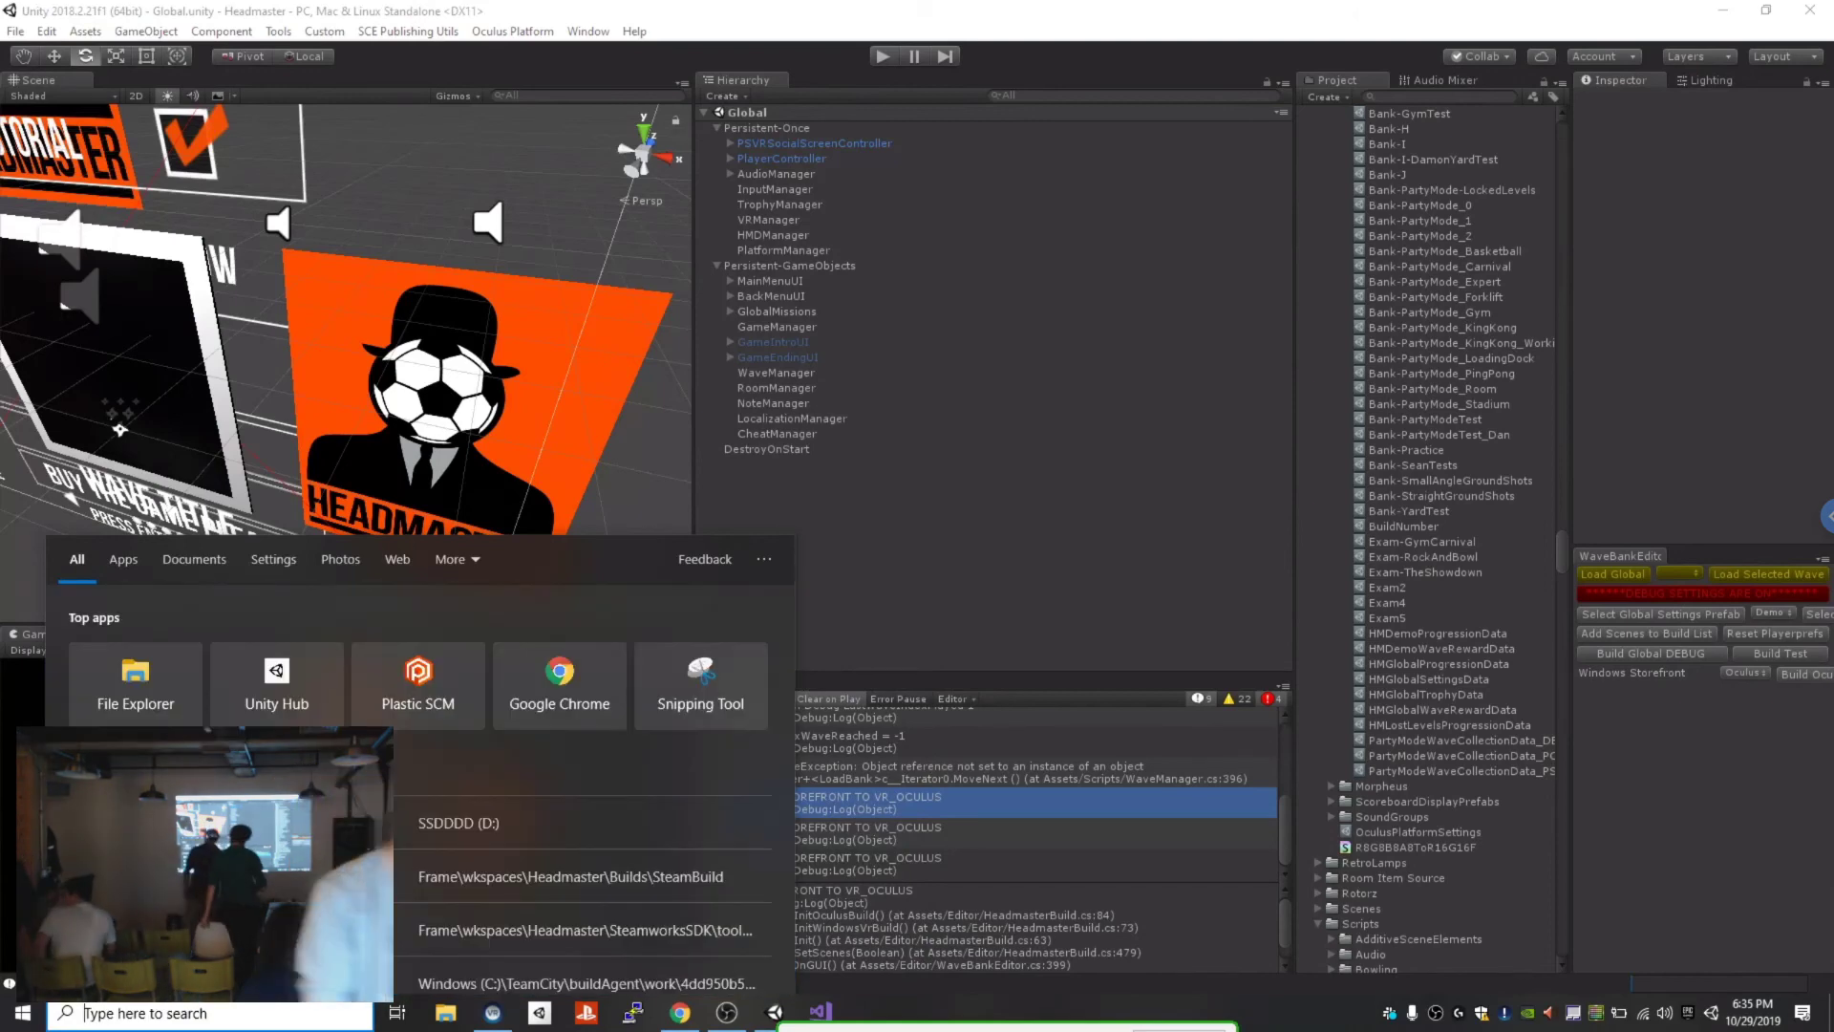
Step: Minimize all open windows to show the Windows desktop
key(super+d)
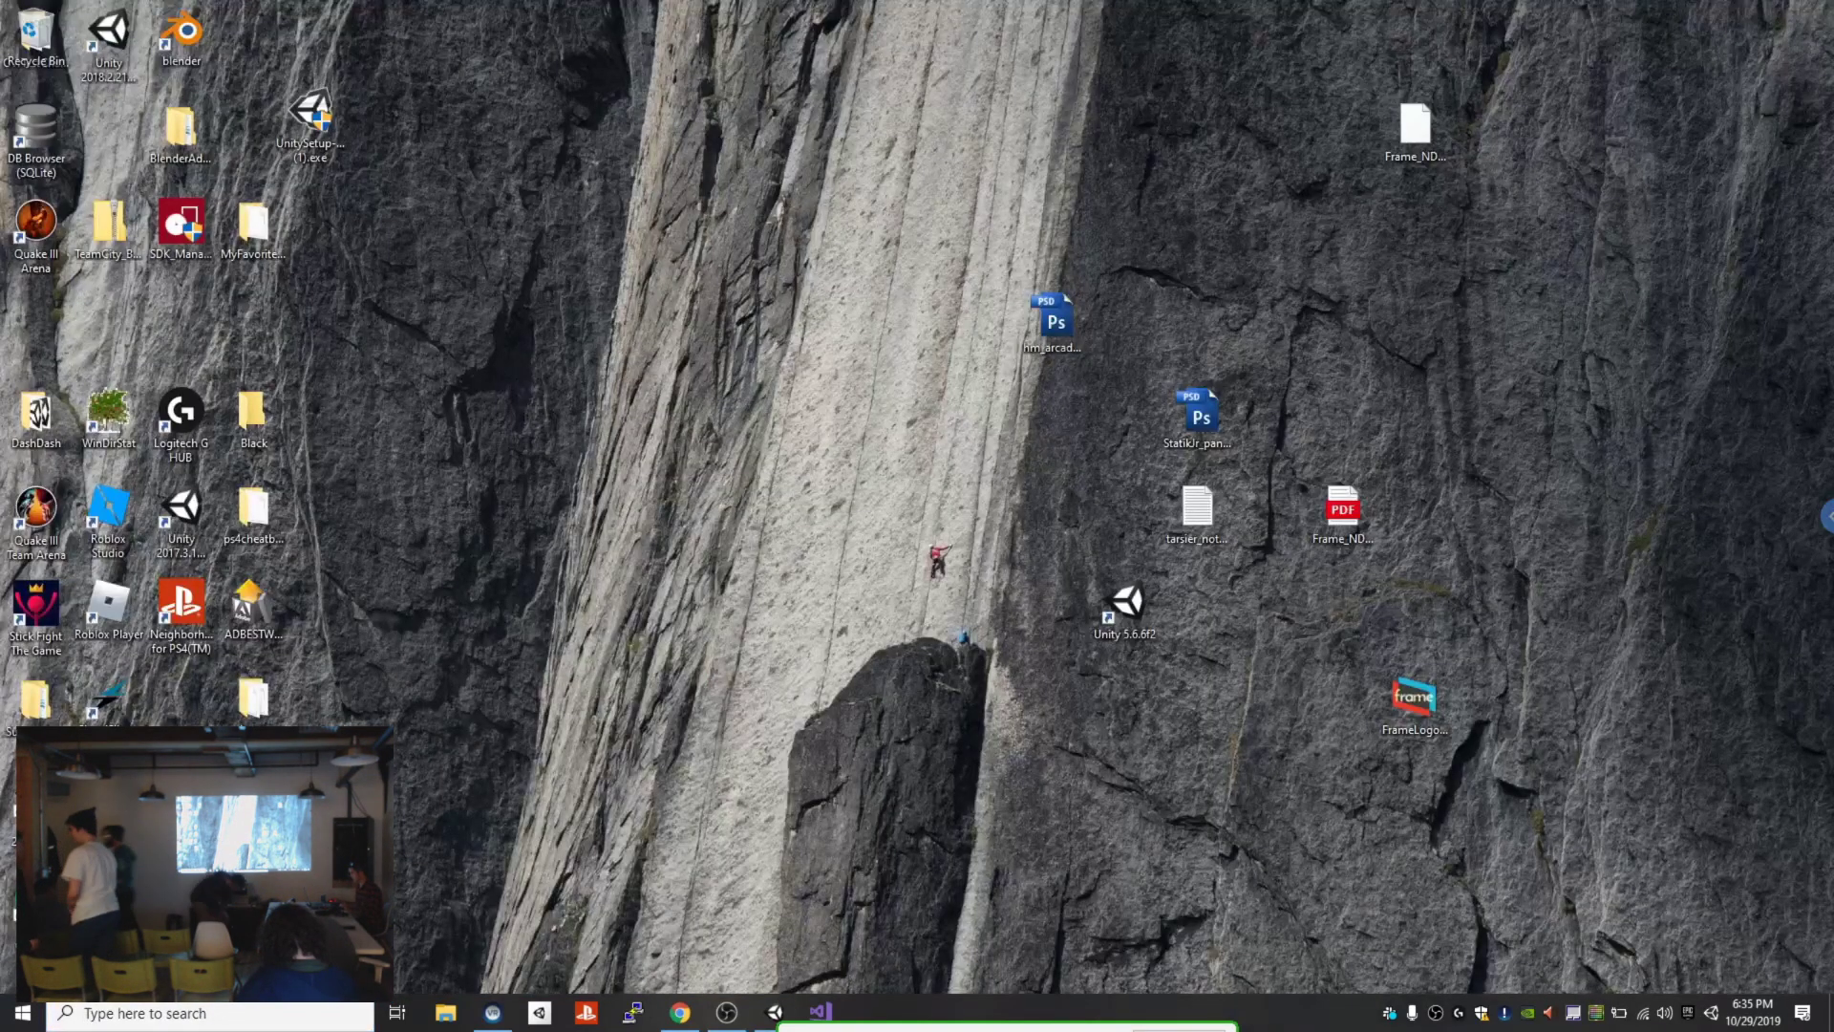